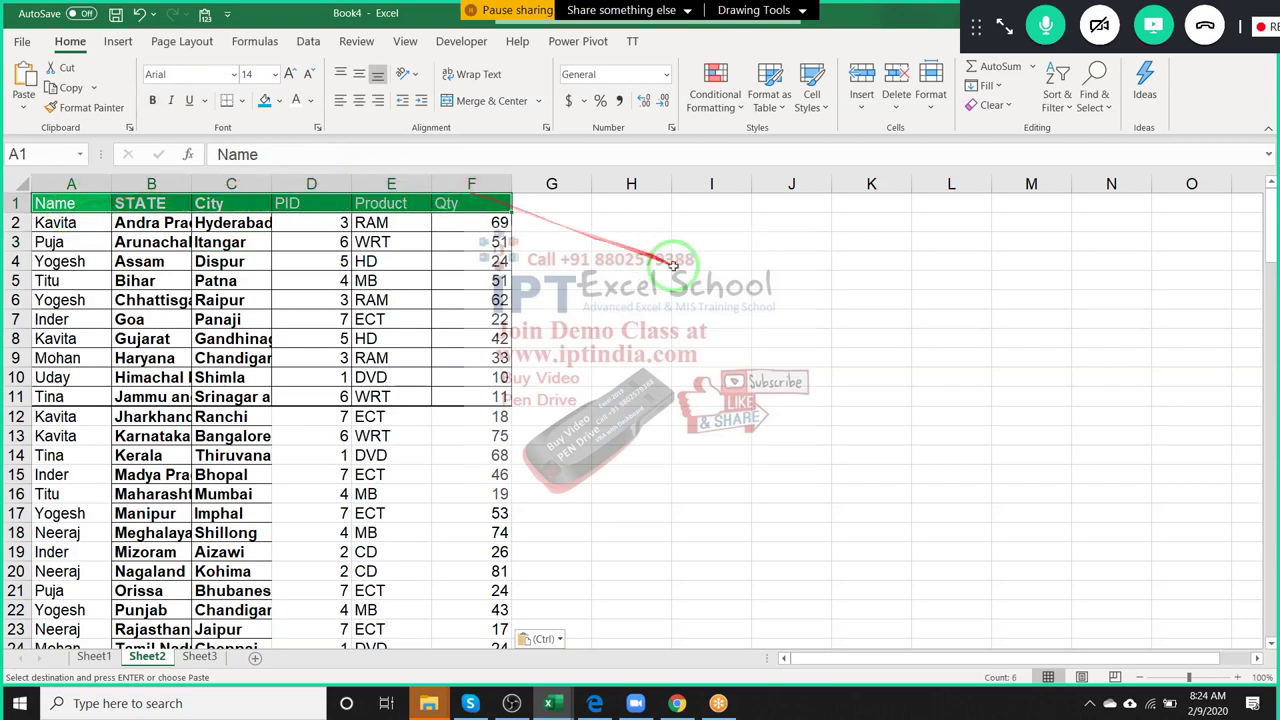
# Paste the copied Name, STATE, City, PID, Product and Qty headers into row 5 at I5.
pyautogui.click(707, 278)
pyautogui.hotkey('shift', 'Right')
pyautogui.hotkey('shift', 'Right')
pyautogui.hotkey('shift', 'Right')
pyautogui.press('Return')
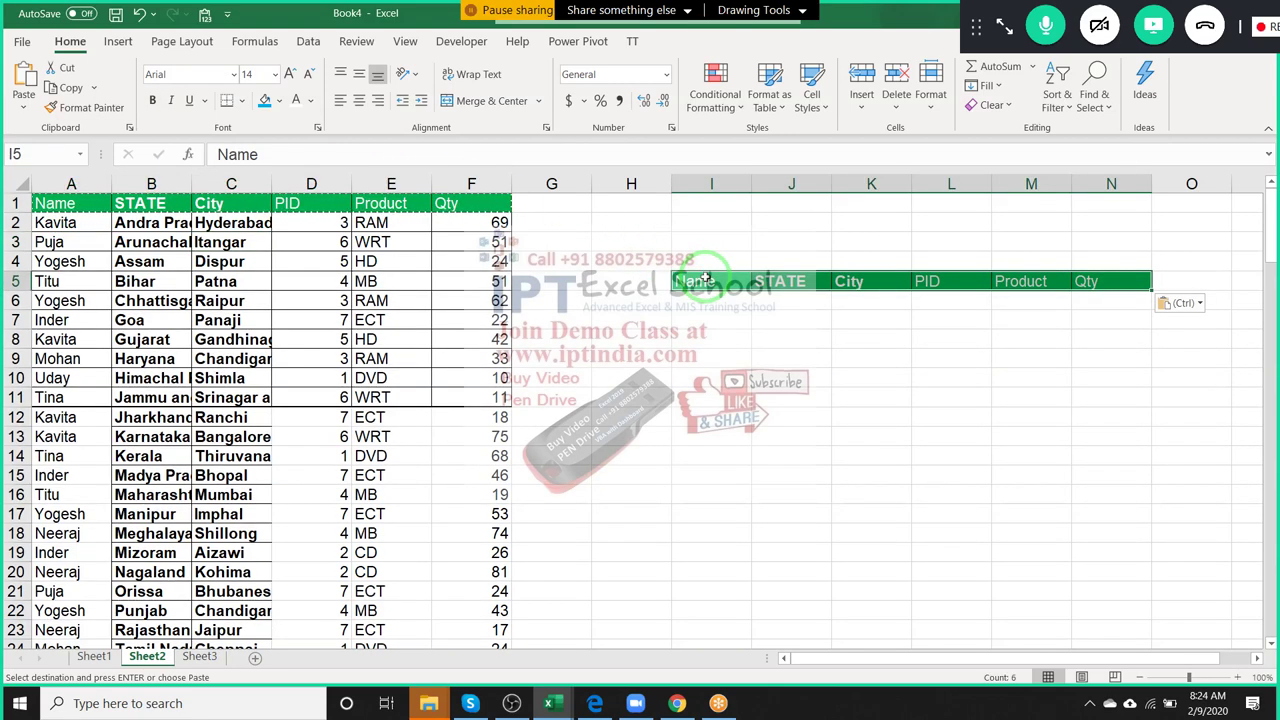
# Filter the Name column to show only Inder's records, then remove the filter.
pyautogui.click(61, 206)
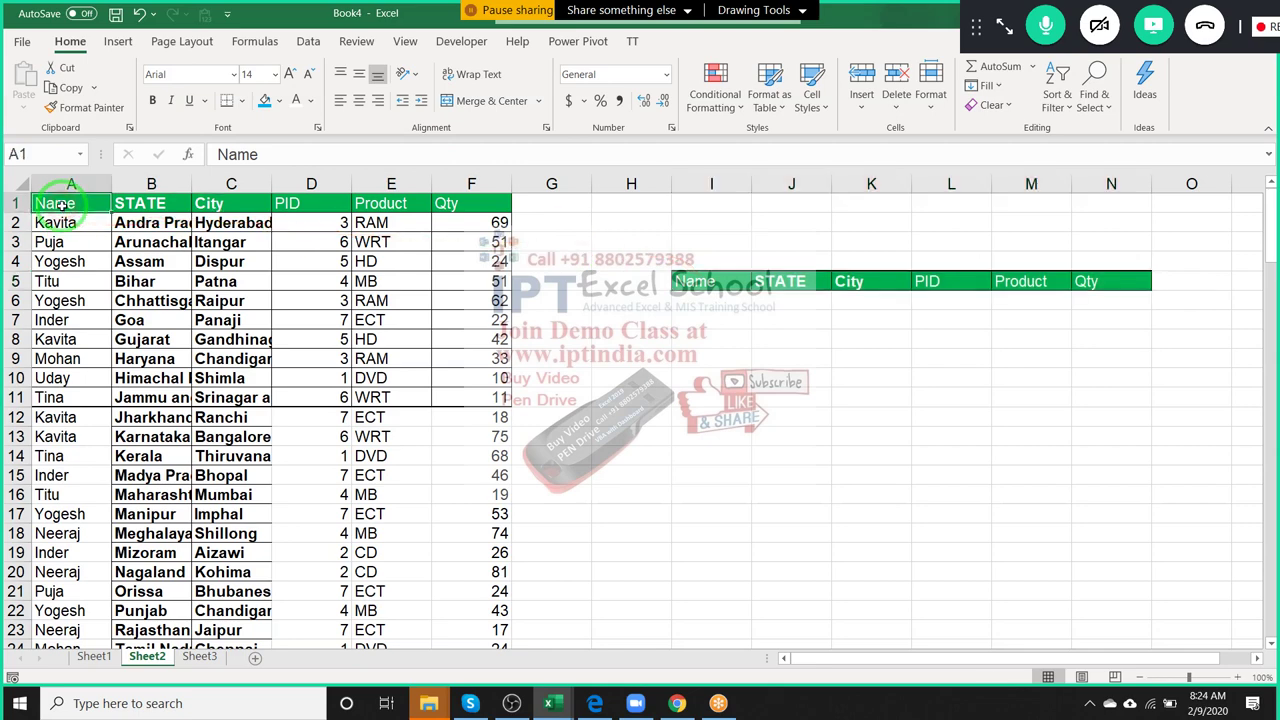
pyautogui.hotkey('ctrl', 'shift', 'l')
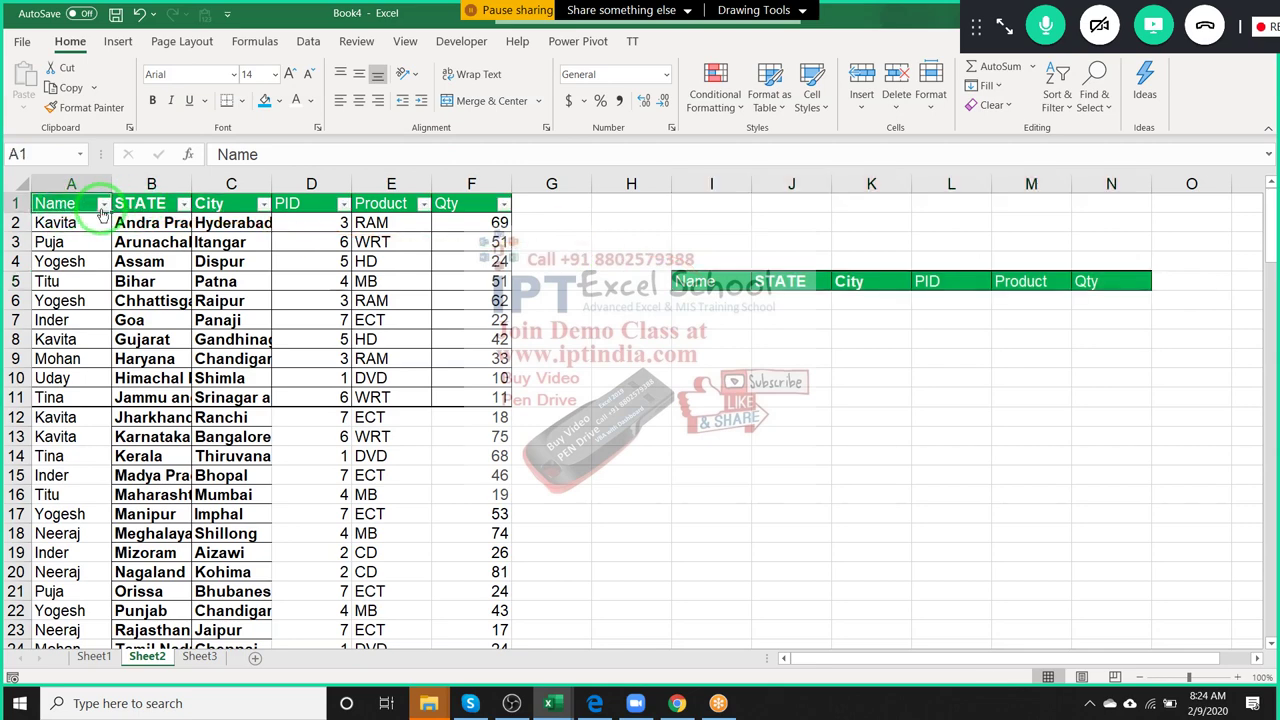
pyautogui.click(103, 204)
pyautogui.click(44, 379)
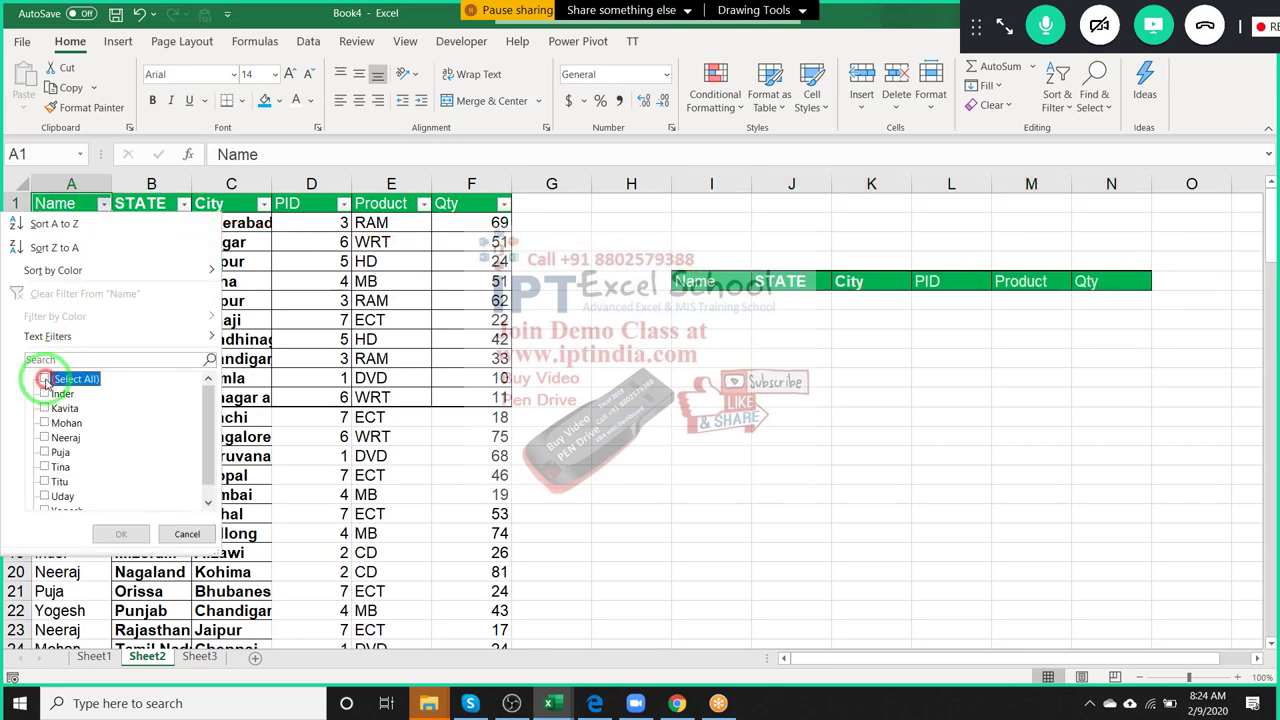
pyautogui.click(44, 394)
pyautogui.click(118, 533)
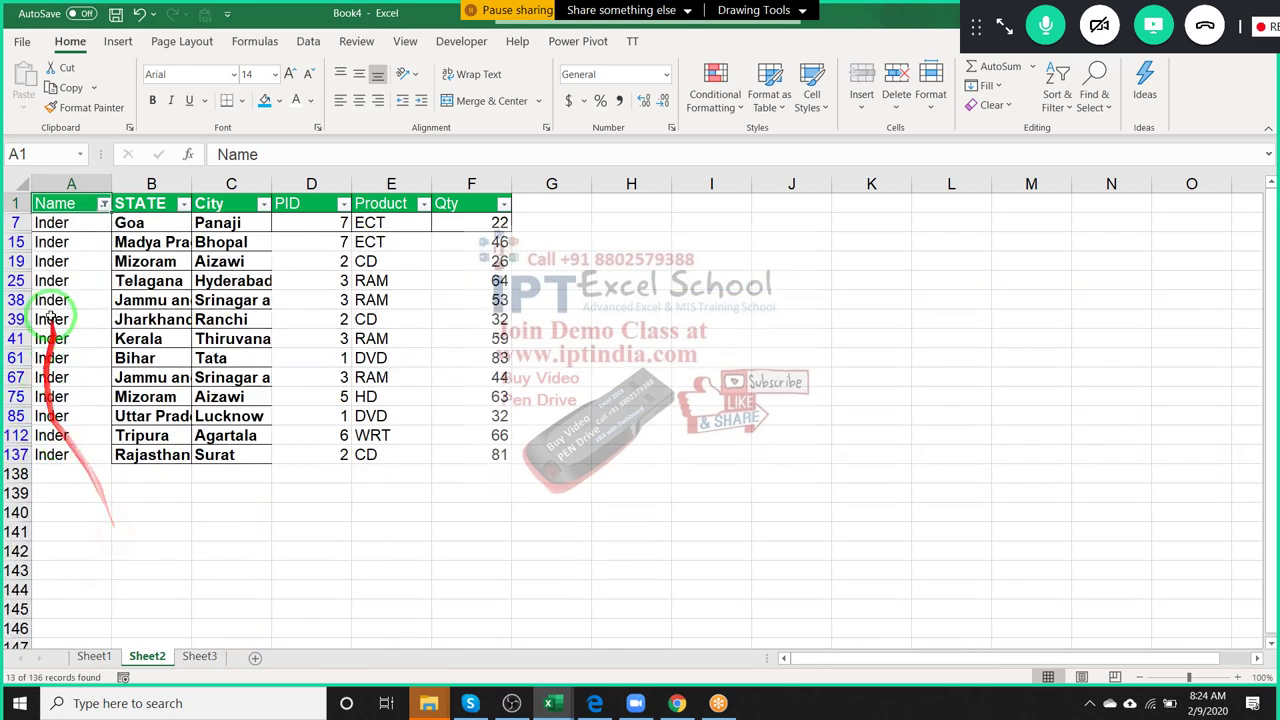
pyautogui.moveTo(60, 222); pyautogui.dragTo(490, 452)
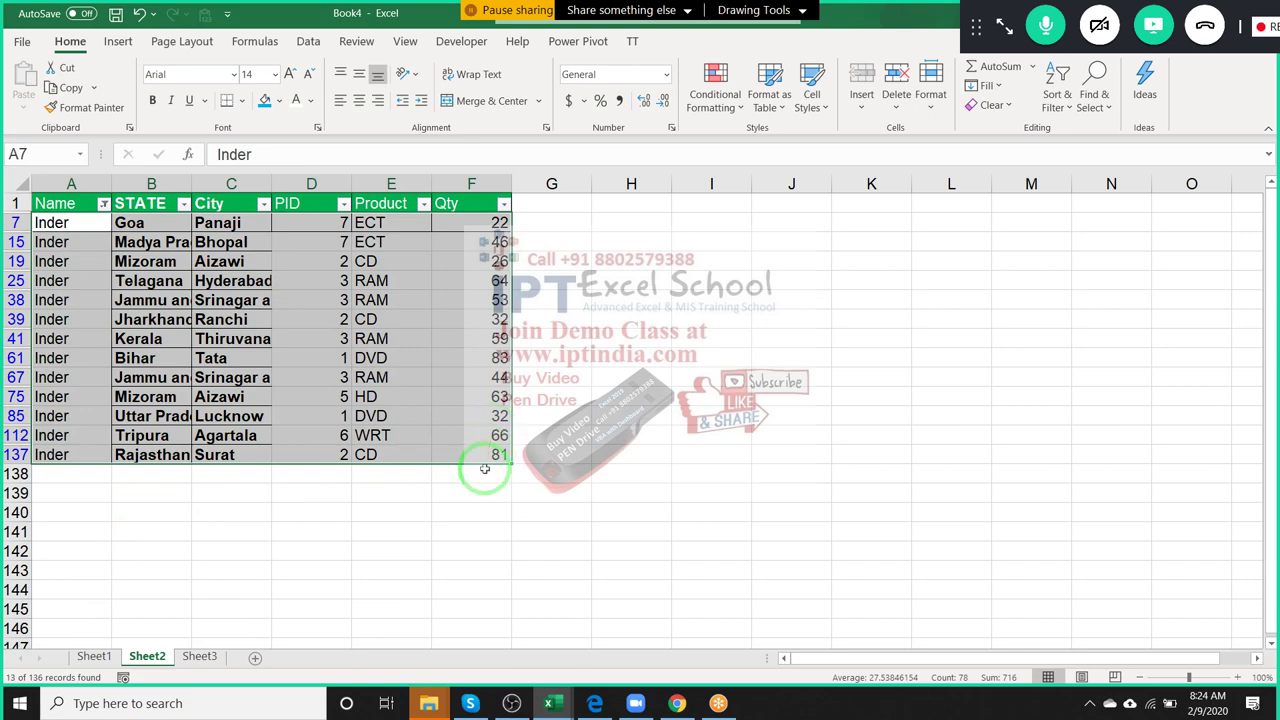
pyautogui.hotkey('ctrl', 'shift', 'l')
# Type the label Name in H2 and Kavita in I2, then select the I5:N19 results area.
pyautogui.click(710, 282)
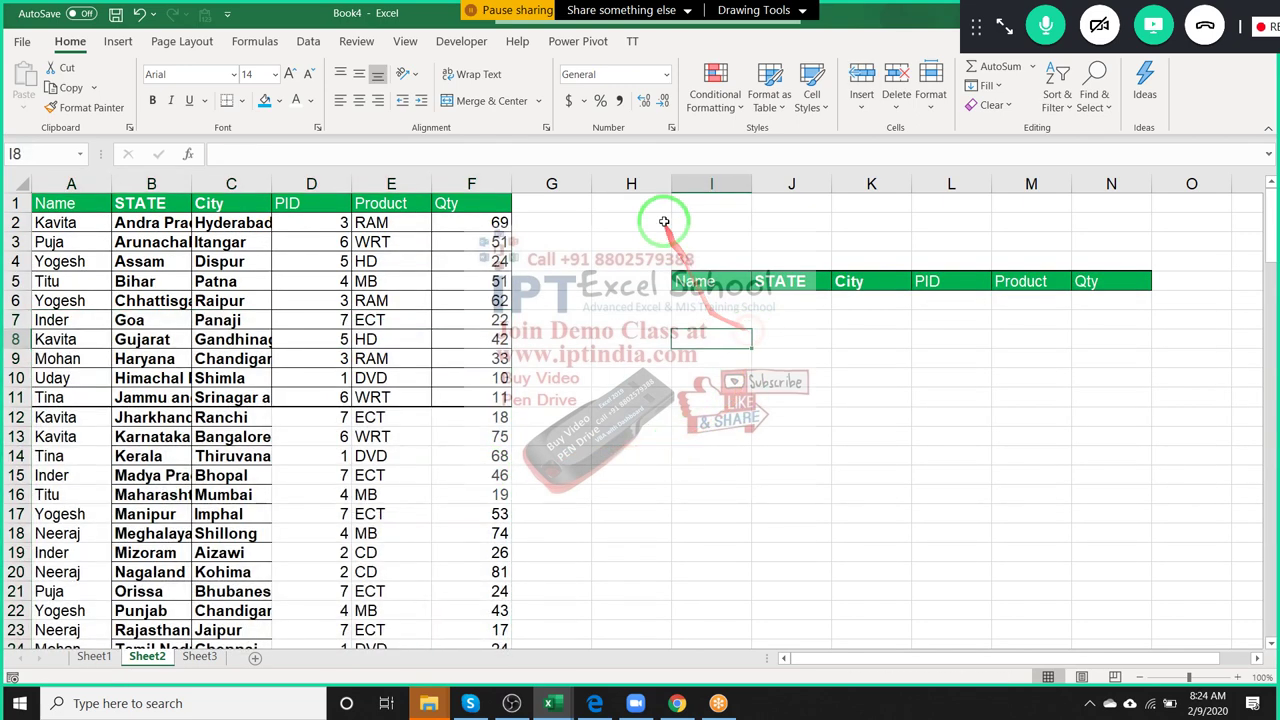
pyautogui.click(673, 222)
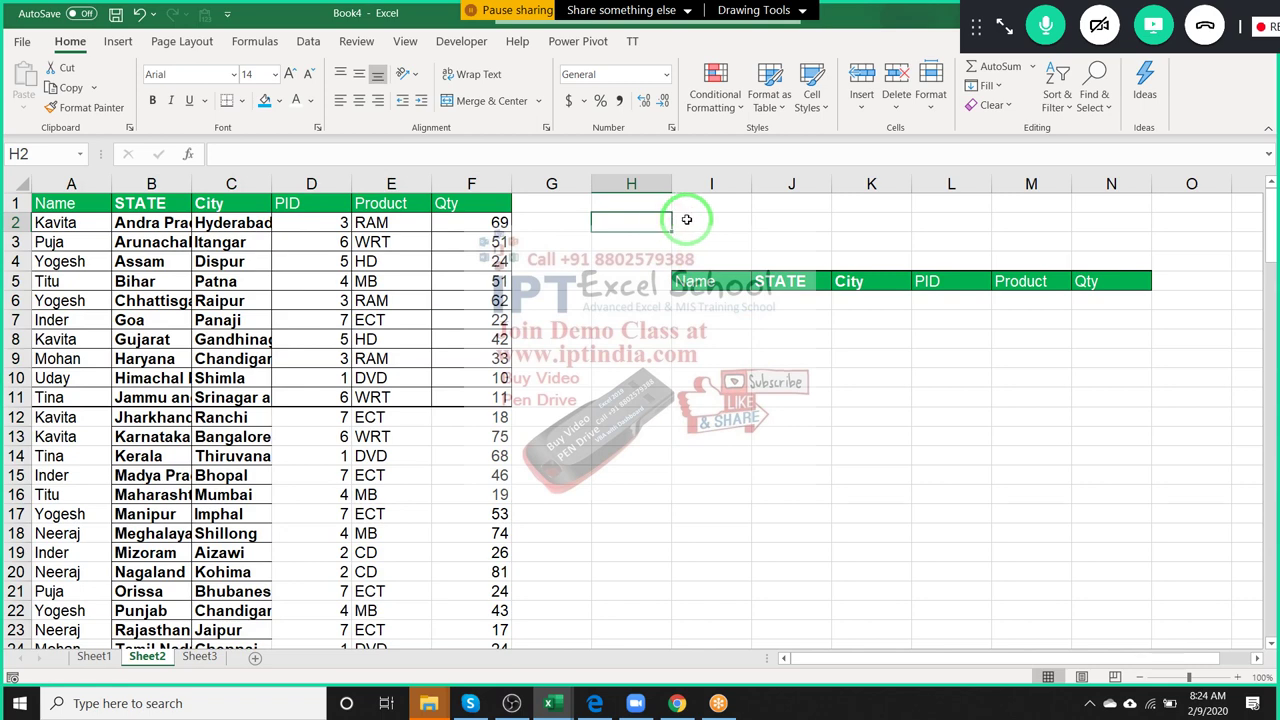
pyautogui.write('Name')
pyautogui.click(687, 220)
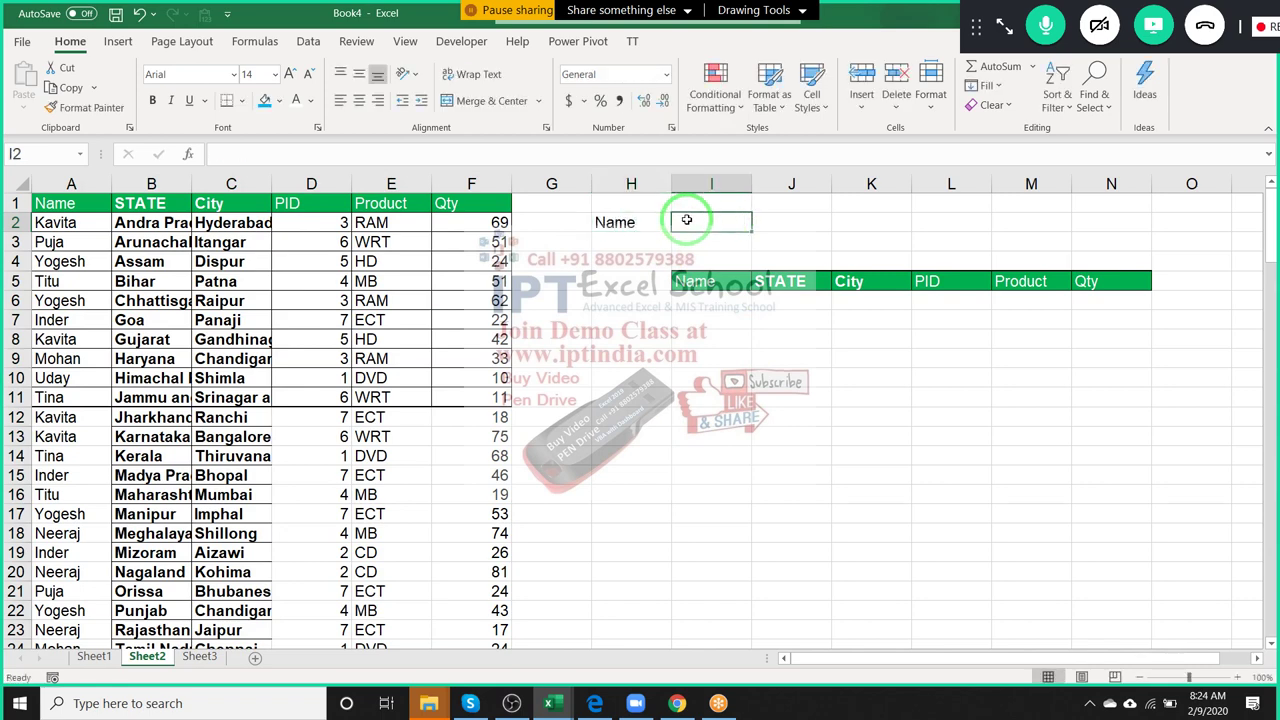
pyautogui.write('Kavita')
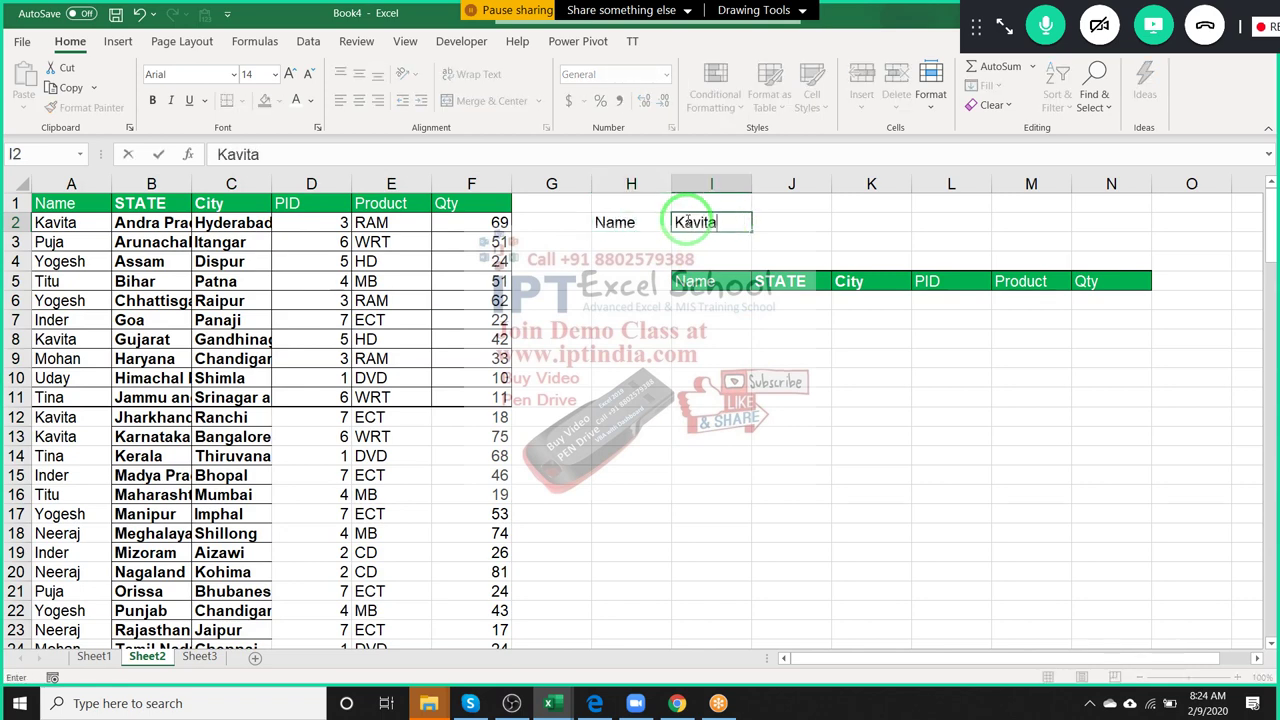
pyautogui.press('Return')
pyautogui.moveTo(705, 290)
pyautogui.mouseDown()
pyautogui.moveTo(1118, 421)
pyautogui.moveTo(1124, 560)
pyautogui.mouseUp()
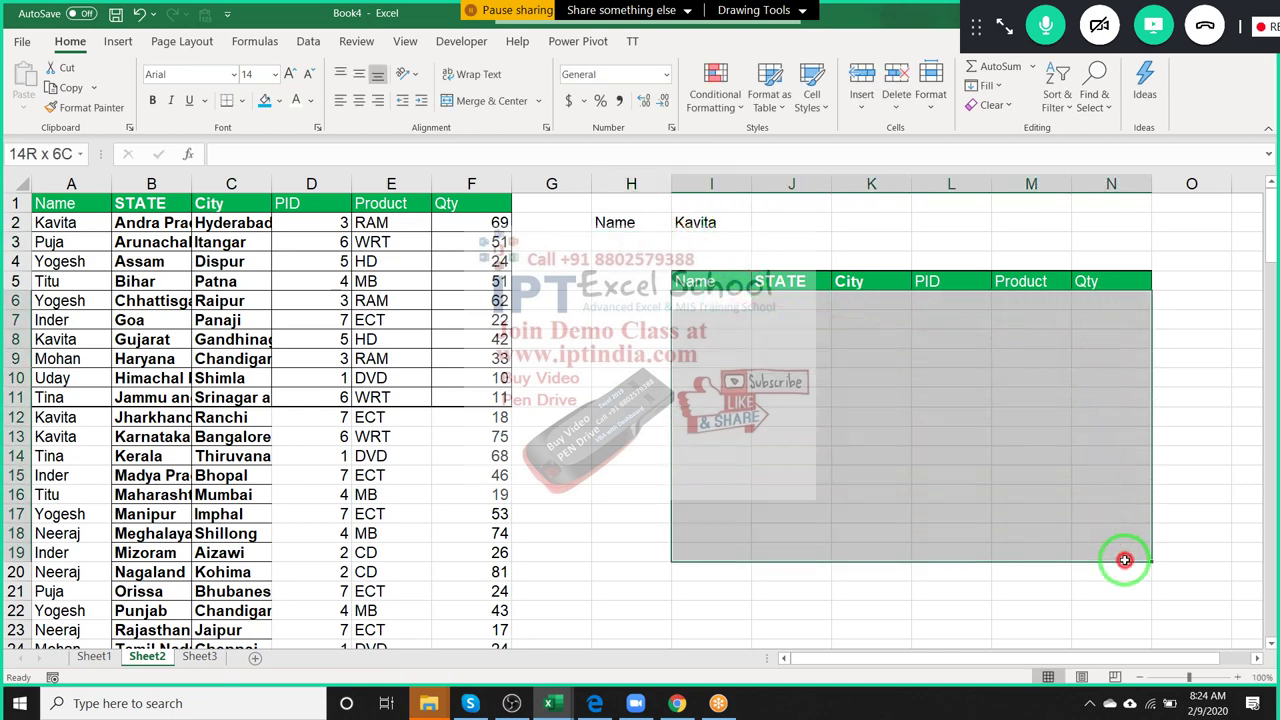
# Enter =VLOOKUP(I2,A:F,6,0) in J2 so it returns Kavita's Qty of 69.
pyautogui.click(826, 221)
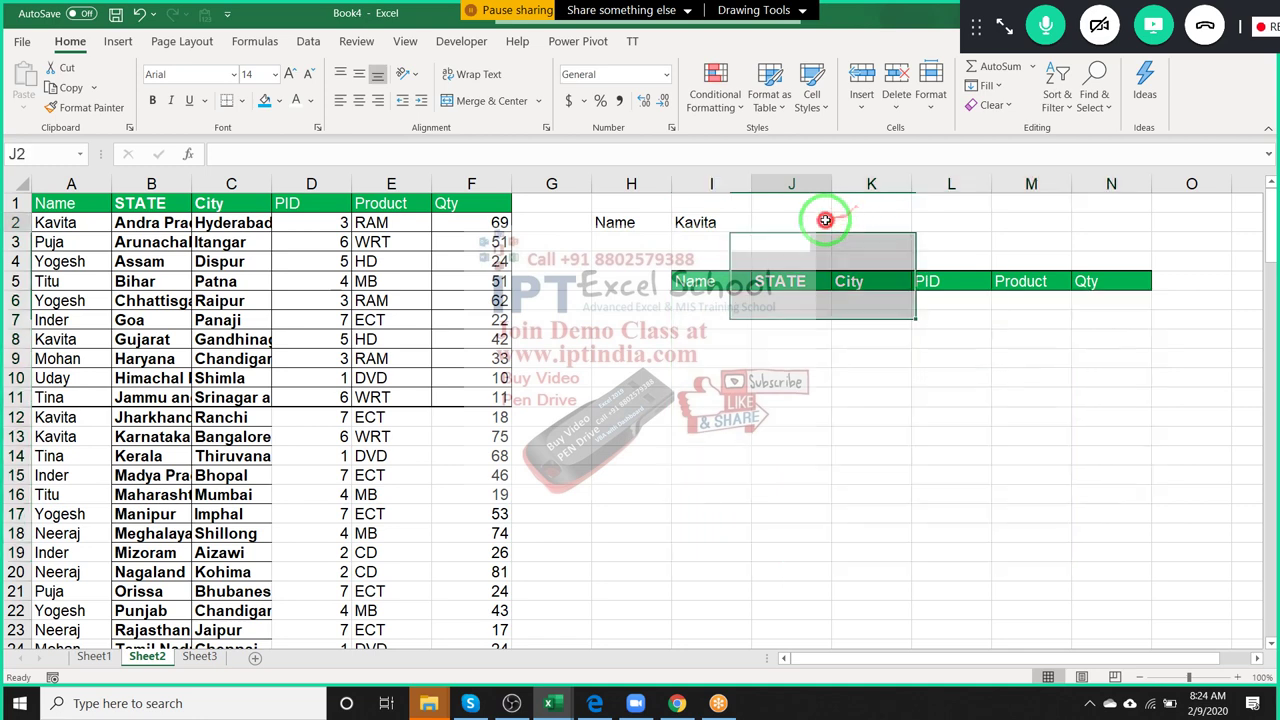
pyautogui.write('=vl')
pyautogui.press('Tab')
pyautogui.press('Left')
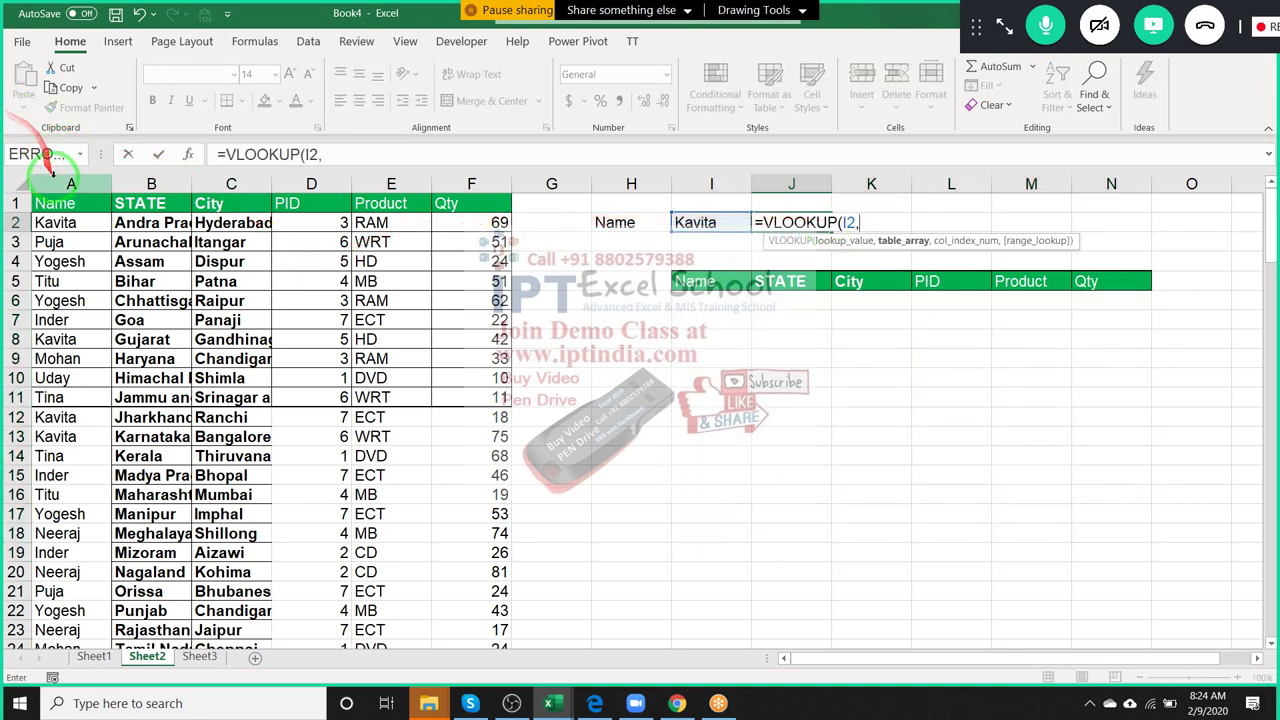
pyautogui.moveTo(45, 184); pyautogui.dragTo(498, 220)
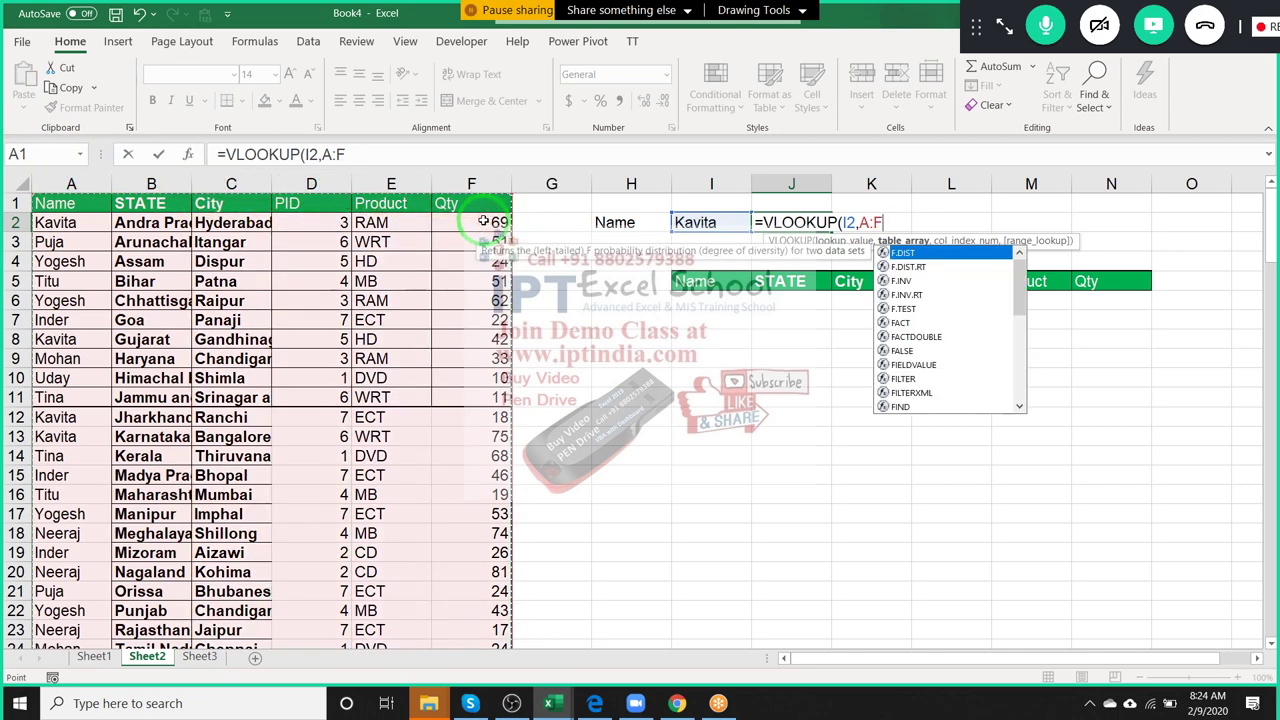
pyautogui.write(',1,1,')
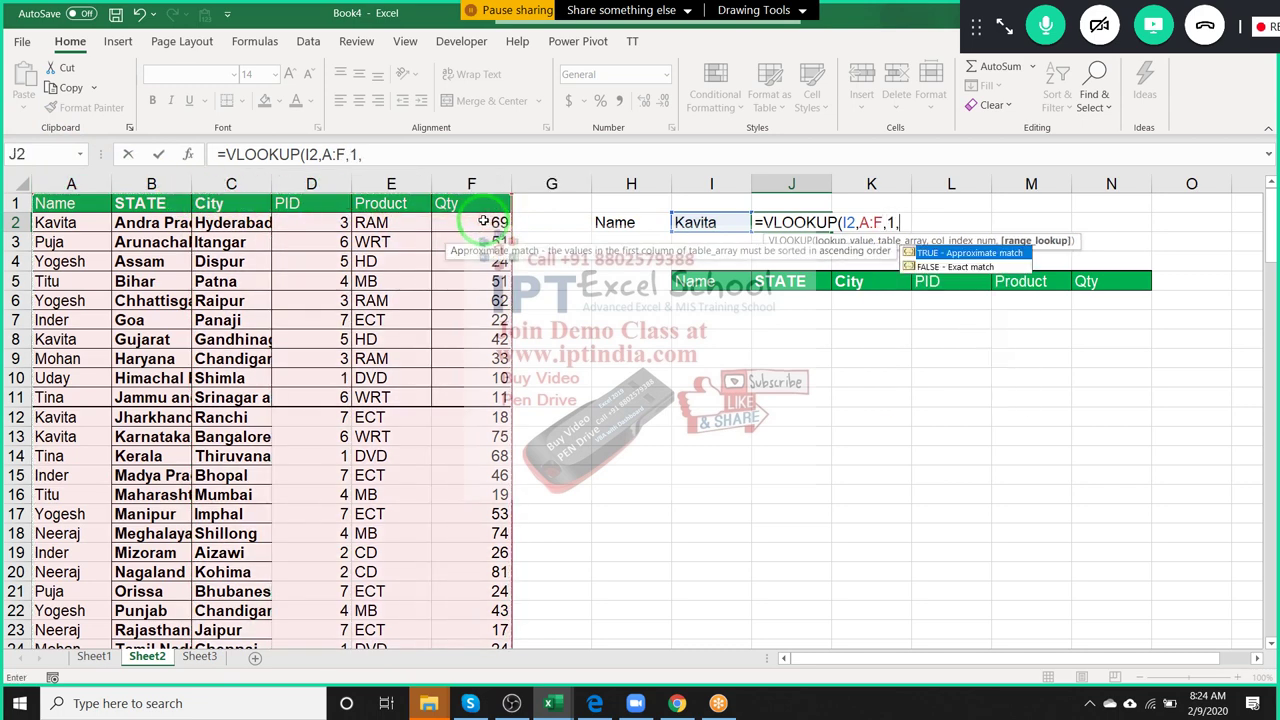
pyautogui.press('Return')
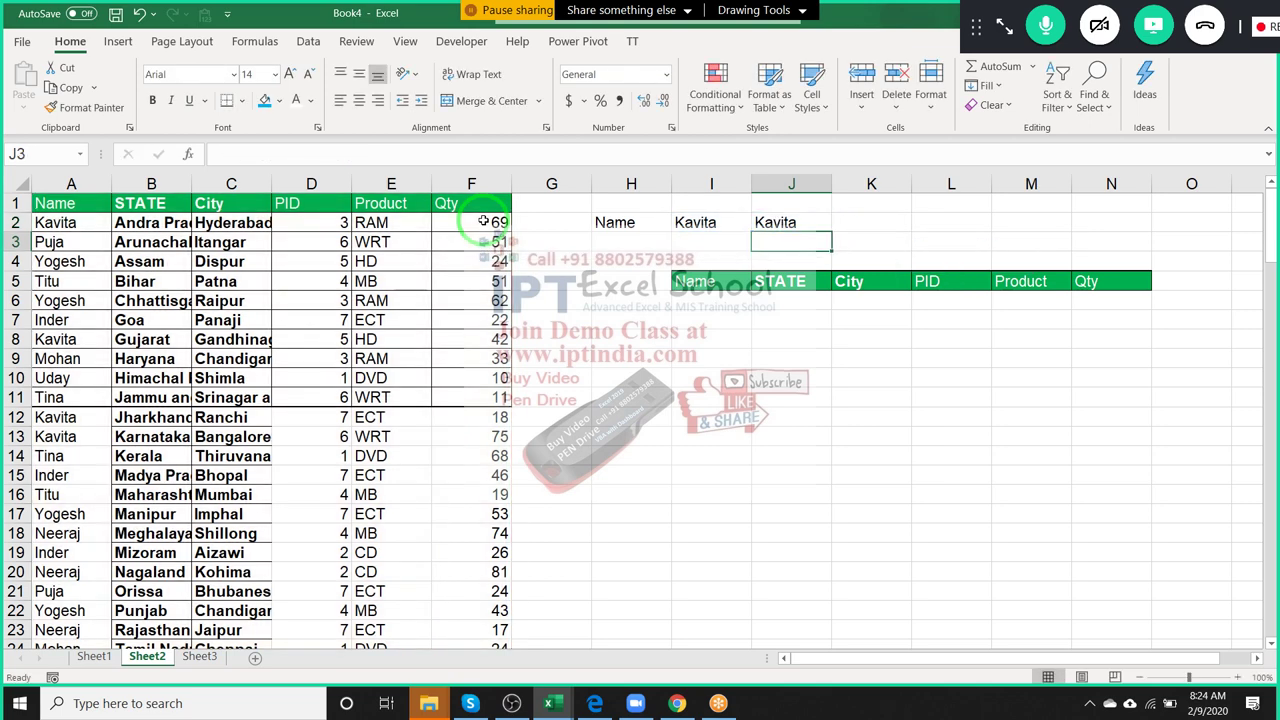
pyautogui.press('Up')
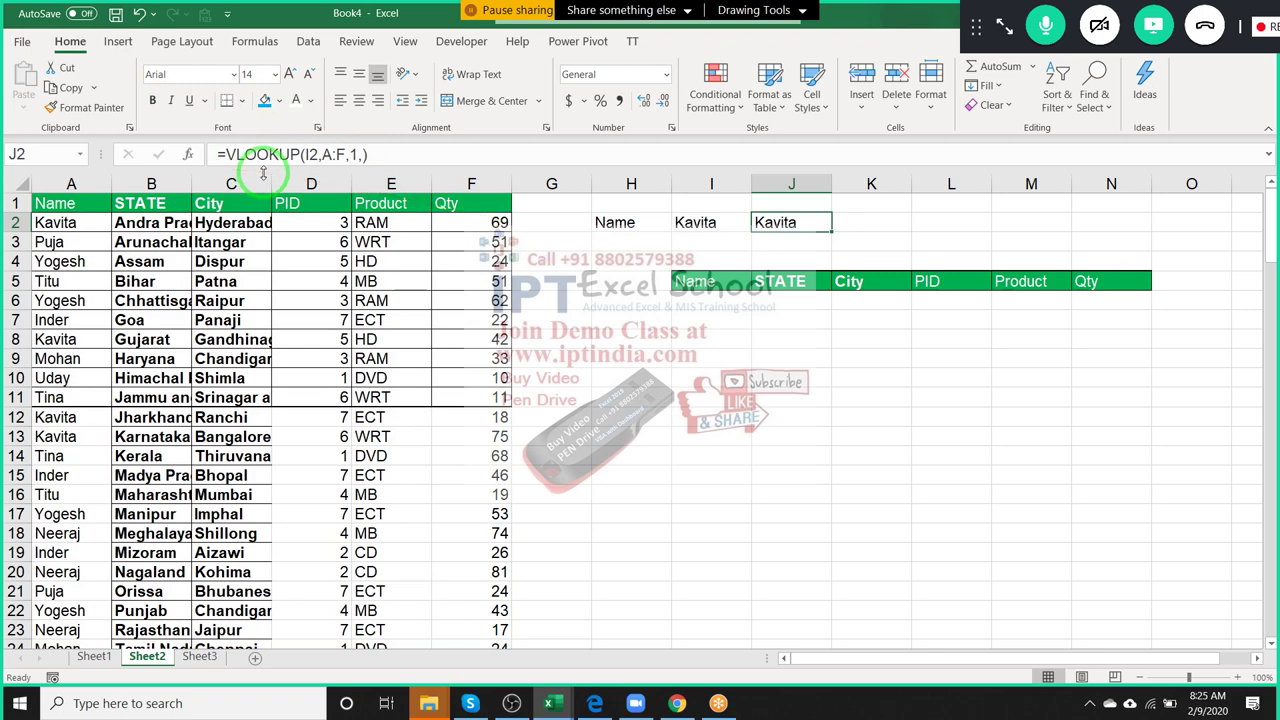
pyautogui.click(350, 155)
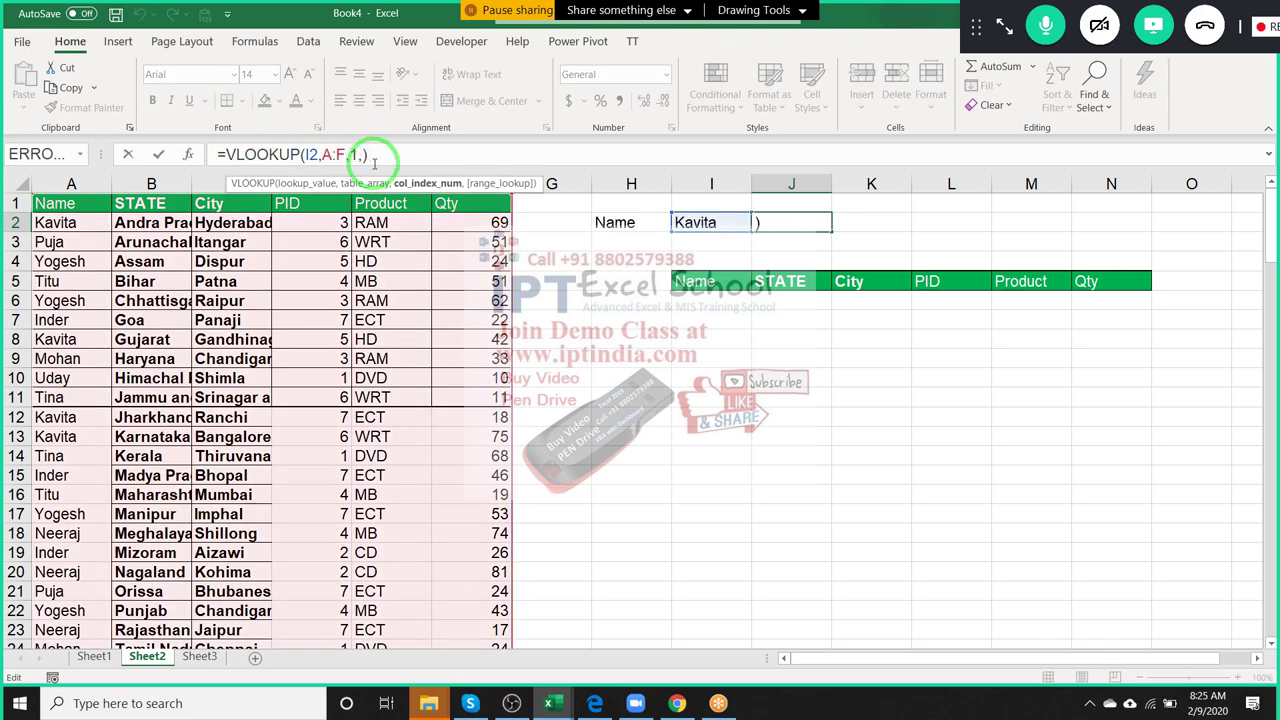
pyautogui.write('6,0')
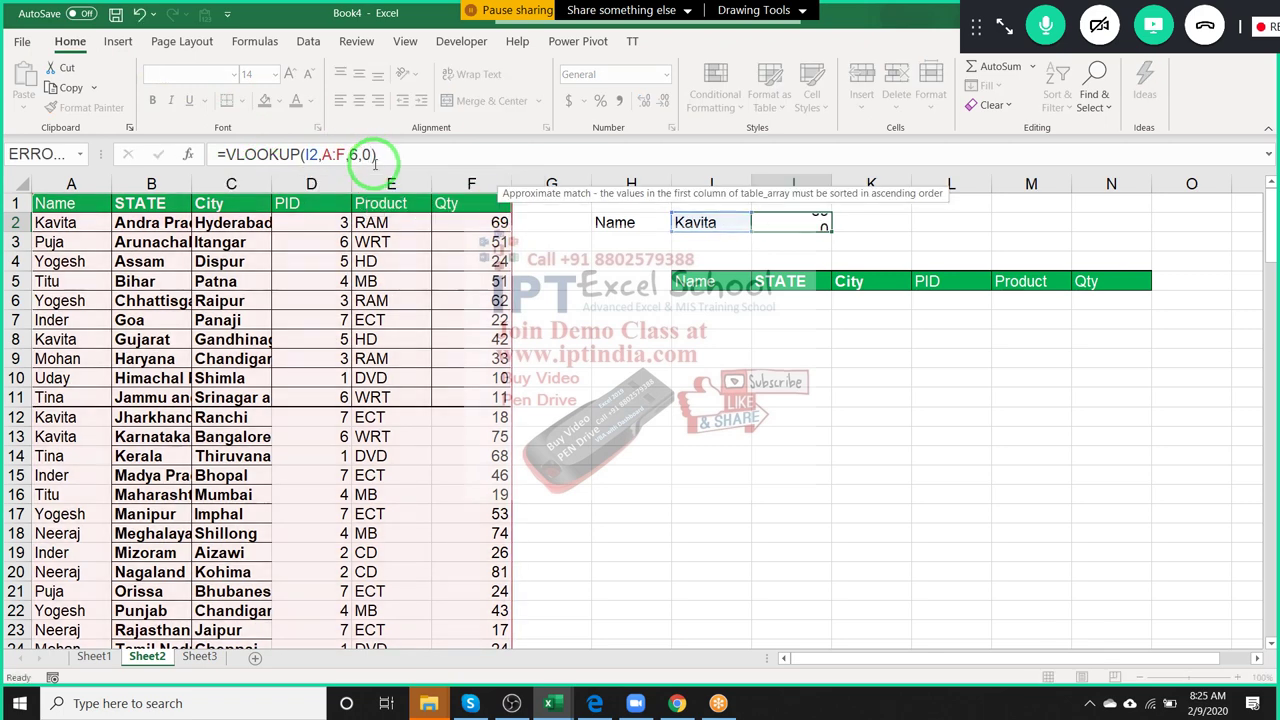
pyautogui.press('Return')
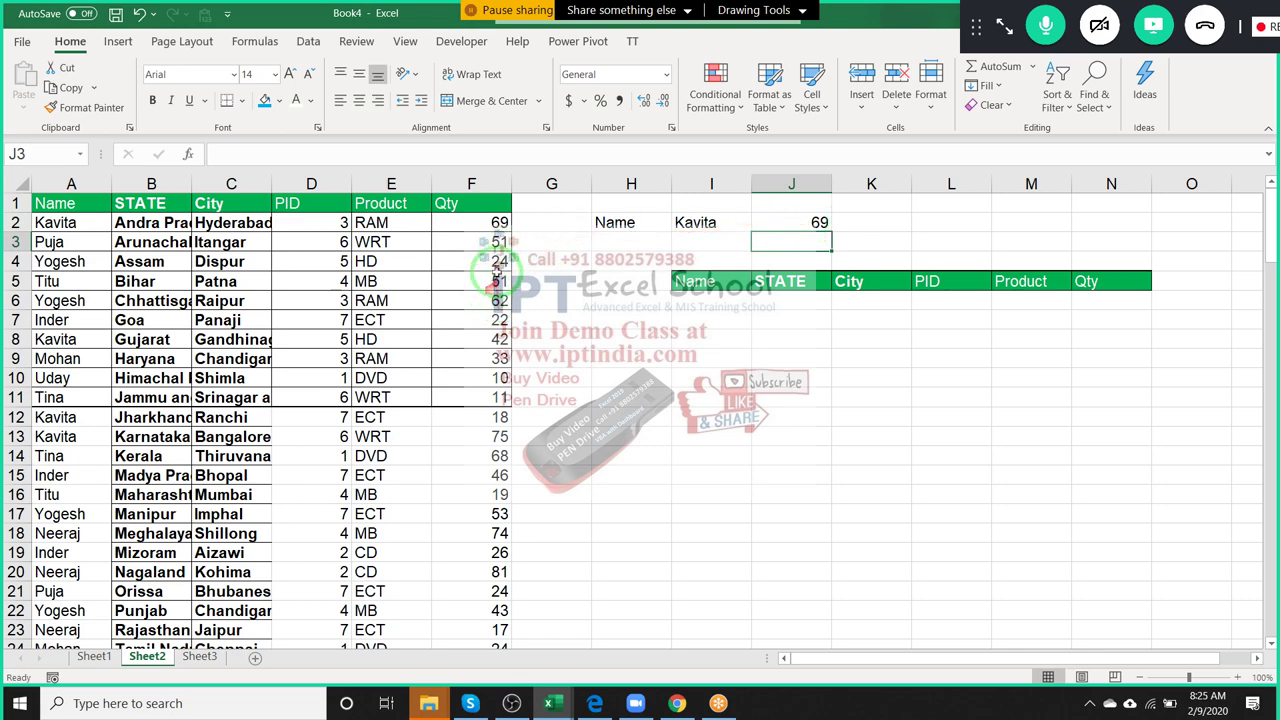
pyautogui.moveTo(495, 222)
pyautogui.mouseDown()
pyautogui.moveTo(23, 222)
pyautogui.moveTo(20, 200)
pyautogui.moveTo(28, 222)
pyautogui.mouseUp()
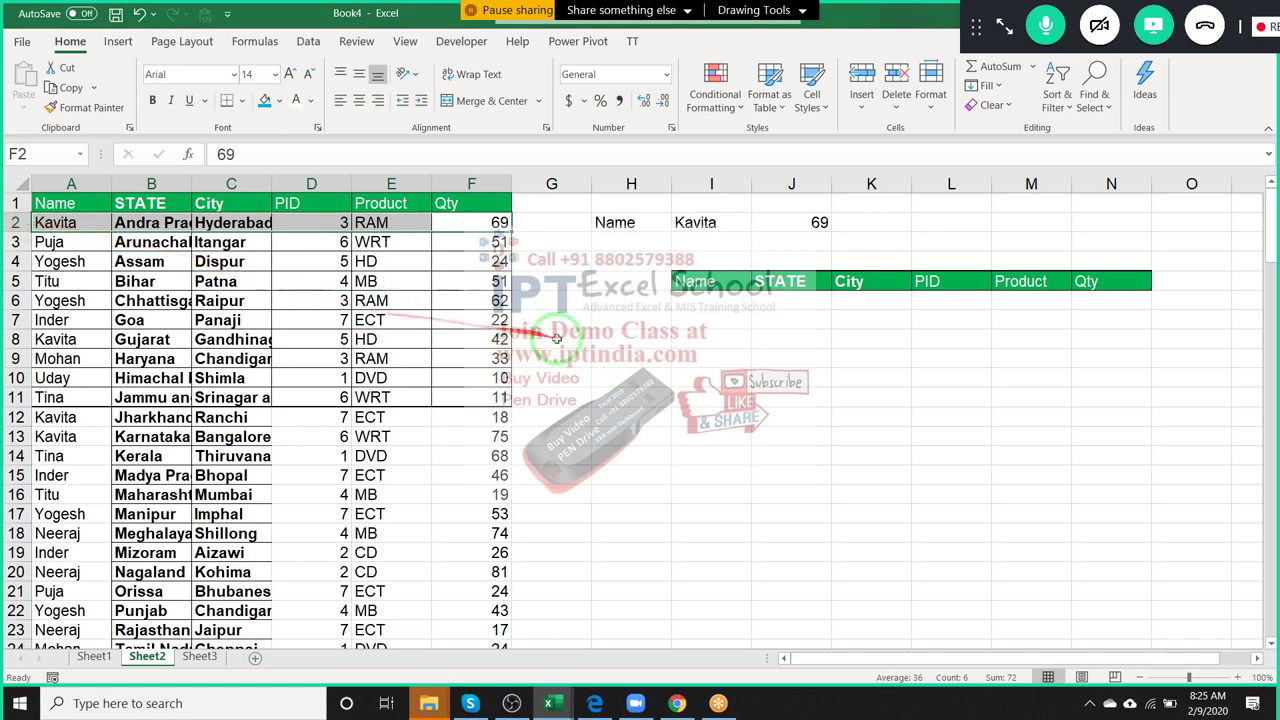
pyautogui.click(588, 343)
pyautogui.write('=vl')
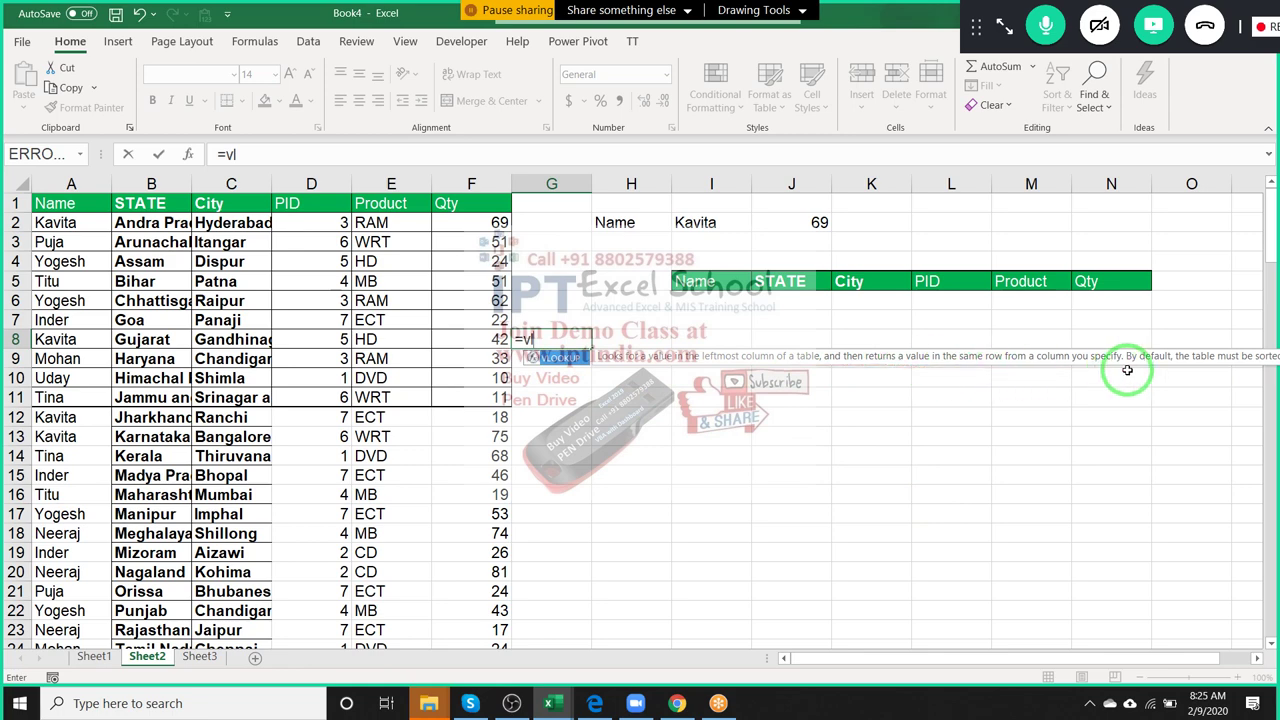
pyautogui.scroll(-1, 1145, 418)
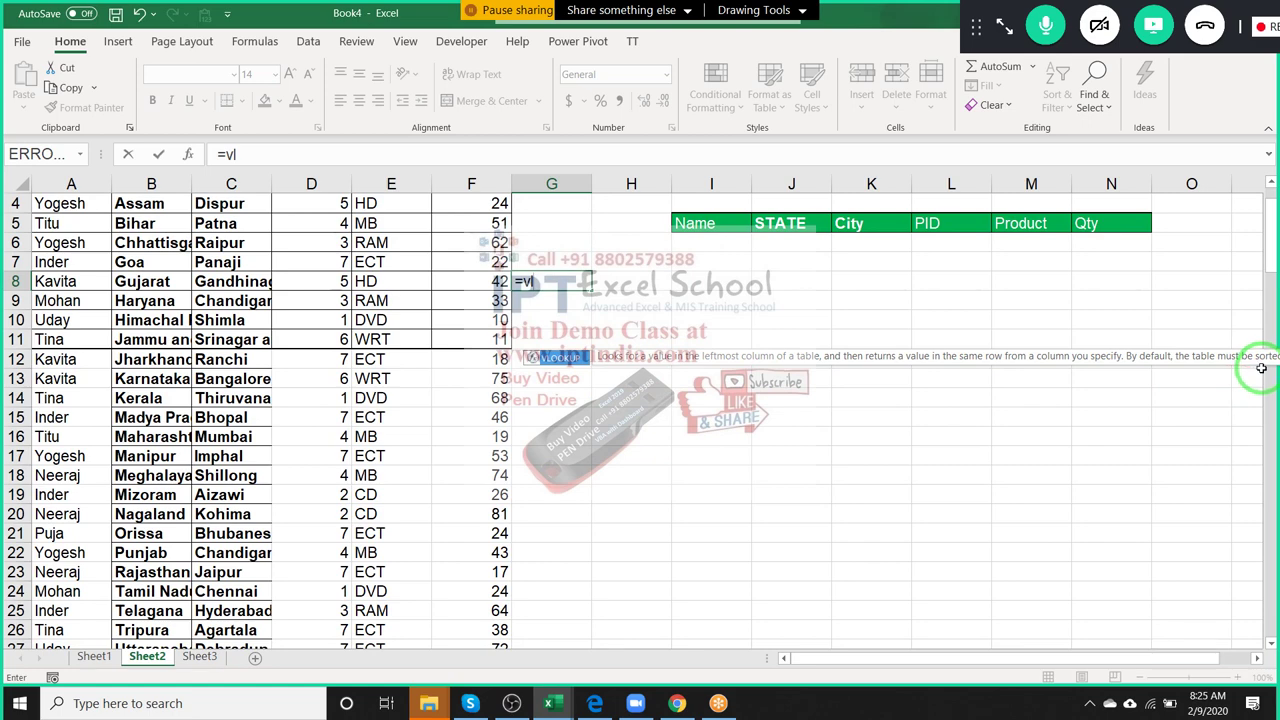
pyautogui.press('Escape')
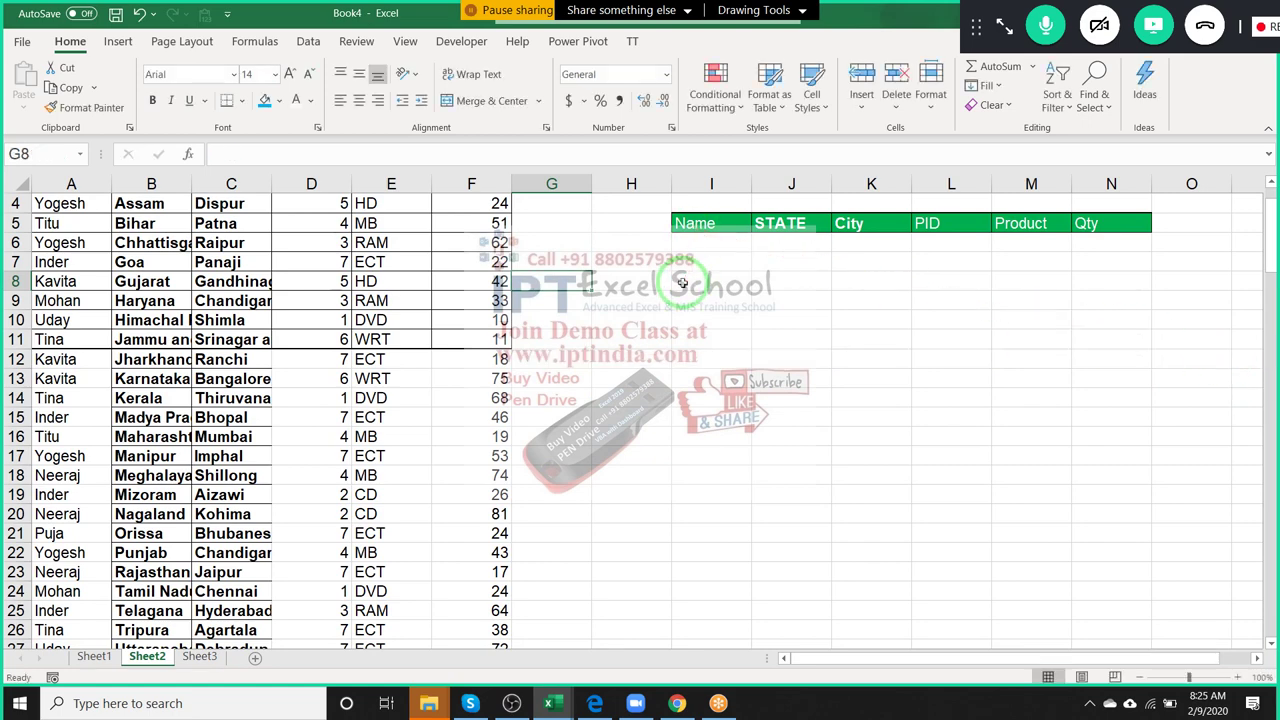
pyautogui.scroll(1, 681, 283)
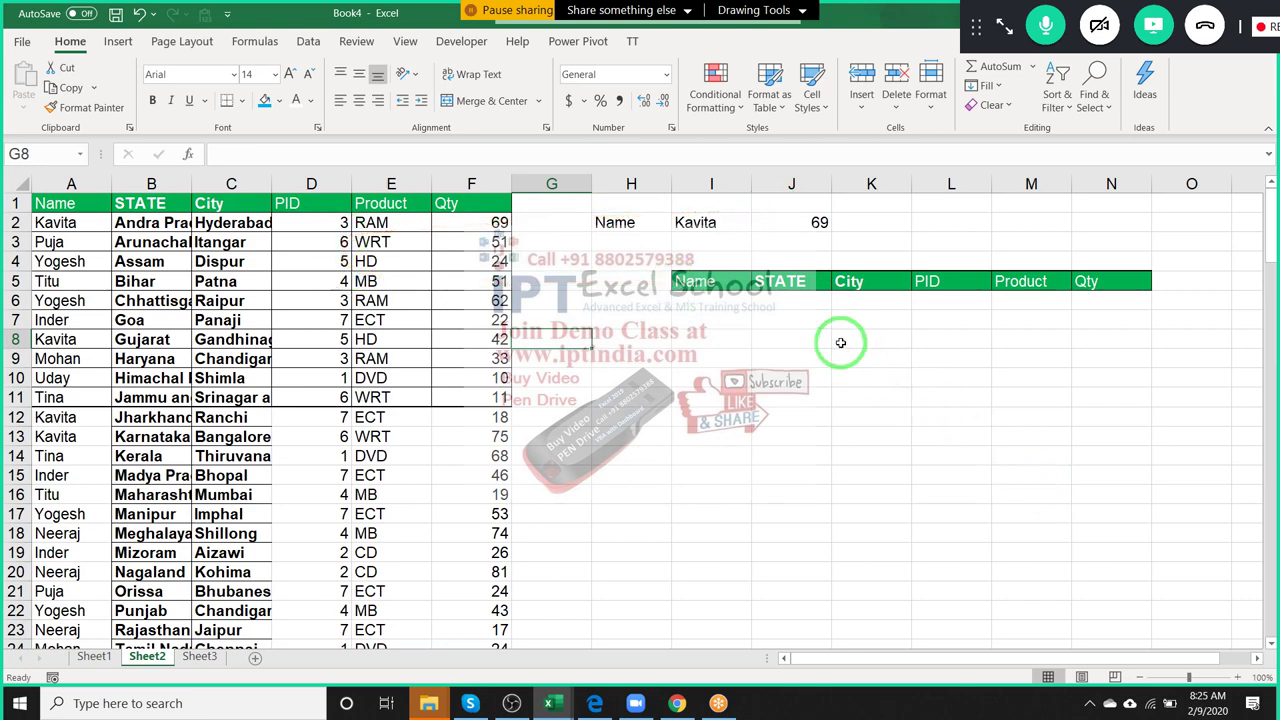
pyautogui.click(224, 282)
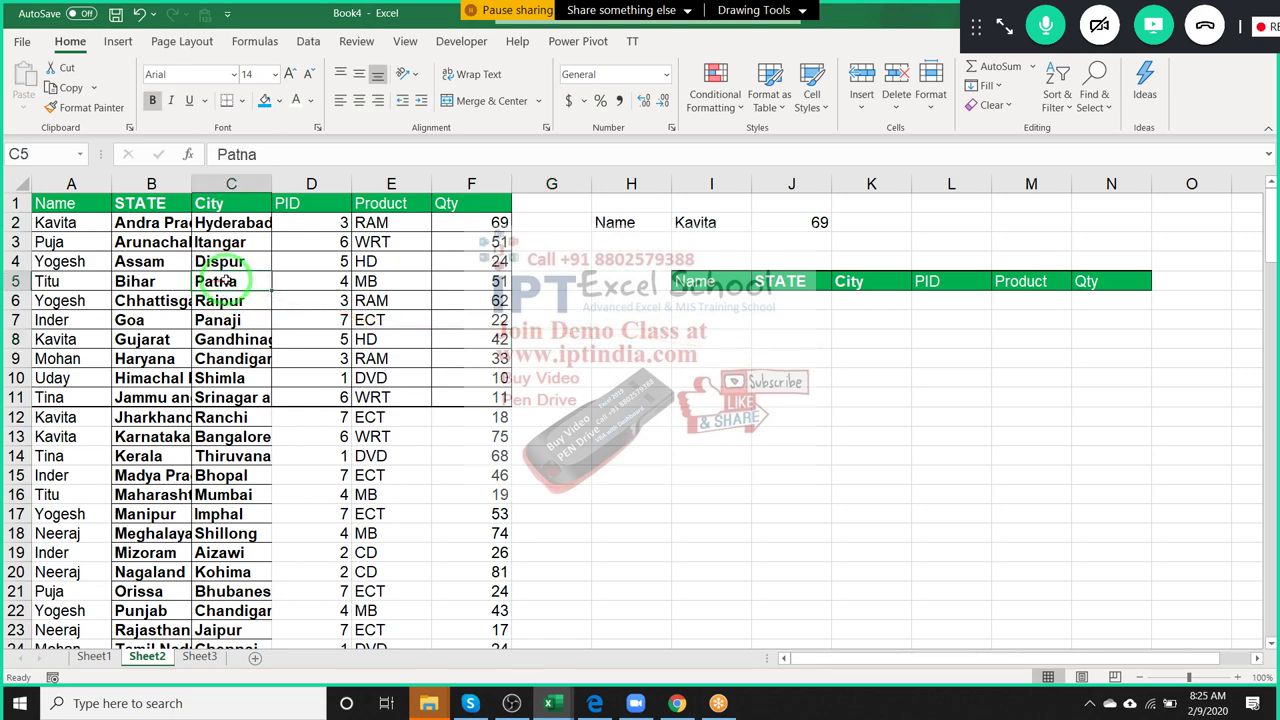
pyautogui.click(71, 183)
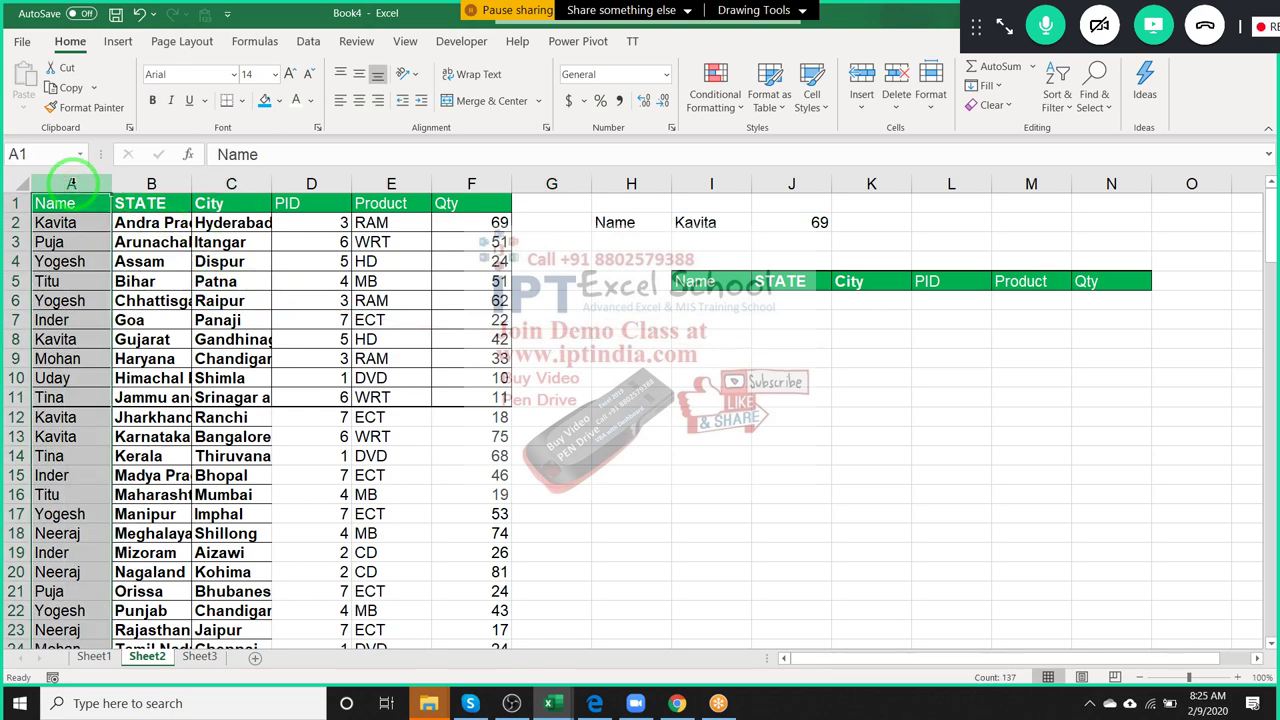
# Insert a blank column A before the Name data and select cell A2.
pyautogui.hotkey('ctrl', 'shift', '+')
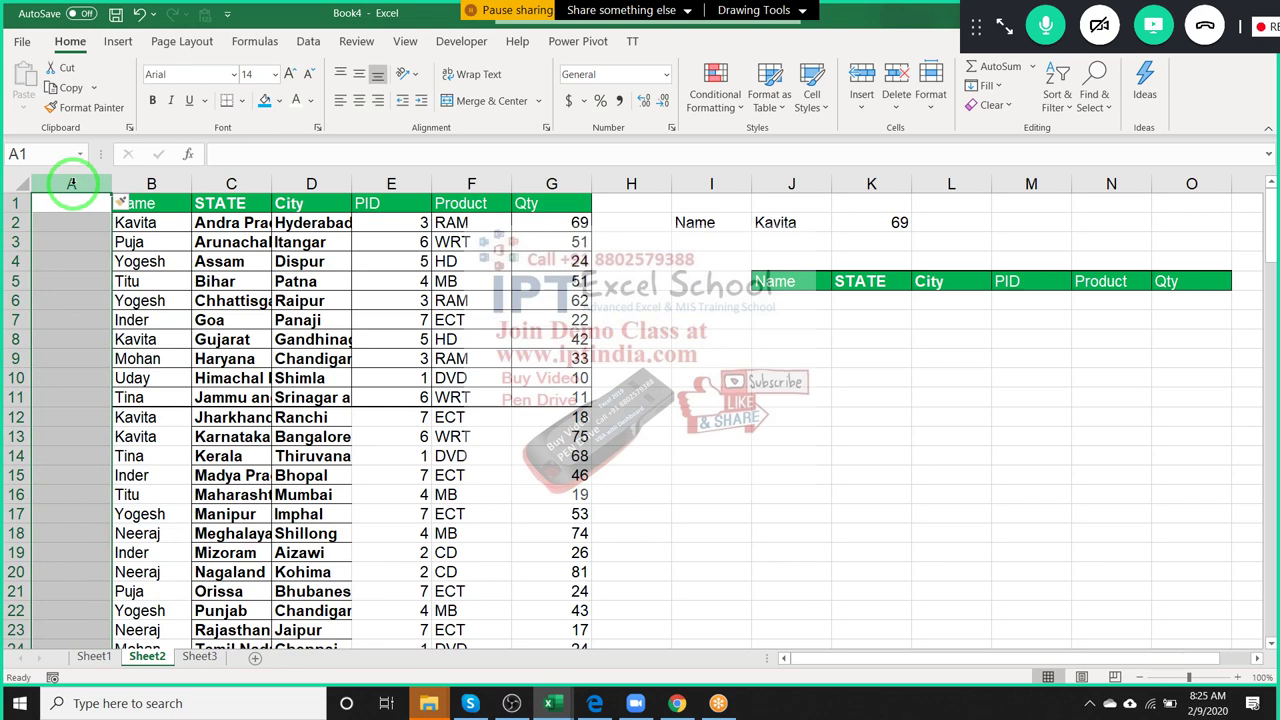
pyautogui.press('Down')
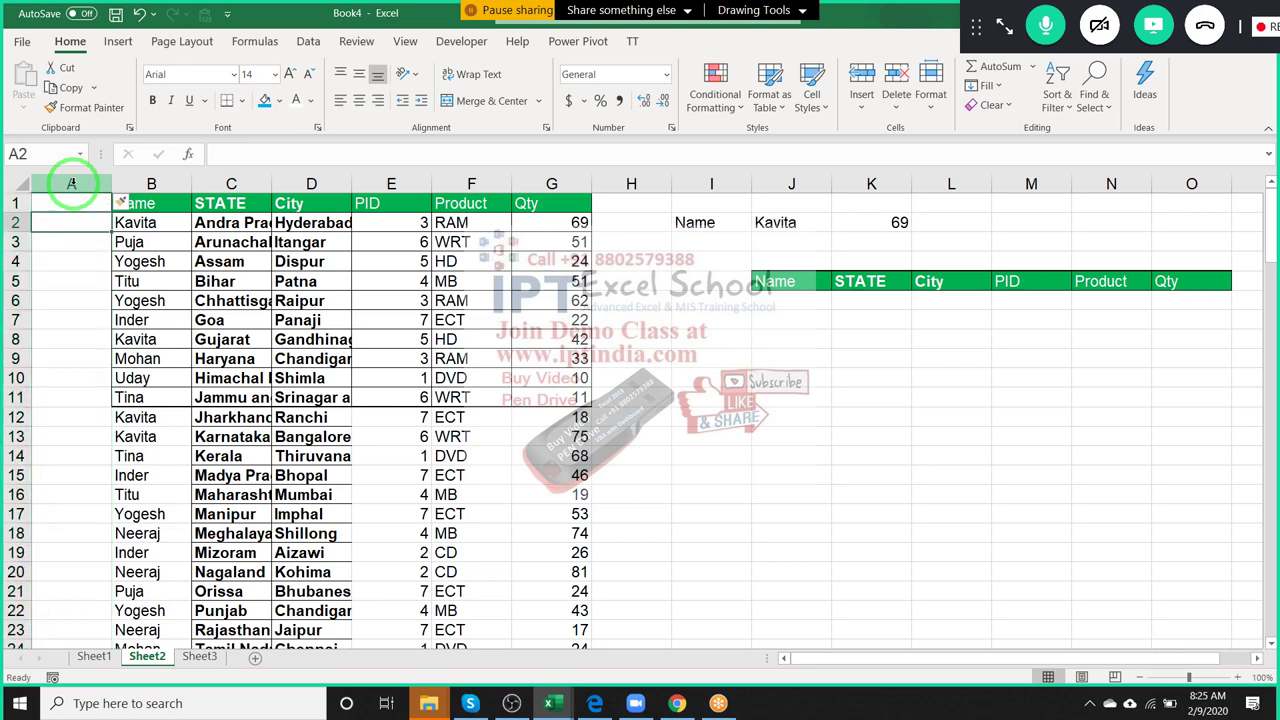
pyautogui.press('Up')
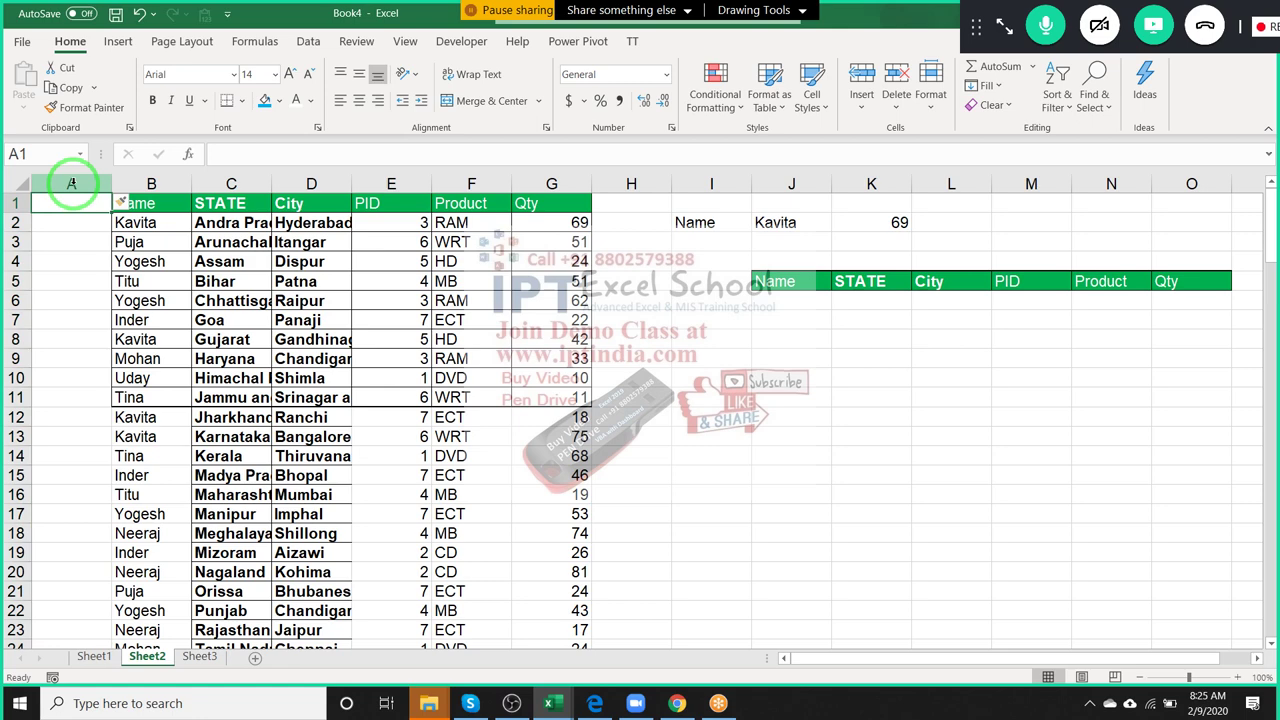
pyautogui.press('Down')
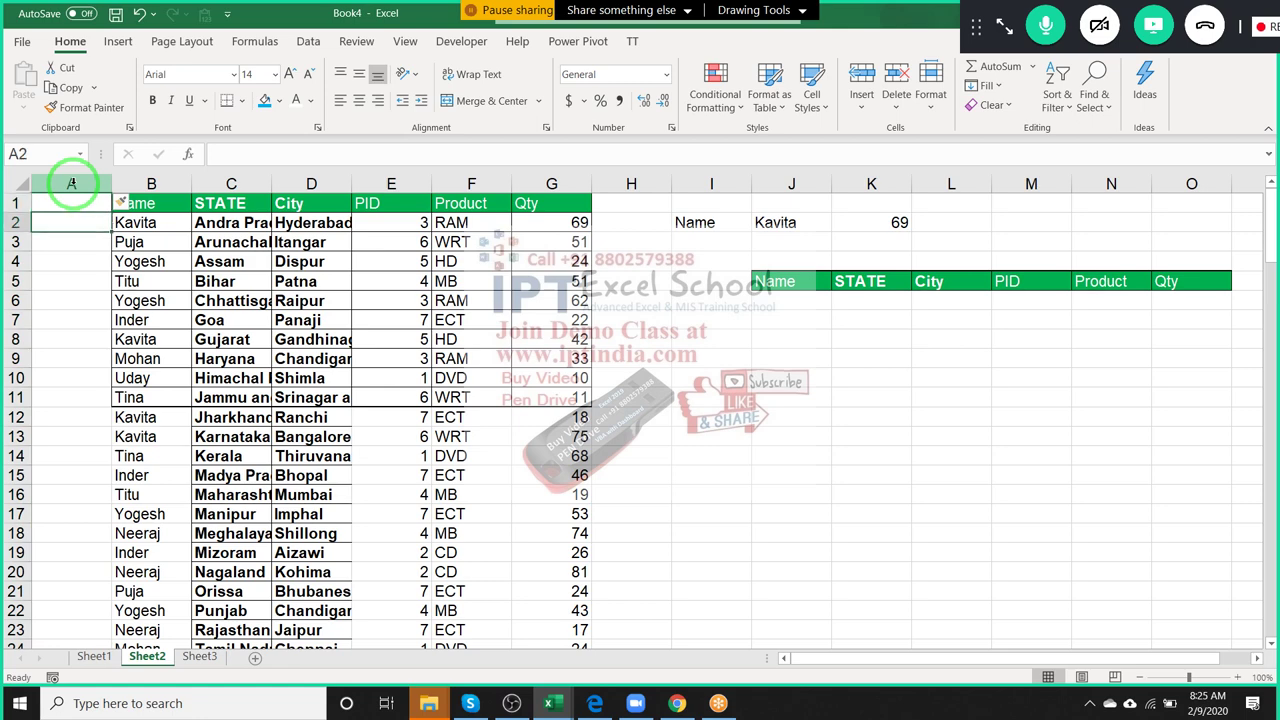
pyautogui.click(1258, 26)
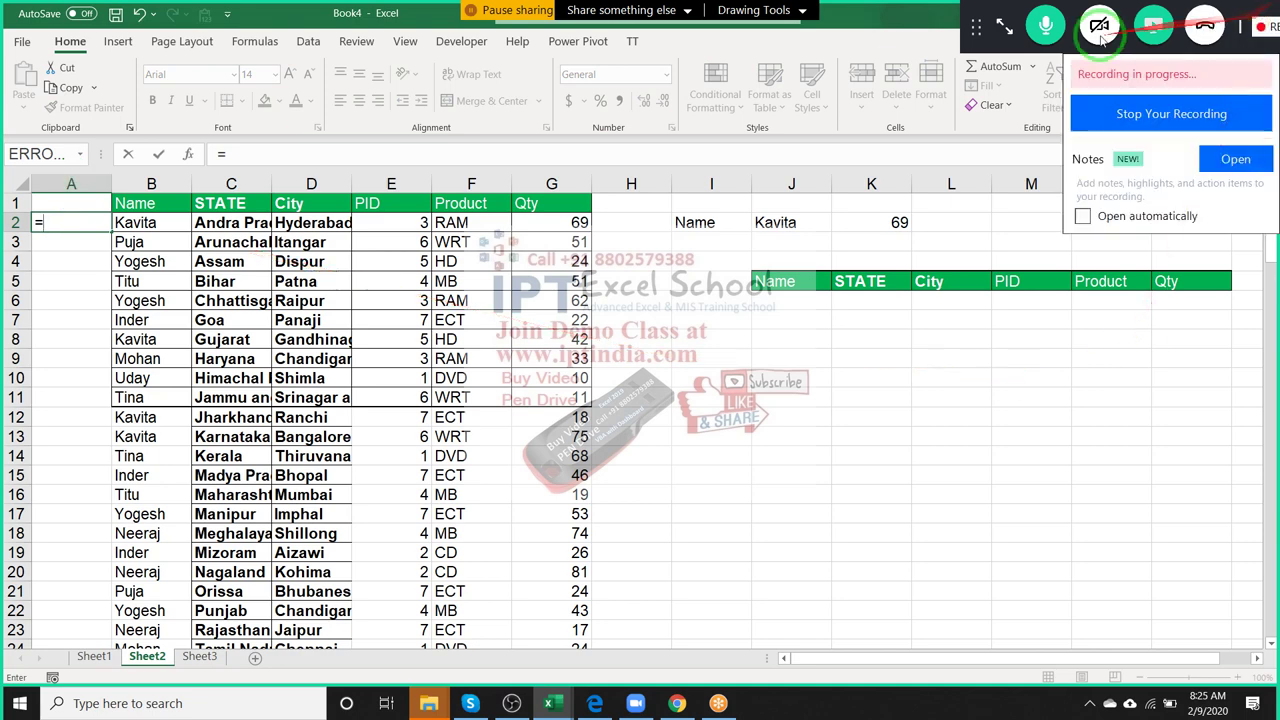
# Show GoToMeeting's People list of participants and mute the attendees who were talking.
pyautogui.click(1005, 28)
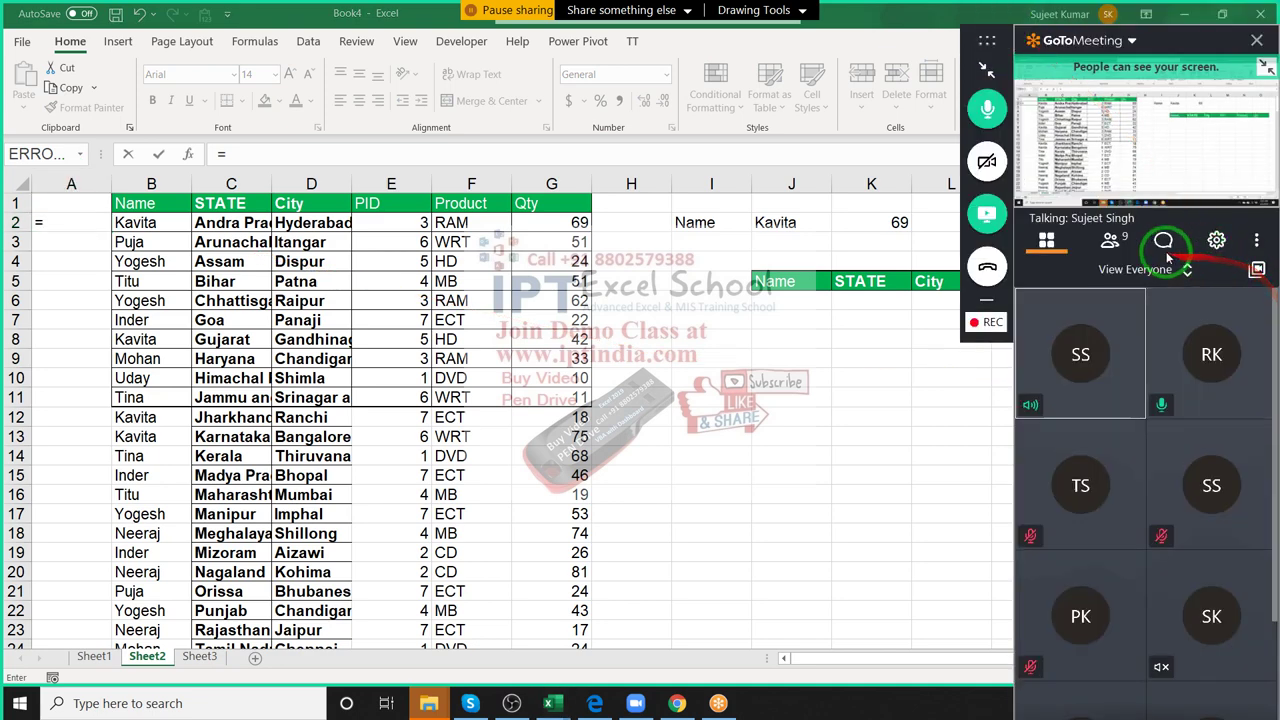
pyautogui.click(1112, 245)
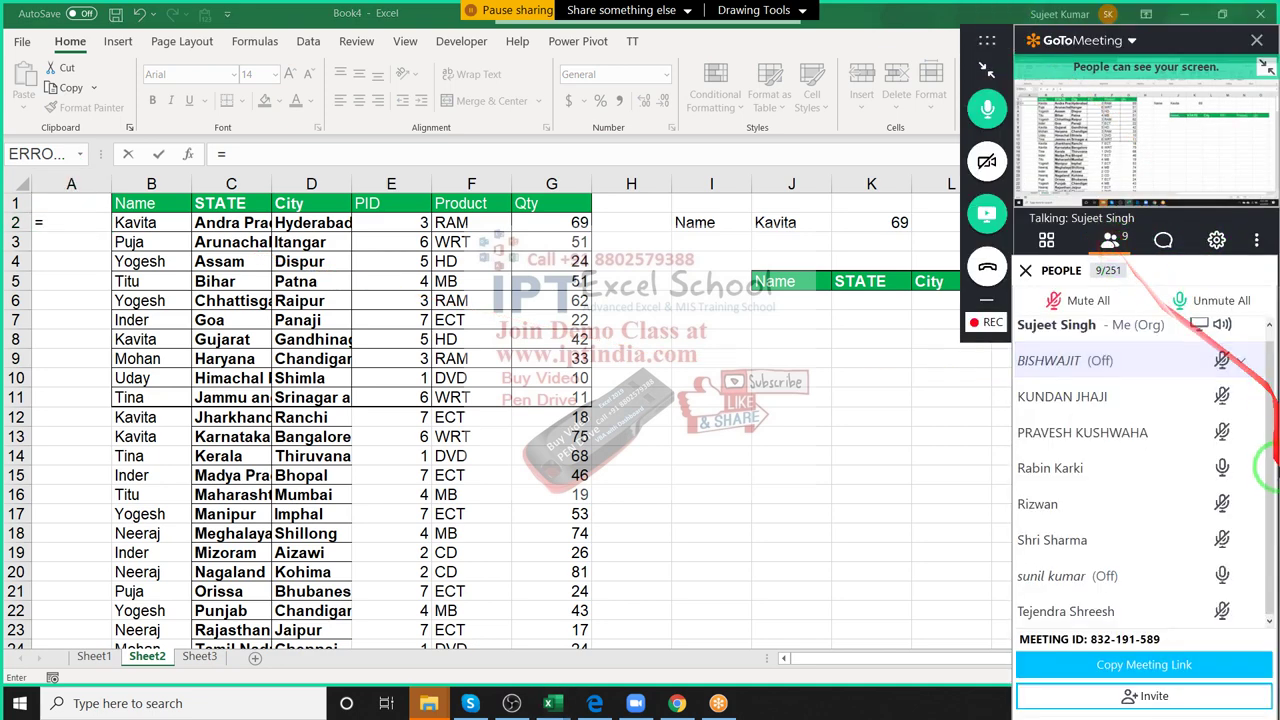
pyautogui.click(1215, 467)
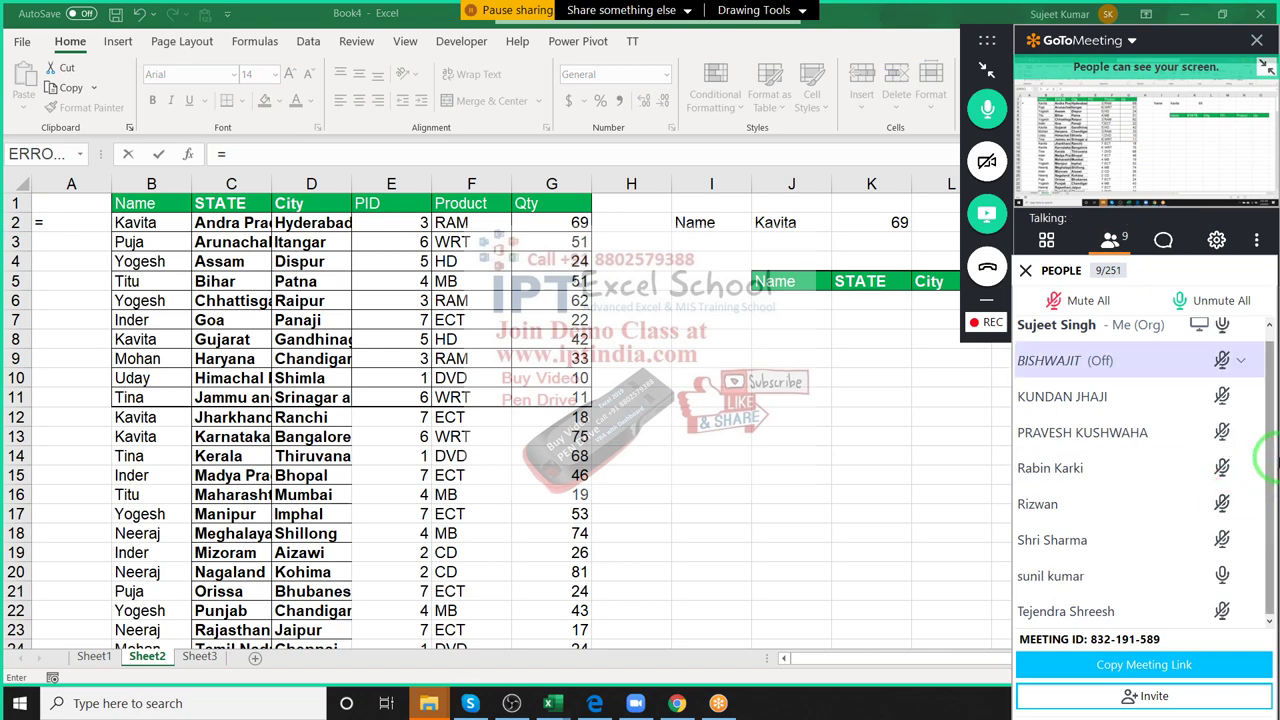
pyautogui.moveTo(1265, 523); pyautogui.dragTo(1265, 371)
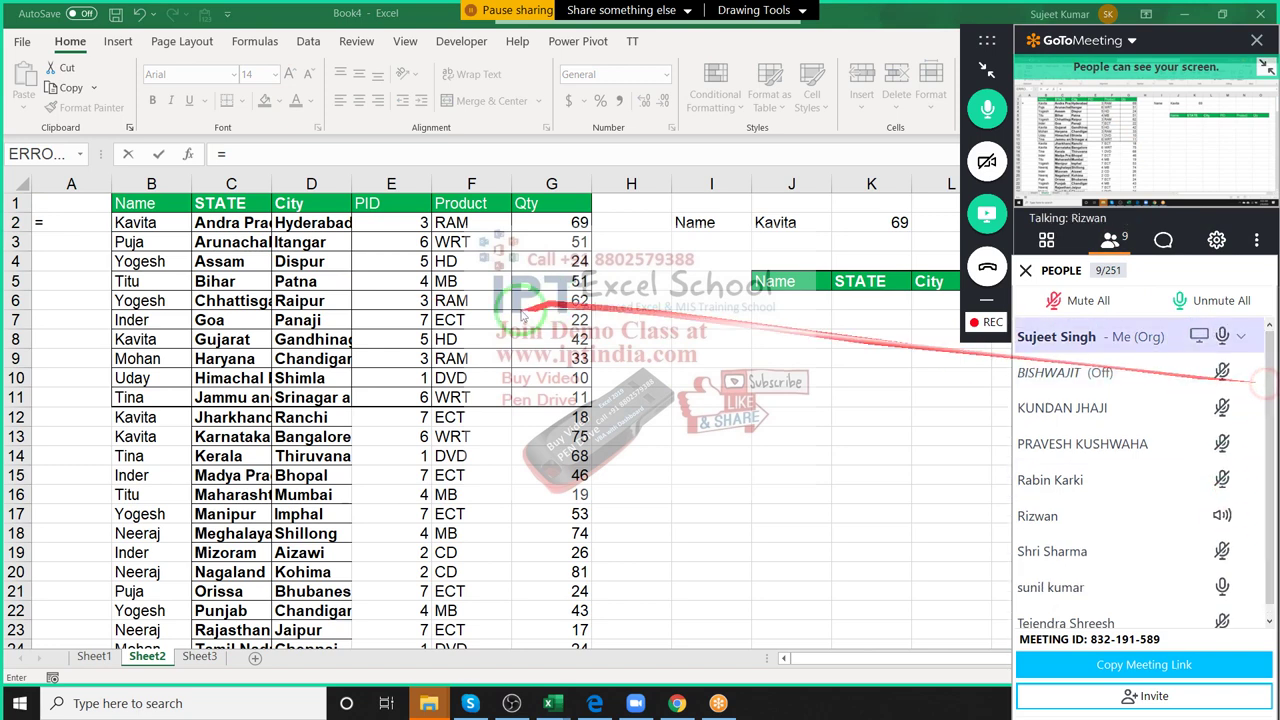
pyautogui.click(1222, 515)
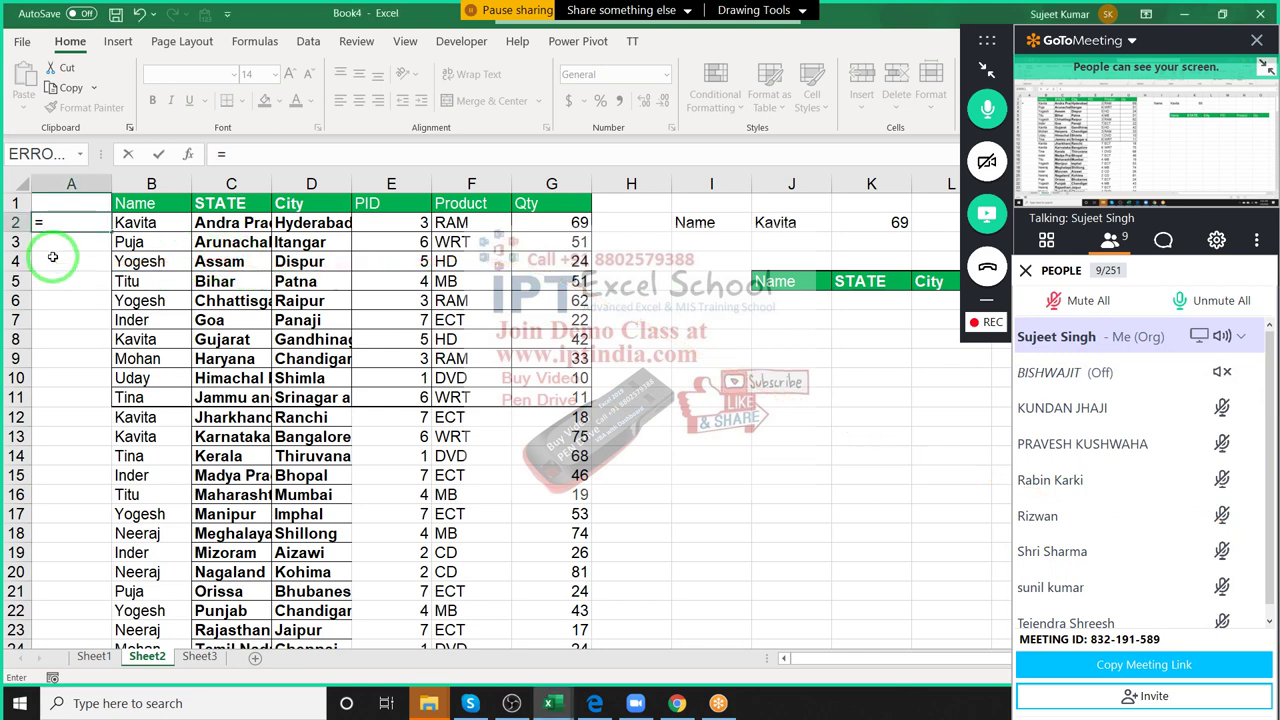
# Enter =COUNTIF(B:B,B2) in A2 to count Kavita's records.
pyautogui.write('cou')
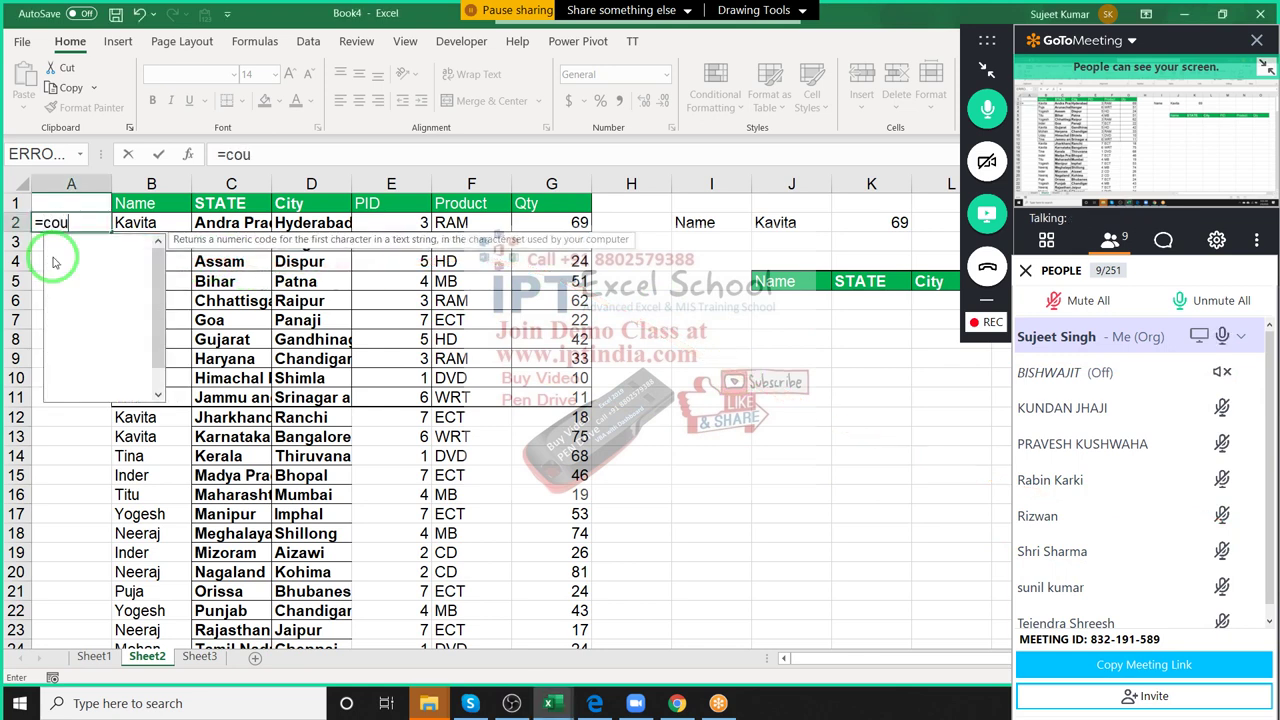
pyautogui.press('Down')
pyautogui.press('Down')
pyautogui.press('Down')
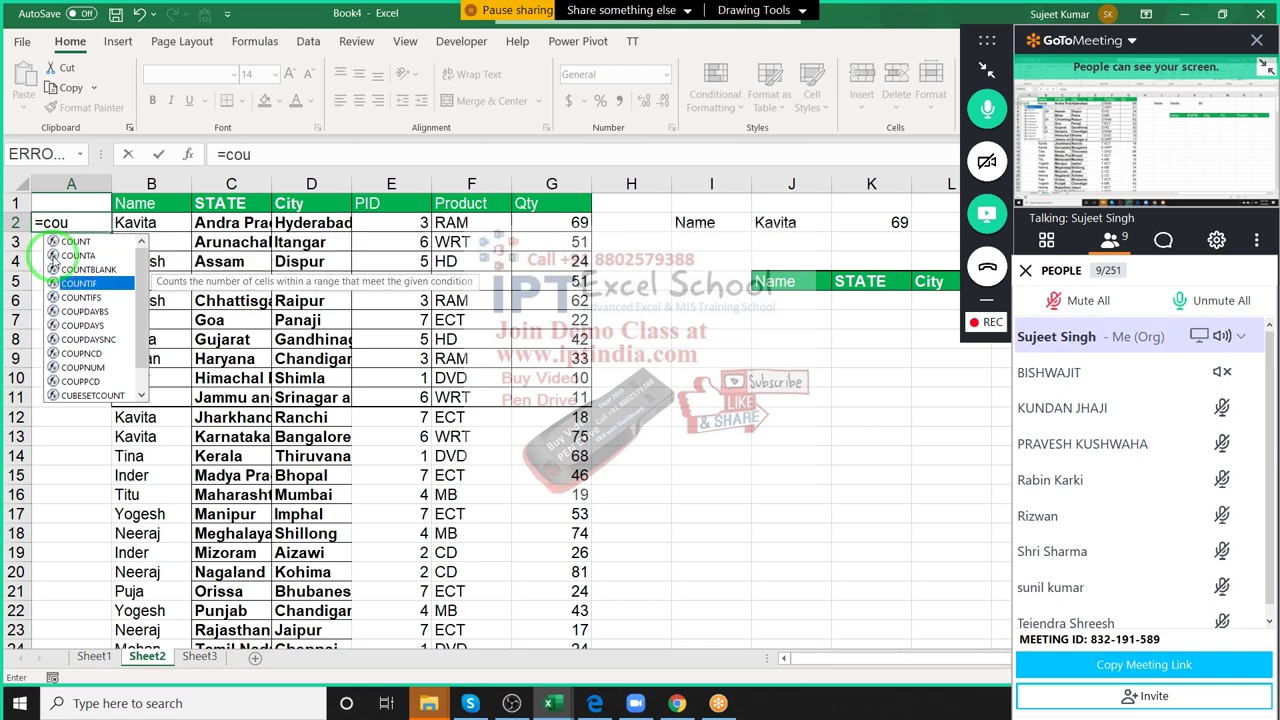
pyautogui.press('Tab')
pyautogui.press('Right')
pyautogui.hotkey('ctrl', 'space')
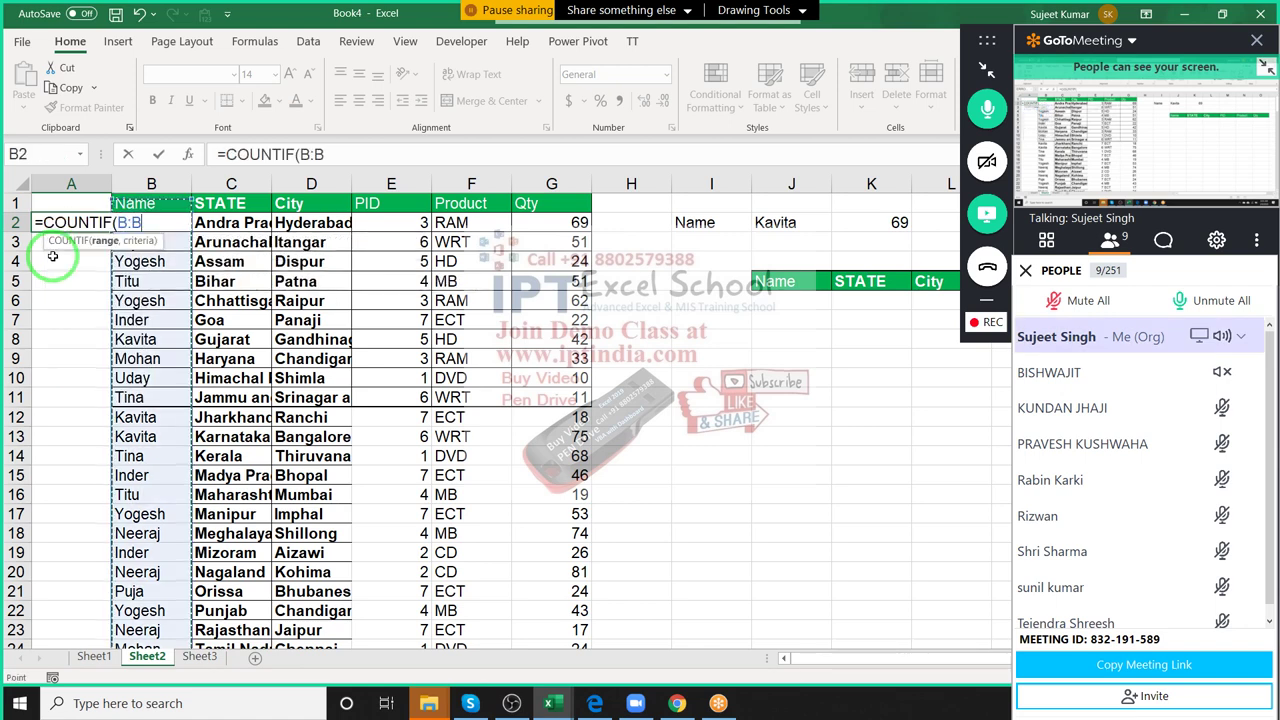
pyautogui.write(',')
pyautogui.press('Right')
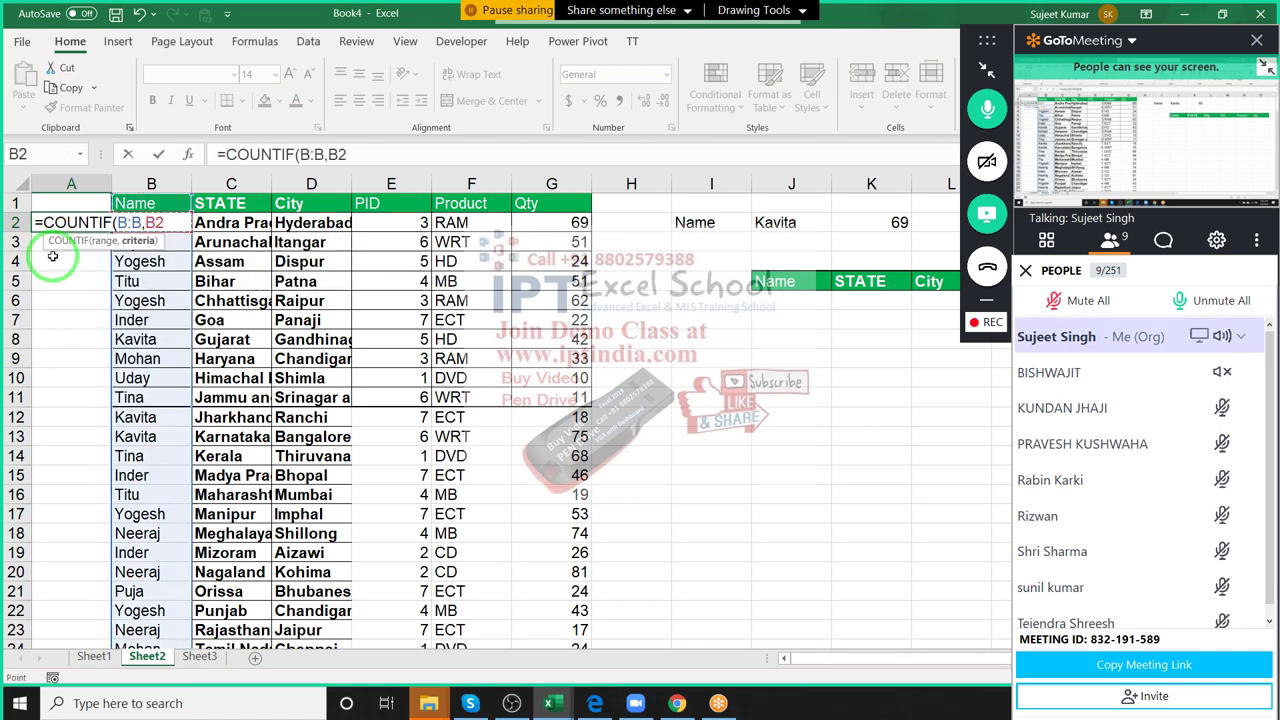
pyautogui.press('Return')
pyautogui.press('Up')
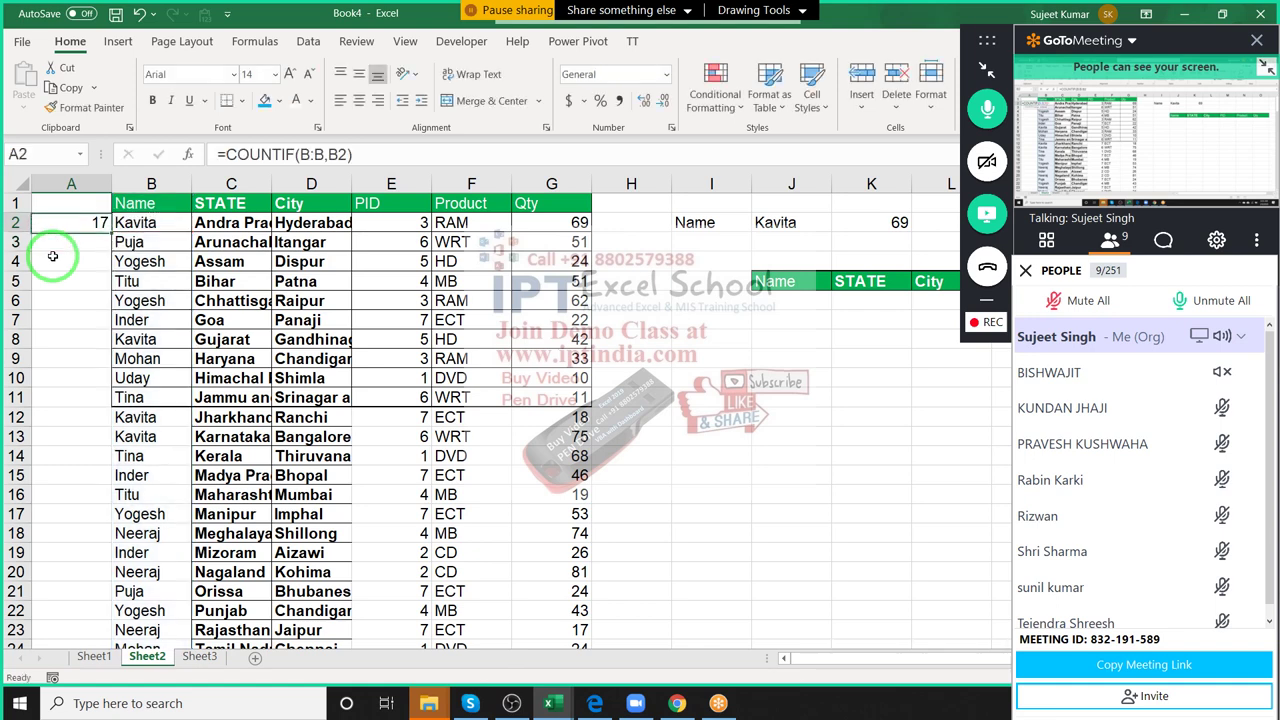
# Copy the formula into A8, then overwrite A2 with 1 so A8 shows 2.
pyautogui.hotkey('ctrl', 'c')
pyautogui.click(100, 335)
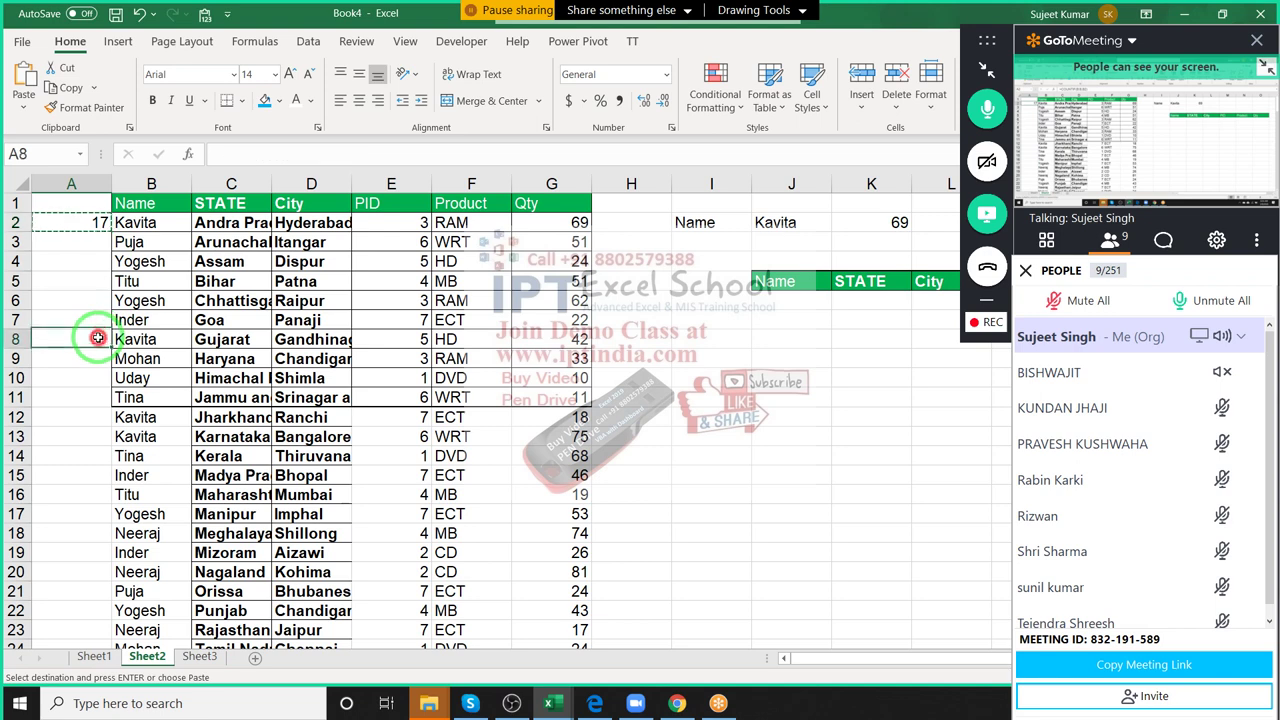
pyautogui.hotkey('ctrl', 'v')
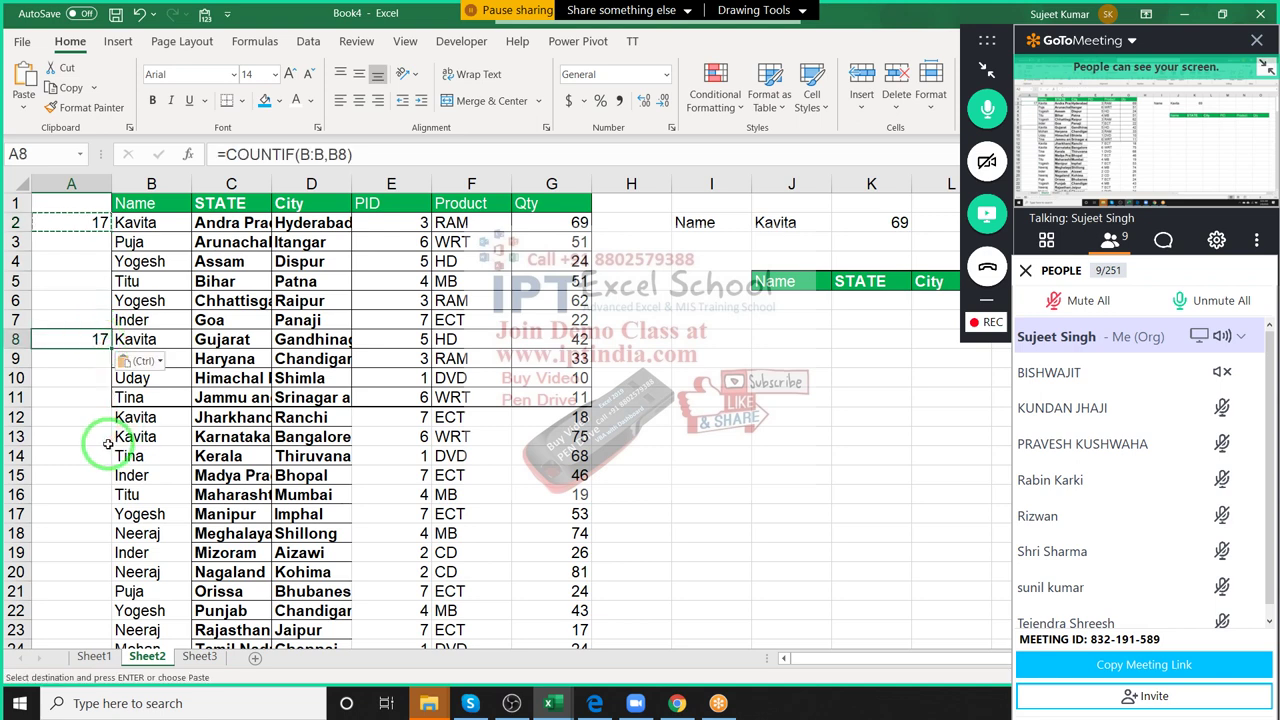
pyautogui.press('Escape')
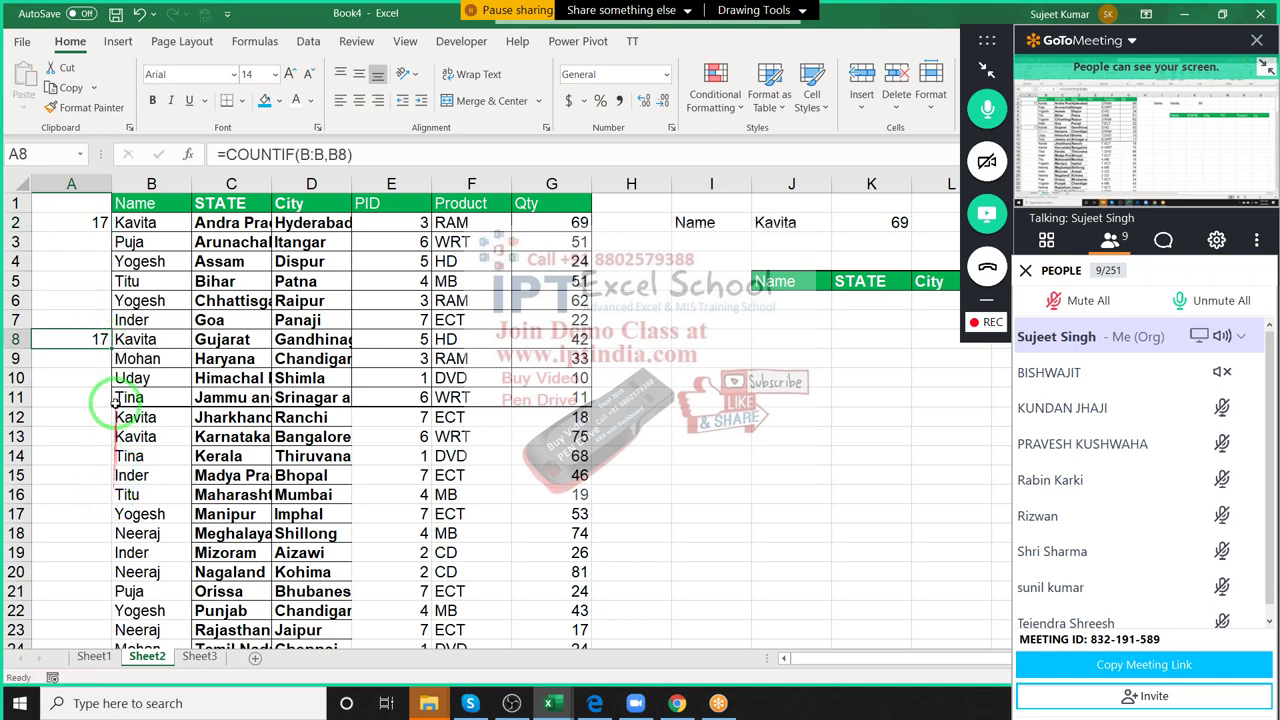
pyautogui.click(100, 226)
pyautogui.write('1')
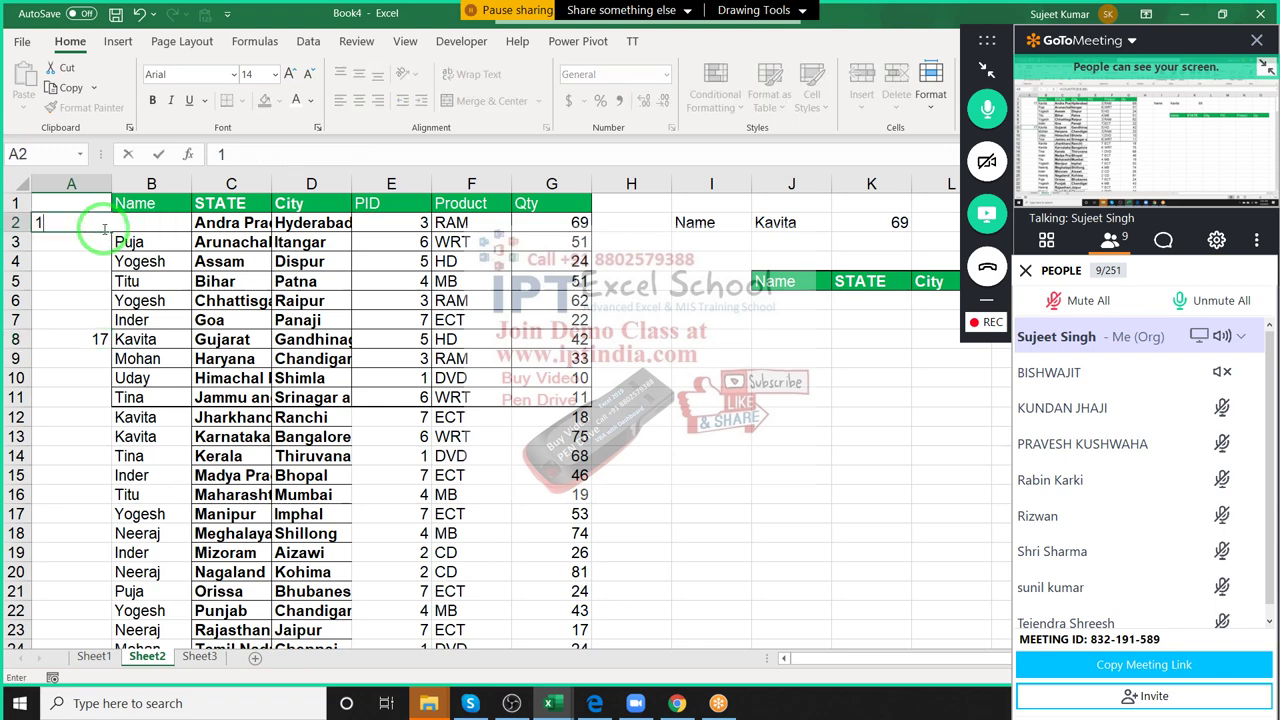
pyautogui.press('Return')
pyautogui.click(100, 338)
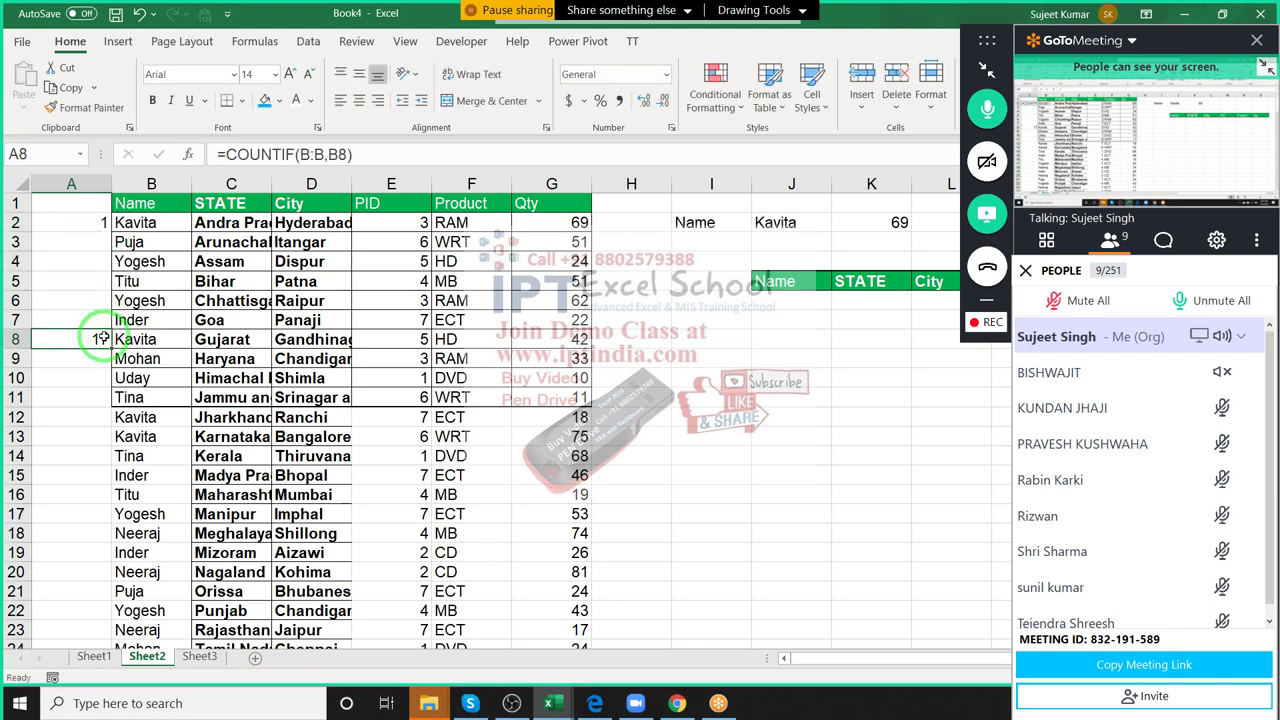
pyautogui.click(72, 475)
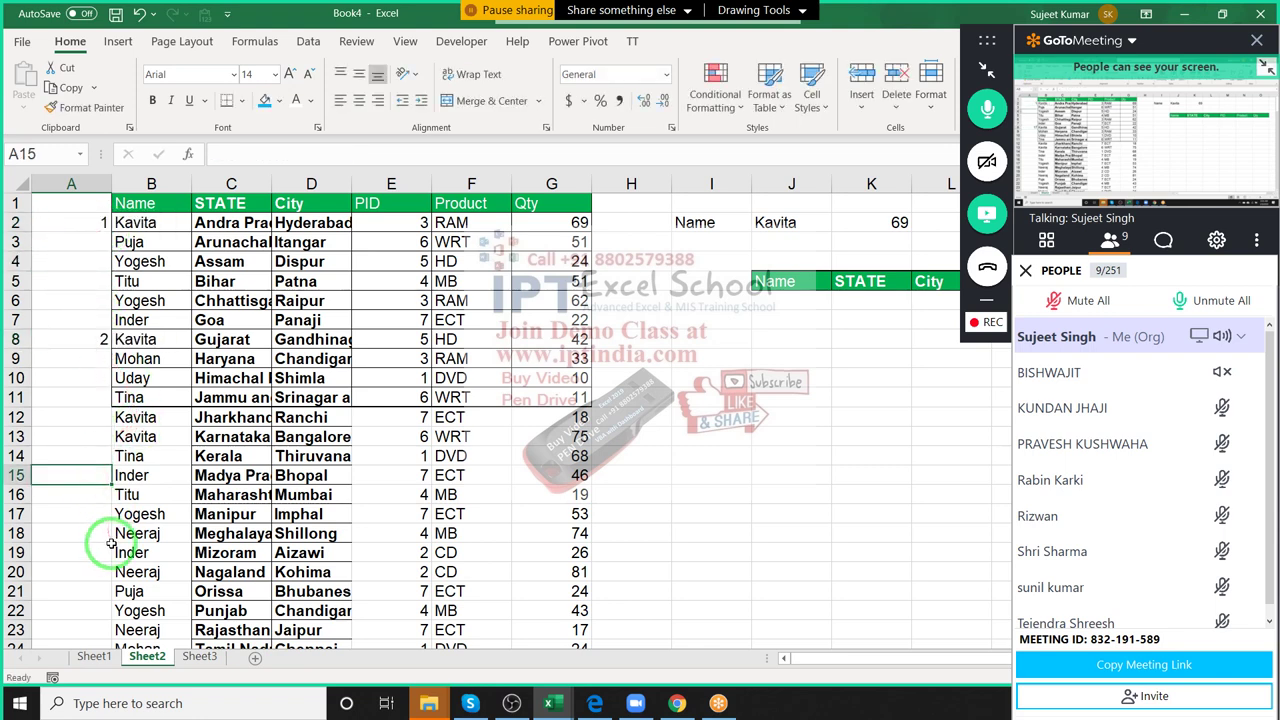
# Type 3 in A12 and 4 in A13, then clear the numbers from A2:A15.
pyautogui.click(100, 417)
pyautogui.write('3')
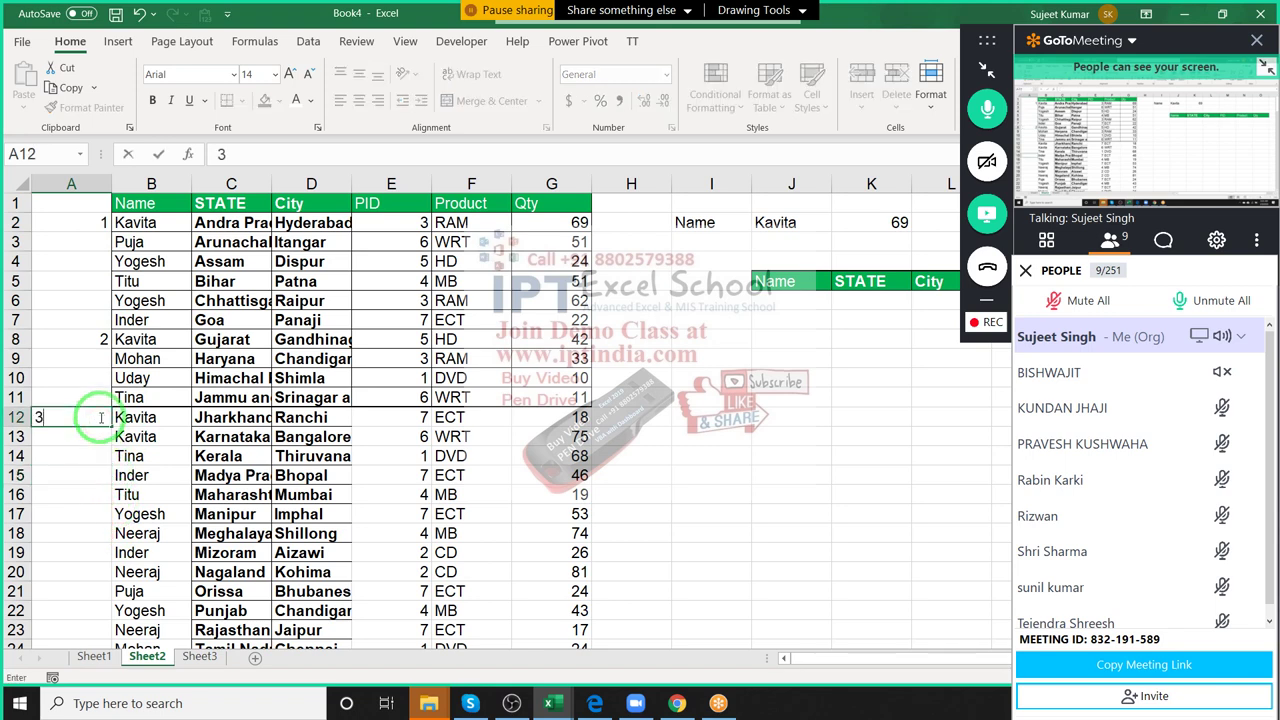
pyautogui.click(100, 437)
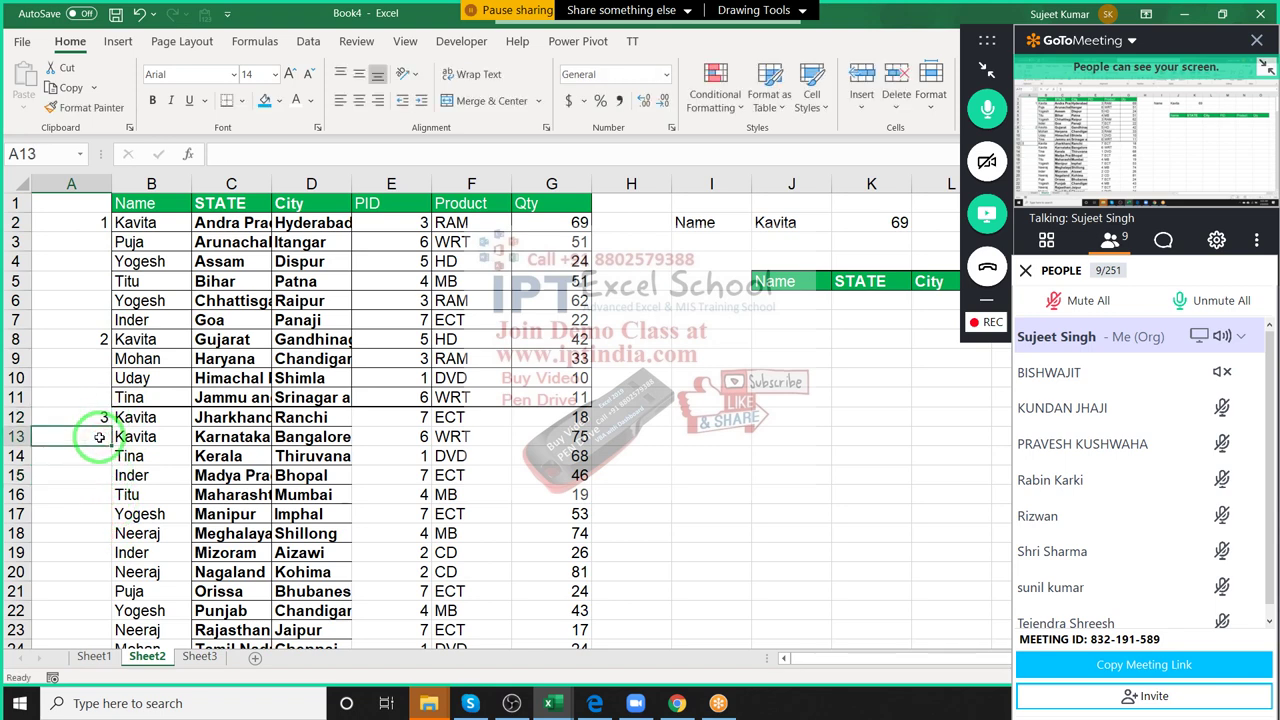
pyautogui.write('4')
pyautogui.moveTo(130, 242); pyautogui.dragTo(138, 252)
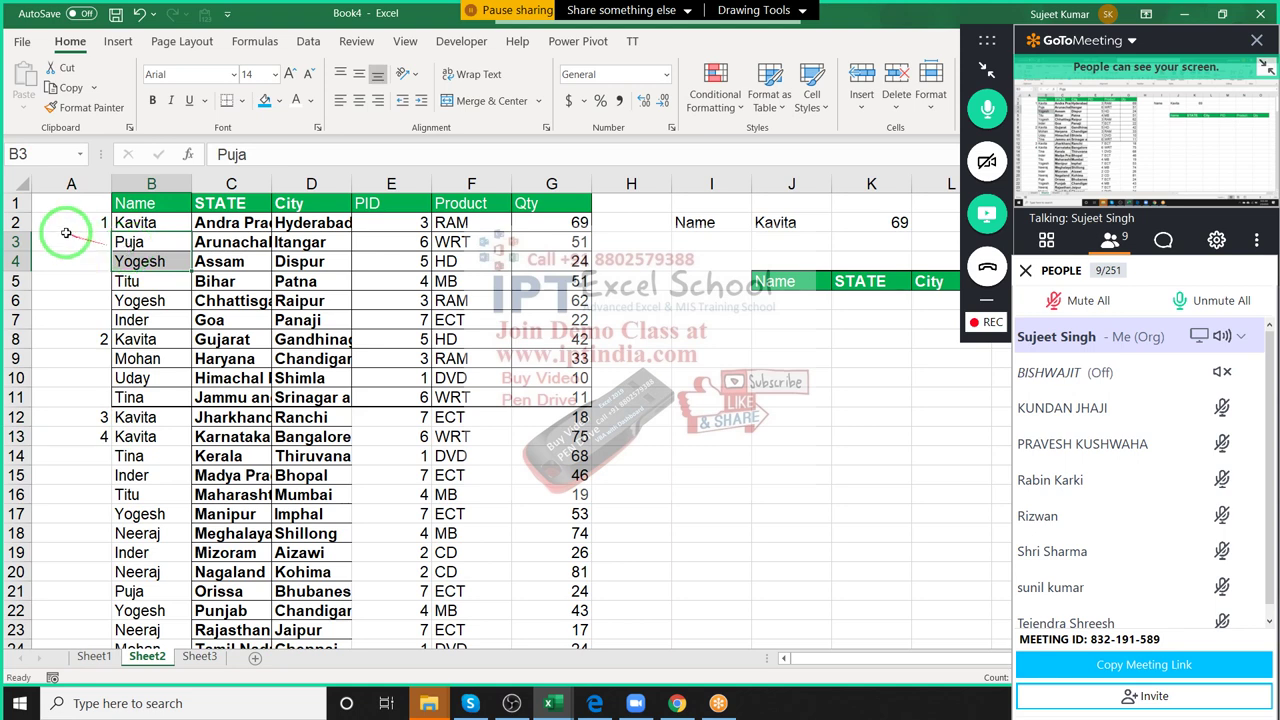
pyautogui.moveTo(63, 214); pyautogui.dragTo(75, 472)
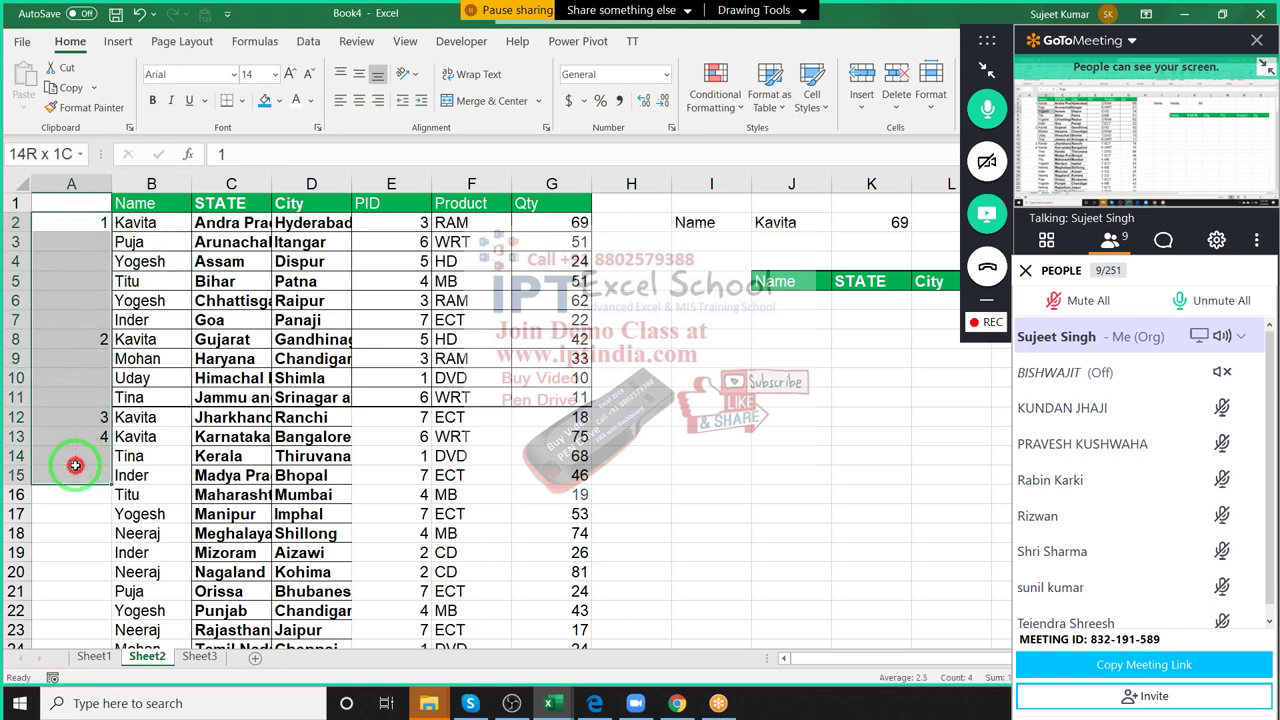
pyautogui.press('Delete')
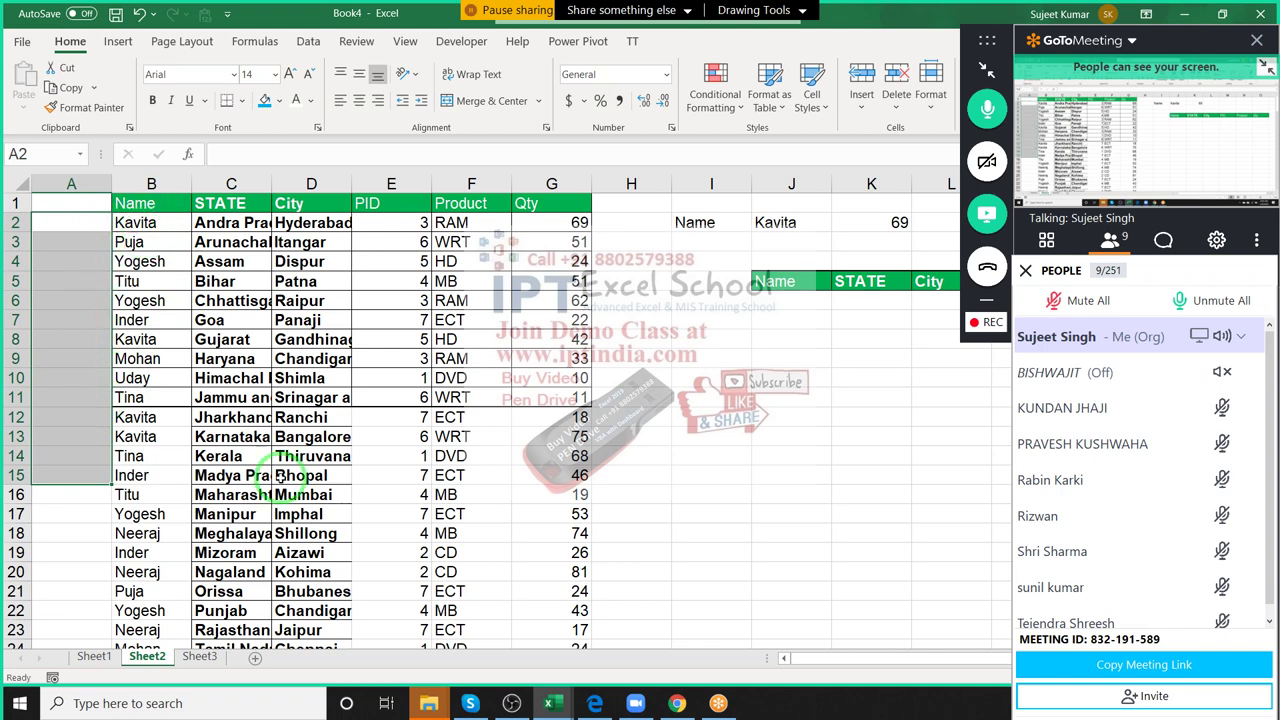
# Enter a COUNTIF formula in A2 that counts the name in B2.
pyautogui.click(54, 229)
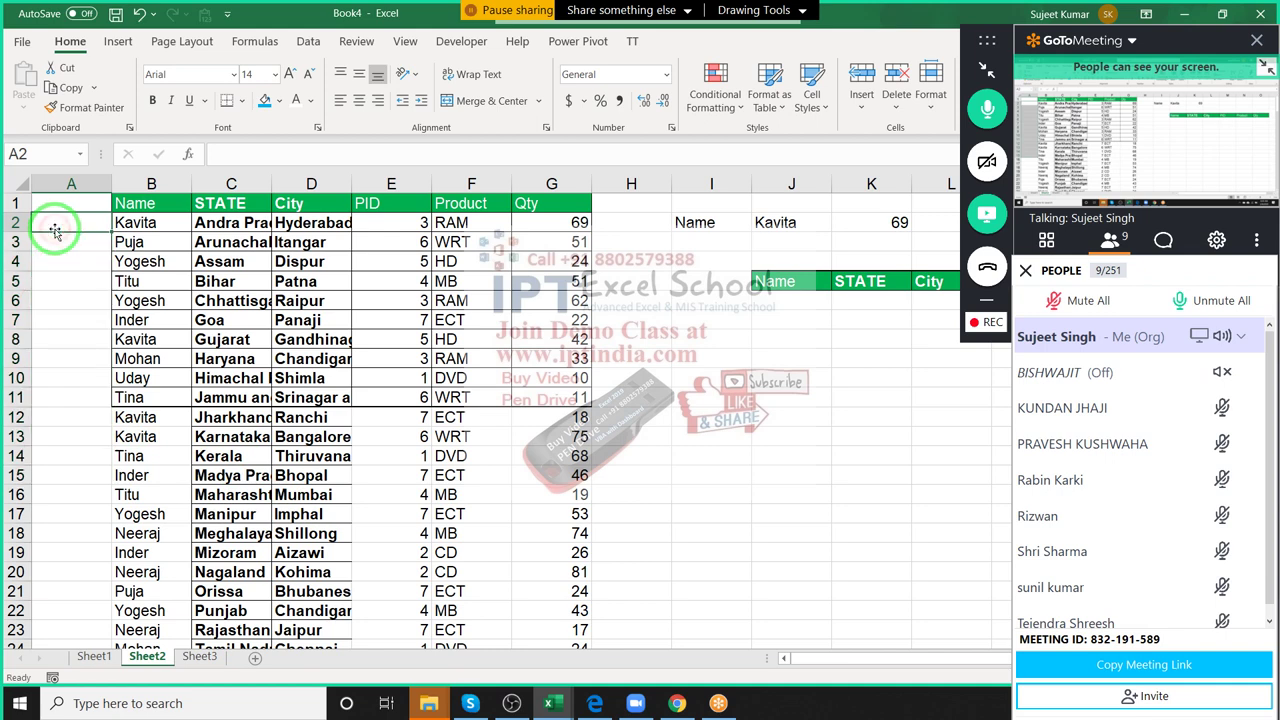
pyautogui.write('=cou')
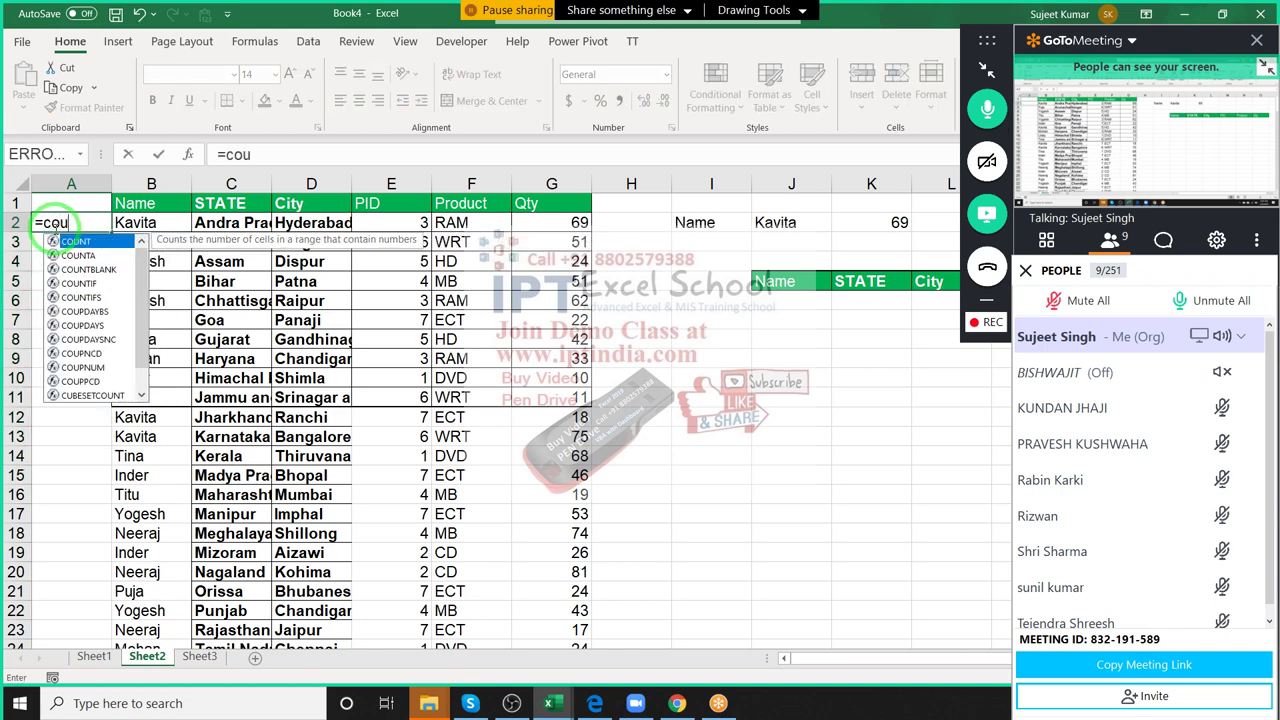
pyautogui.press('Down')
pyautogui.press('Down')
pyautogui.press('Down')
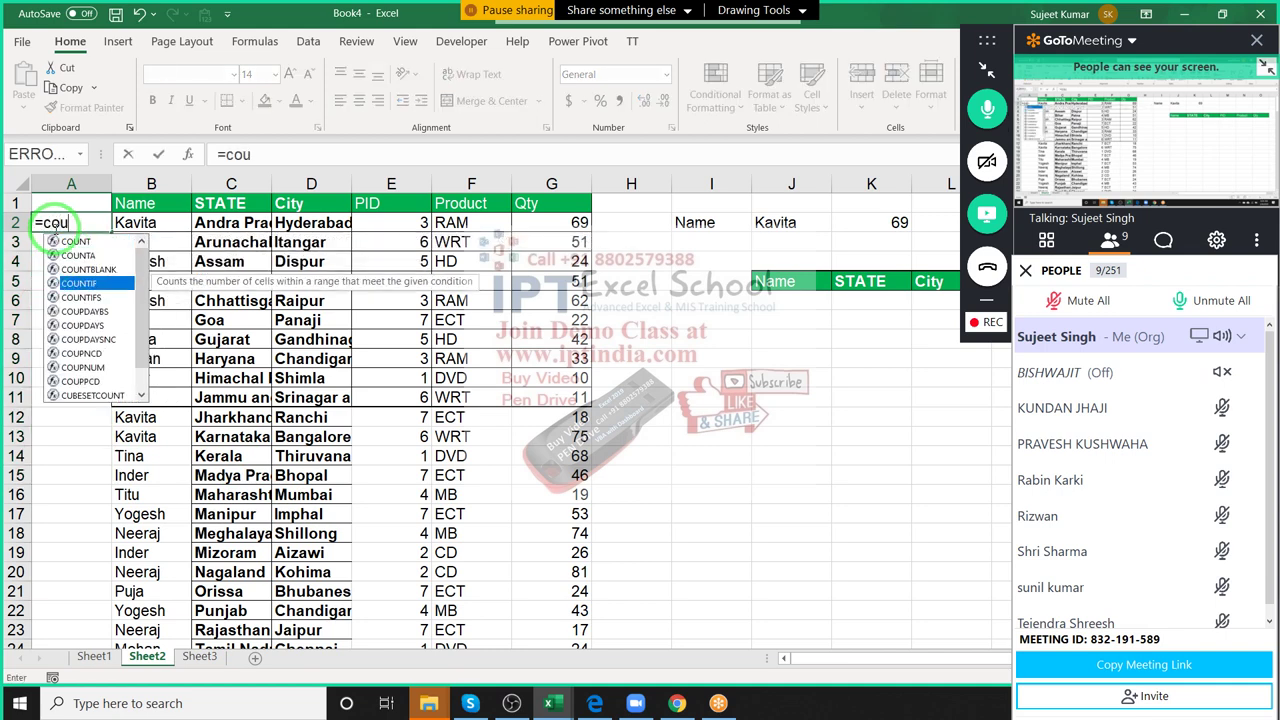
pyautogui.press('Tab')
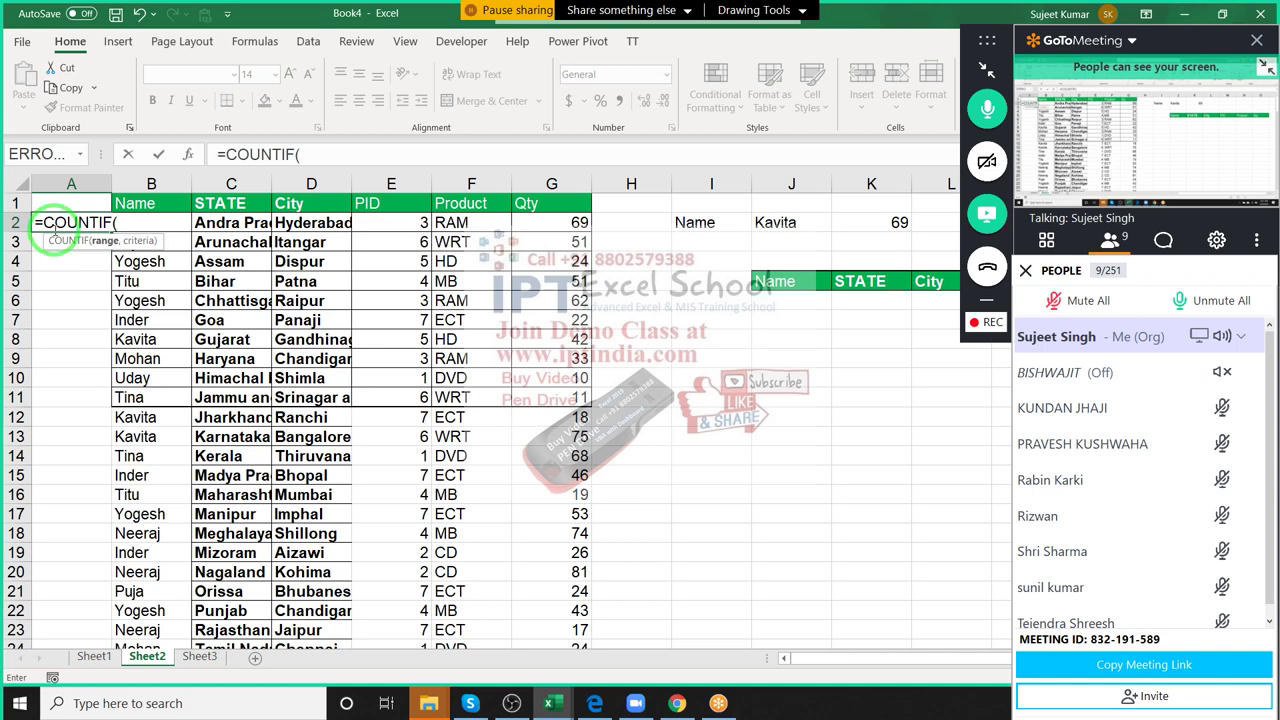
pyautogui.press('Right')
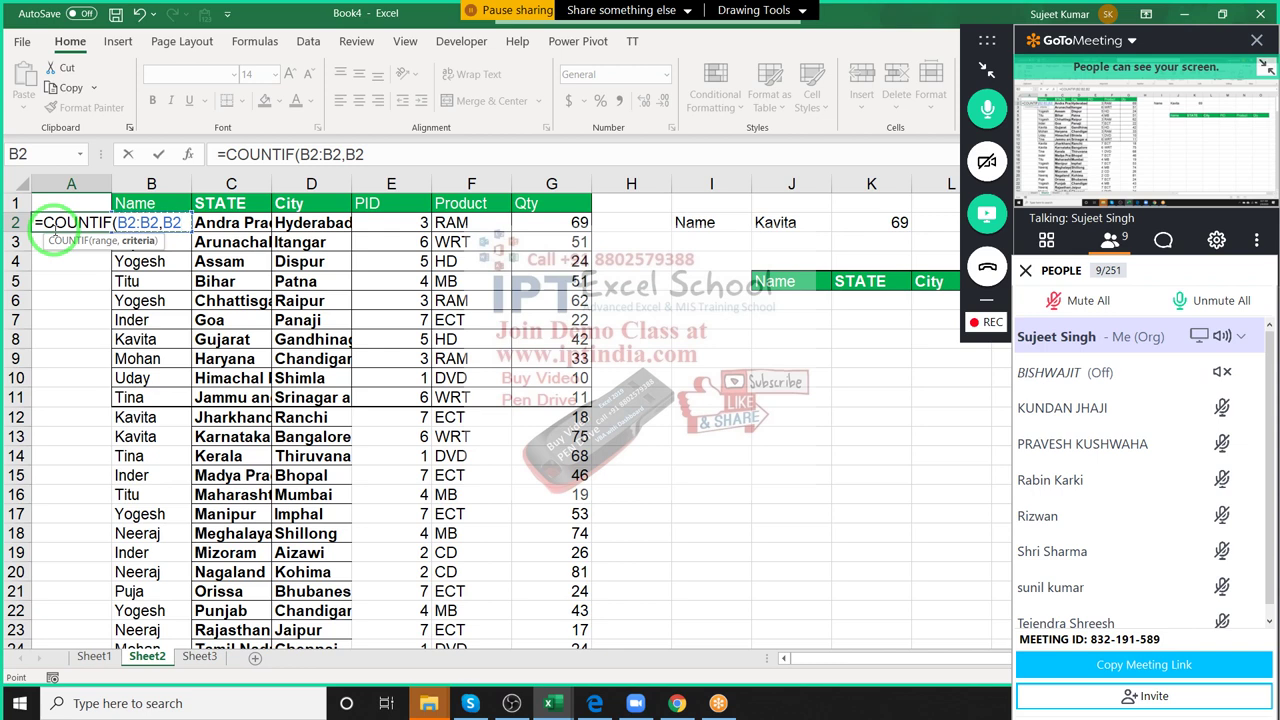
pyautogui.press('Return')
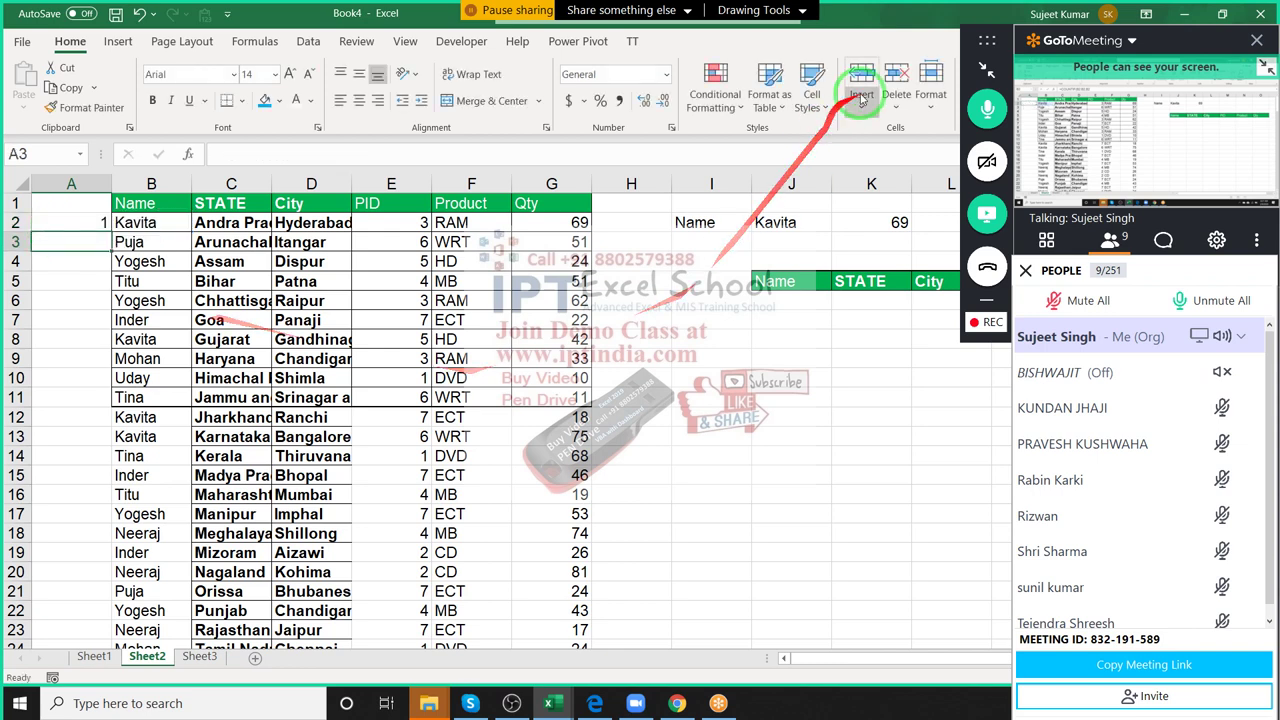
# Anchor the range start at $B$2 and fill the count formula down the table.
pyautogui.click(990, 68)
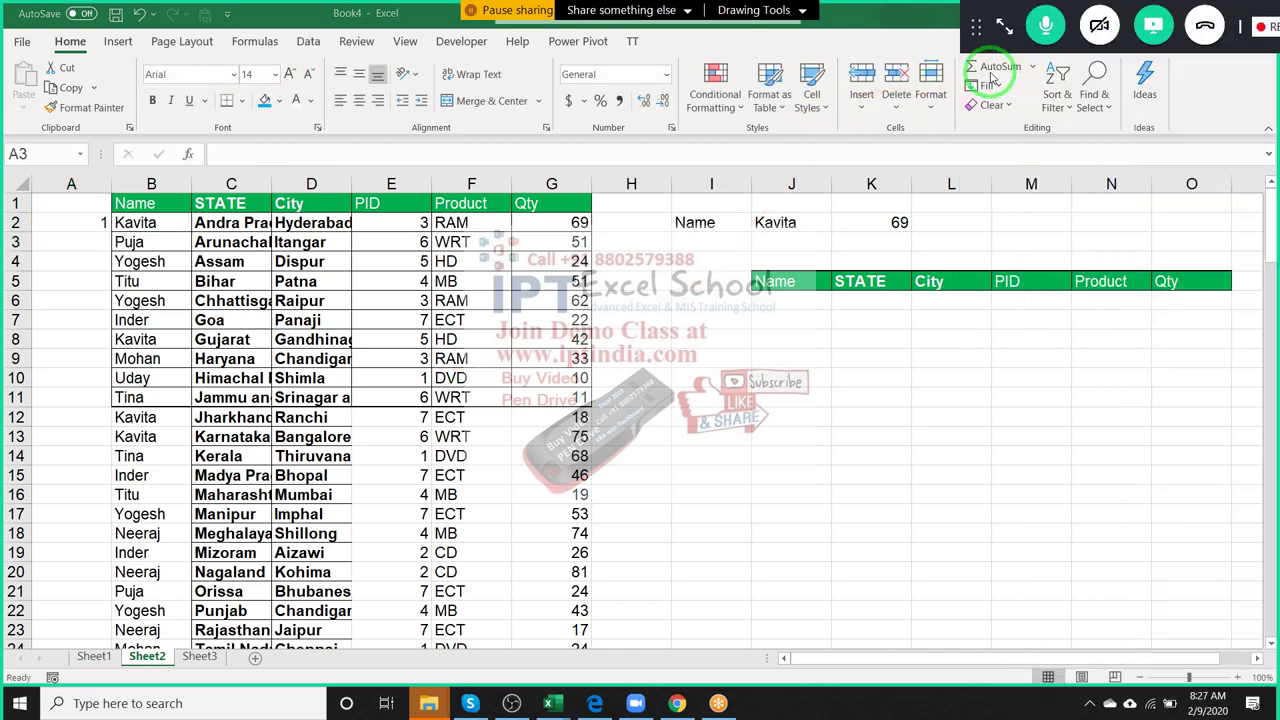
pyautogui.click(102, 222)
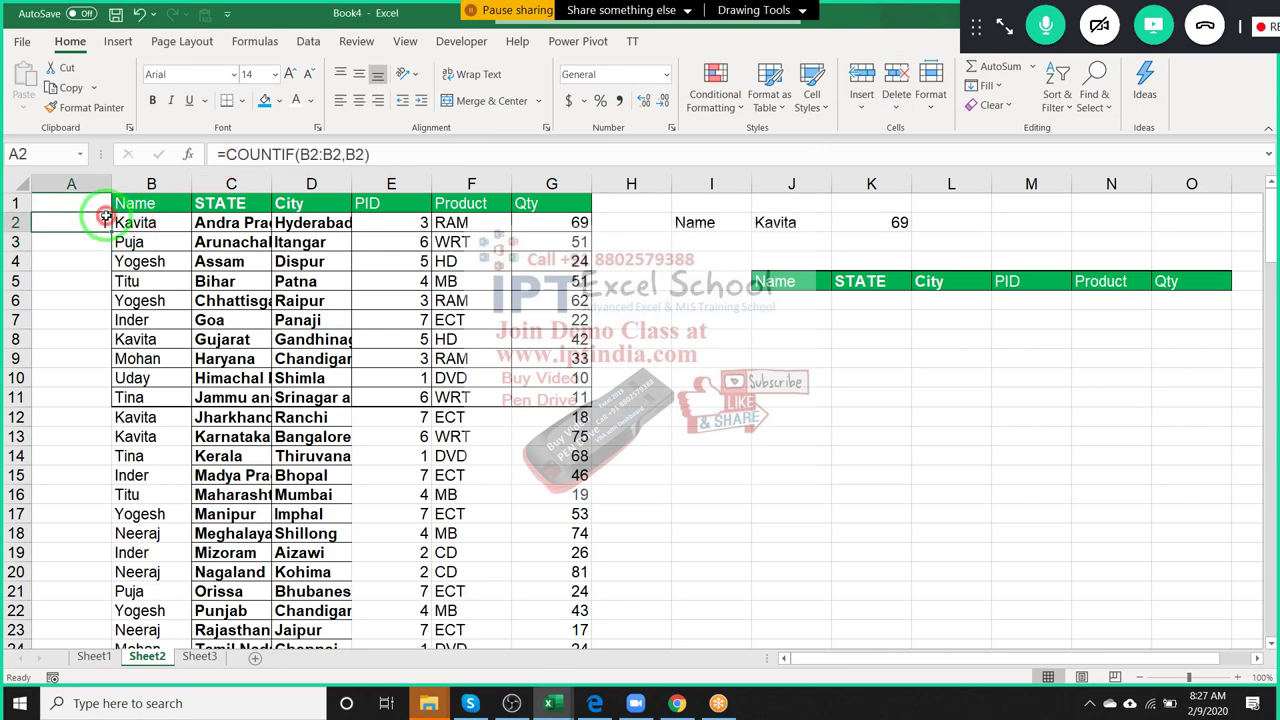
pyautogui.click(309, 156)
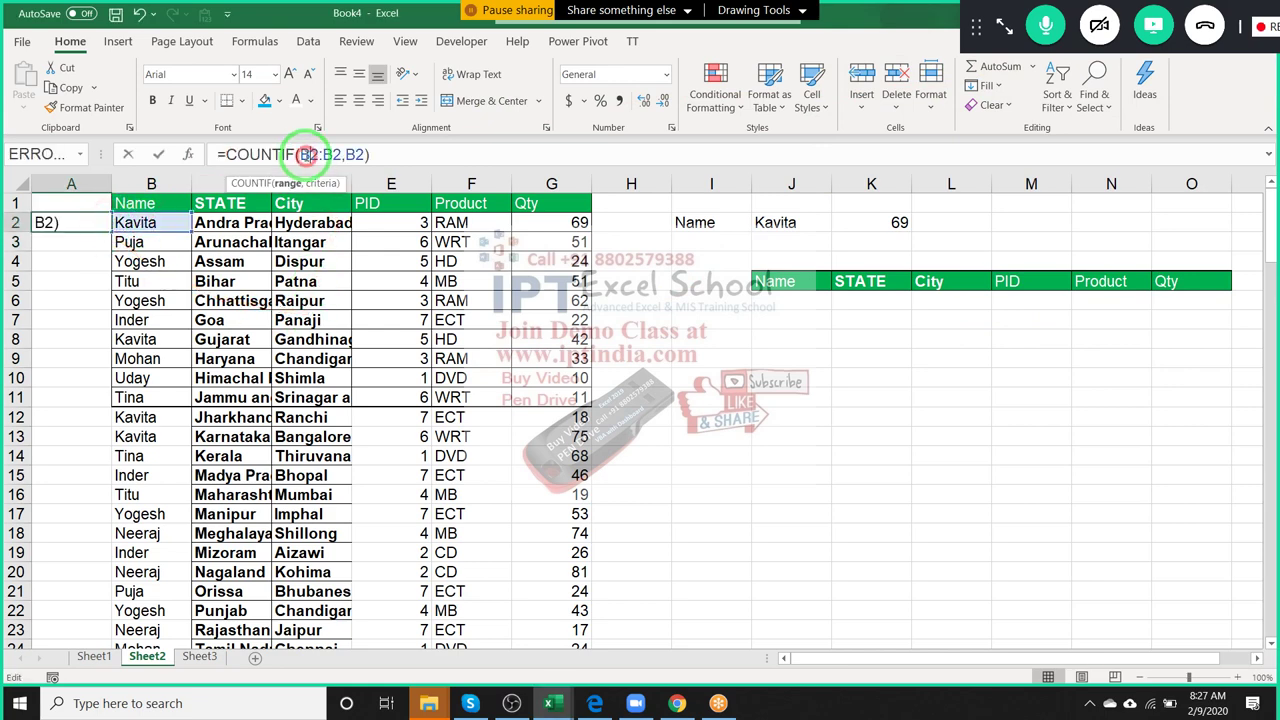
pyautogui.press('F4')
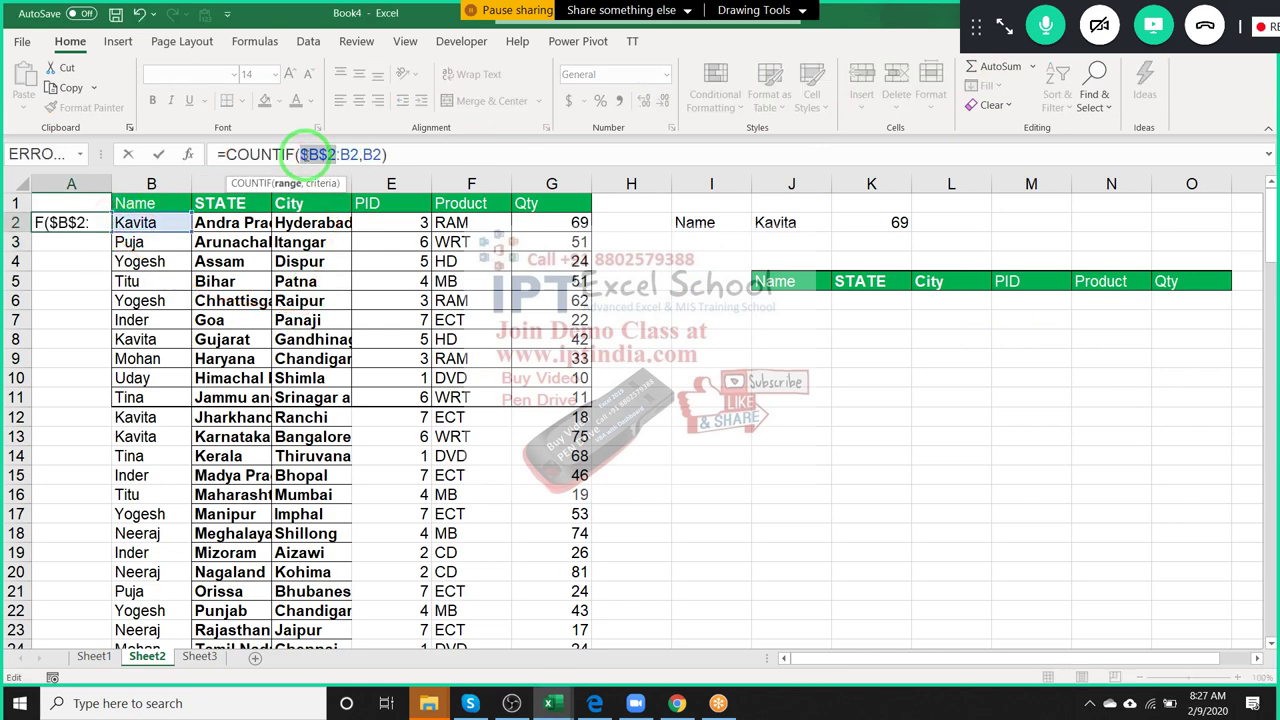
pyautogui.press('Return')
pyautogui.press('Up')
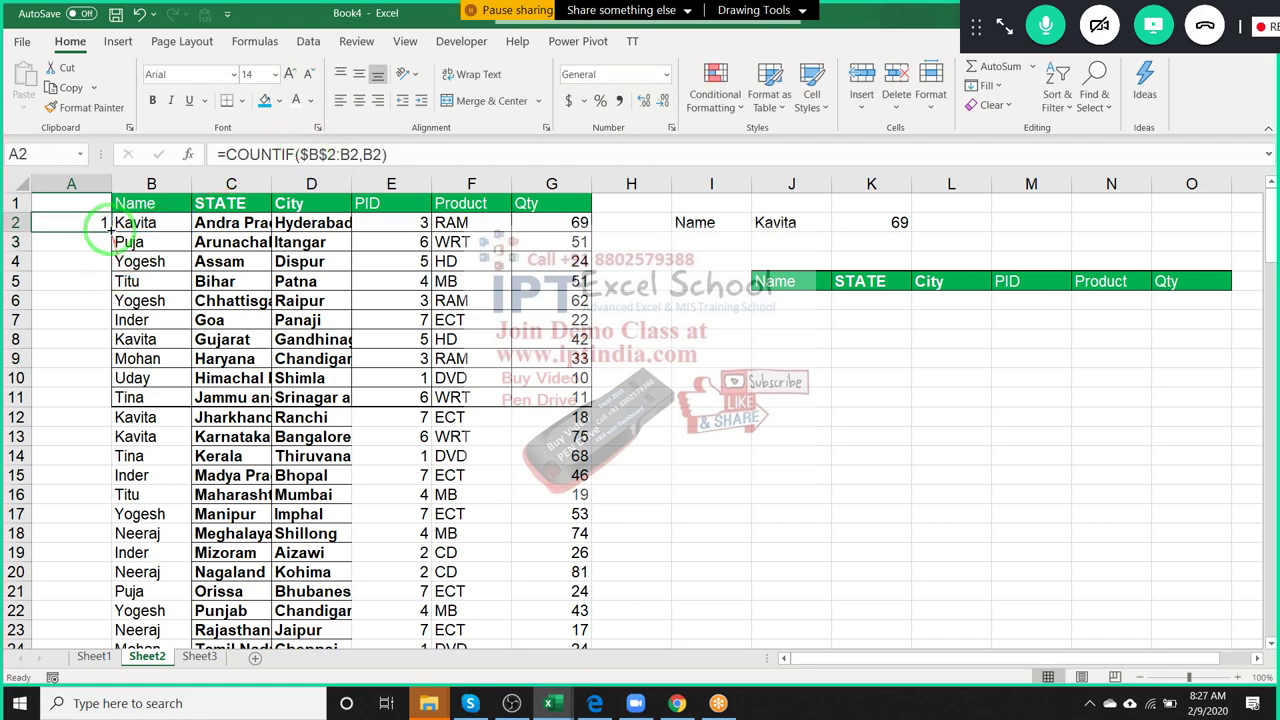
pyautogui.doubleClick(111, 231)
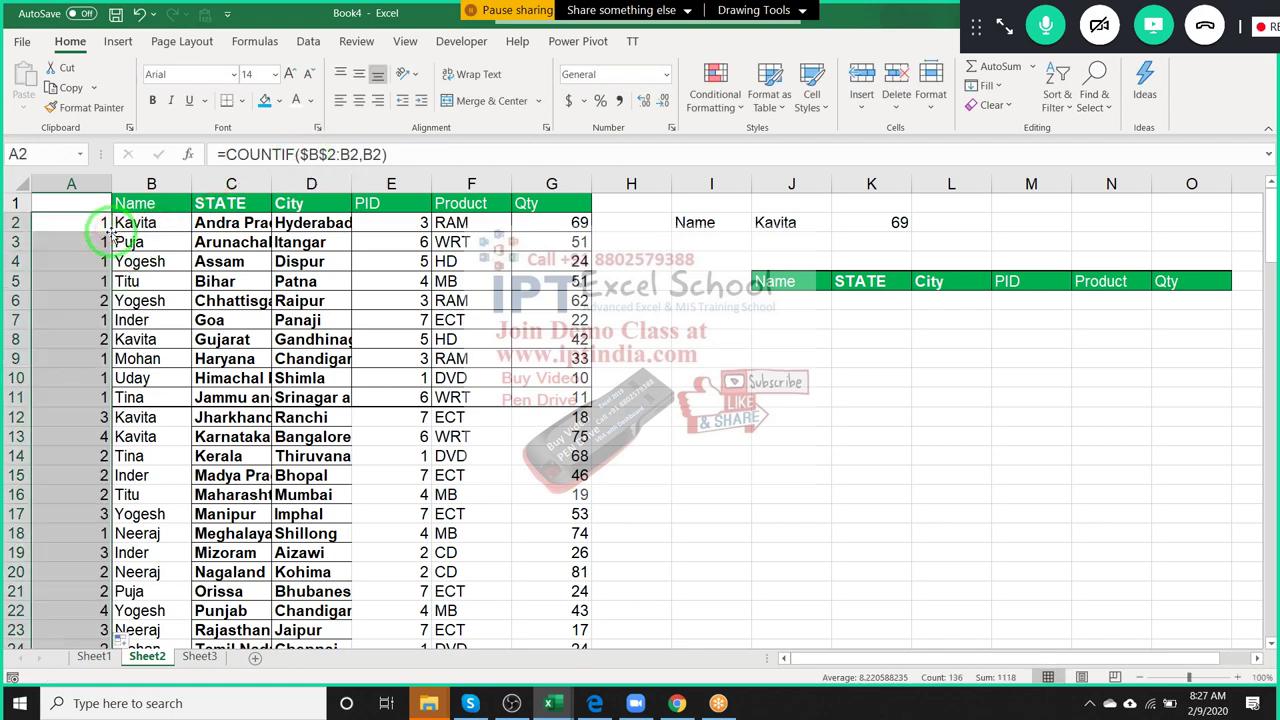
# Check A6's growing COUNTIF range and type the header id in A1.
pyautogui.press('Down')
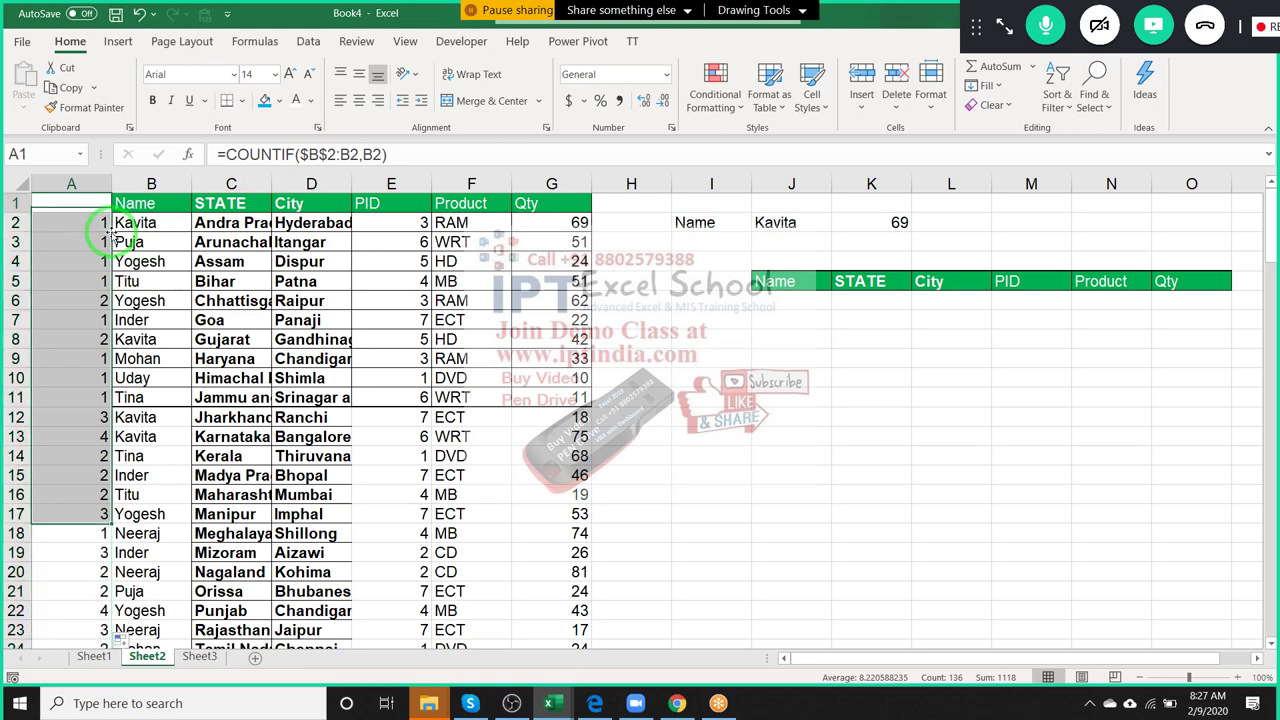
pyautogui.press('Up')
pyautogui.press('Down')
pyautogui.press('Down')
pyautogui.press('Down')
pyautogui.press('Down')
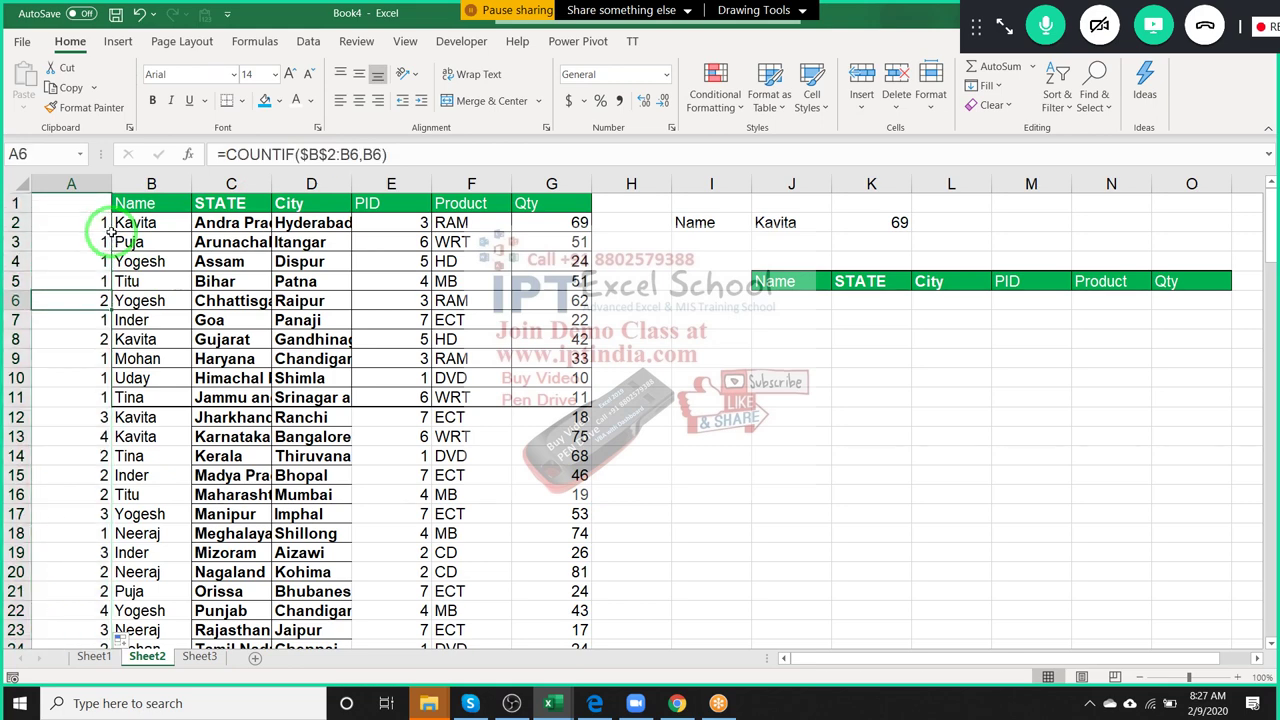
pyautogui.press('F2')
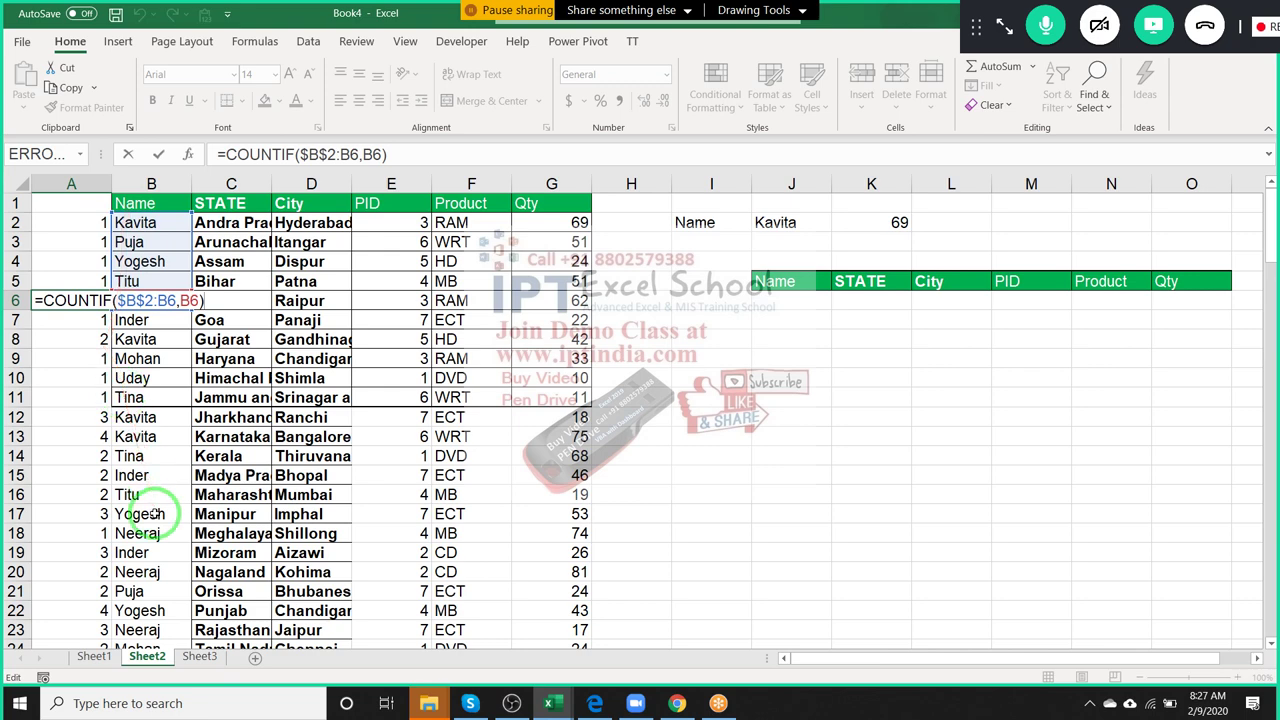
pyautogui.press('Return')
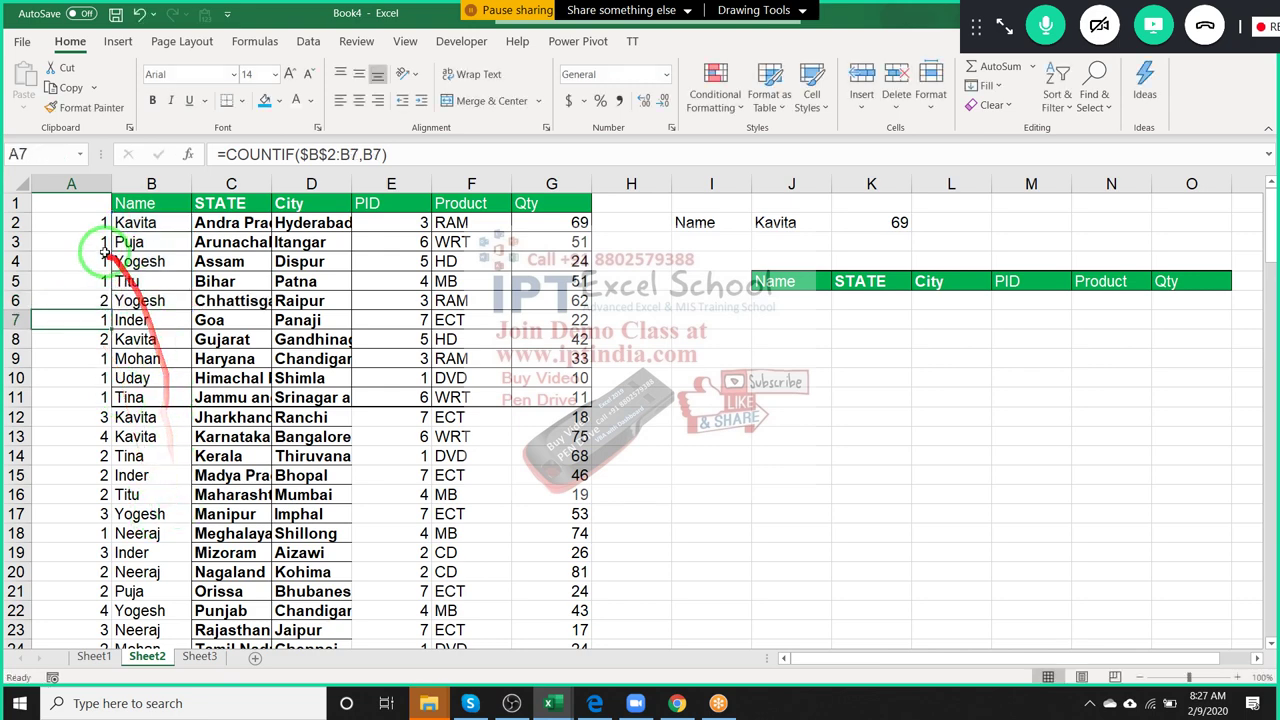
pyautogui.click(87, 199)
pyautogui.write('id')
pyautogui.press('Return')
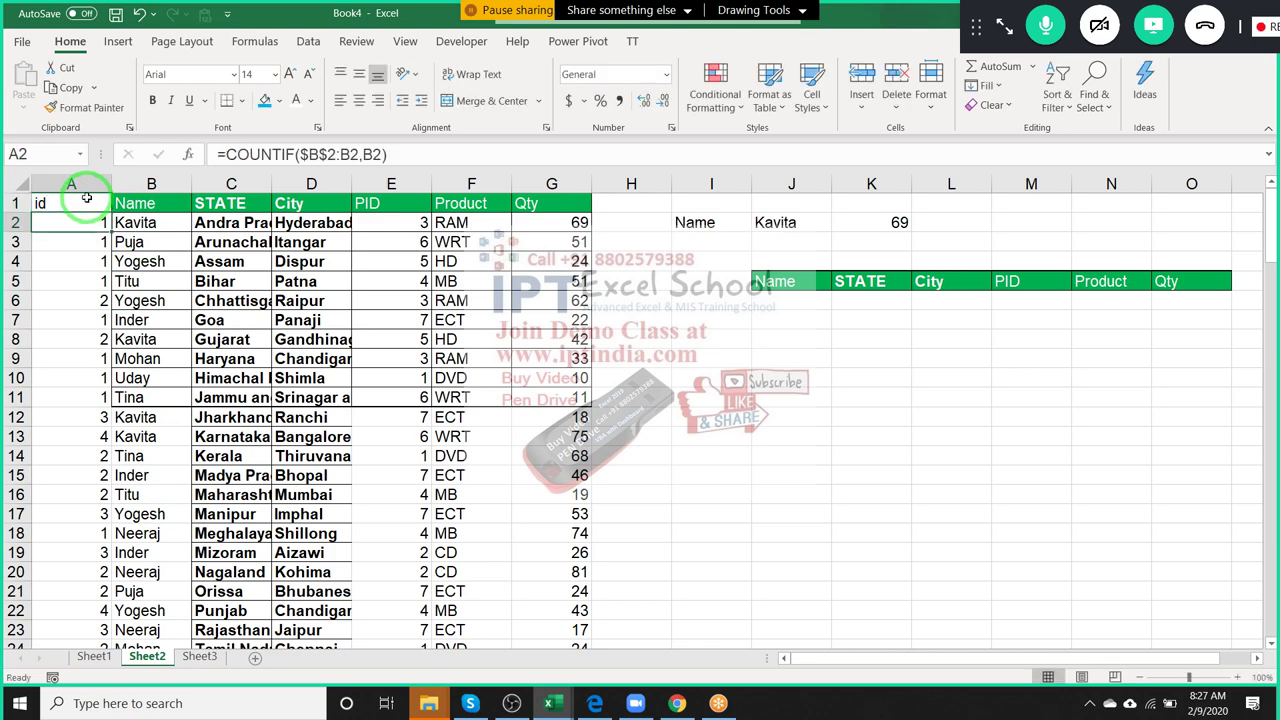
pyautogui.click(87, 199)
pyautogui.hotkey('ctrl', 'shift', 'l')
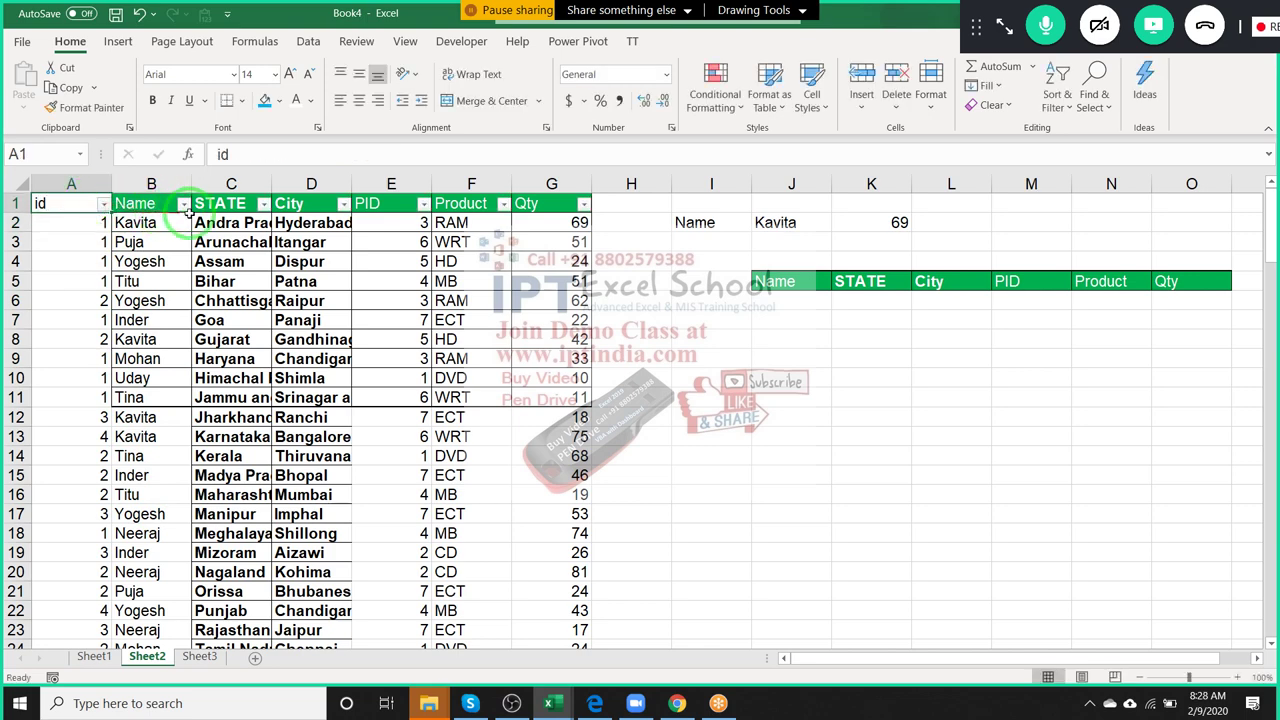
pyautogui.click(183, 205)
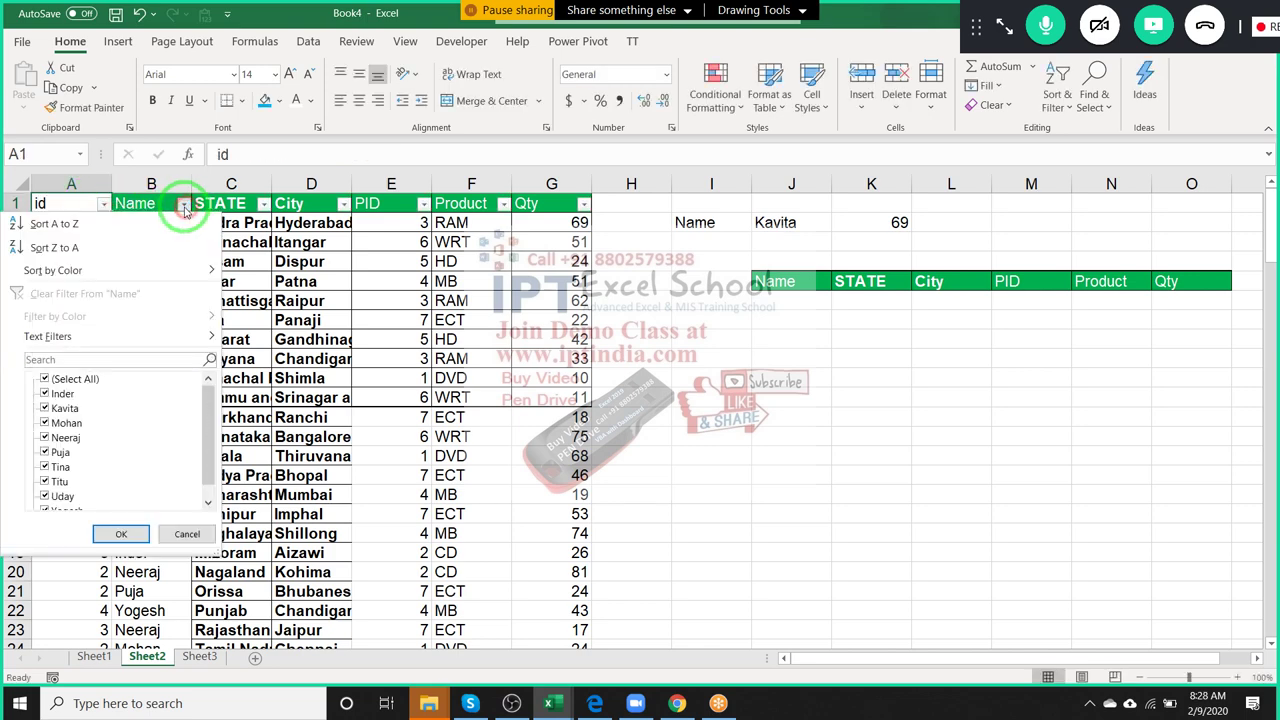
pyautogui.click(45, 379)
pyautogui.click(50, 394)
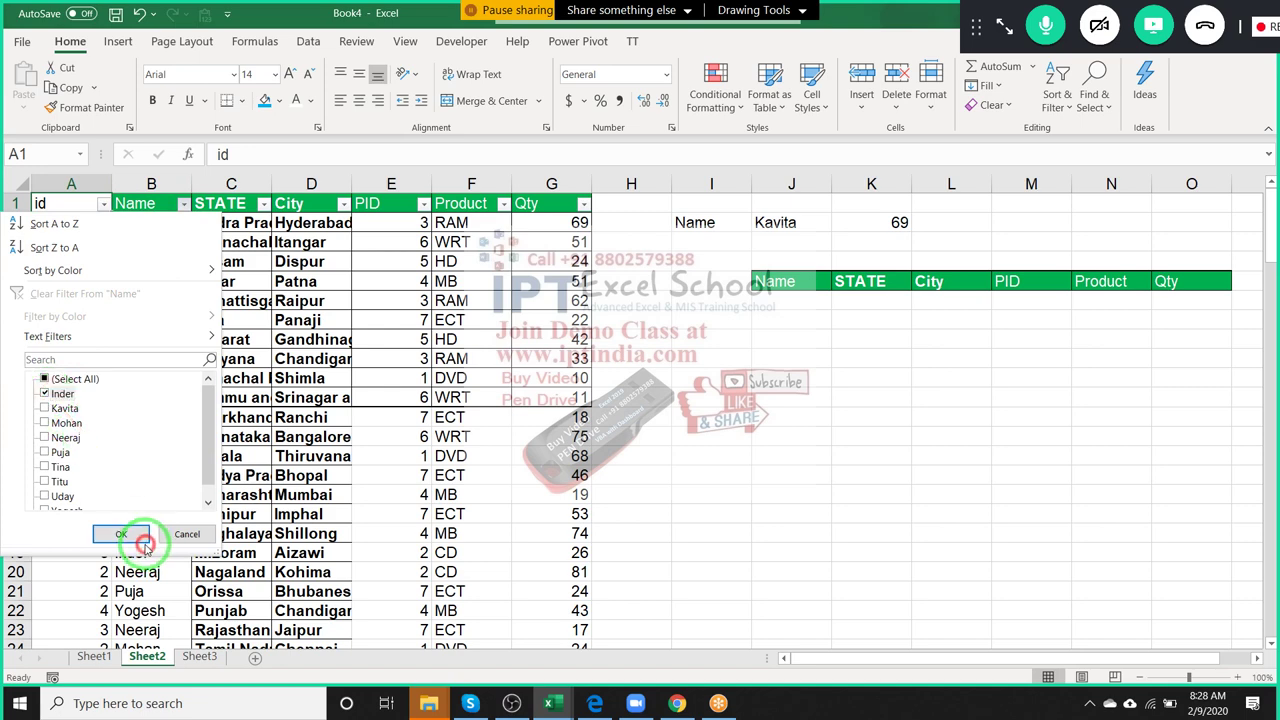
pyautogui.click(124, 534)
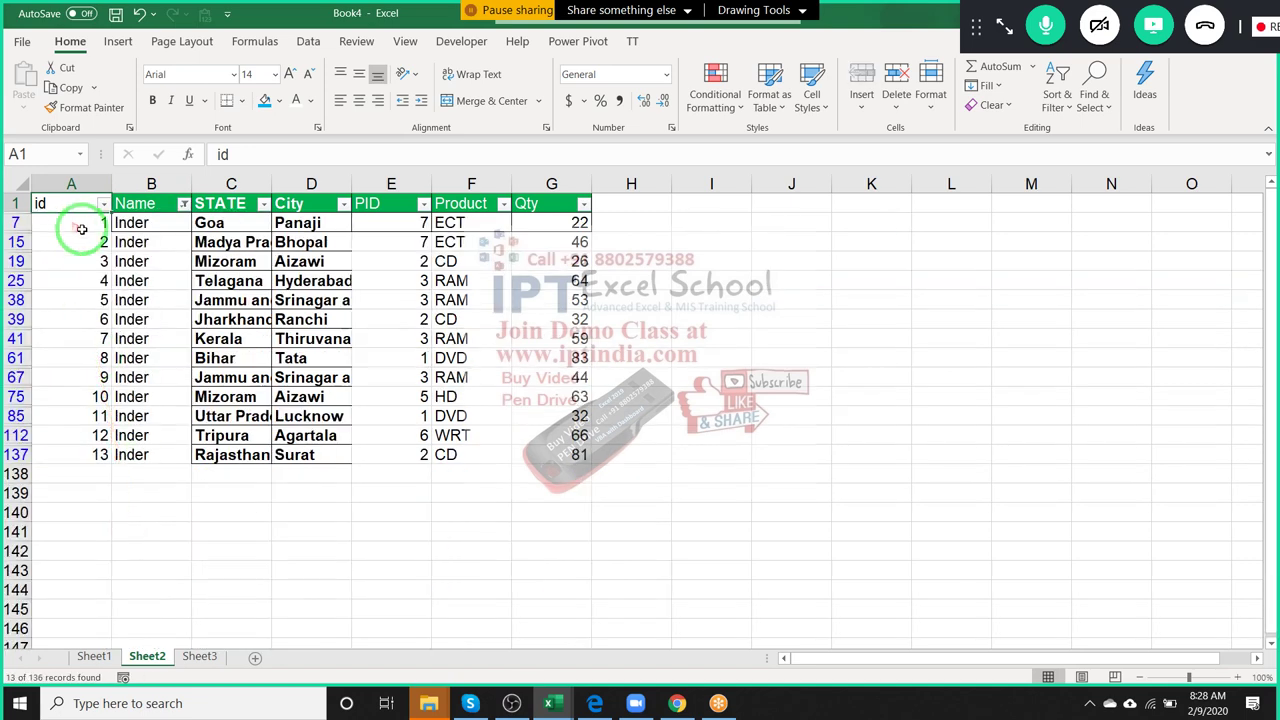
pyautogui.moveTo(70, 224)
pyautogui.mouseDown()
pyautogui.moveTo(78, 483)
pyautogui.moveTo(77, 455)
pyautogui.mouseUp()
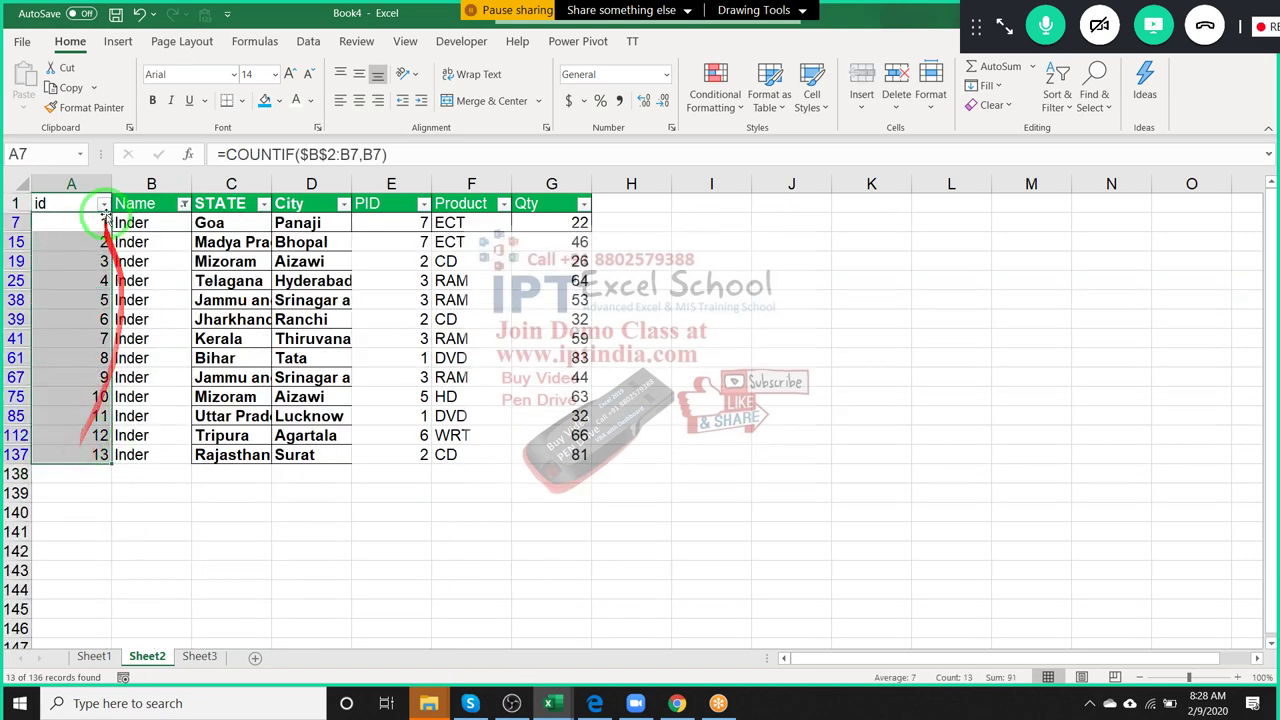
pyautogui.moveTo(183, 204)
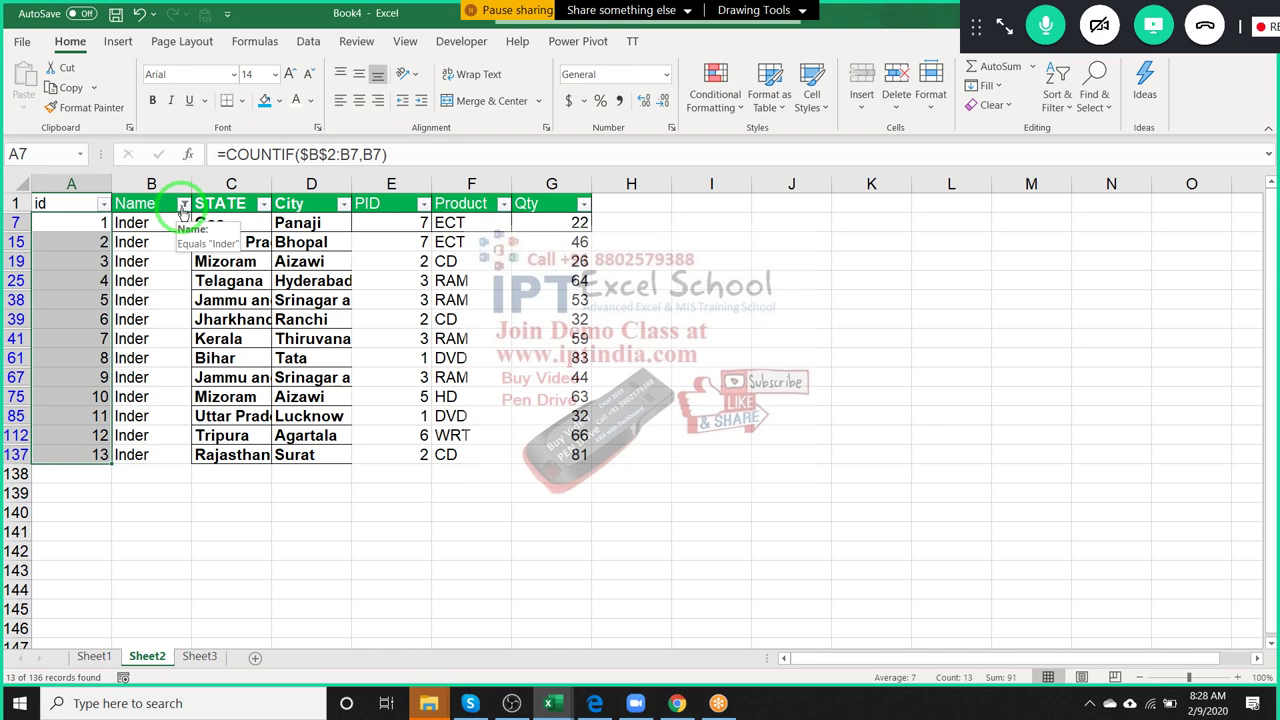
pyautogui.hotkey('ctrl', 'shift', 'l')
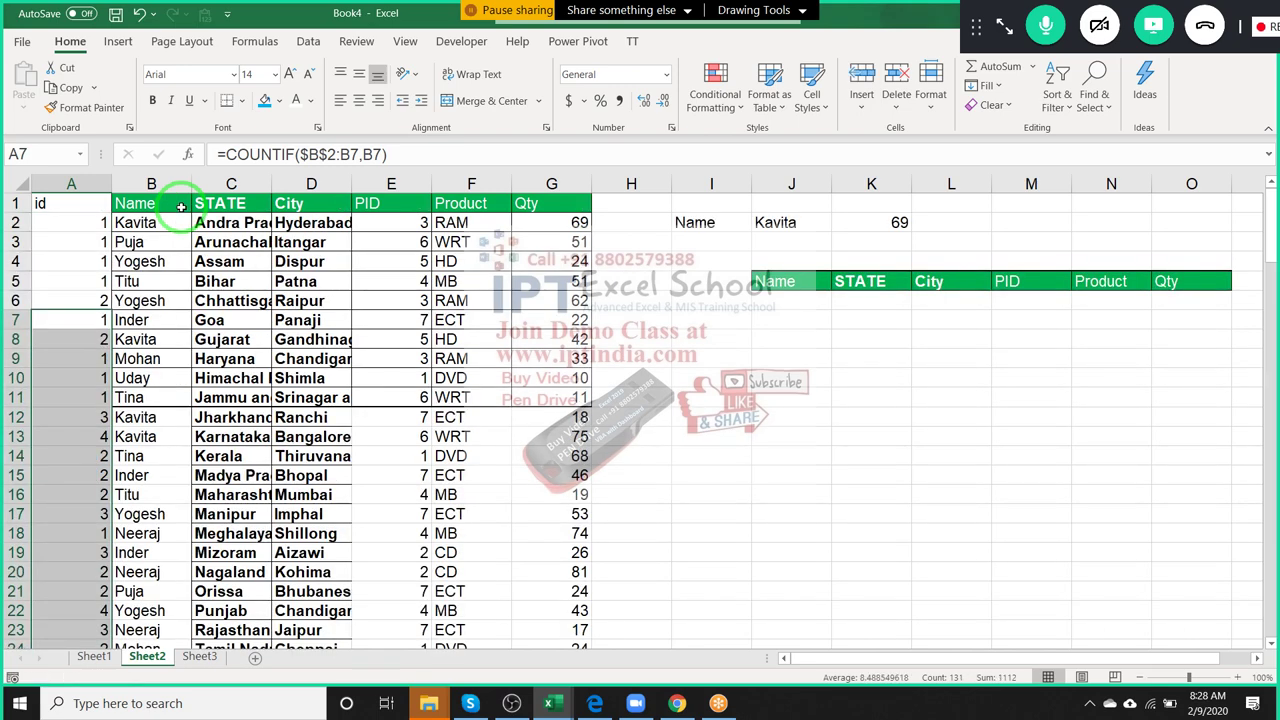
pyautogui.click(157, 207)
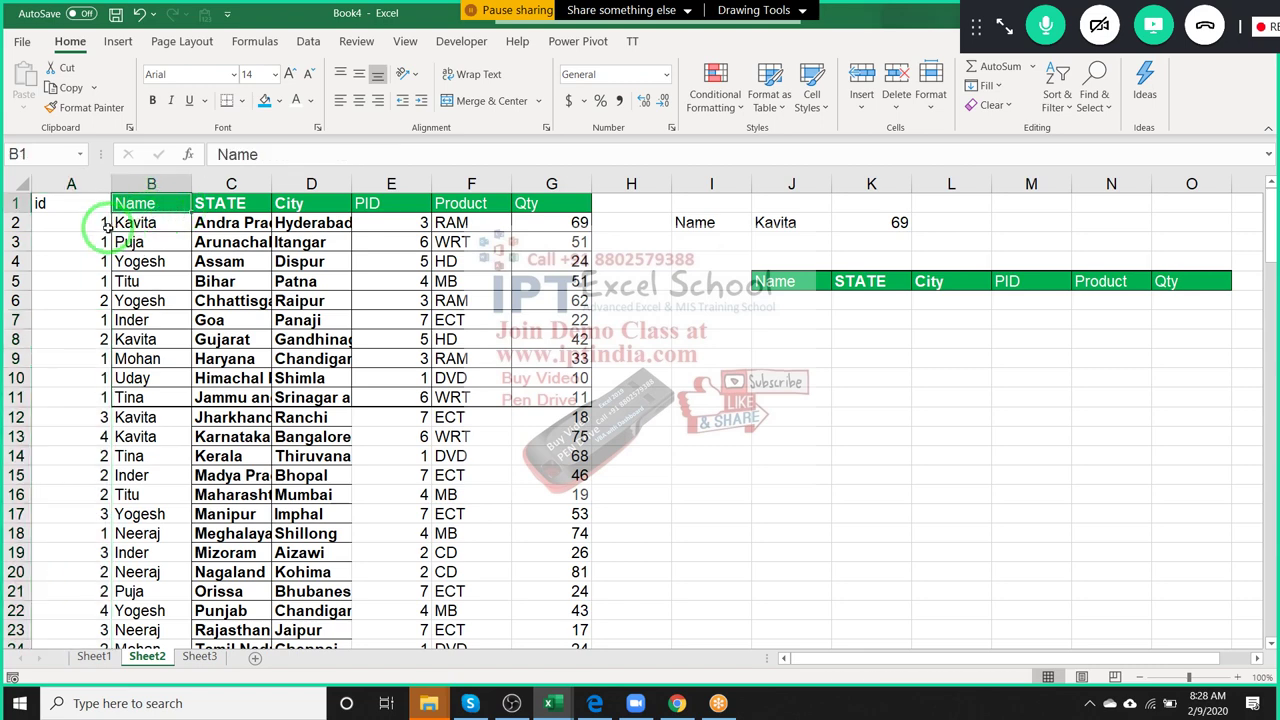
# Change A2 to =COUNTIF($B$2:B2,B2)&"-"&B2 and fill it down column A.
pyautogui.click(100, 222)
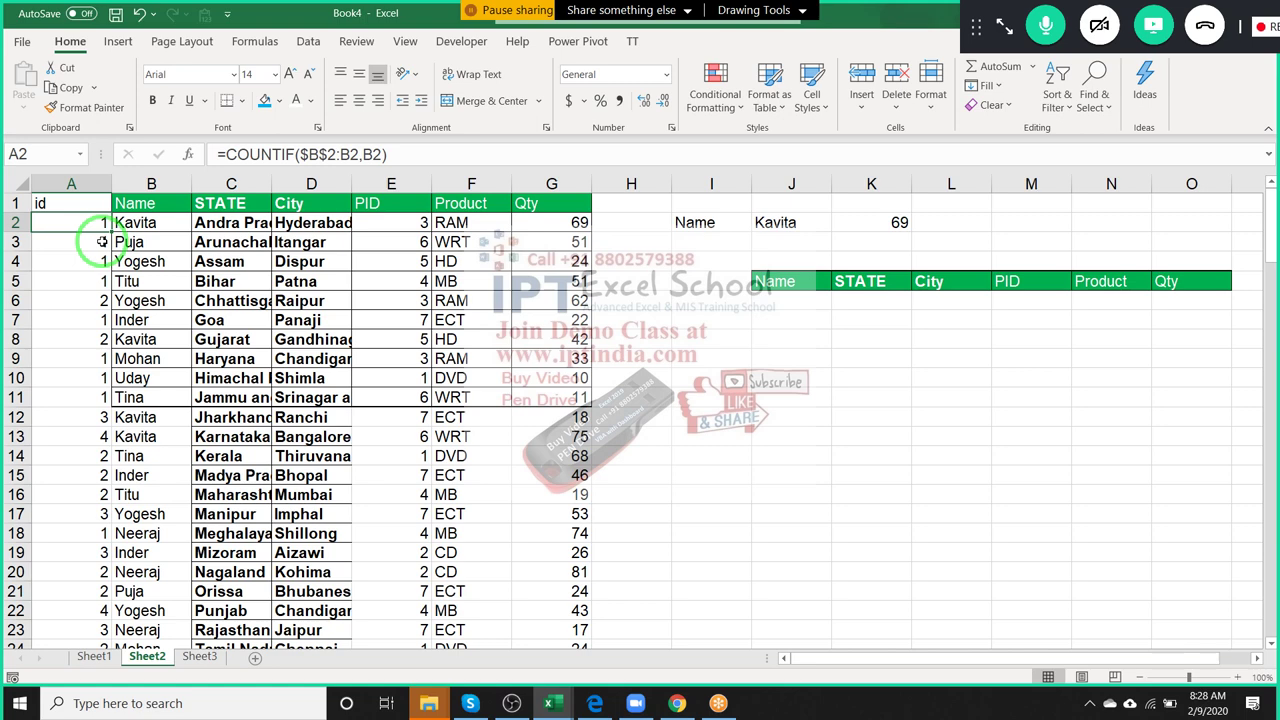
pyautogui.click(428, 160)
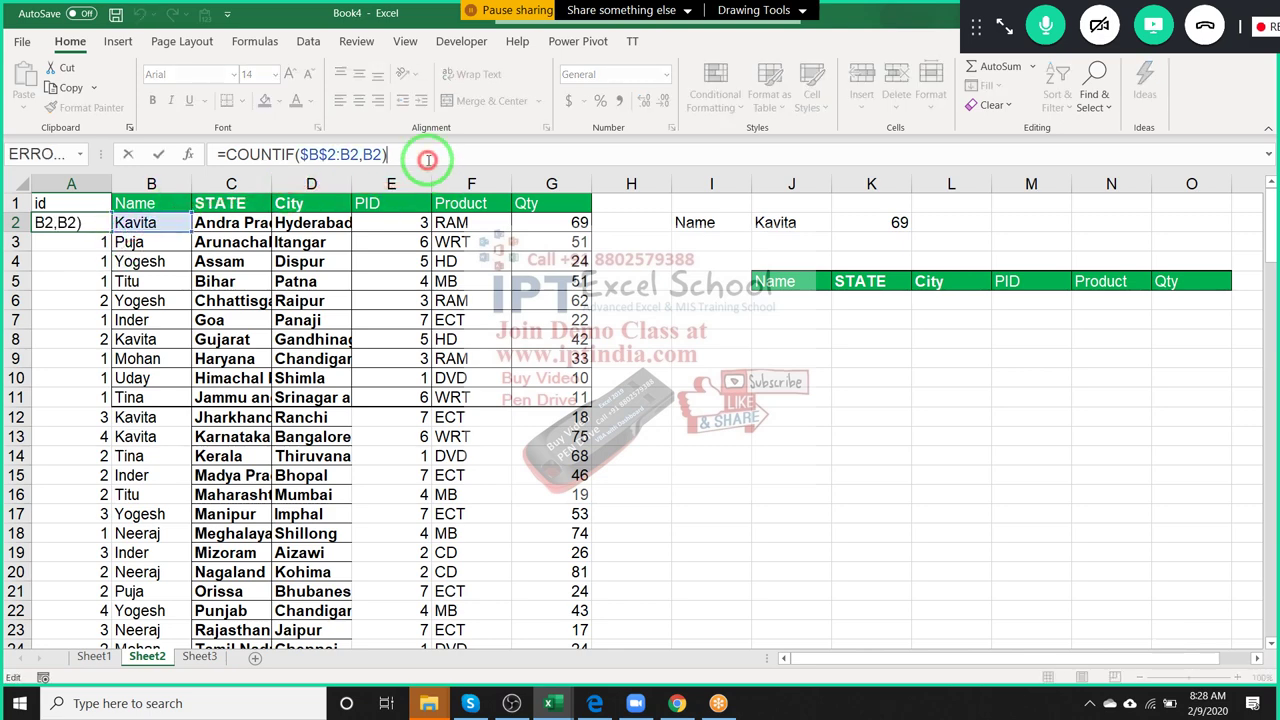
pyautogui.write('&"')
pyautogui.write('-"&')
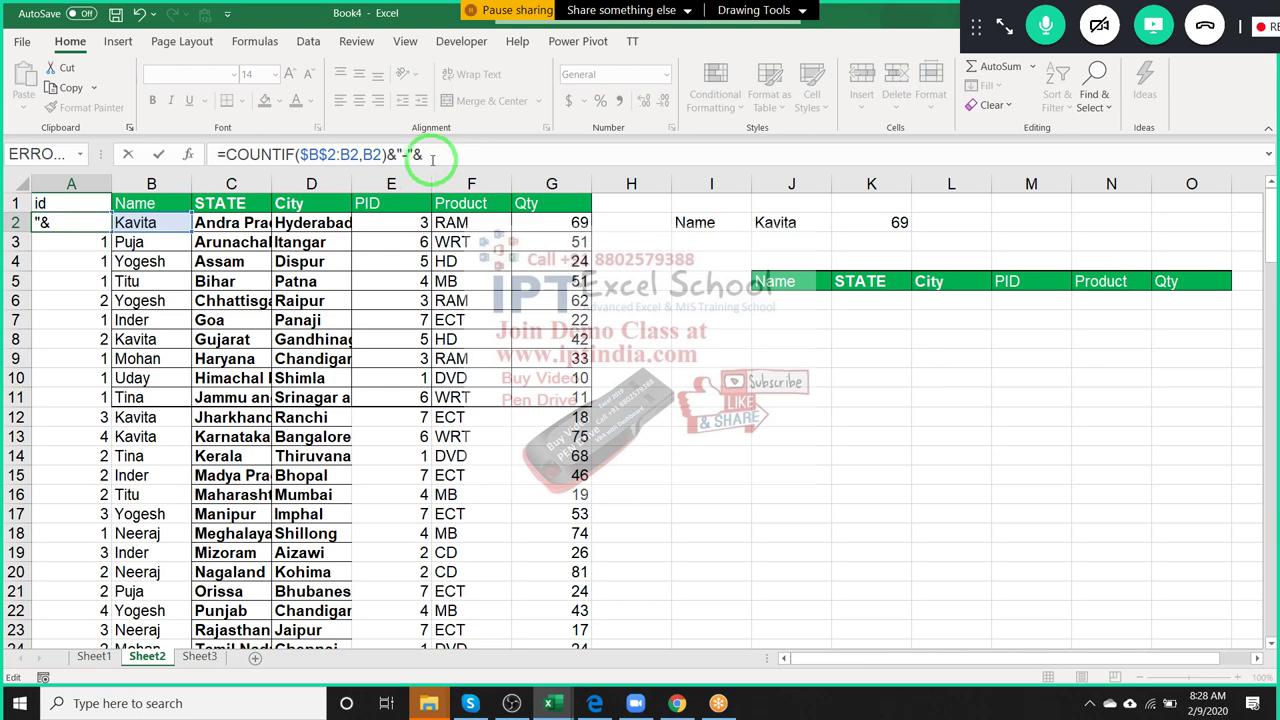
pyautogui.click(146, 222)
pyautogui.press('Return')
pyautogui.press('Return')
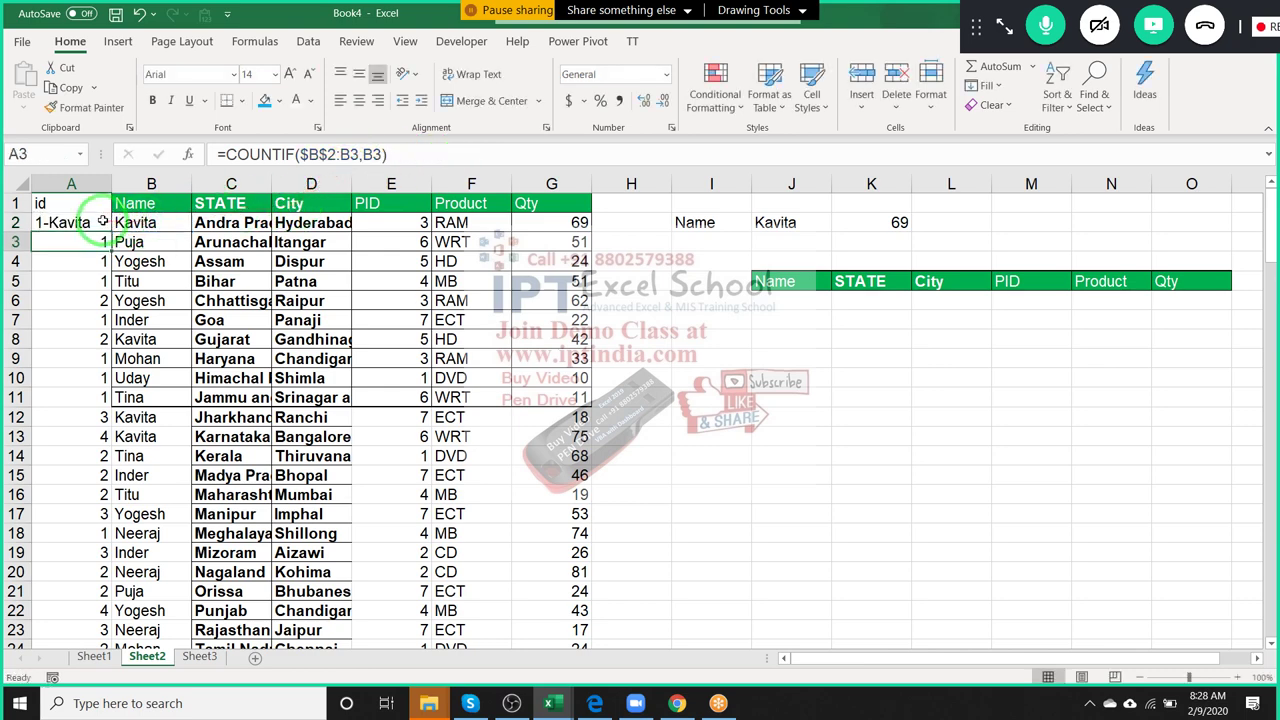
pyautogui.click(100, 222)
pyautogui.doubleClick(110, 231)
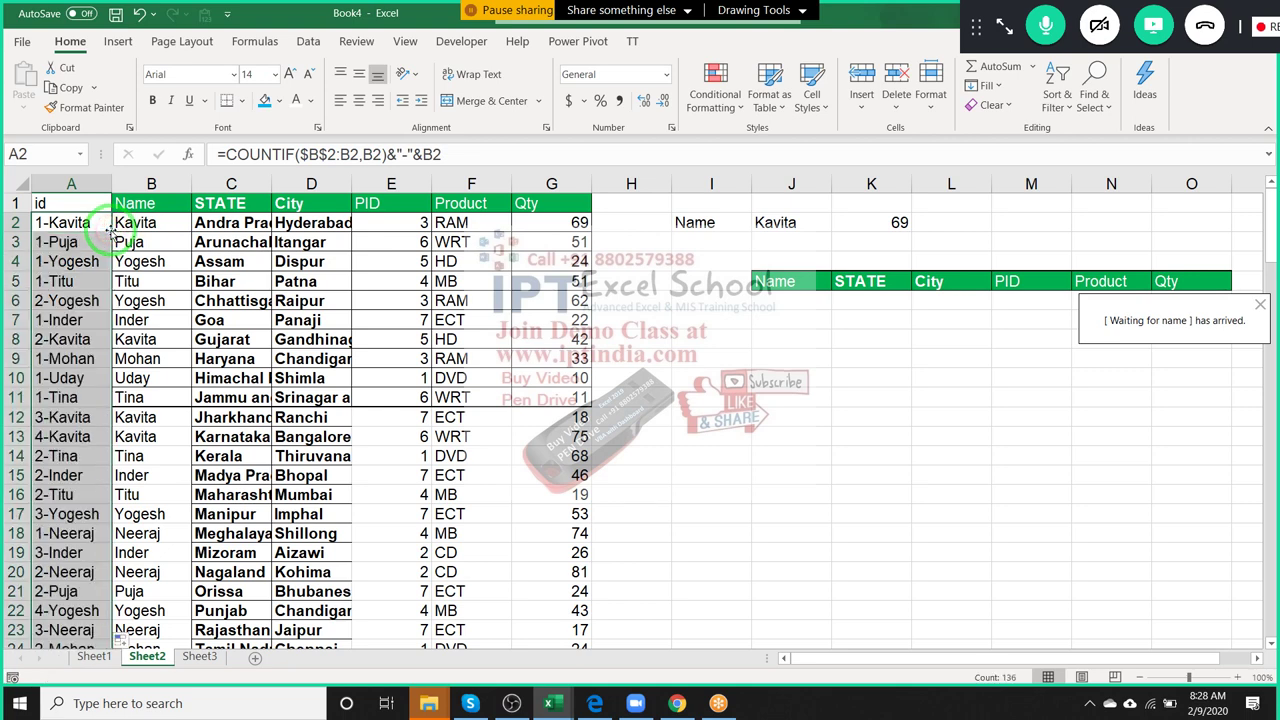
# Check the last id, 13-Inder in row 137, and return to the top of the sheet.
pyautogui.press('Down')
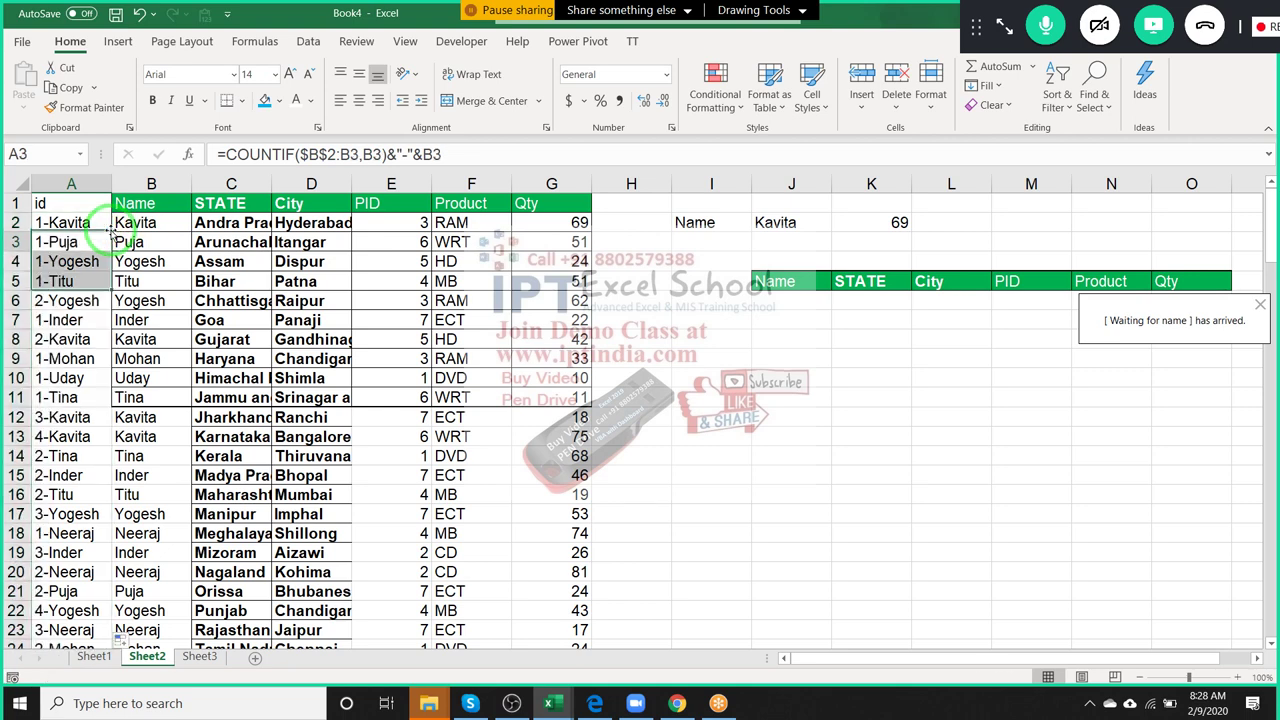
pyautogui.hotkey('ctrl', 'Down')
pyautogui.press('Up')
pyautogui.hotkey('ctrl', 'Up')
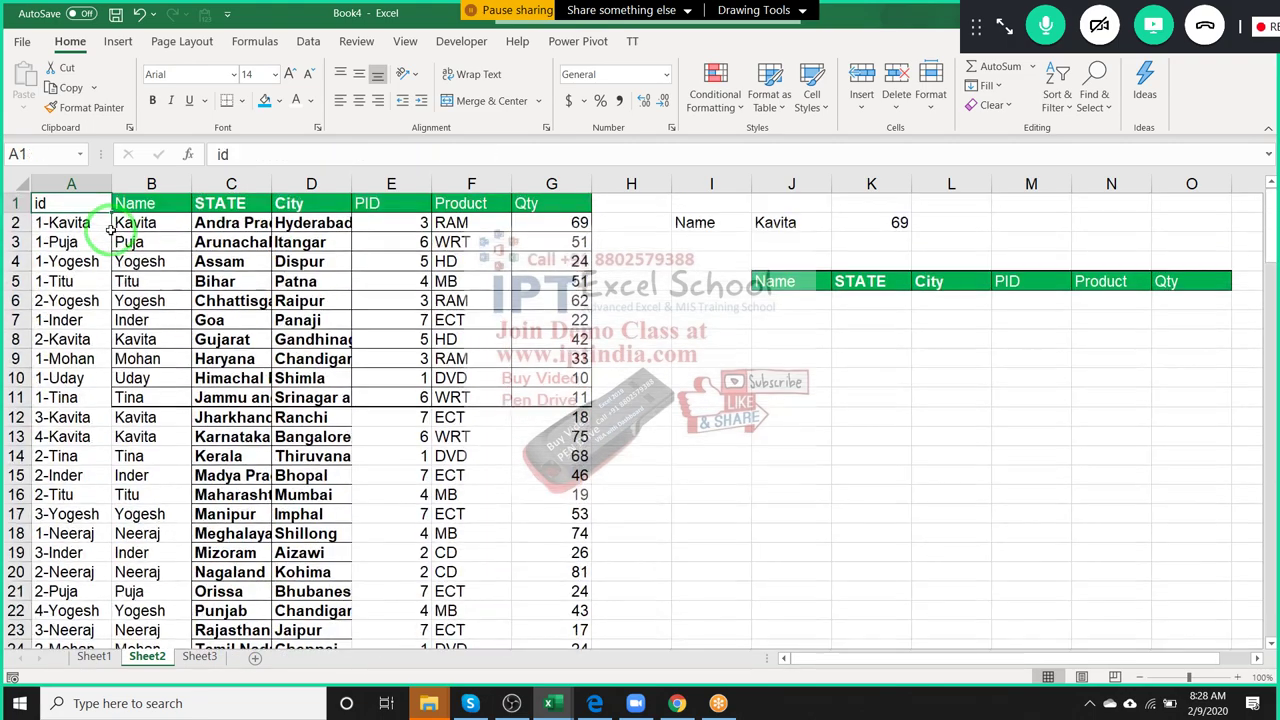
pyautogui.hotkey('ctrl', 'Down')
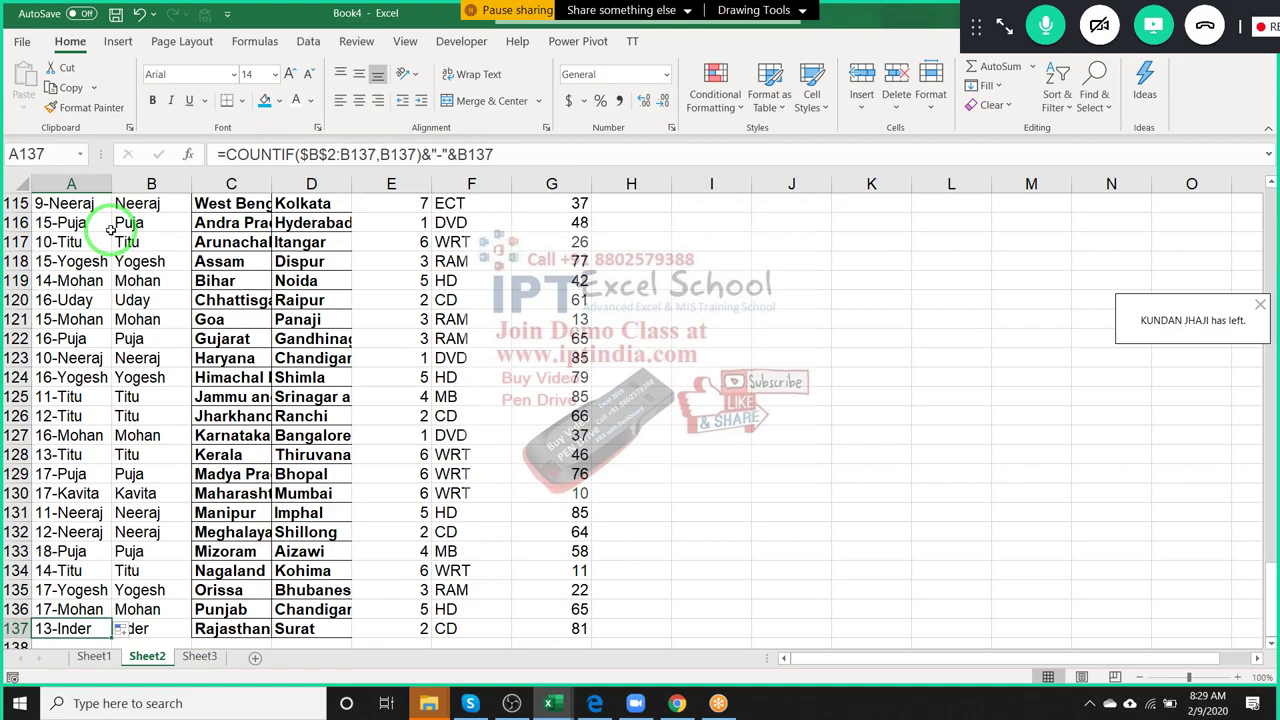
pyautogui.press('Down')
pyautogui.press('Up')
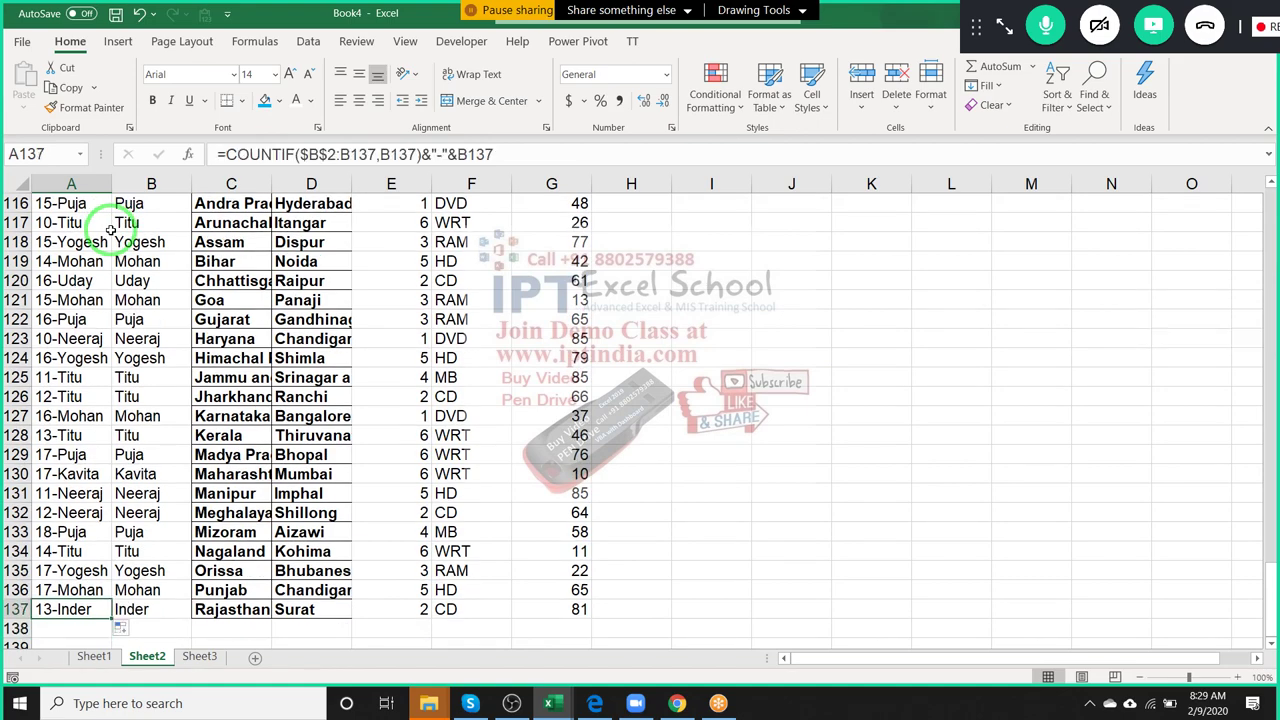
pyautogui.hotkey('ctrl', 'Home')
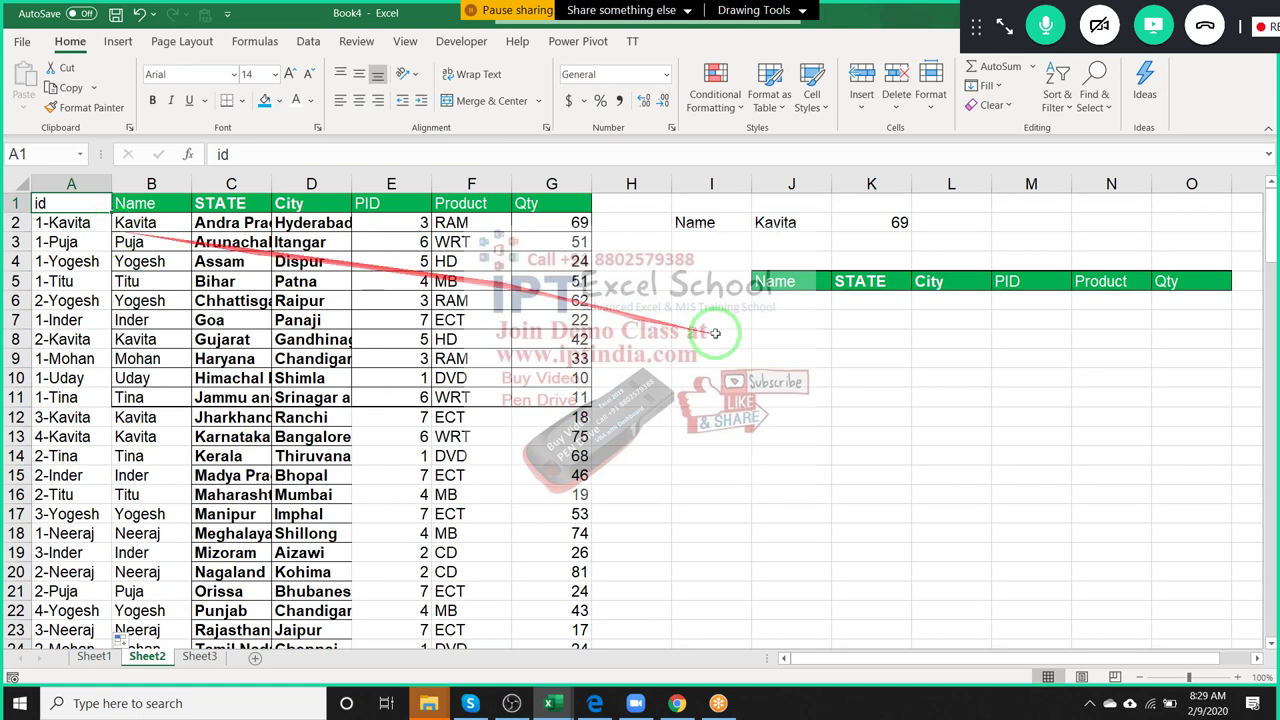
# Add an Sr header in I5 and select the cells beneath it.
pyautogui.click(728, 289)
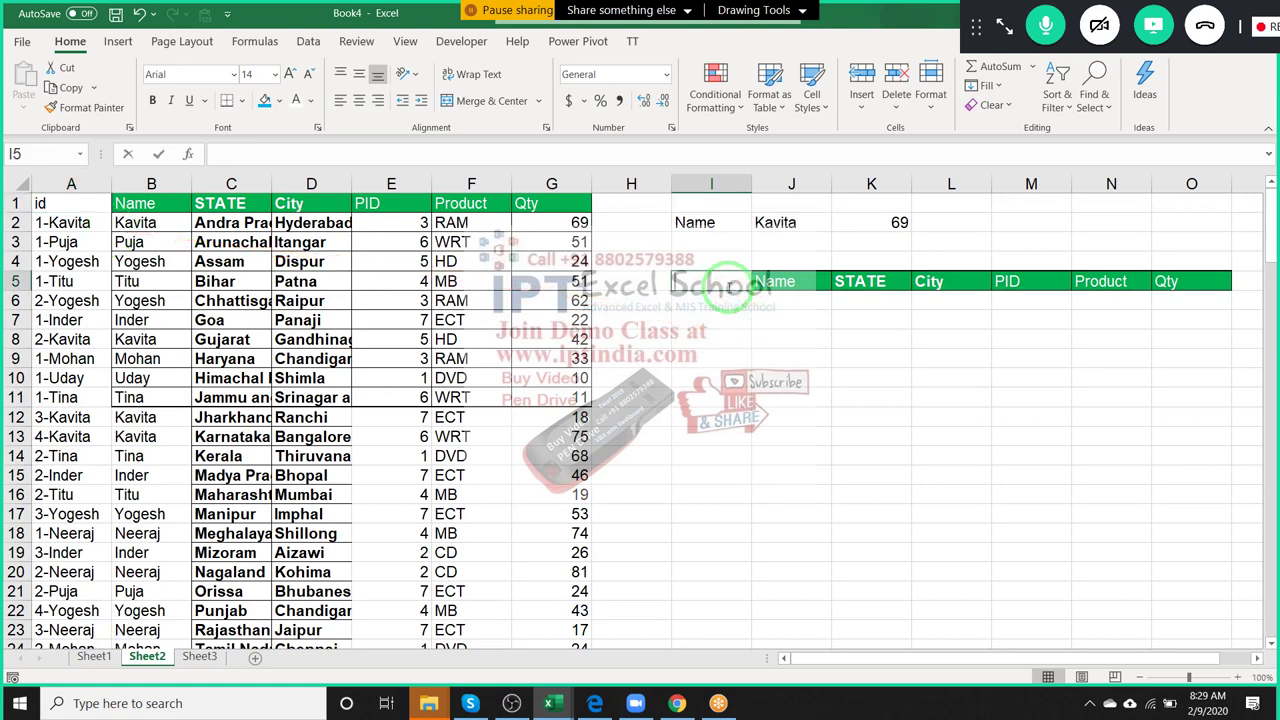
pyautogui.write('Sr')
pyautogui.press('Return')
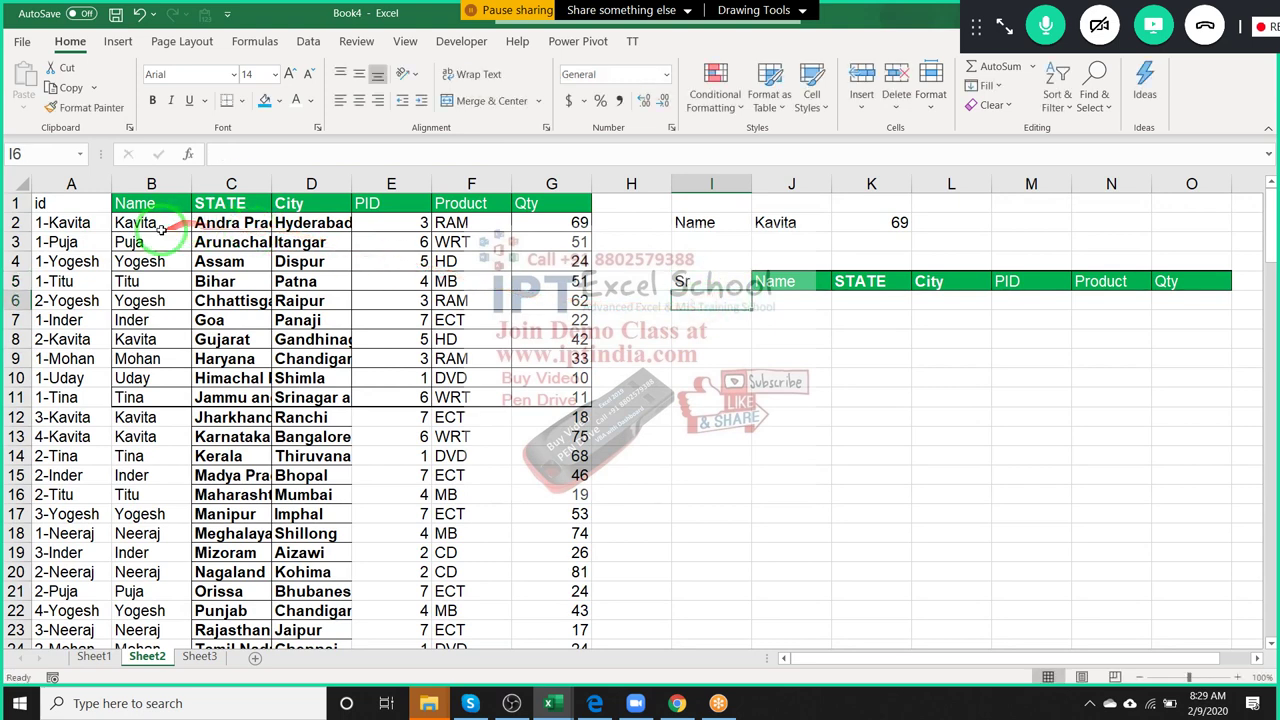
pyautogui.click(150, 222)
pyautogui.moveTo(712, 283); pyautogui.dragTo(705, 555)
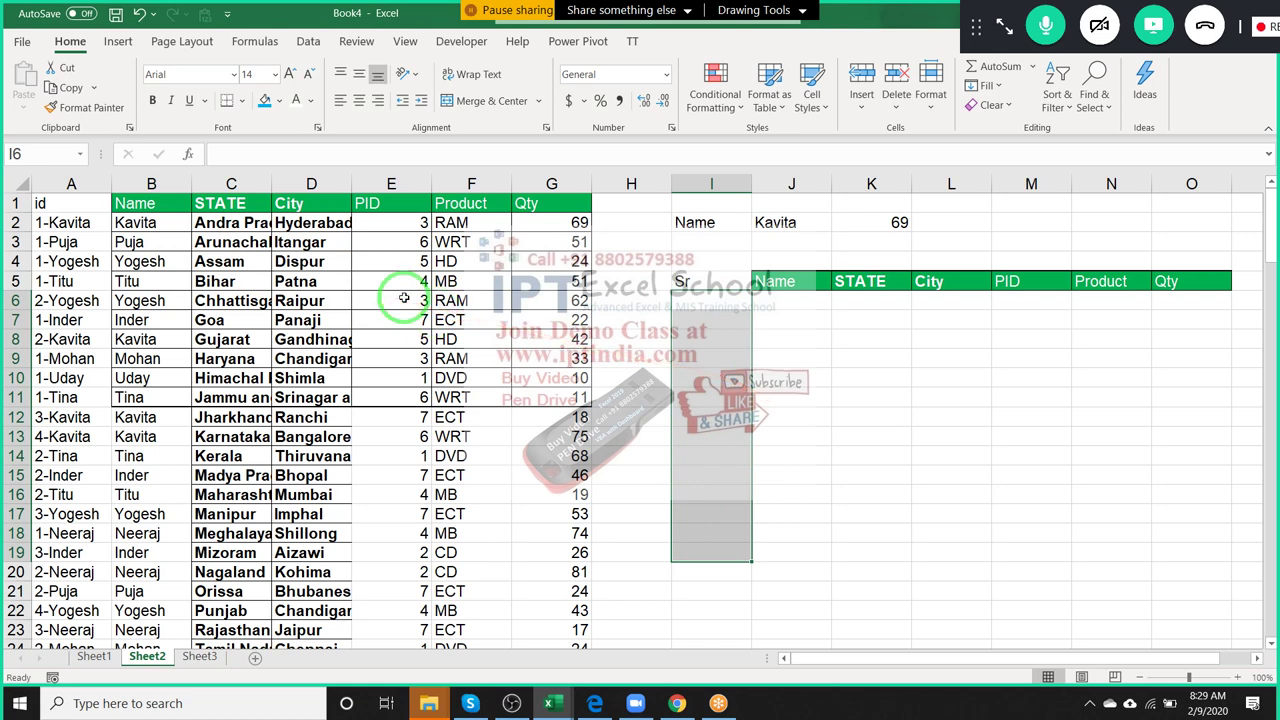
# Replace K2 with =COUNTIF(B:B,J2) to count Kavita's records, giving 17.
pyautogui.click(852, 225)
pyautogui.write('=co')
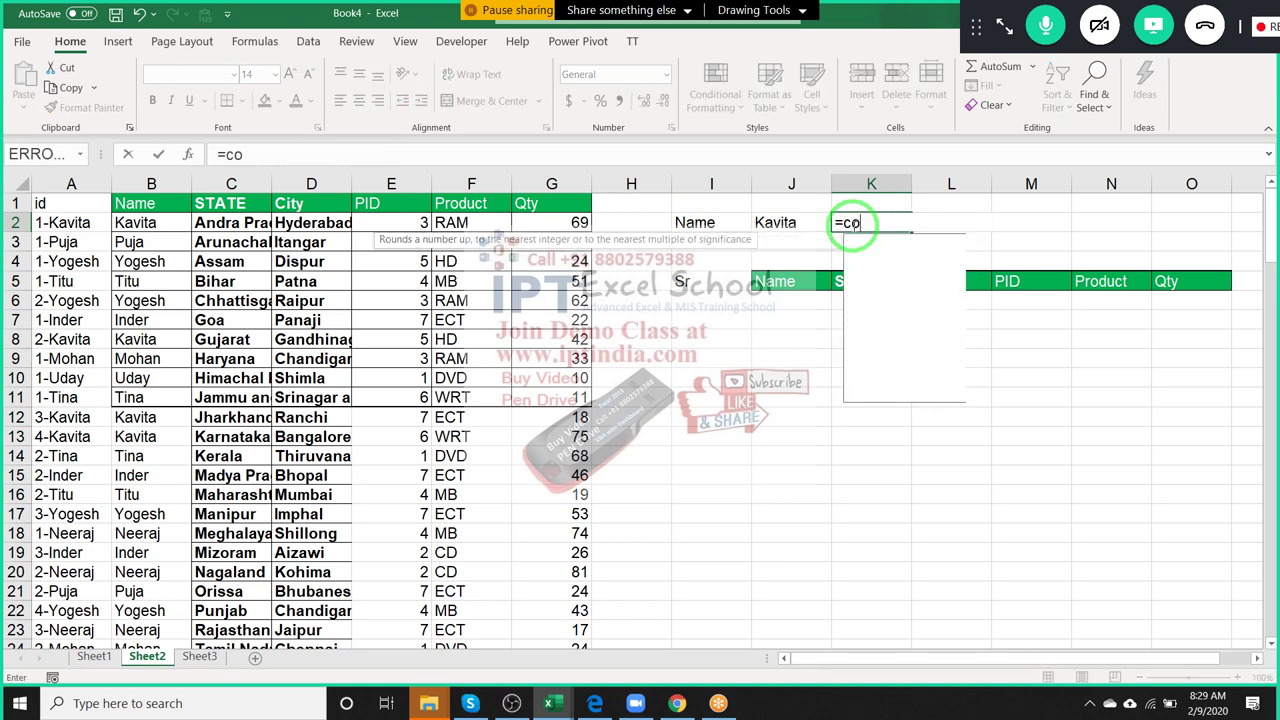
pyautogui.write('u')
pyautogui.press('Down')
pyautogui.press('Down')
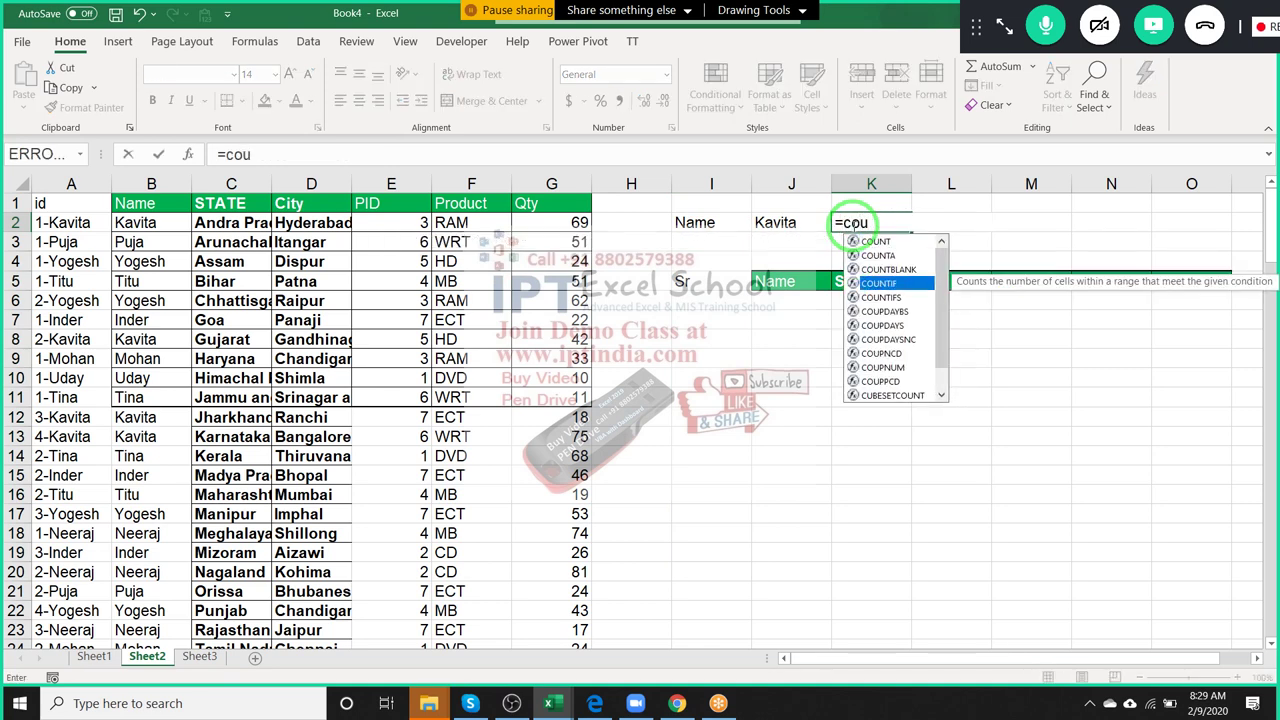
pyautogui.press('Tab')
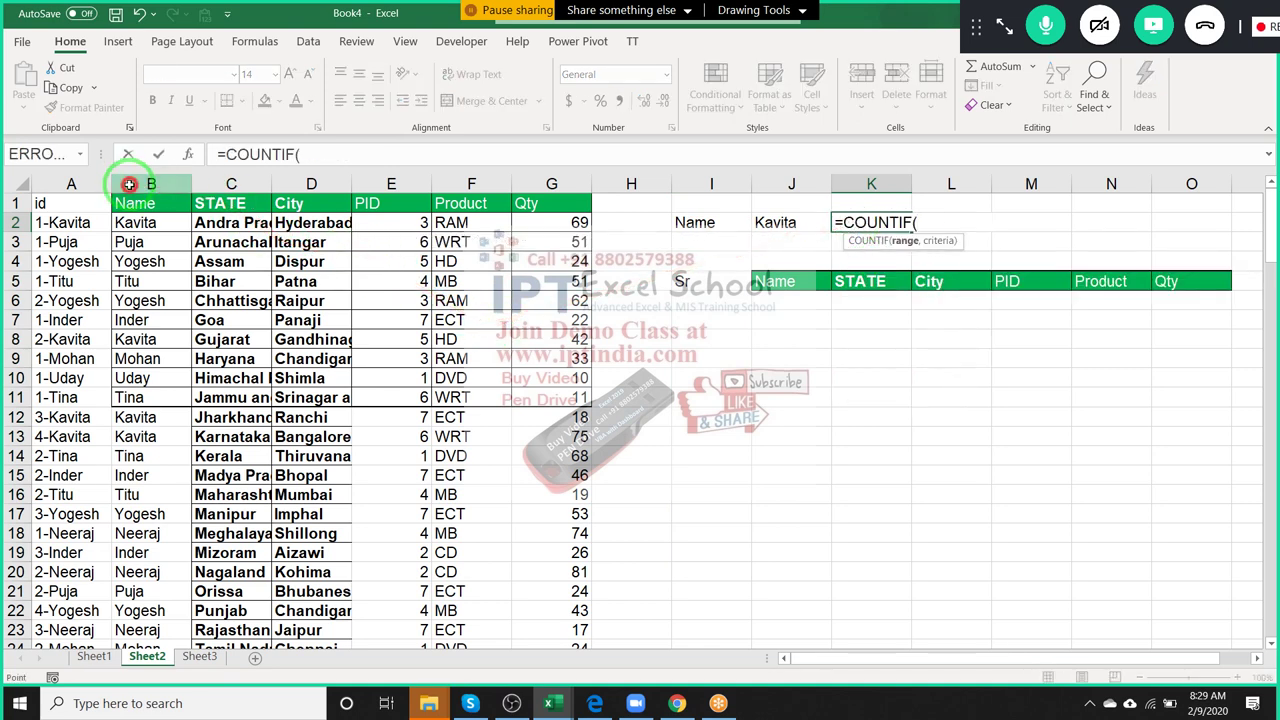
pyautogui.click(129, 184)
pyautogui.write(',')
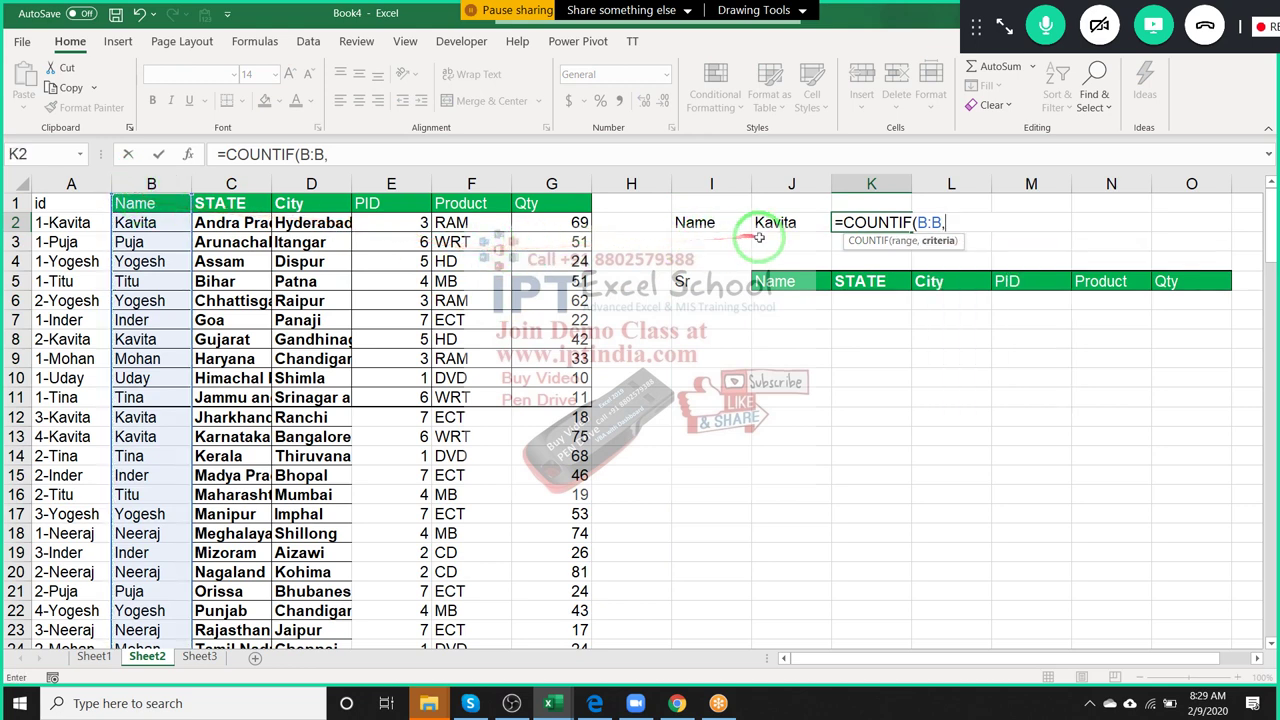
pyautogui.click(782, 226)
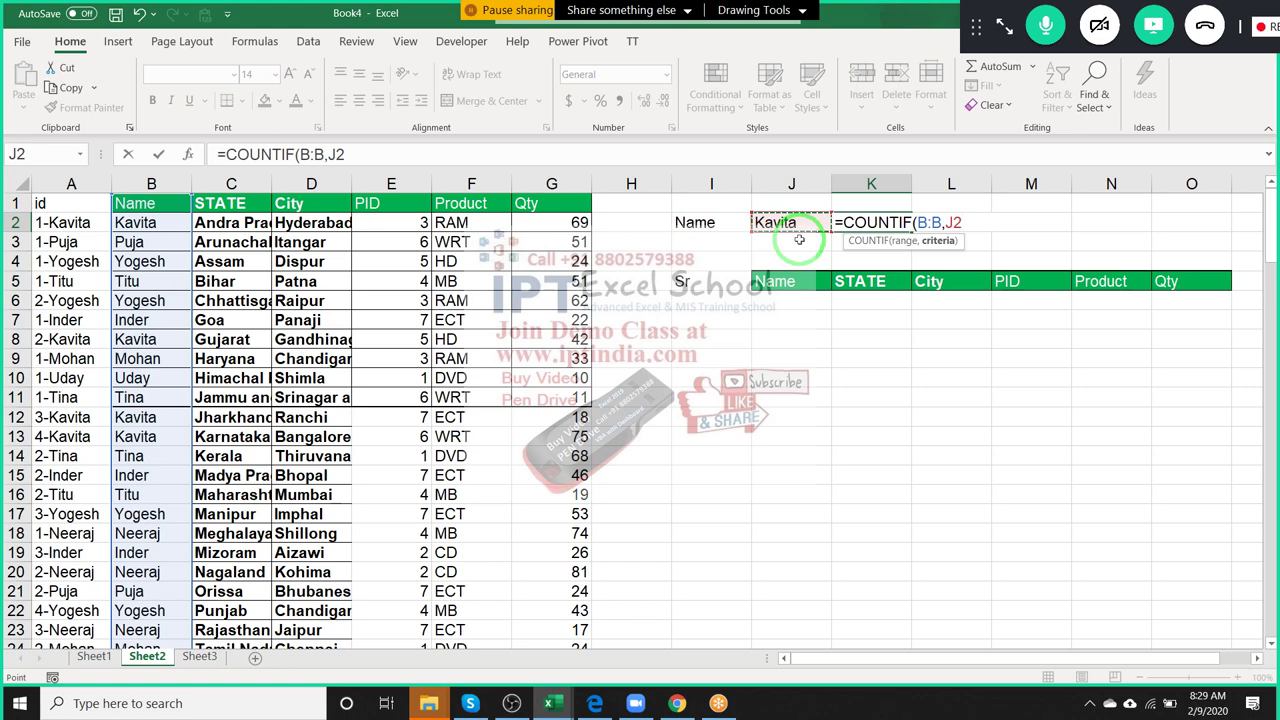
pyautogui.press('Return')
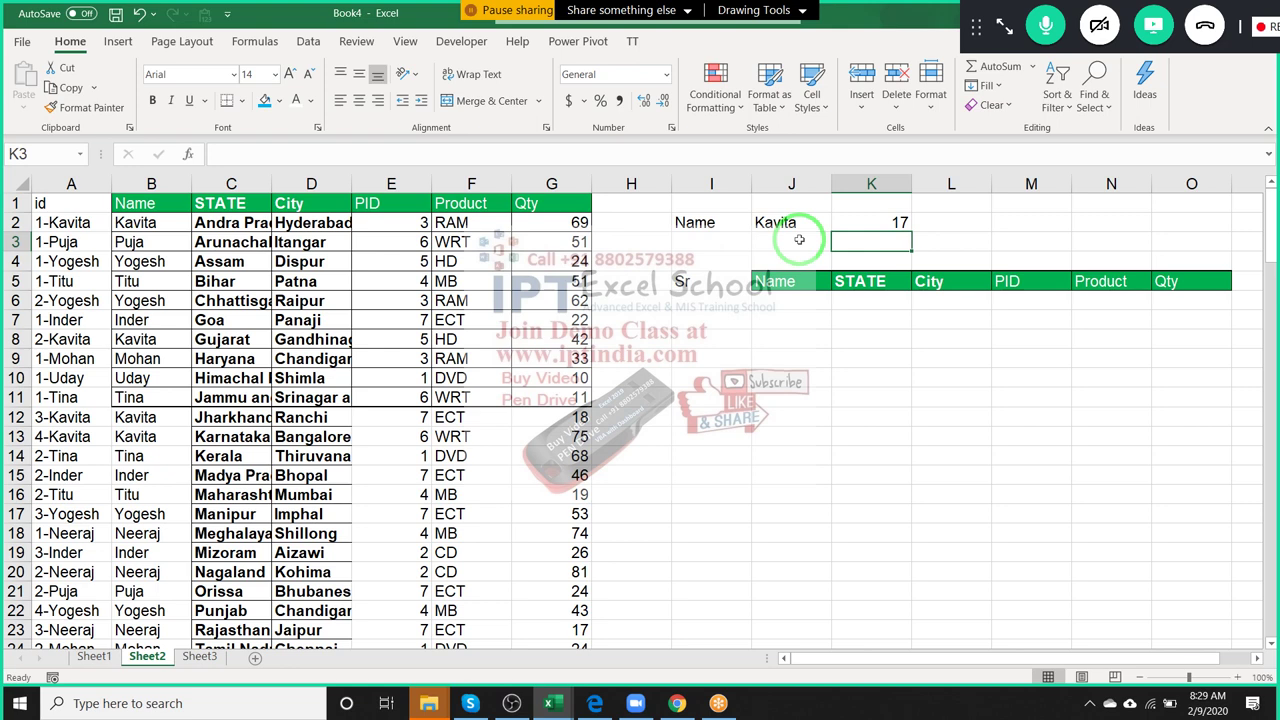
# Enter 1 as the first serial number in I6 under the Sr header.
pyautogui.click(709, 308)
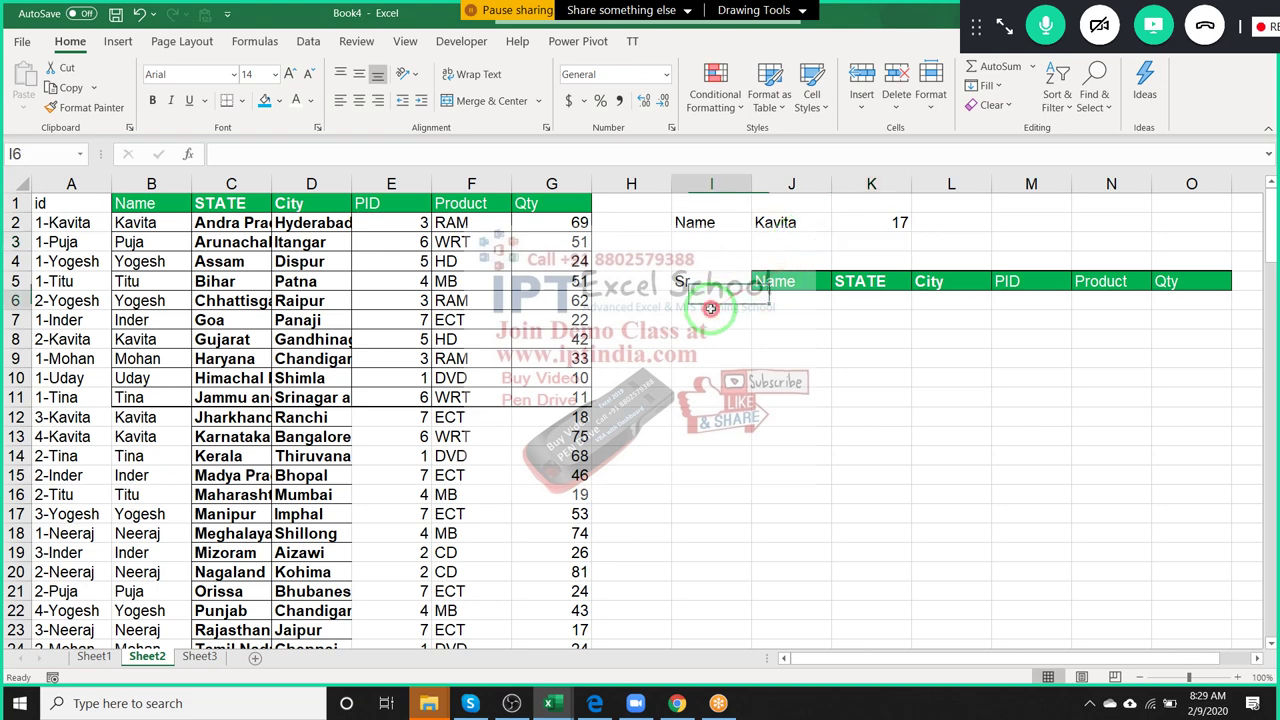
pyautogui.write('1')
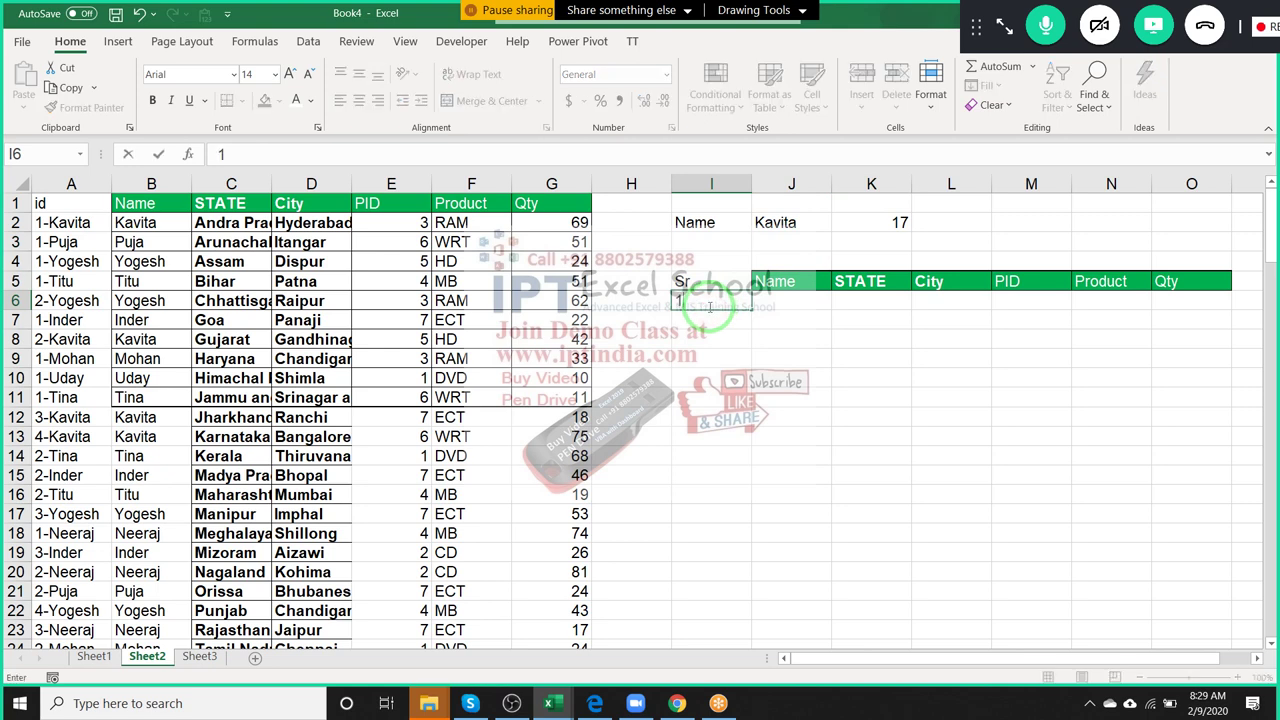
pyautogui.press('Return')
# In I7 enter =IF(I6+1>K2,"",I6+1) so it shows the next number, 2.
pyautogui.write('=I')
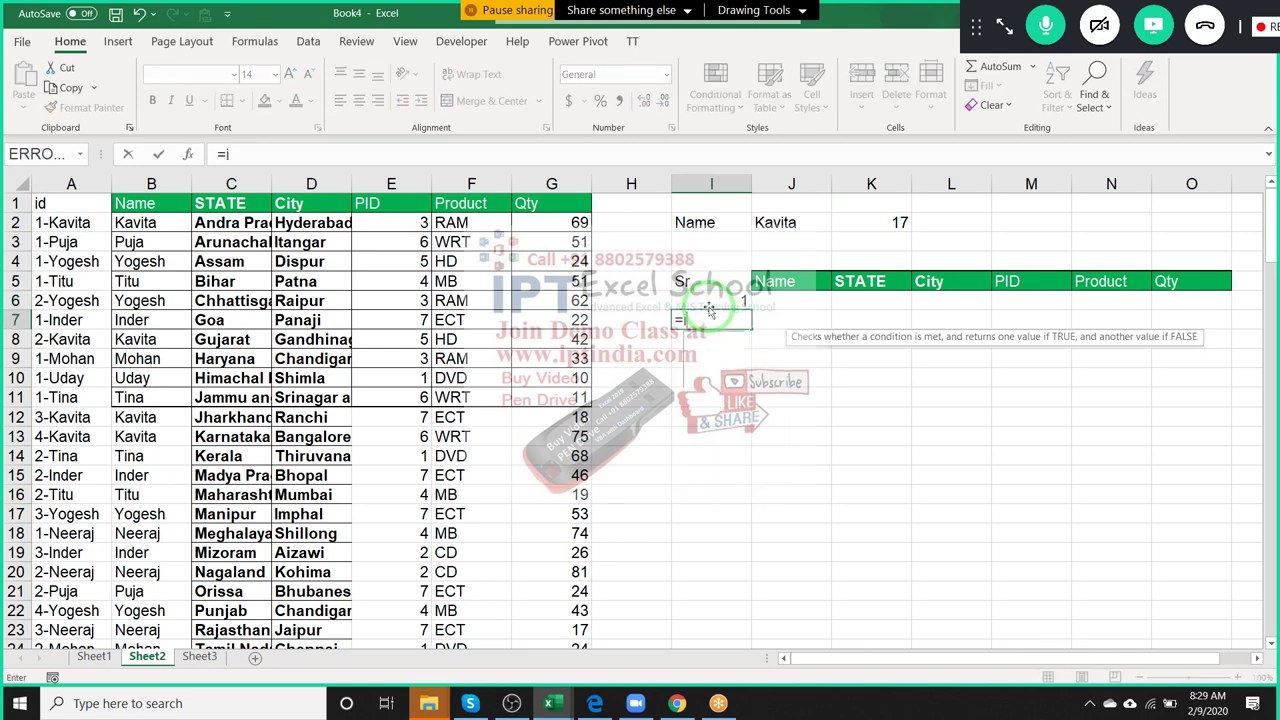
pyautogui.write('F(')
pyautogui.click(743, 300)
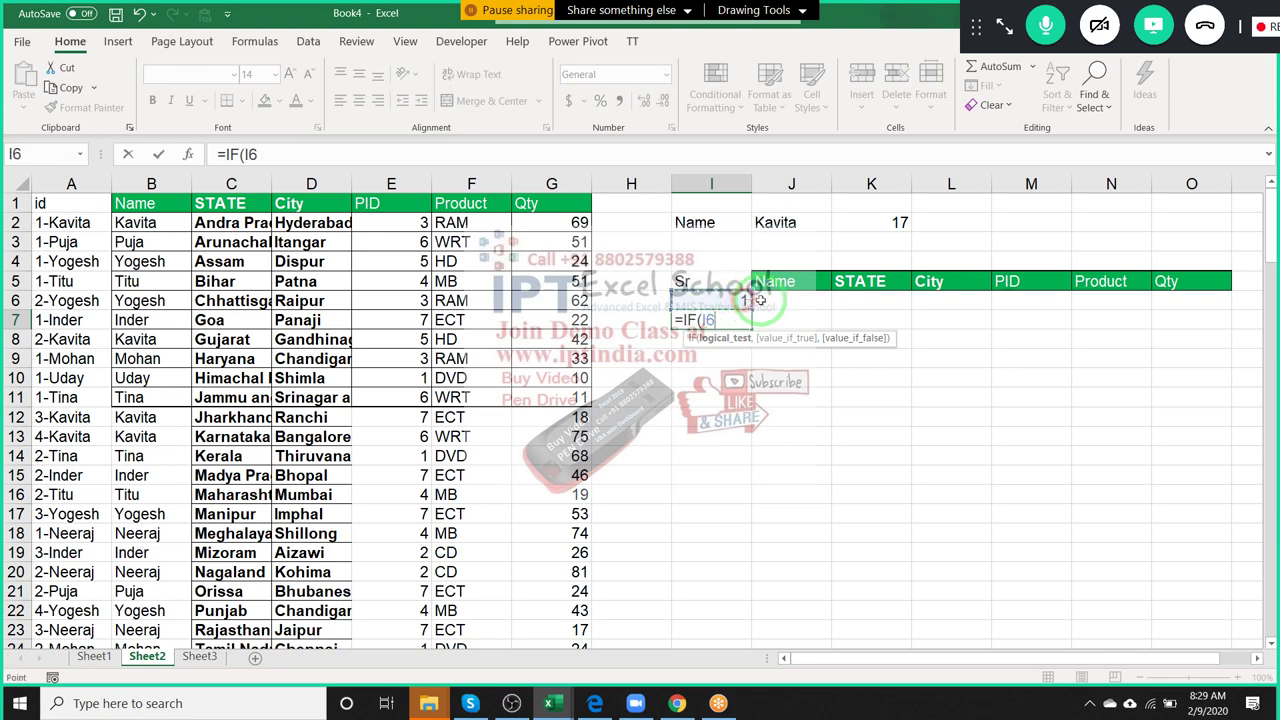
pyautogui.write('+1')
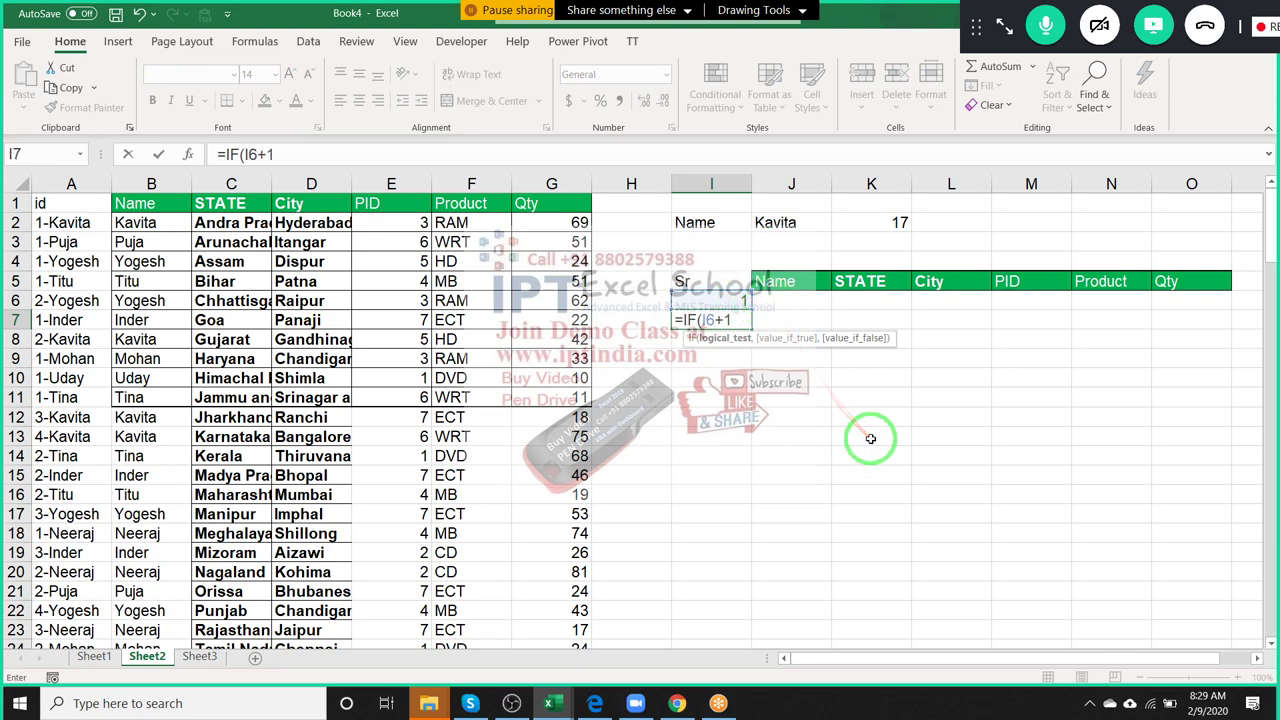
pyautogui.write('>')
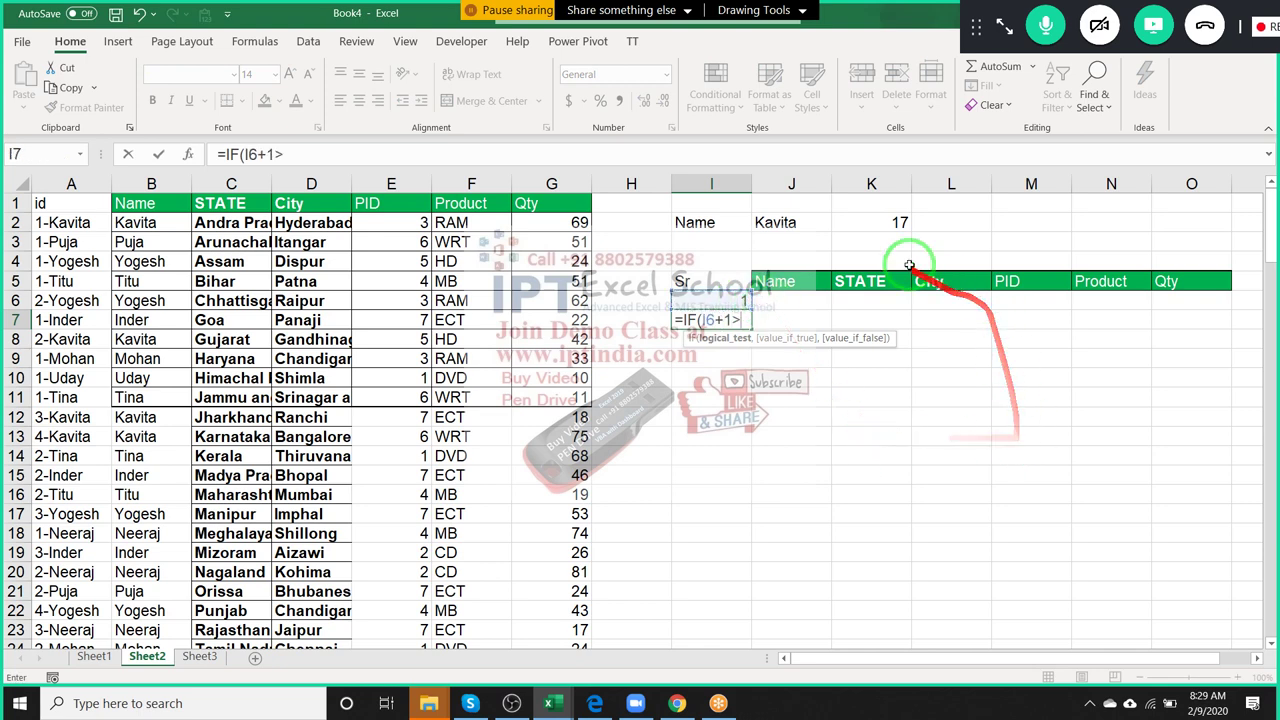
pyautogui.click(872, 222)
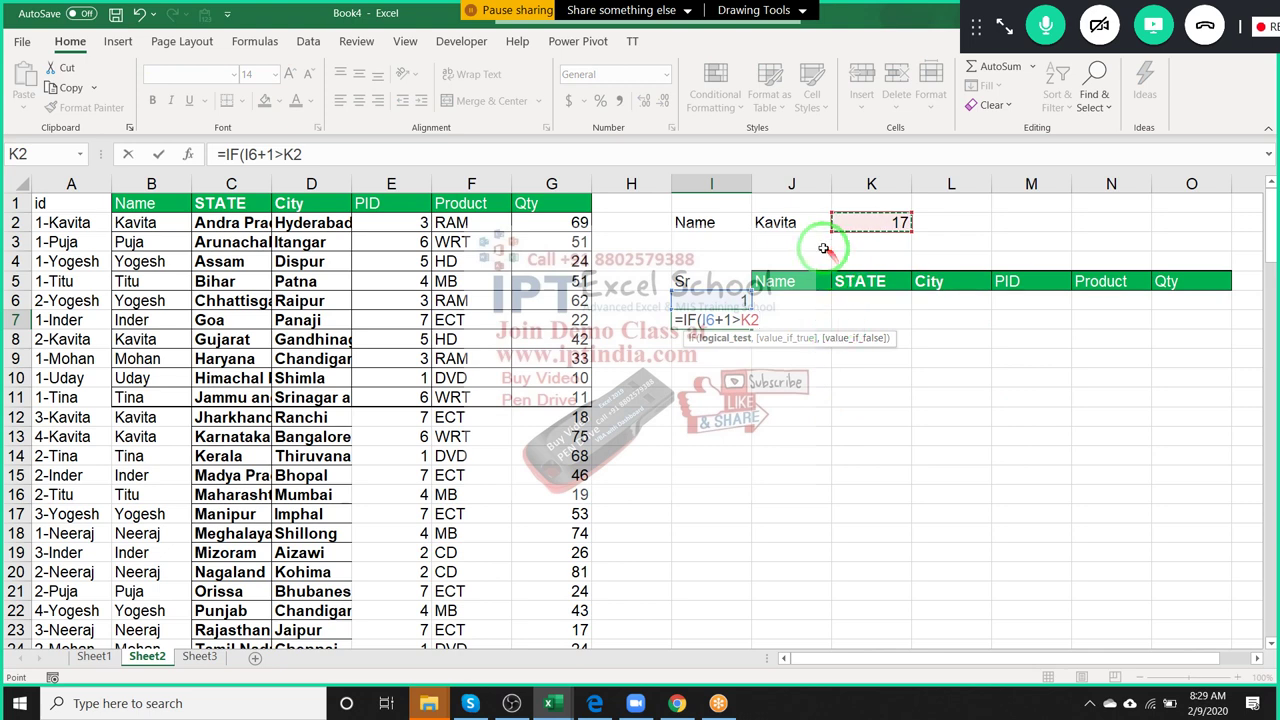
pyautogui.write(',')
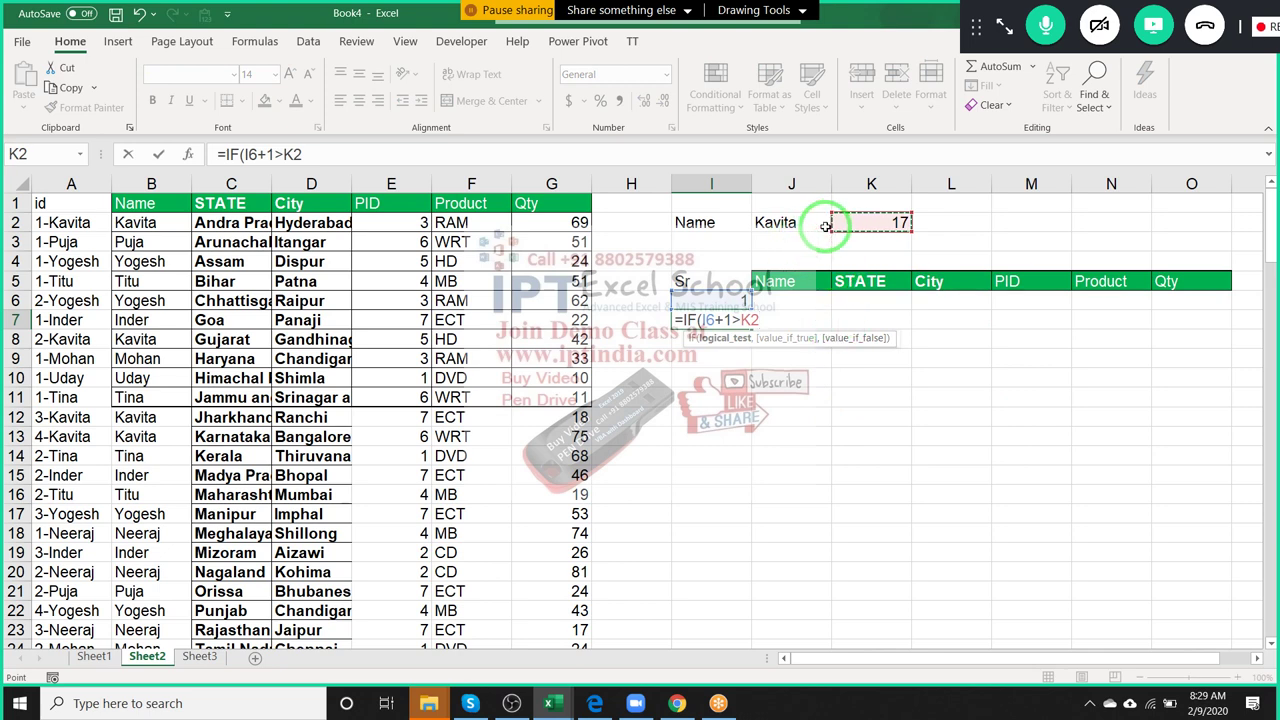
pyautogui.write('""')
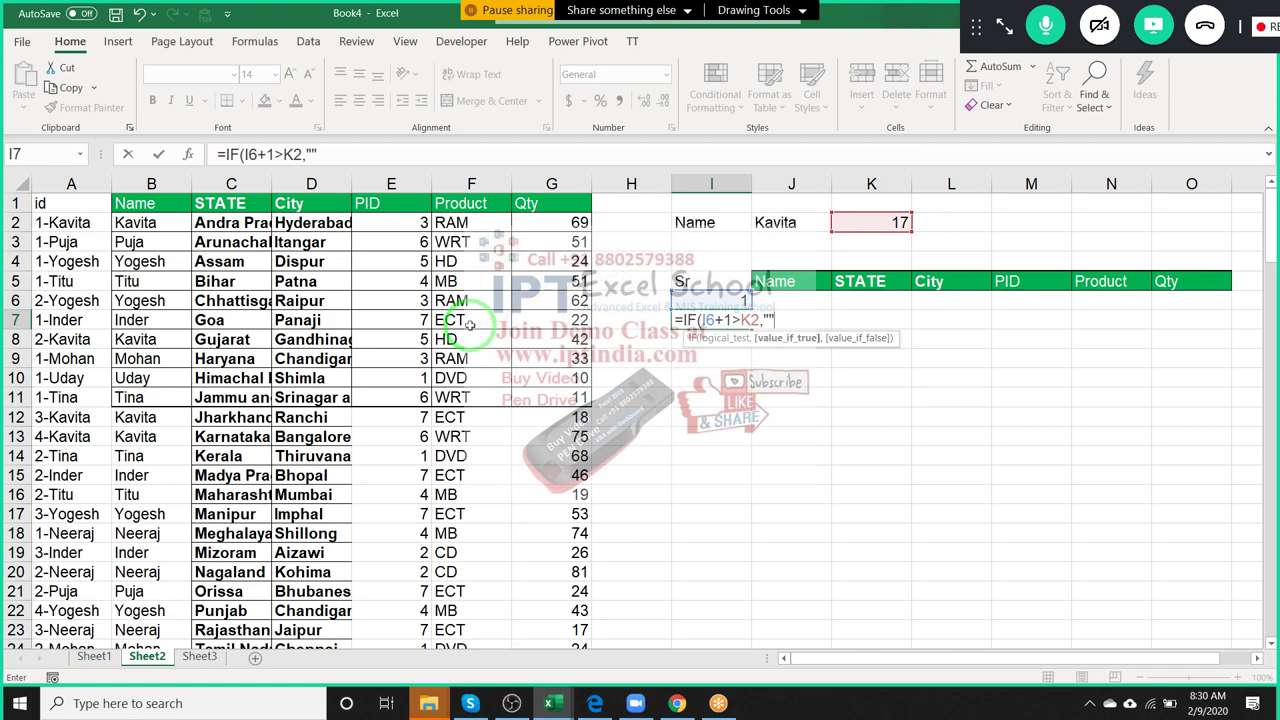
pyautogui.write(',')
pyautogui.click(734, 304)
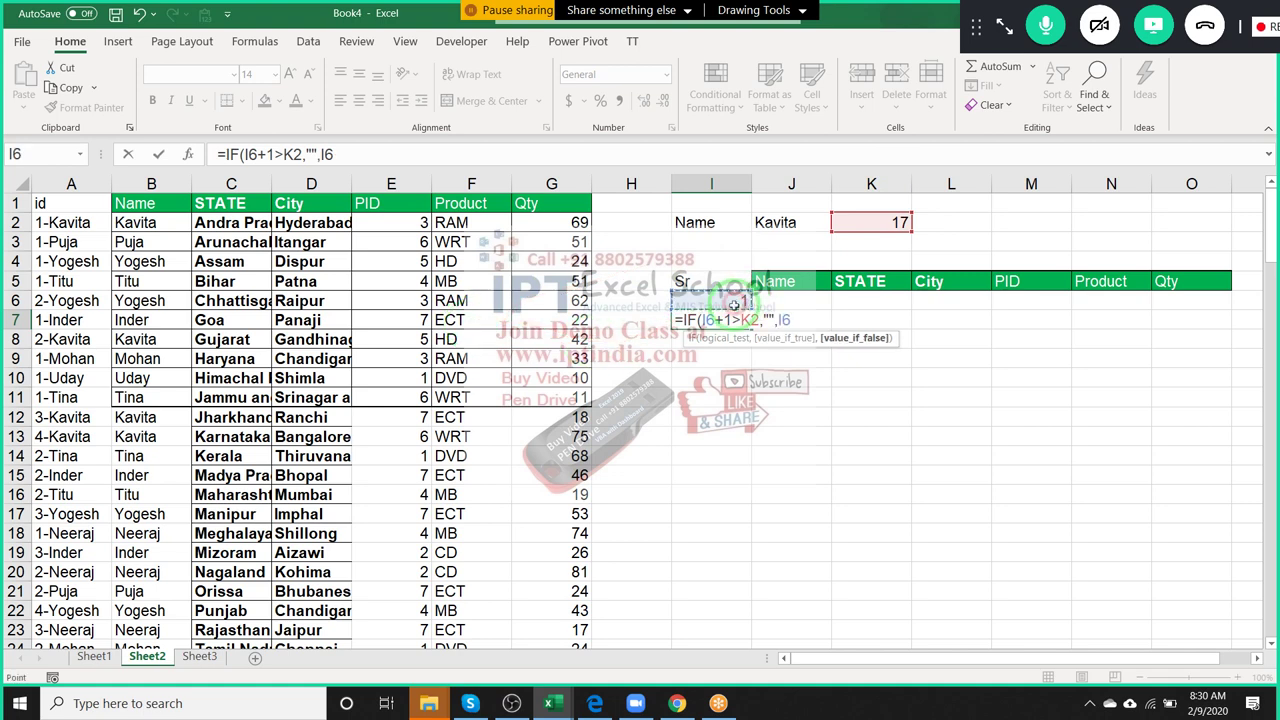
pyautogui.write('+1')
pyautogui.press('Return')
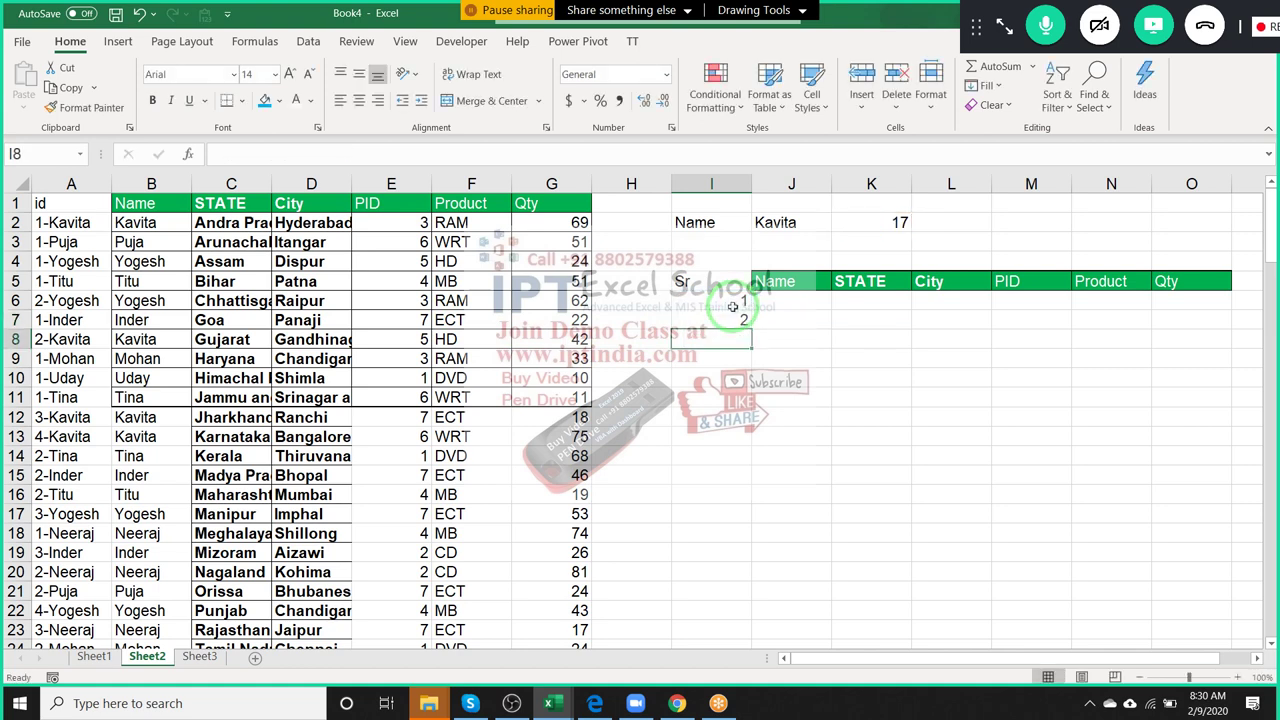
# Lock the K2 reference in I7's formula as $K$2.
pyautogui.moveTo(733, 320); pyautogui.dragTo(716, 617)
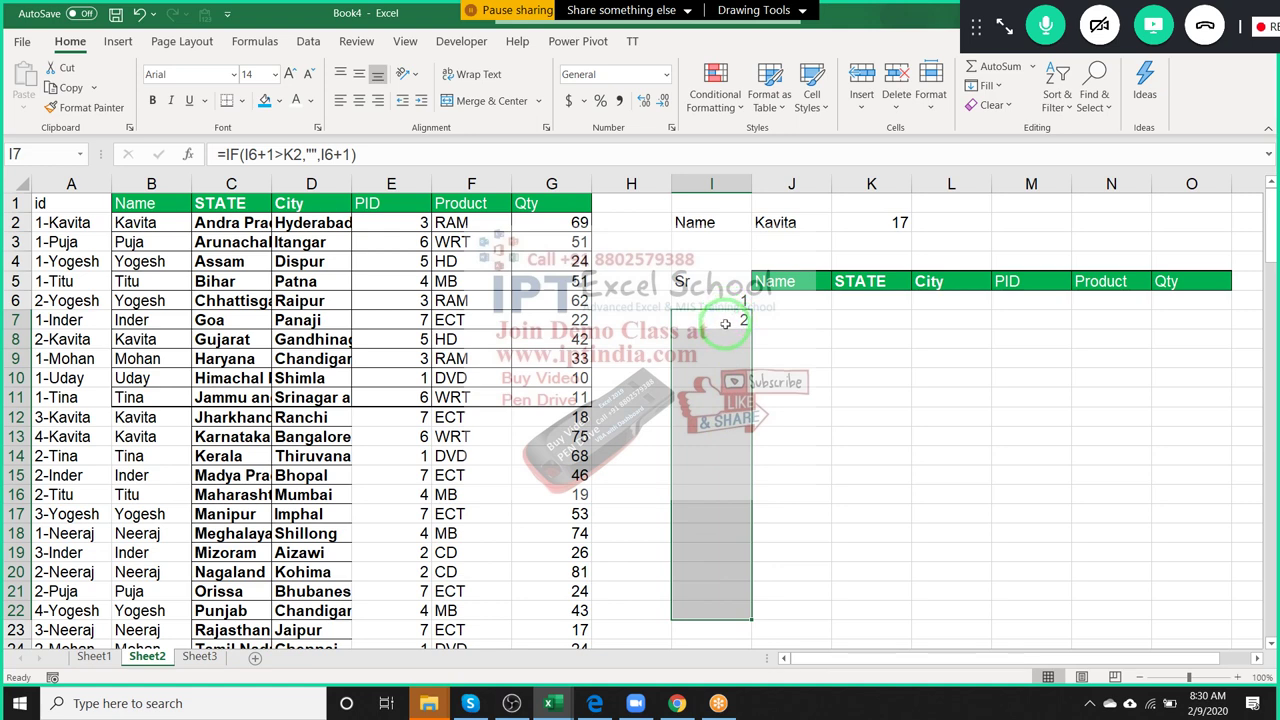
pyautogui.click(725, 323)
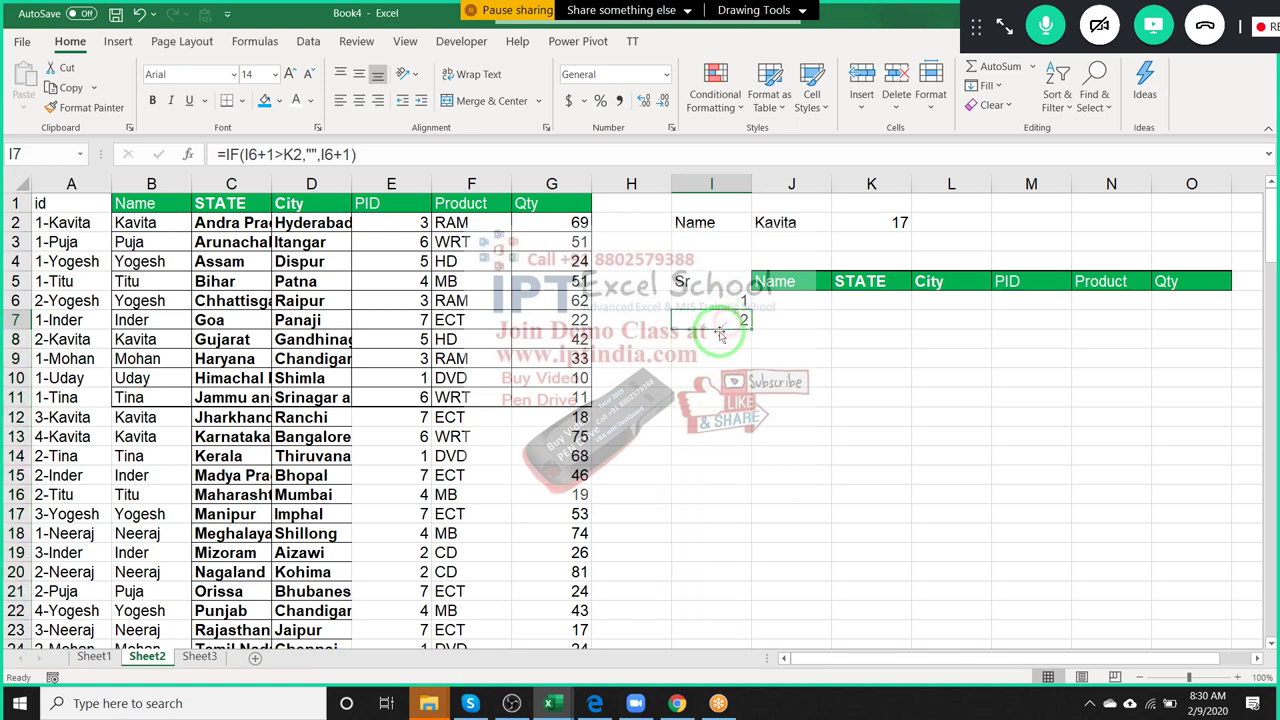
pyautogui.click(293, 154)
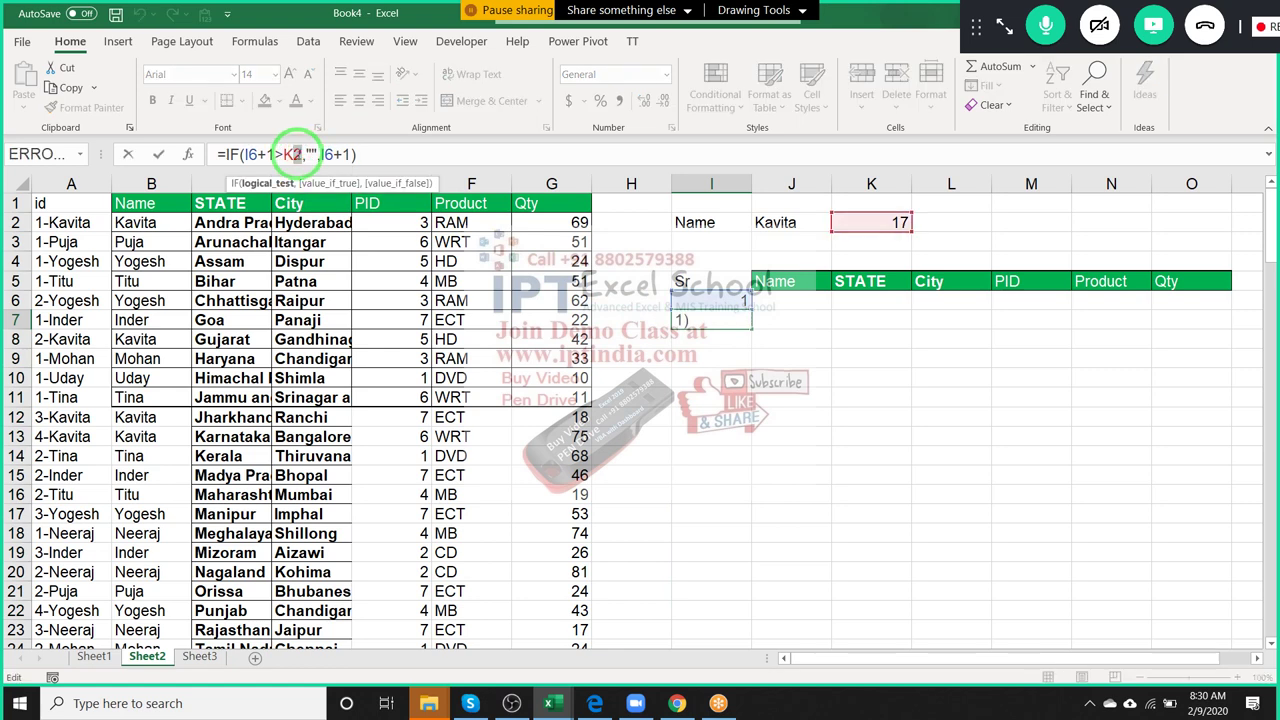
pyautogui.press('F4')
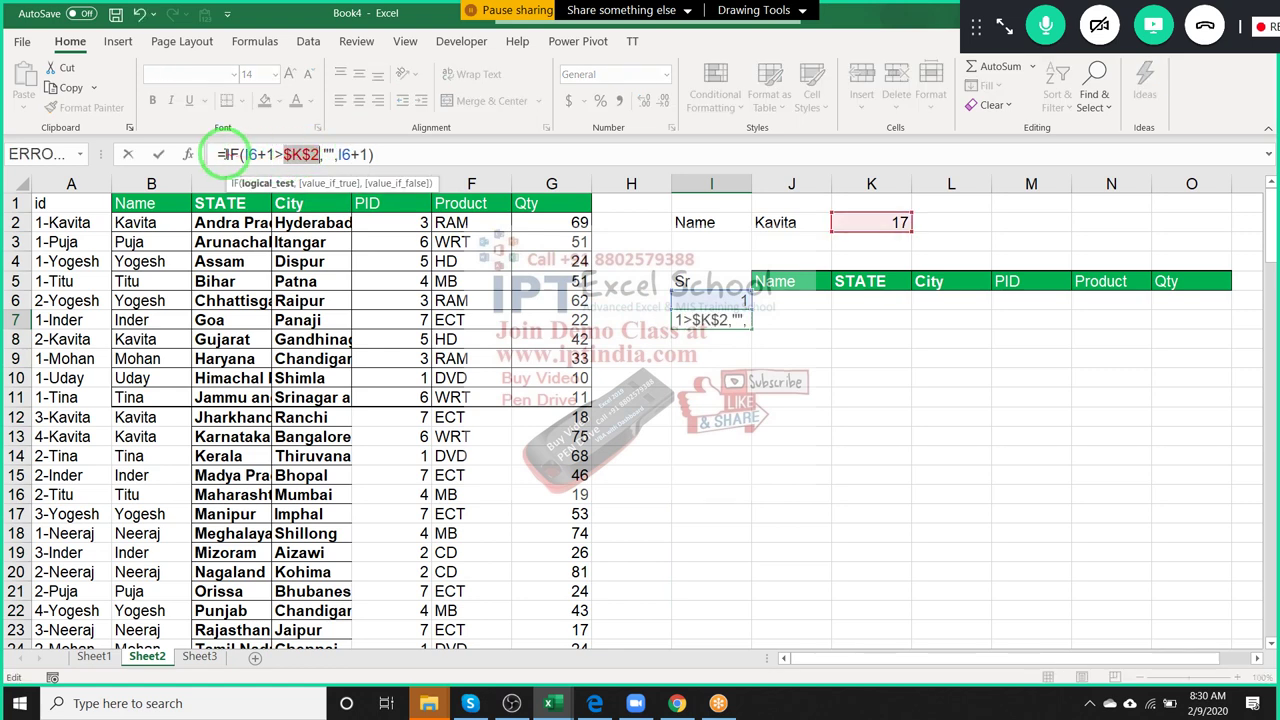
# Wrap I7's IF formula in IFERROR with a blank "" fallback.
pyautogui.click(222, 154)
pyautogui.write('if')
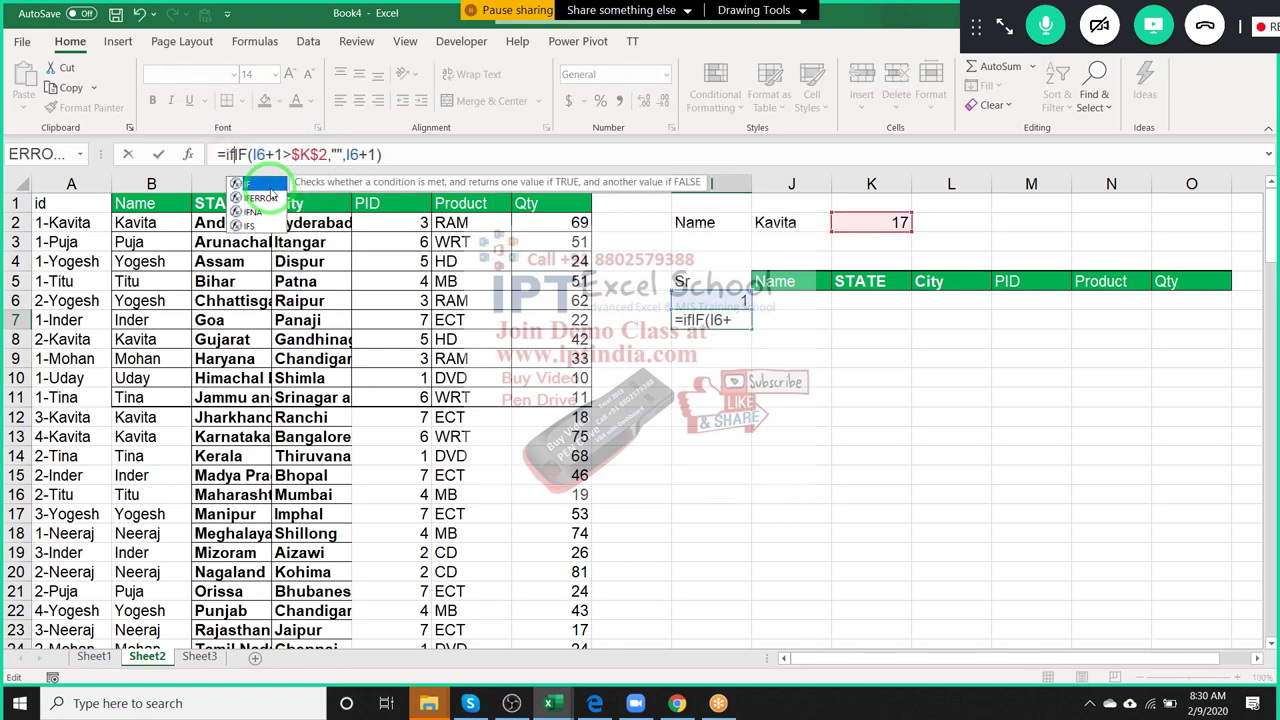
pyautogui.click(271, 194)
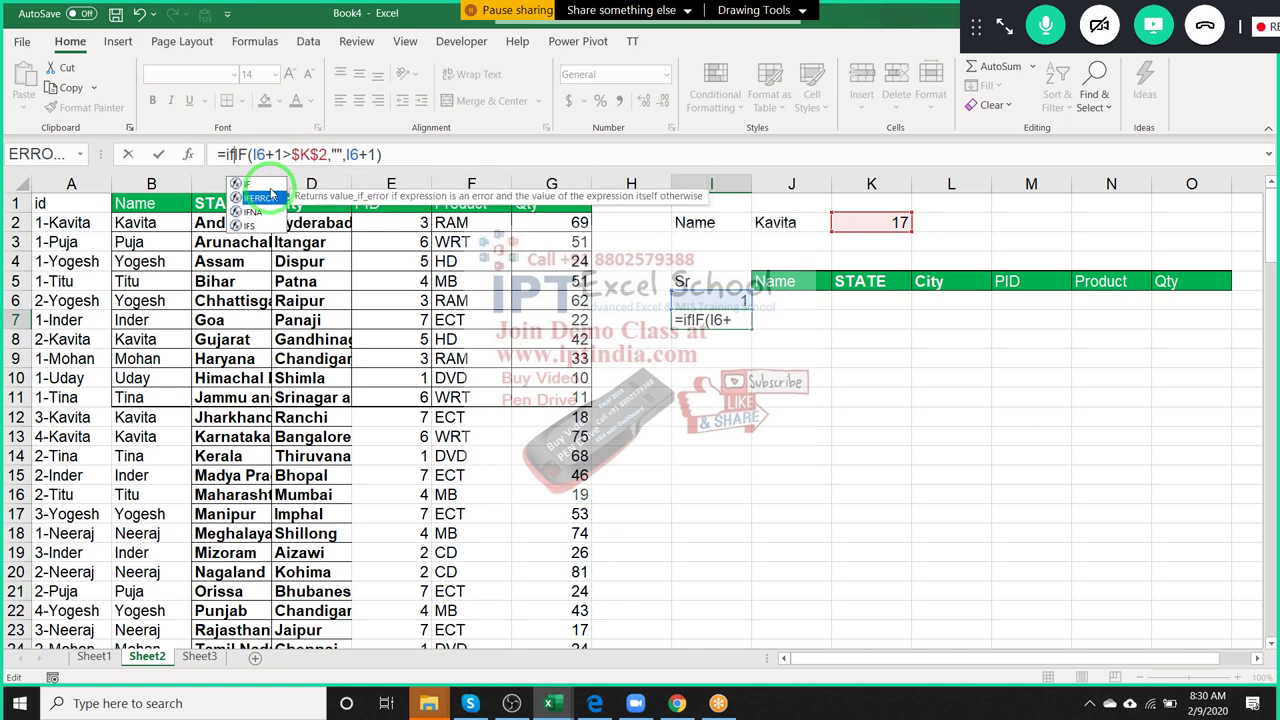
pyautogui.doubleClick(264, 196)
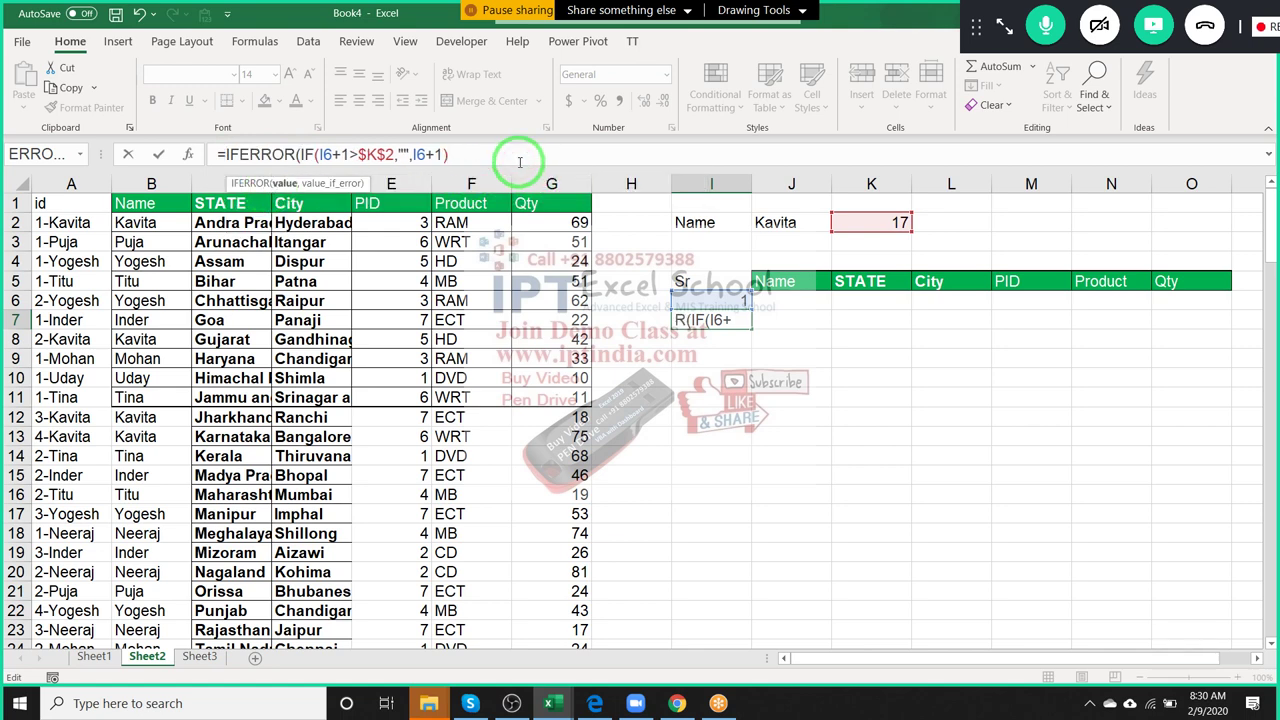
pyautogui.write(',""')
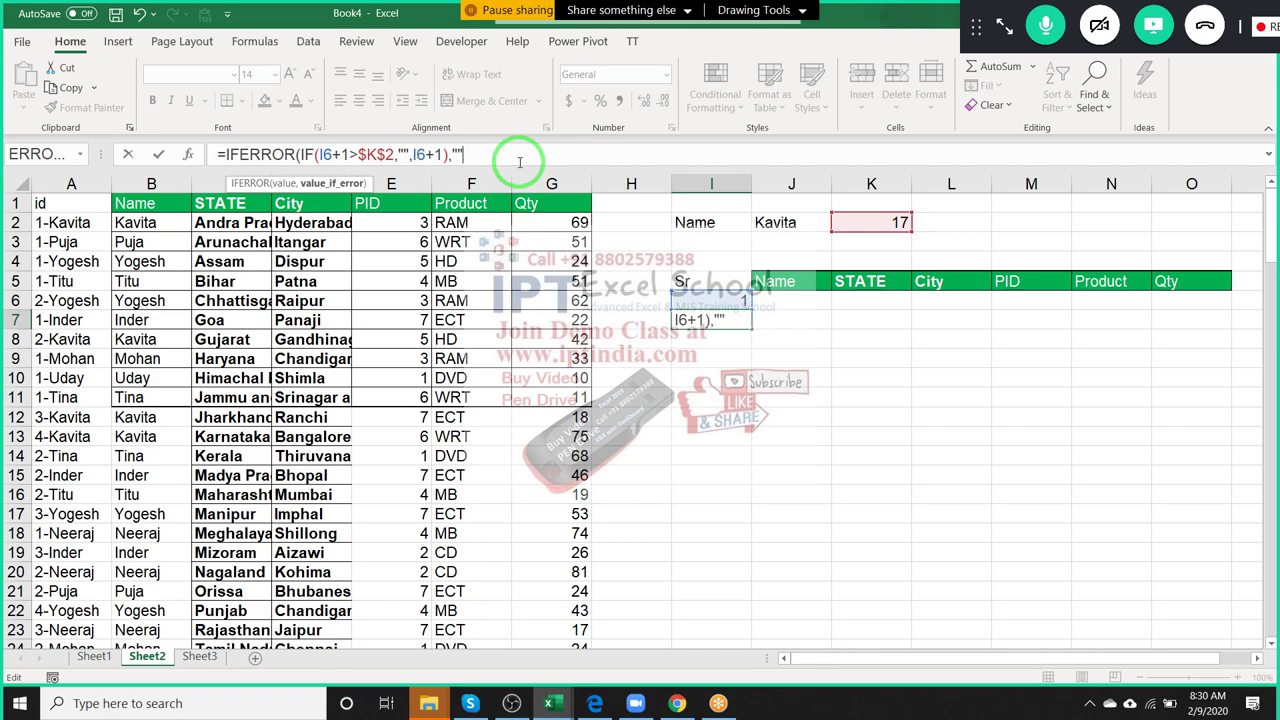
pyautogui.hotkey('ctrl', 'Return')
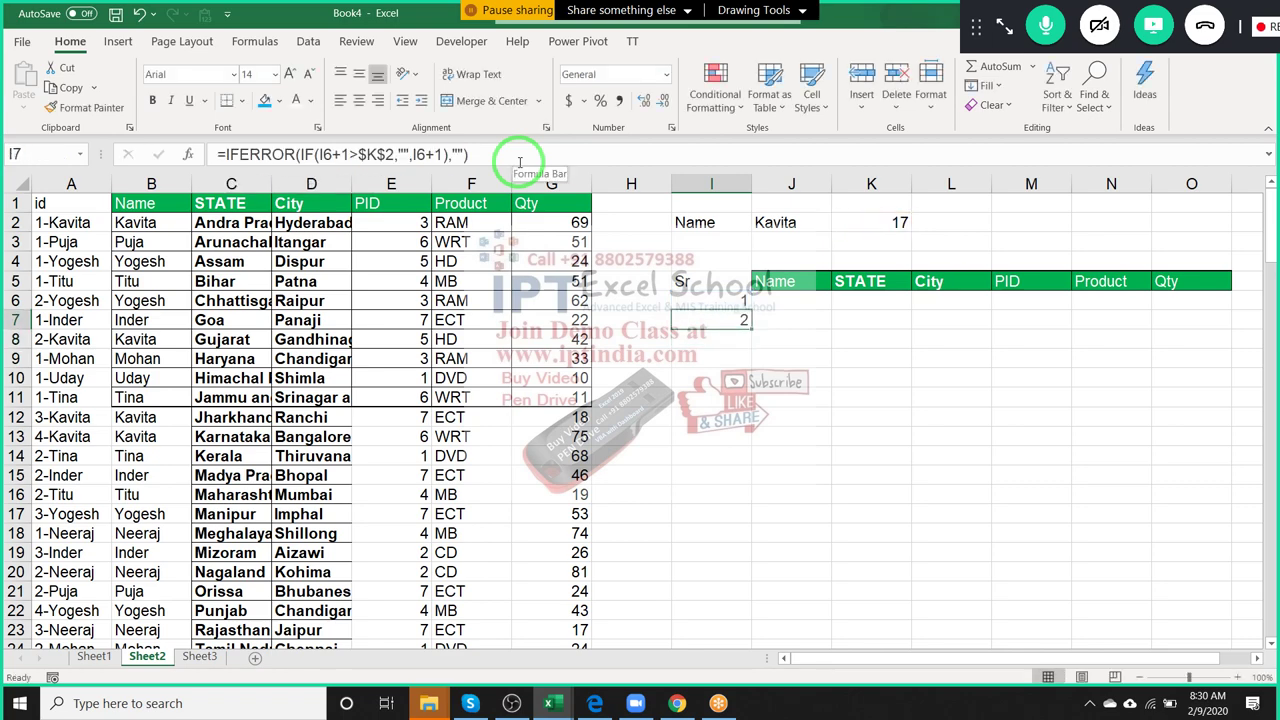
pyautogui.hotkey('shift', 'Down')
pyautogui.hotkey('shift', 'Down')
pyautogui.hotkey('shift', 'Down')
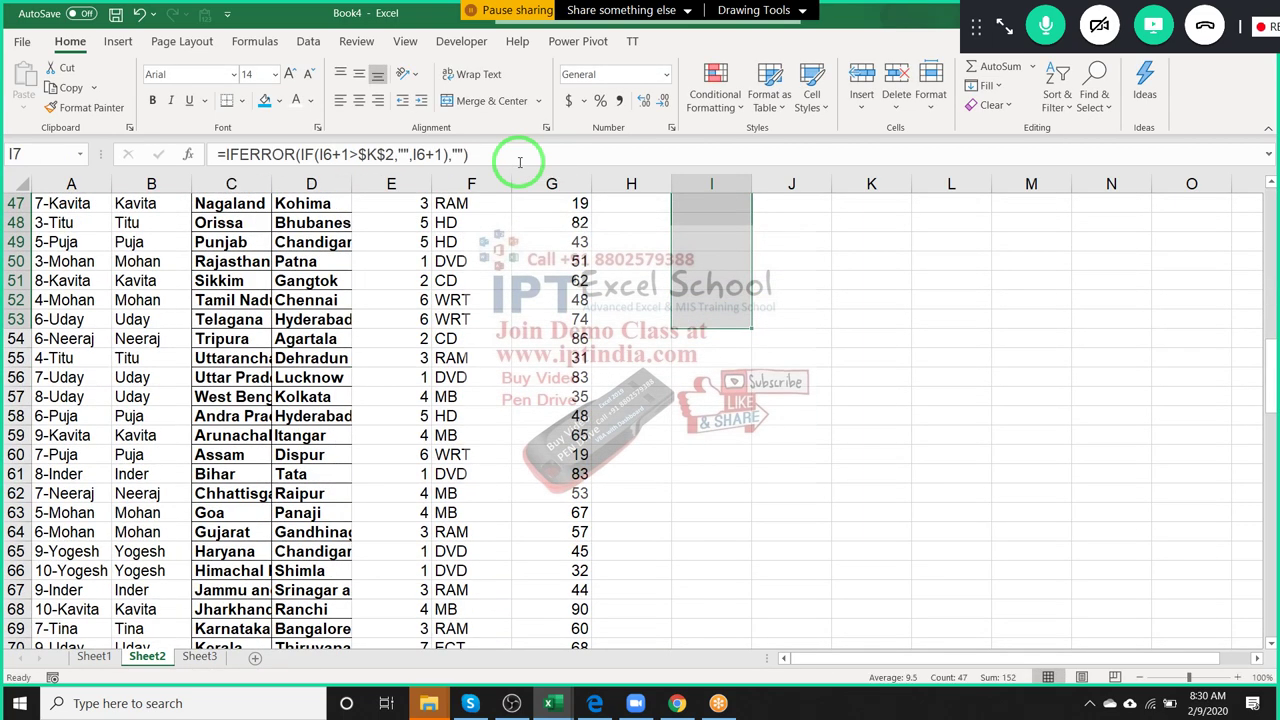
# Change the lookup name in J2 to Puja, updating the count to 18.
pyautogui.hotkey('ctrl', 'Up')
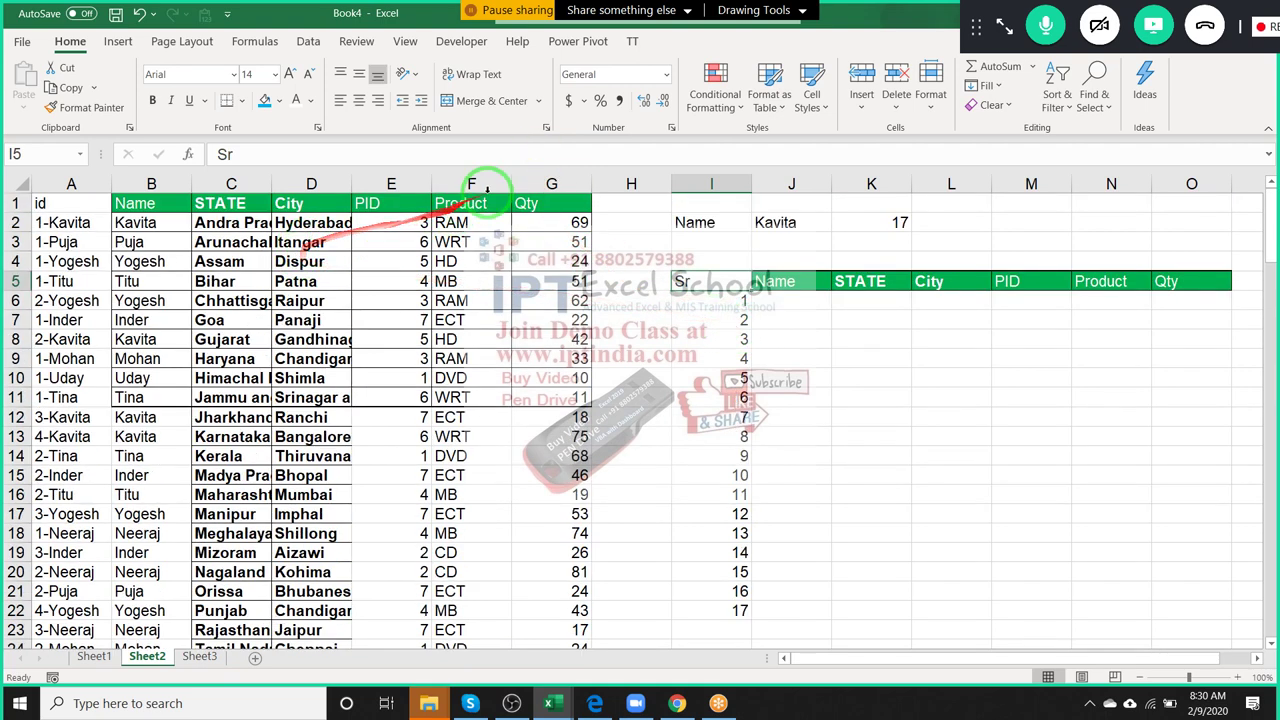
pyautogui.click(803, 222)
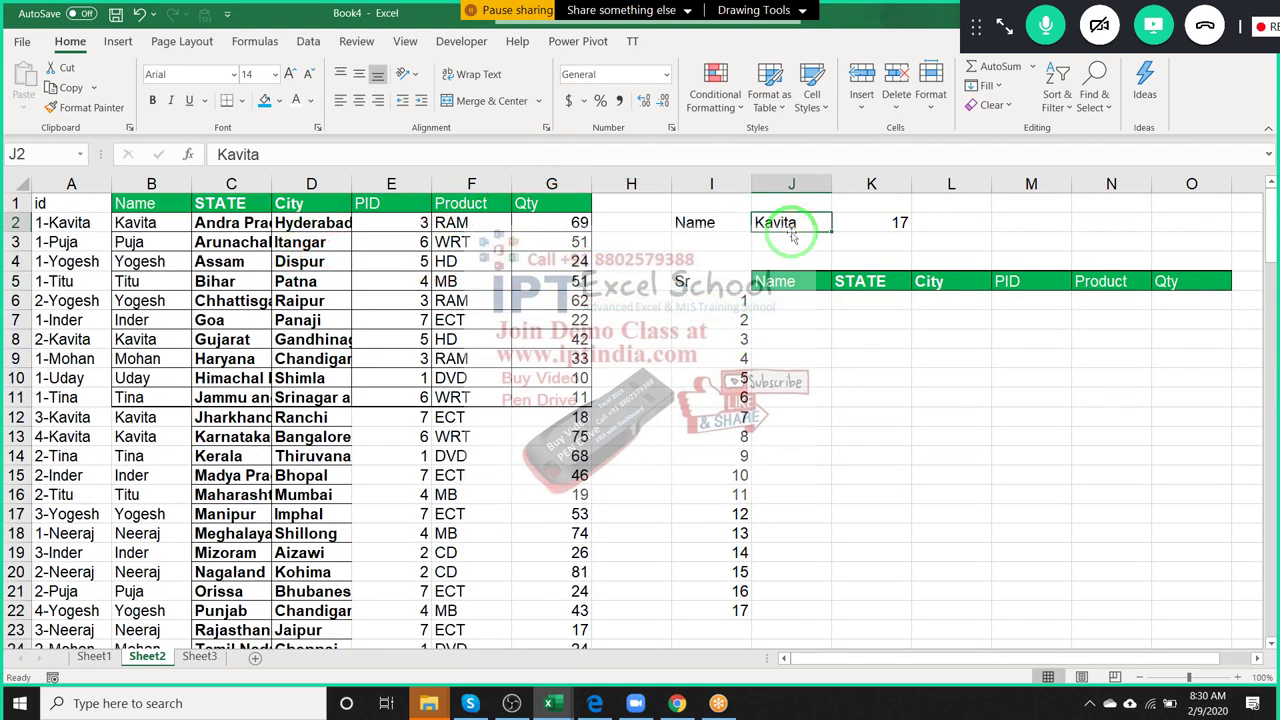
pyautogui.write('Puja')
pyautogui.press('Return')
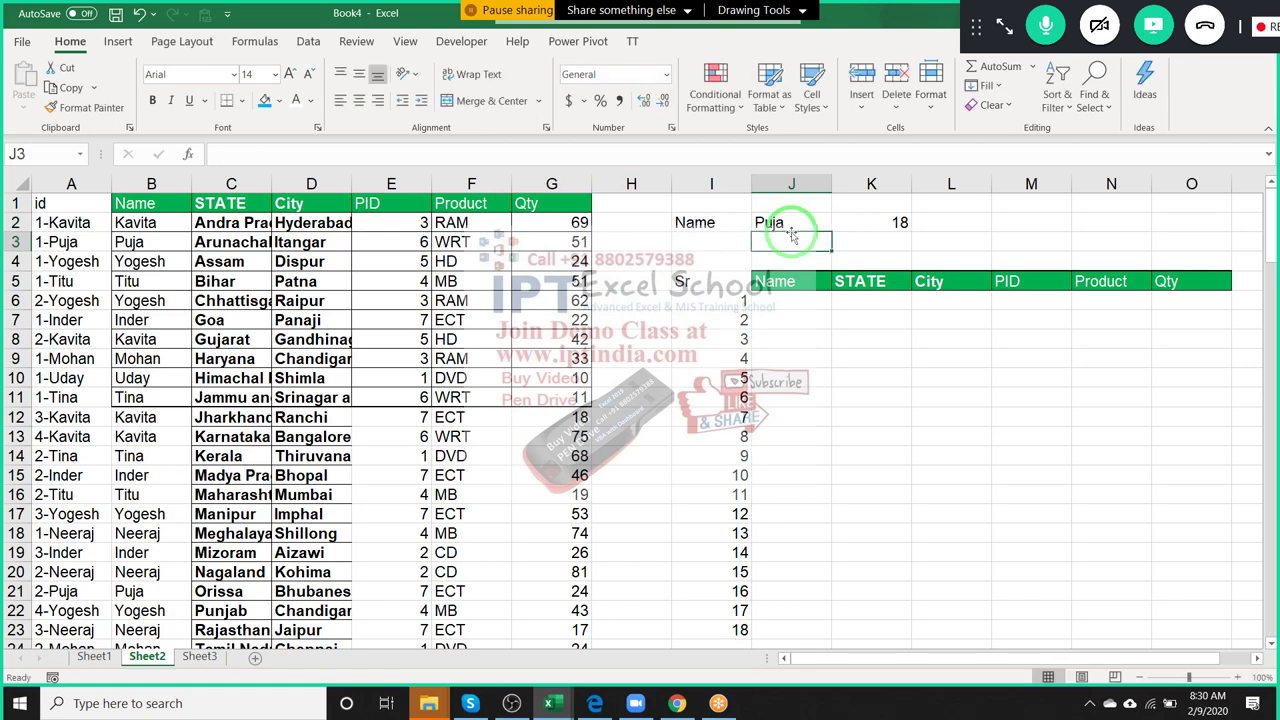
pyautogui.scroll(-1, 894, 540)
pyautogui.scroll(1, 851, 506)
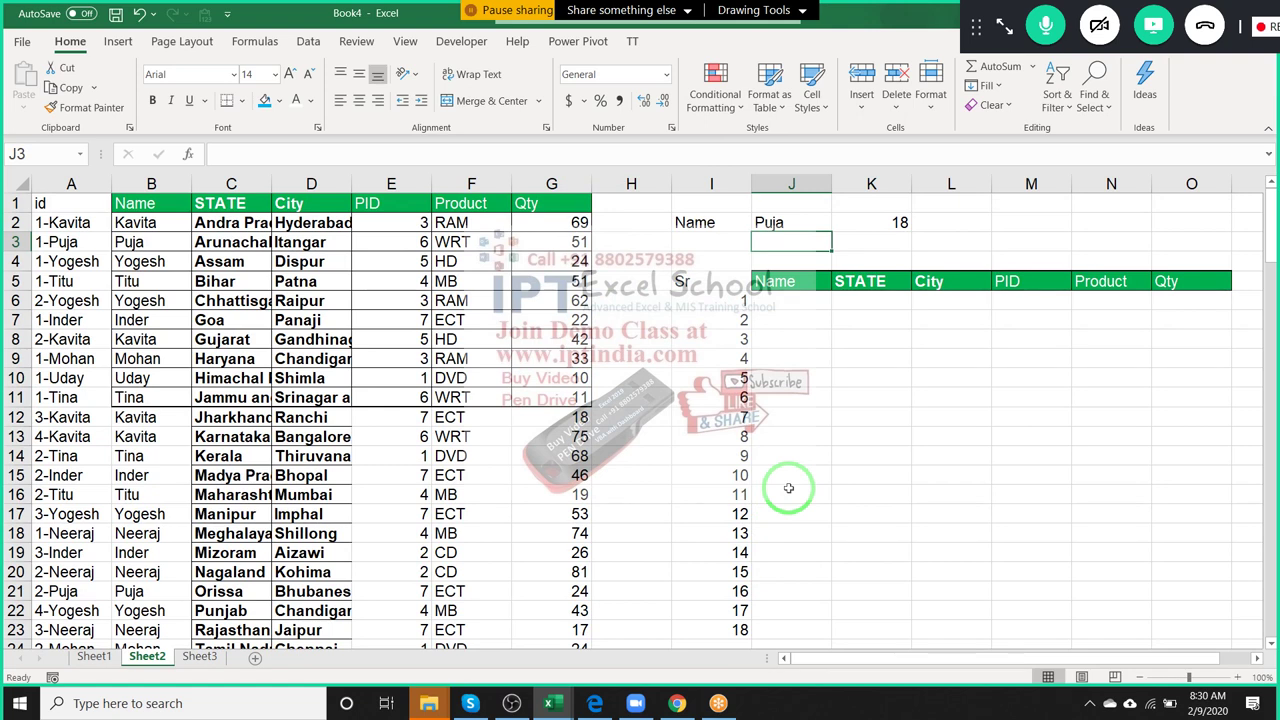
# In J6 start a VLOOKUP keyed on I6&"-"&J2 over columns A:G.
pyautogui.click(794, 302)
pyautogui.write('=vl')
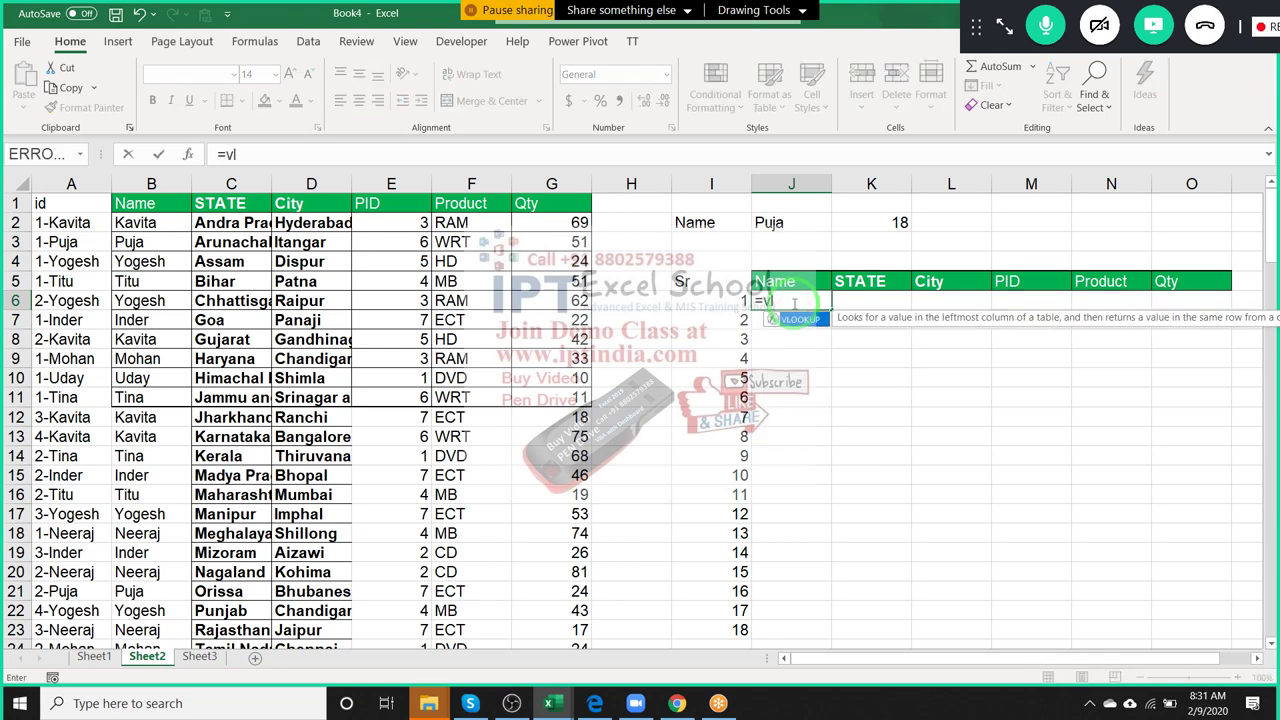
pyautogui.press('Tab')
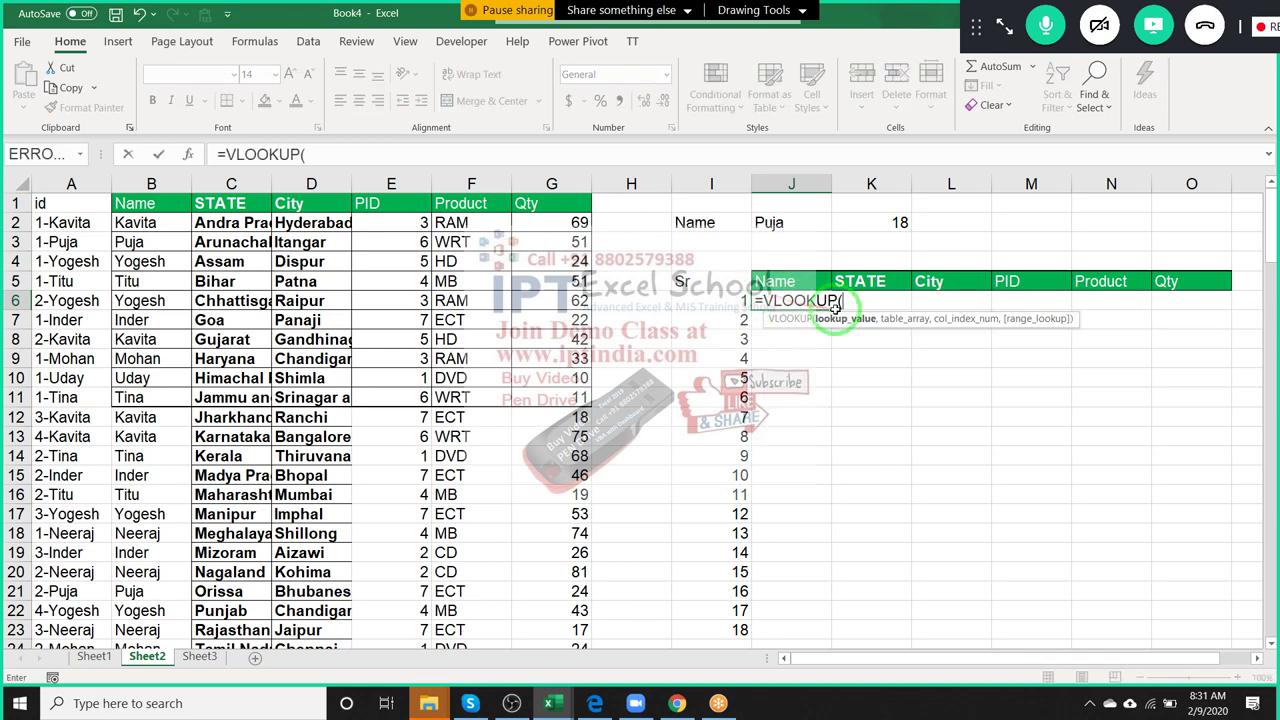
pyautogui.moveTo(790, 302); pyautogui.dragTo(165, 222)
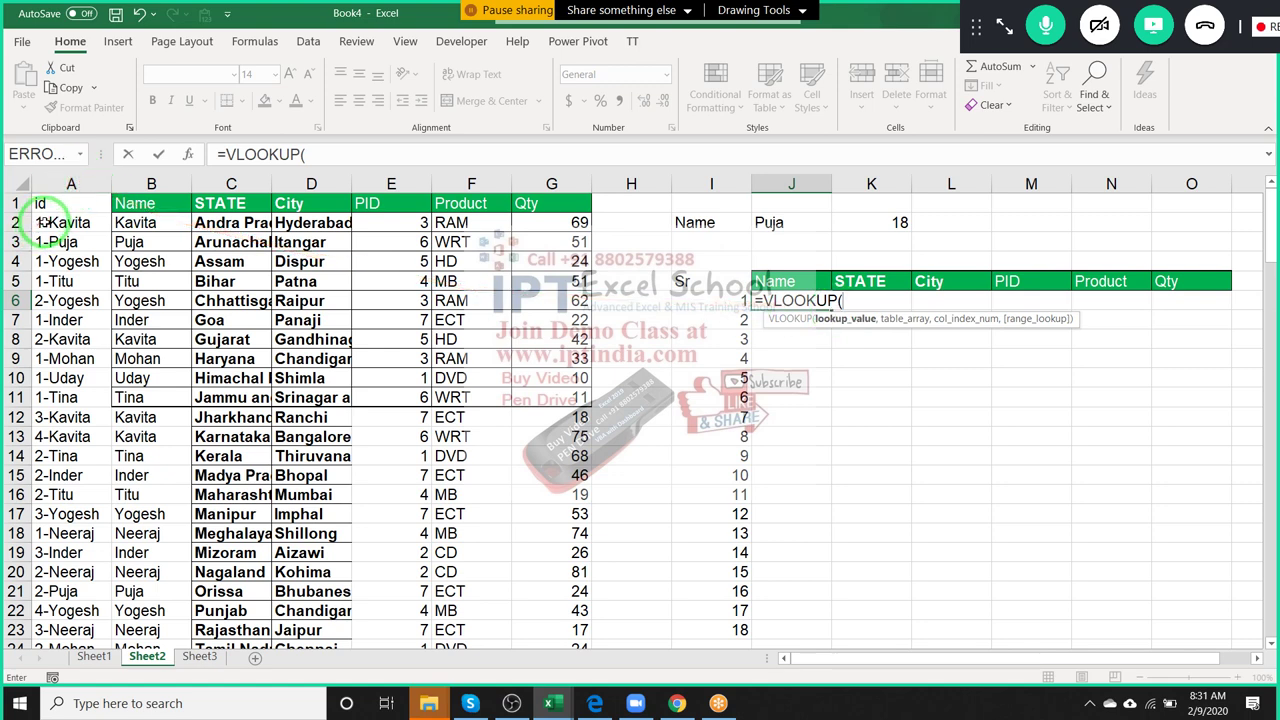
pyautogui.click(724, 300)
pyautogui.write('&"')
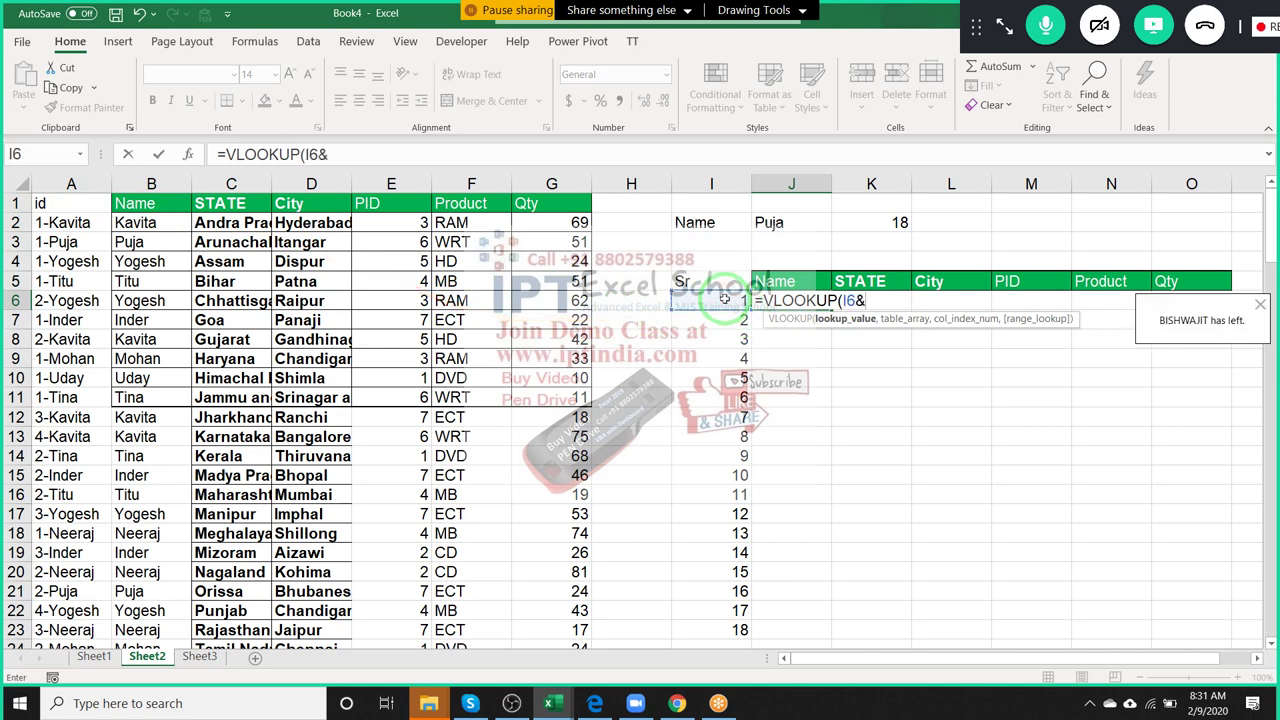
pyautogui.write('-"&')
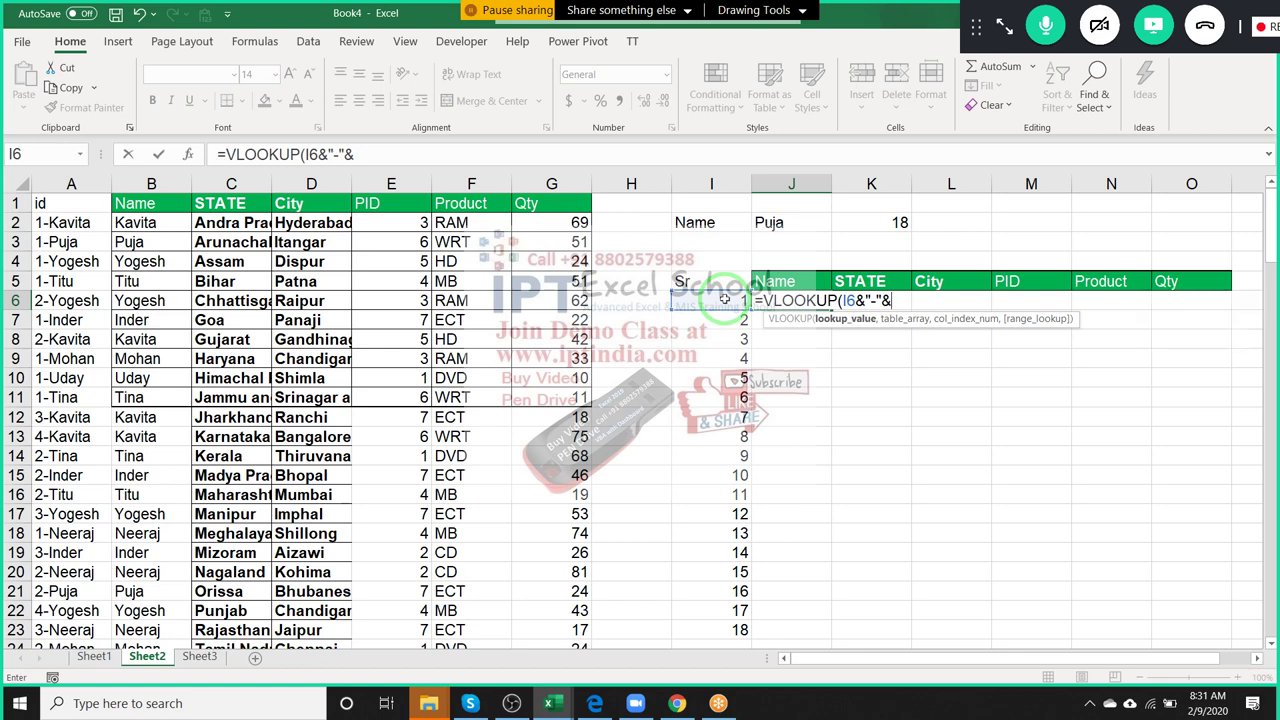
pyautogui.click(776, 222)
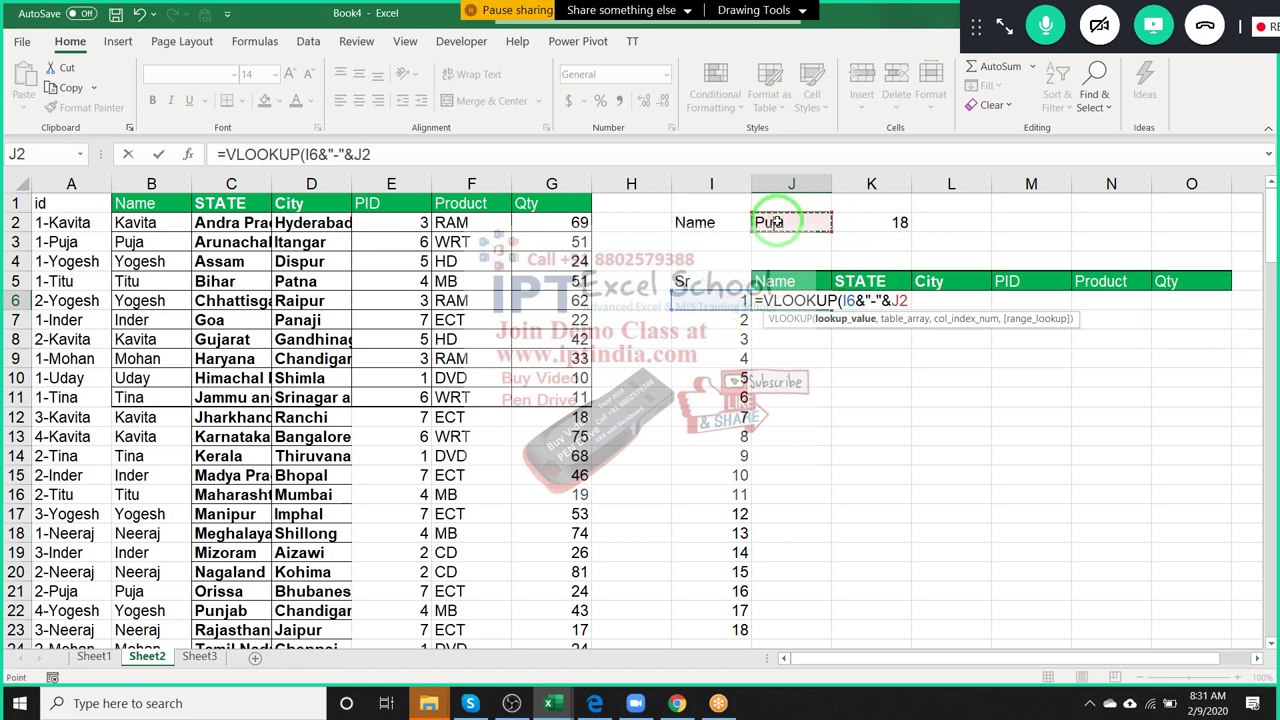
pyautogui.write(',')
pyautogui.moveTo(800, 228); pyautogui.dragTo(512, 256)
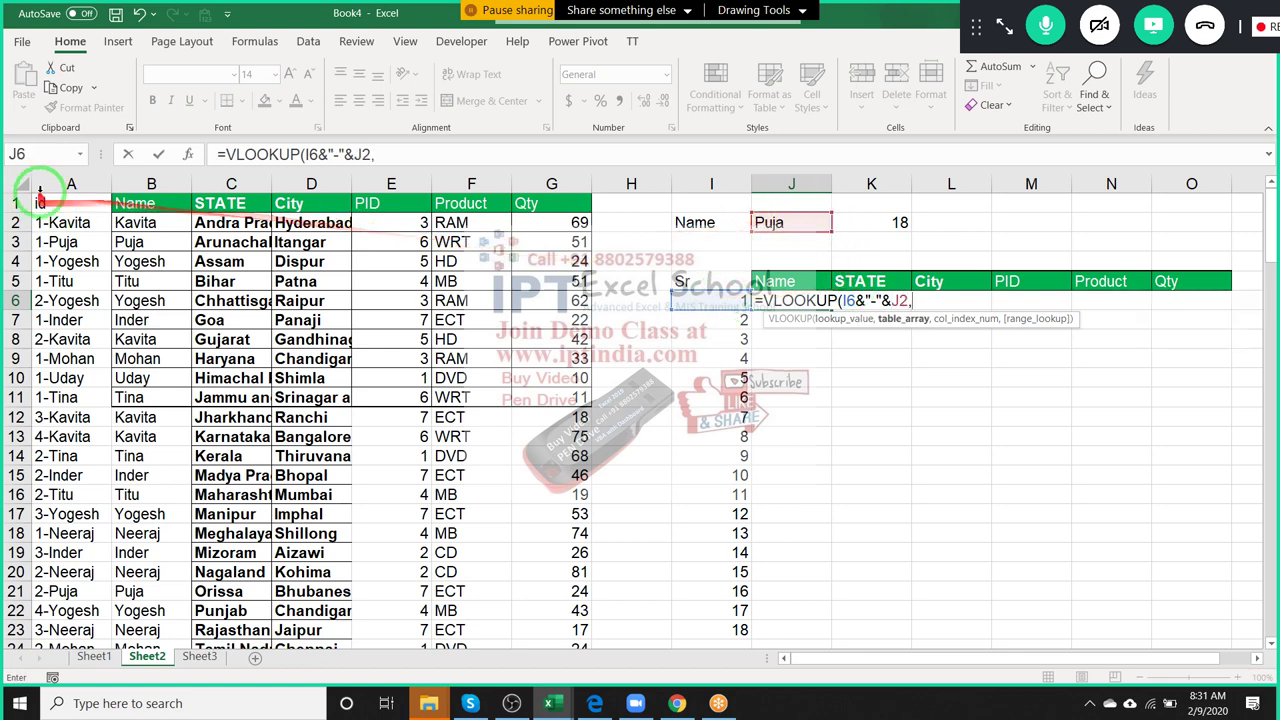
pyautogui.moveTo(38, 184); pyautogui.dragTo(531, 203)
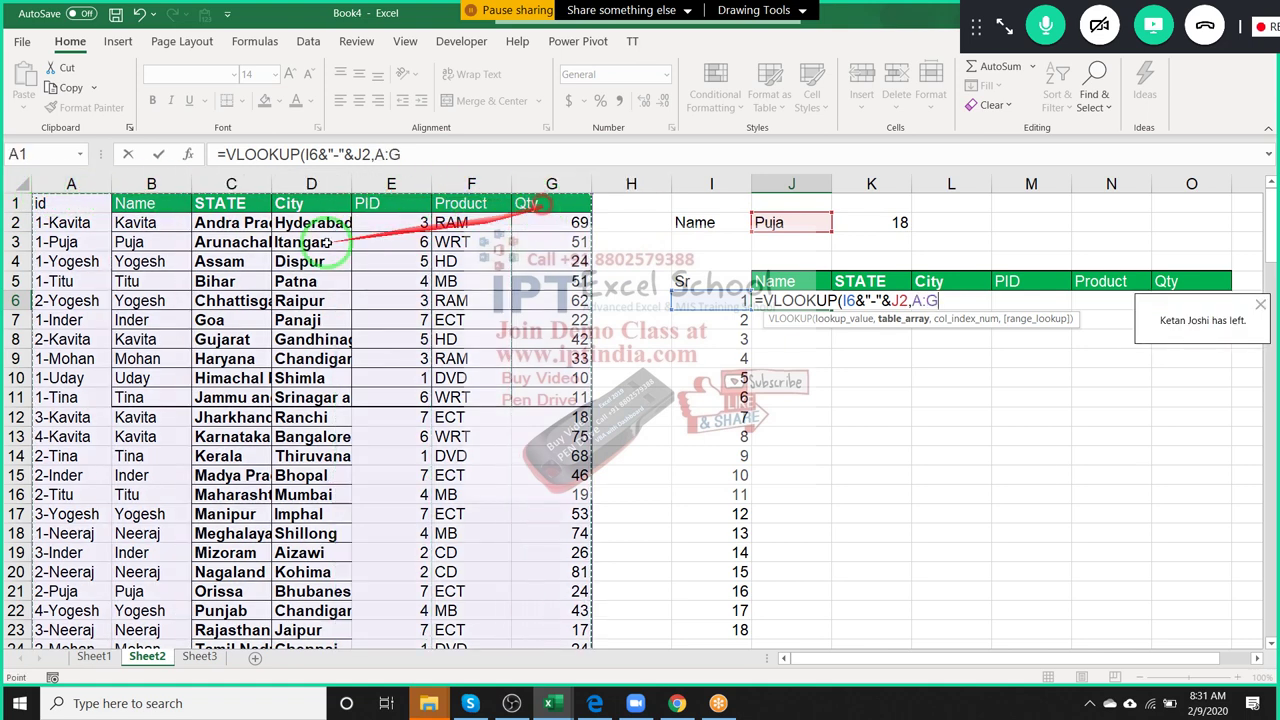
pyautogui.write(',')
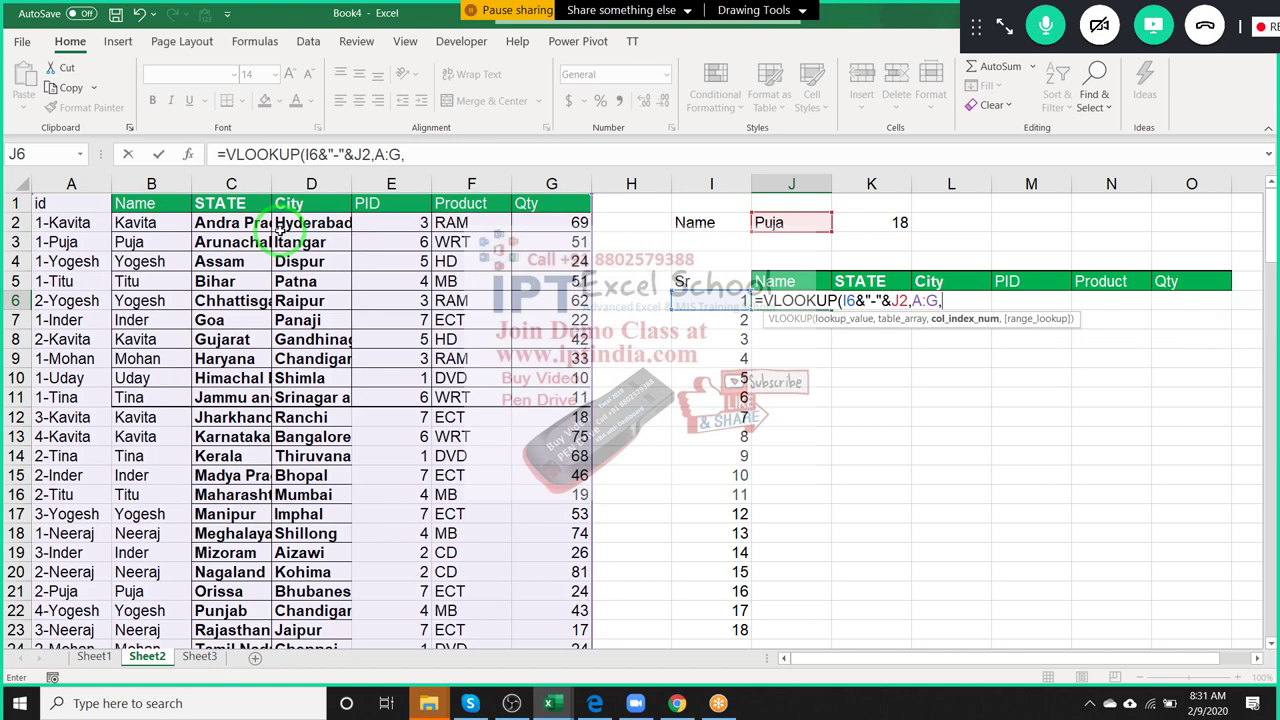
# Complete the lookup with MATCH(J5,A1:G1,0) as column index and exact match, showing Puja.
pyautogui.write('ma')
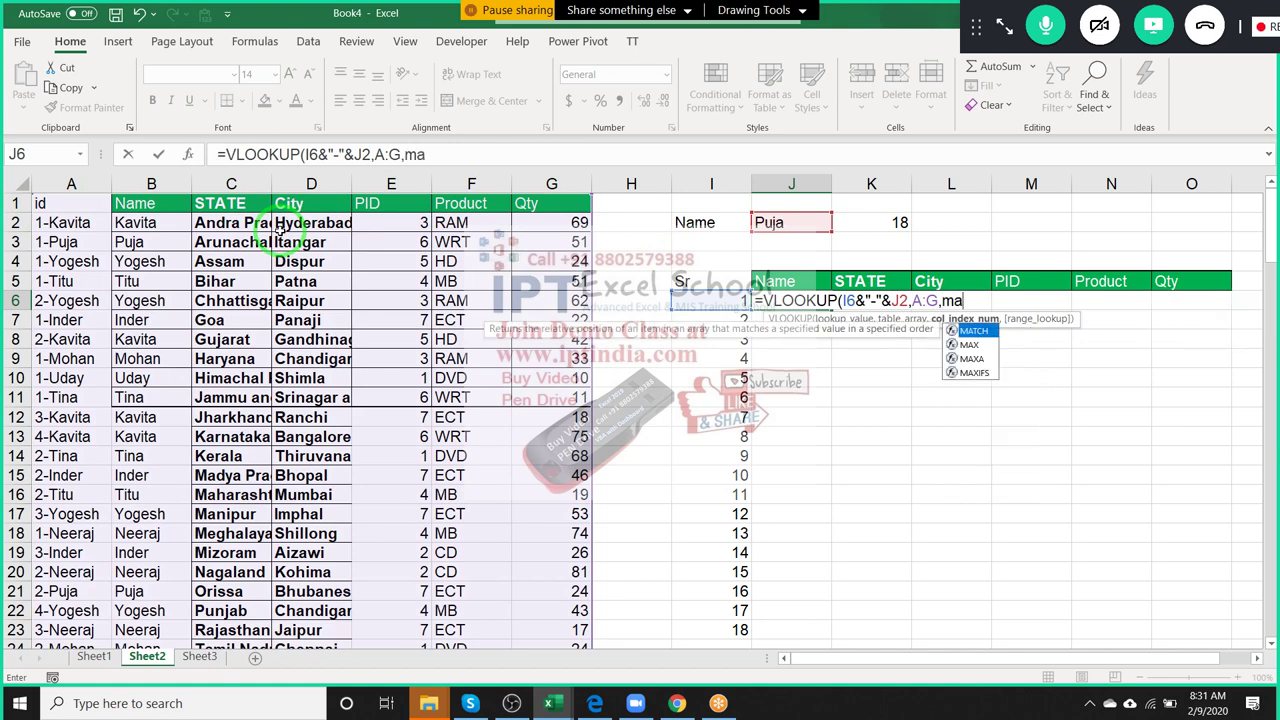
pyautogui.write('t')
pyautogui.press('Tab')
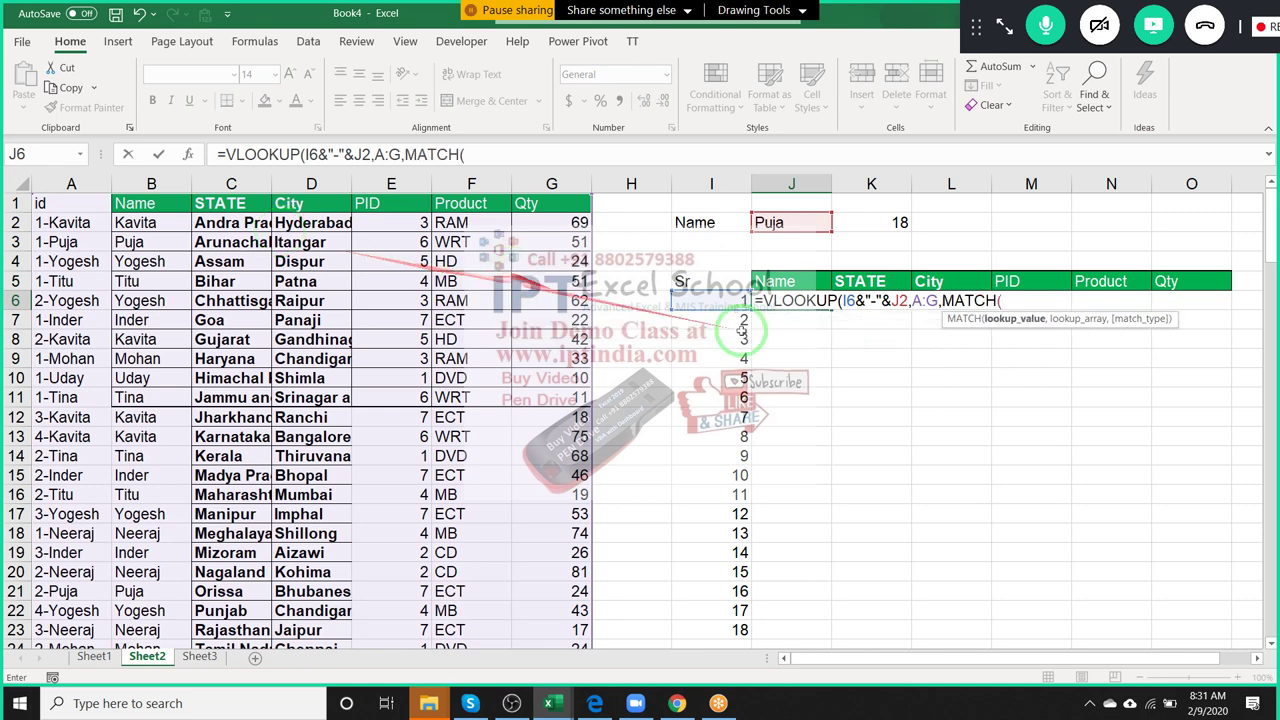
pyautogui.click(770, 281)
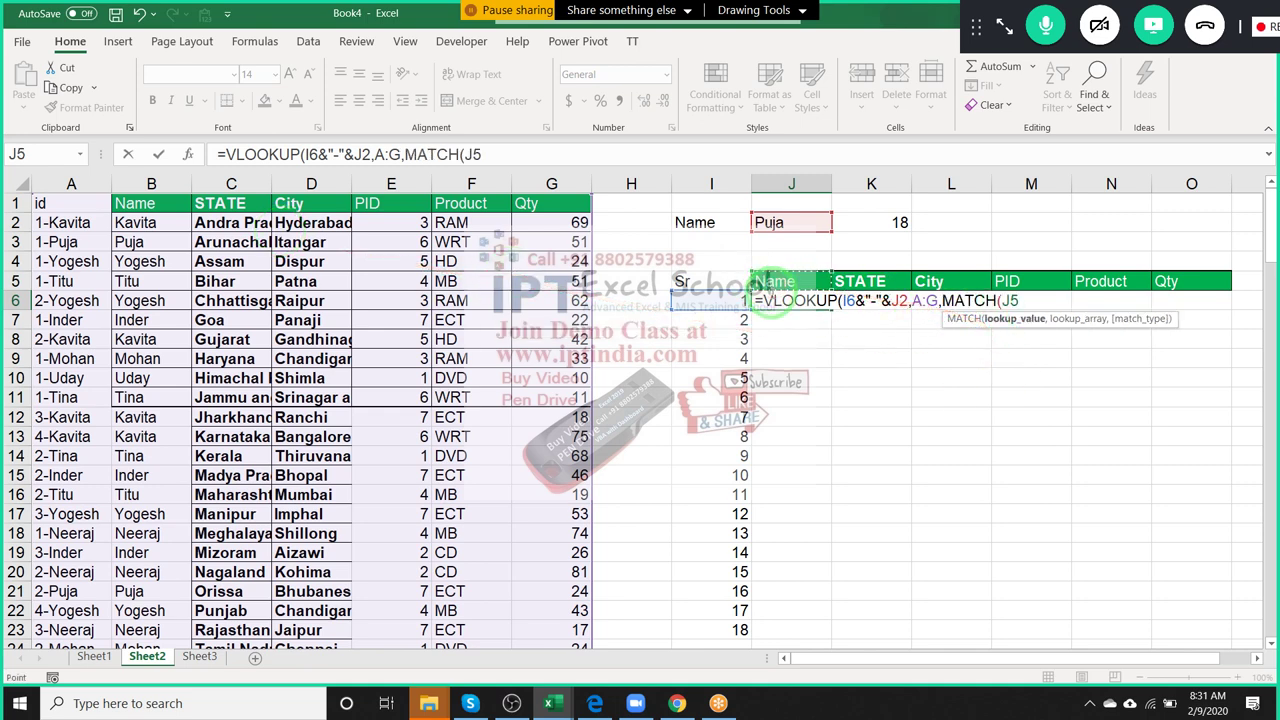
pyautogui.write(',')
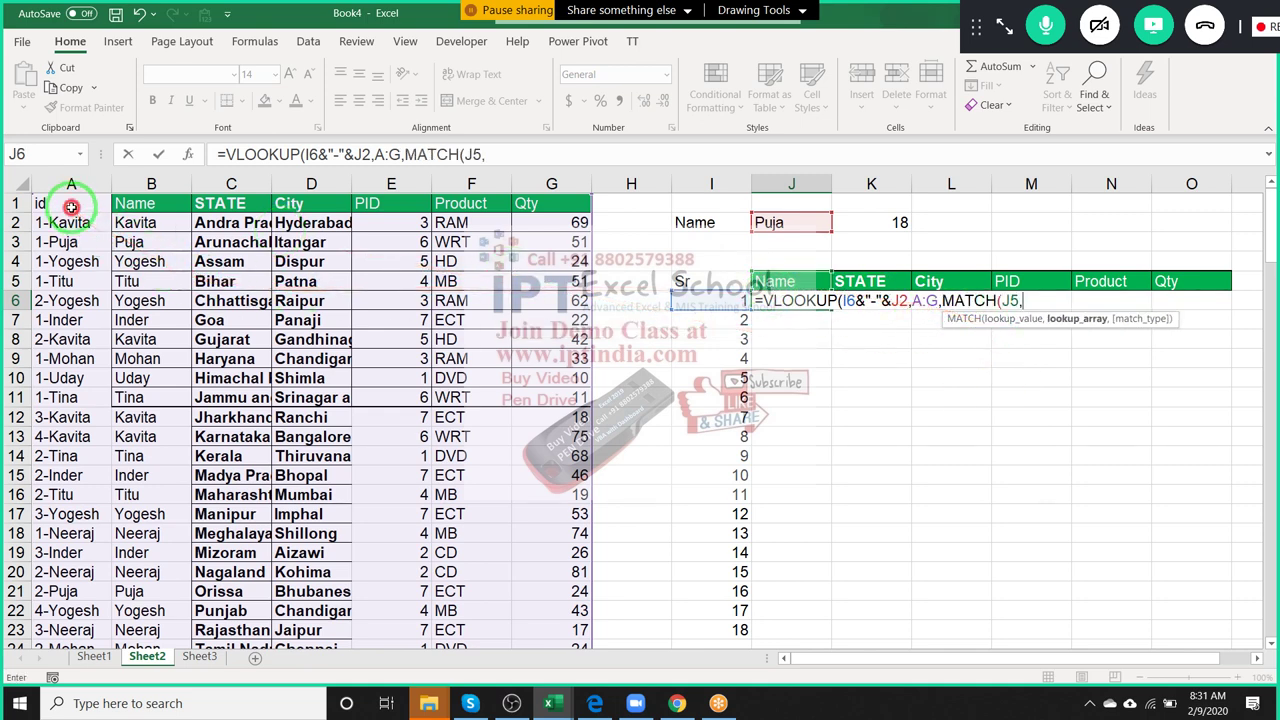
pyautogui.moveTo(69, 204); pyautogui.dragTo(551, 186)
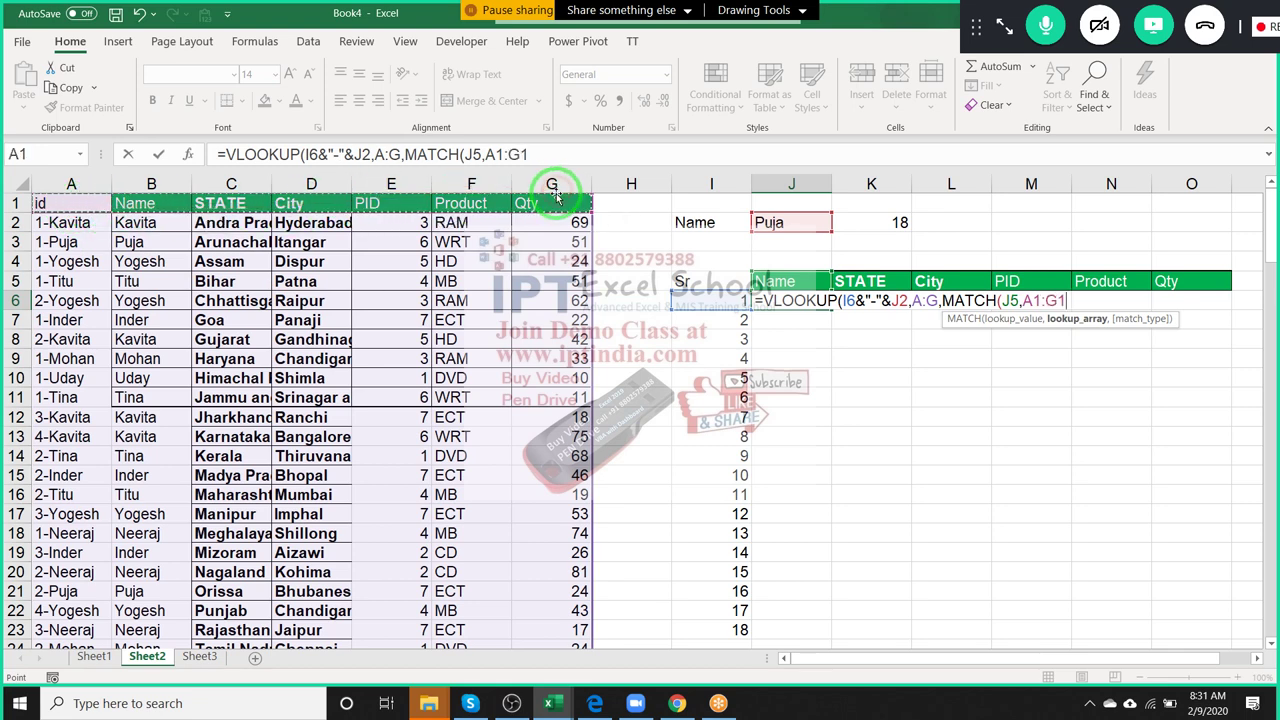
pyautogui.write(',0')
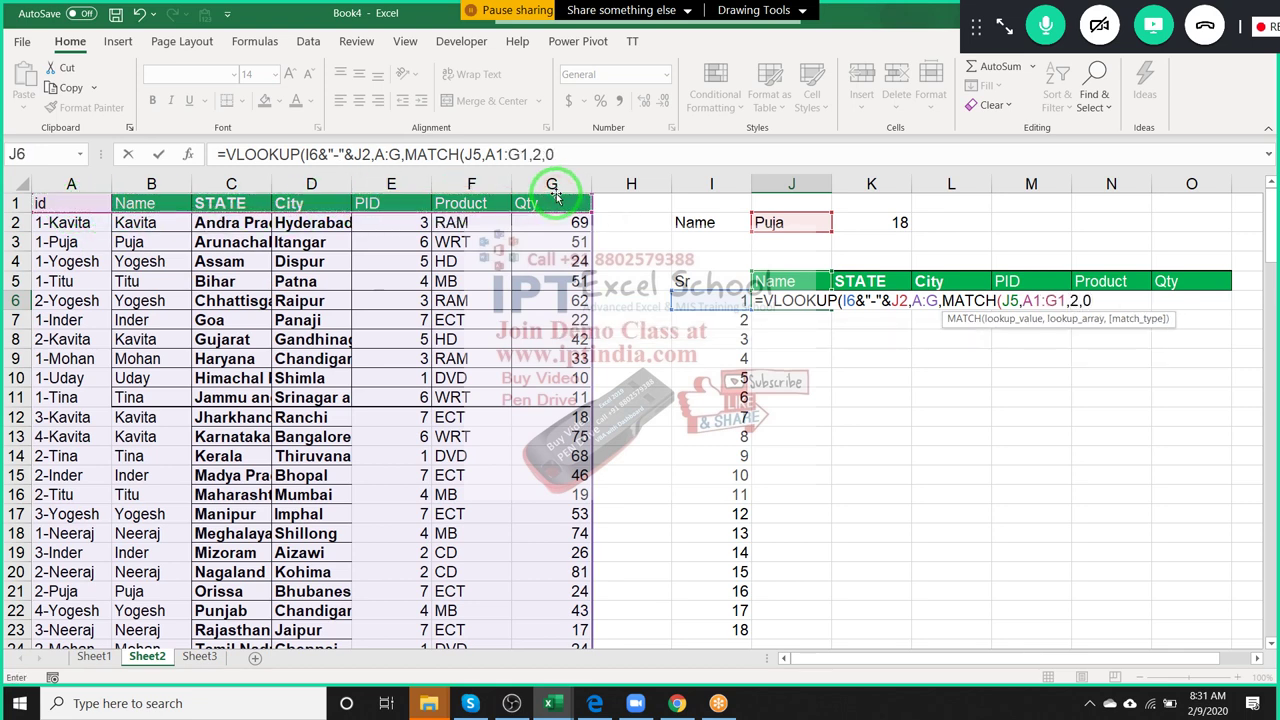
pyautogui.press('BackSpace')
pyautogui.press('BackSpace')
pyautogui.write('1')
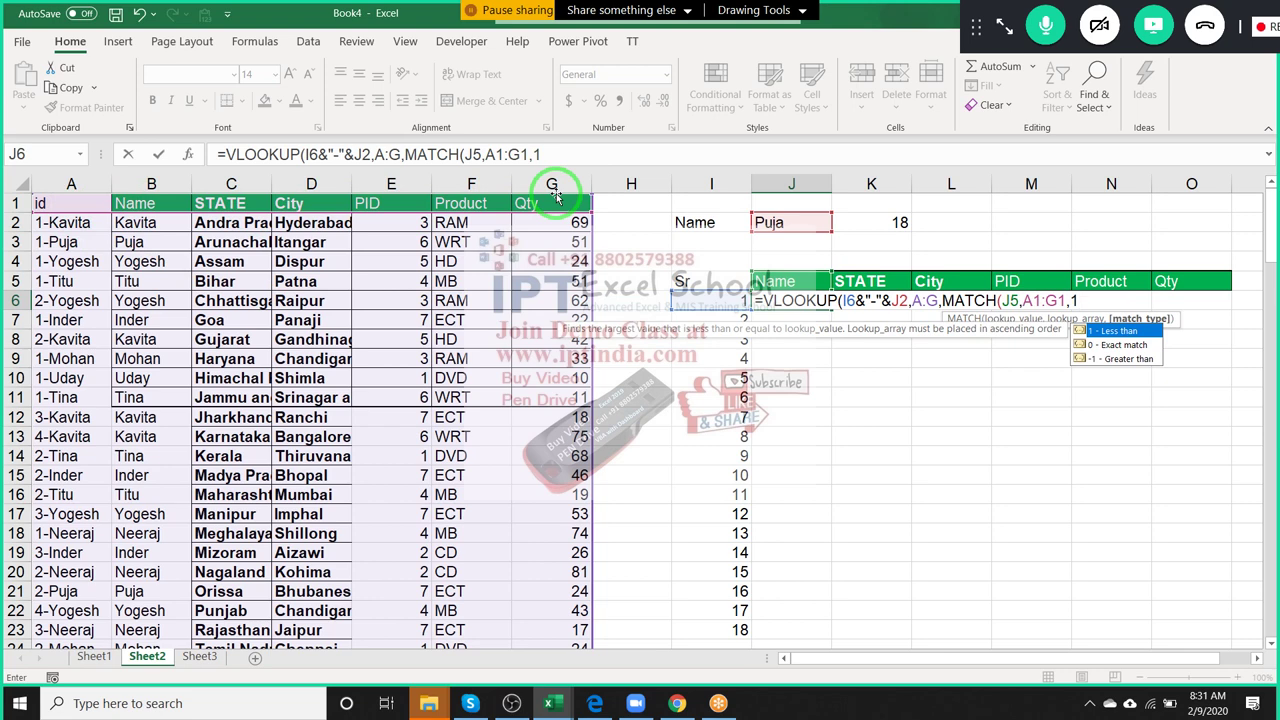
pyautogui.write(')')
pyautogui.press('BackSpace')
pyautogui.press('BackSpace')
pyautogui.write('0)')
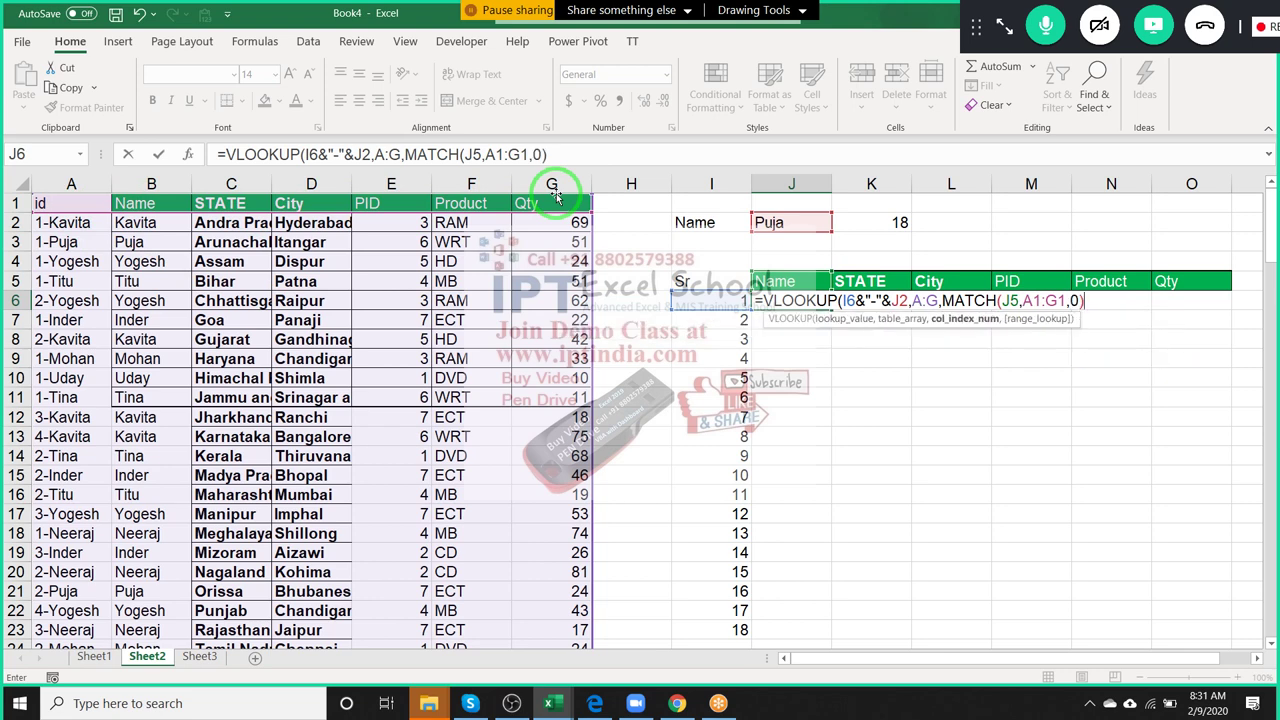
pyautogui.write(',0')
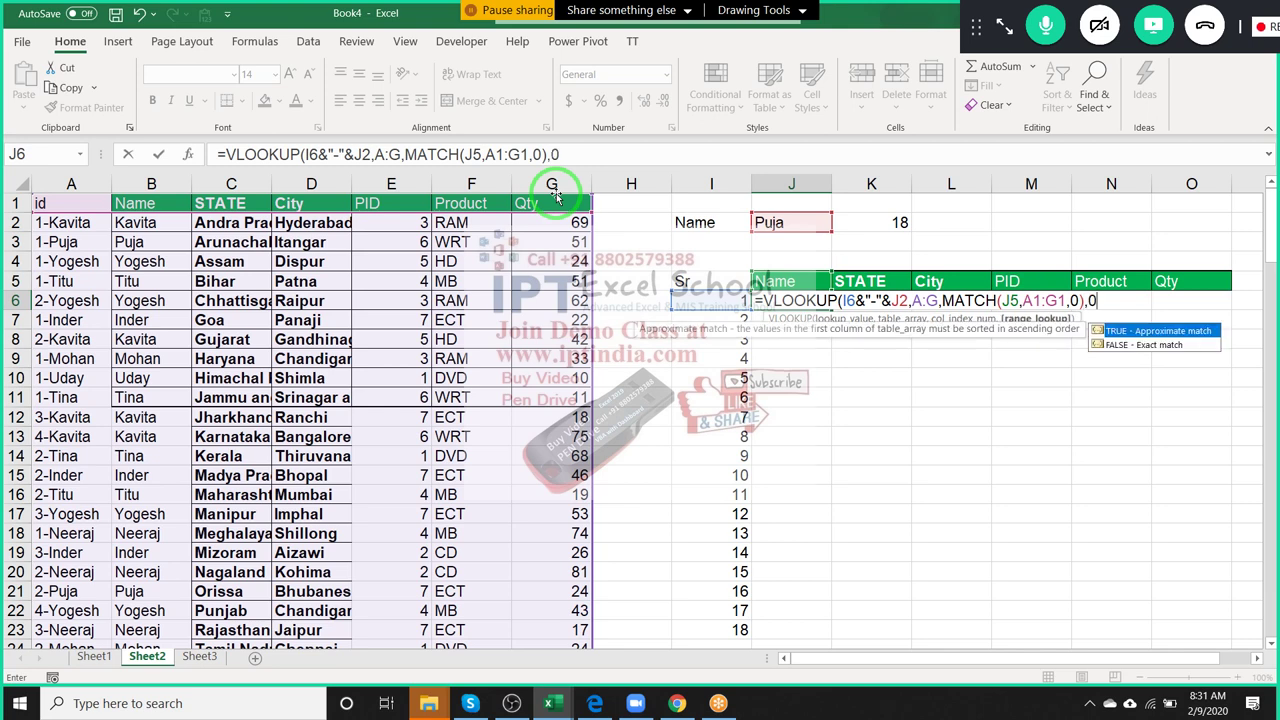
pyautogui.write(')')
pyautogui.press('Return')
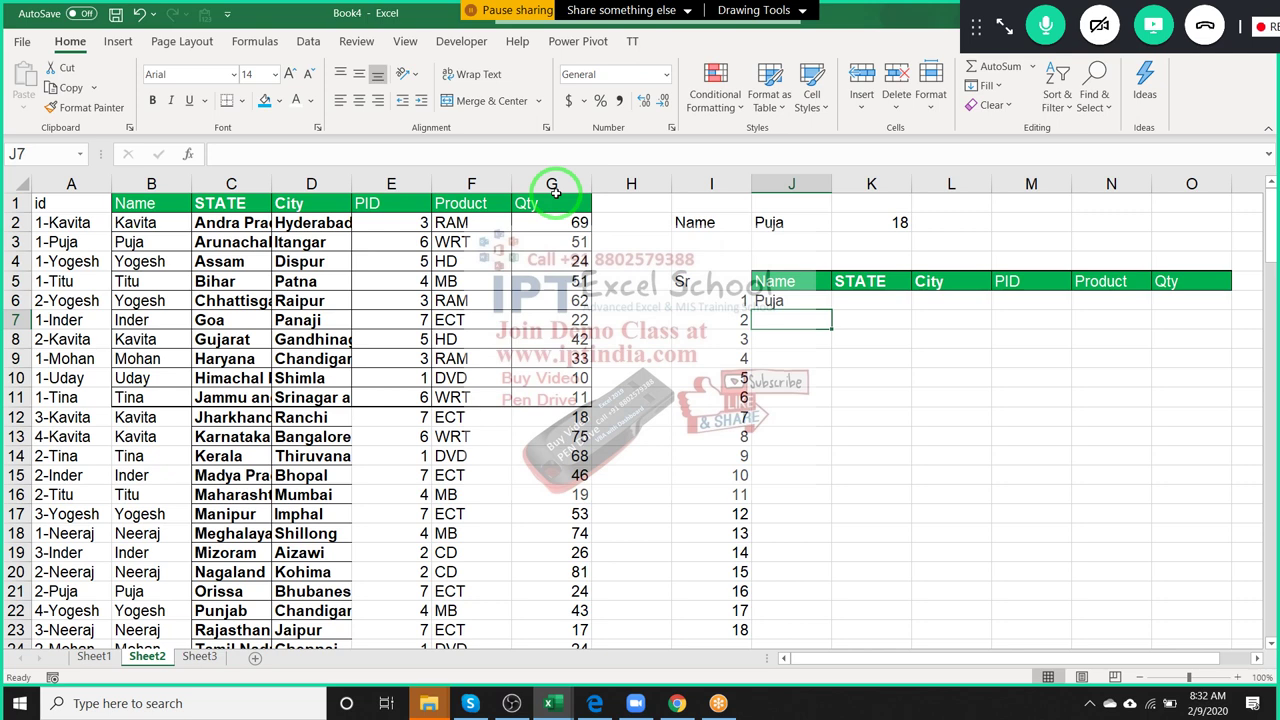
# Replace $K$2 in I7's serial formula with COUNTIF($B:$B,$J$2).
pyautogui.click(862, 223)
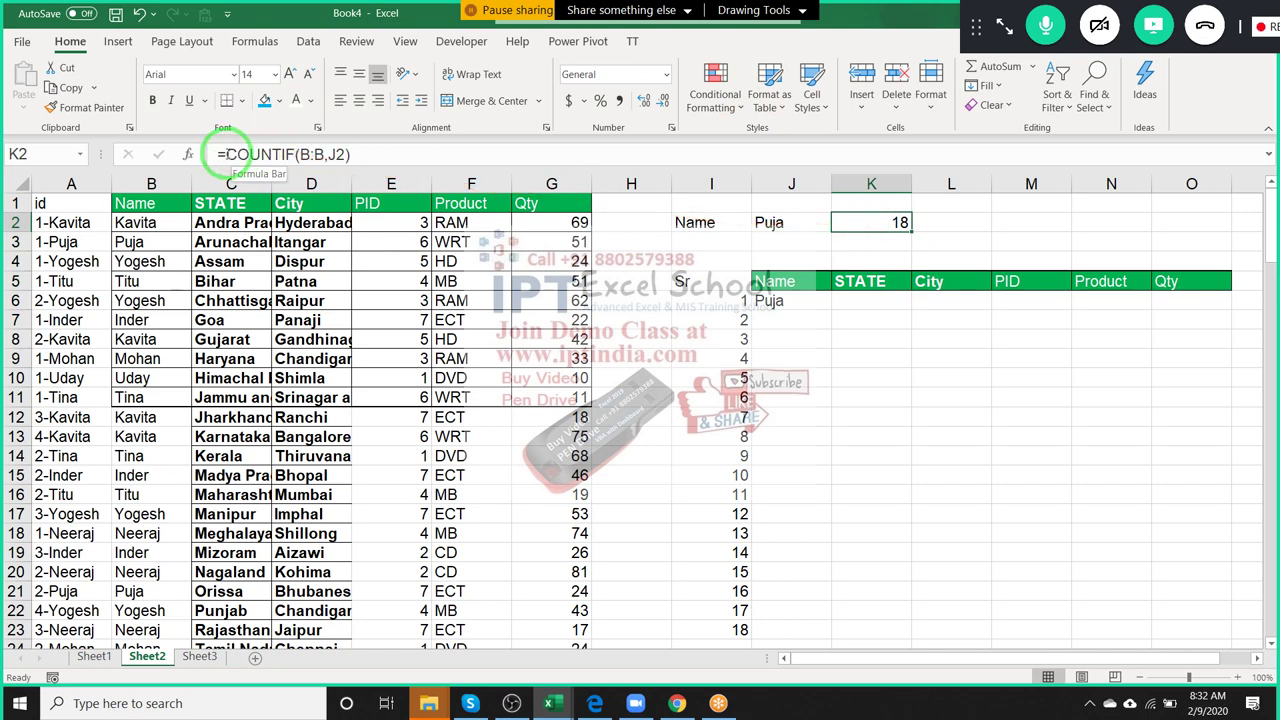
pyautogui.moveTo(226, 154); pyautogui.dragTo(345, 154)
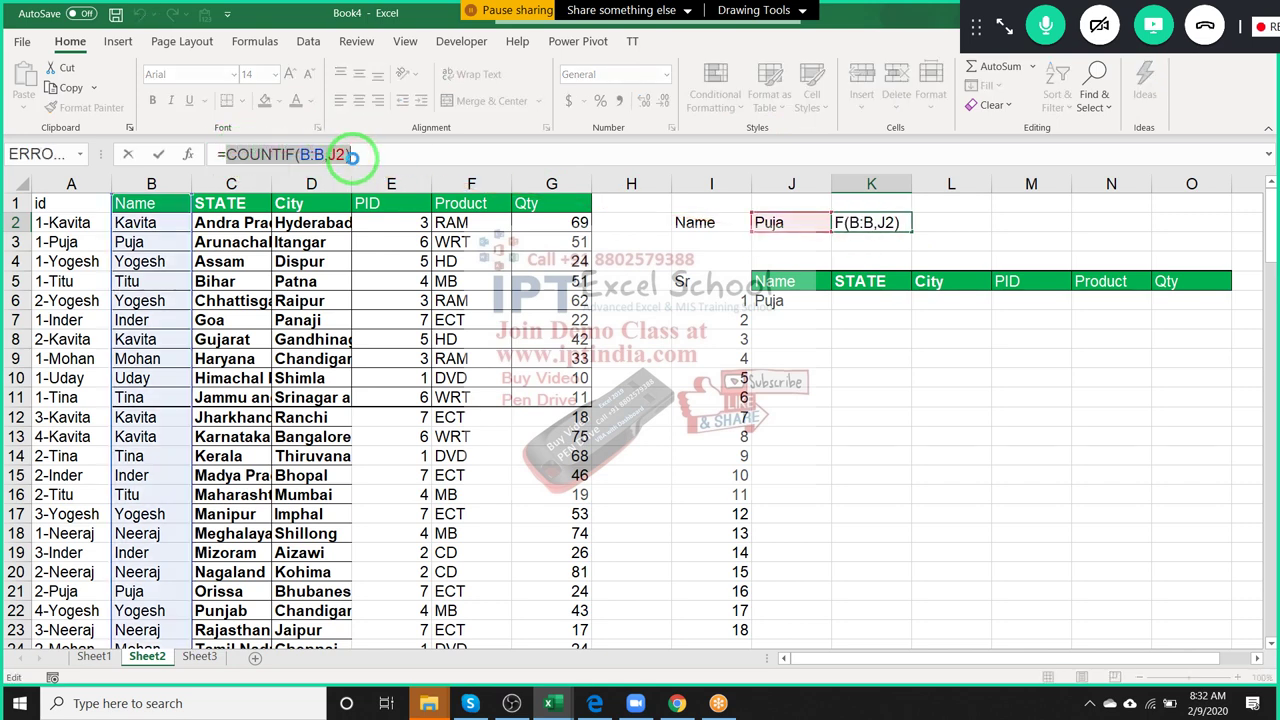
pyautogui.press('Escape')
pyautogui.click(711, 320)
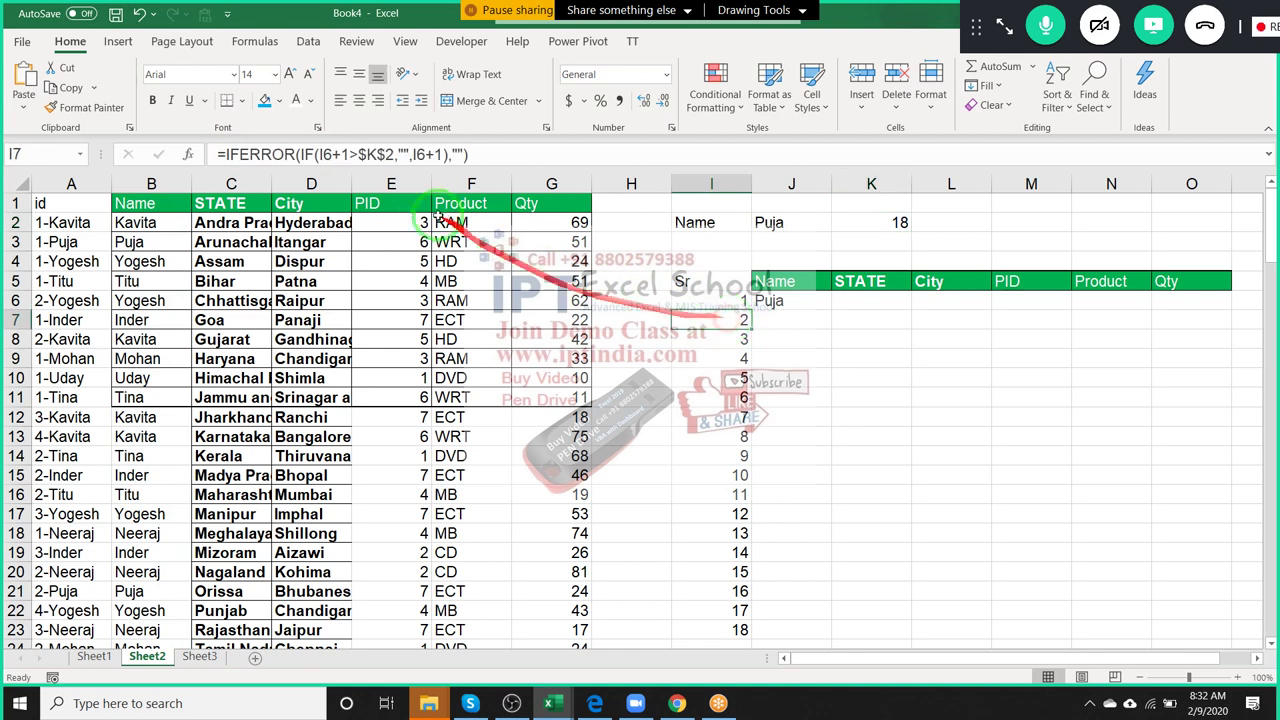
pyautogui.moveTo(358, 155); pyautogui.dragTo(394, 155)
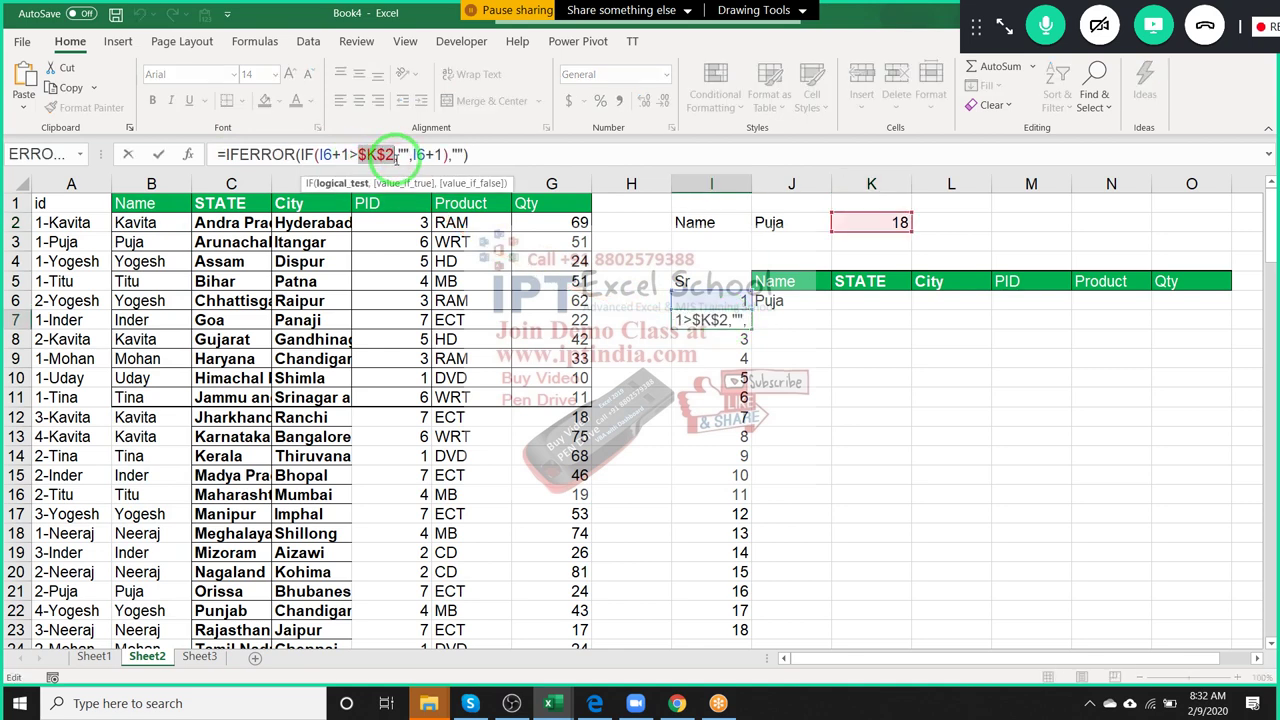
pyautogui.write('COUNTIF(B:B,J2)')
pyautogui.click(460, 155)
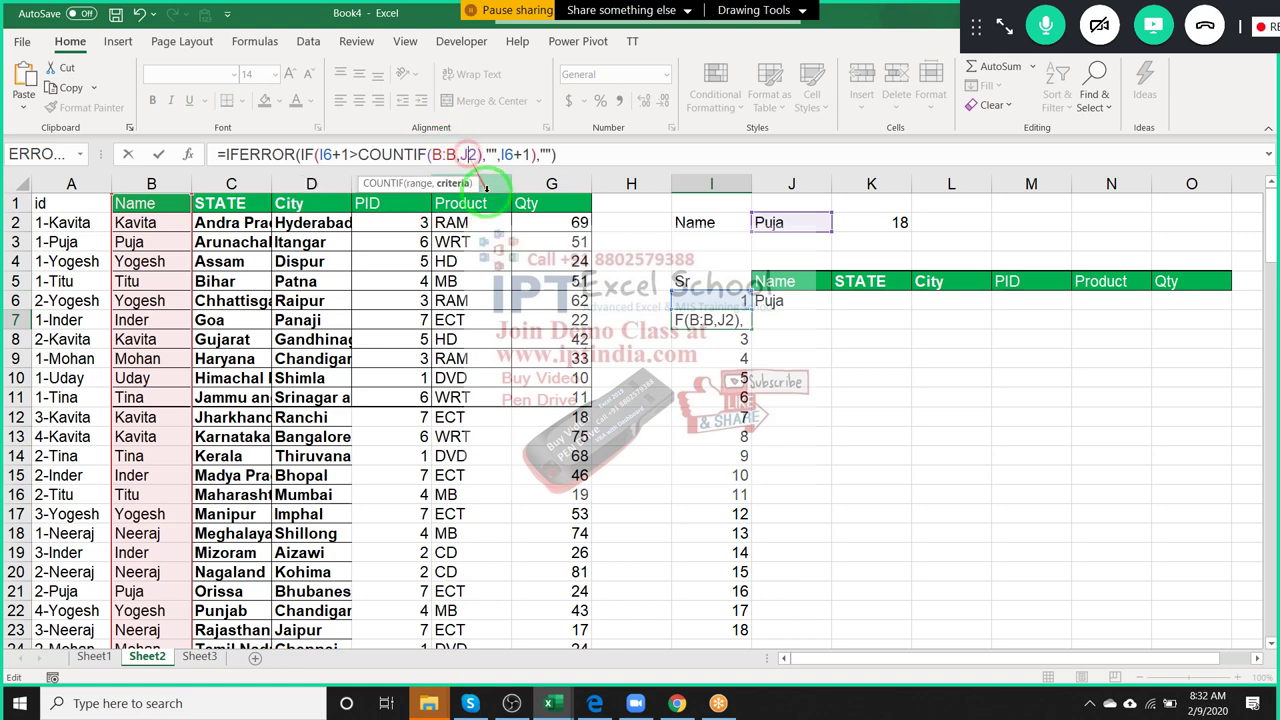
pyautogui.press('F4')
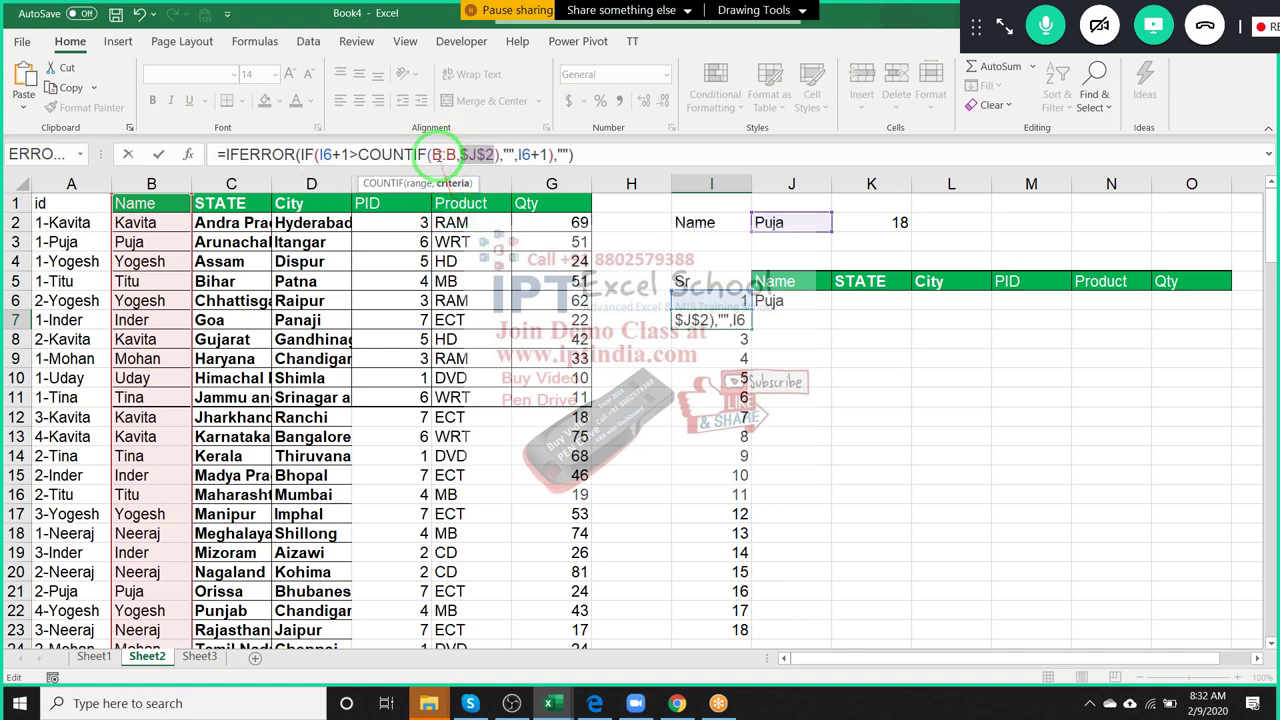
pyautogui.click(442, 155)
pyautogui.press('F4')
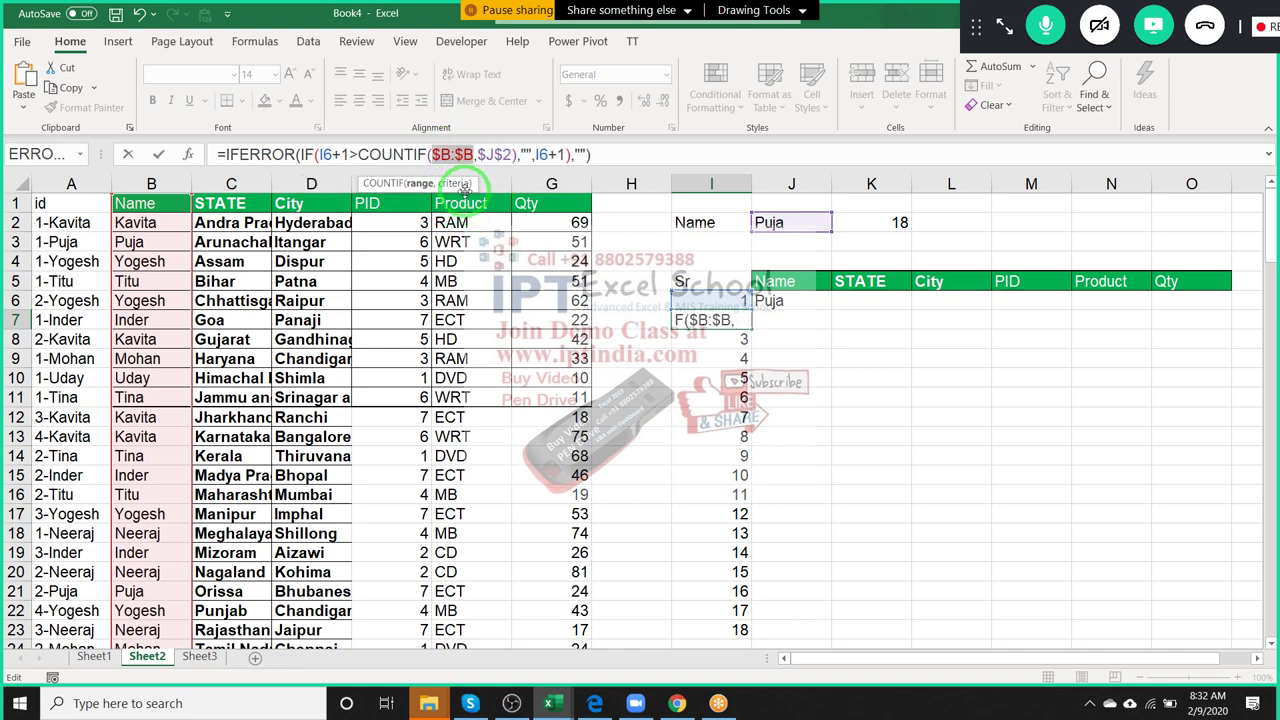
pyautogui.press('Return')
# Fill the serial formula down column I, numbering Puja's records 1 to 18.
pyautogui.press('Up')
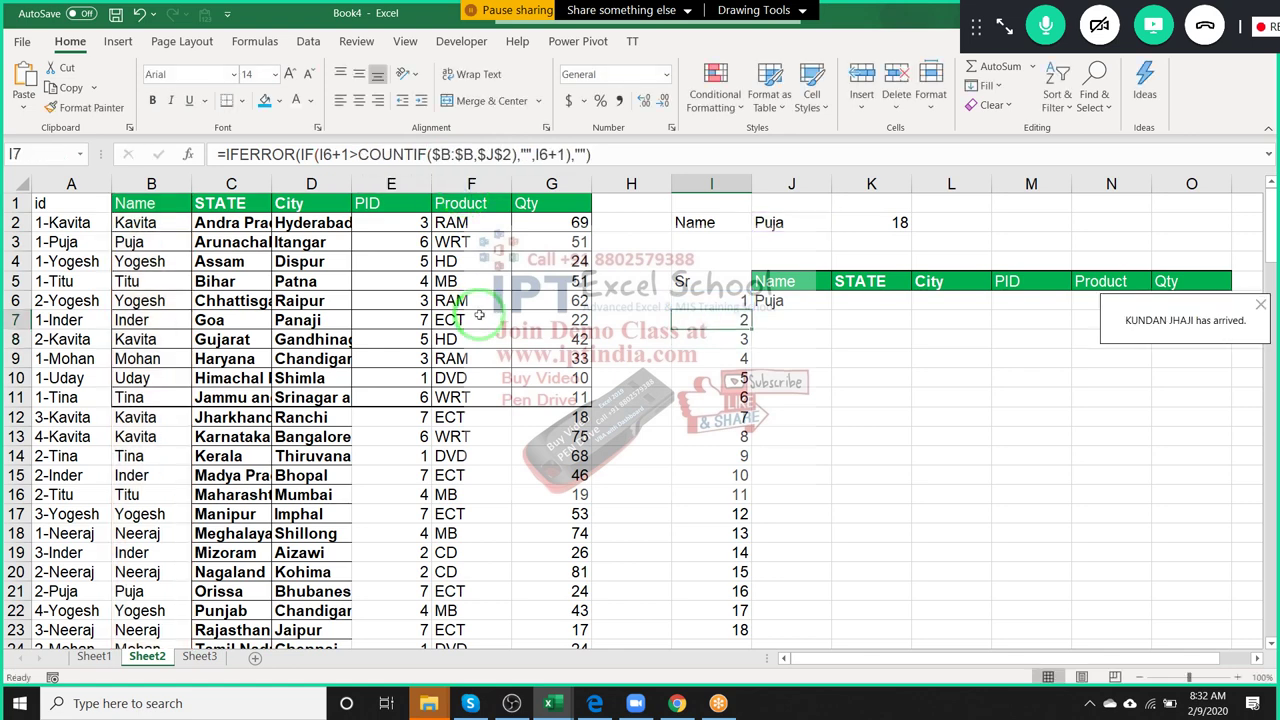
pyautogui.moveTo(470, 320); pyautogui.dragTo(575, 290)
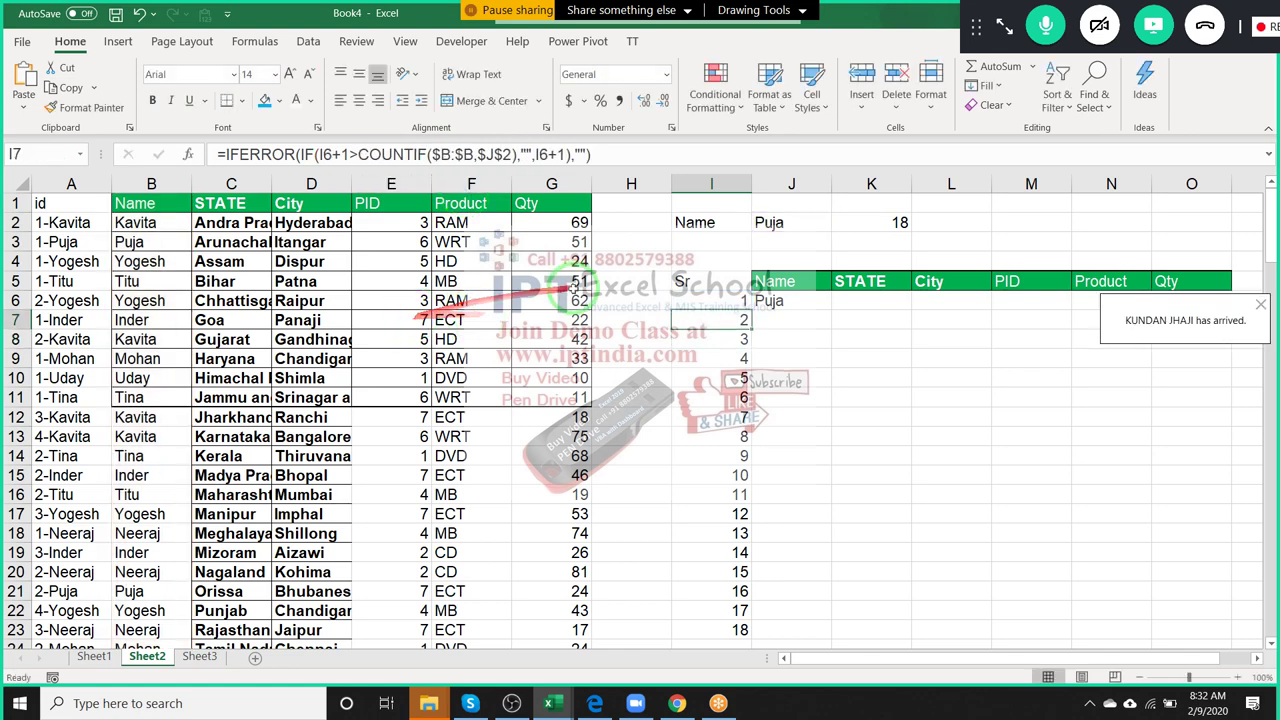
pyautogui.doubleClick(751, 326)
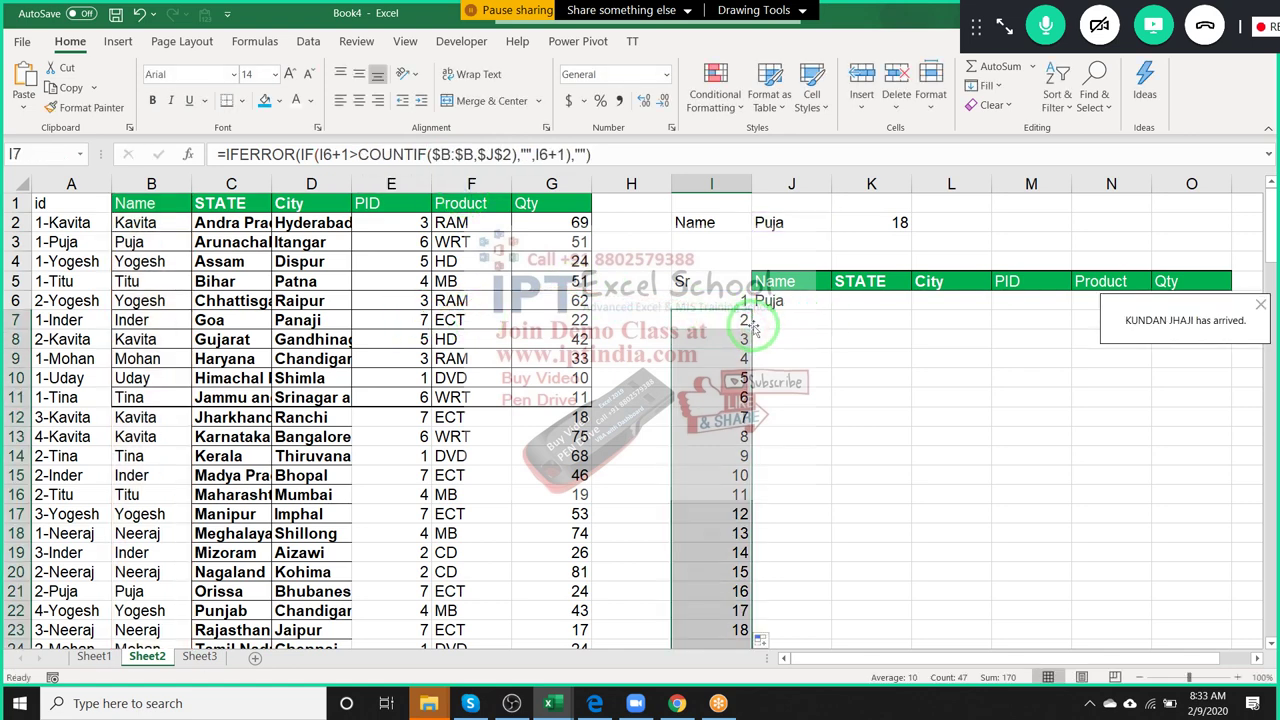
pyautogui.click(870, 220)
pyautogui.press('Delete')
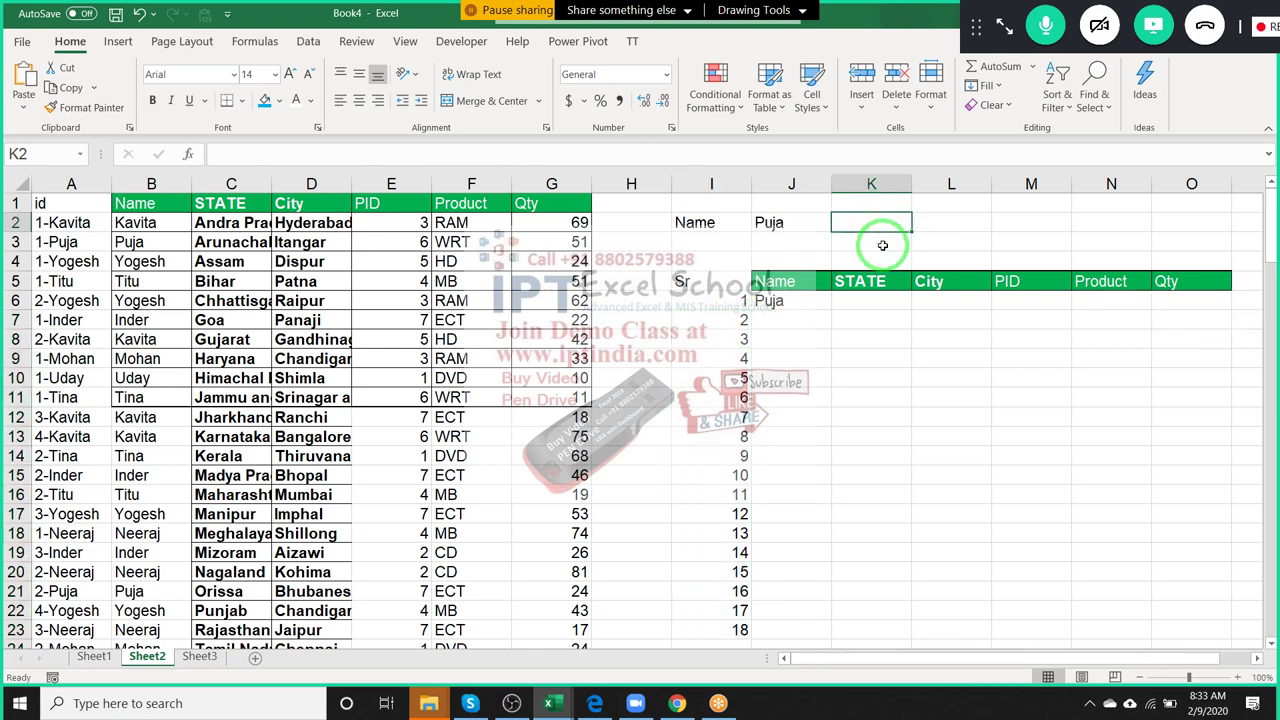
pyautogui.hotkey('ctrl', 'z')
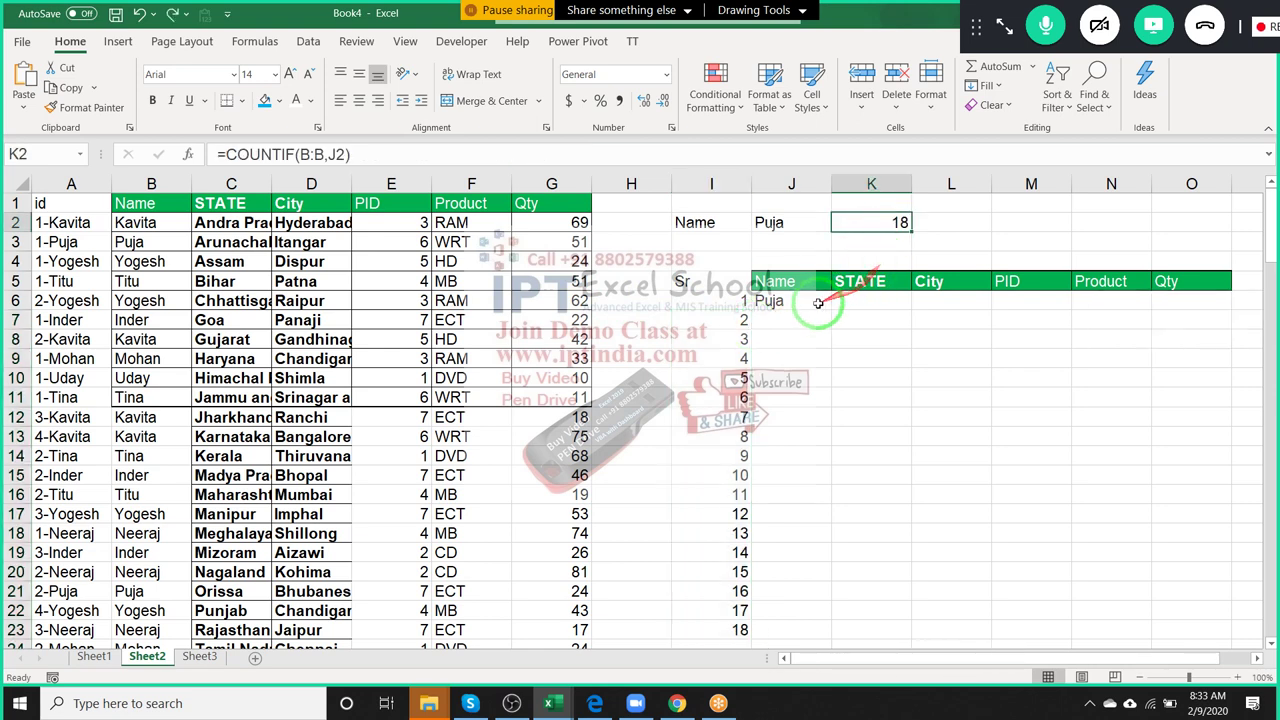
pyautogui.click(805, 301)
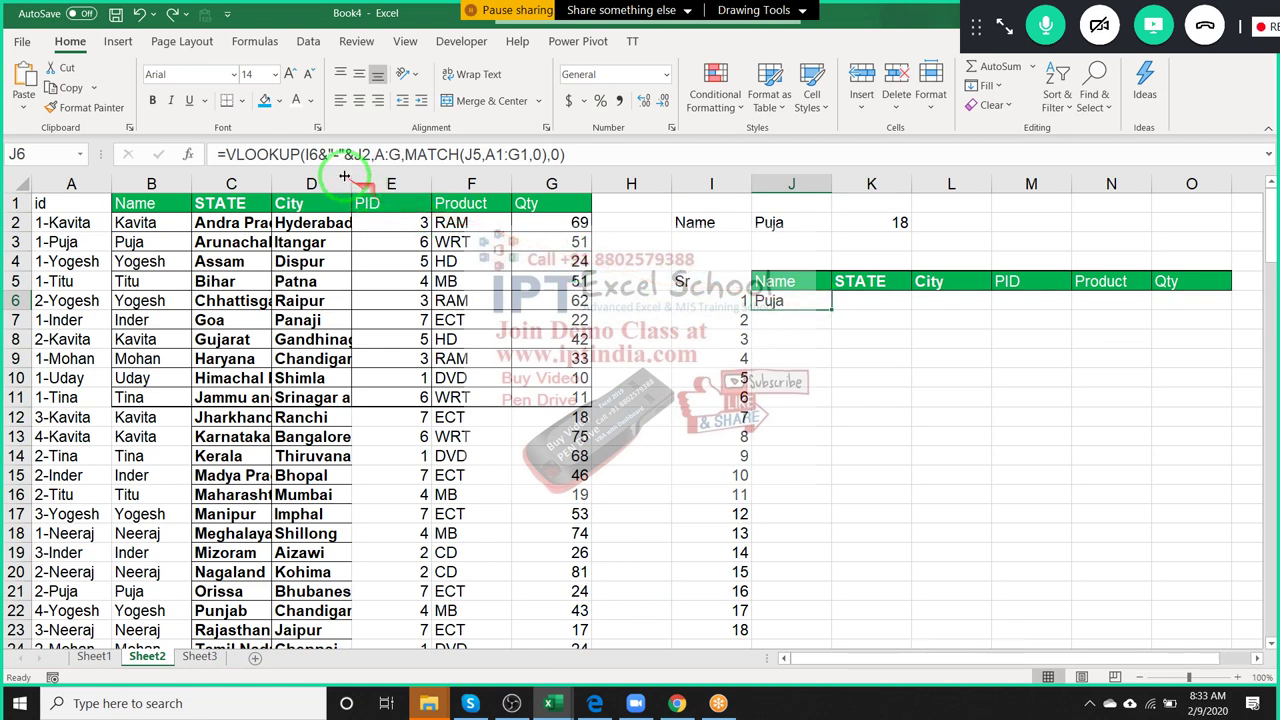
# Anchor the J2, A:G, J5 and A1:G1 references in J6's lookup formula.
pyautogui.click(308, 154)
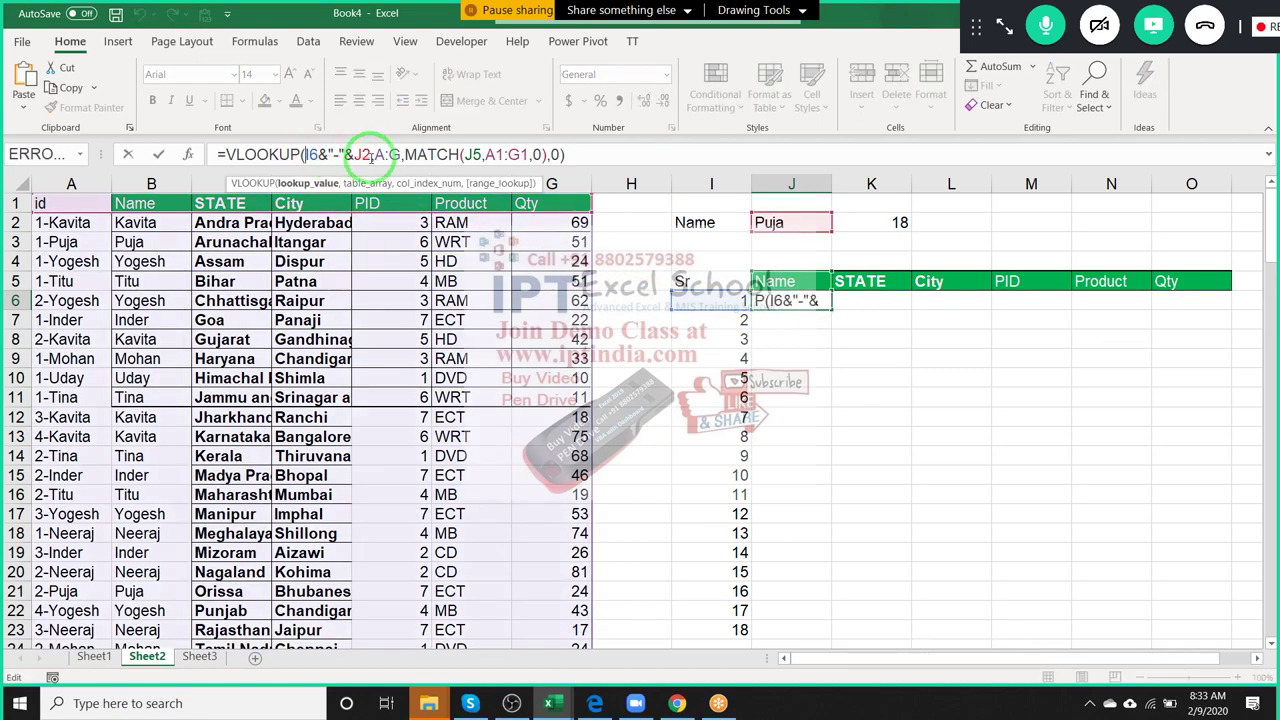
pyautogui.write('$')
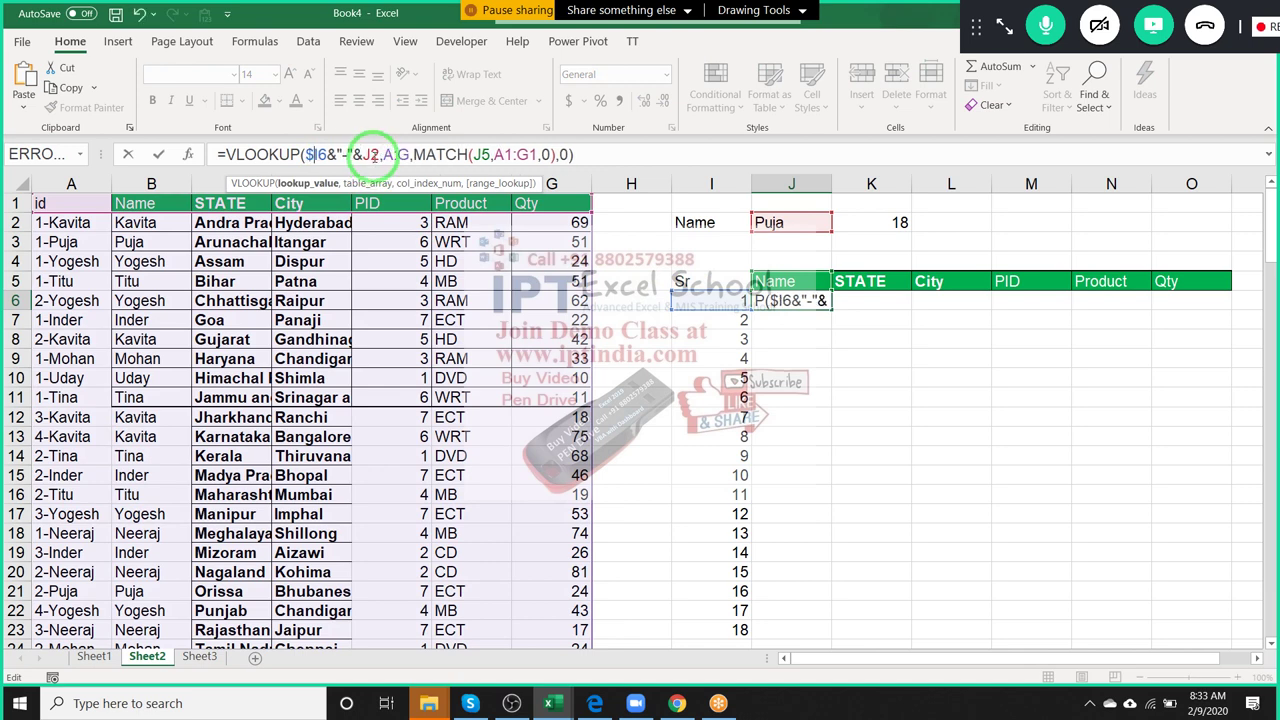
pyautogui.click(370, 155)
pyautogui.press('F4')
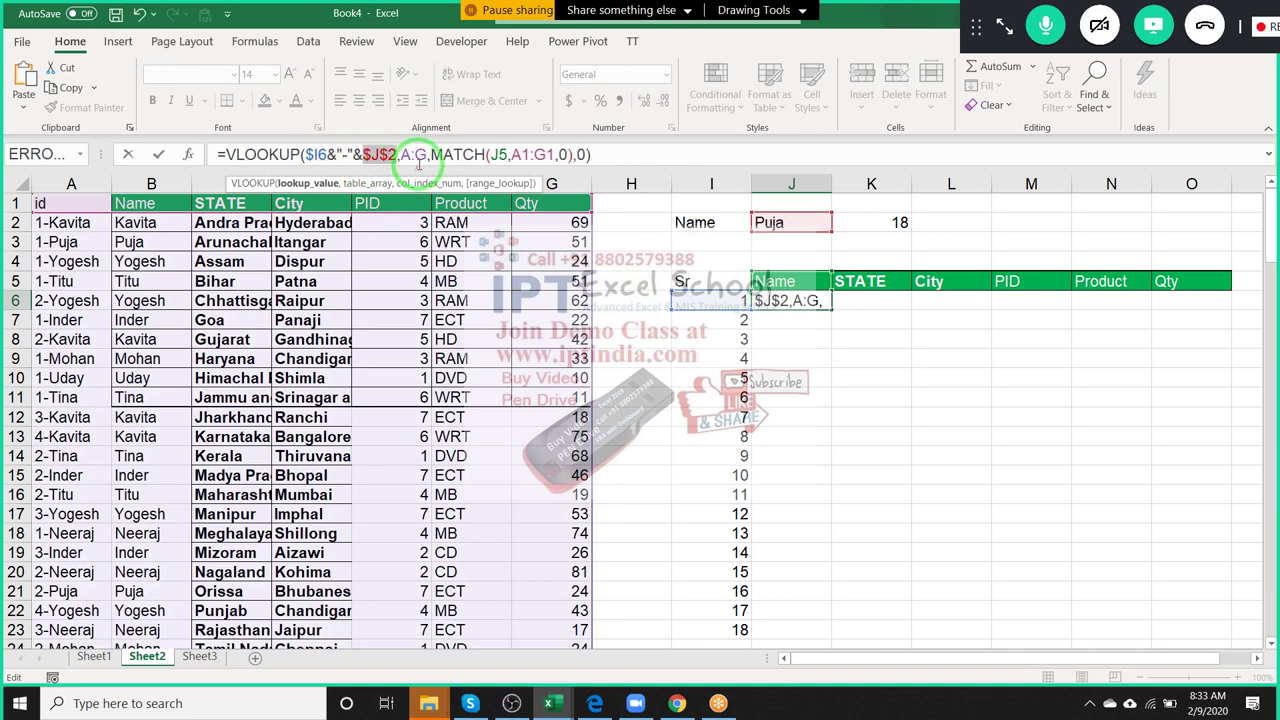
pyautogui.click(413, 155)
pyautogui.press('F4')
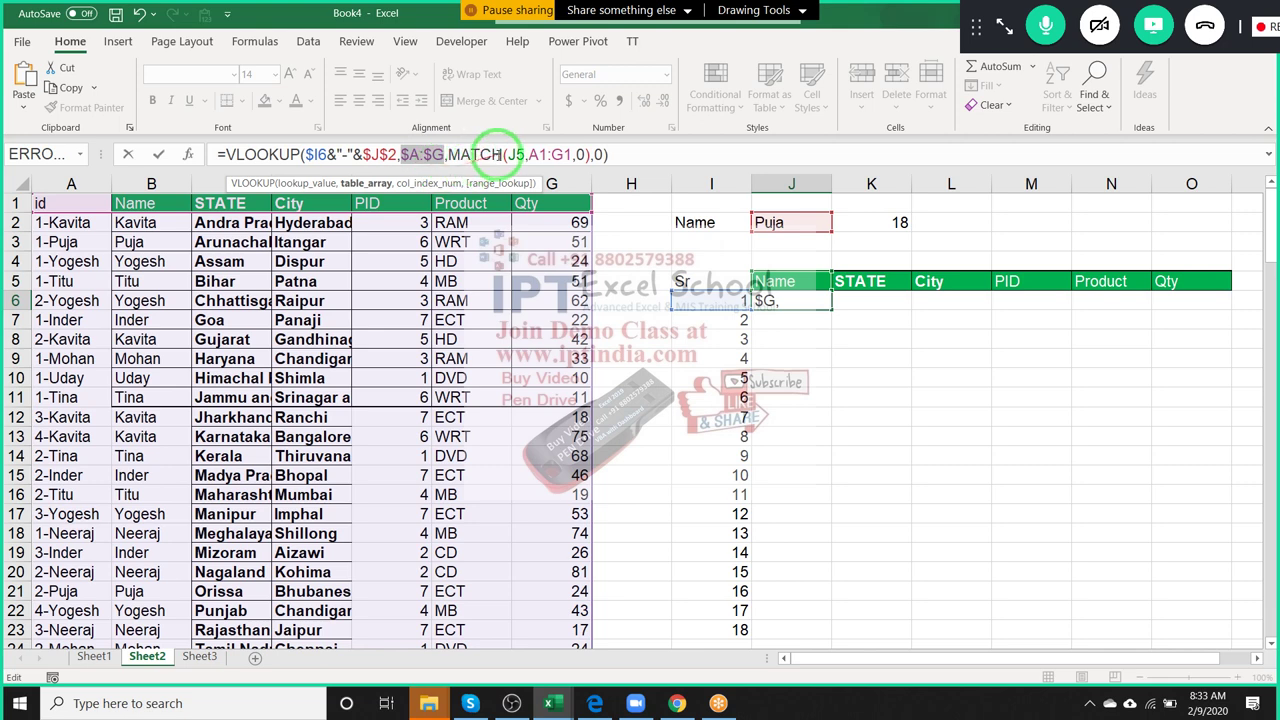
pyautogui.click(520, 155)
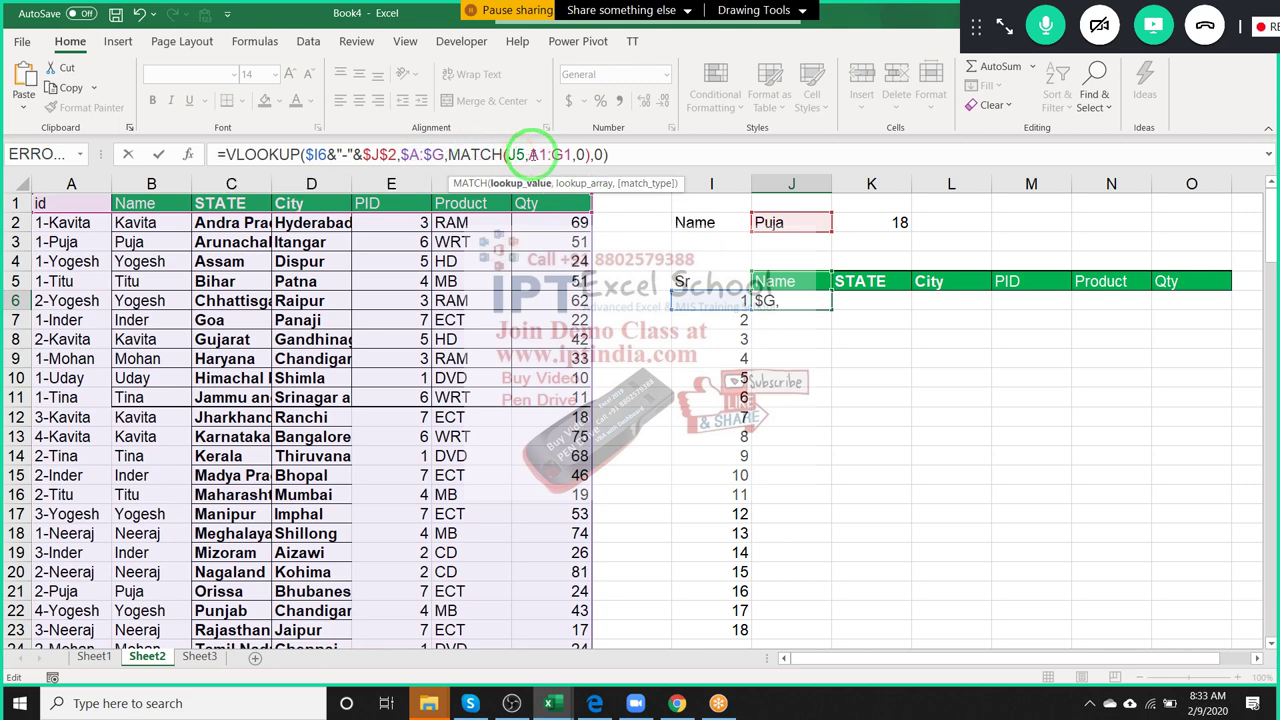
pyautogui.press('F4')
pyautogui.press('F4')
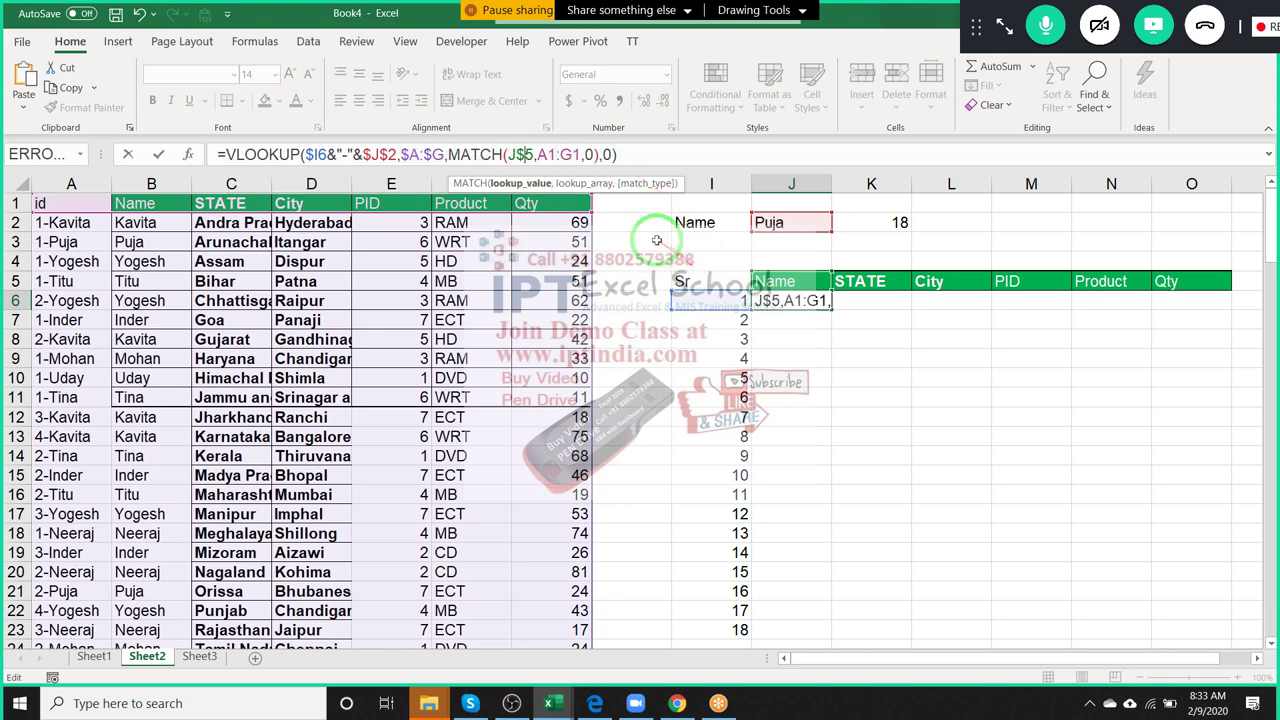
pyautogui.click(574, 155)
pyautogui.press('F4')
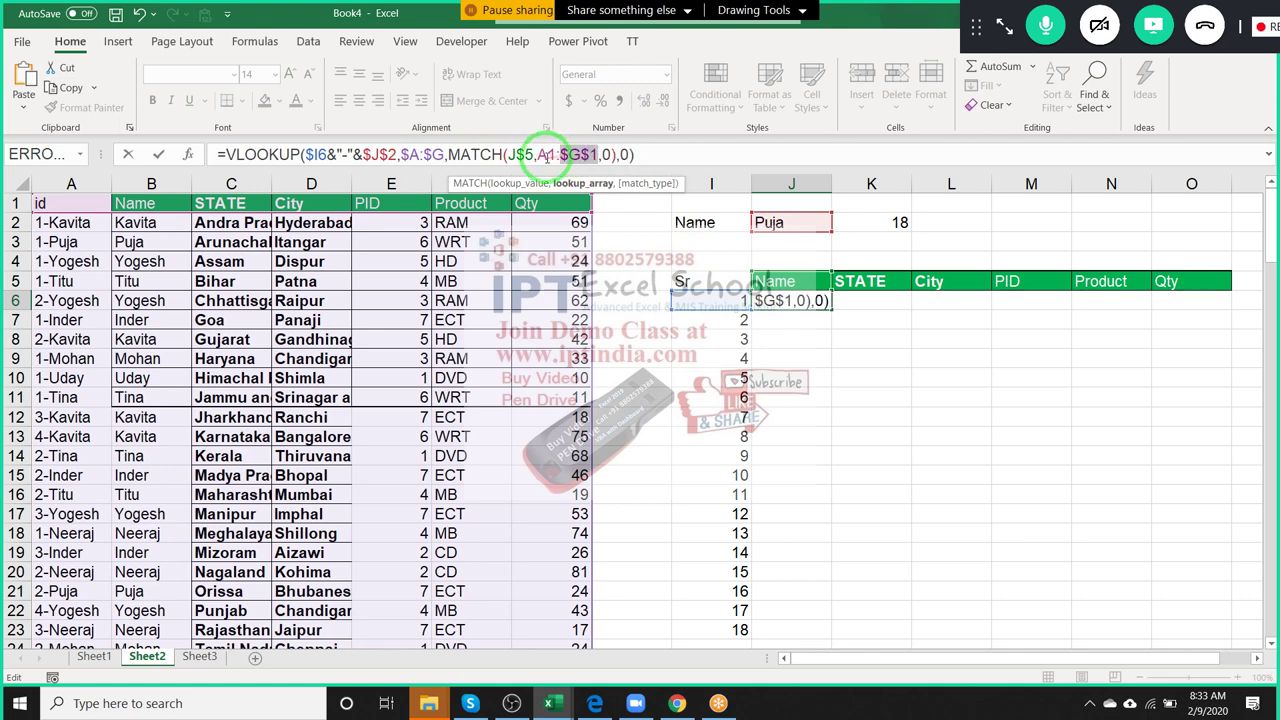
pyautogui.press('F4')
pyautogui.press('Return')
pyautogui.press('Up')
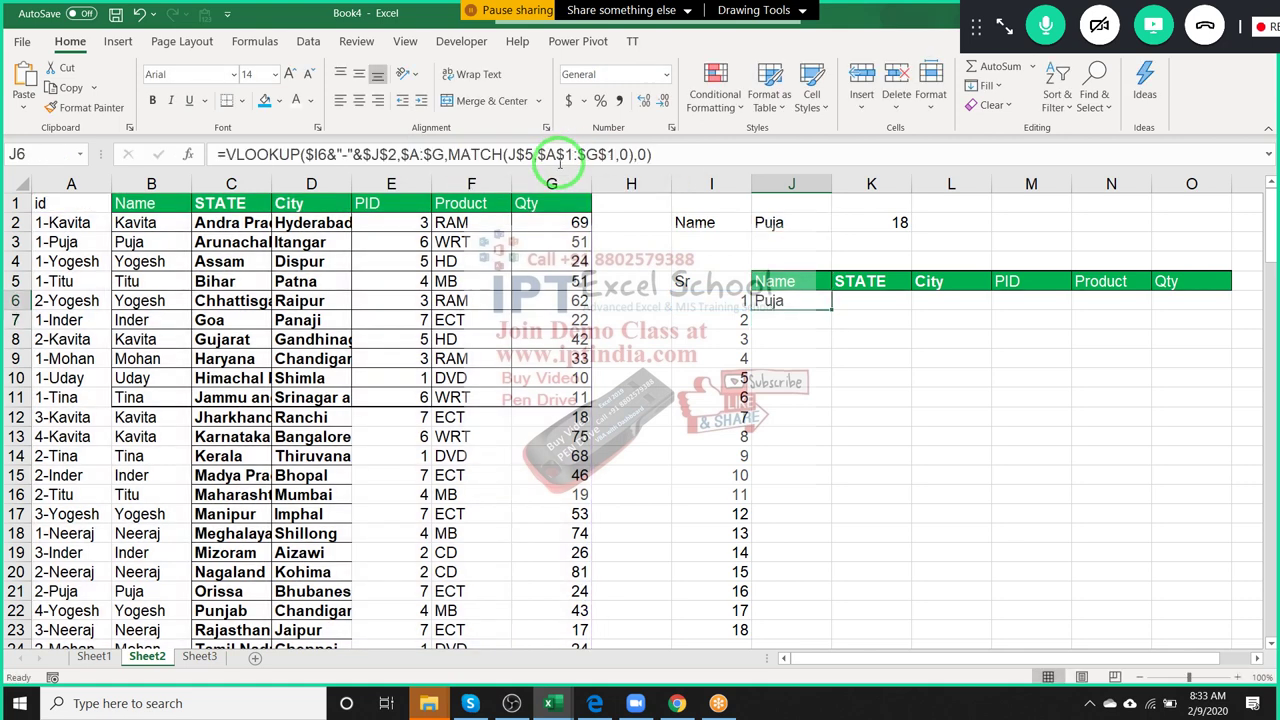
# Wrap J6's lookup in IFERROR(...,"") so errors show as blank.
pyautogui.click(226, 154)
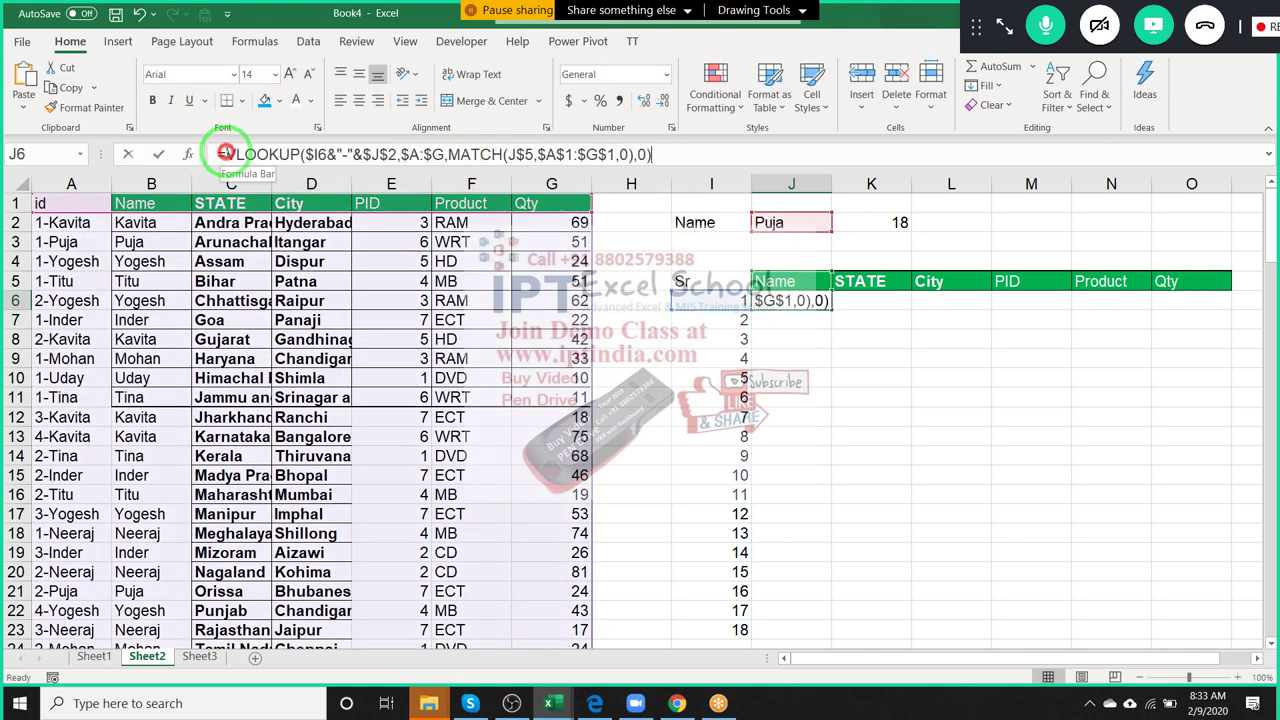
pyautogui.moveTo(226, 154); pyautogui.dragTo(877, 514)
pyautogui.scroll(-4, 877, 514)
pyautogui.scroll(4, 908, 523)
pyautogui.write('if')
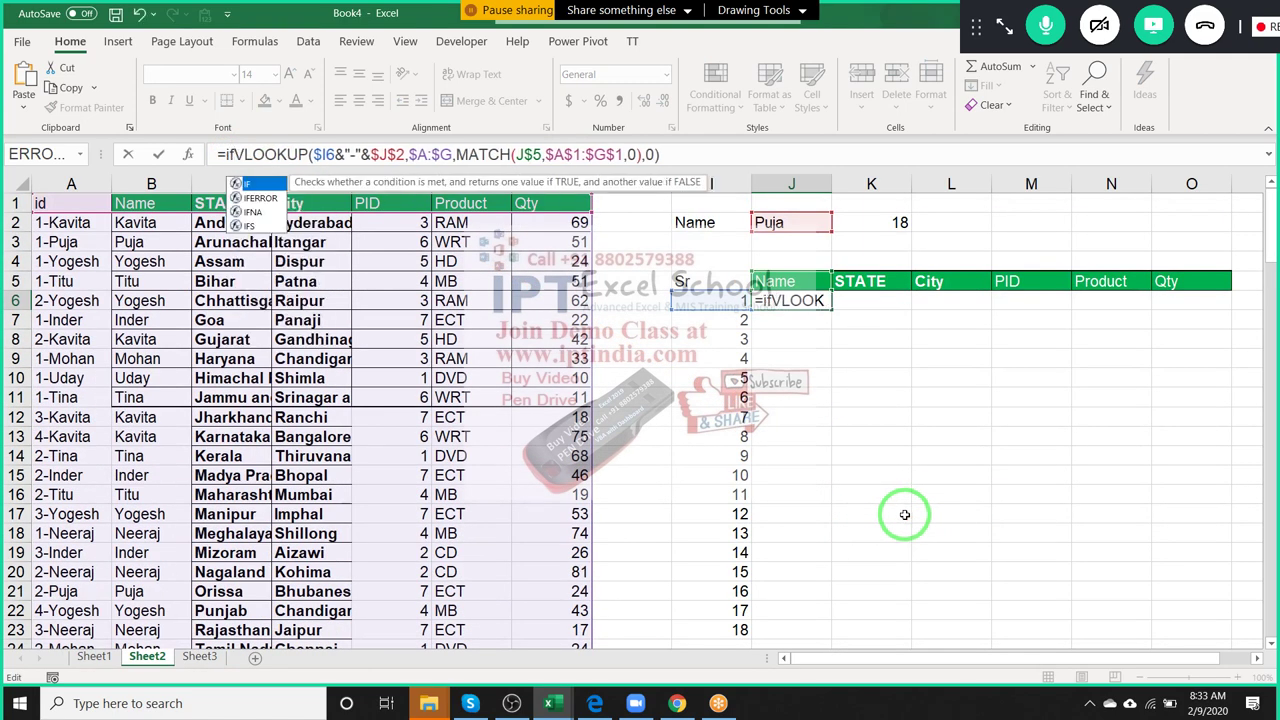
pyautogui.write('IFE')
pyautogui.press('Tab')
pyautogui.moveTo(904, 514); pyautogui.dragTo(716, 665)
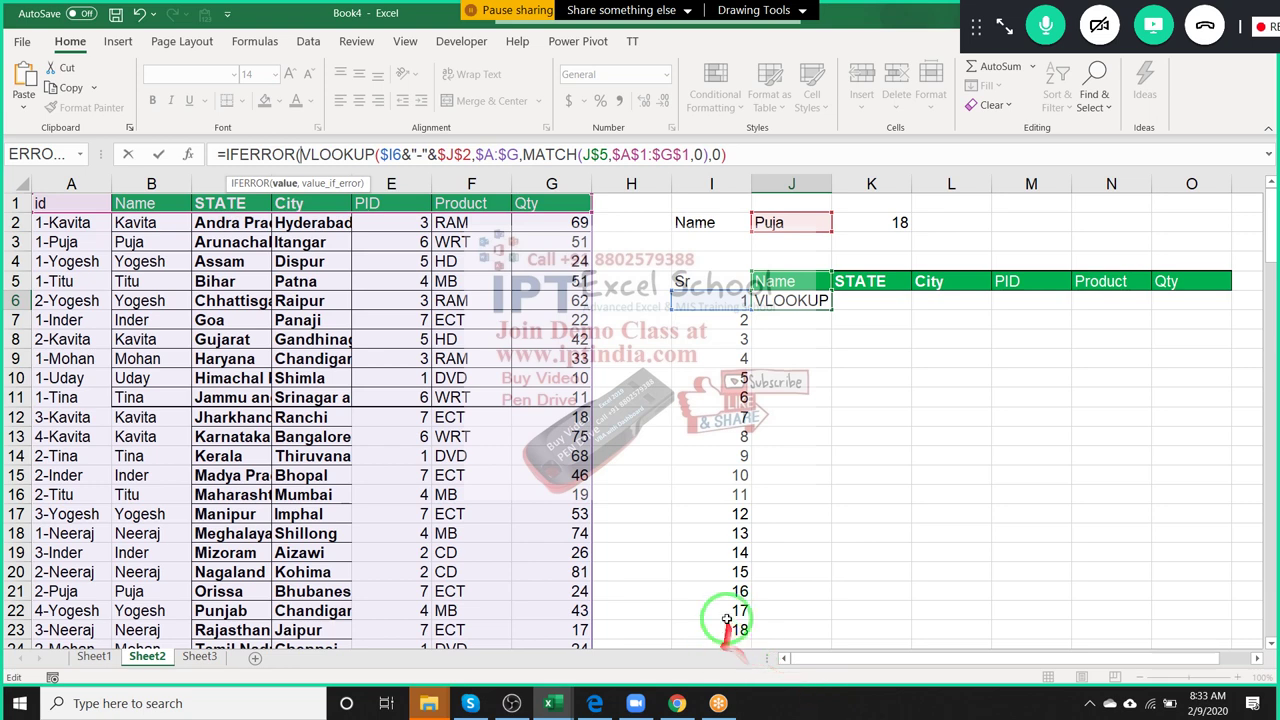
pyautogui.click(744, 153)
pyautogui.write(',')
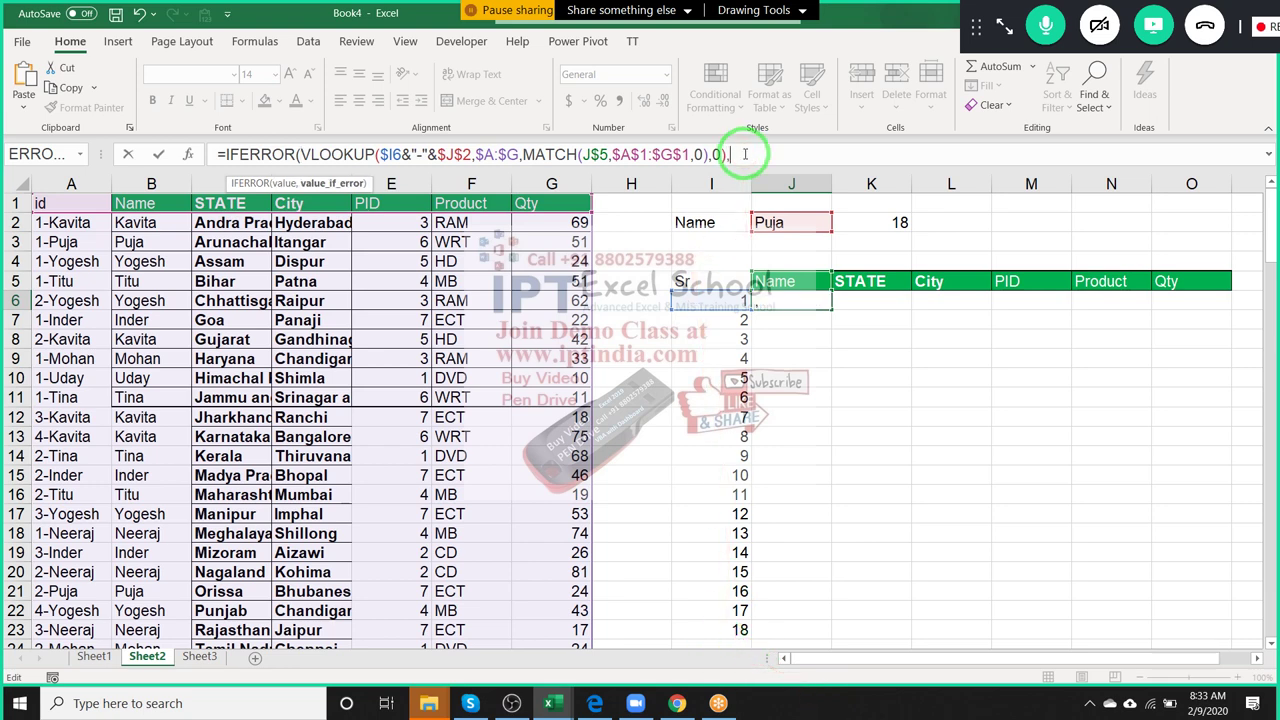
pyautogui.write('"")')
pyautogui.press('Return')
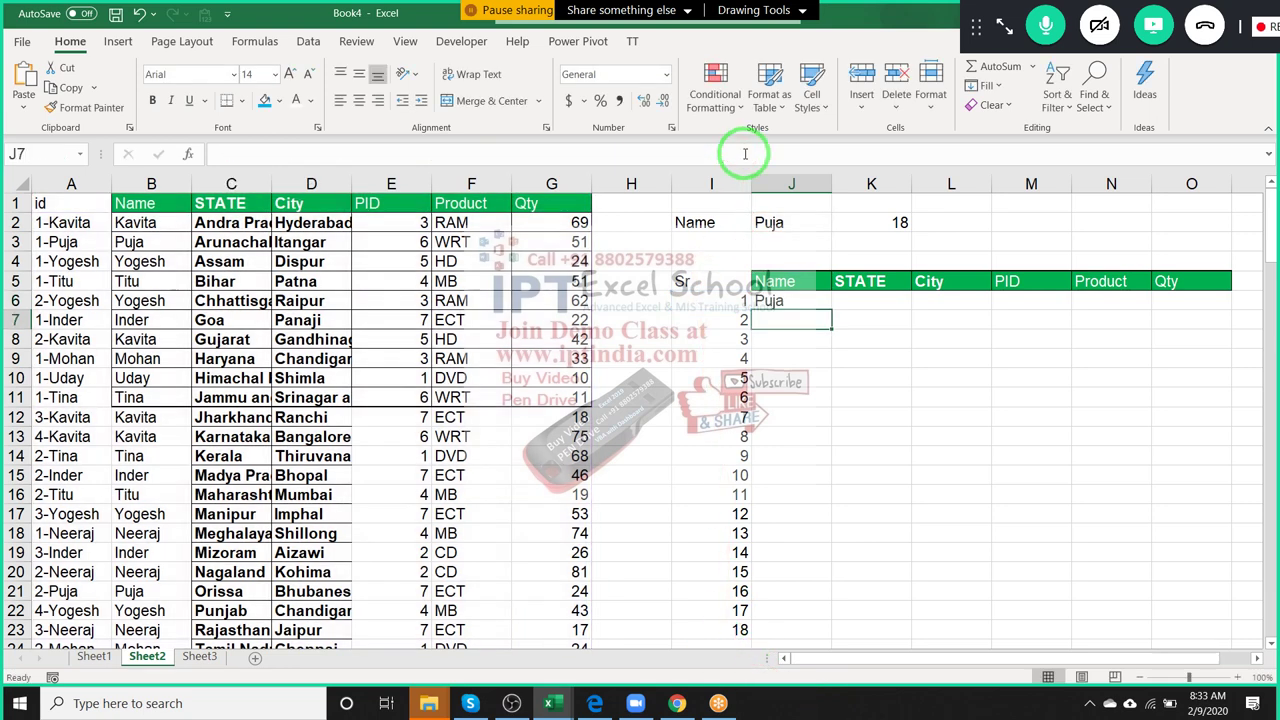
pyautogui.press('Up')
# Fill the J6 lookup formula across to column O, then down through row 53.
pyautogui.hotkey('shift', 'Right')
pyautogui.hotkey('shift', 'Right')
pyautogui.hotkey('shift', 'Right')
pyautogui.hotkey('shift', 'Right')
pyautogui.hotkey('shift', 'Right')
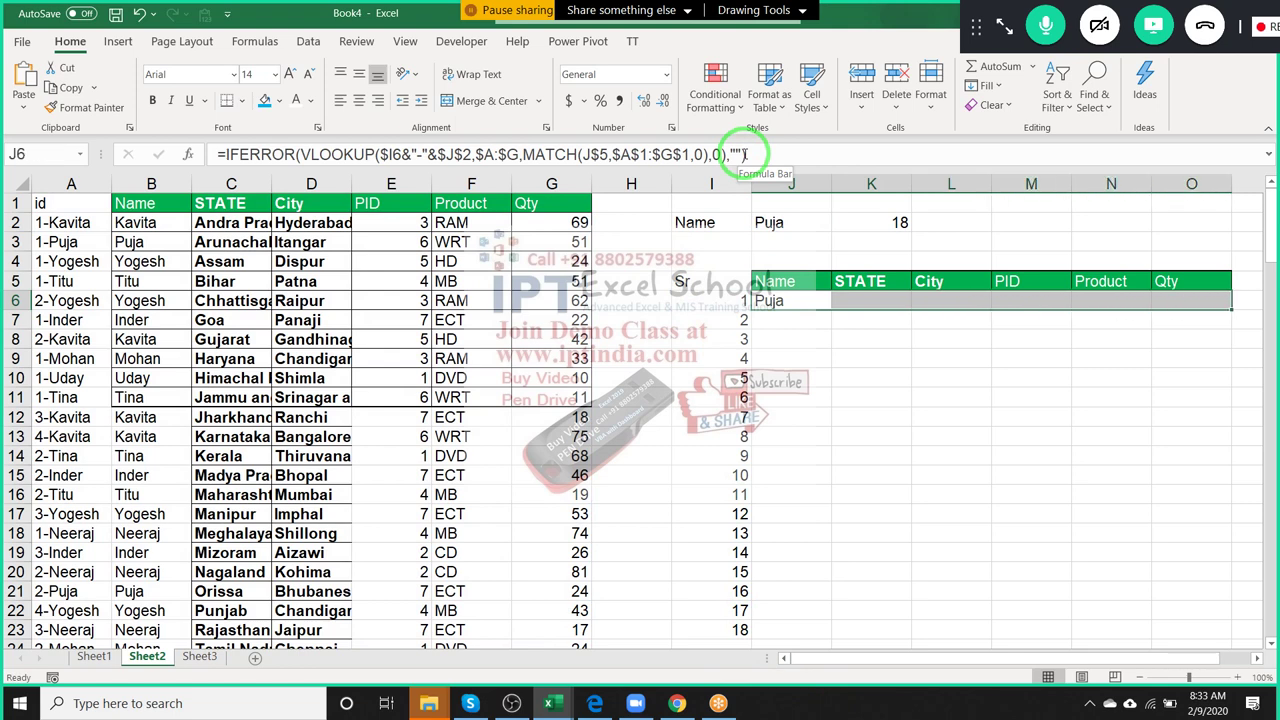
pyautogui.hotkey('ctrl', 'r')
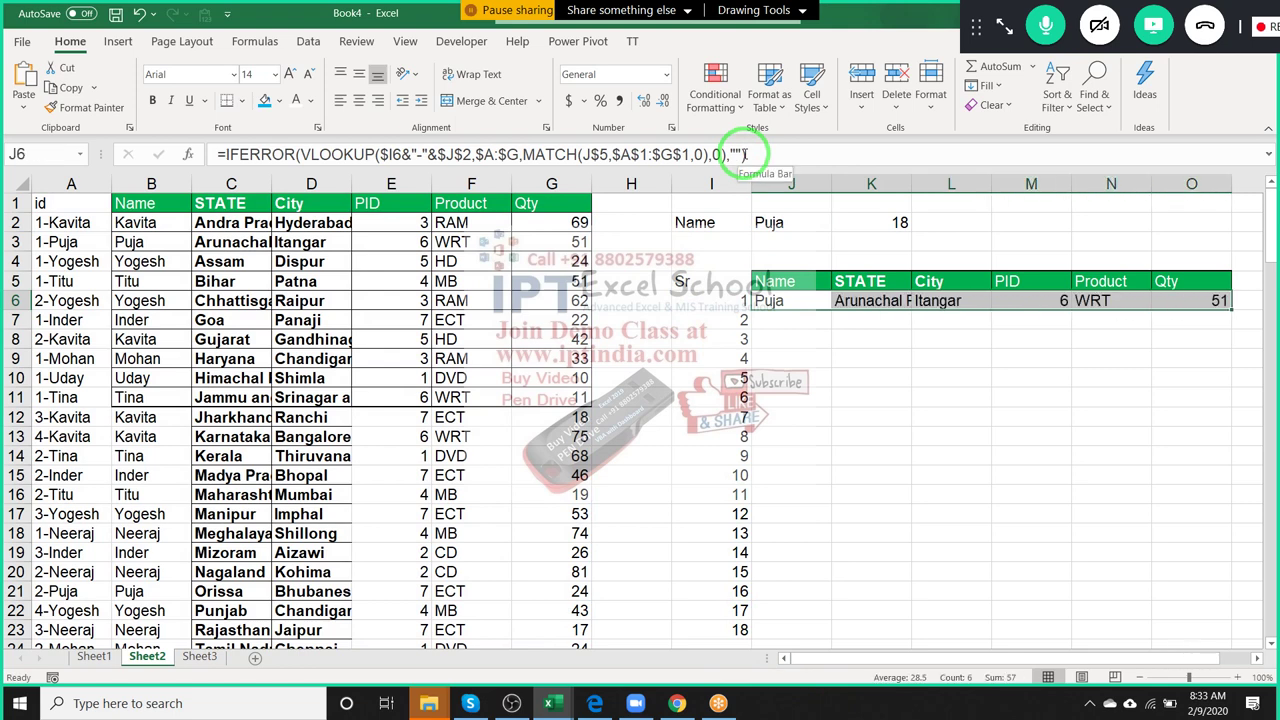
pyautogui.press('Left')
pyautogui.hotkey('ctrl', 'Down')
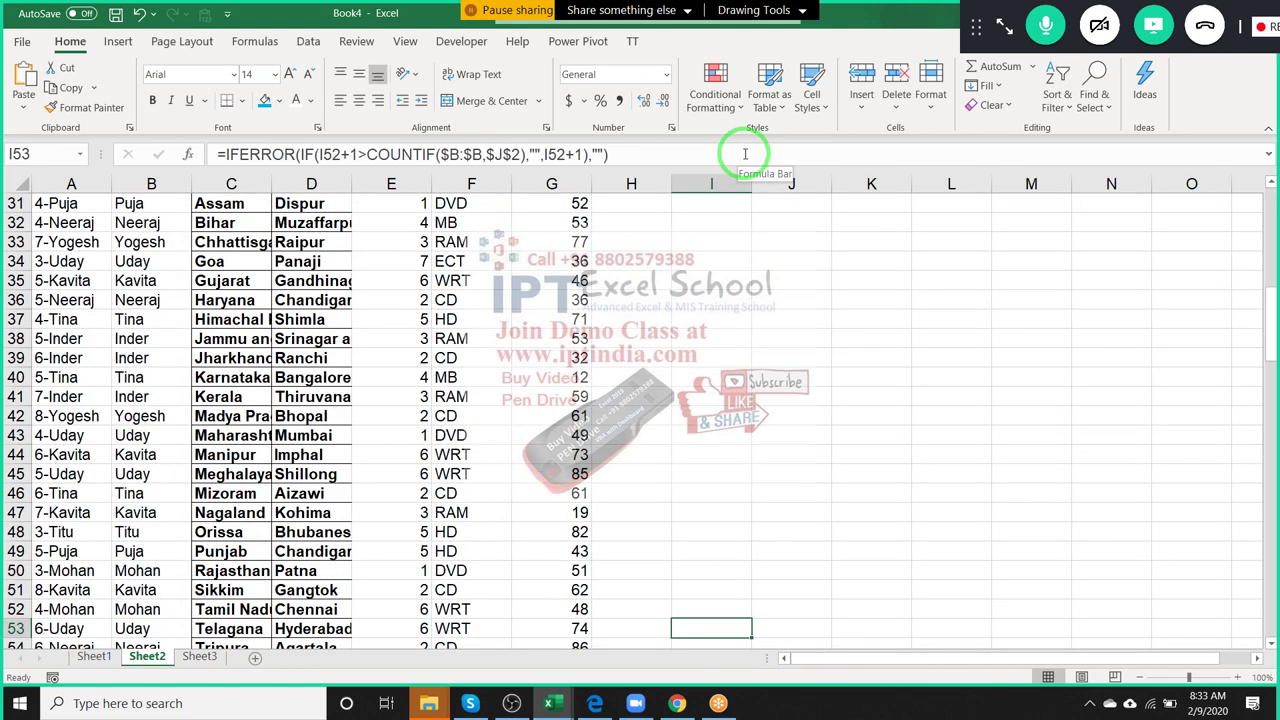
pyautogui.press('Right')
pyautogui.hotkey('ctrl', 'shift', 'Up')
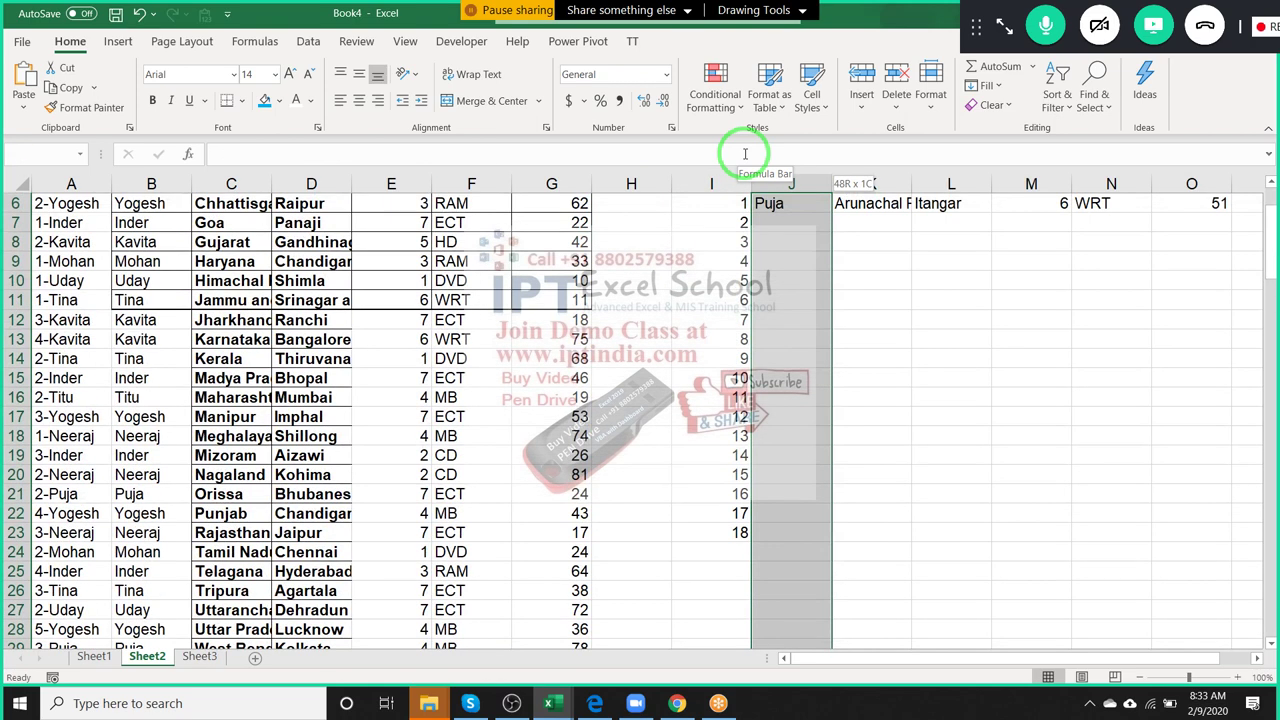
pyautogui.hotkey('shift', 'Right')
pyautogui.hotkey('shift', 'Right')
pyautogui.hotkey('shift', 'Right')
pyautogui.hotkey('shift', 'Right')
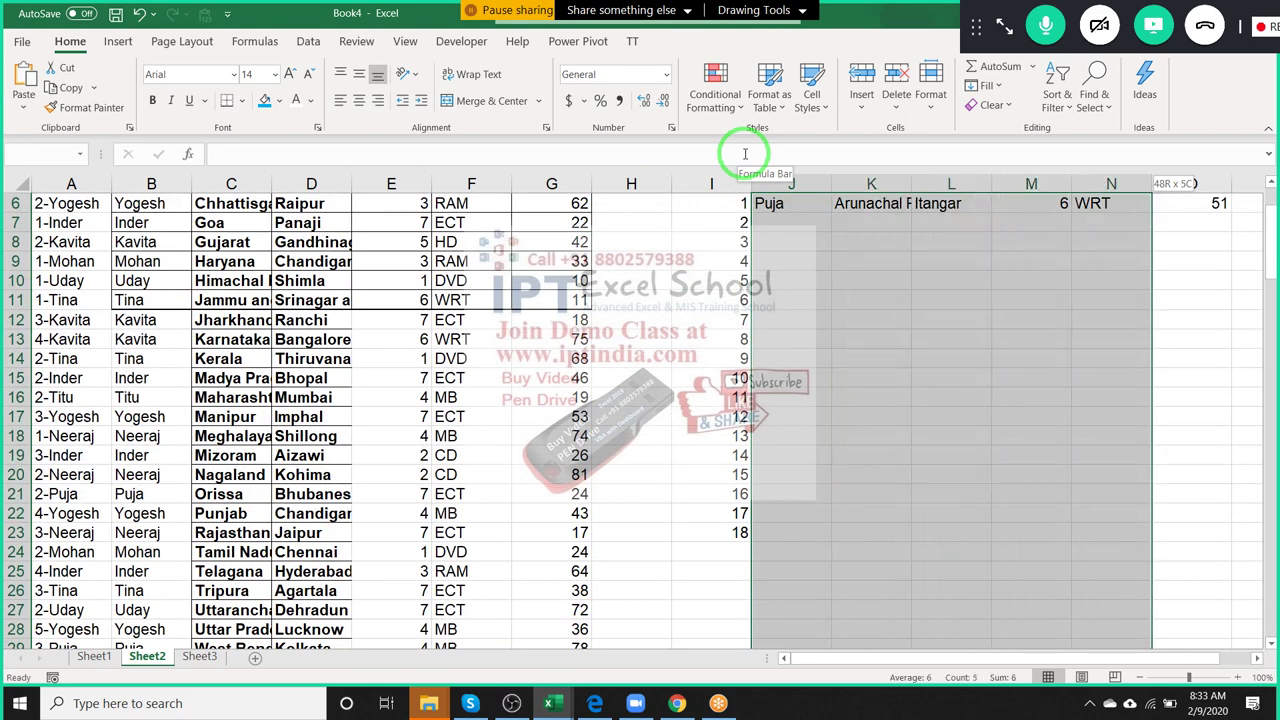
pyautogui.hotkey('shift', 'Right')
pyautogui.hotkey('ctrl', 'd')
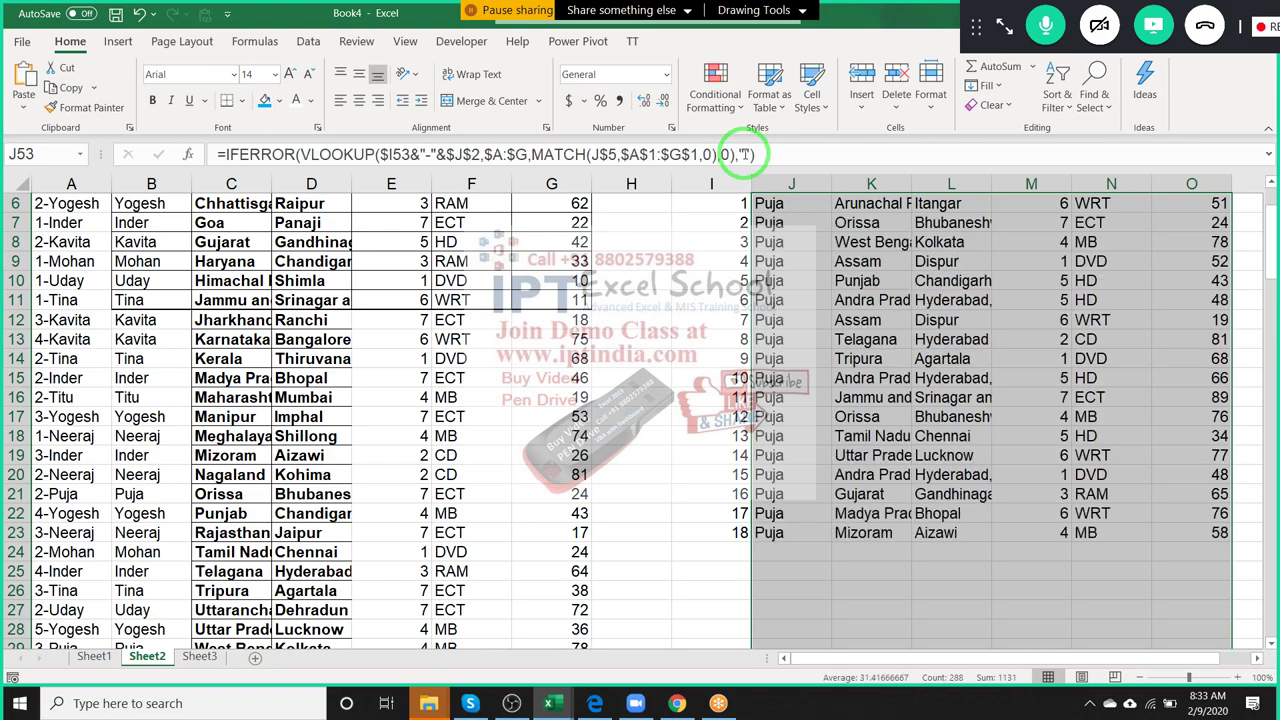
pyautogui.moveTo(755, 156)
pyautogui.mouseDown()
pyautogui.moveTo(968, 462)
pyautogui.moveTo(827, 207)
pyautogui.mouseUp()
pyautogui.scroll(-5, 968, 462)
pyautogui.scroll(7, 968, 462)
# Try Mohan and Tina as the J2 lookup name, settling on Yogesh.
pyautogui.click(811, 220)
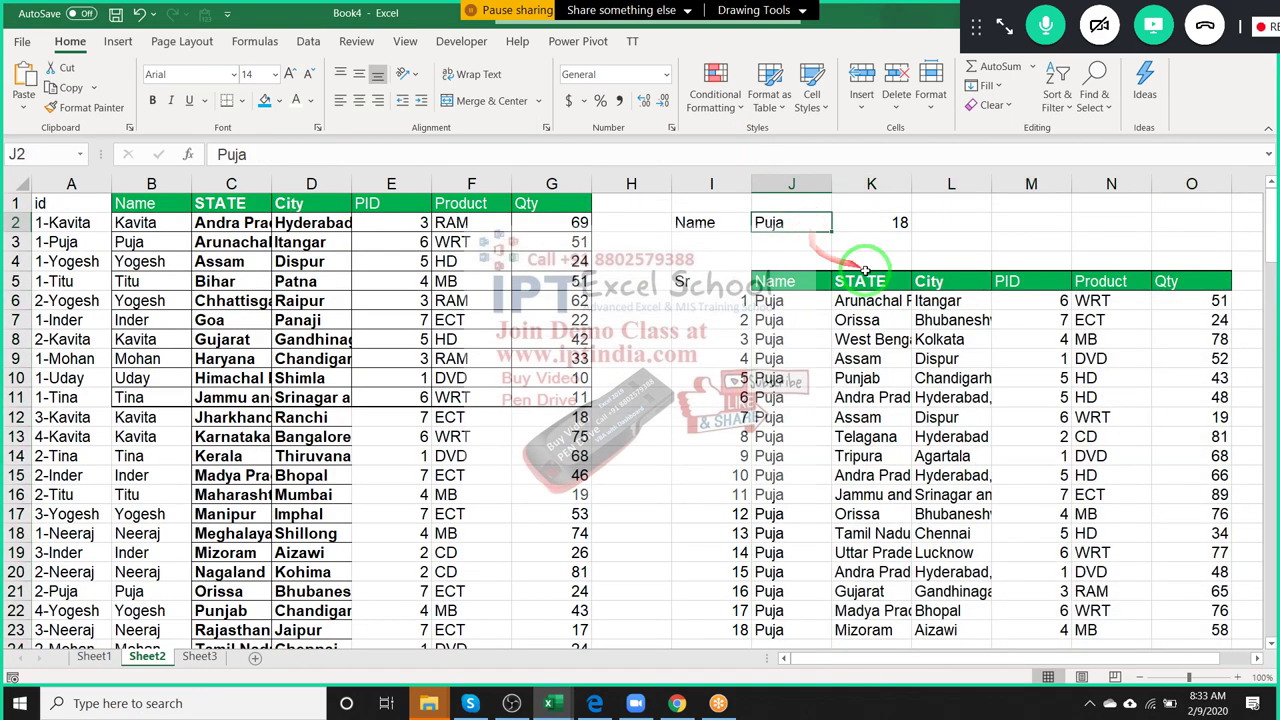
pyautogui.write('Mohan')
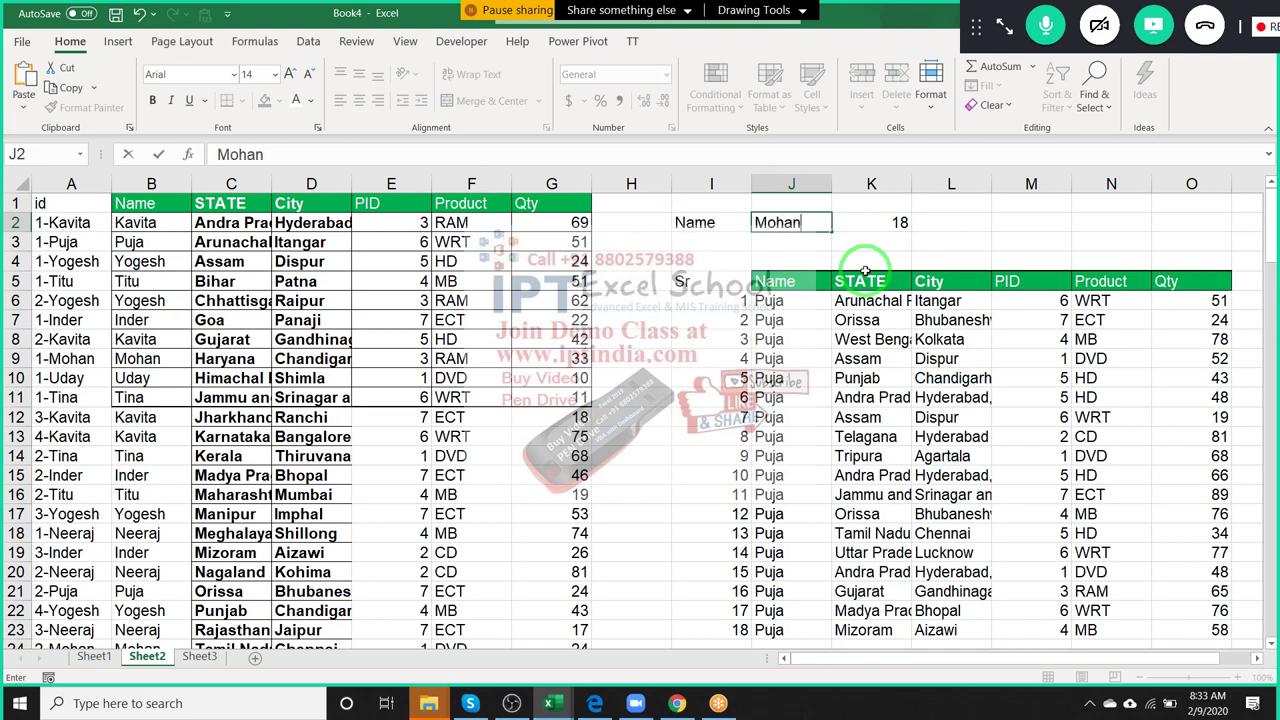
pyautogui.press('Return')
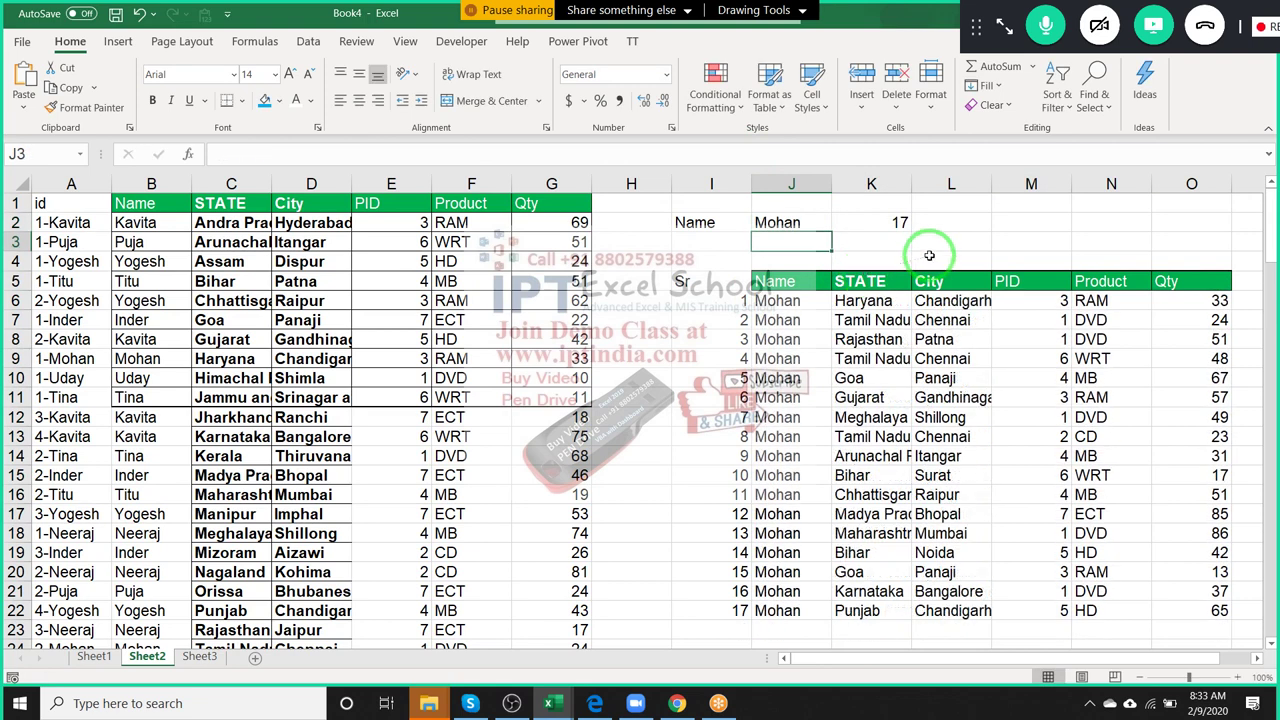
pyautogui.press('Up')
pyautogui.write('T')
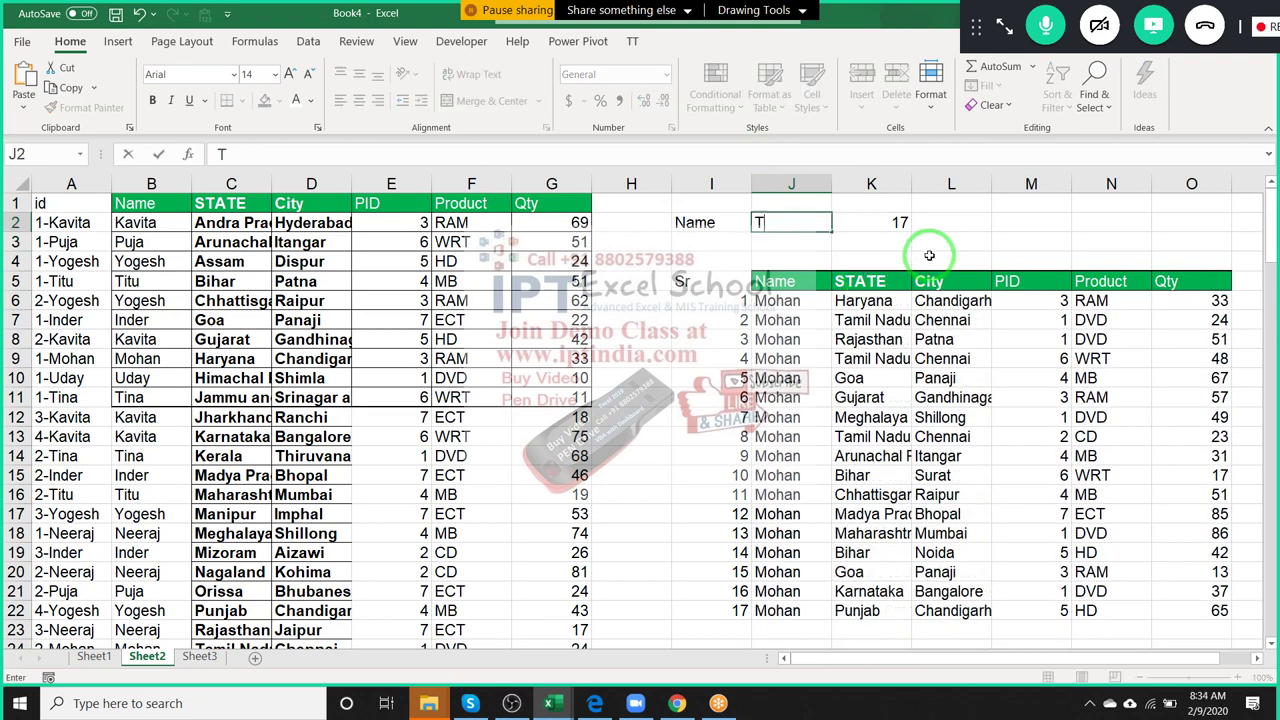
pyautogui.write('ina')
pyautogui.press('Return')
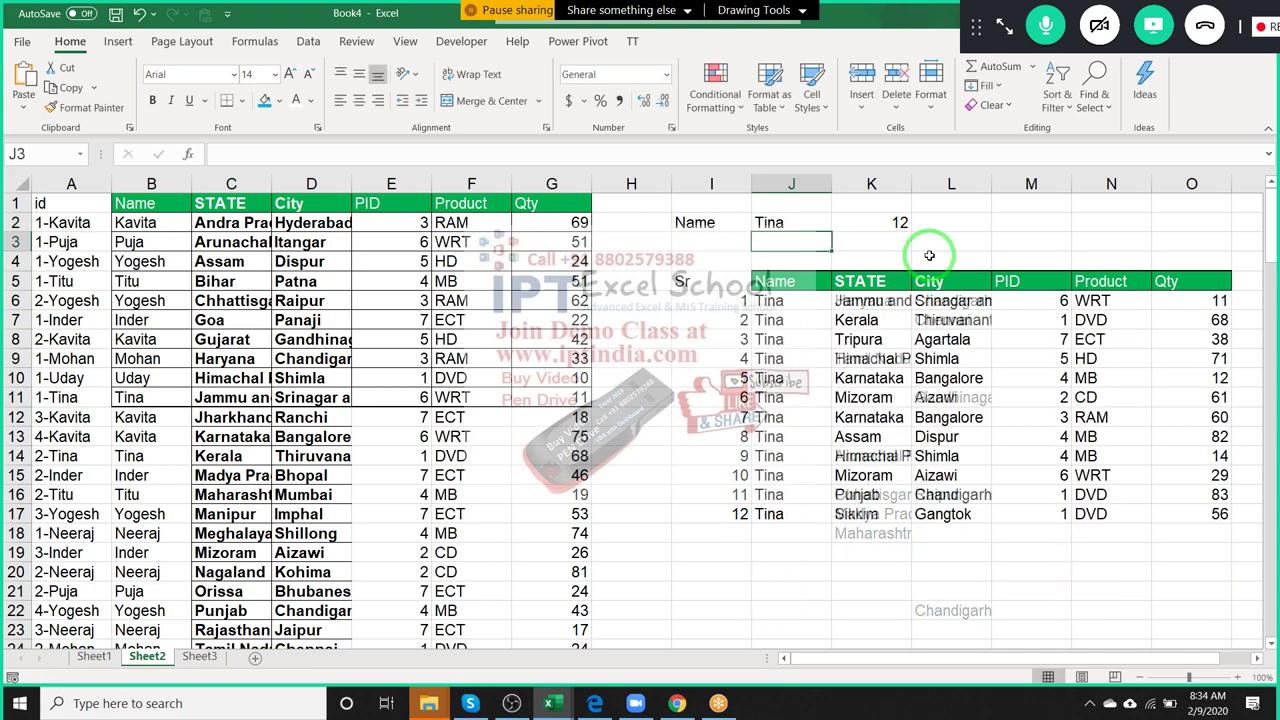
pyautogui.press('Up')
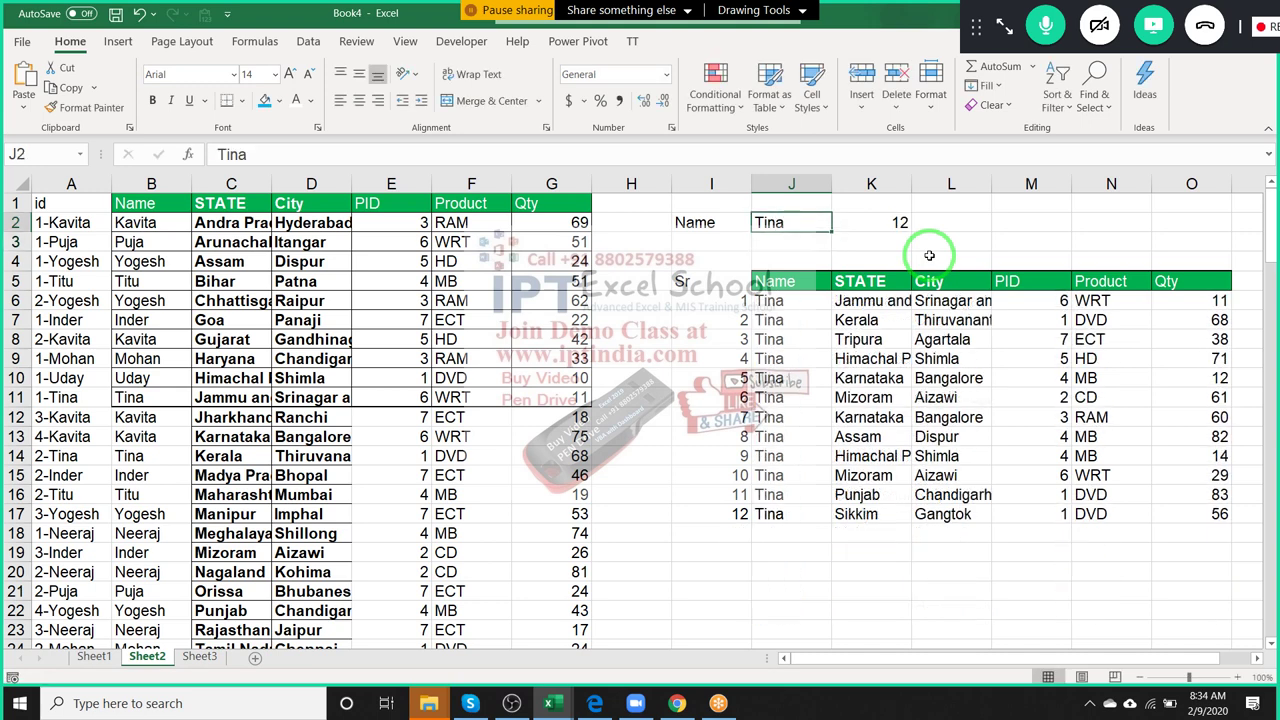
pyautogui.write('Yo')
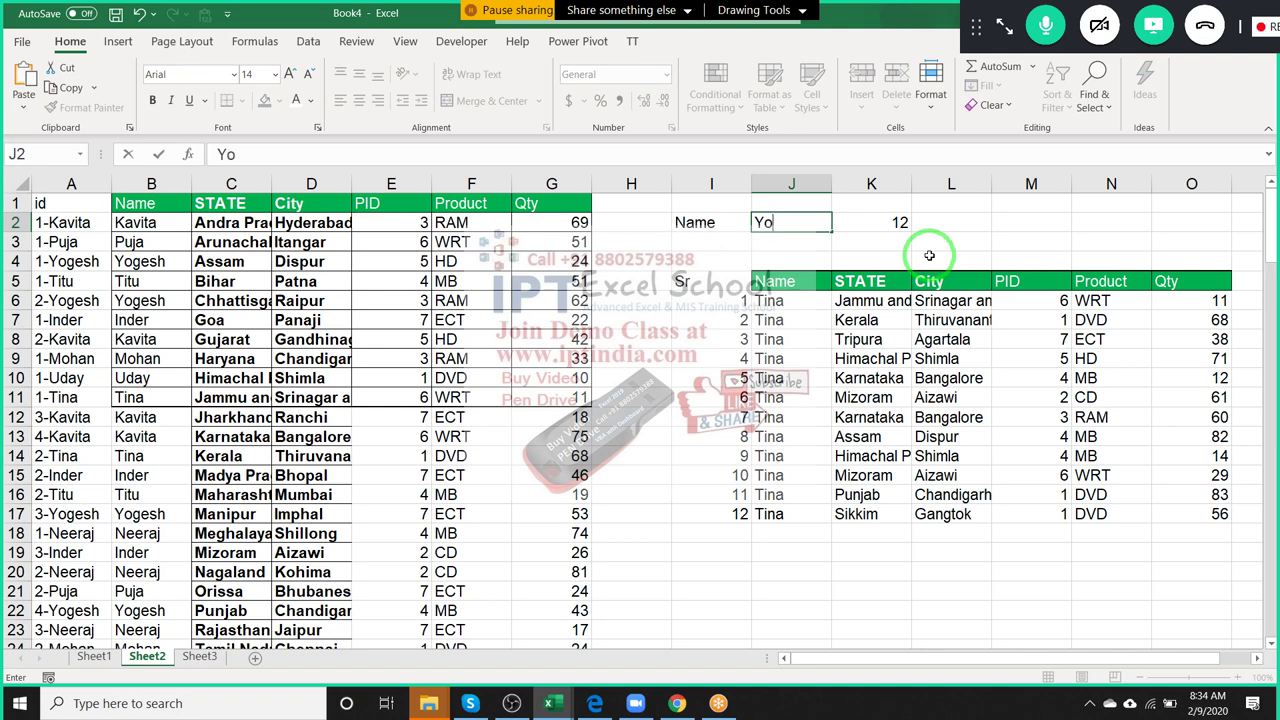
pyautogui.write('gesh')
pyautogui.press('Return')
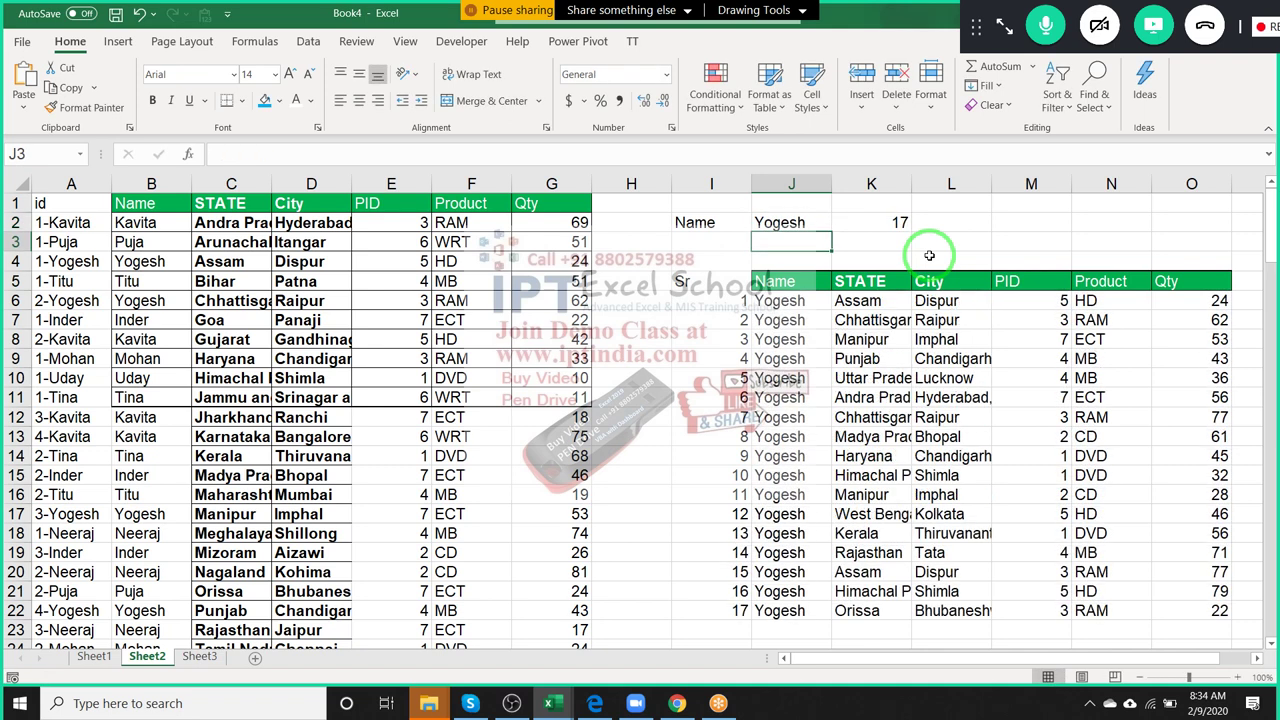
pyautogui.press('Up')
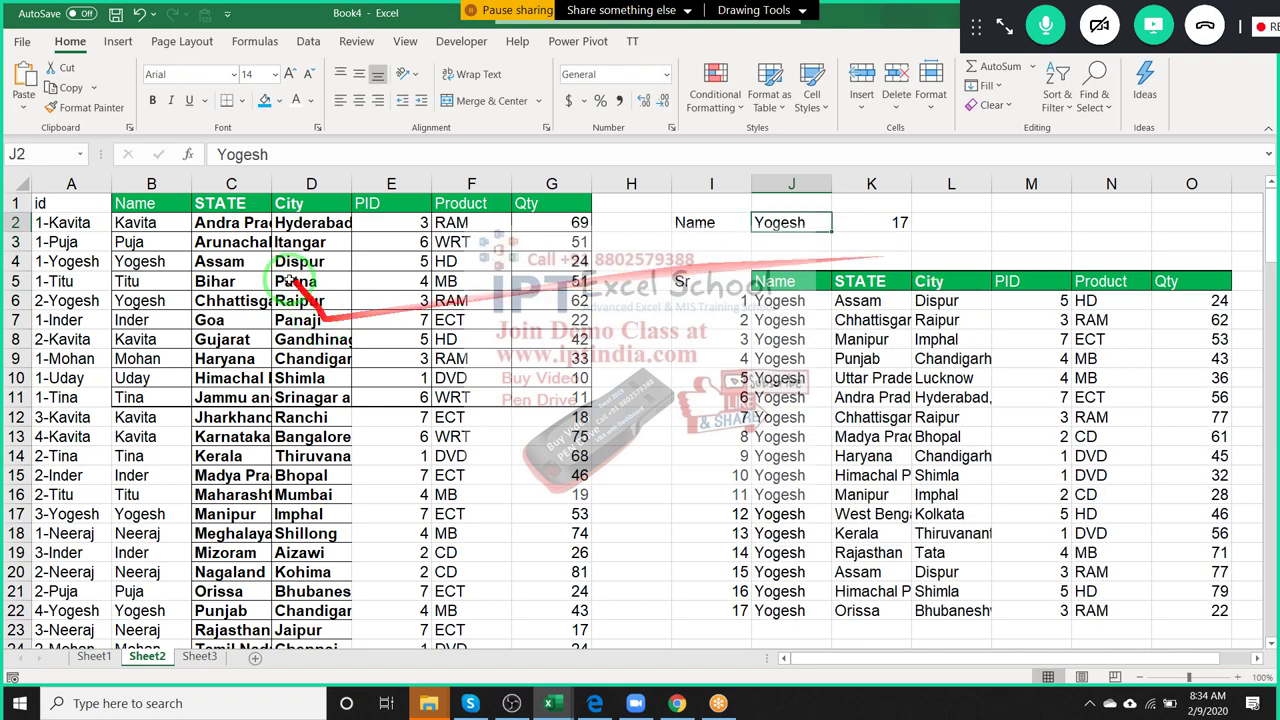
pyautogui.click(151, 184)
# Copy the Name column into column S starting at S1.
pyautogui.hotkey('ctrl', 'c')
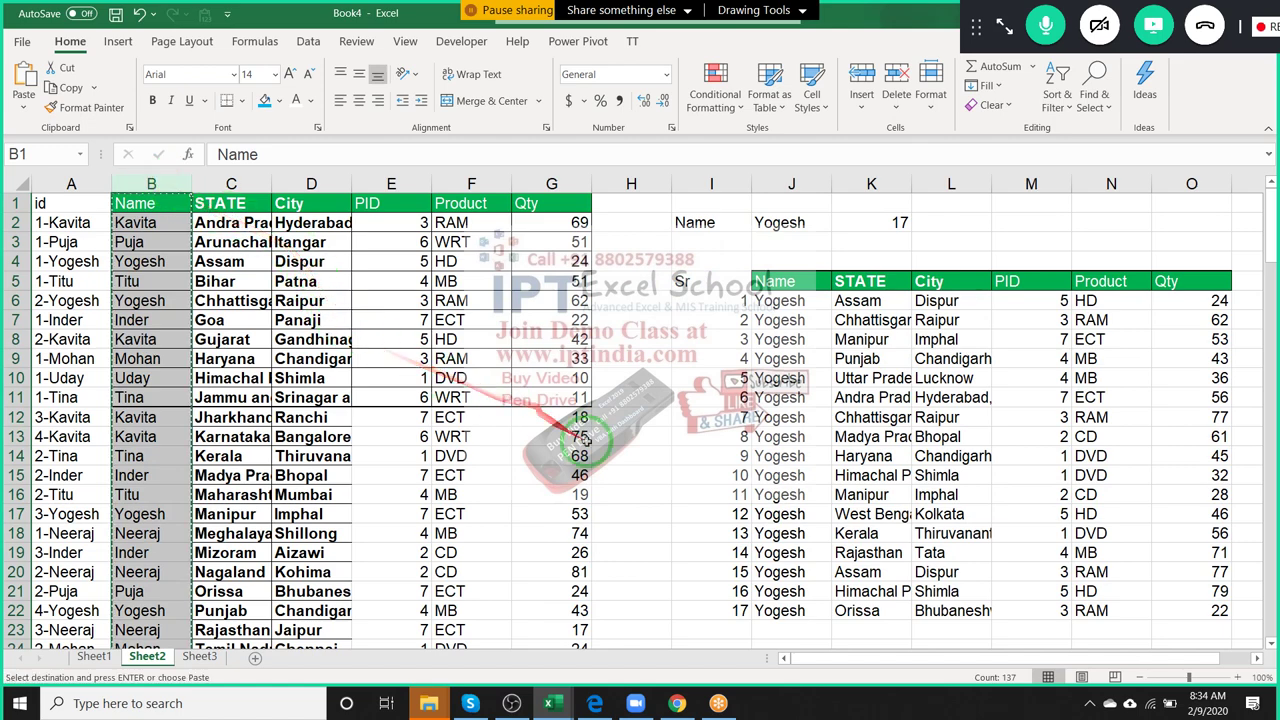
pyautogui.click(1262, 657)
pyautogui.click(1262, 657)
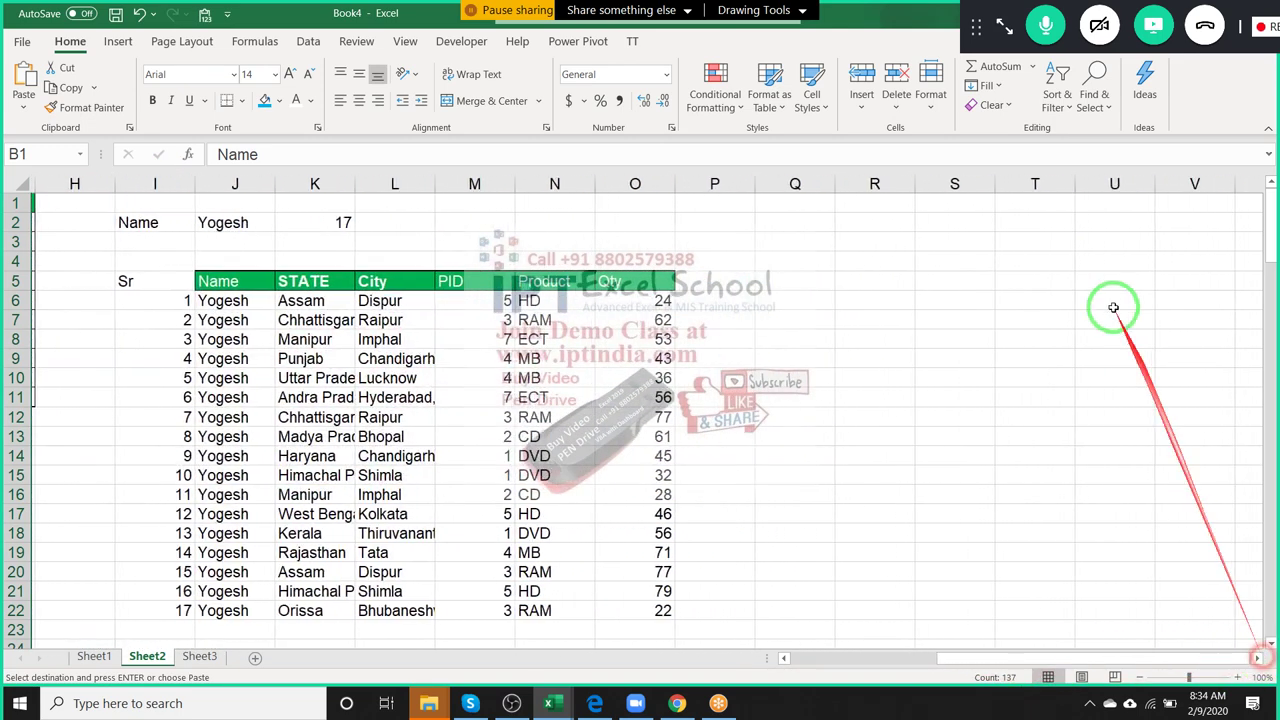
pyautogui.click(968, 200)
pyautogui.hotkey('ctrl', 'v')
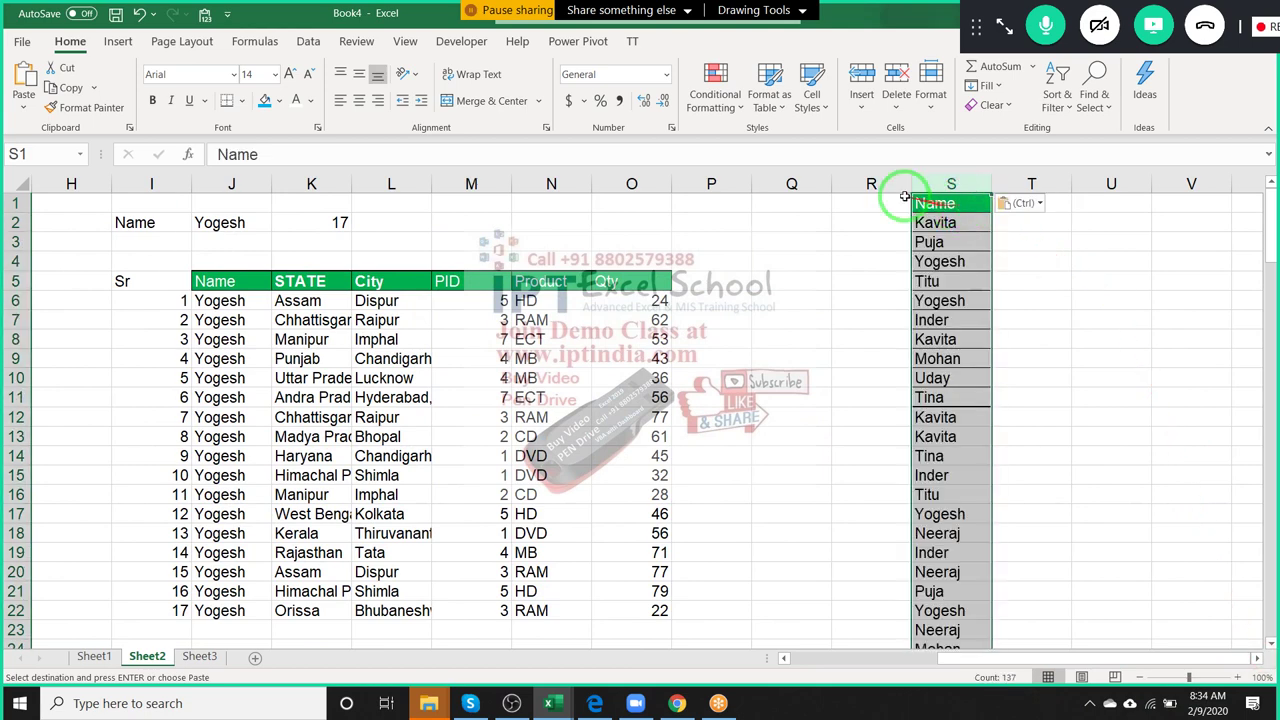
# Remove duplicates from column S, leaving 9 unique names.
pyautogui.click(307, 45)
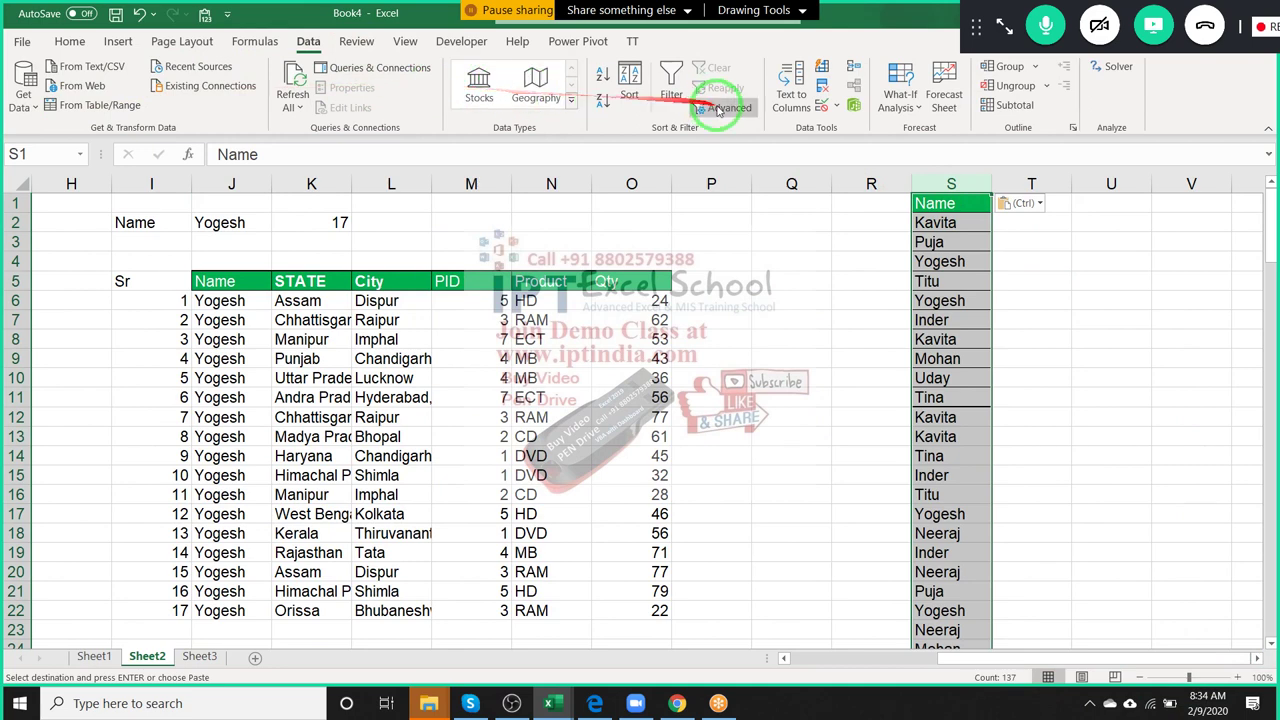
pyautogui.click(820, 87)
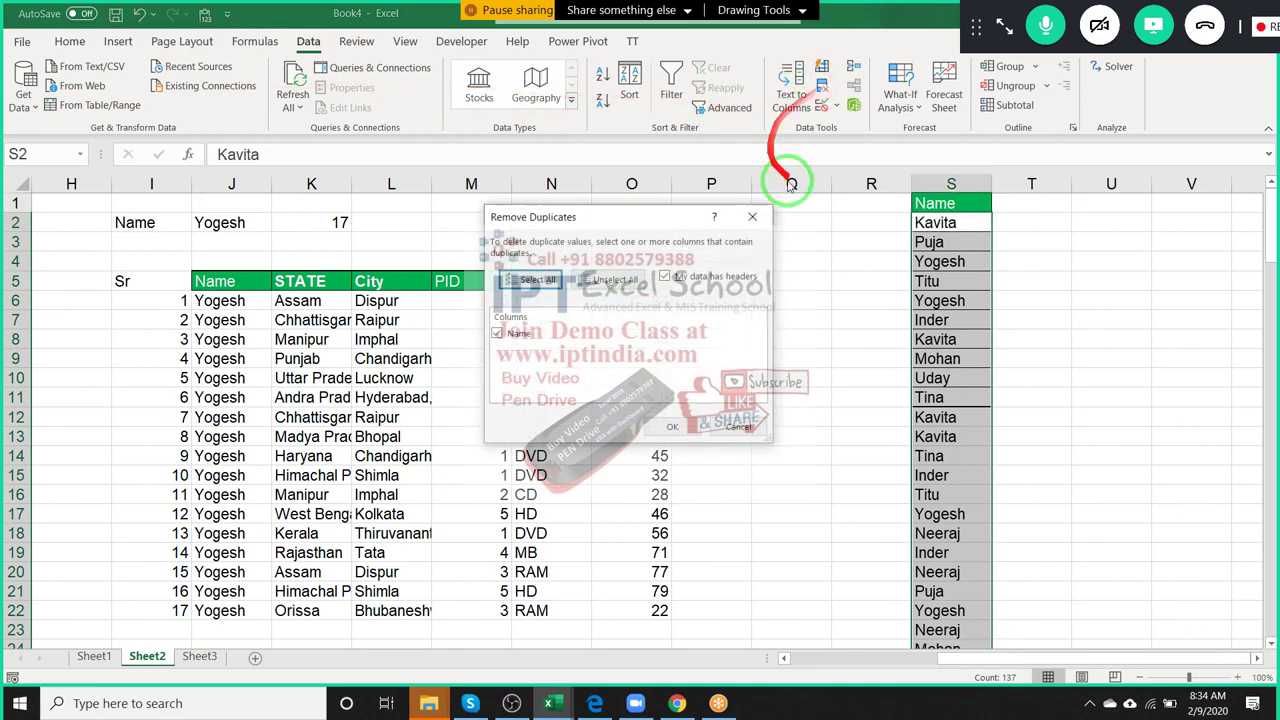
pyautogui.click(673, 427)
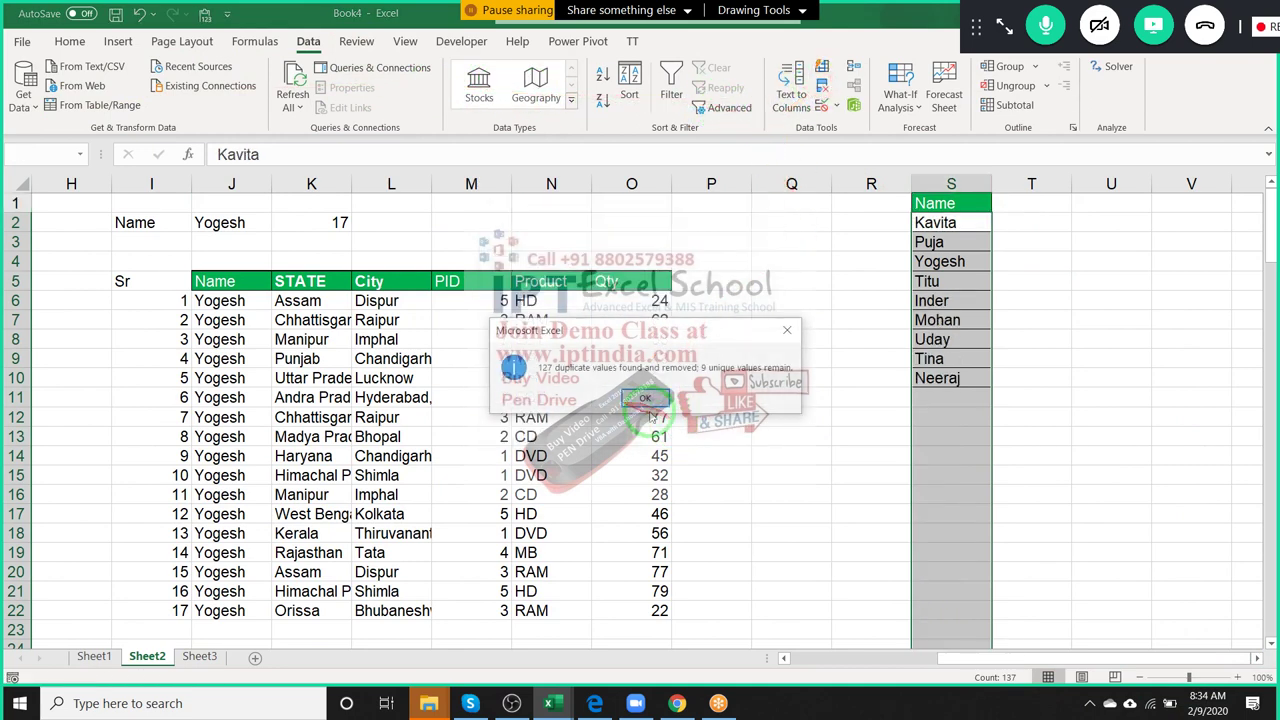
pyautogui.click(205, 222)
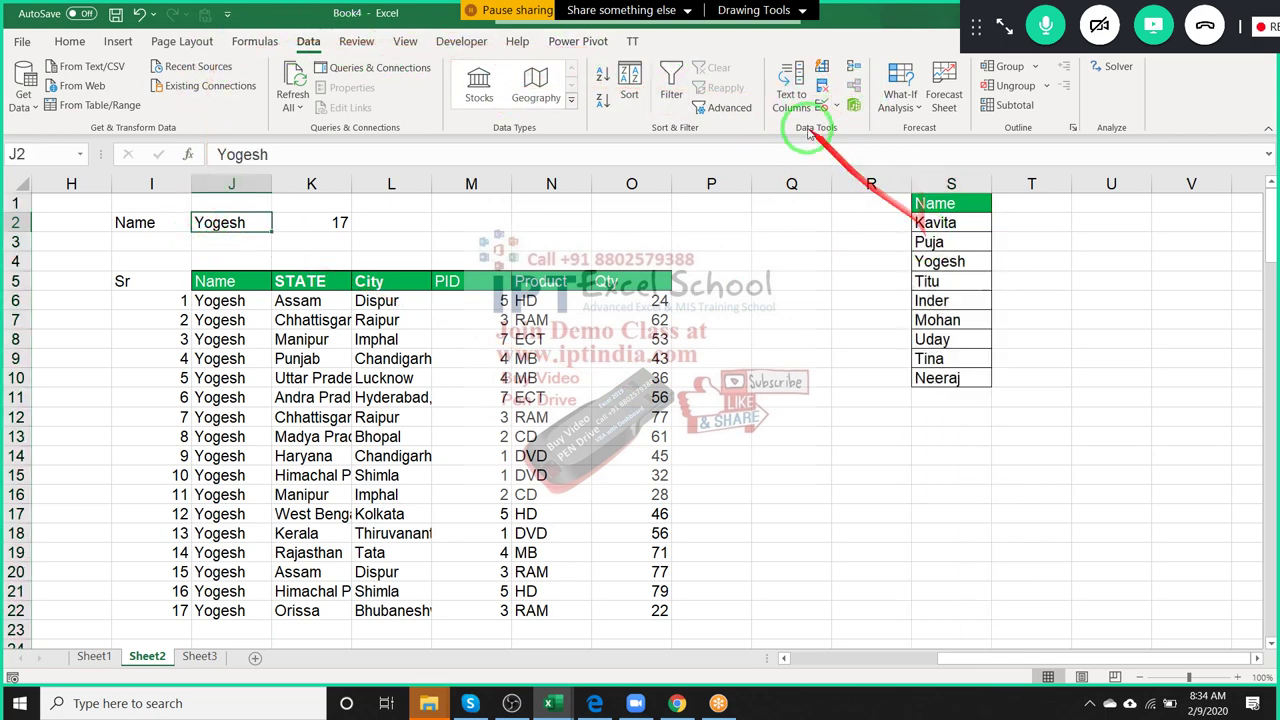
# Give J2 List data validation with source $S$2:$S$10.
pyautogui.click(830, 108)
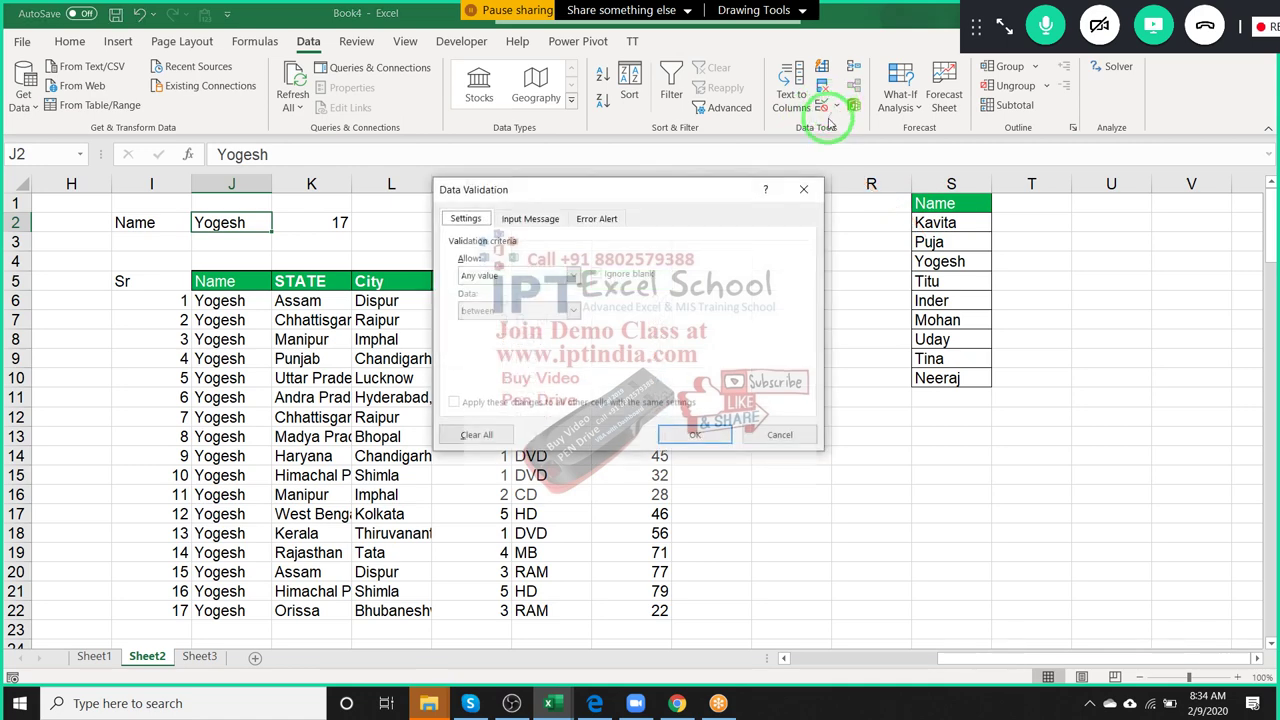
pyautogui.click(541, 278)
pyautogui.click(467, 324)
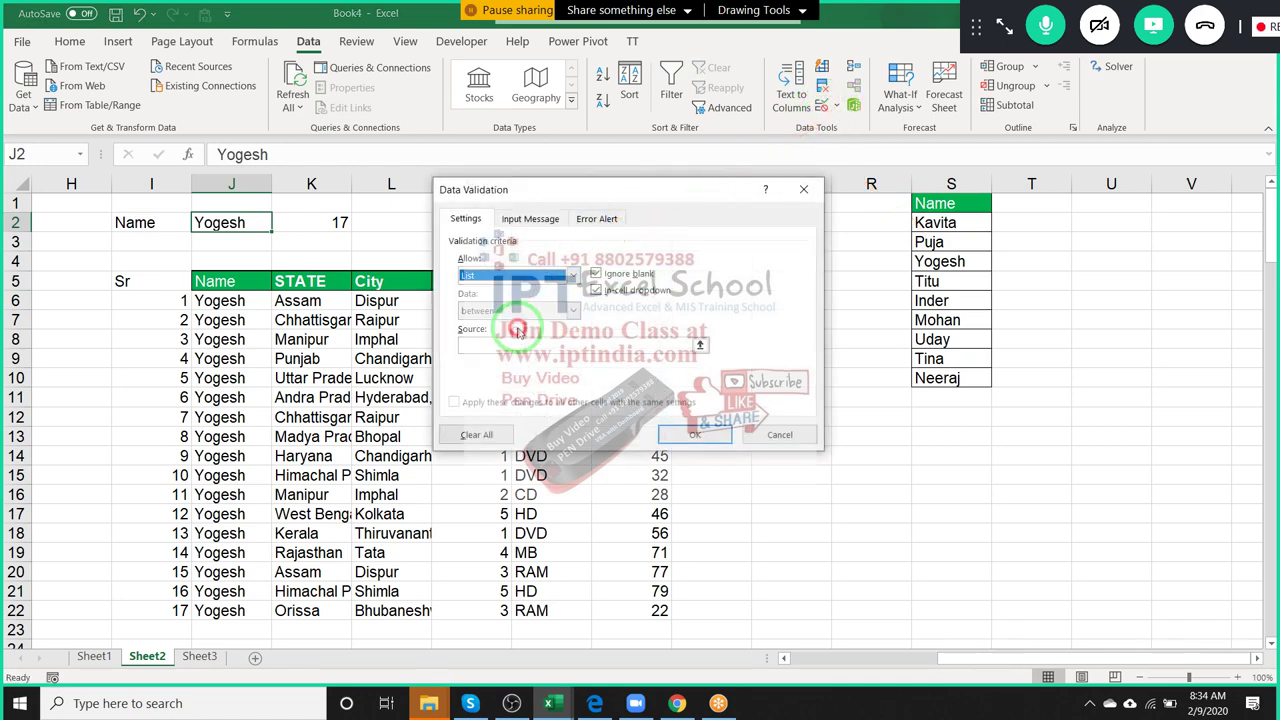
pyautogui.click(700, 340)
pyautogui.click(988, 249)
pyautogui.moveTo(980, 222); pyautogui.dragTo(980, 376)
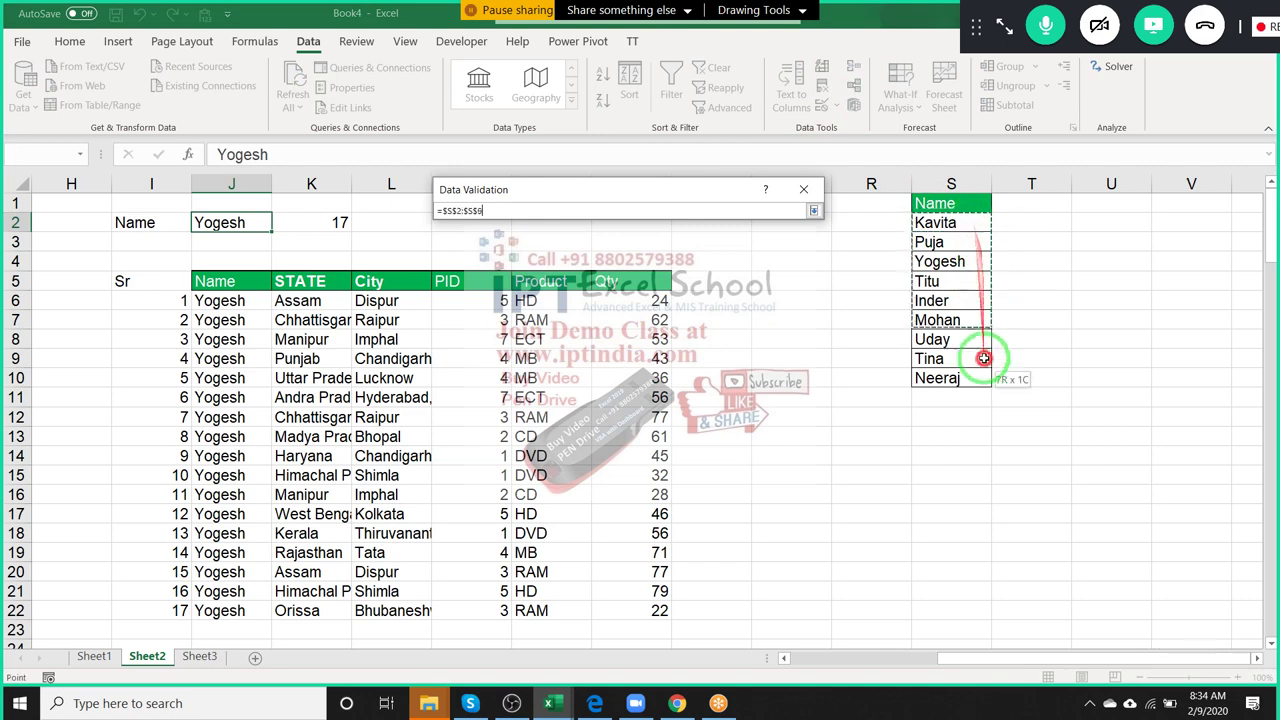
pyautogui.click(814, 211)
# Try Titu in the J2 dropdown, then pick Inder to list his 13 records.
pyautogui.click(682, 434)
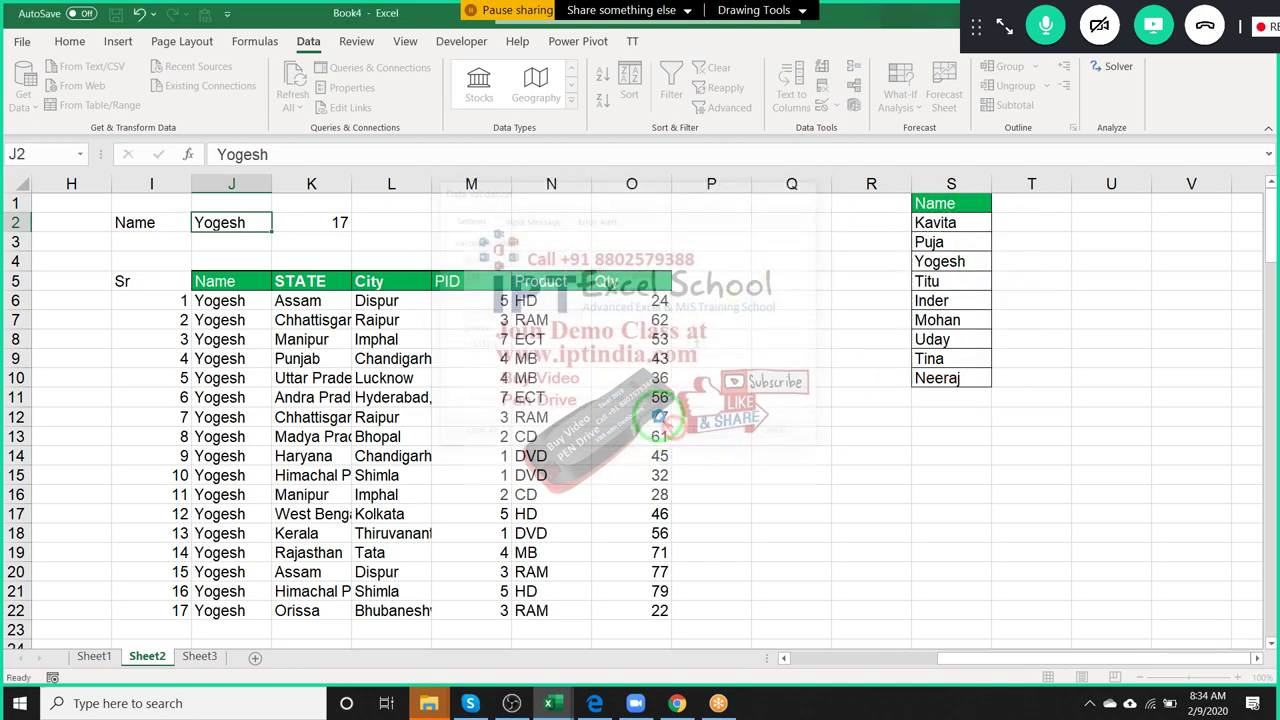
pyautogui.click(276, 224)
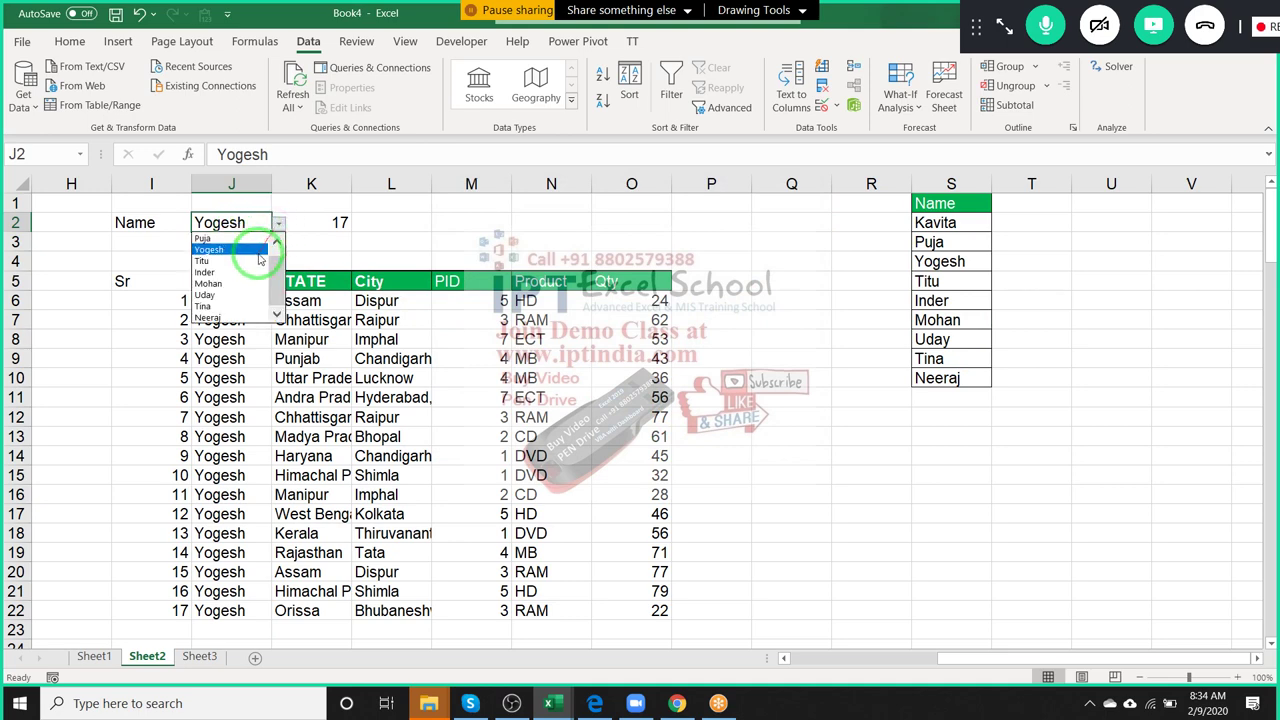
pyautogui.click(205, 281)
pyautogui.click(277, 224)
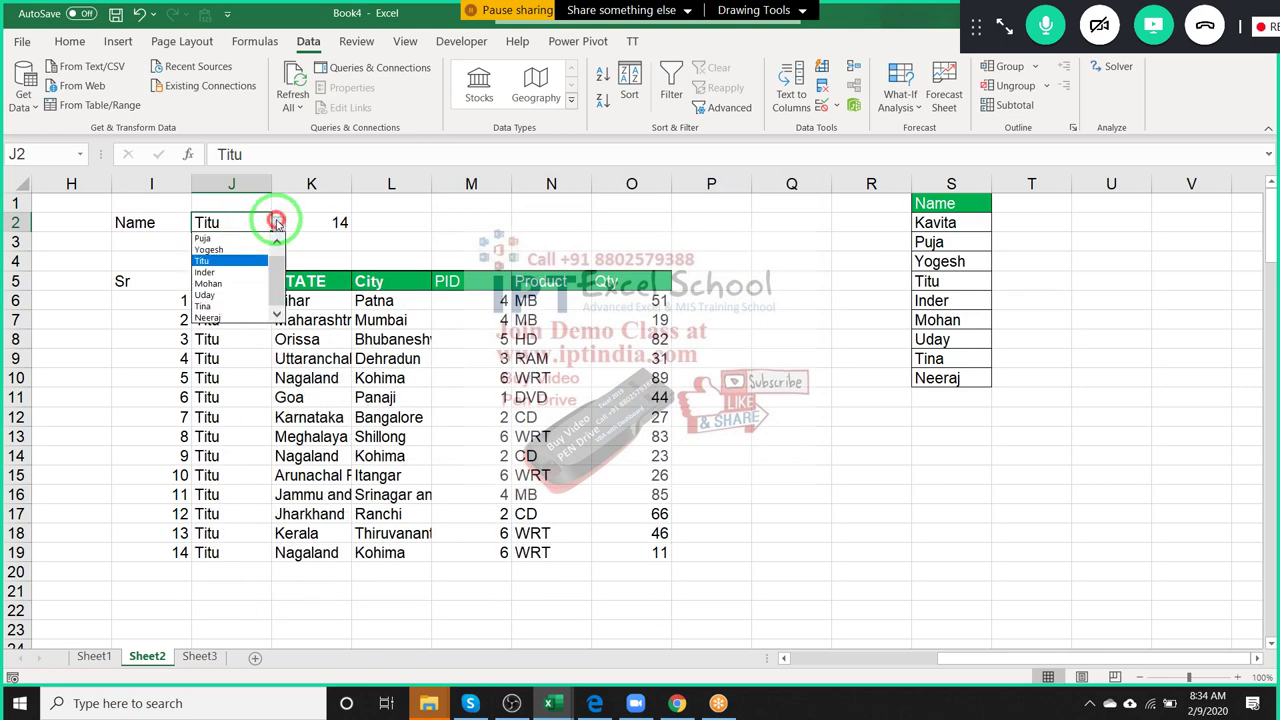
pyautogui.click(257, 261)
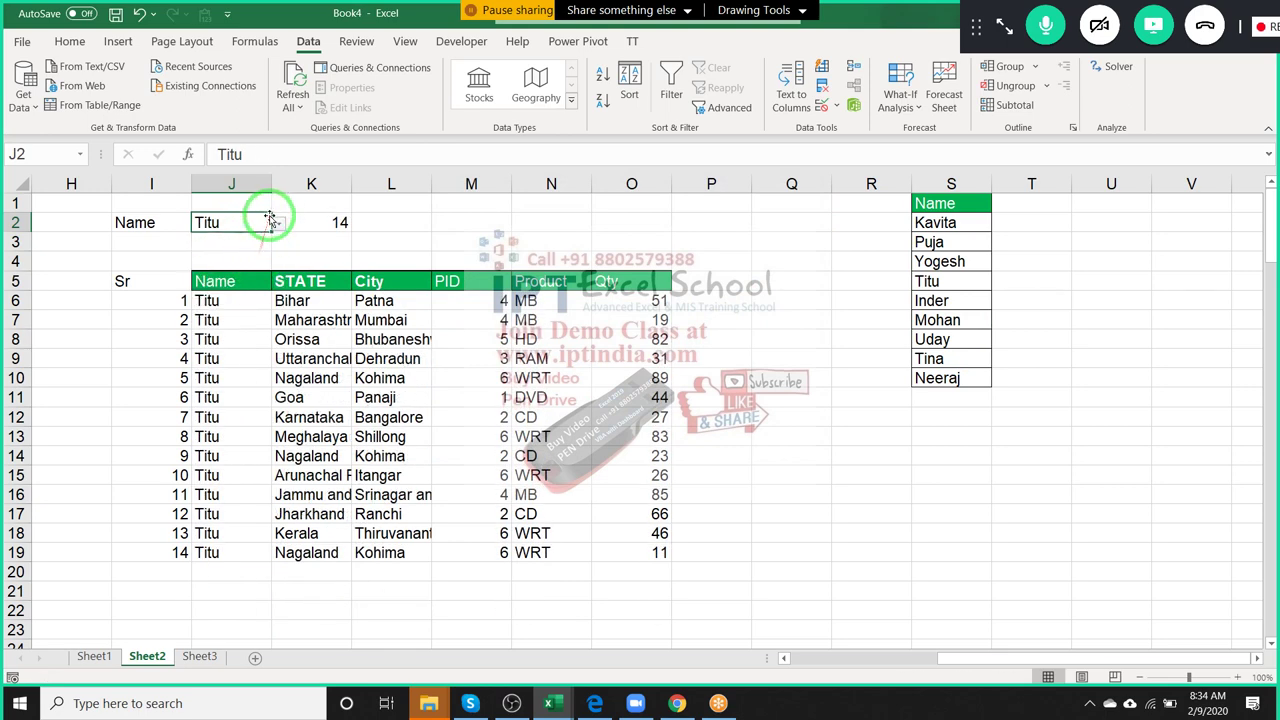
pyautogui.click(278, 224)
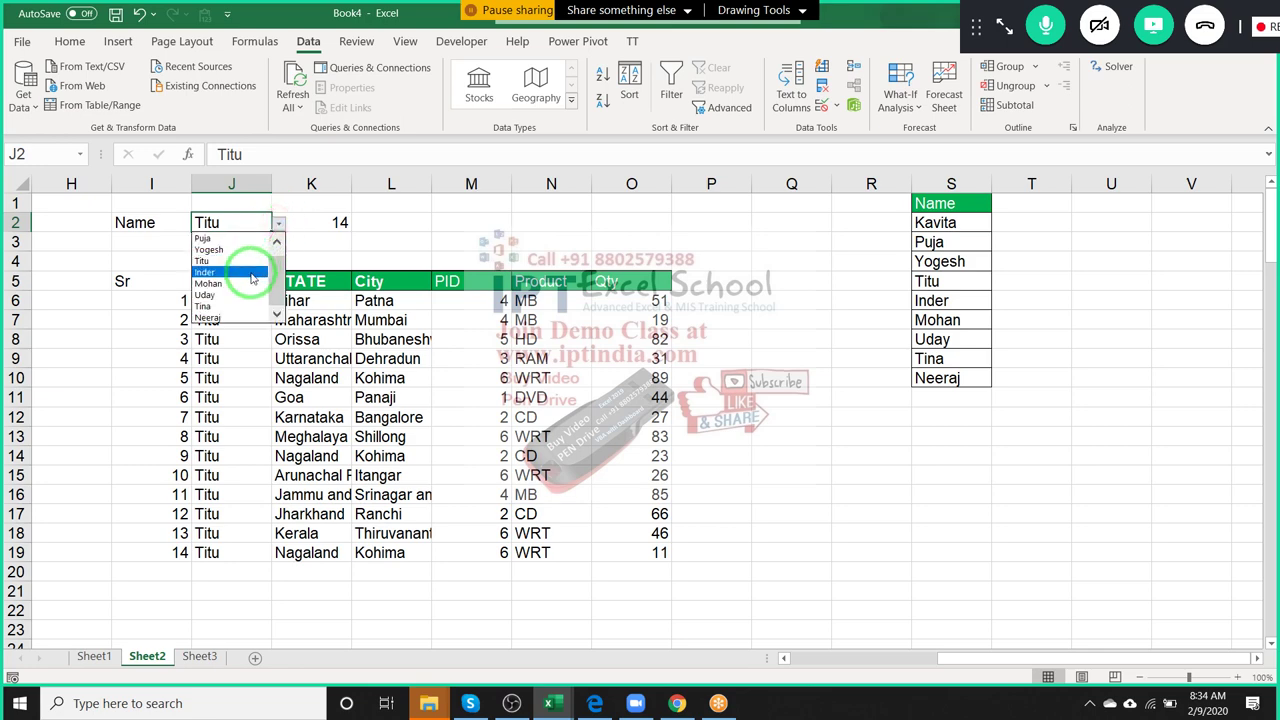
pyautogui.click(253, 273)
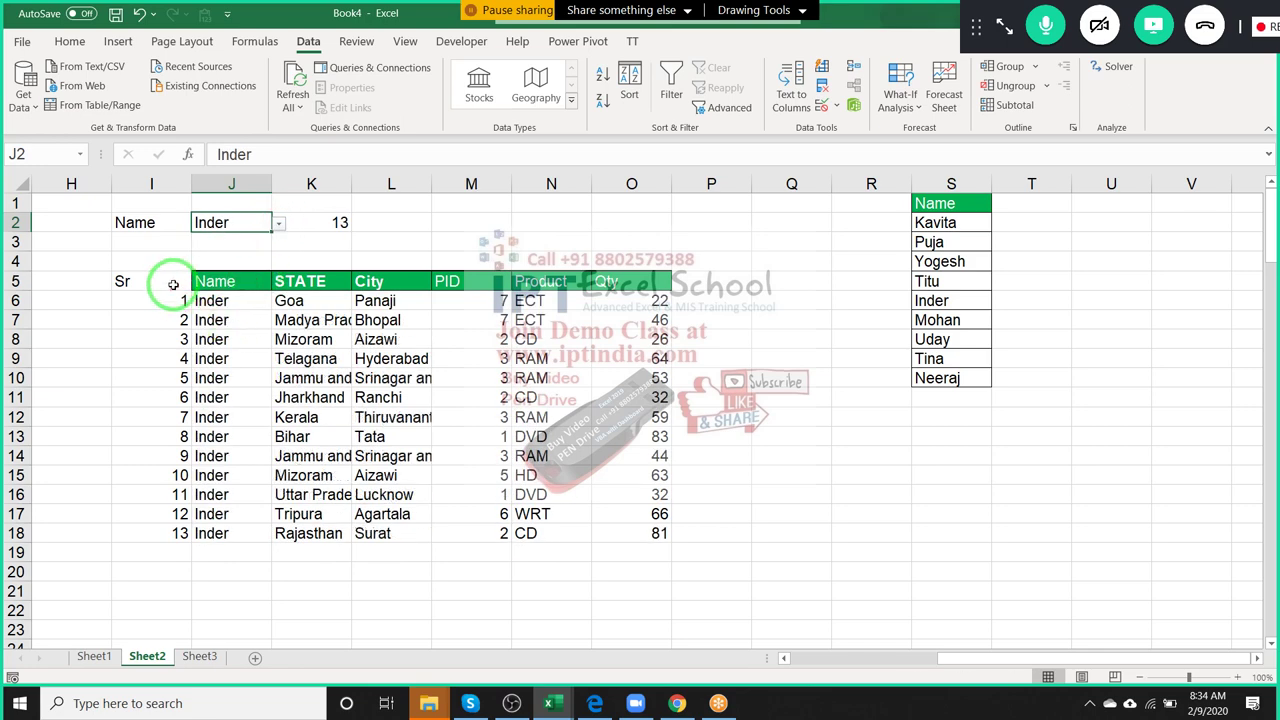
pyautogui.scroll(-1, 173, 285)
# Copy the green header style from the Name header J5 onto the Sr header I5.
pyautogui.moveTo(150, 223); pyautogui.dragTo(632, 378)
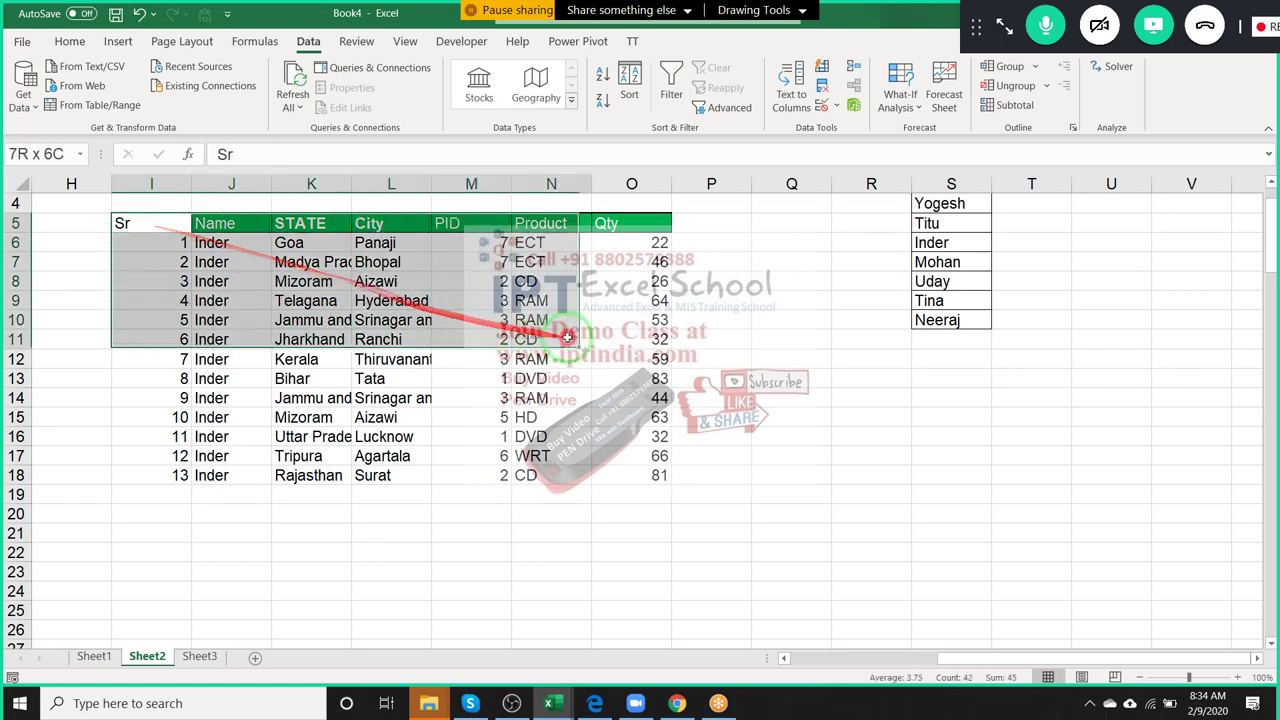
pyautogui.click(199, 223)
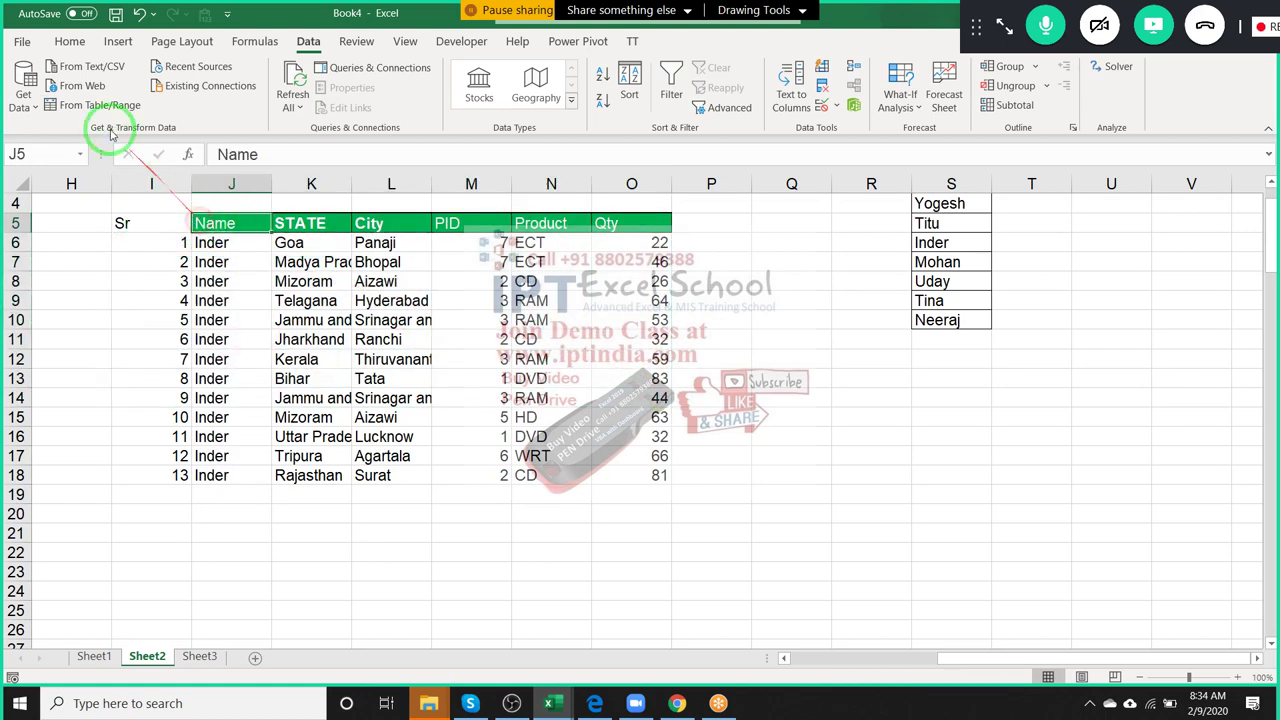
pyautogui.click(70, 41)
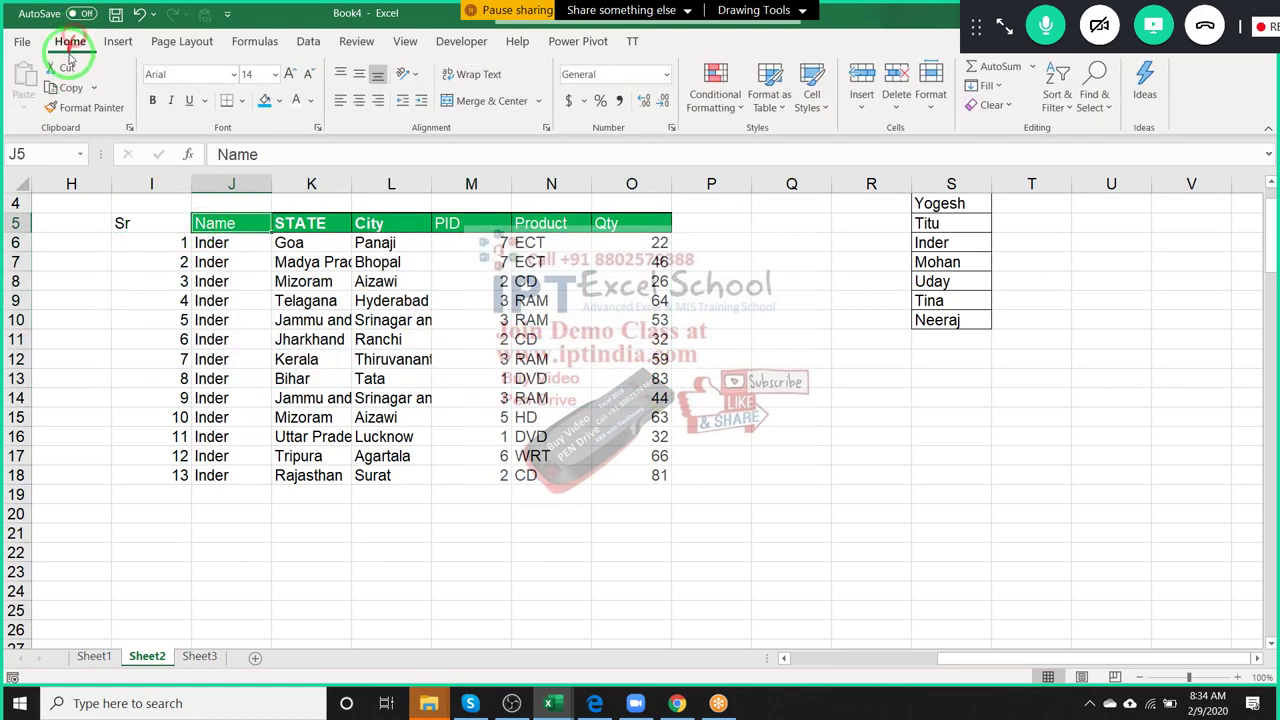
pyautogui.click(241, 104)
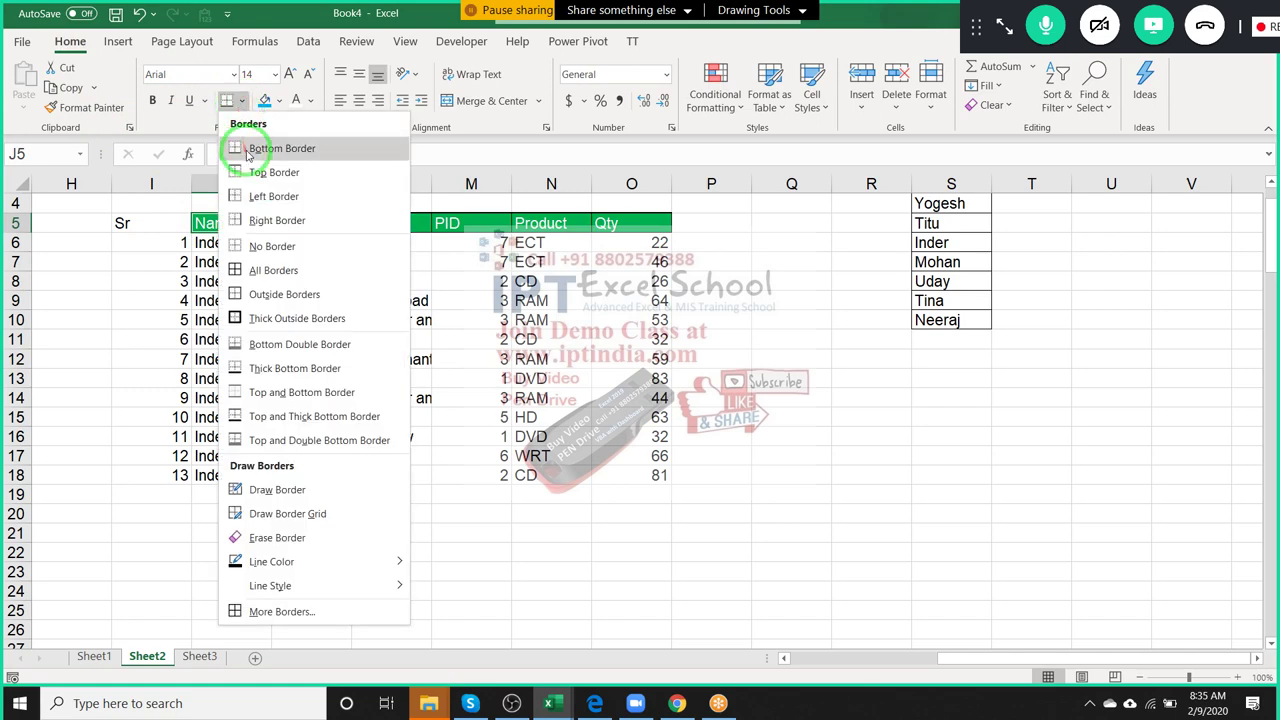
pyautogui.click(268, 104)
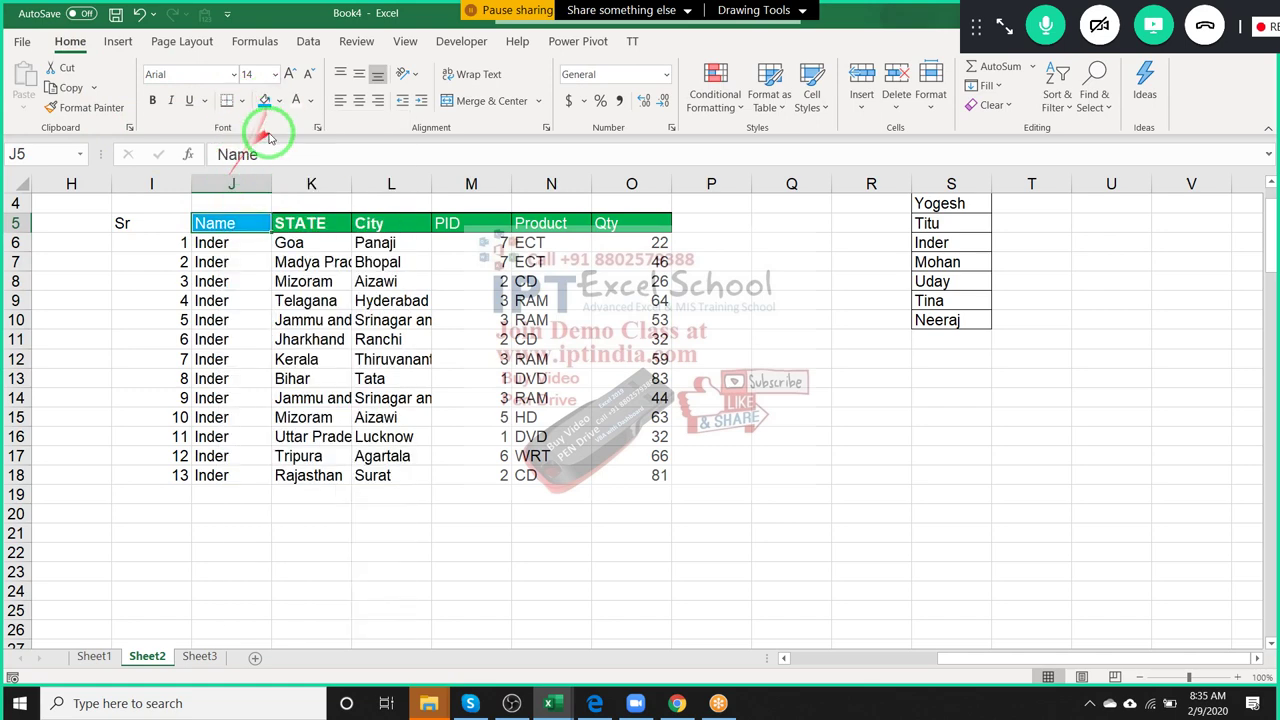
pyautogui.click(102, 112)
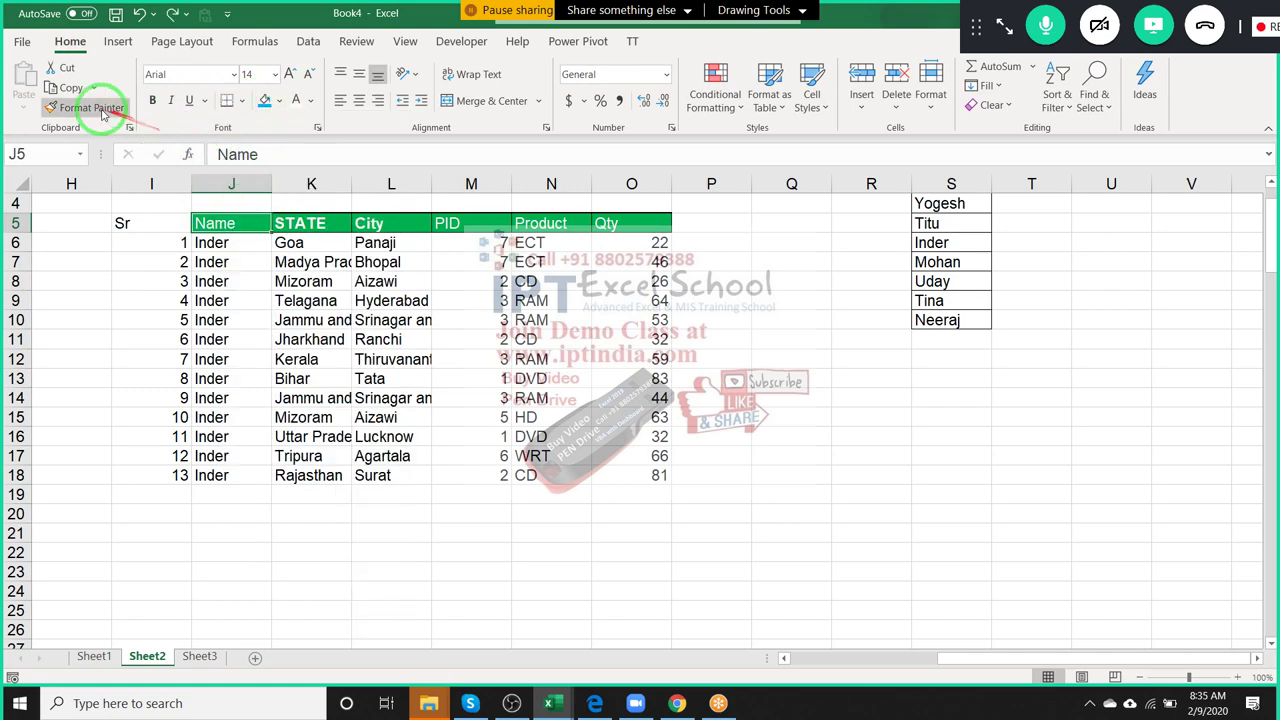
pyautogui.click(155, 218)
# Apply All Borders to the results range I5:O31, including its empty rows.
pyautogui.click(533, 342)
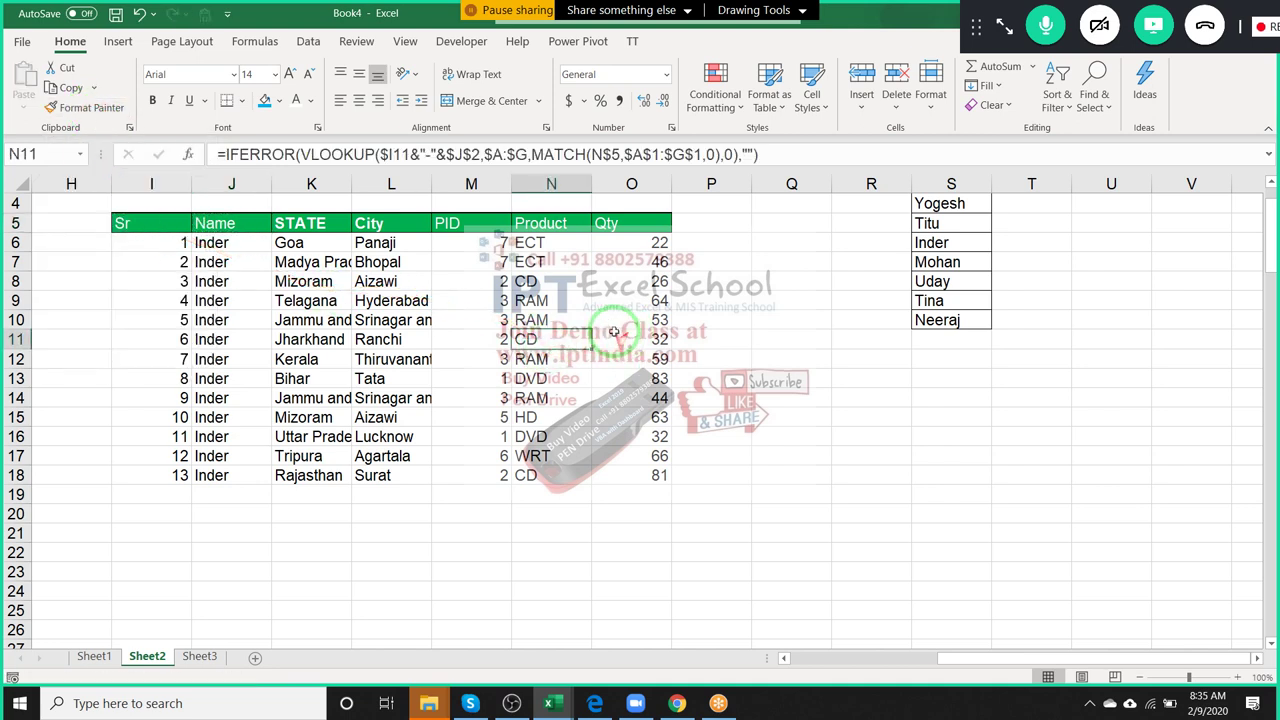
pyautogui.moveTo(130, 222)
pyautogui.mouseDown()
pyautogui.moveTo(570, 605)
pyautogui.moveTo(637, 690)
pyautogui.mouseUp()
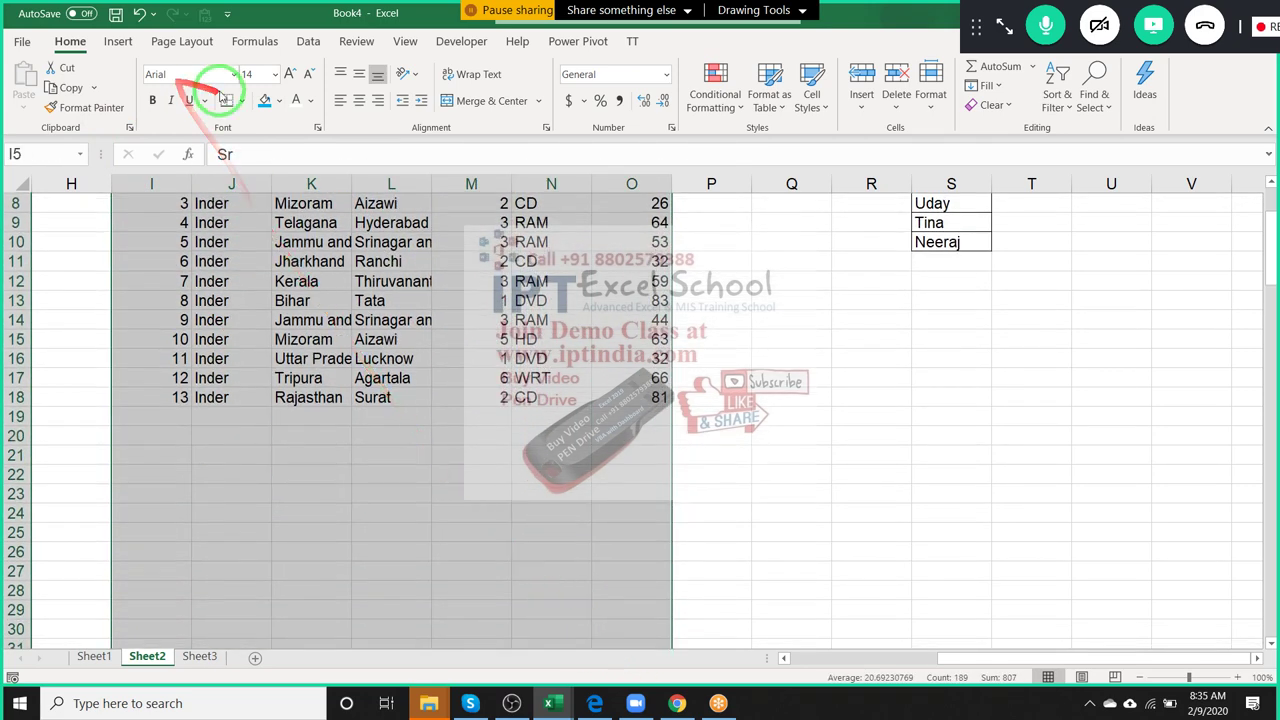
pyautogui.click(241, 101)
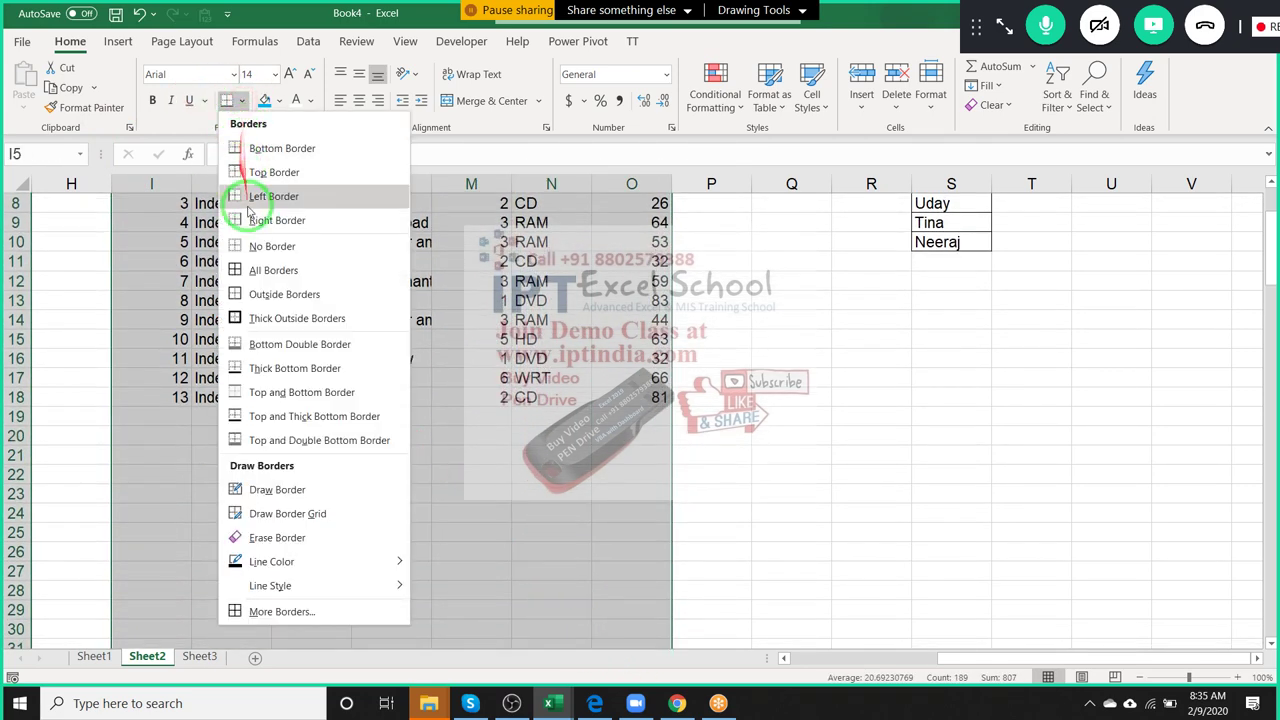
pyautogui.click(265, 270)
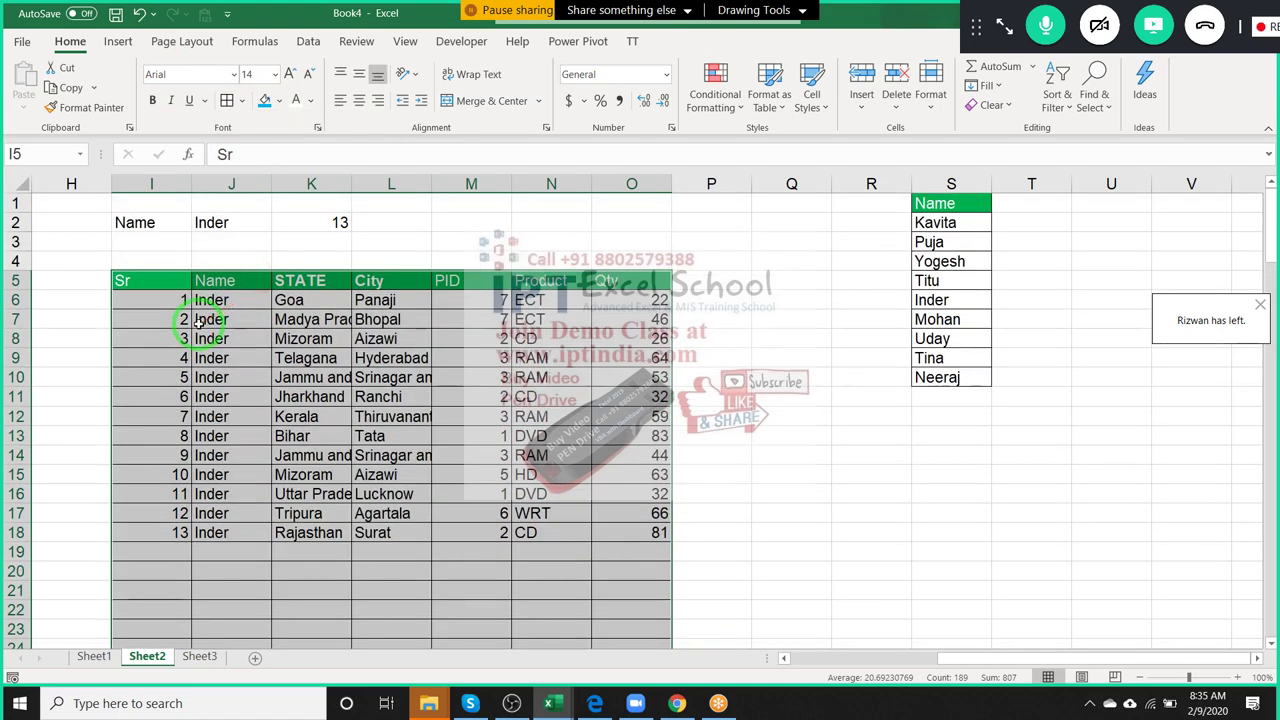
pyautogui.scroll(-5, 197, 320)
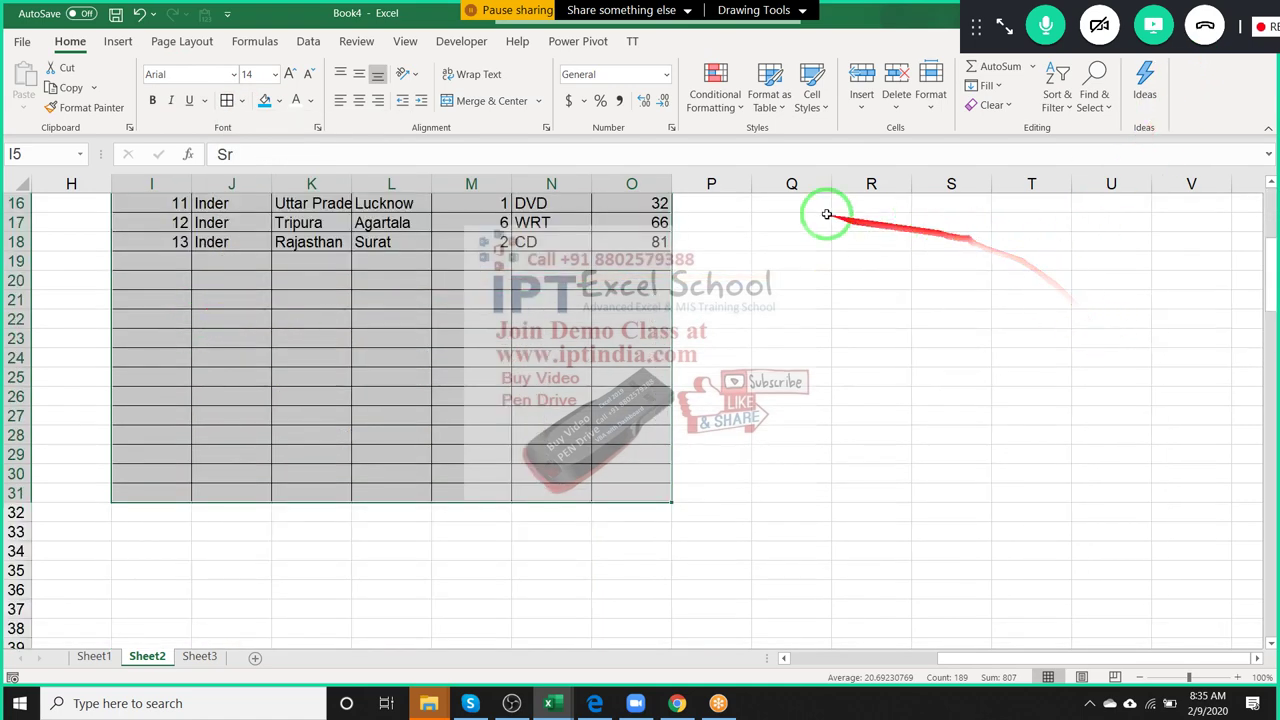
pyautogui.scroll(3, 756, 209)
pyautogui.scroll(2, 752, 206)
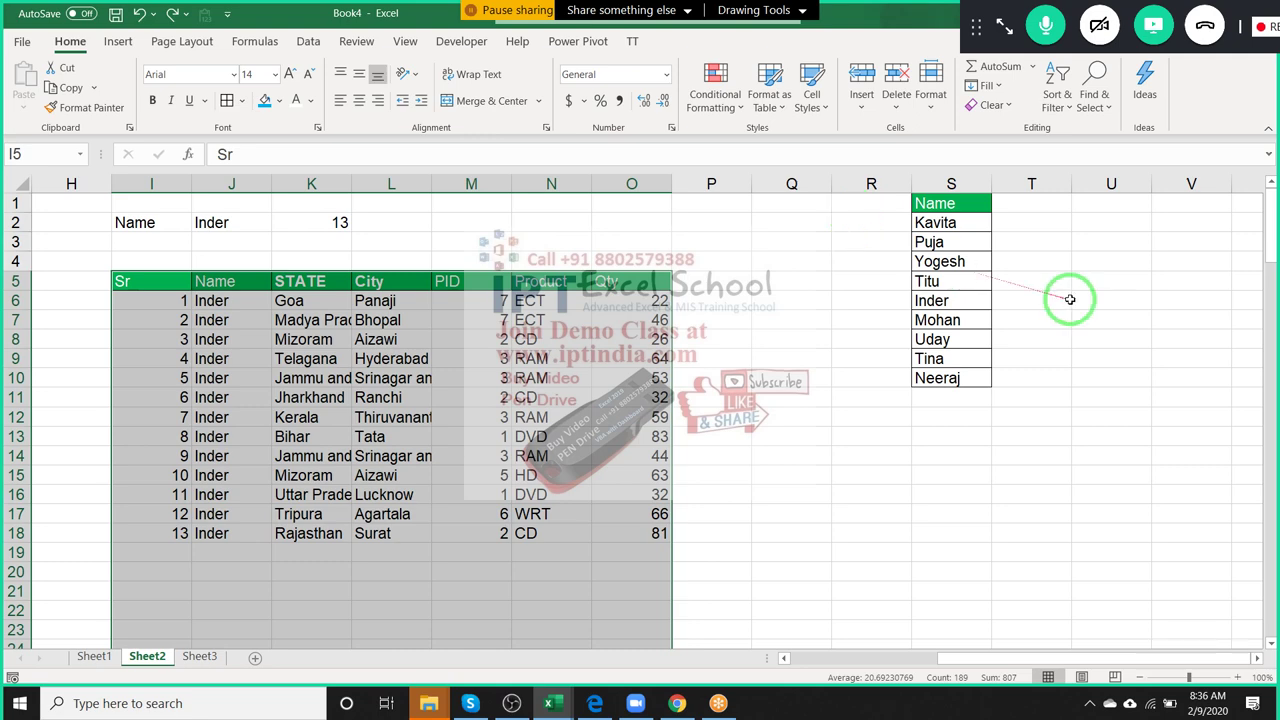
# From I6, create a formula rule =$I$6<>"" and open its Border format settings.
pyautogui.click(261, 327)
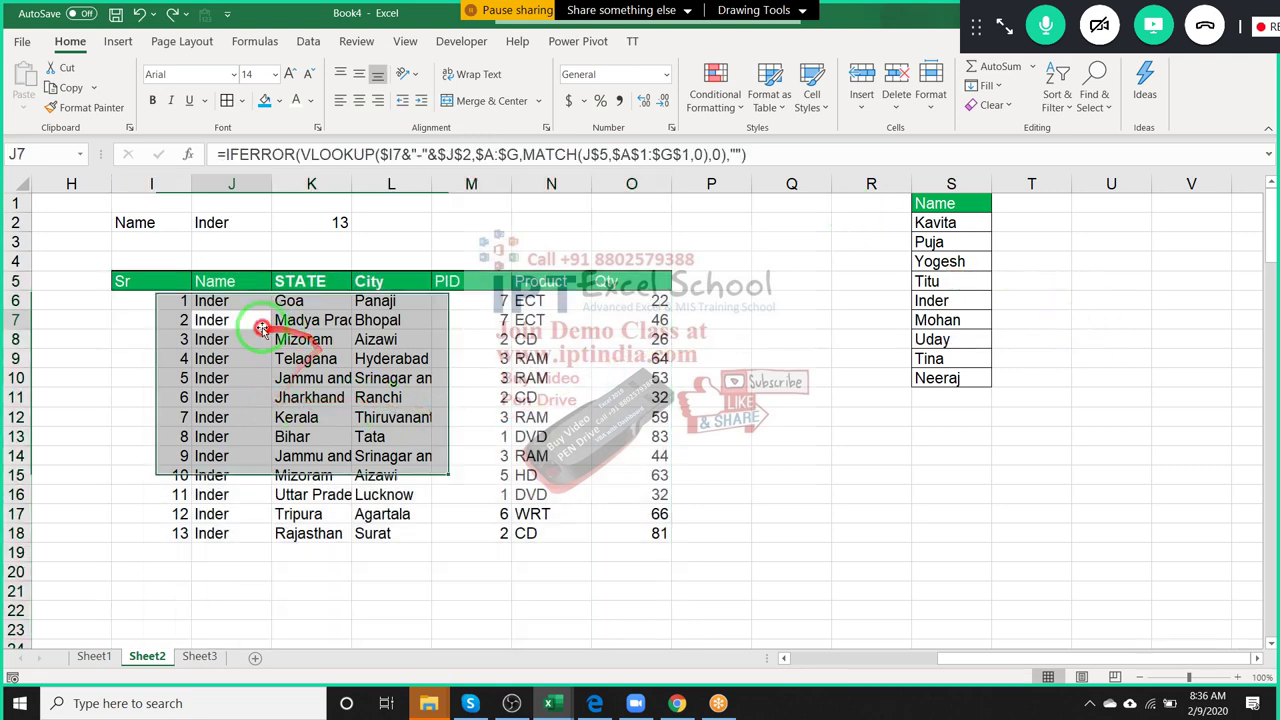
pyautogui.click(178, 303)
pyautogui.click(714, 94)
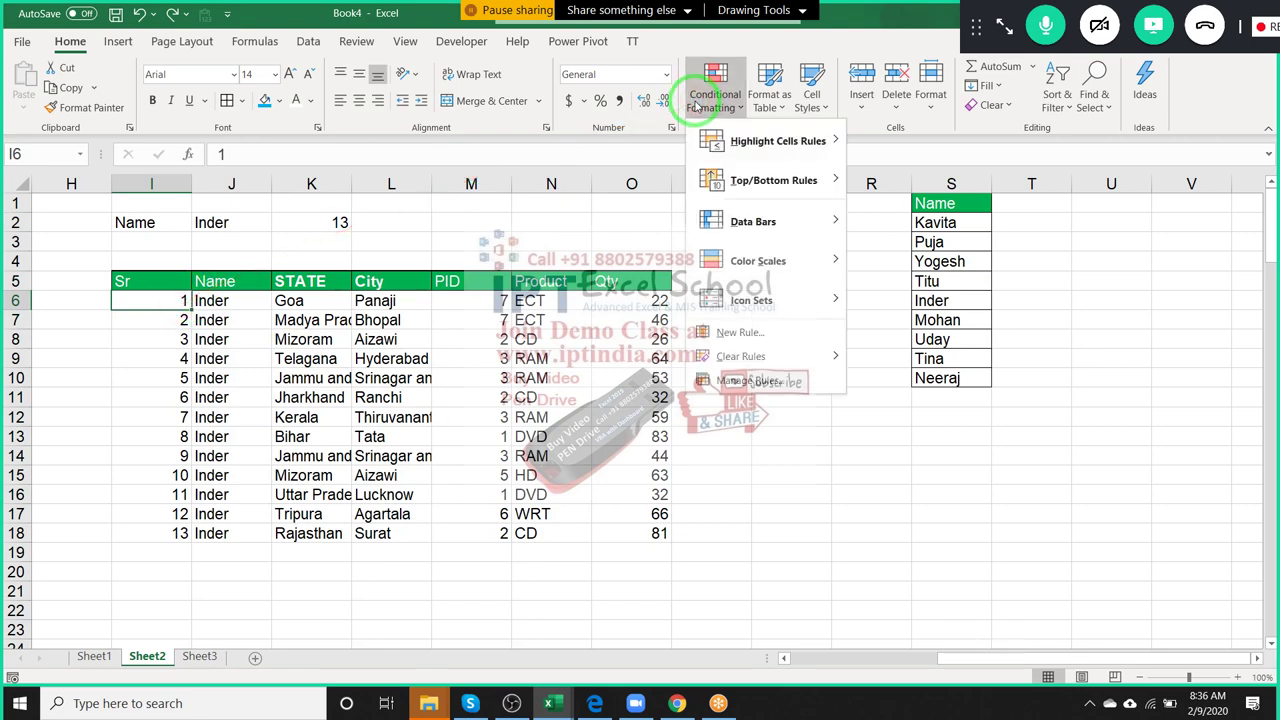
pyautogui.click(745, 332)
pyautogui.click(540, 309)
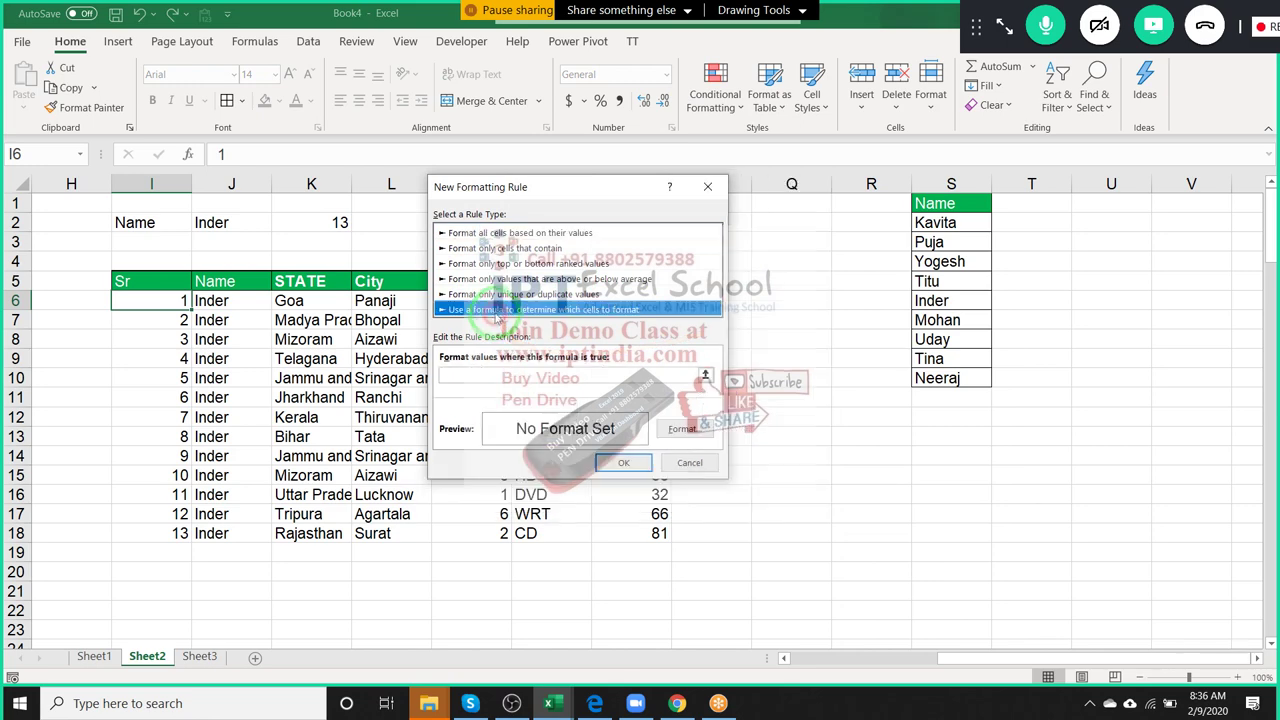
pyautogui.moveTo(571, 184); pyautogui.dragTo(713, 183)
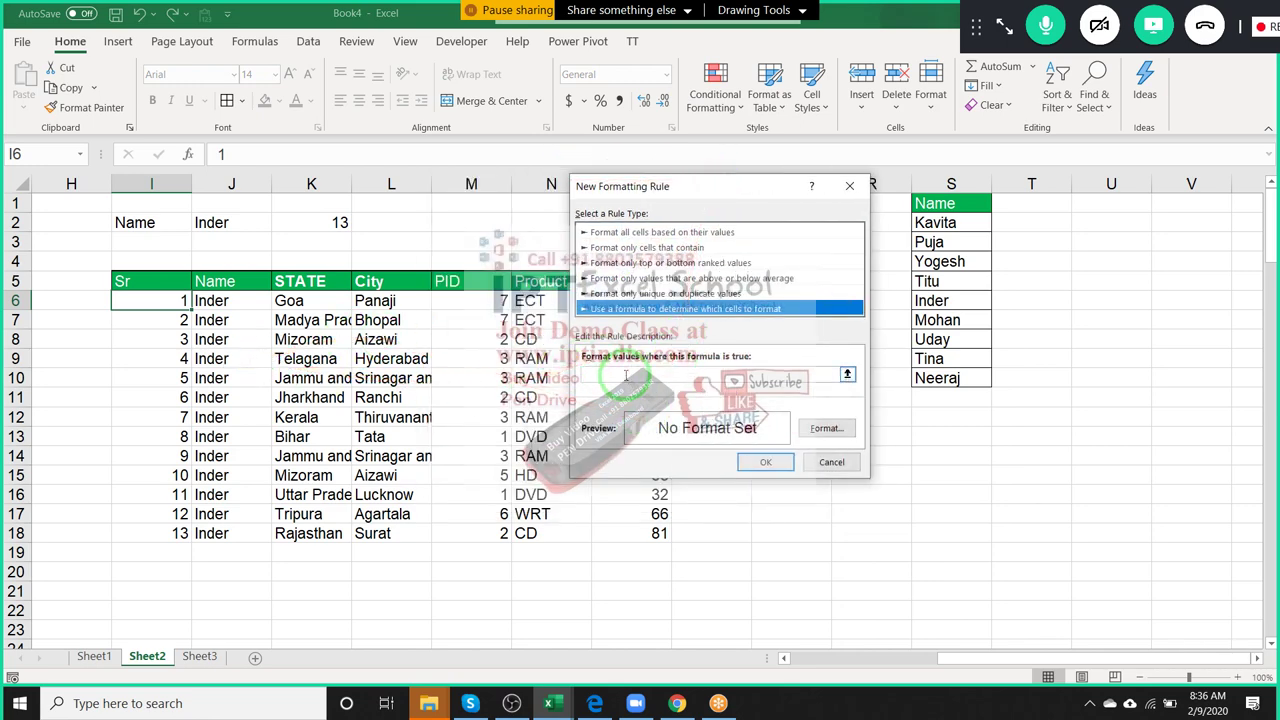
pyautogui.click(626, 376)
pyautogui.write('=$I$6<>""')
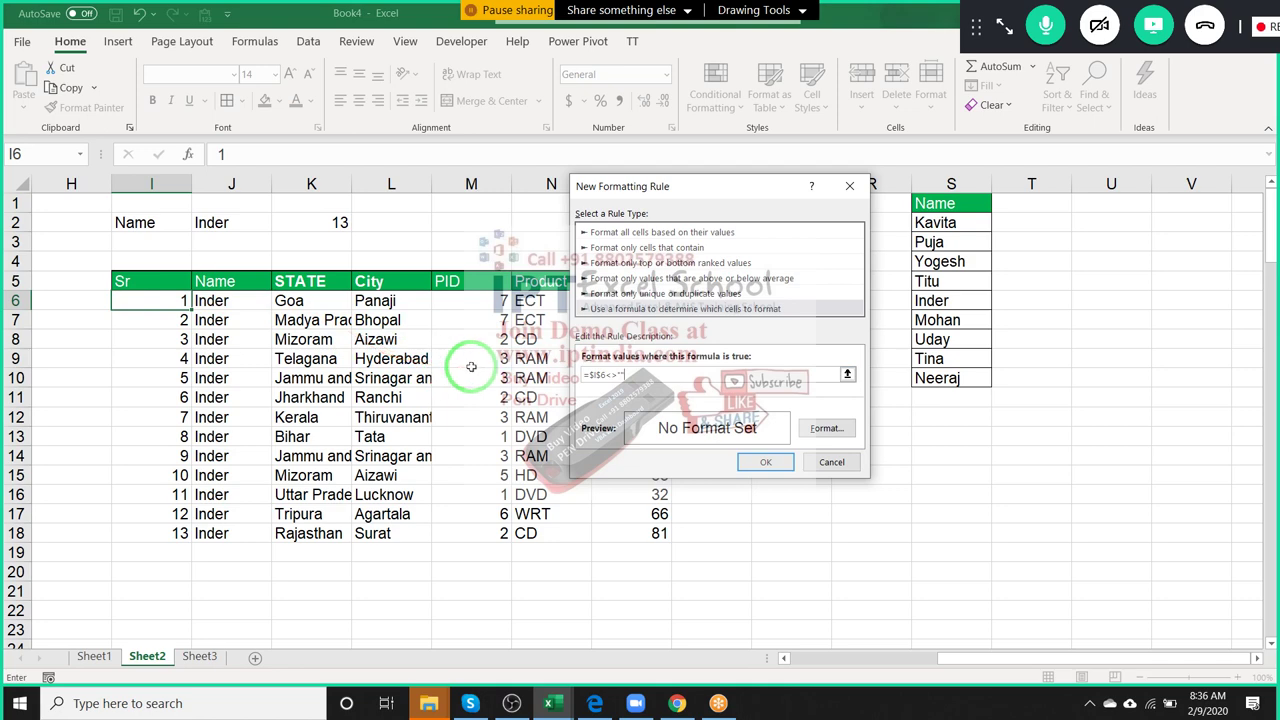
pyautogui.click(838, 428)
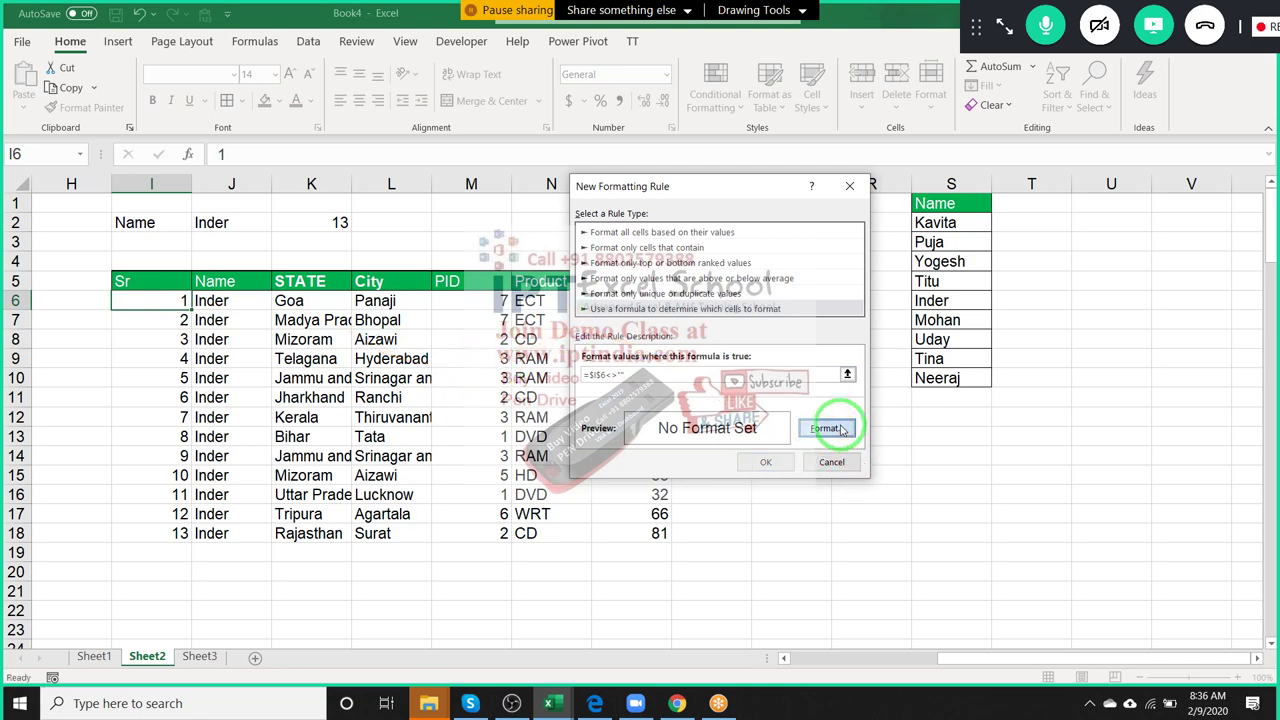
pyautogui.click(544, 131)
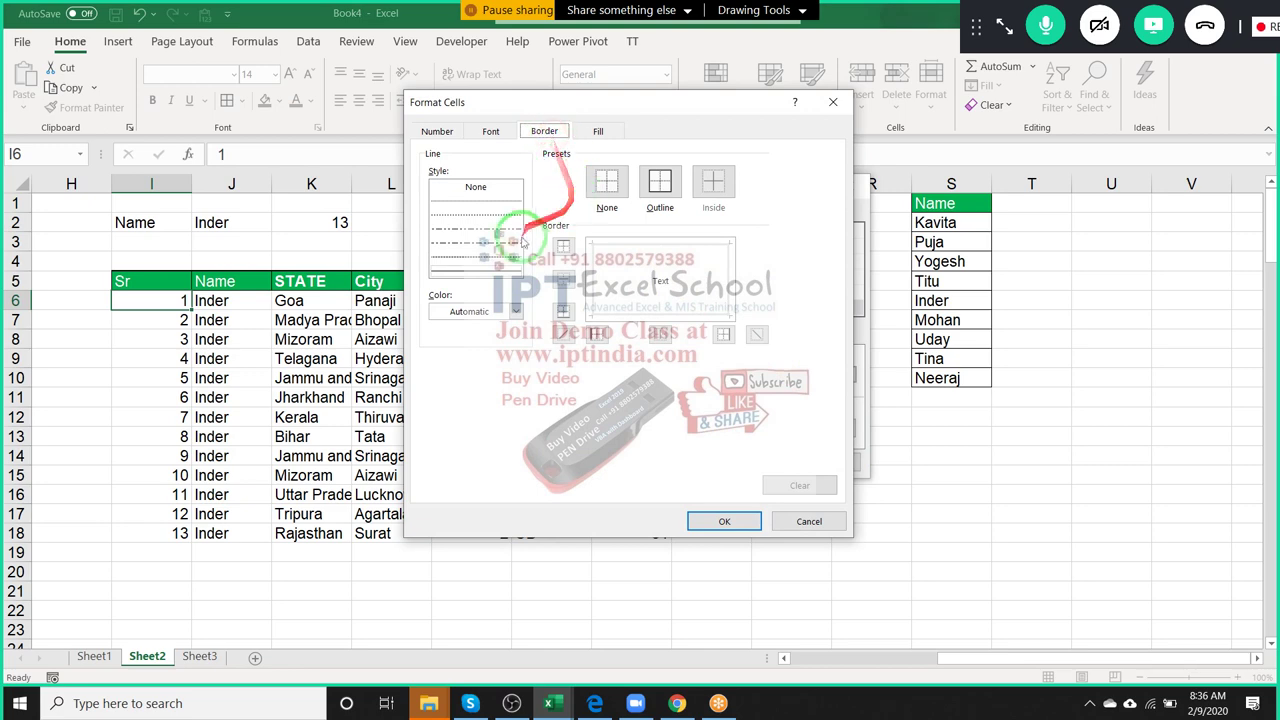
# Show GoToMeeting's People panel listing the 8 participants.
pyautogui.click(1004, 27)
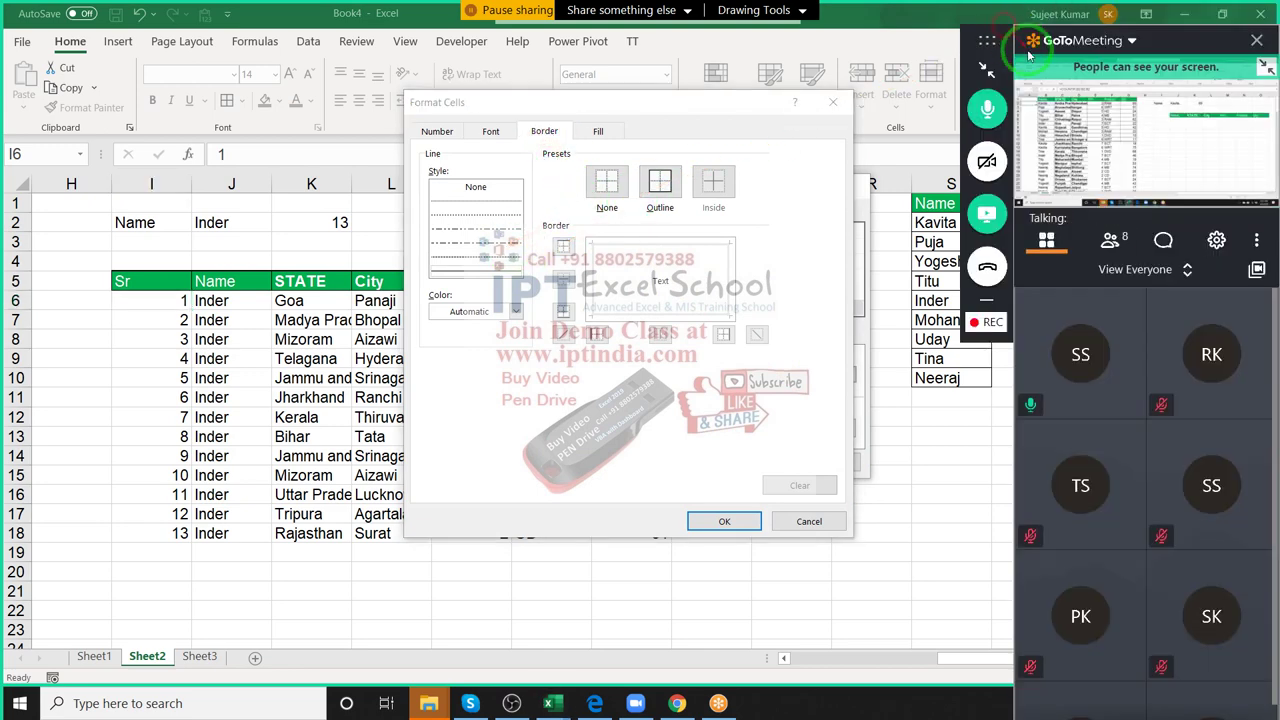
pyautogui.click(1110, 240)
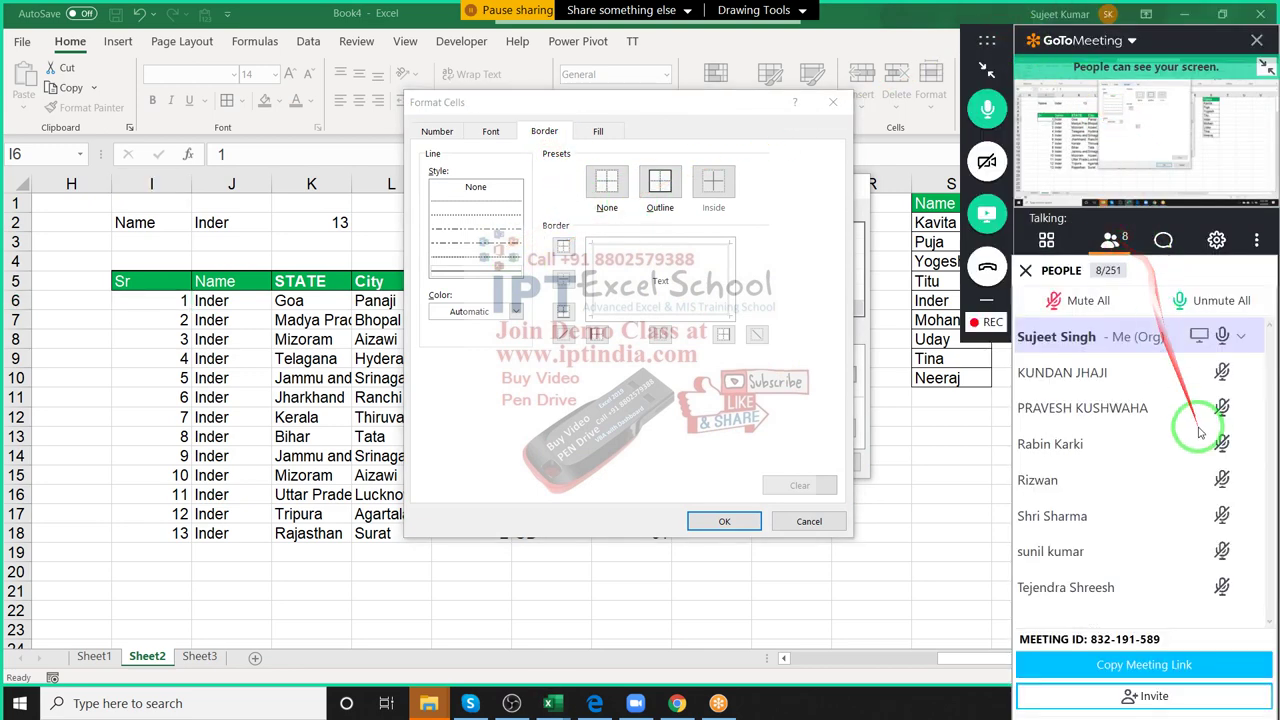
pyautogui.click(1195, 410)
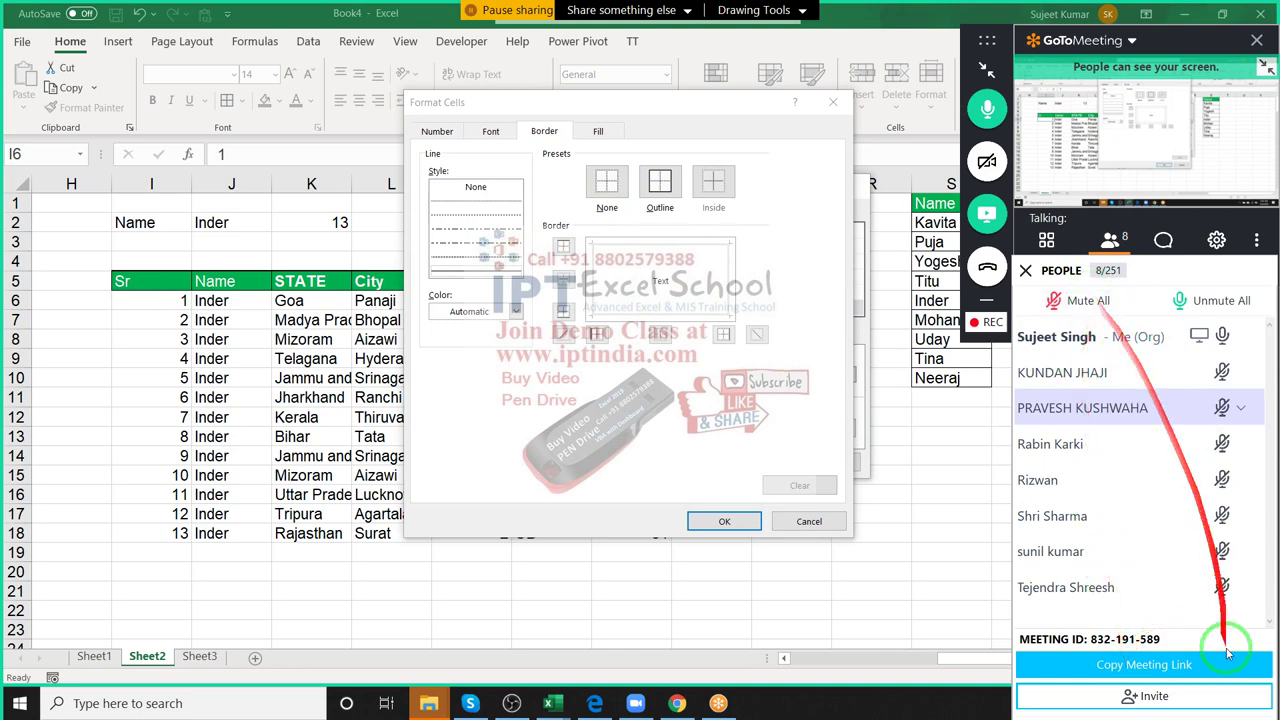
# Give the conditional rule left and right borders and finish creating it.
pyautogui.click(984, 66)
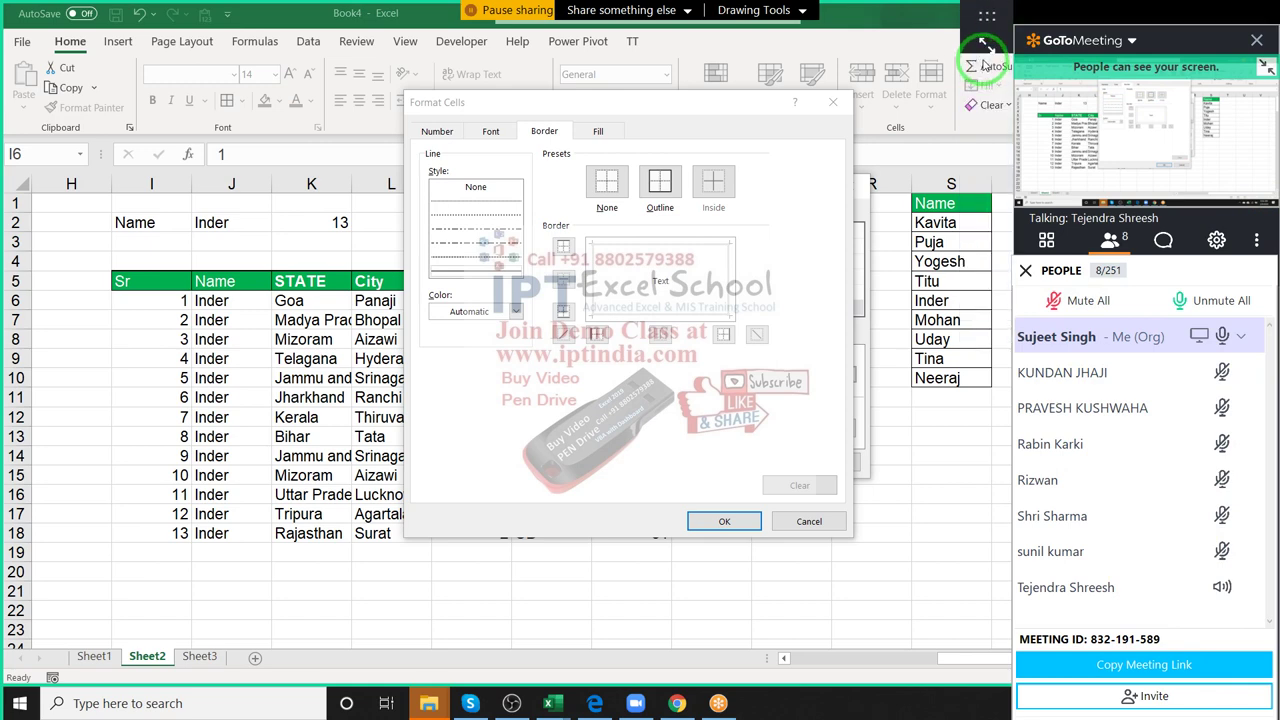
pyautogui.click(463, 276)
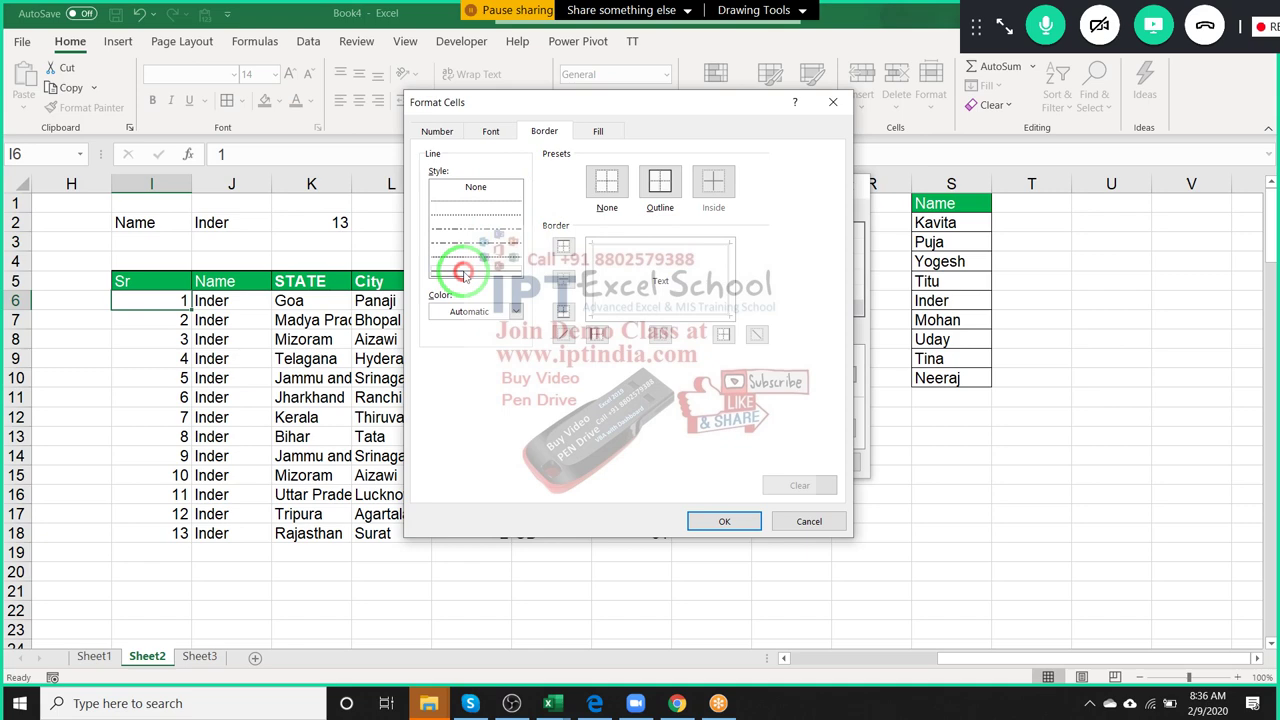
pyautogui.click(614, 251)
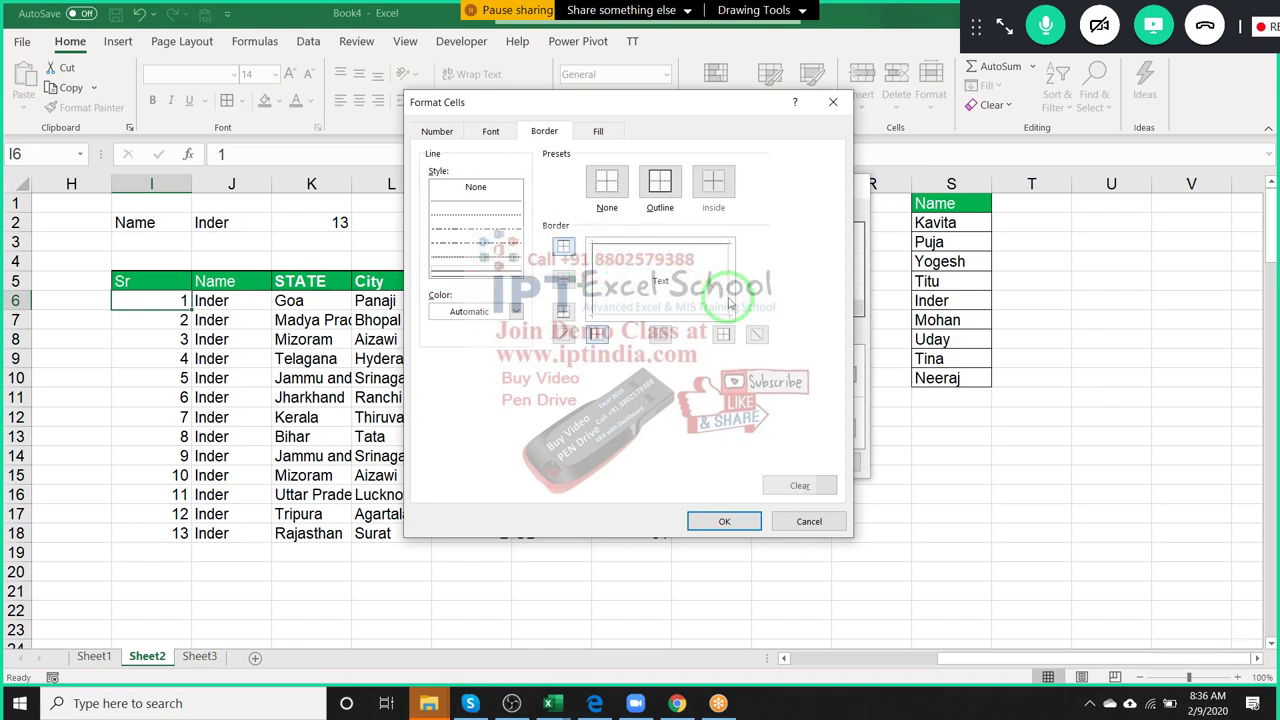
pyautogui.click(730, 303)
pyautogui.click(728, 521)
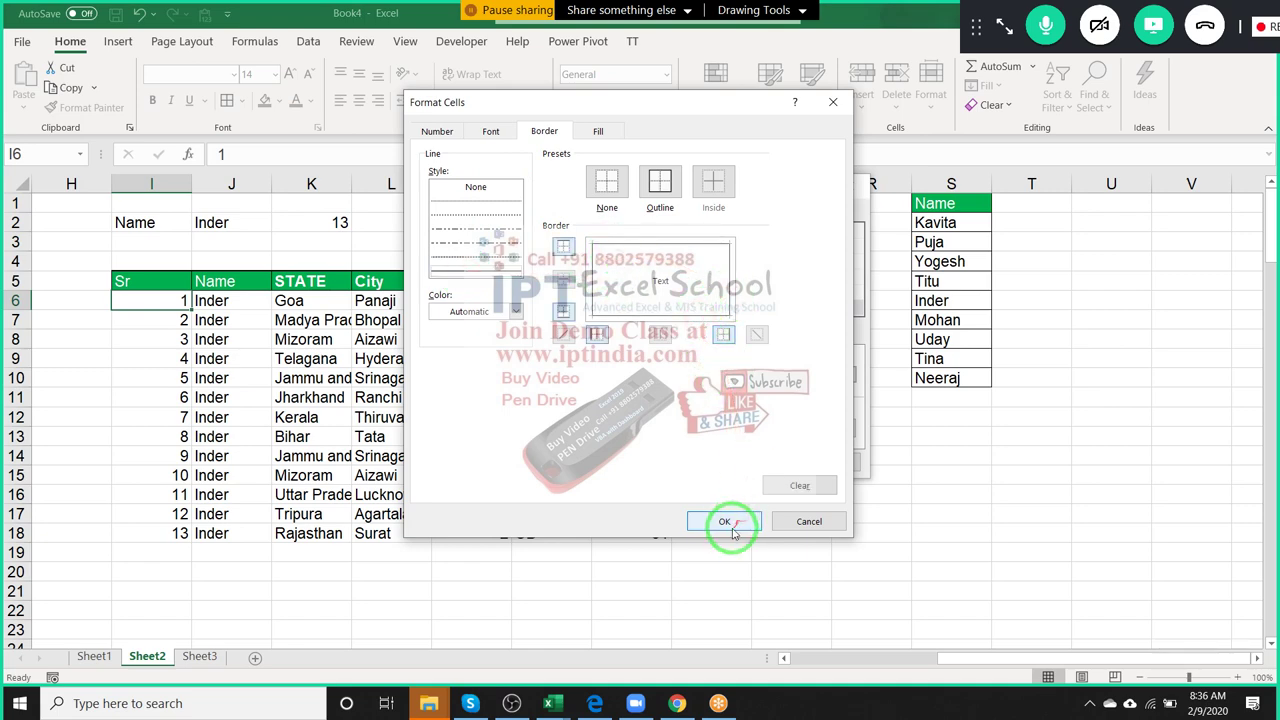
pyautogui.click(755, 425)
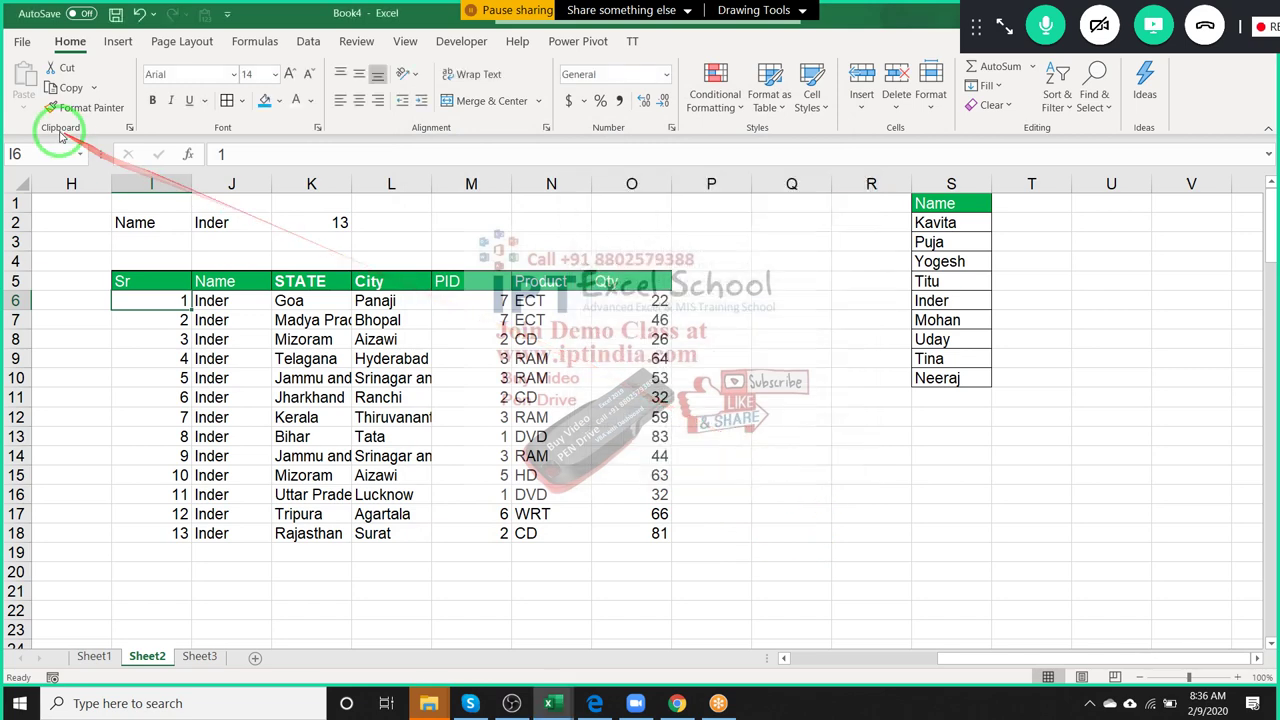
# Format-paint I6's conditional formatting down over the table rows.
pyautogui.click(85, 107)
pyautogui.moveTo(150, 300)
pyautogui.mouseDown()
pyautogui.moveTo(625, 598)
pyautogui.moveTo(610, 563)
pyautogui.mouseUp()
pyautogui.scroll(6, 610, 563)
pyautogui.scroll(1, 610, 563)
pyautogui.scroll(-5, 610, 563)
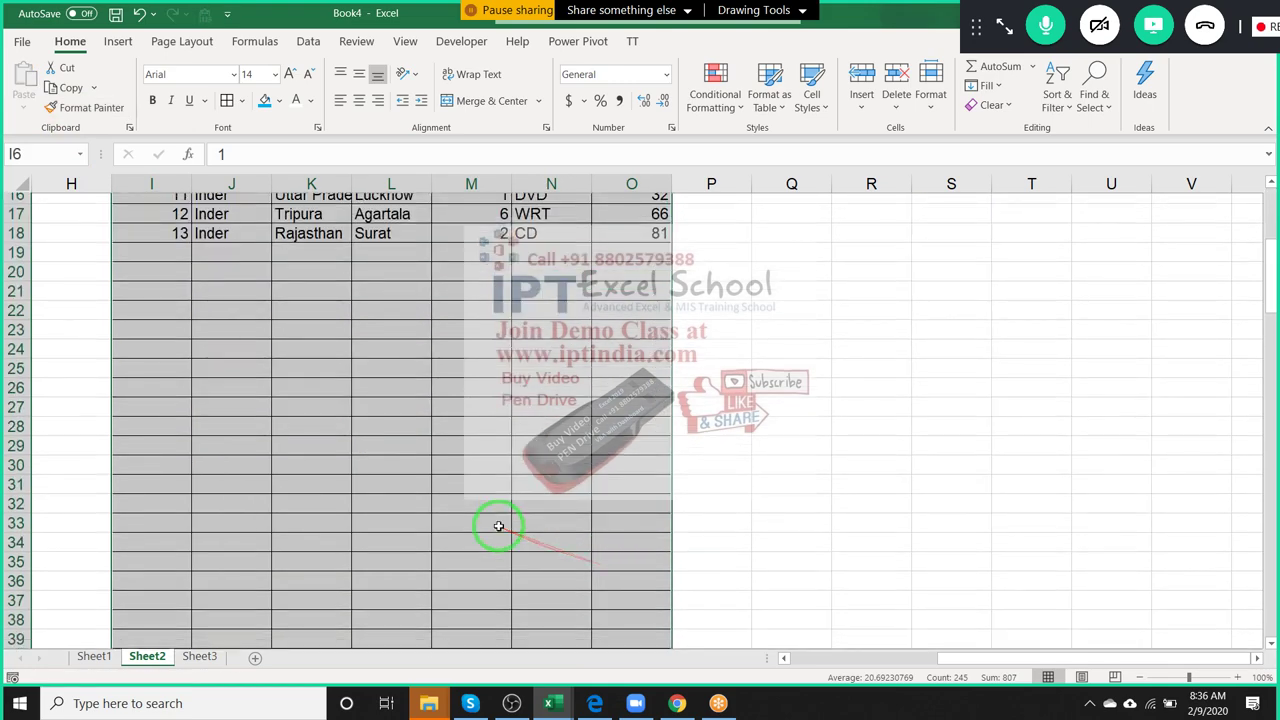
pyautogui.scroll(-3, 498, 526)
pyautogui.scroll(4, 498, 526)
pyautogui.scroll(3, 498, 526)
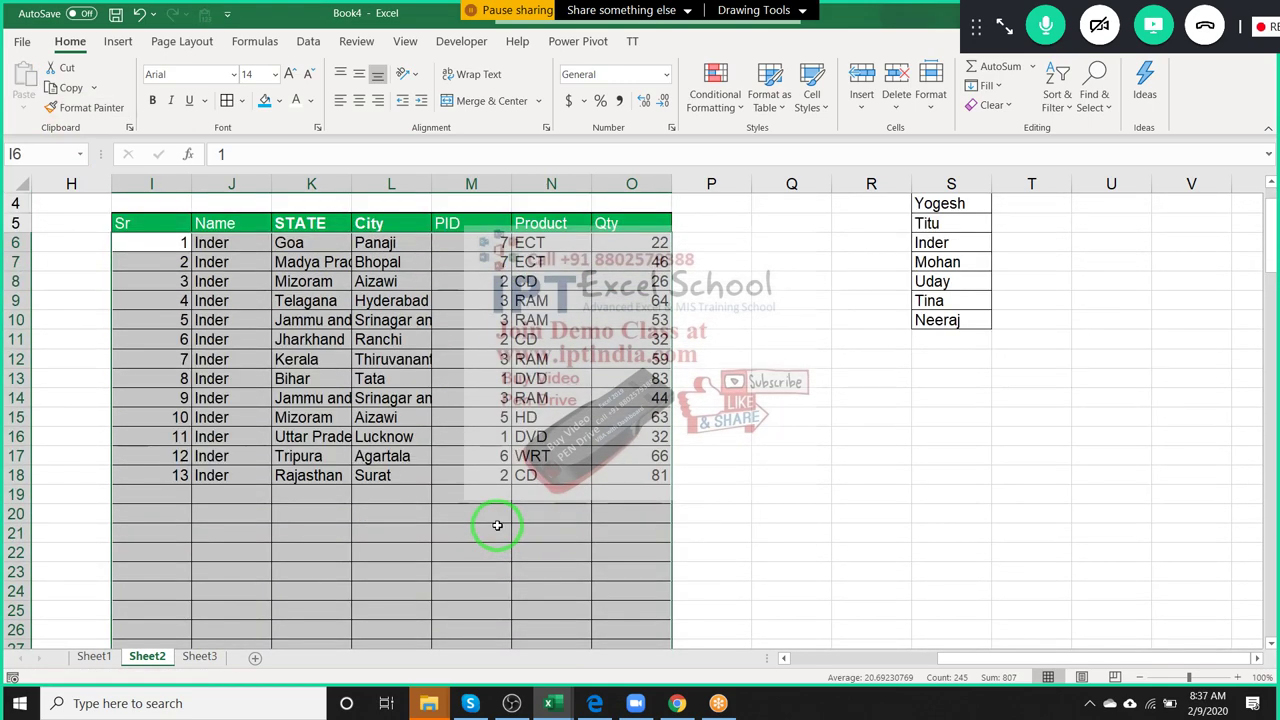
# Edit the rule's formula to the relative =I6<>"" applied to $I$6:$O$40.
pyautogui.click(715, 95)
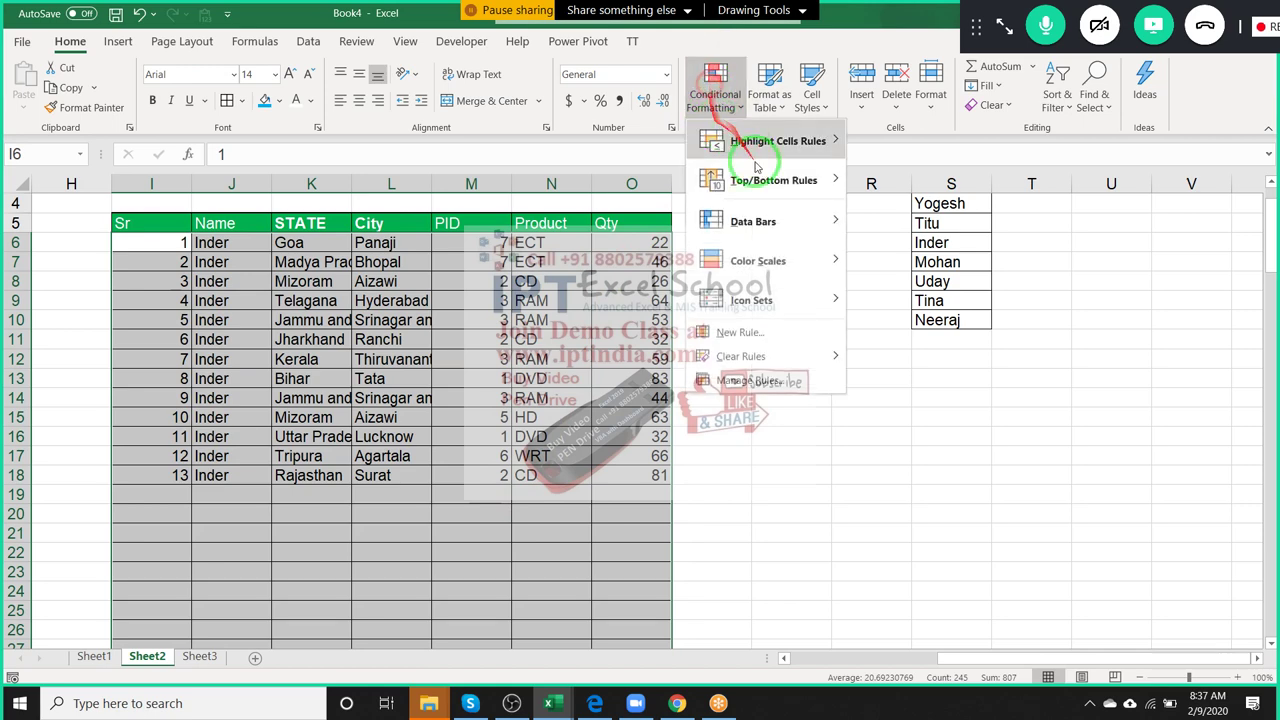
pyautogui.click(757, 380)
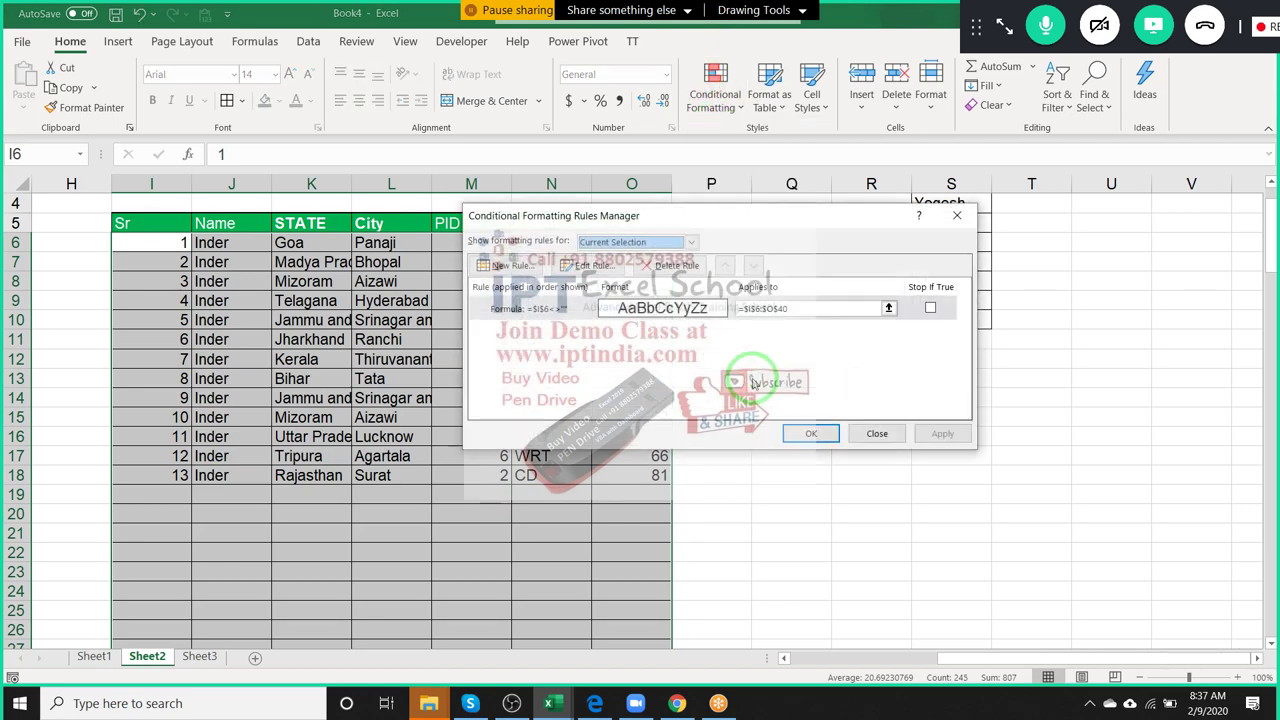
pyautogui.doubleClick(660, 308)
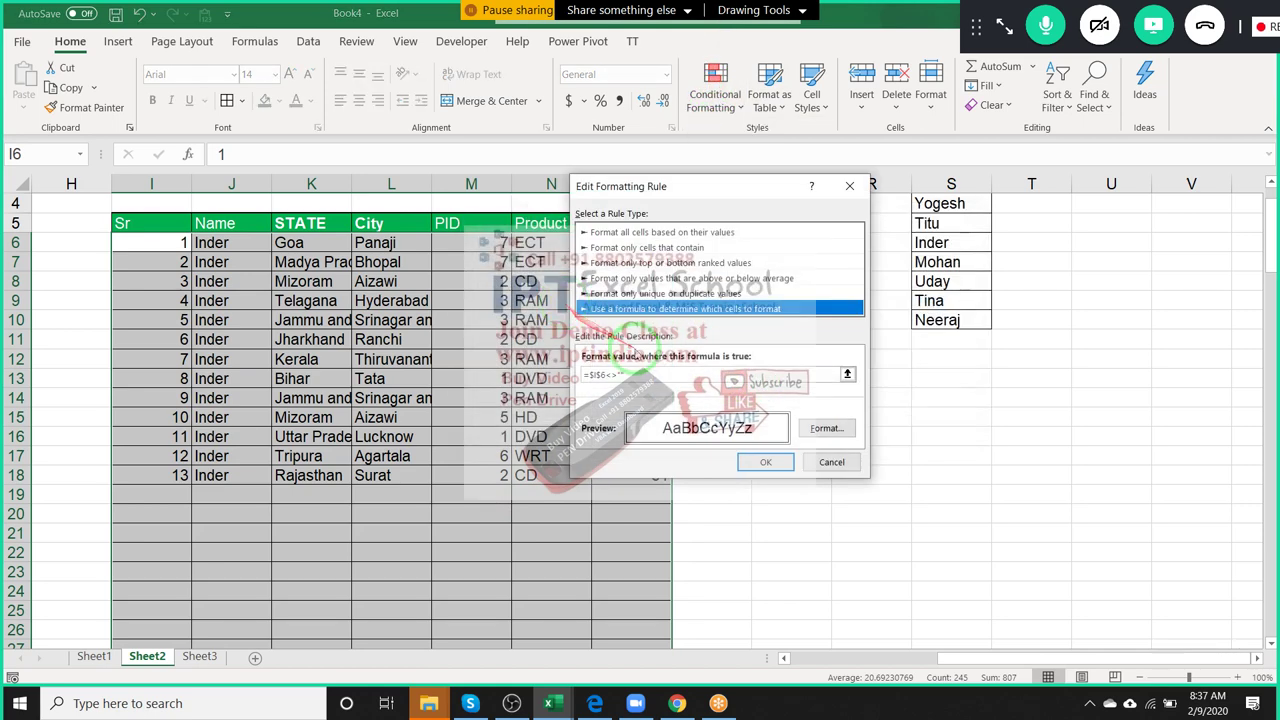
pyautogui.click(596, 374)
pyautogui.write('""')
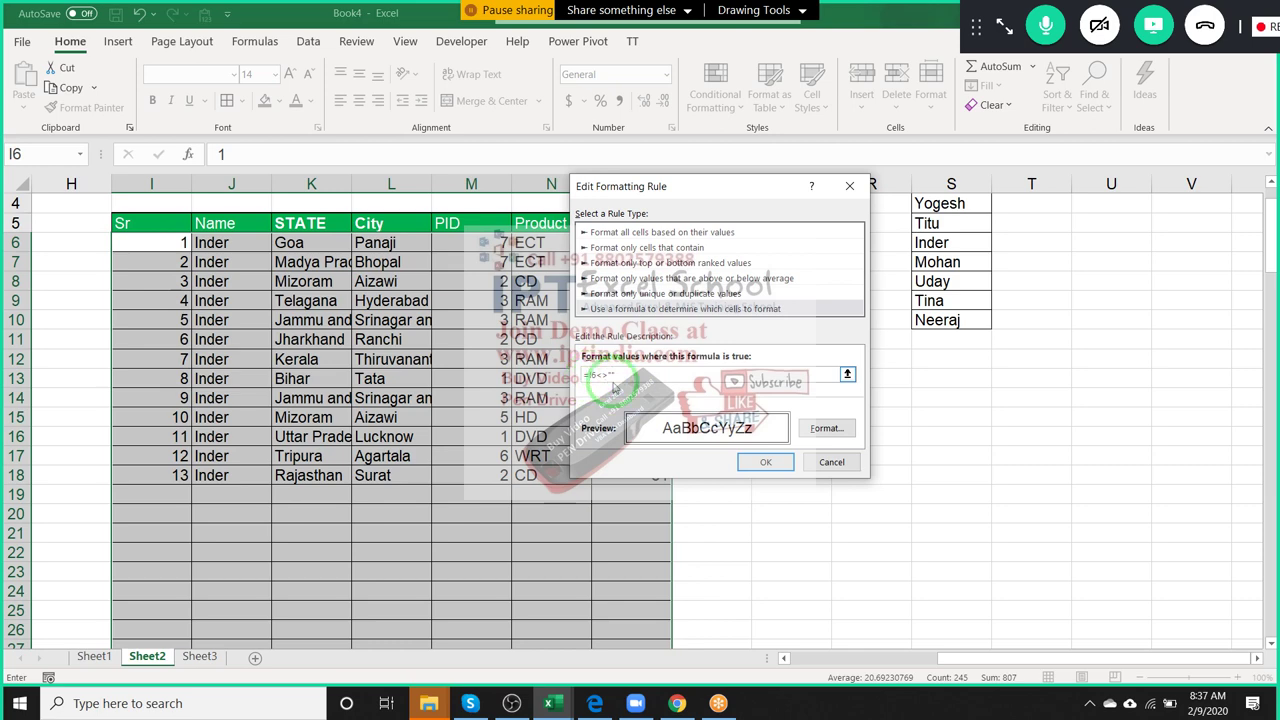
pyautogui.click(784, 462)
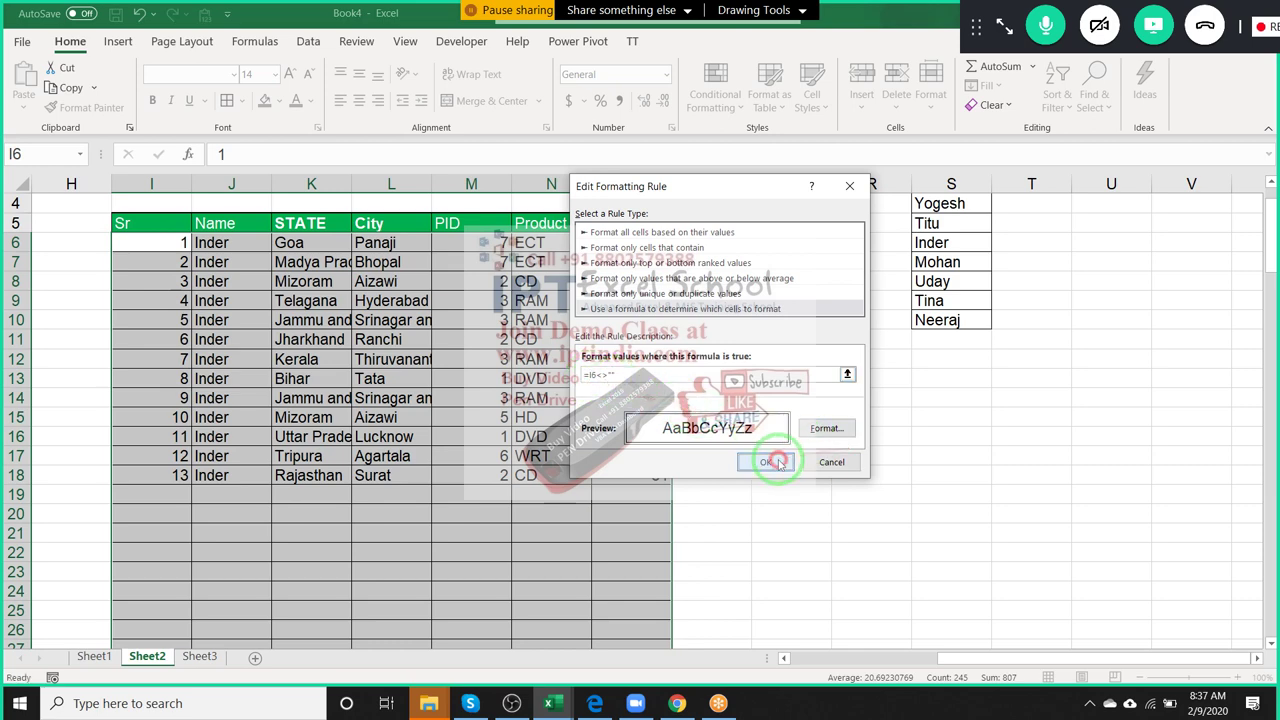
pyautogui.click(942, 434)
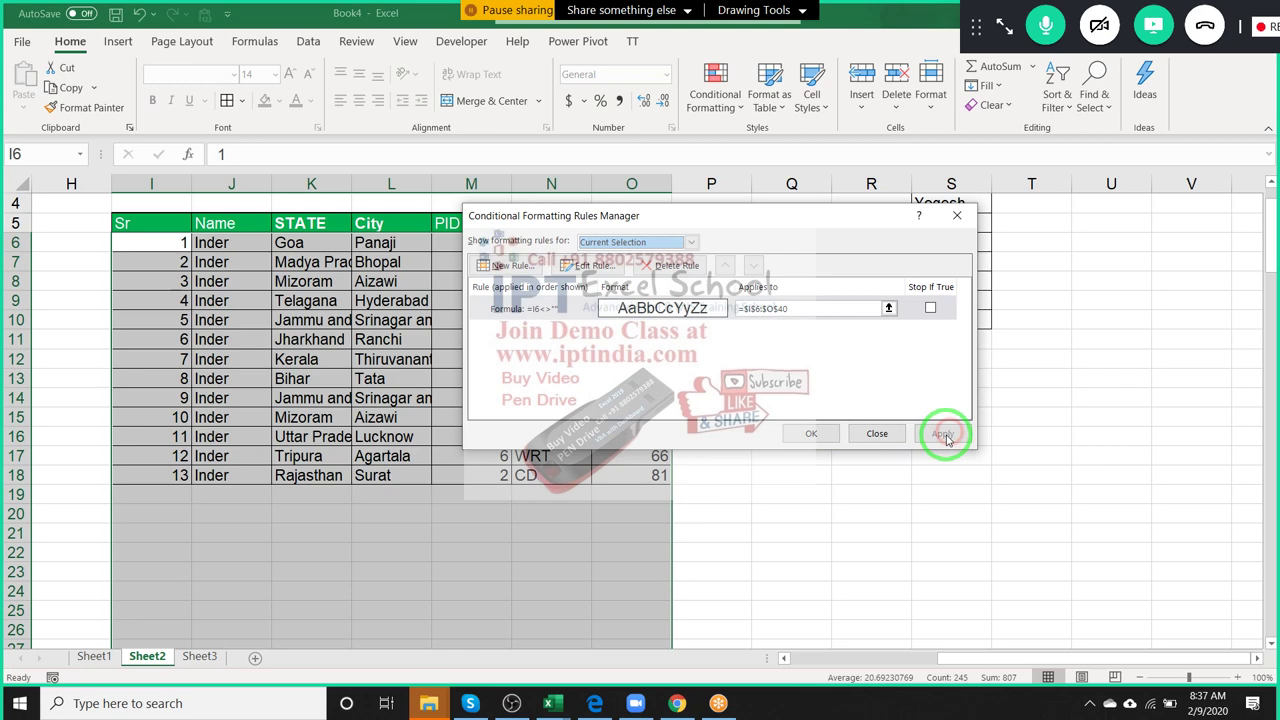
pyautogui.click(826, 446)
pyautogui.click(280, 338)
# Switch J2 to a 17-record name, then to Uday, showing his 16 bordered records.
pyautogui.scroll(1, 281, 302)
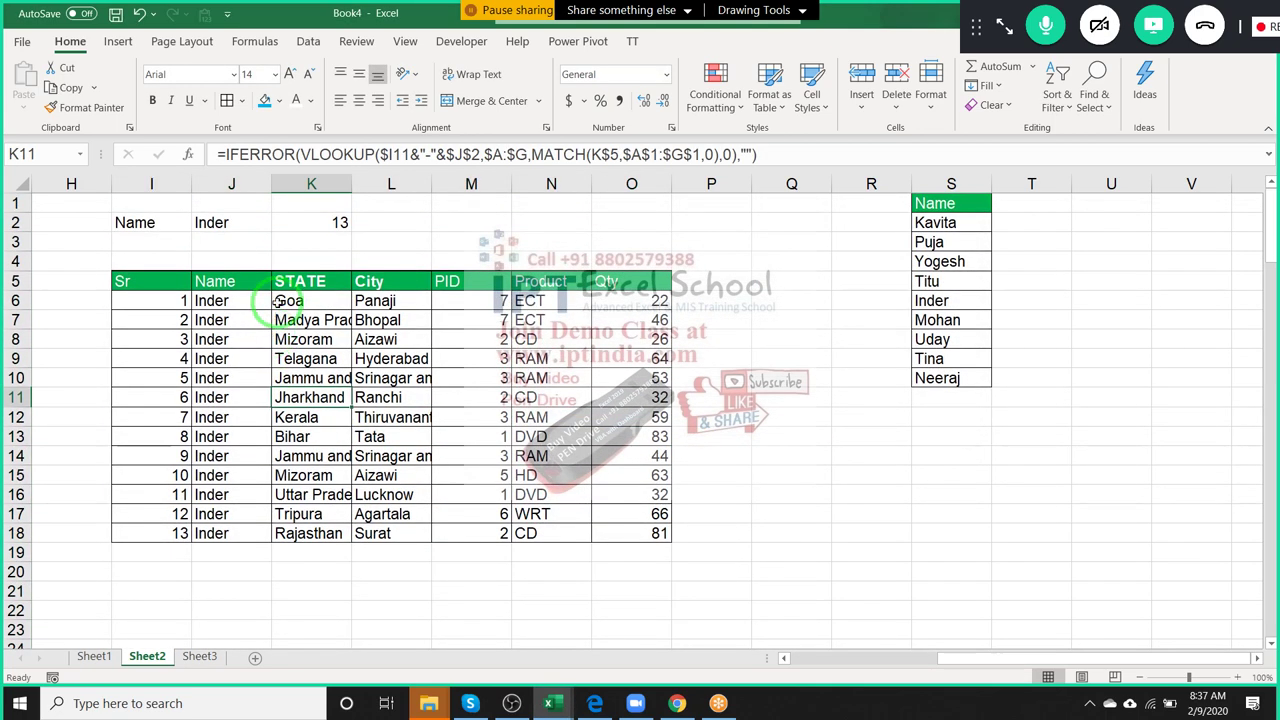
pyautogui.click(229, 222)
pyautogui.click(279, 222)
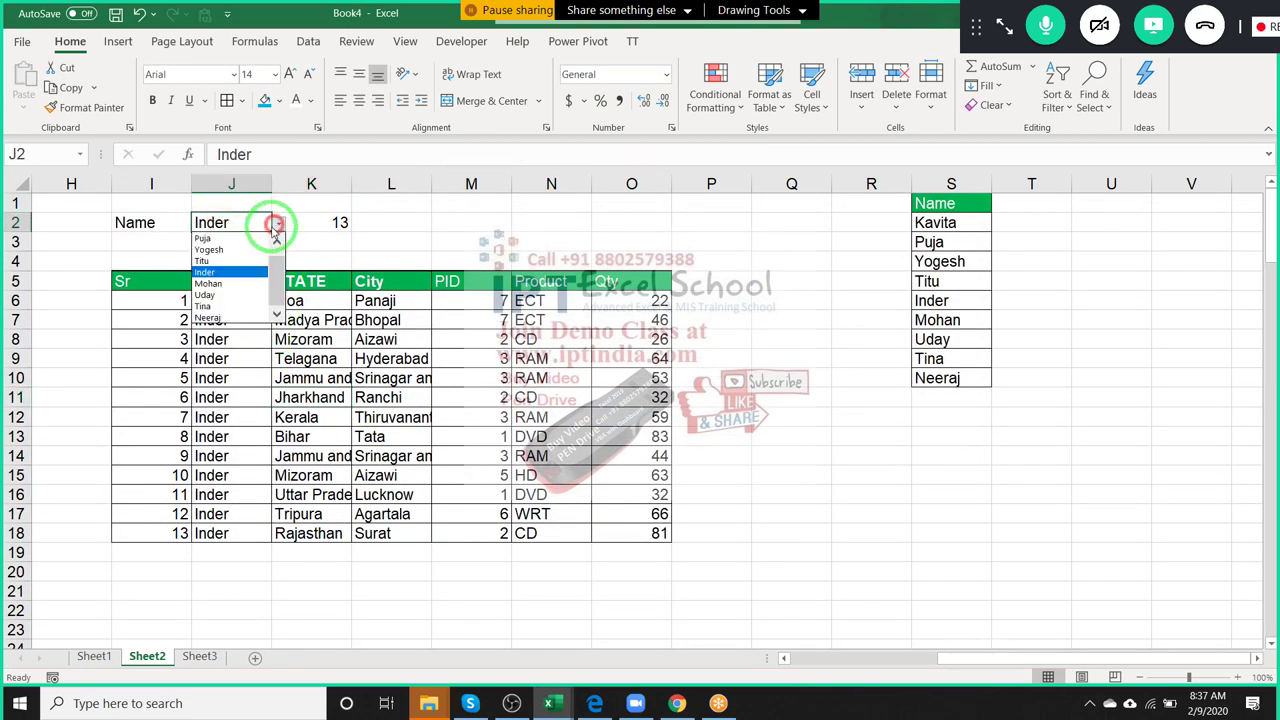
pyautogui.click(210, 283)
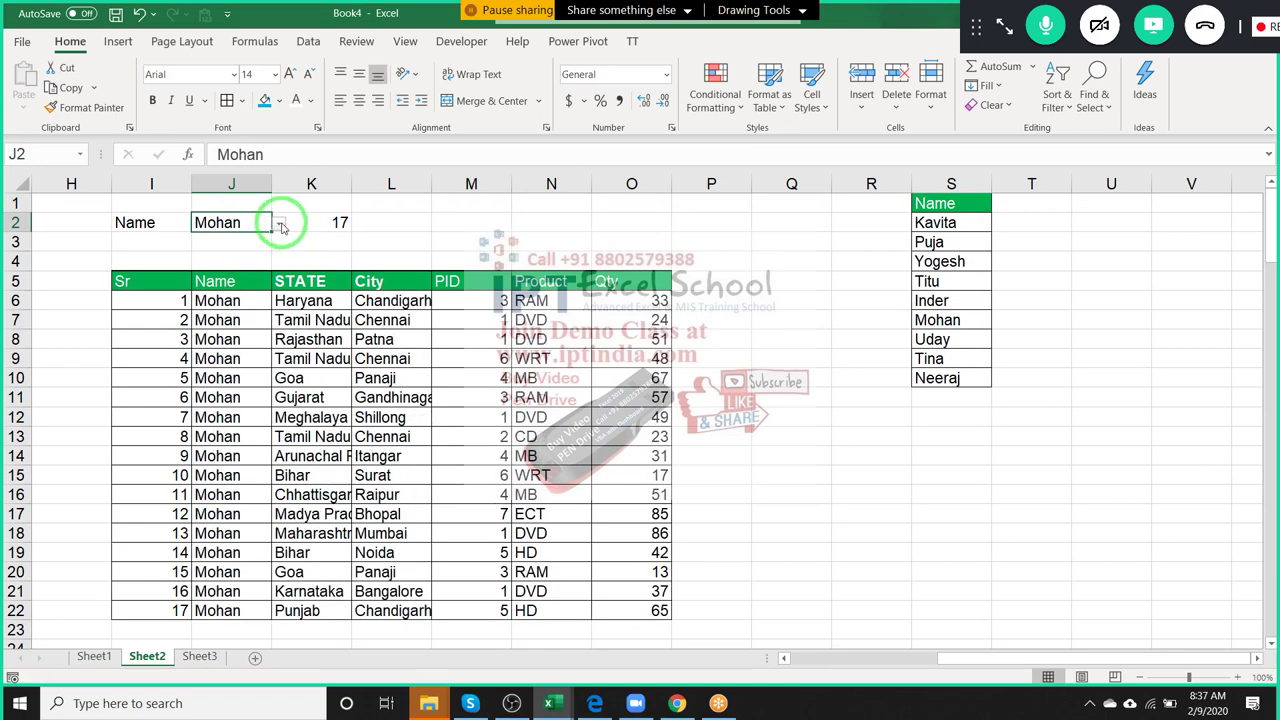
pyautogui.click(279, 222)
pyautogui.click(240, 297)
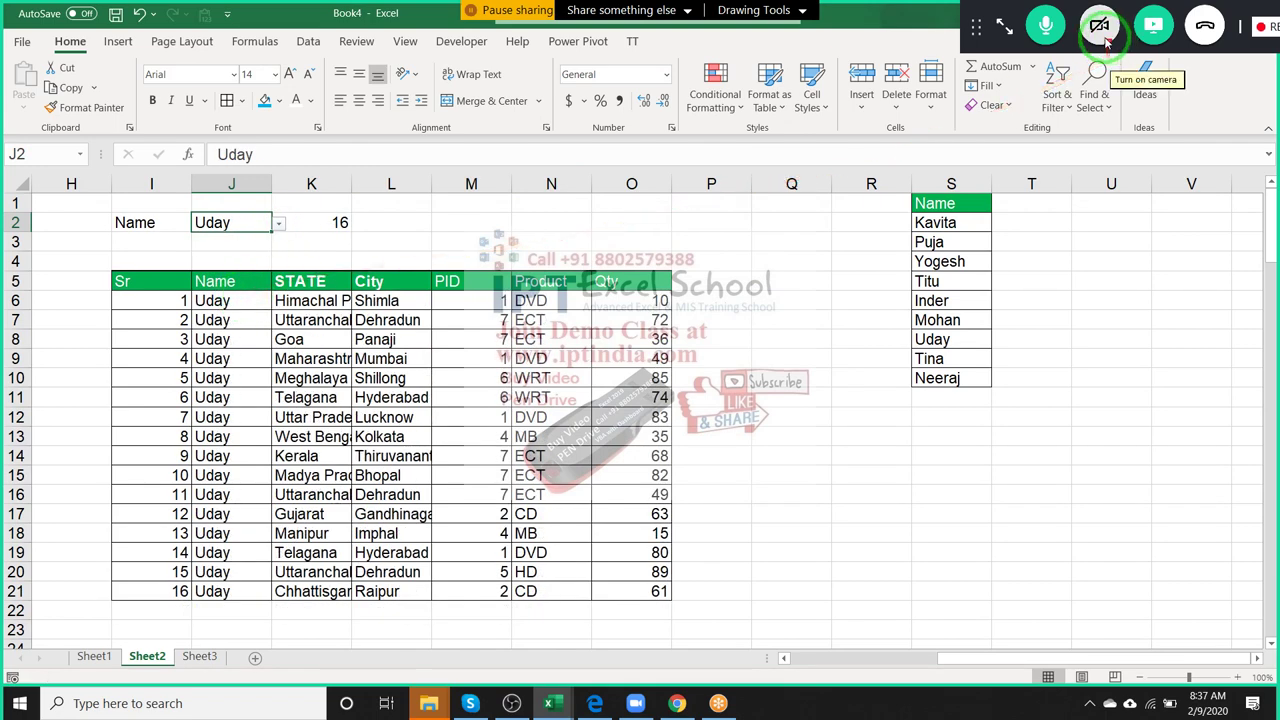
# Open GoToMeeting's side panel to show the attendee list.
pyautogui.click(1005, 28)
pyautogui.click(1005, 28)
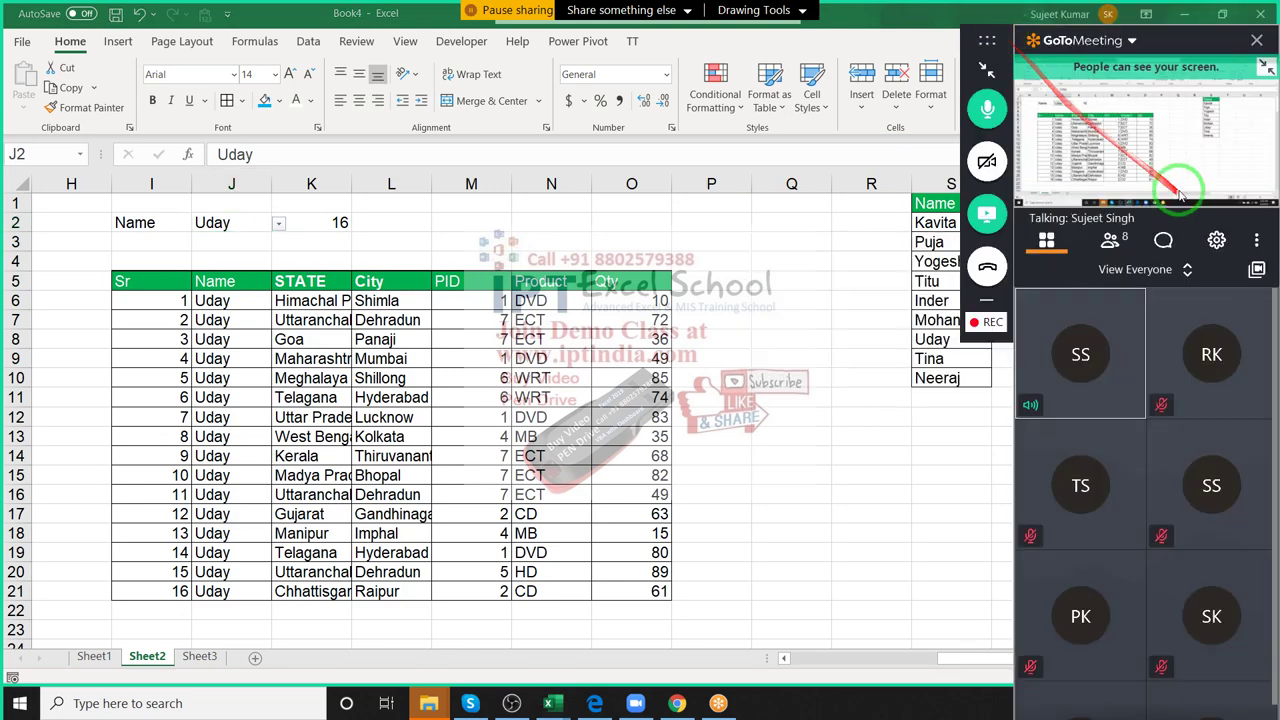
pyautogui.click(1112, 242)
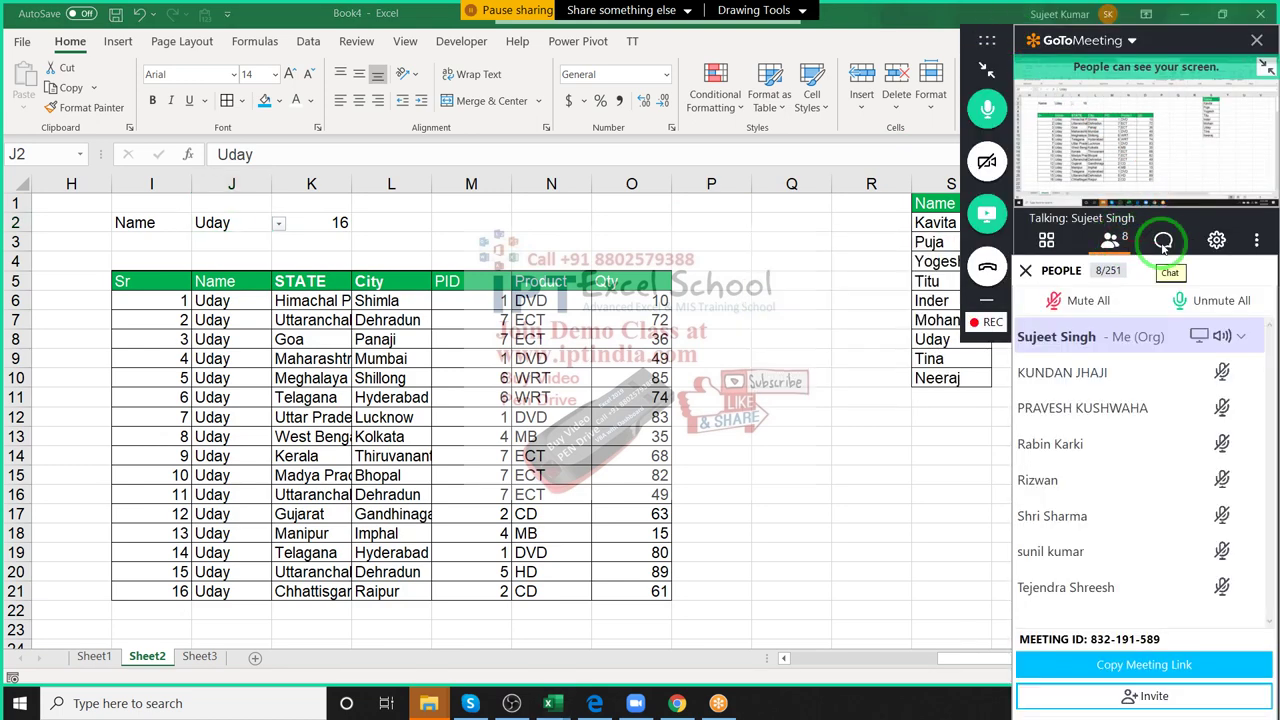
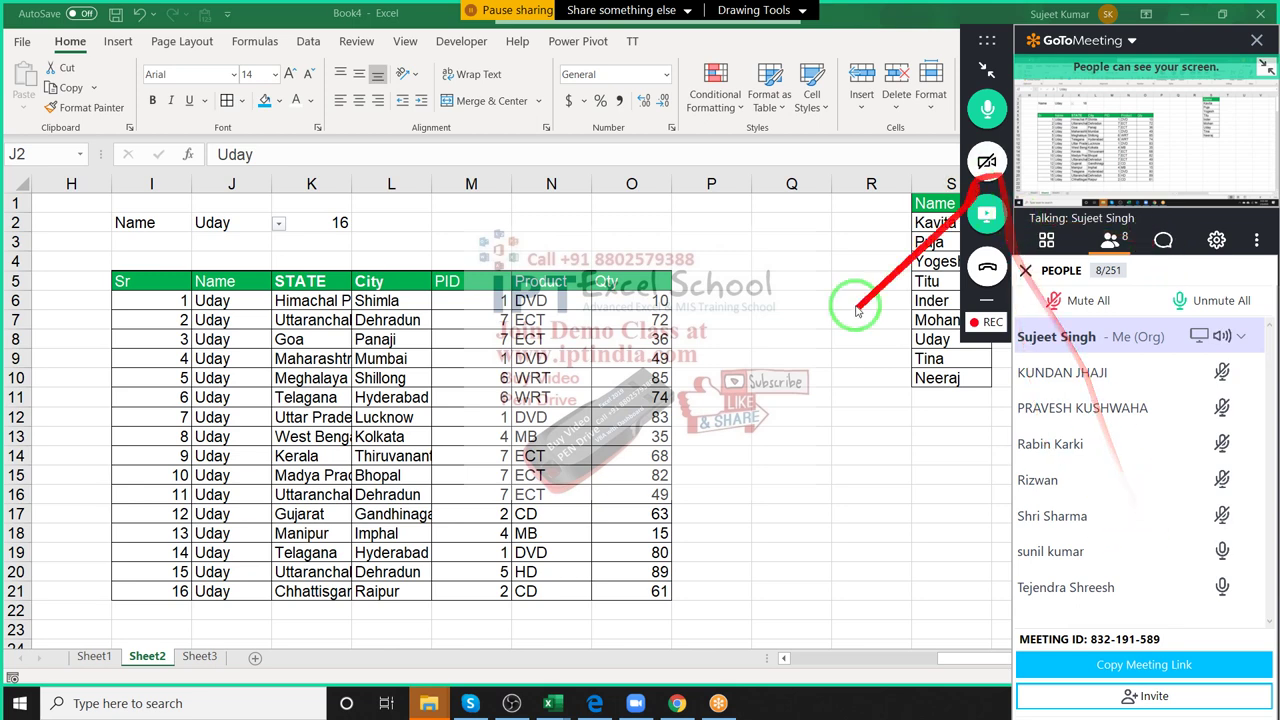
# Wrap the I7 Sr formula in IF(I6=K2,"Total", …) so it returns Total after the last record.
pyautogui.click(633, 611)
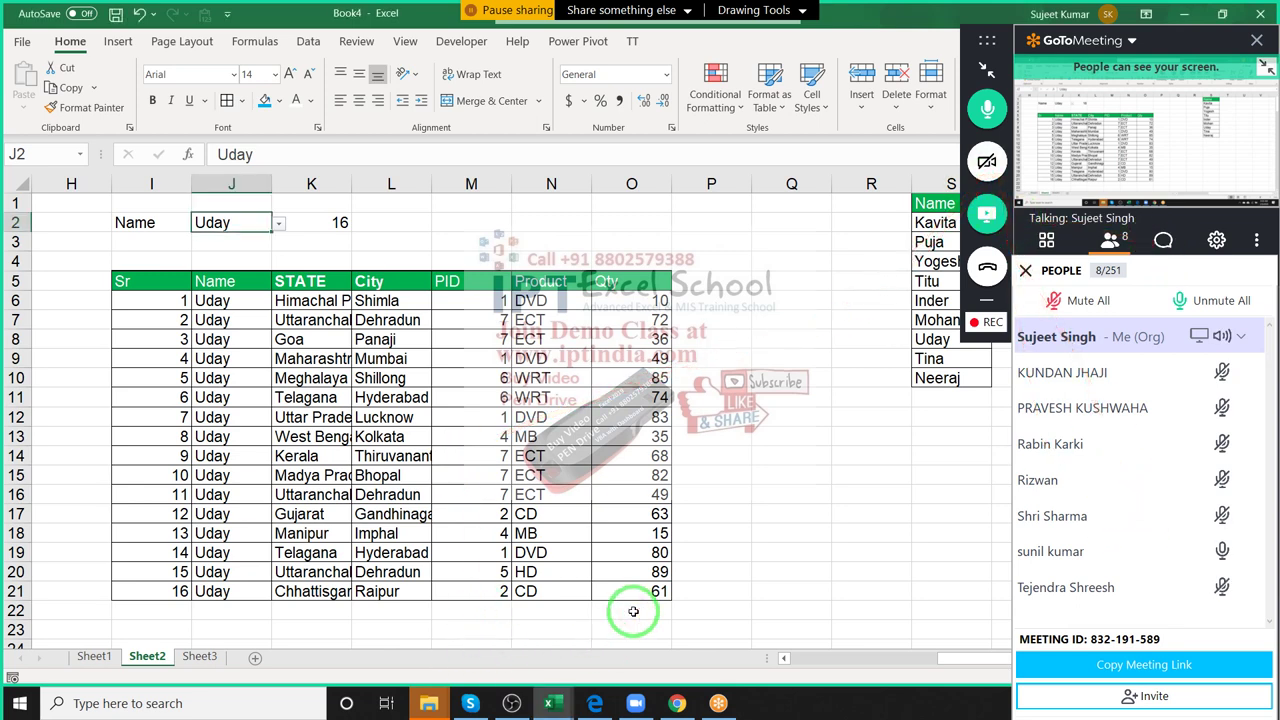
pyautogui.moveTo(633, 611); pyautogui.dragTo(157, 613)
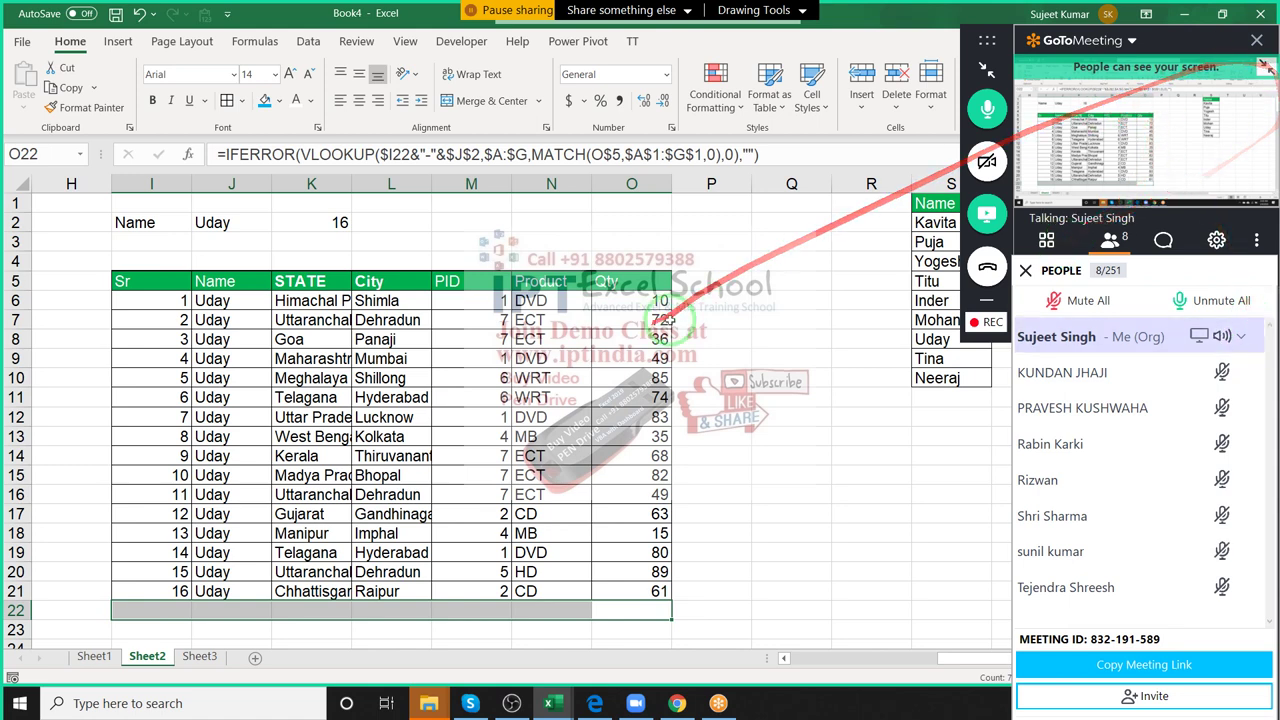
pyautogui.click(170, 321)
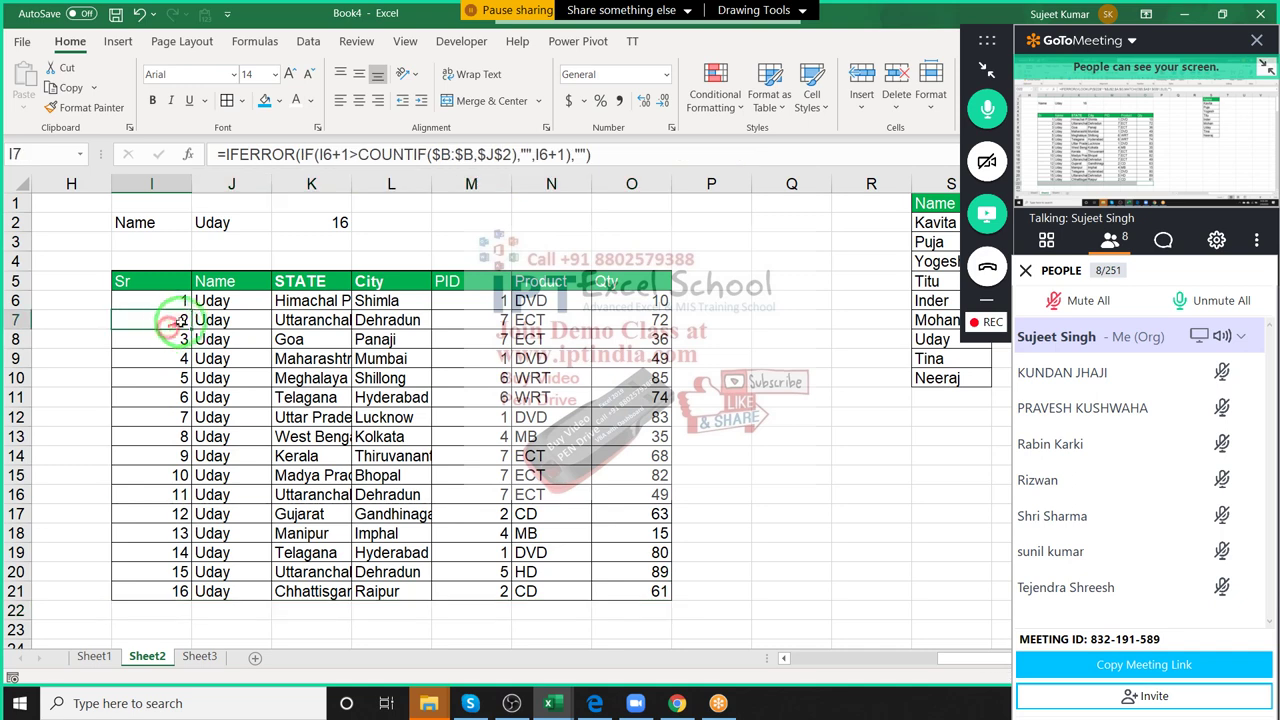
pyautogui.click(222, 155)
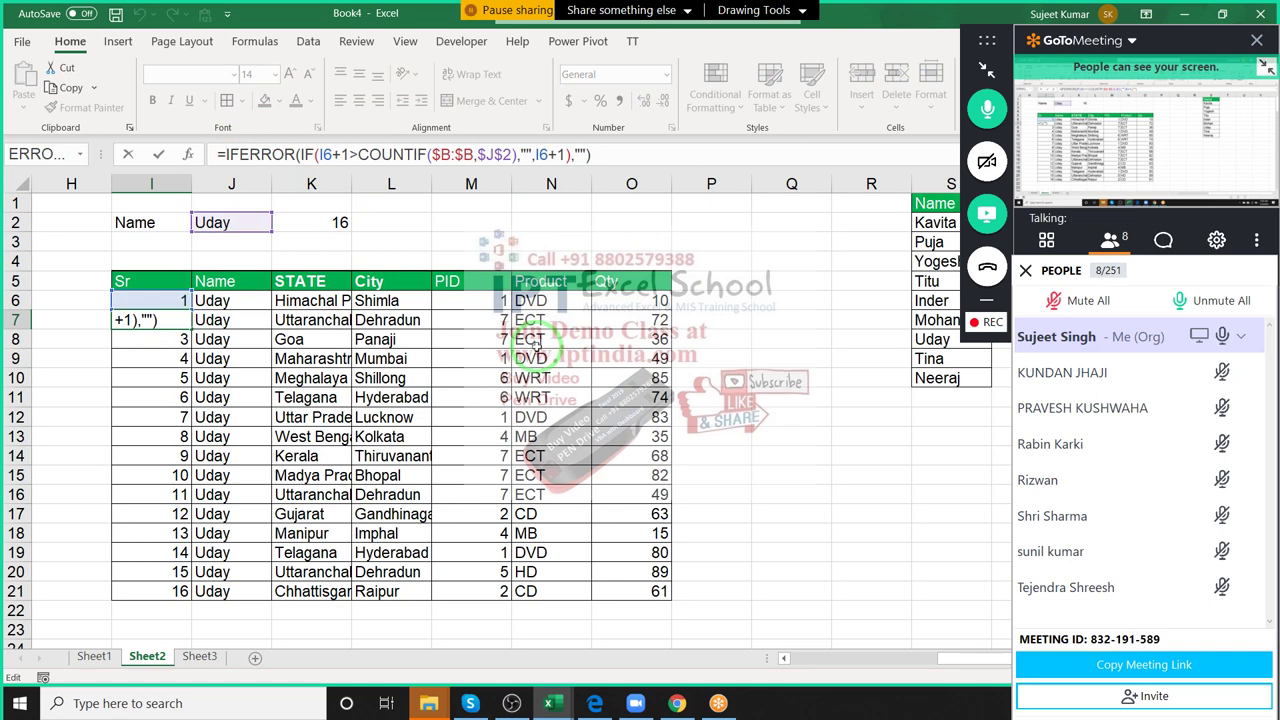
pyautogui.write('IF(')
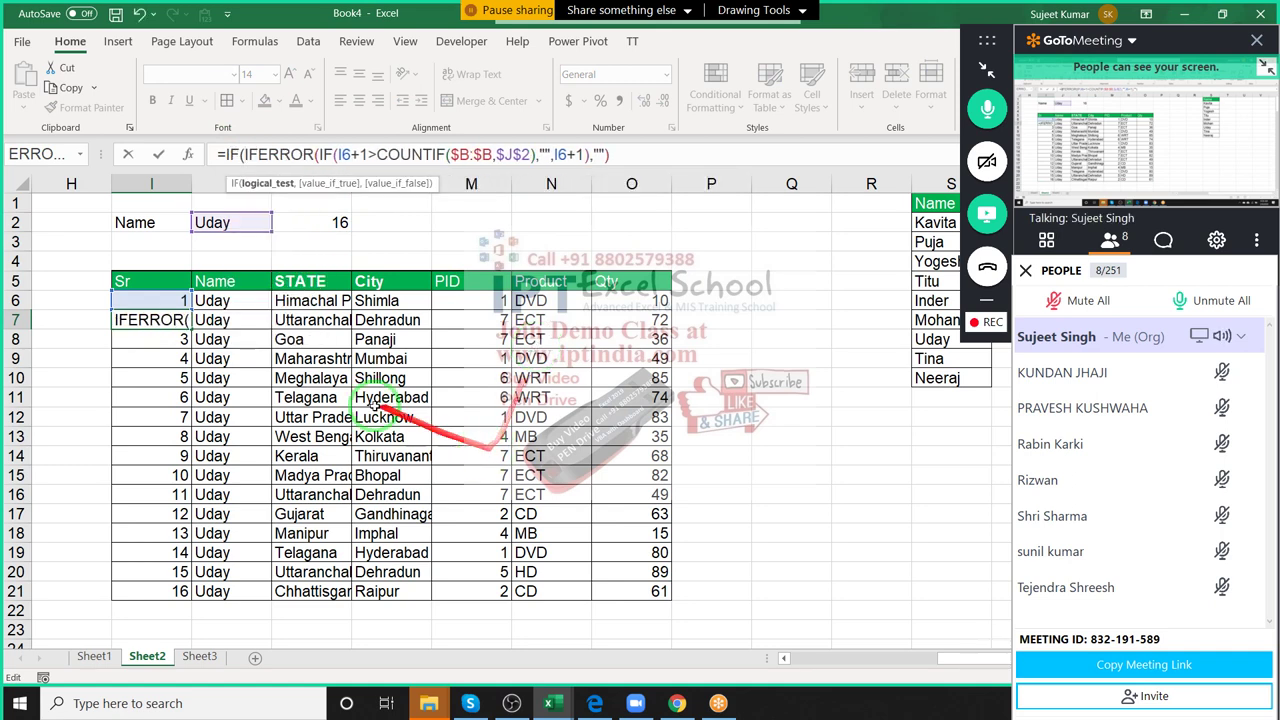
pyautogui.click(159, 301)
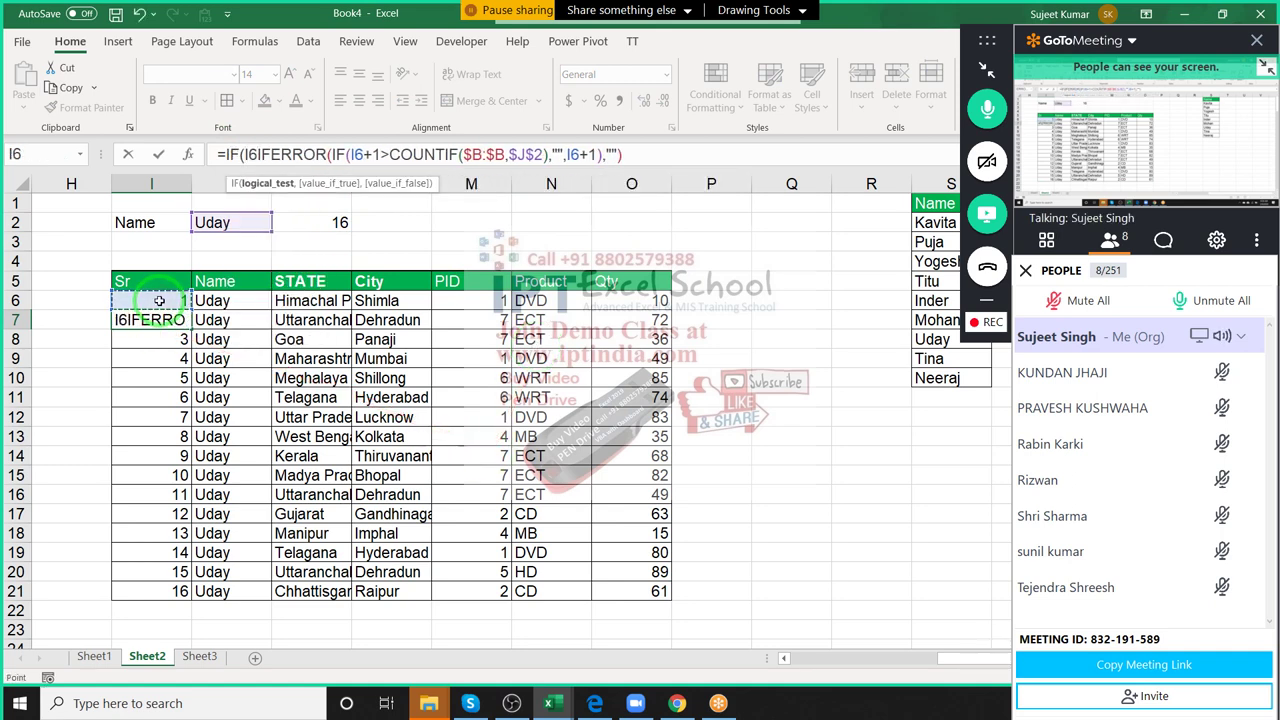
pyautogui.write('=')
pyautogui.click(338, 222)
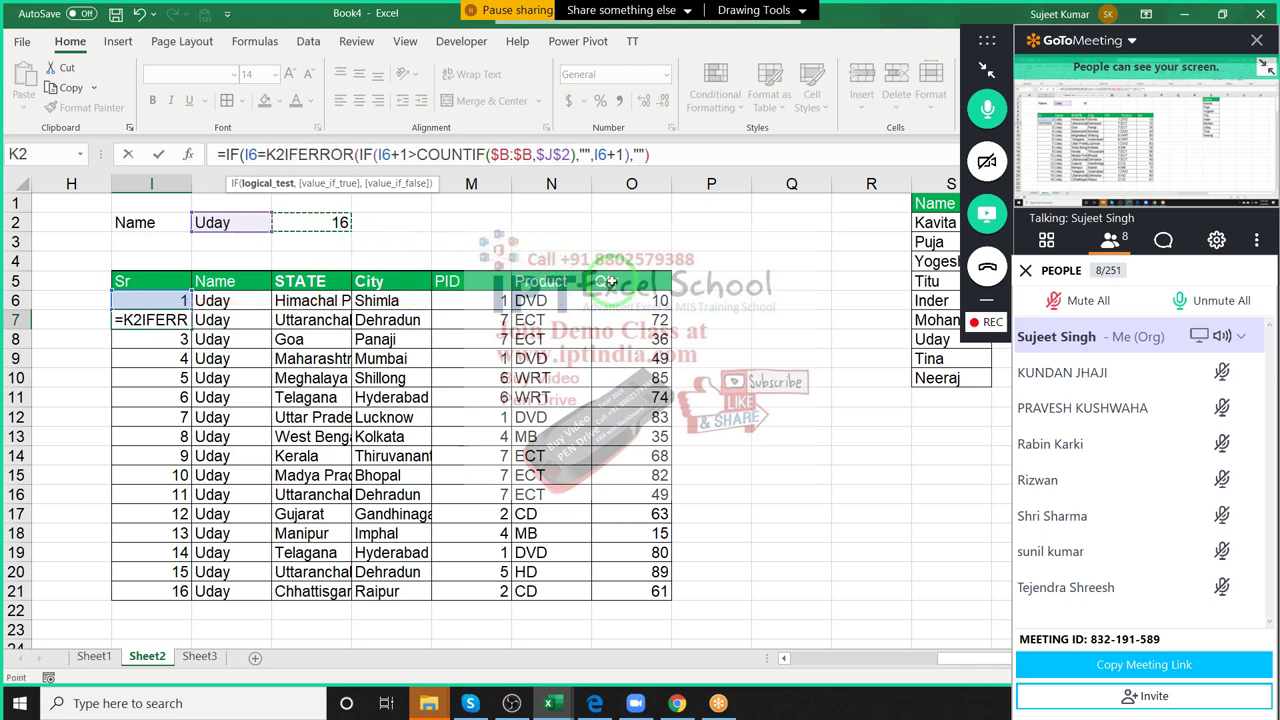
pyautogui.write(',""')
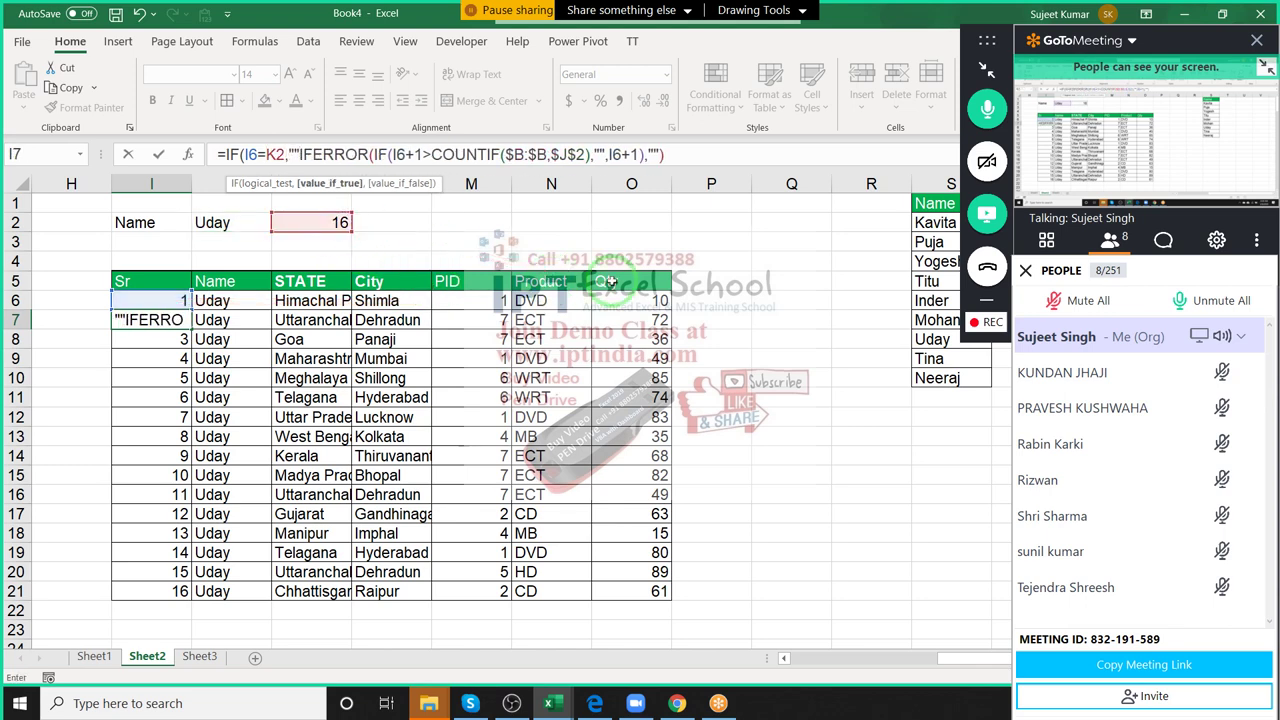
pyautogui.write(',')
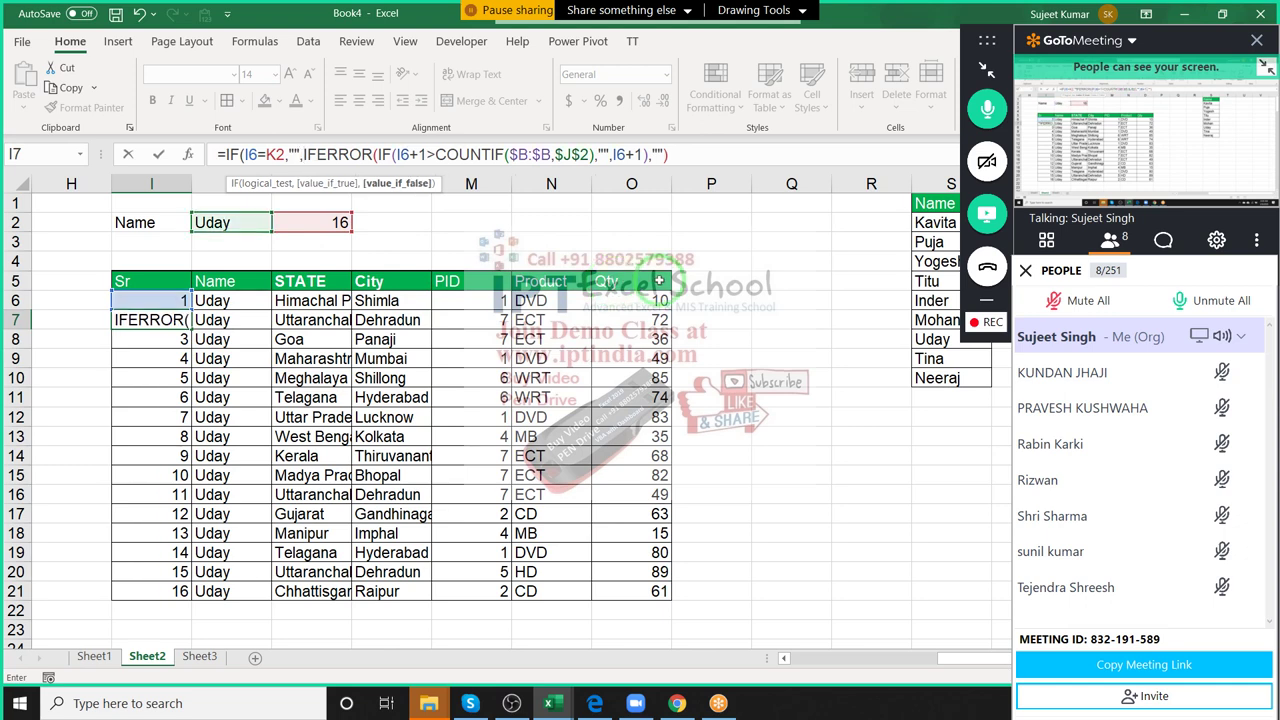
pyautogui.press('BackSpace')
pyautogui.press('BackSpace')
pyautogui.press('BackSpace')
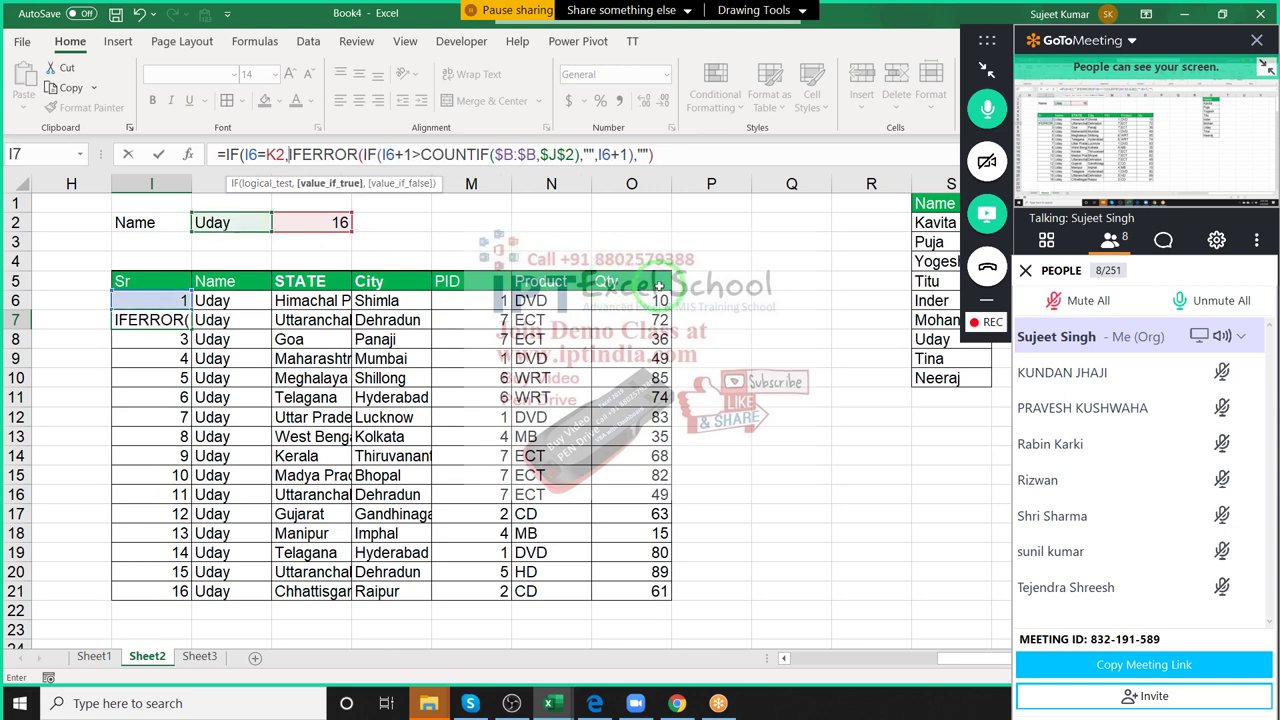
pyautogui.write('"Total')
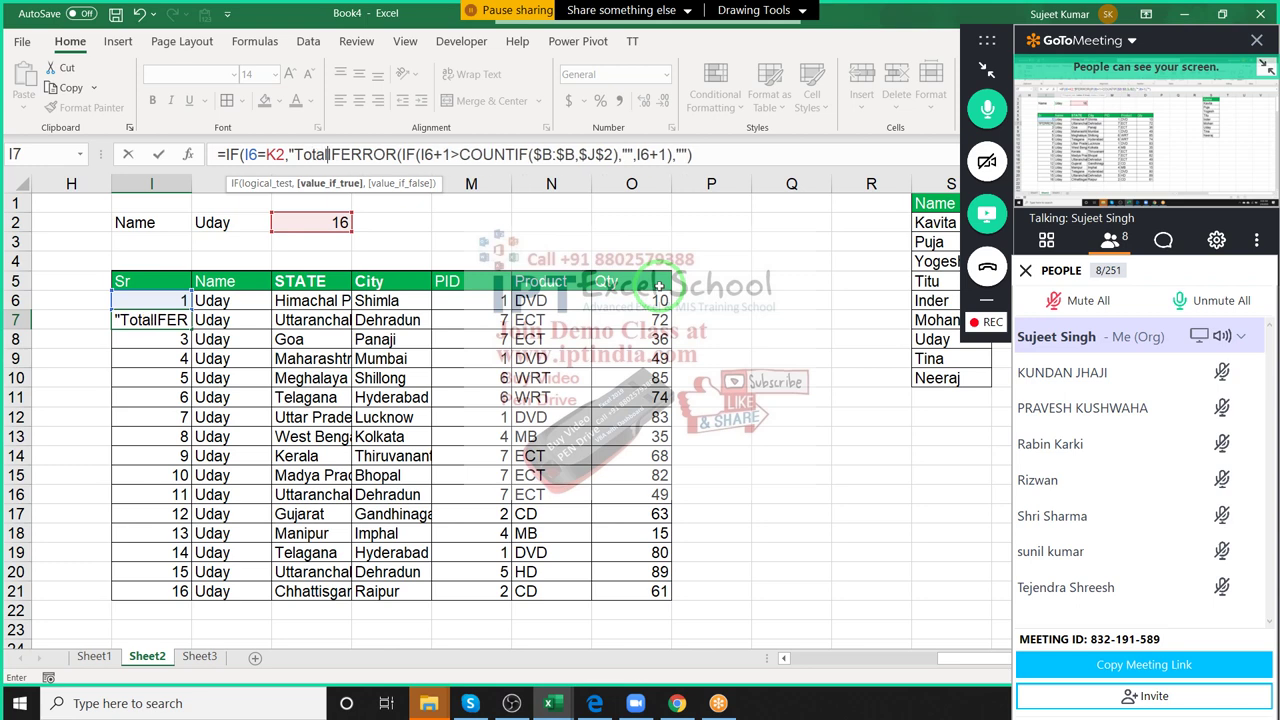
pyautogui.write('"')
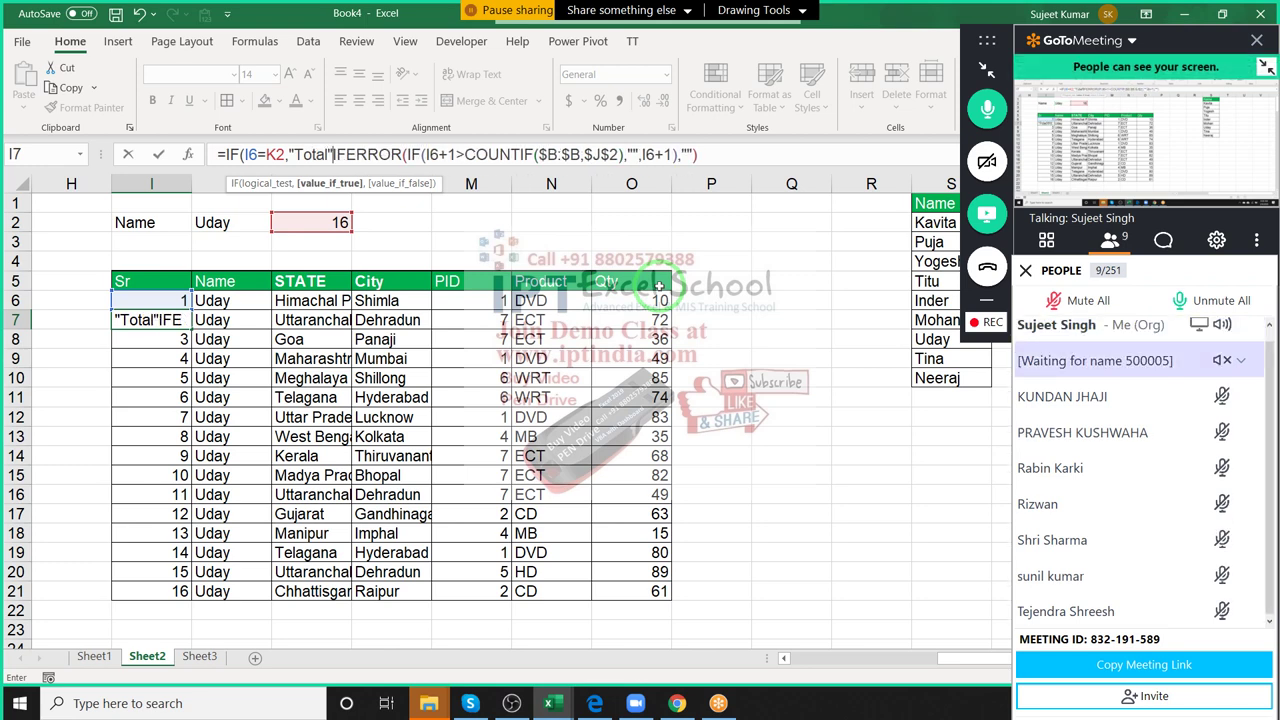
pyautogui.write(',')
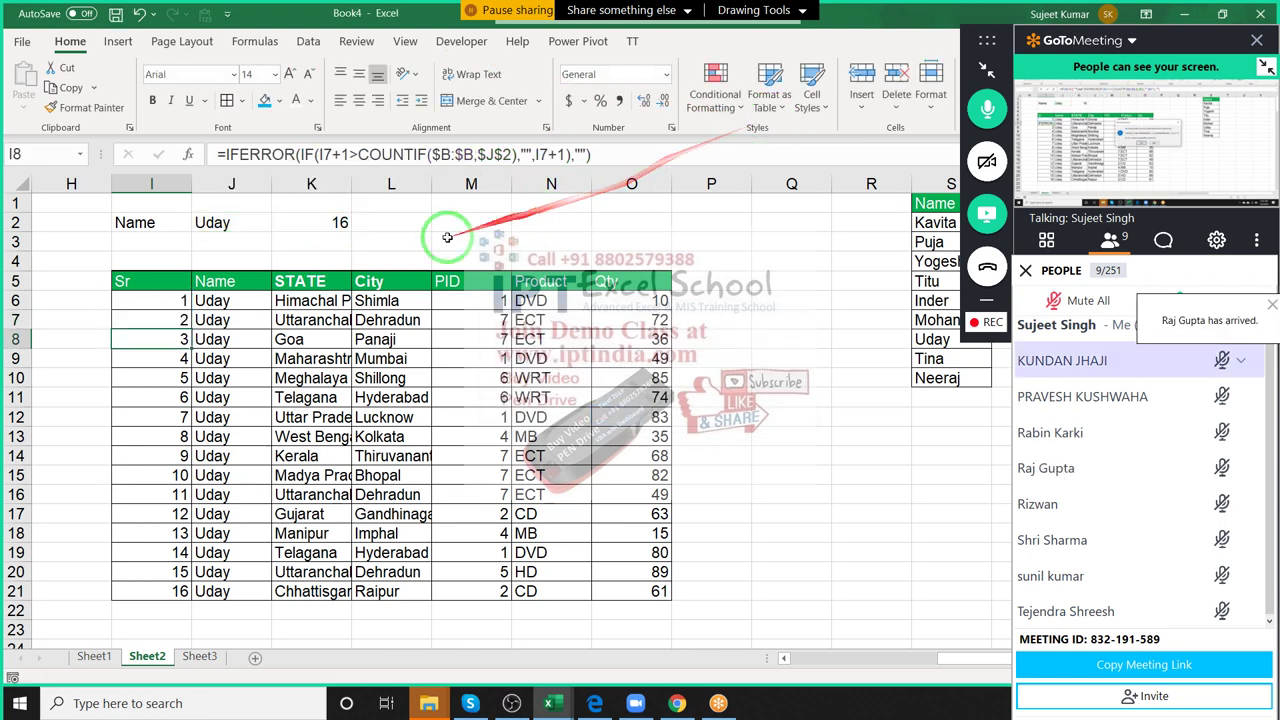
# Jump to the bottom and top of the Name column, then reselect I7.
pyautogui.click(197, 322)
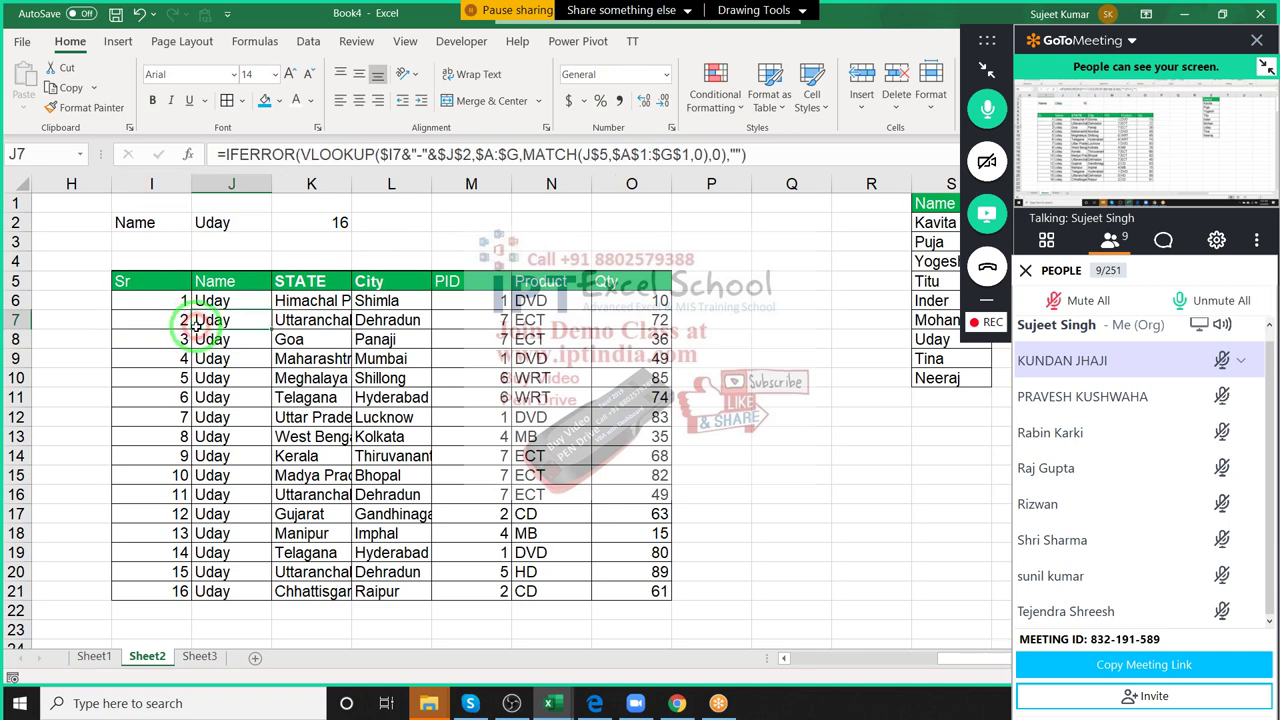
pyautogui.hotkey('ctrl', 'Down')
pyautogui.hotkey('ctrl', 'Up')
pyautogui.hotkey('ctrl', 'Up')
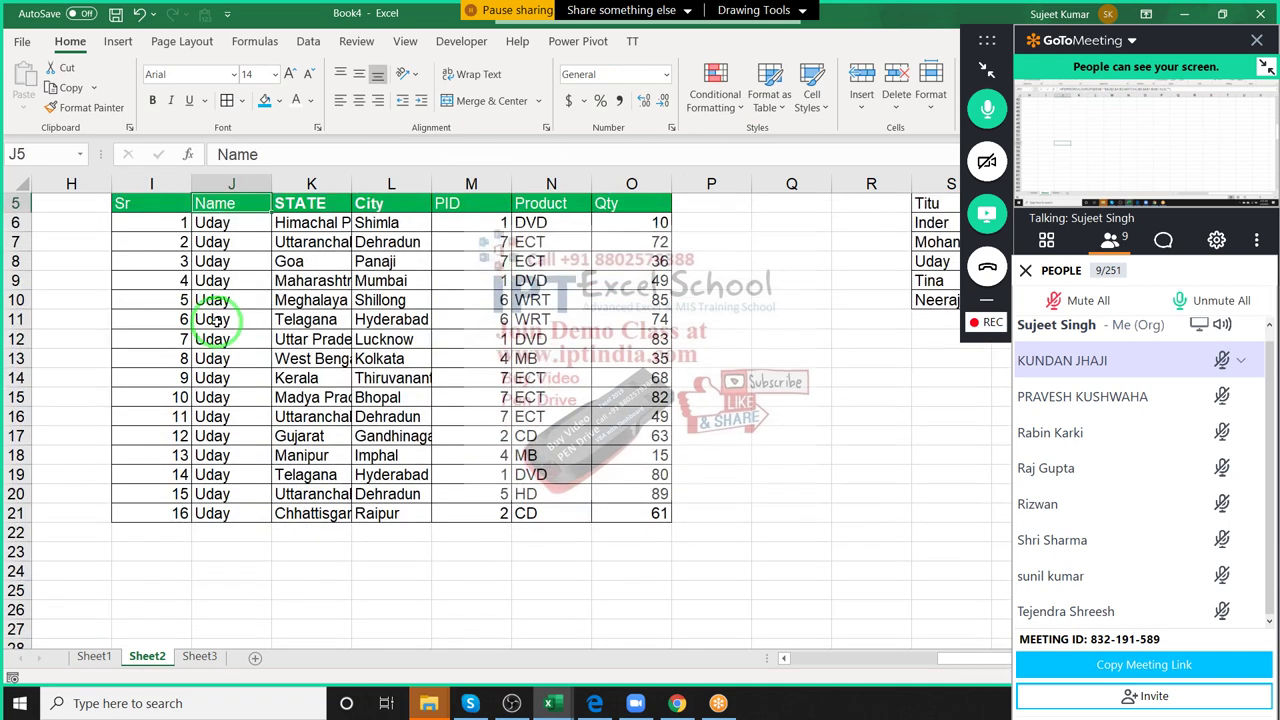
pyautogui.click(182, 243)
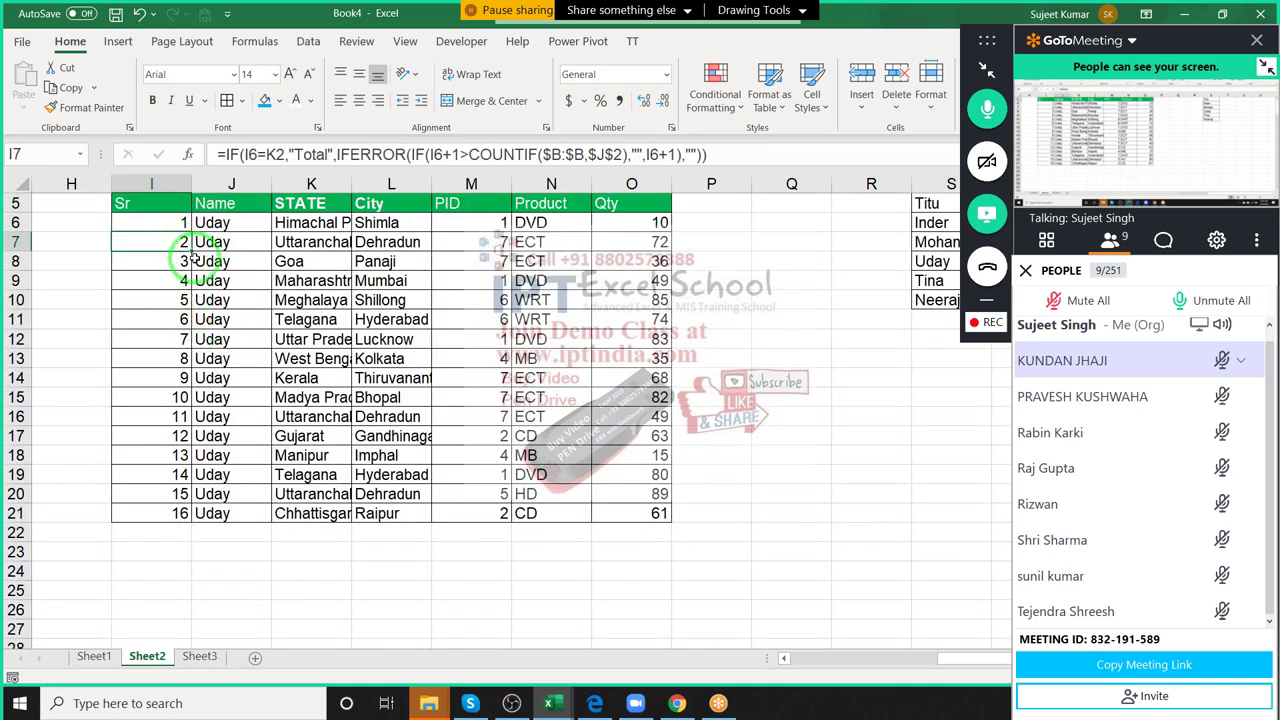
# Fill the I7 formula down column I to row 53 and hide the meeting side panel.
pyautogui.moveTo(189, 251); pyautogui.dragTo(151, 629)
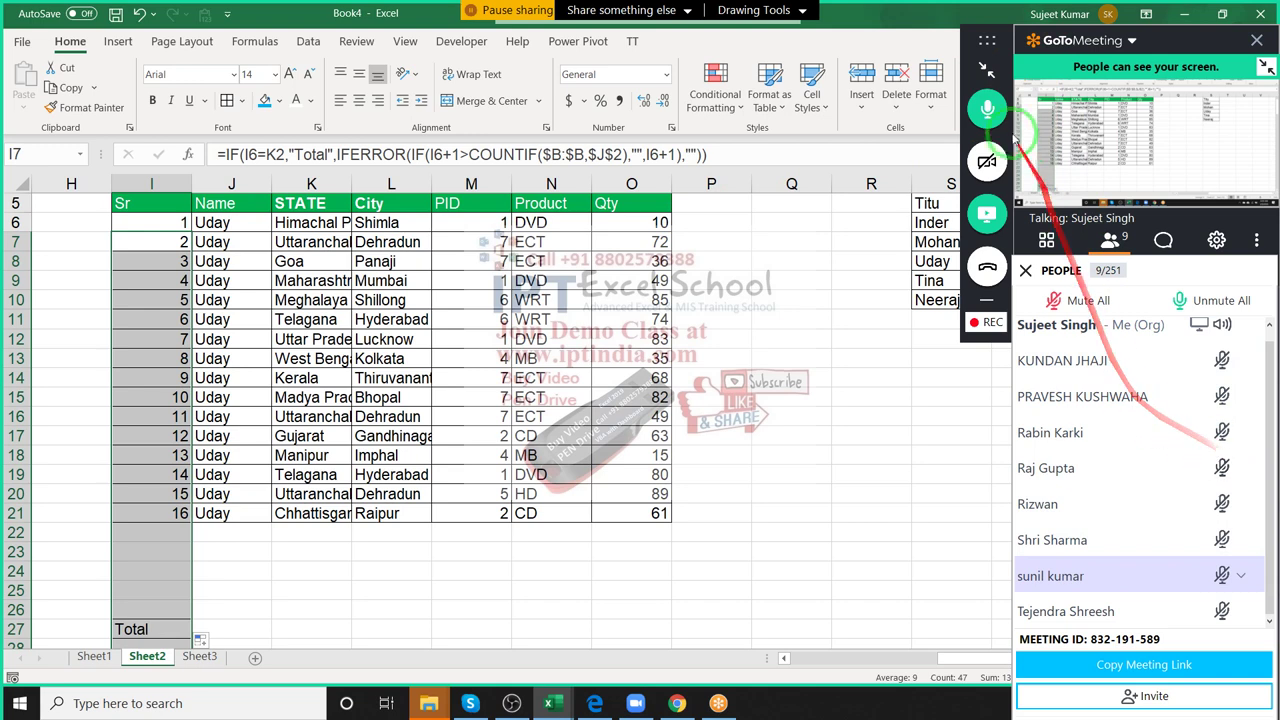
pyautogui.click(985, 72)
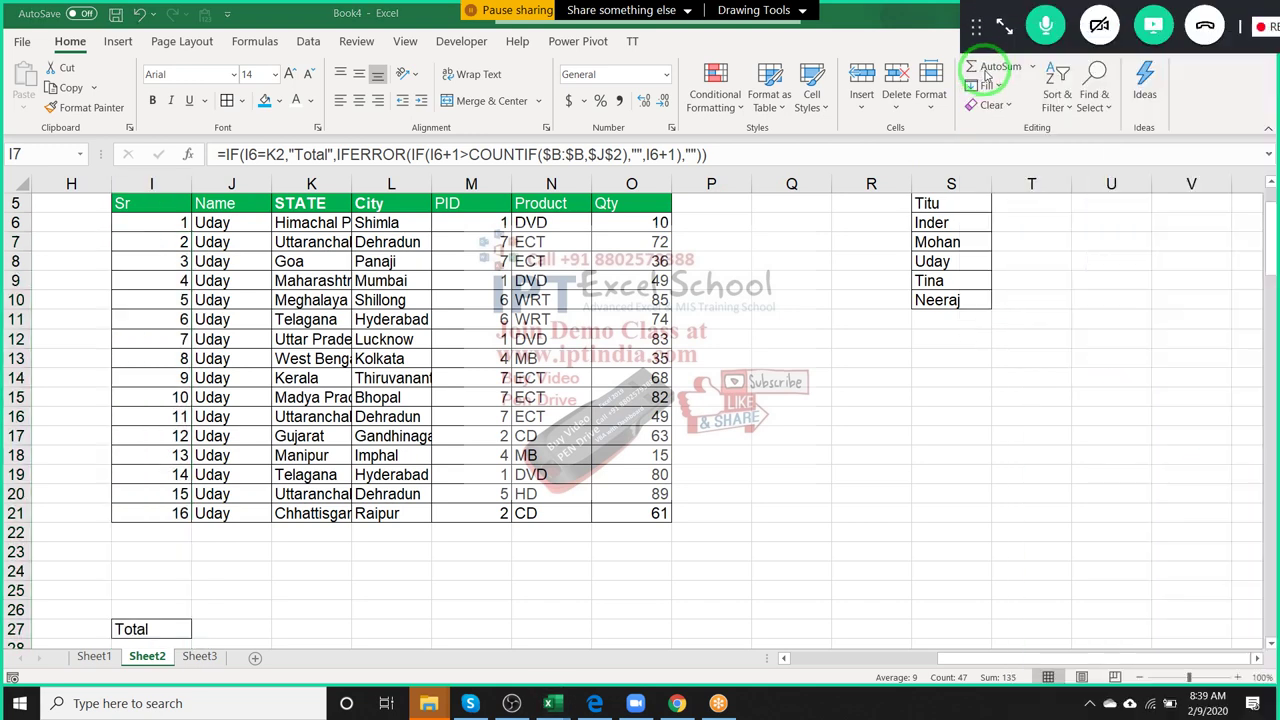
pyautogui.moveTo(985, 130); pyautogui.dragTo(257, 405)
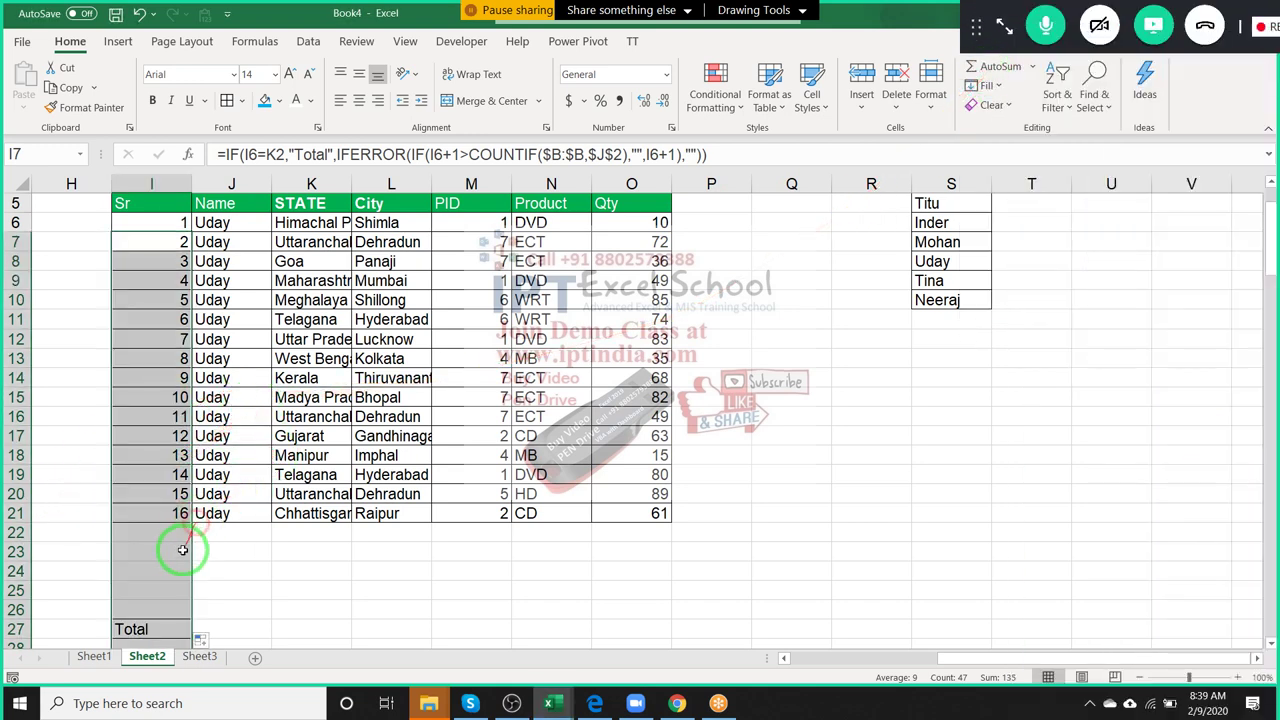
# Scroll through column I to see Total appear from row 27 and repeat further down.
pyautogui.scroll(2, 178, 520)
pyautogui.scroll(-3, 180, 515)
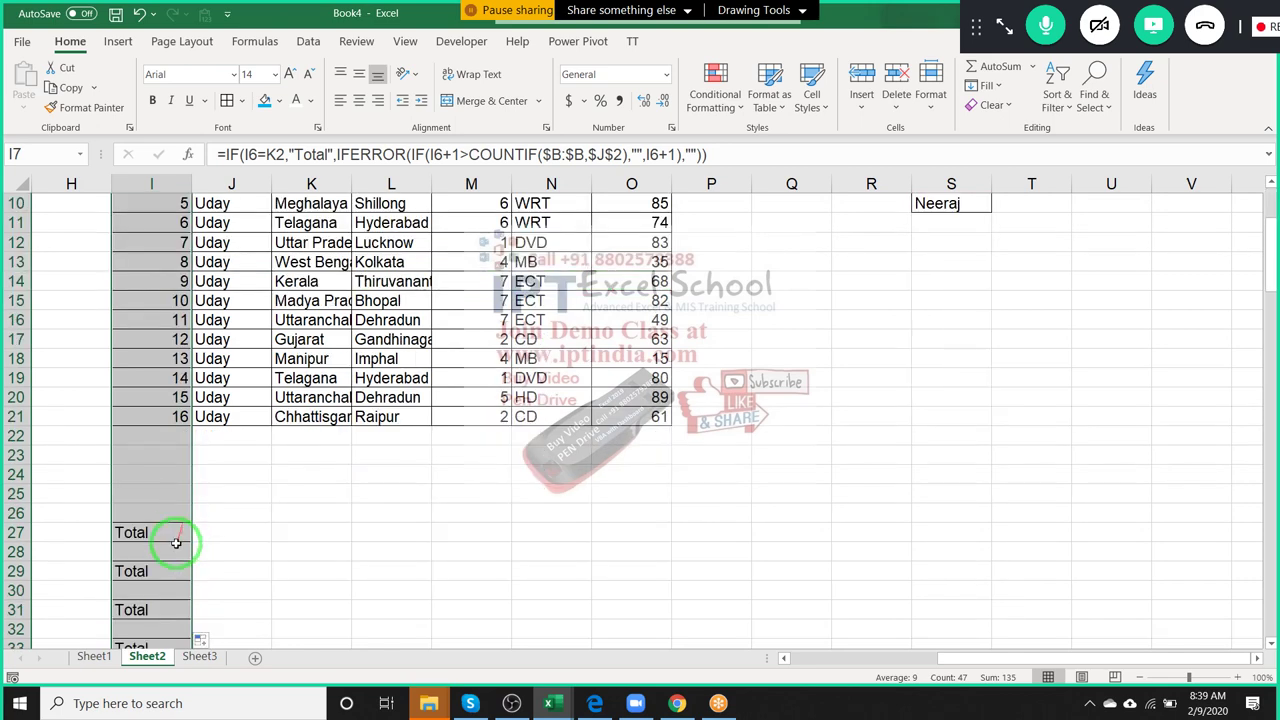
pyautogui.scroll(-3, 180, 515)
pyautogui.scroll(-6, 180, 515)
pyautogui.scroll(-4, 180, 515)
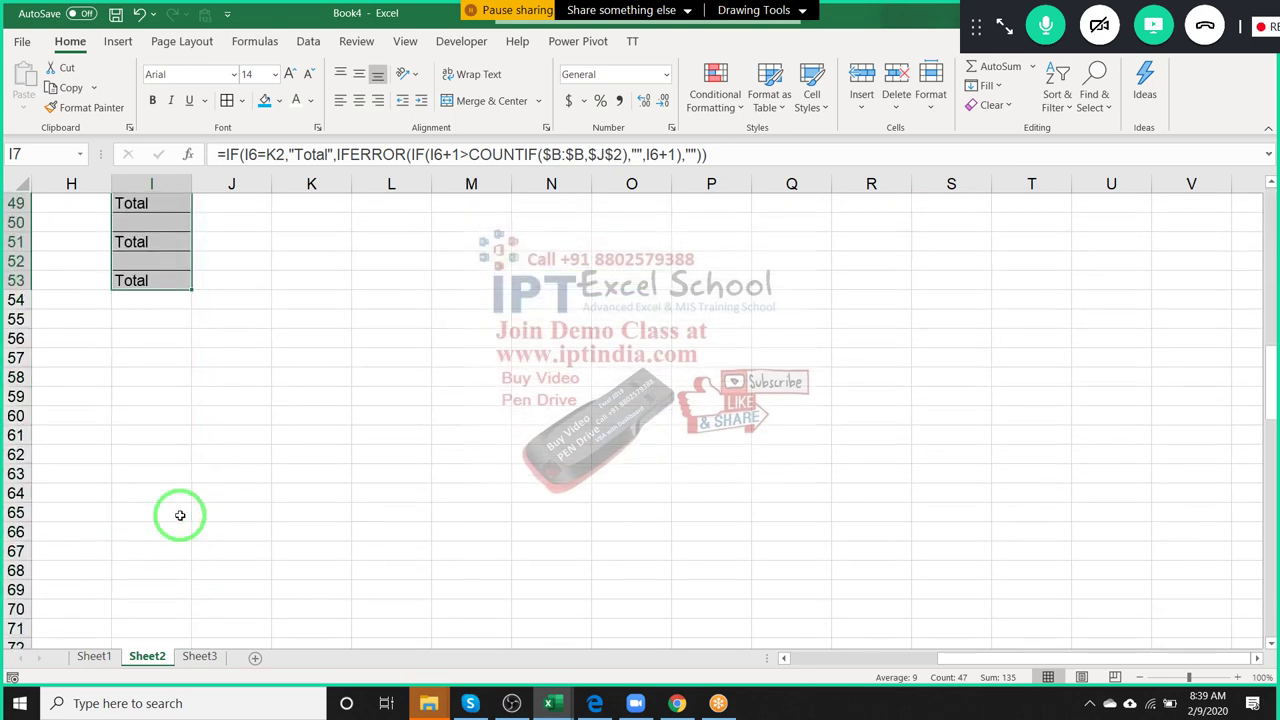
pyautogui.scroll(5, 180, 513)
pyautogui.scroll(3, 180, 511)
pyautogui.scroll(2, 180, 511)
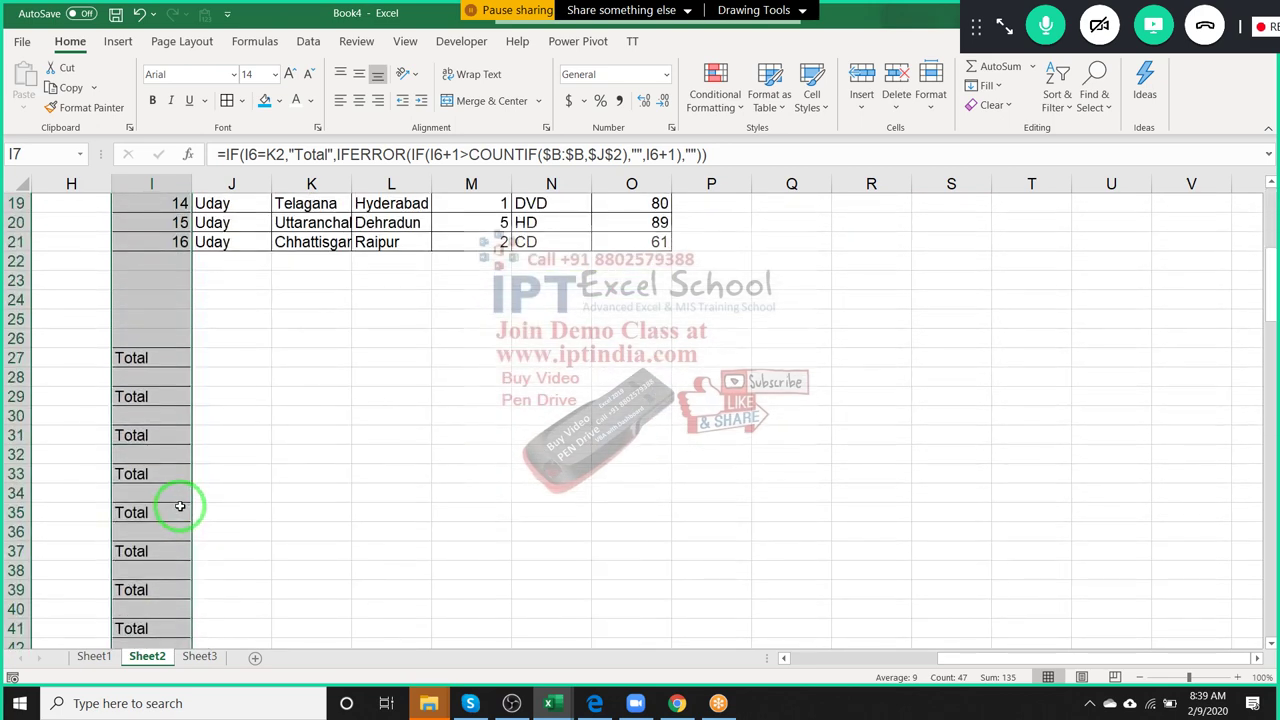
pyautogui.scroll(3, 180, 507)
pyautogui.scroll(3, 163, 503)
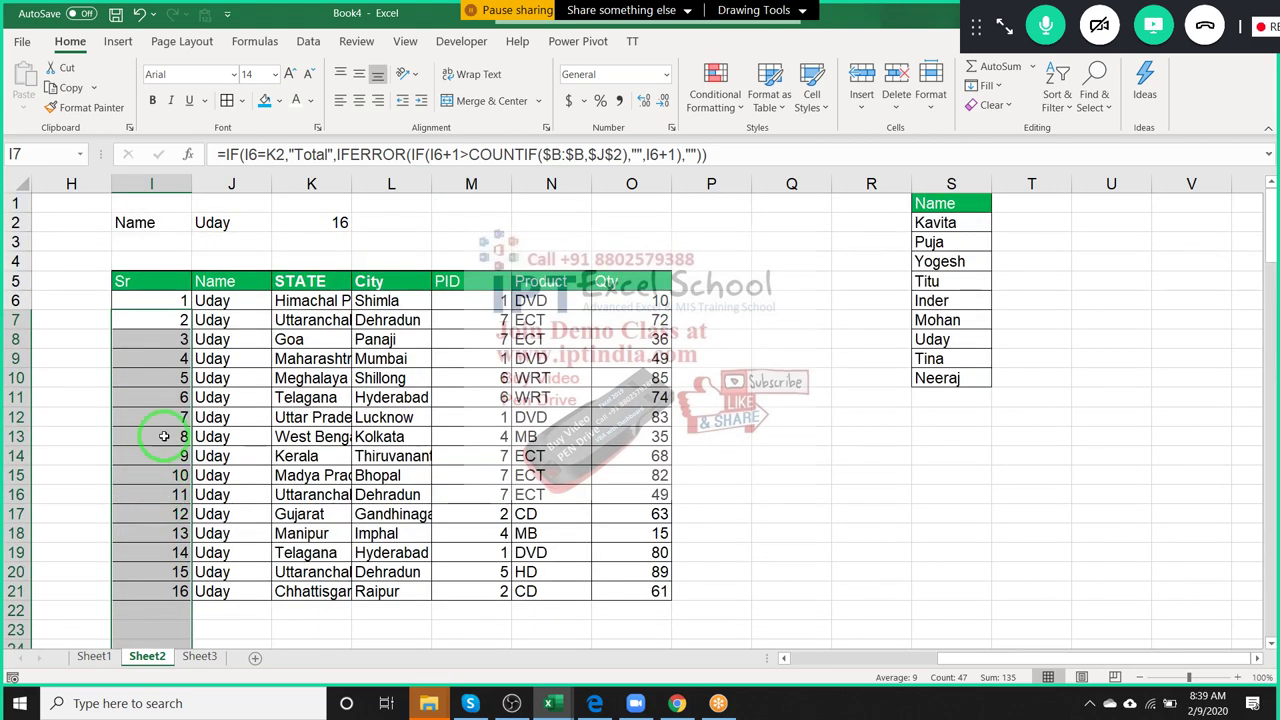
# Change the K2 reference in I7's formula to absolute $K$2.
pyautogui.click(165, 320)
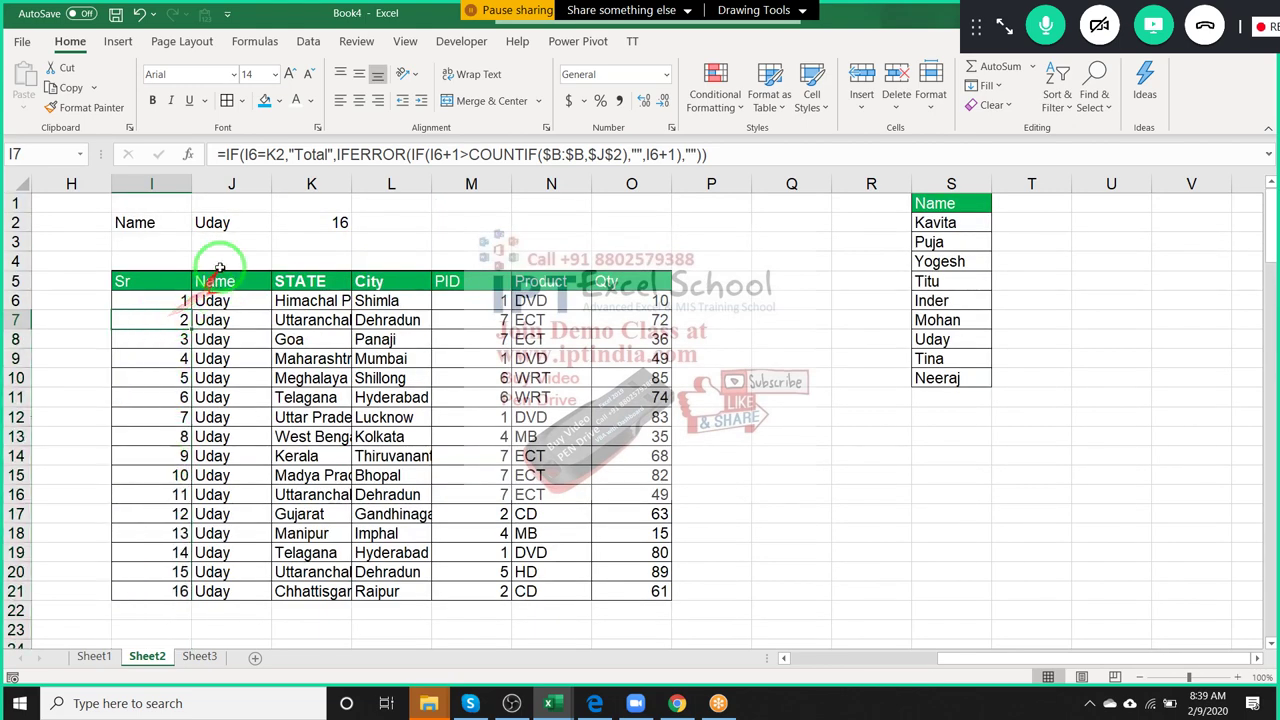
pyautogui.click(272, 153)
pyautogui.press('F4')
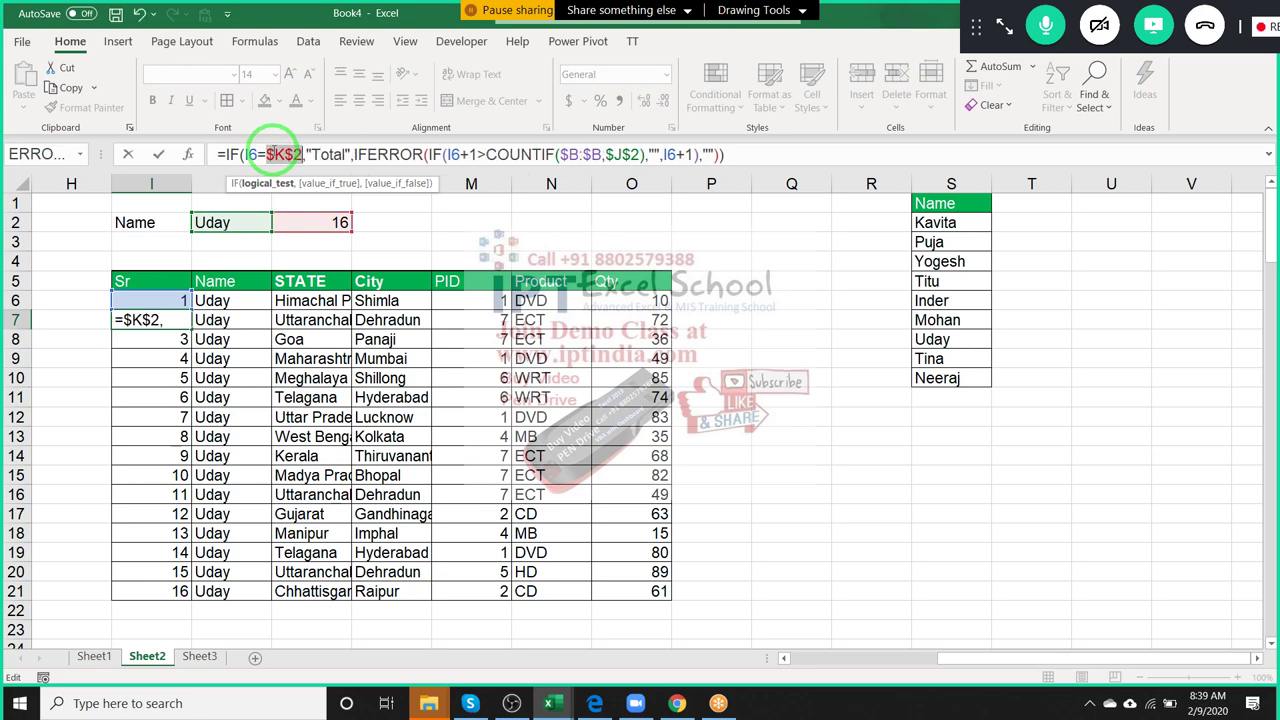
pyautogui.press('F4')
pyautogui.press('F4')
pyautogui.press('F4')
pyautogui.press('Return')
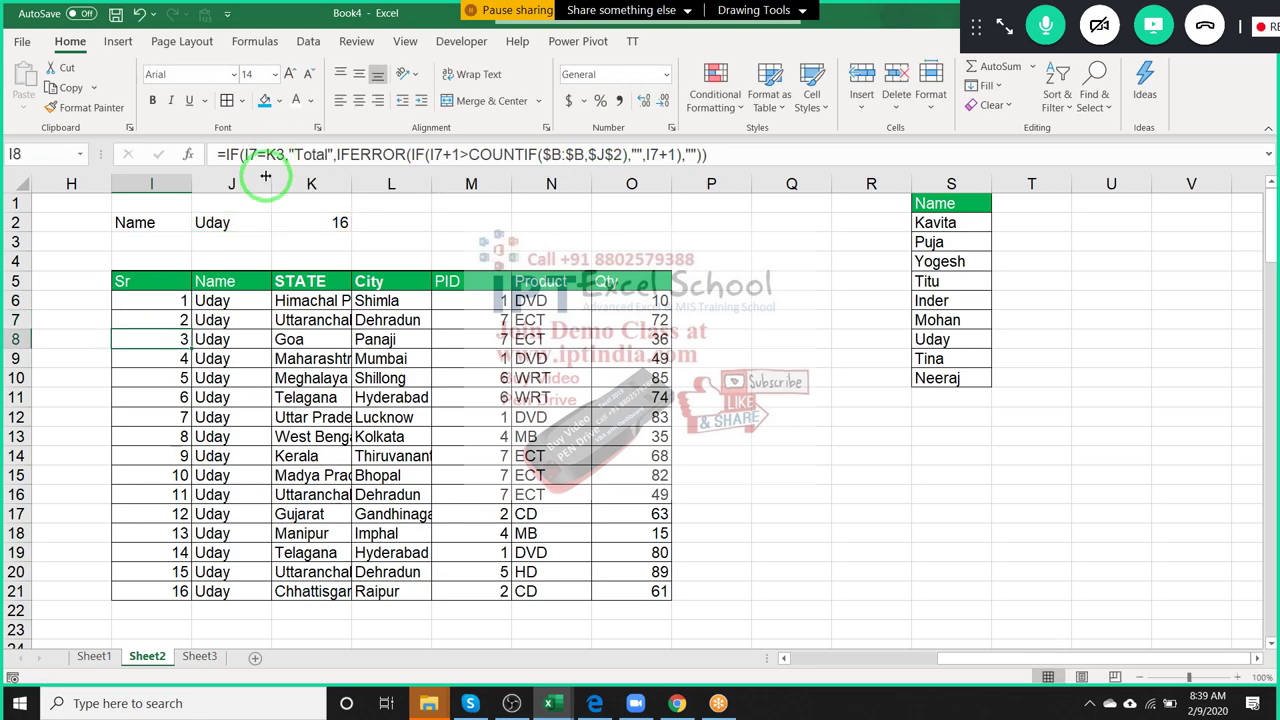
# Refill column I from I7 and confirm a single Total lands in I22.
pyautogui.click(176, 320)
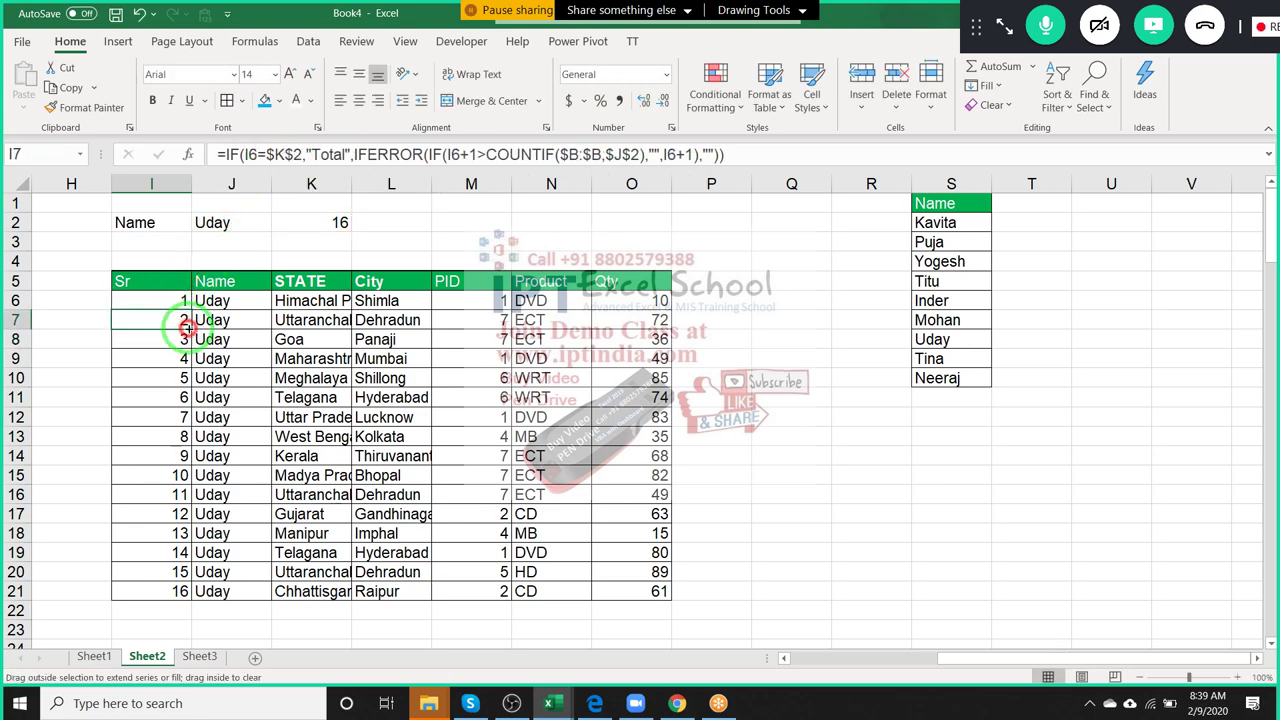
pyautogui.doubleClick(190, 329)
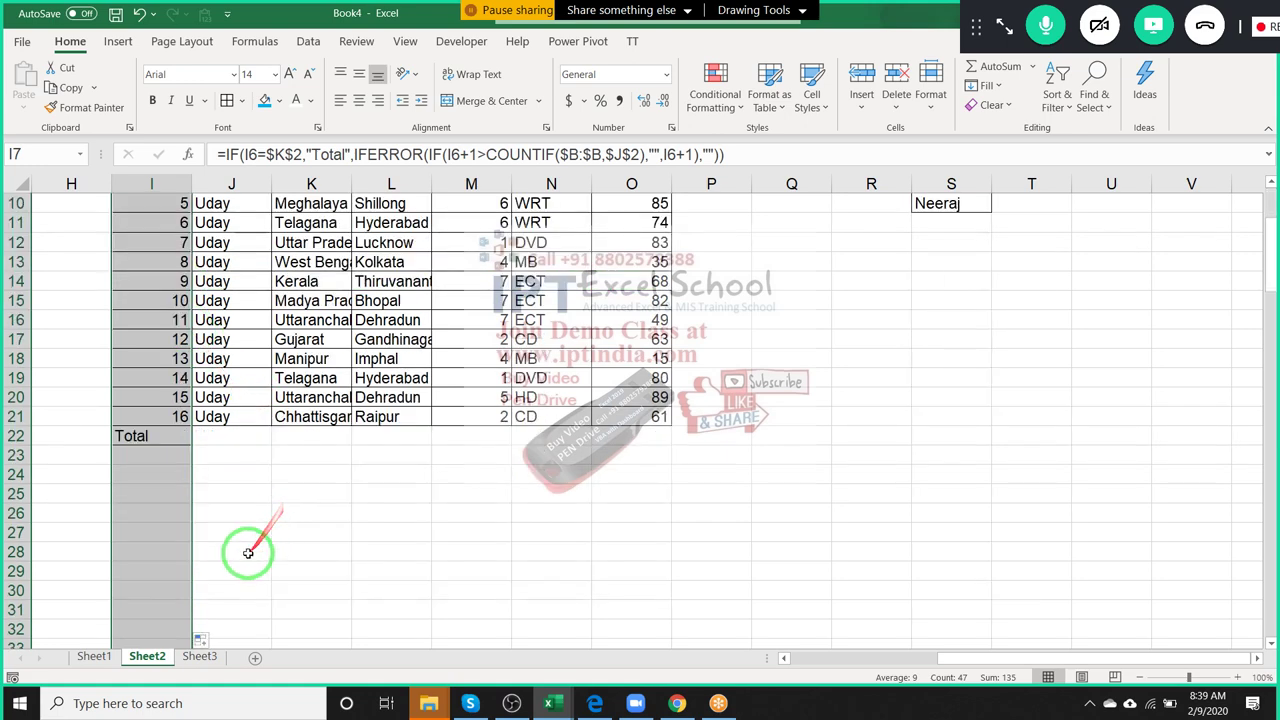
pyautogui.scroll(-3, 275, 510)
pyautogui.click(175, 514)
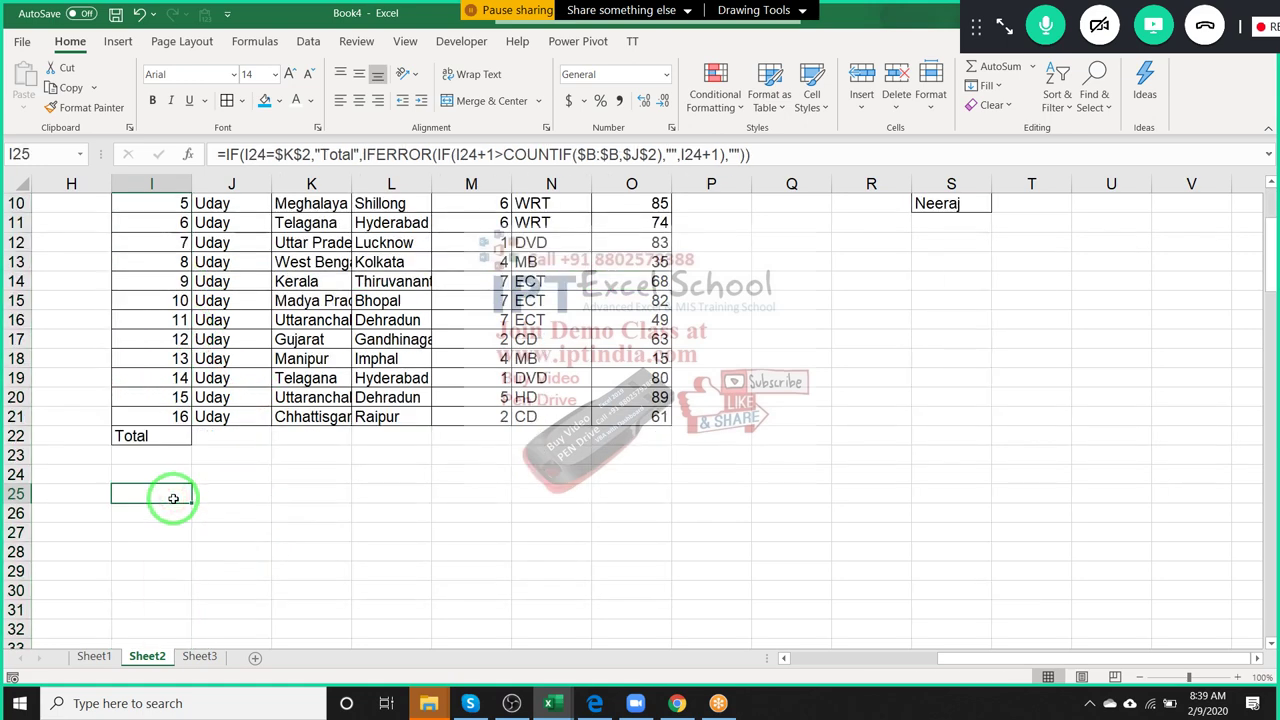
pyautogui.scroll(-5, 173, 500)
pyautogui.scroll(3, 173, 500)
pyautogui.scroll(2, 174, 500)
pyautogui.scroll(1, 180, 490)
pyautogui.click(600, 498)
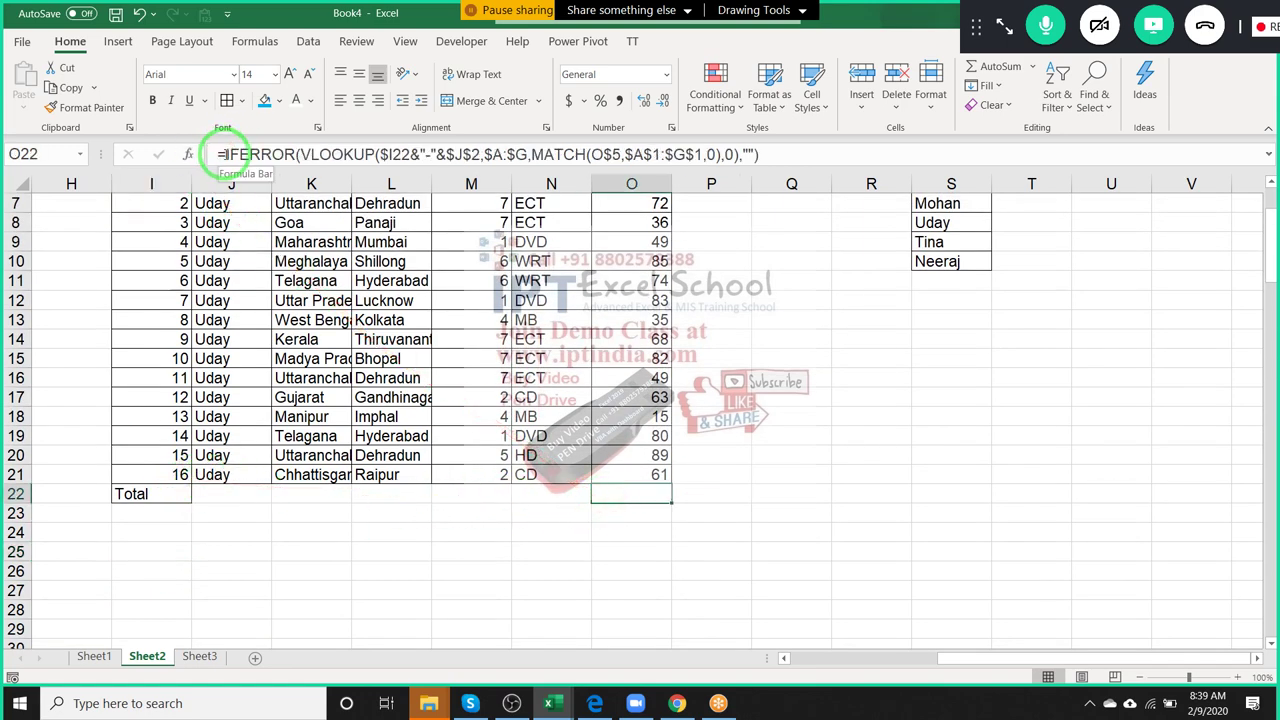
# Change O7 to =IF(I7="Total",SUM($O$6:O6),IFERROR(…)) and accept Excel's correction.
pyautogui.scroll(2, 662, 318)
pyautogui.click(662, 318)
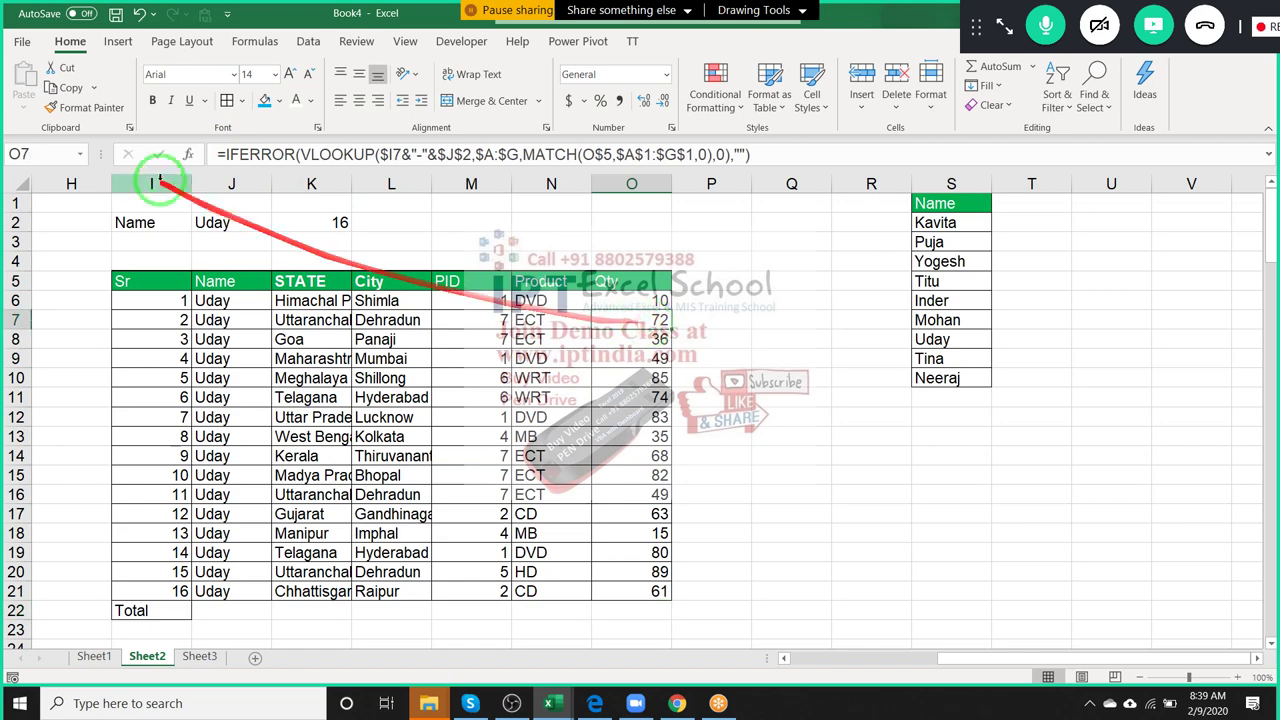
pyautogui.click(222, 154)
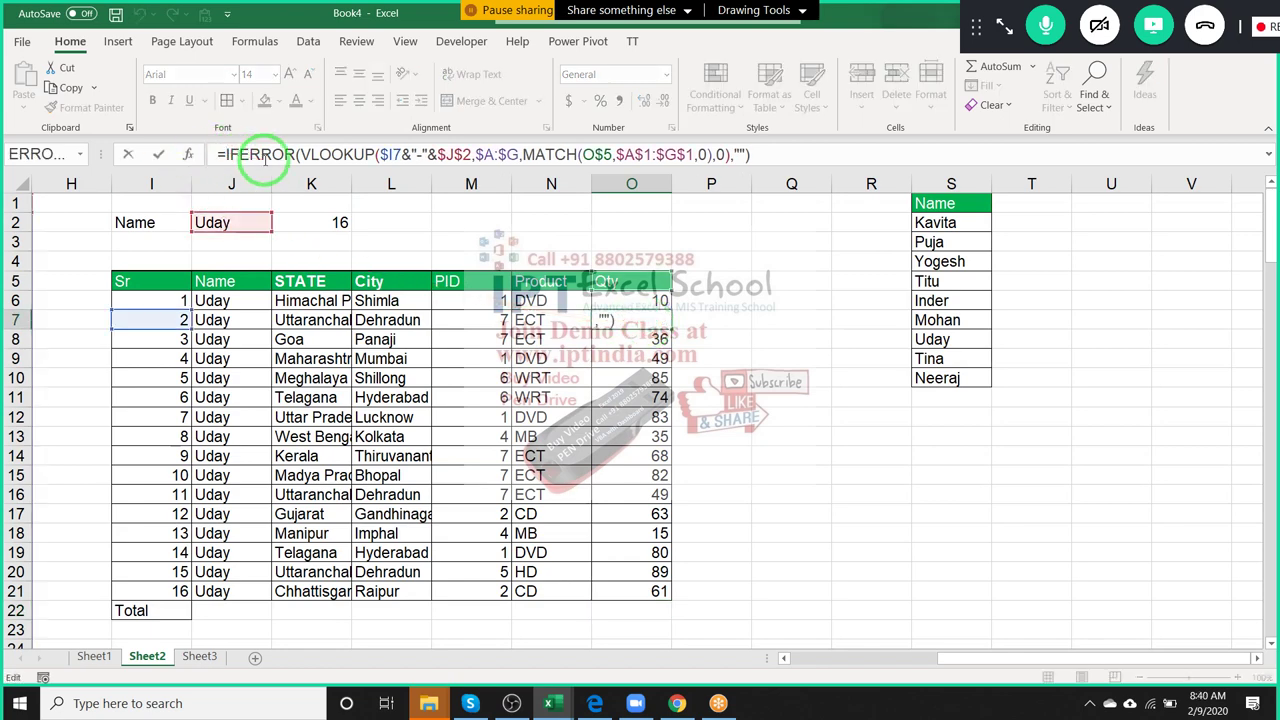
pyautogui.write('IF(')
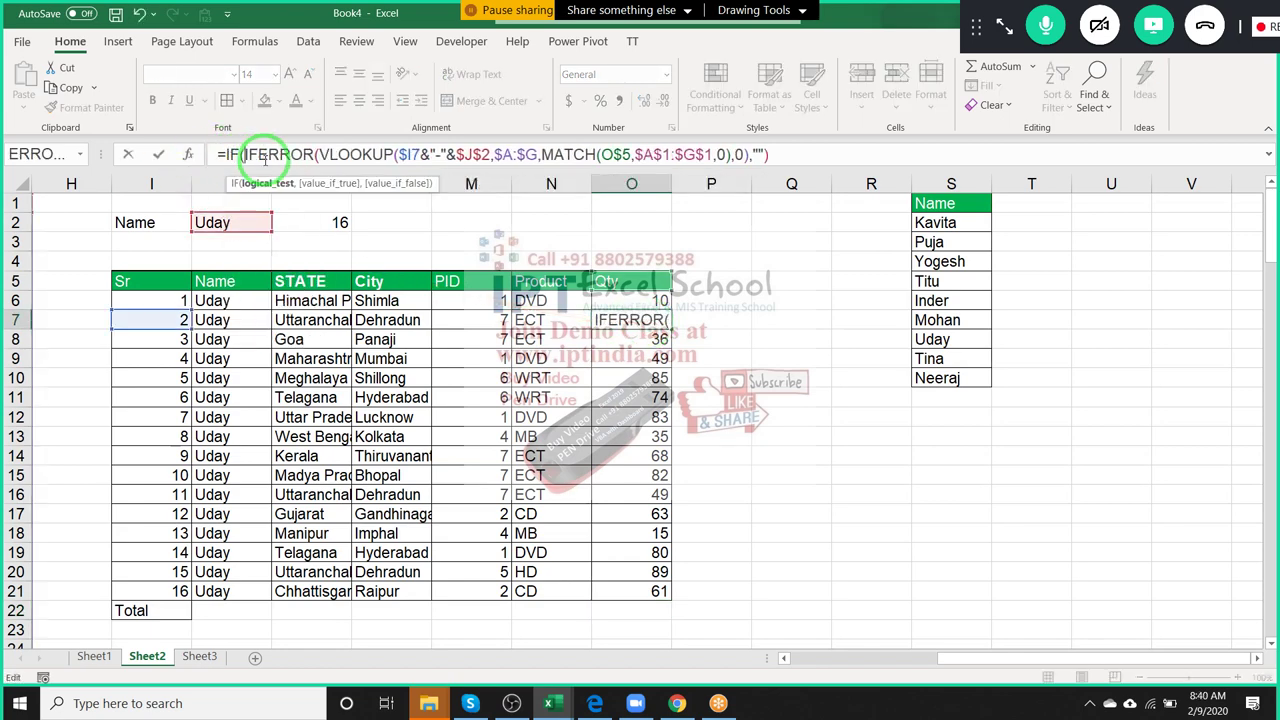
pyautogui.click(126, 316)
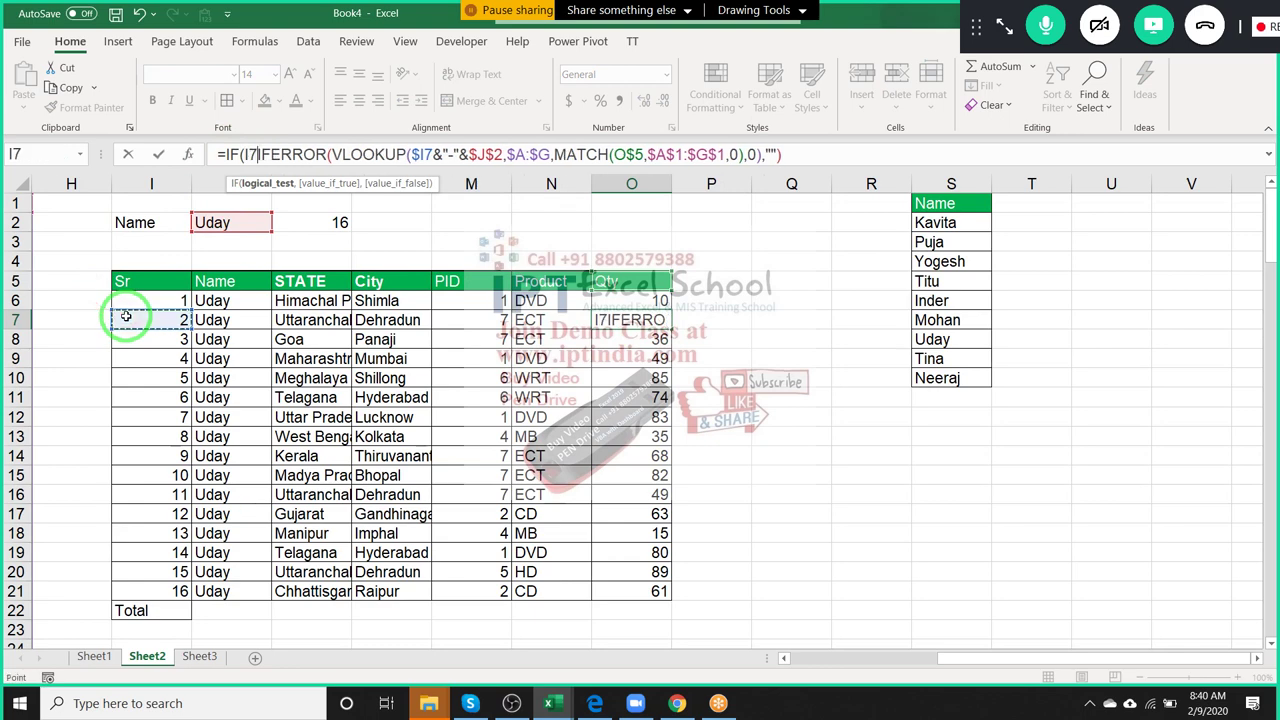
pyautogui.write('="To')
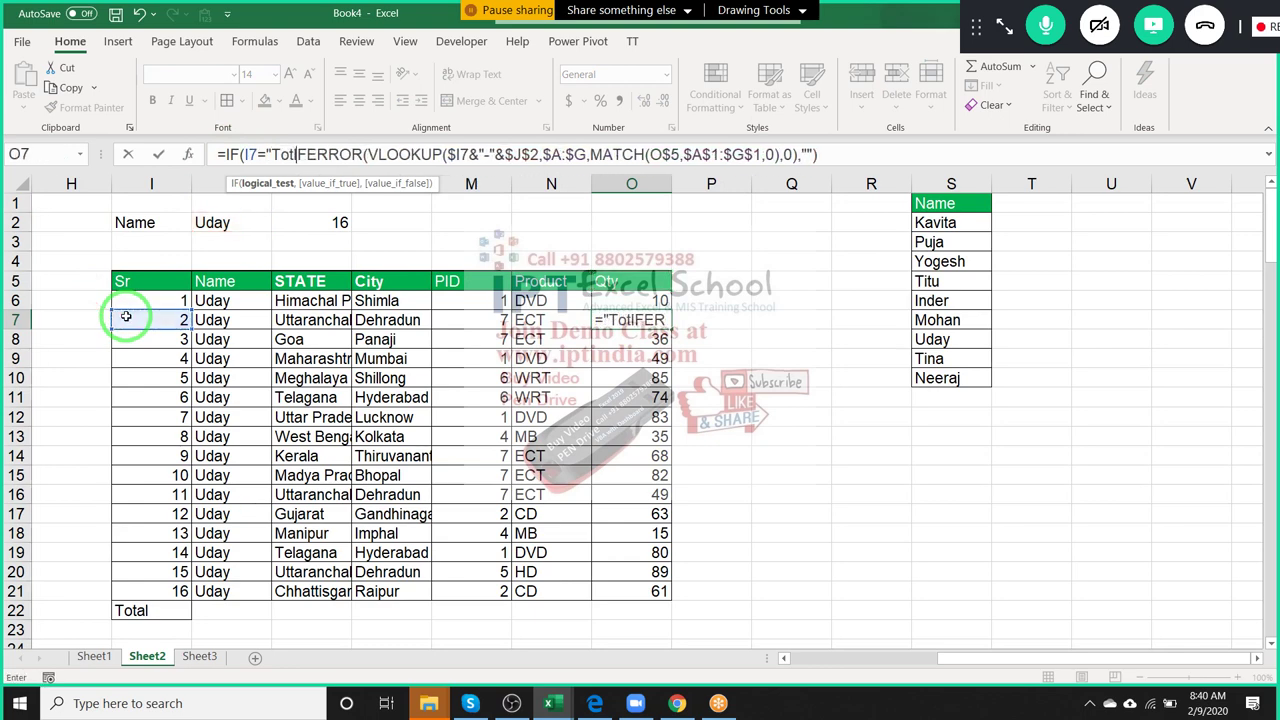
pyautogui.write('t')
pyautogui.write('al')
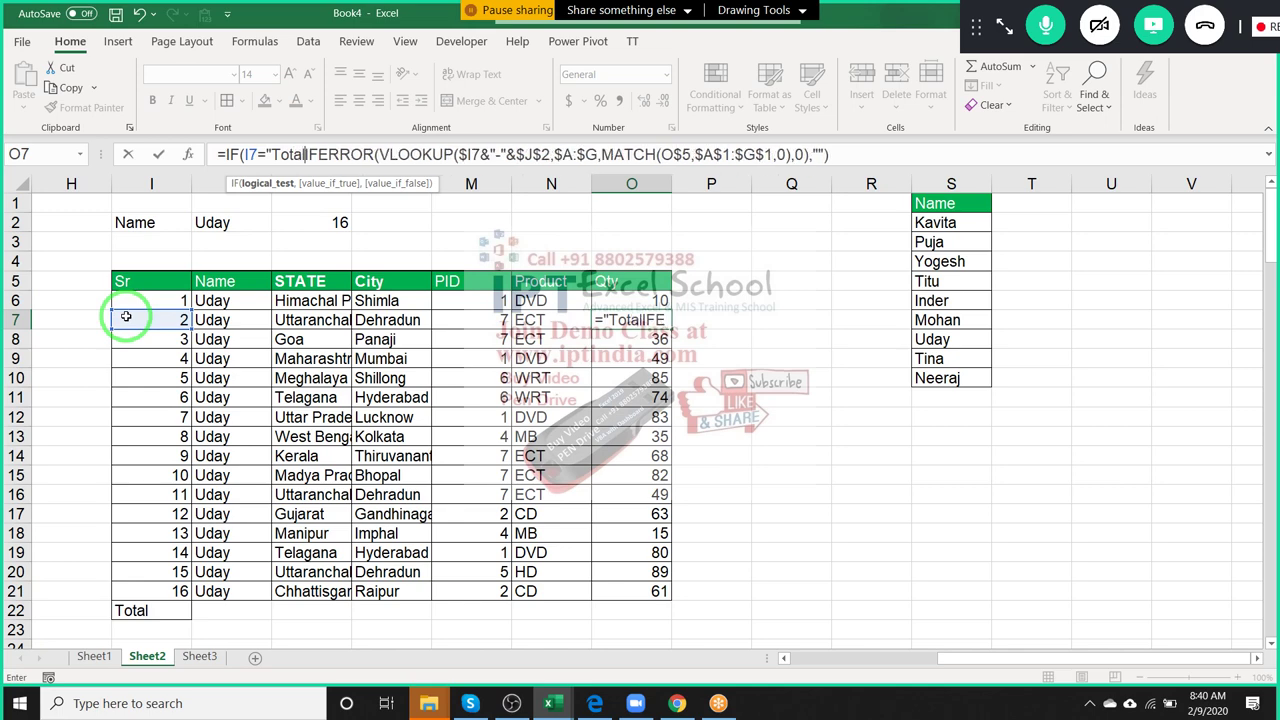
pyautogui.write('"')
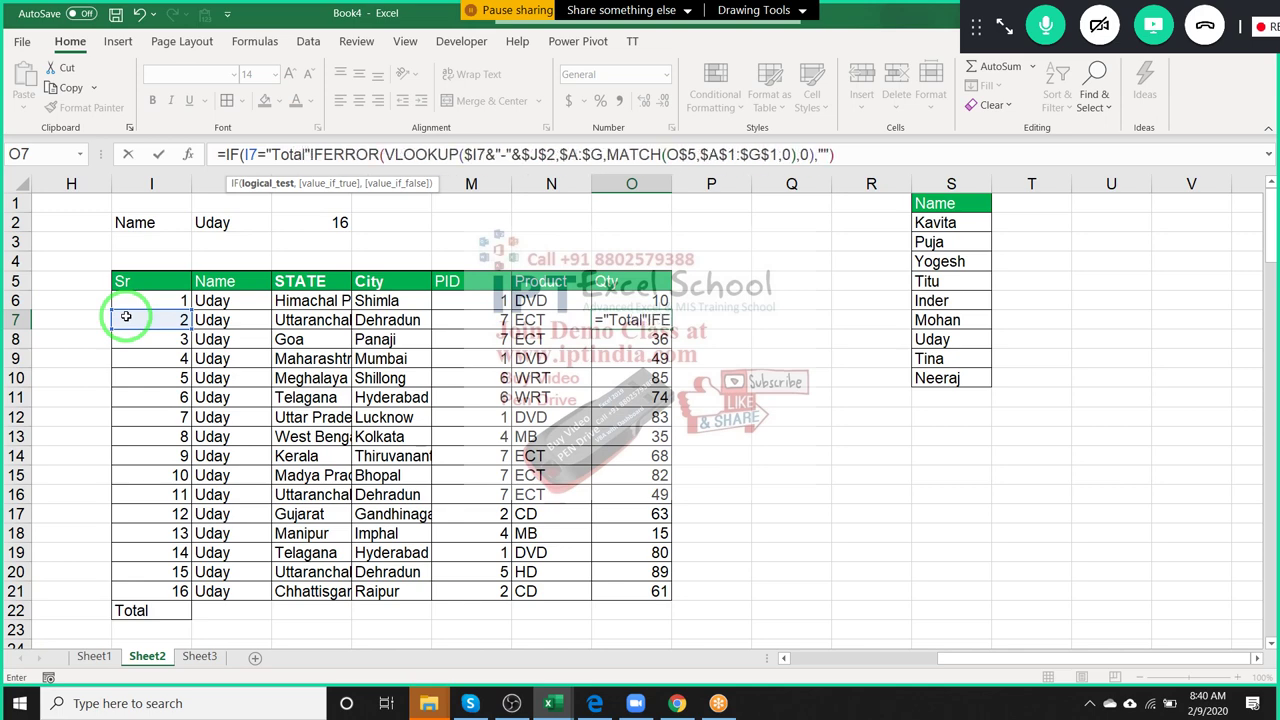
pyautogui.write(',S')
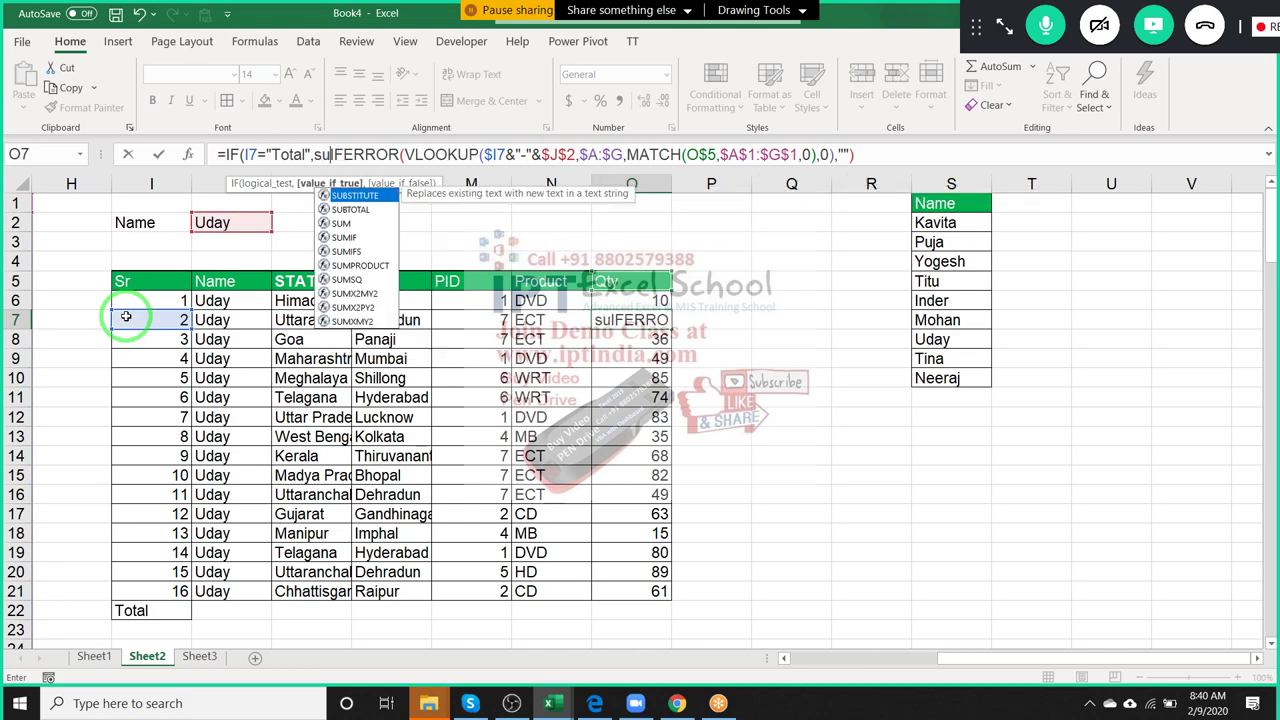
pyautogui.write('UM(')
pyautogui.click(630, 301)
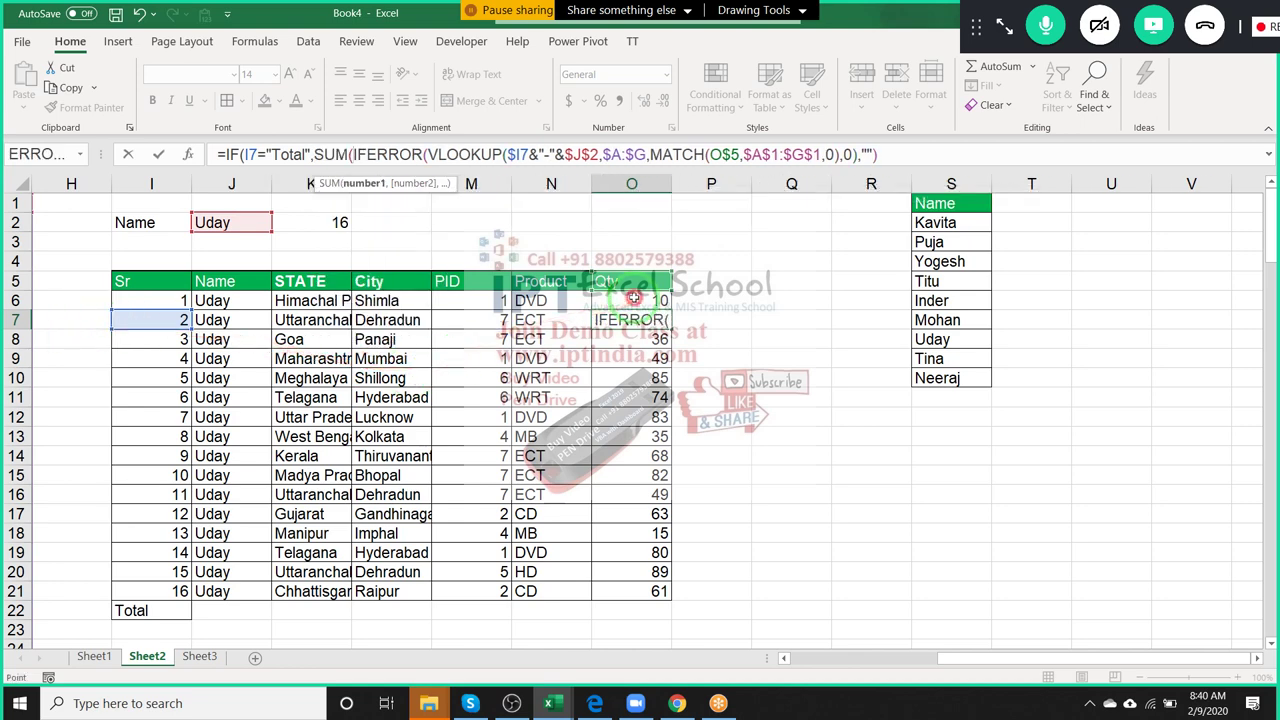
pyautogui.write('O6:')
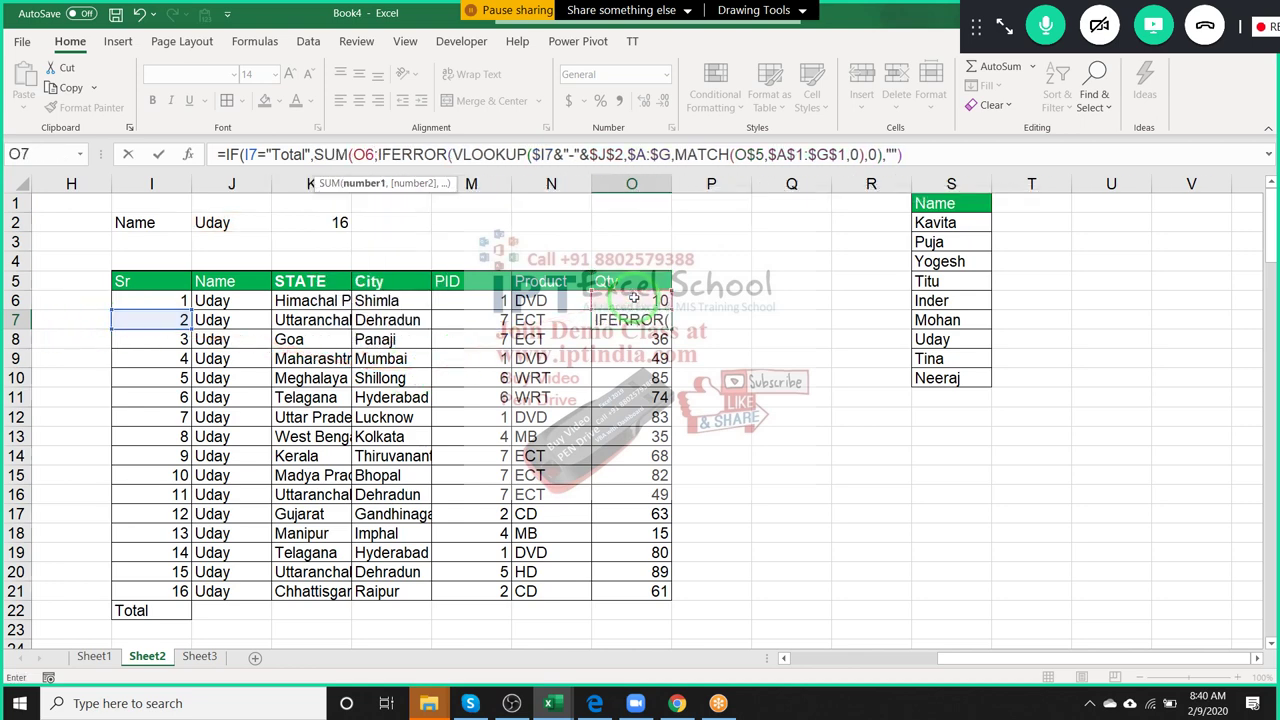
pyautogui.press('BackSpace')
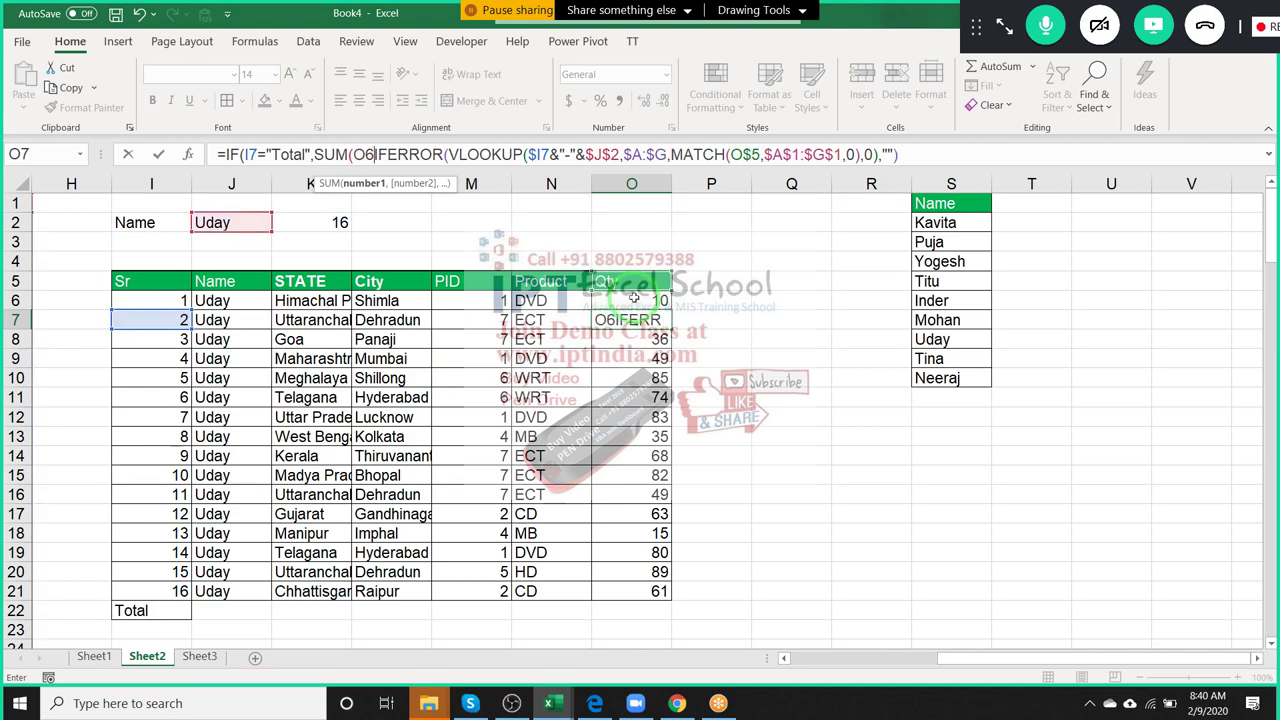
pyautogui.write(':o')
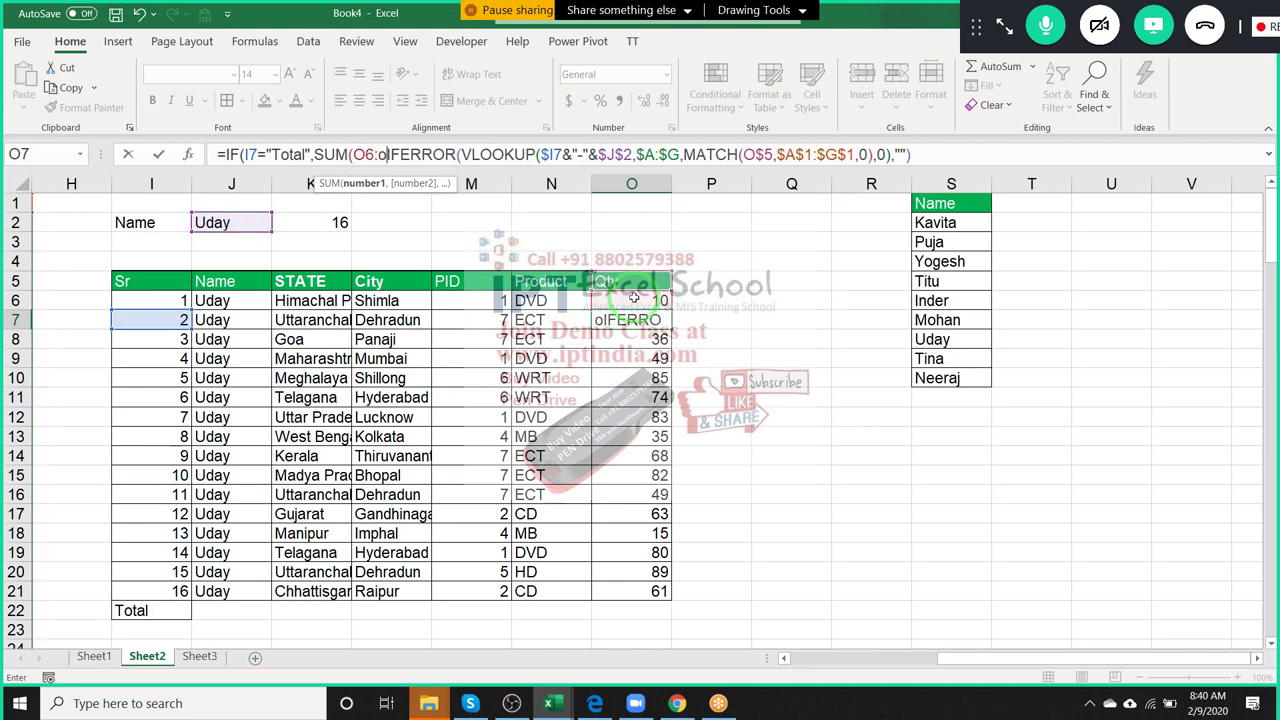
pyautogui.write('6')
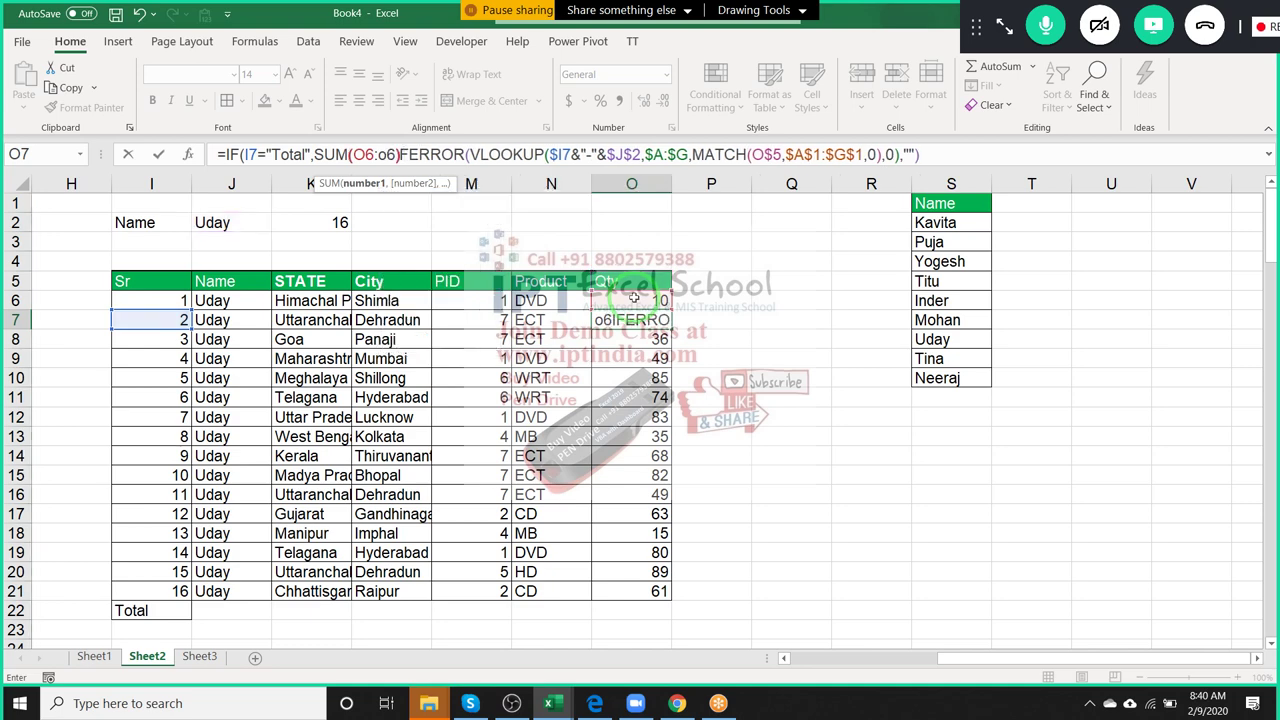
pyautogui.write('),')
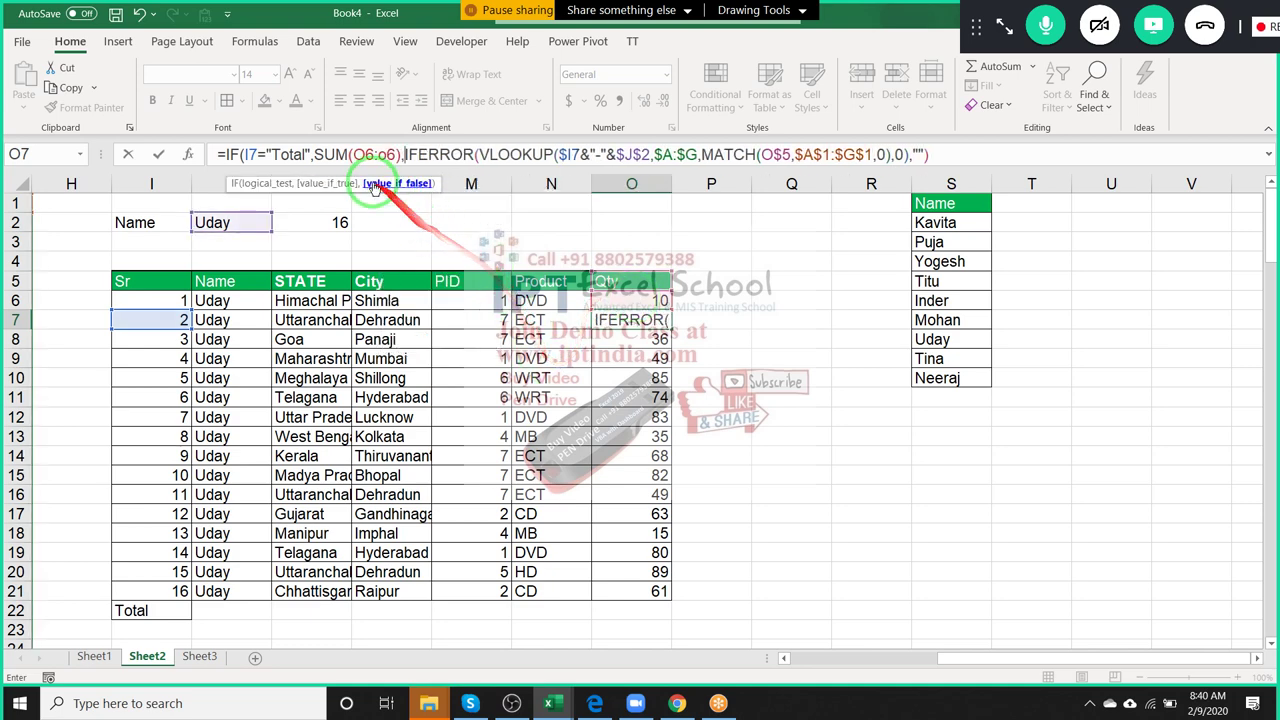
pyautogui.click(365, 155)
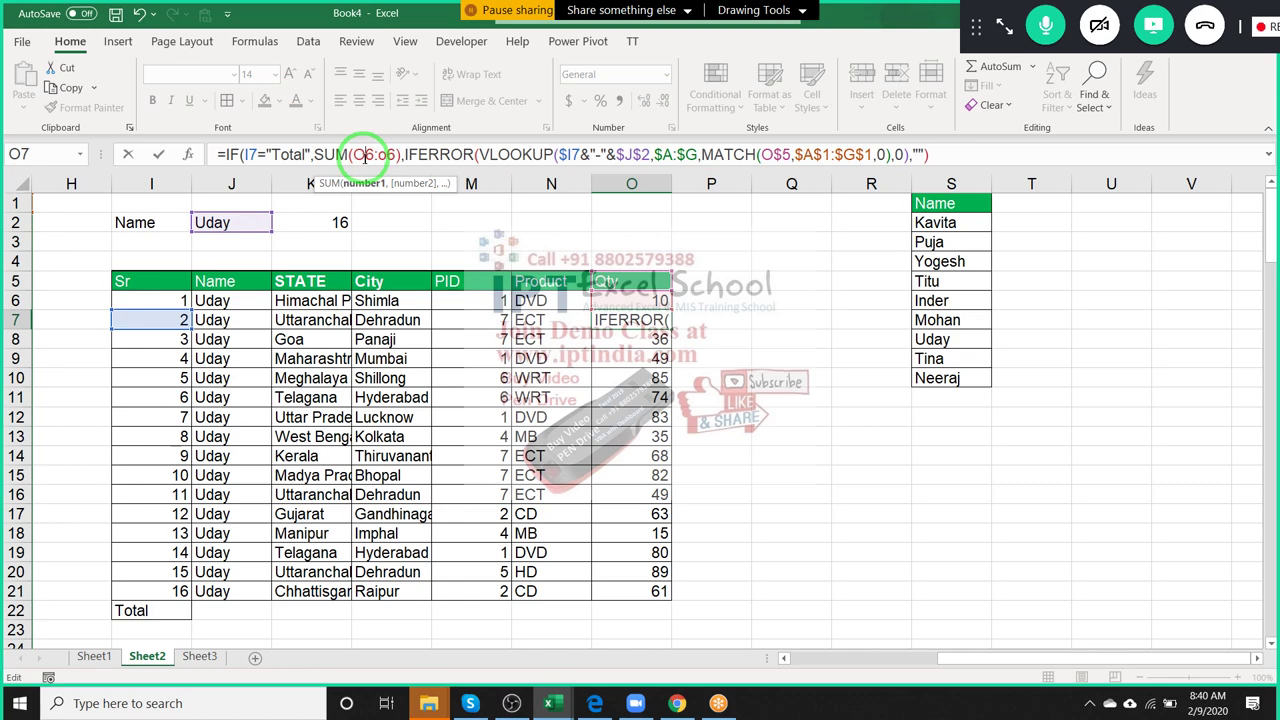
pyautogui.press('F4')
pyautogui.press('Return')
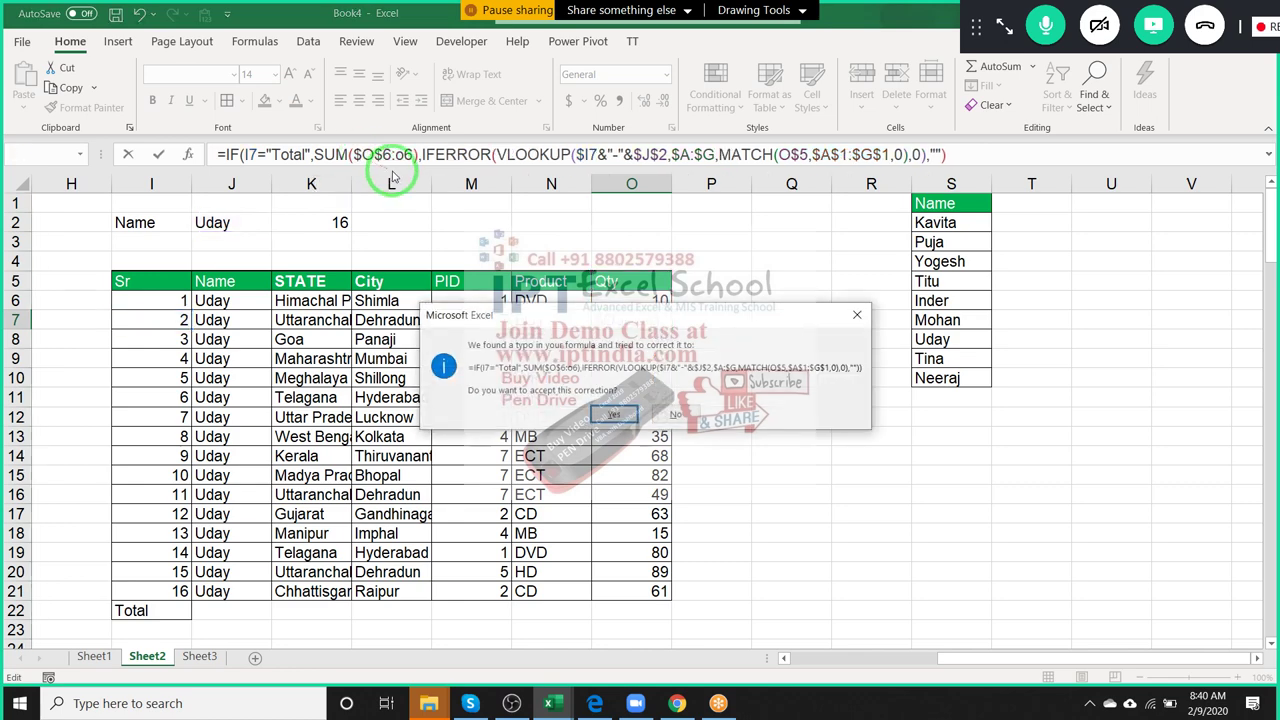
pyautogui.press('Return')
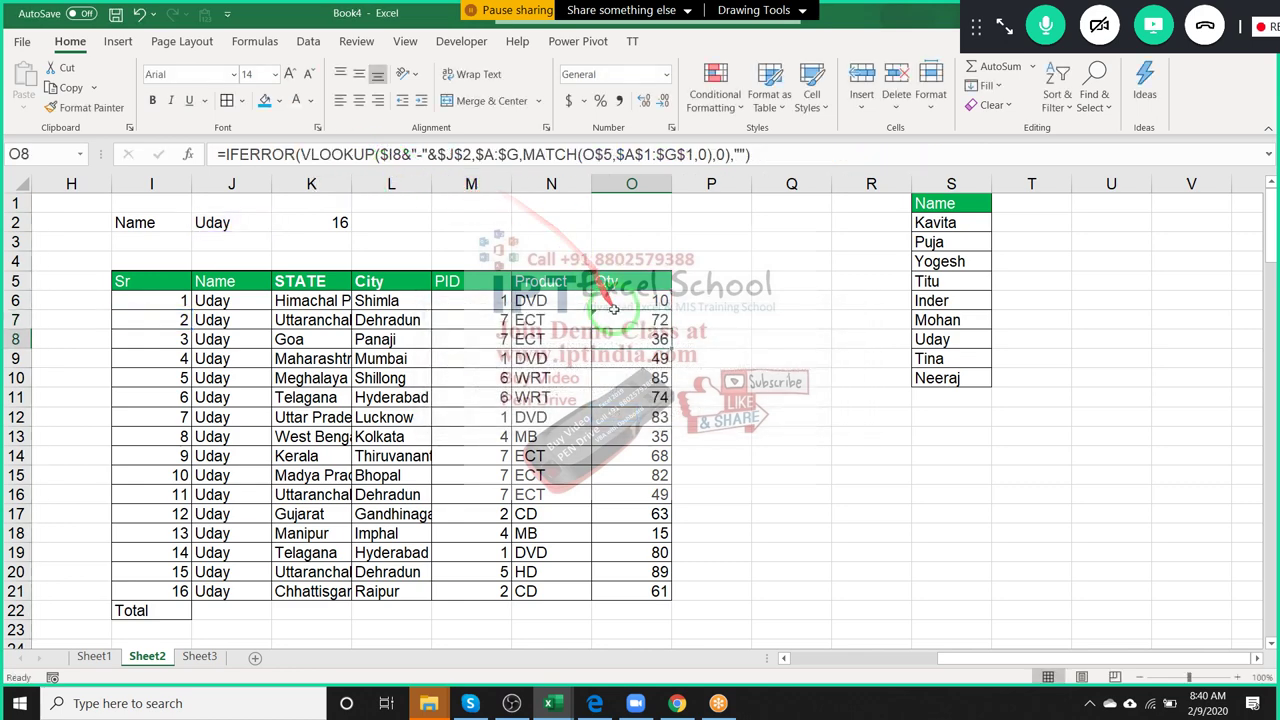
# Fill the Qty formula down column O to row 22, where the Total row shows 951.
pyautogui.click(634, 321)
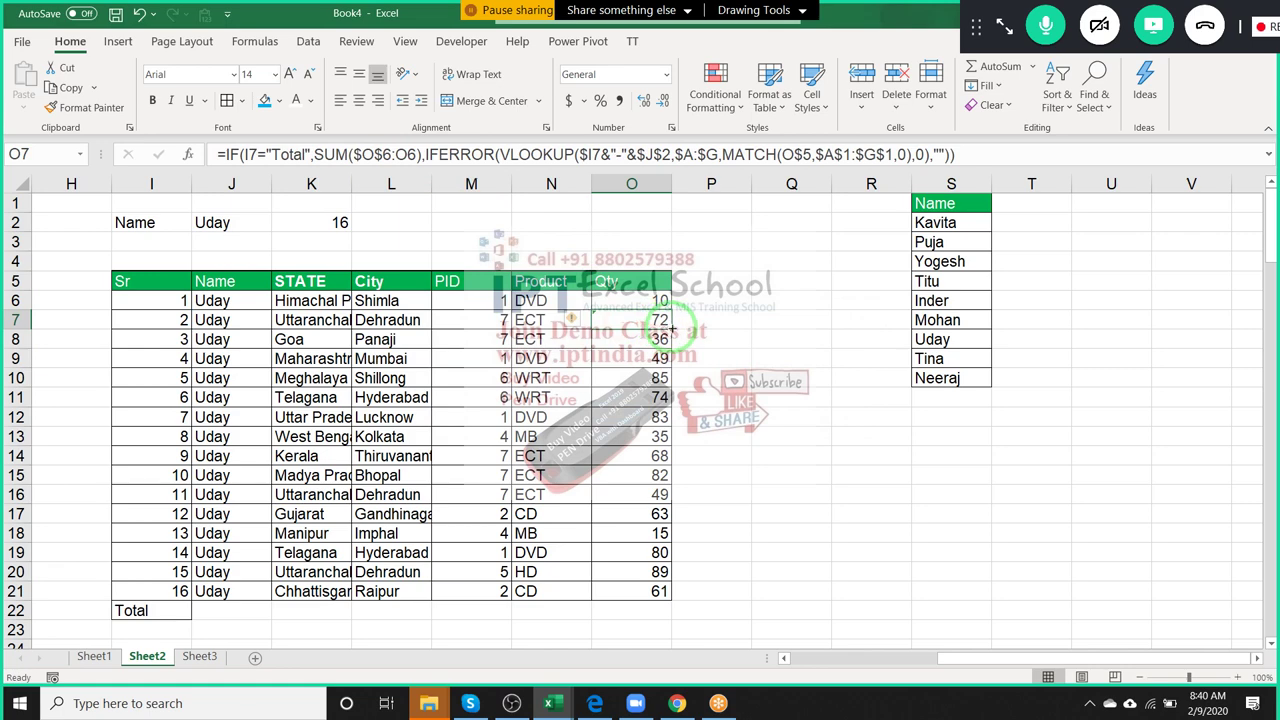
pyautogui.moveTo(672, 330); pyautogui.dragTo(672, 640)
pyautogui.scroll(-2, 500, 516)
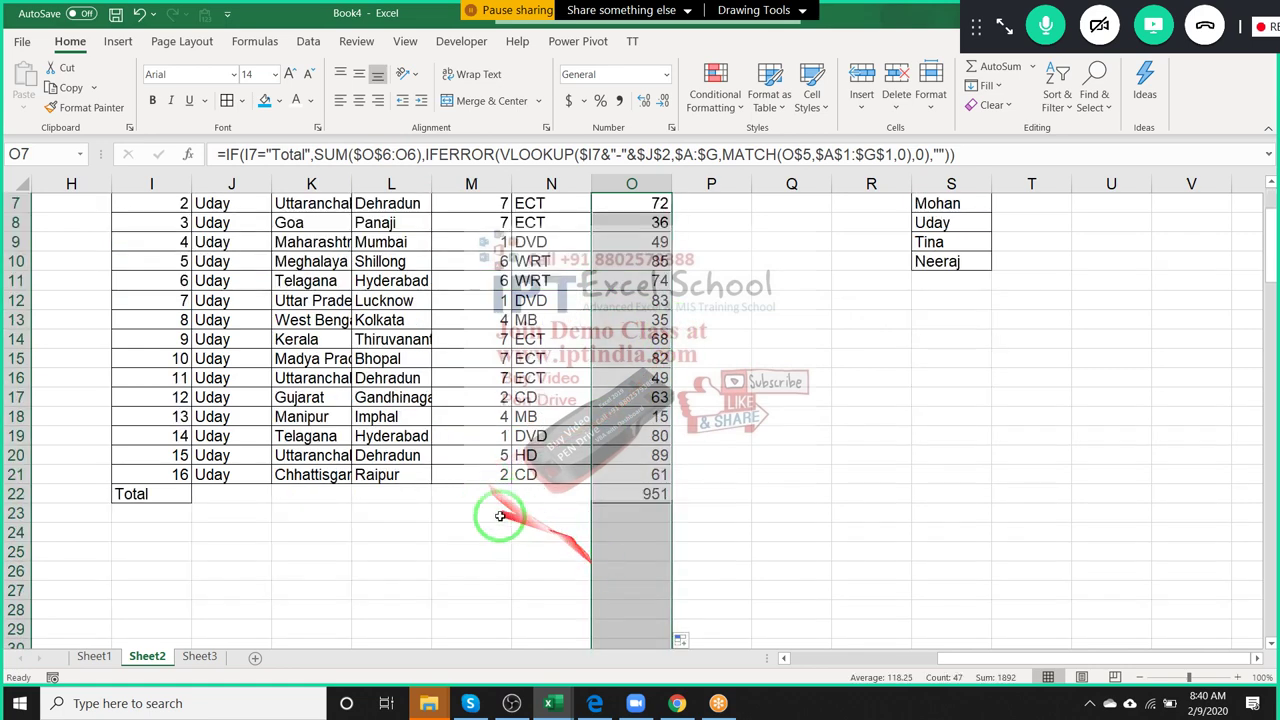
pyautogui.click(500, 516)
pyautogui.moveTo(150, 493); pyautogui.dragTo(620, 495)
pyautogui.scroll(2, 243, 380)
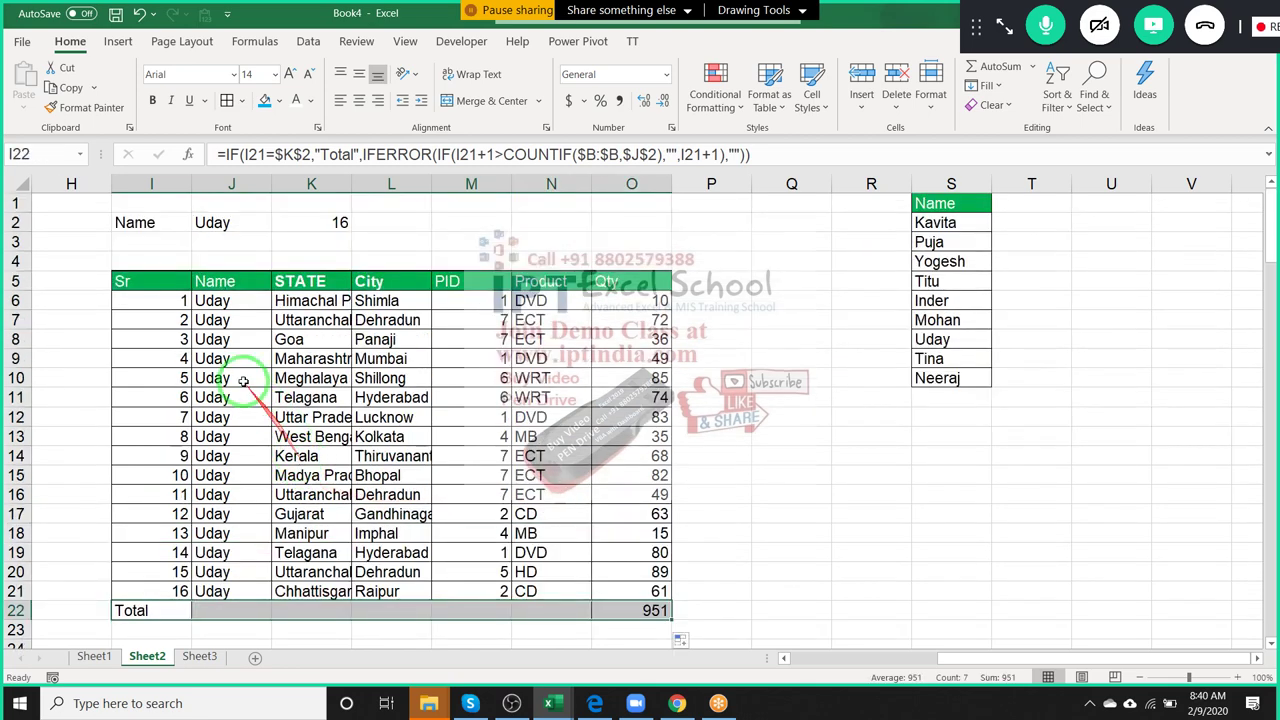
pyautogui.click(186, 320)
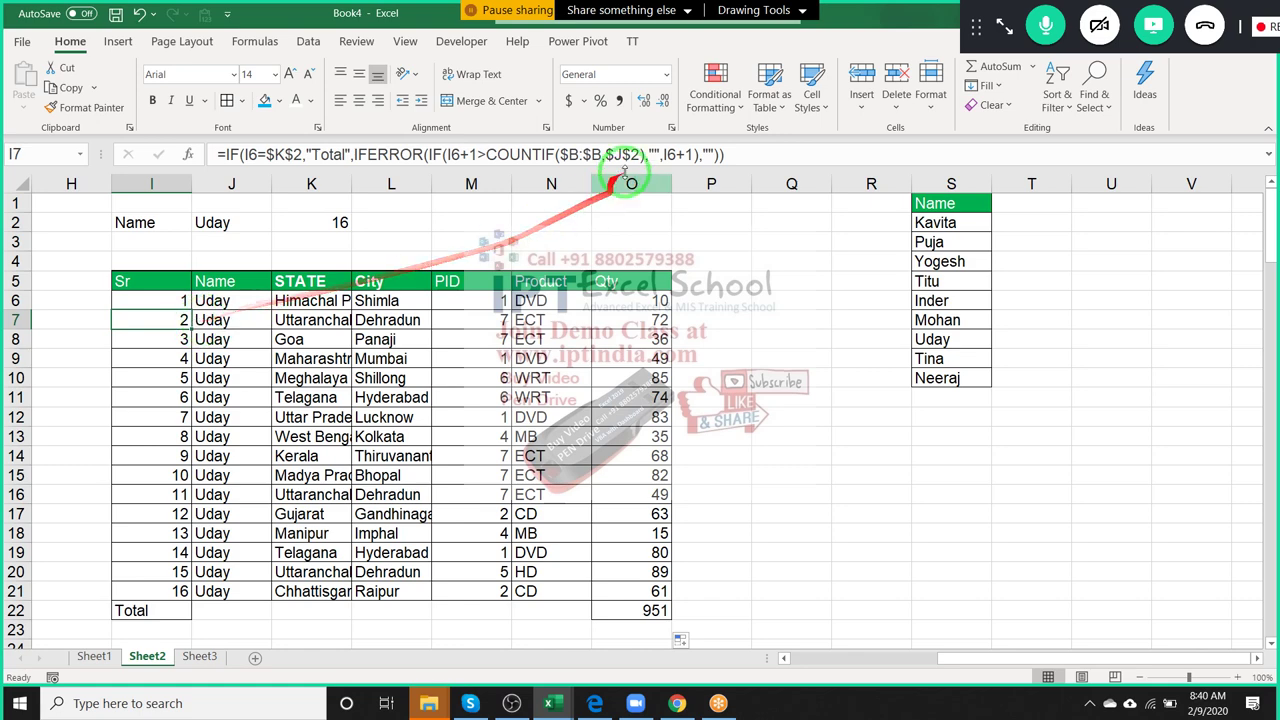
# Create a new formula-based conditional formatting rule referencing I7 equal to "Total".
pyautogui.click(710, 105)
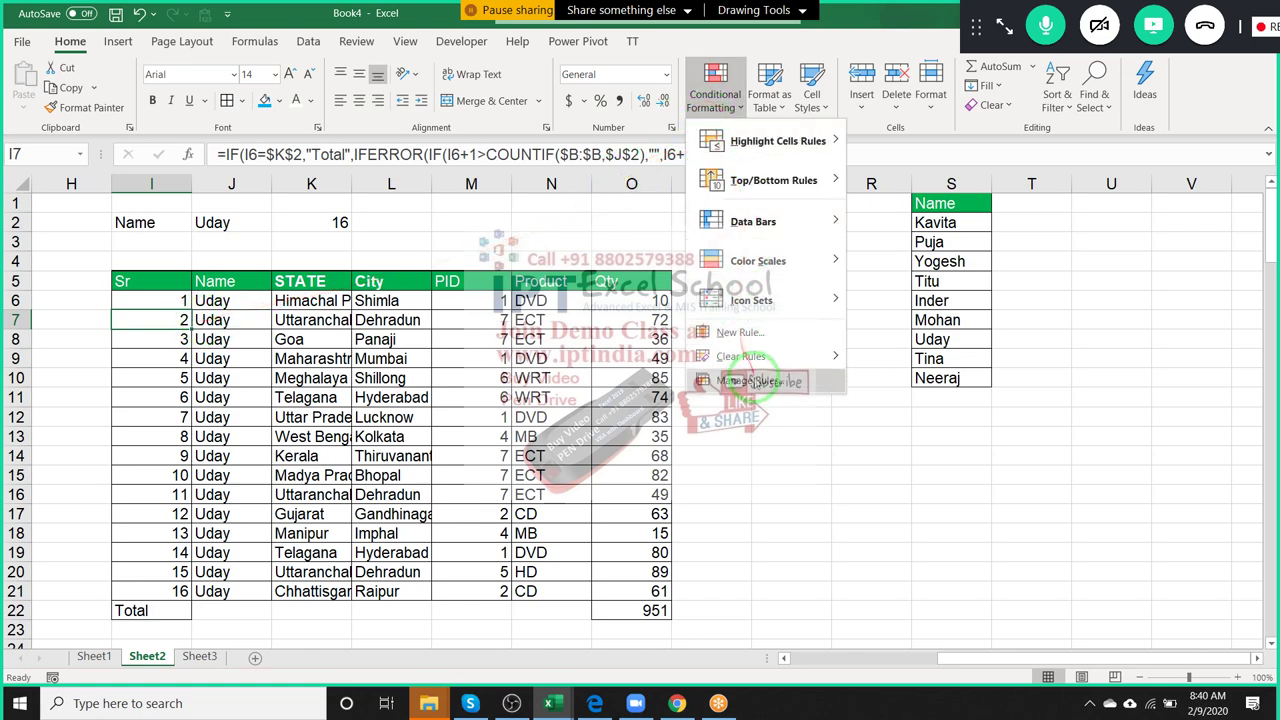
pyautogui.click(738, 334)
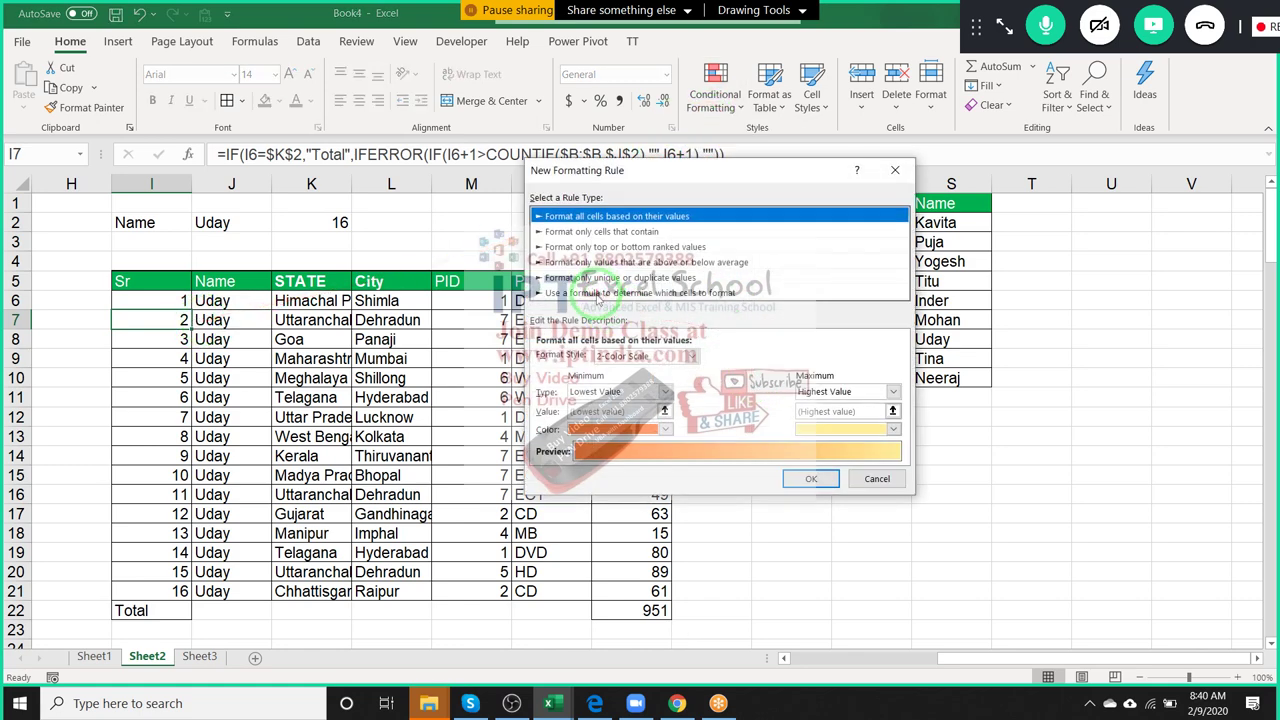
pyautogui.click(592, 292)
pyautogui.click(560, 357)
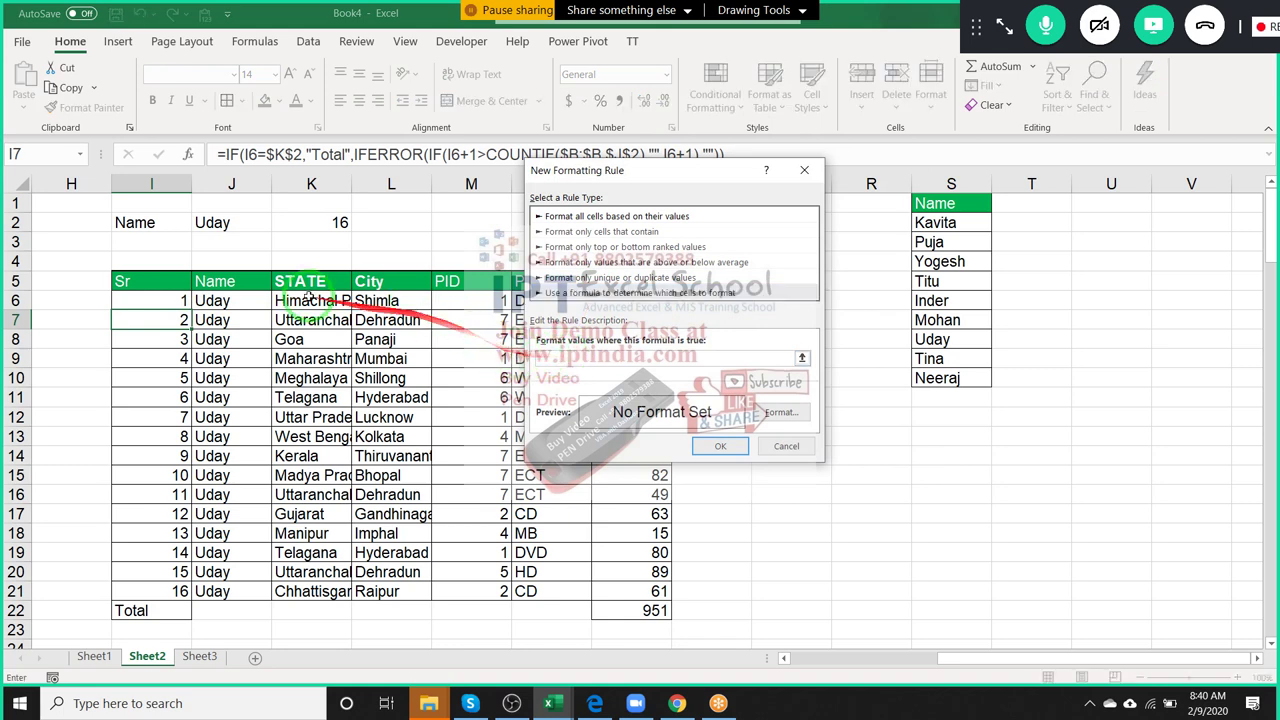
pyautogui.click(173, 317)
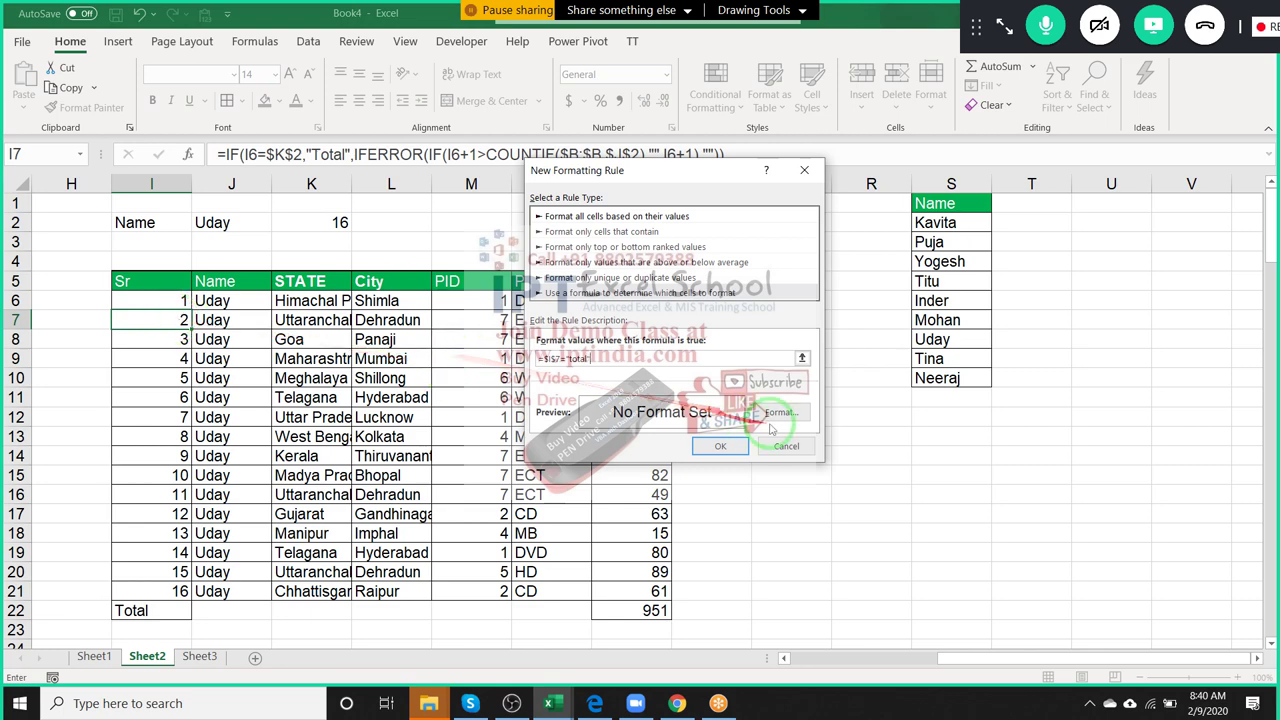
# Give the rule a border with a chosen colour and line style, and save it.
pyautogui.click(772, 413)
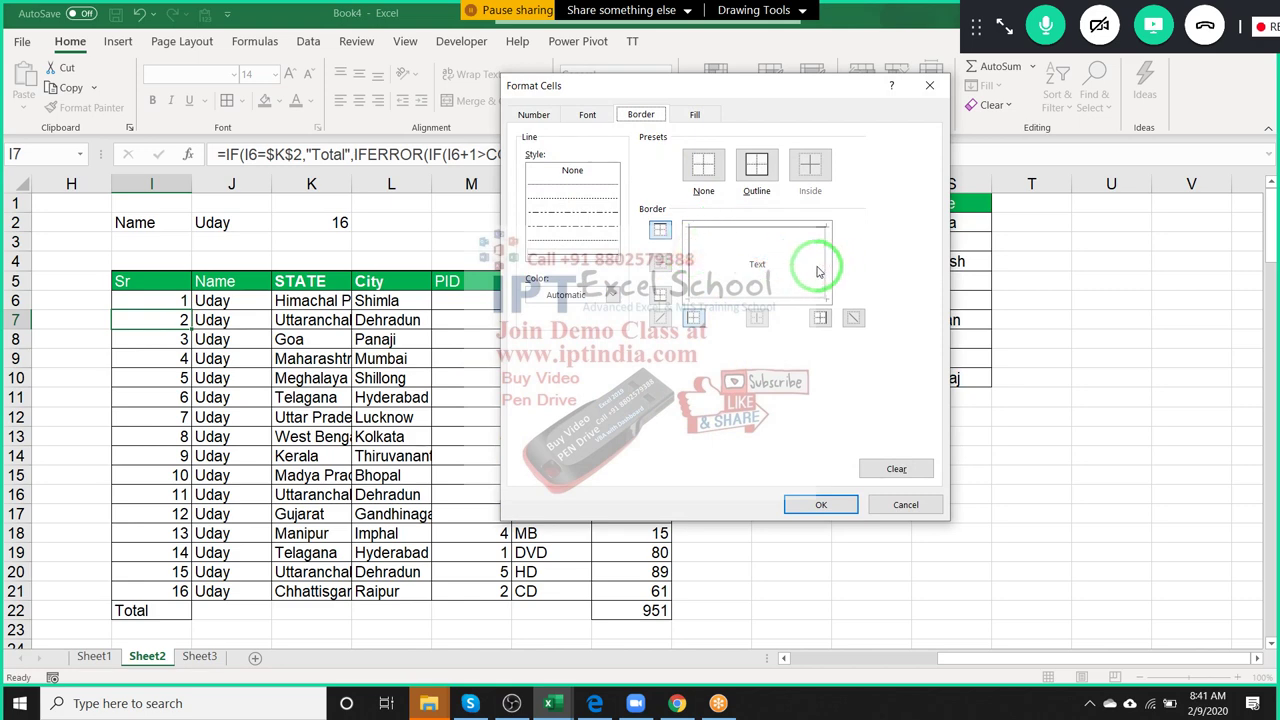
pyautogui.click(817, 265)
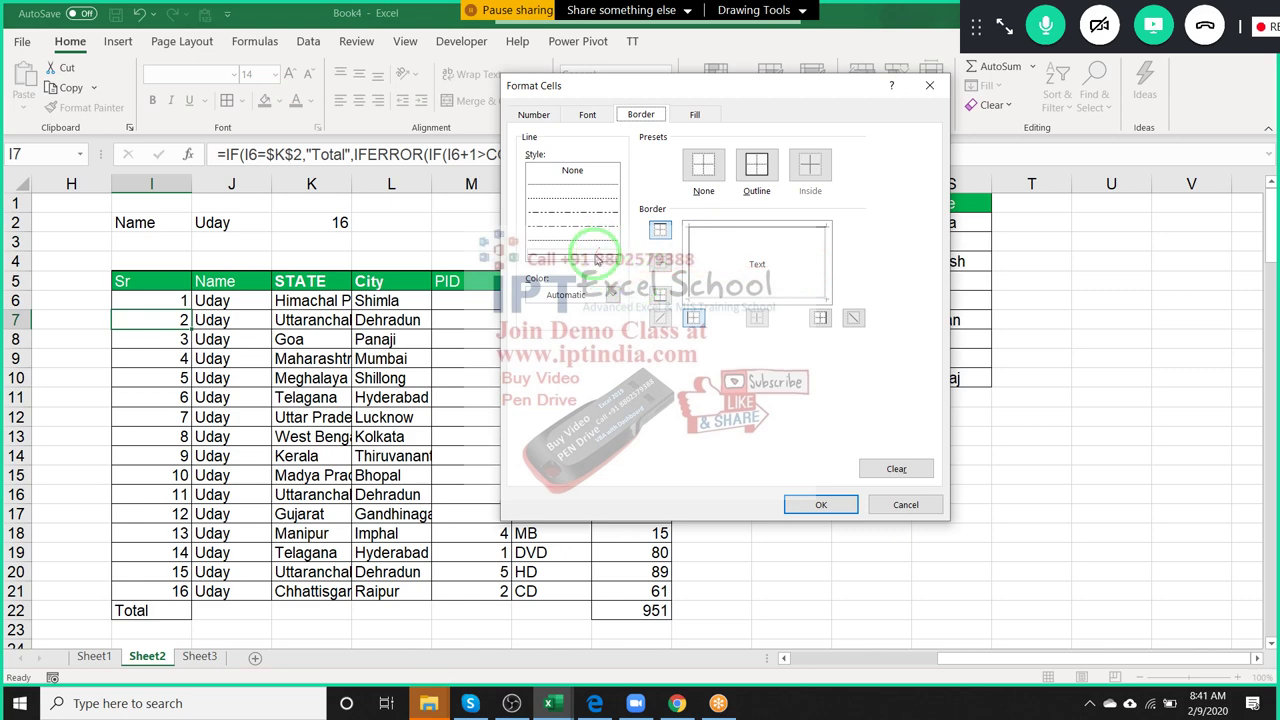
pyautogui.click(598, 293)
pyautogui.click(596, 294)
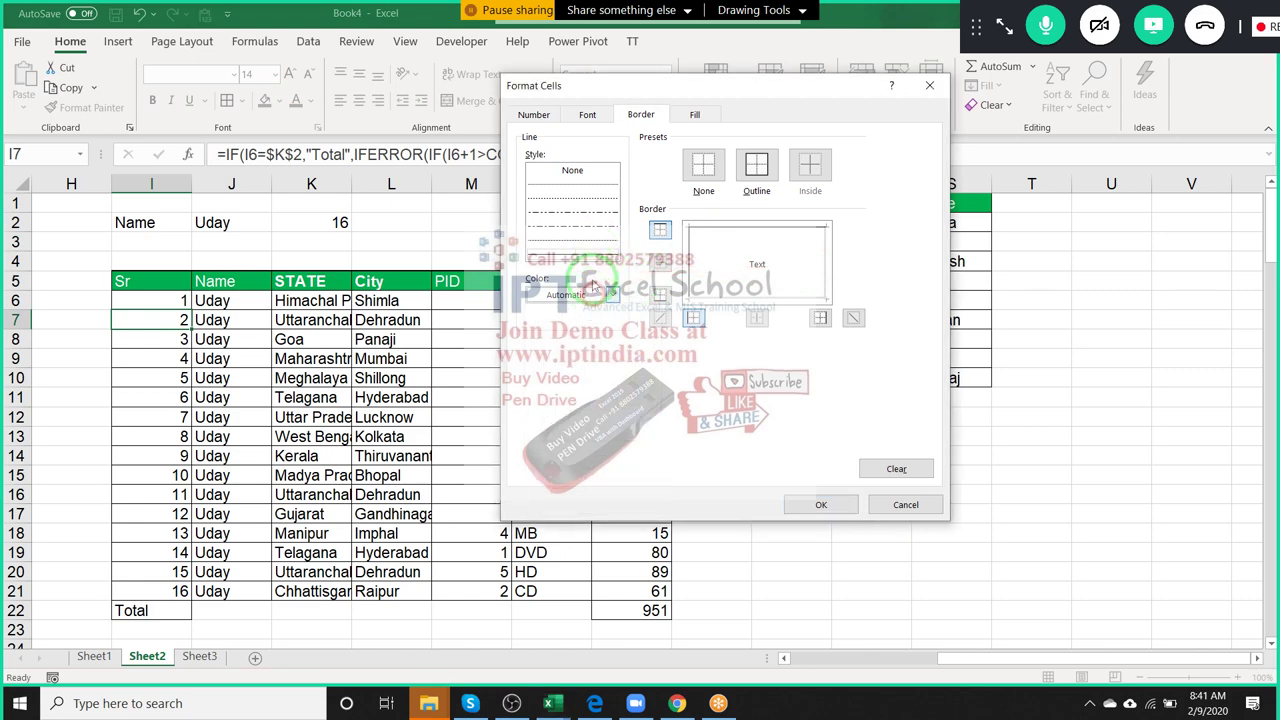
pyautogui.click(585, 246)
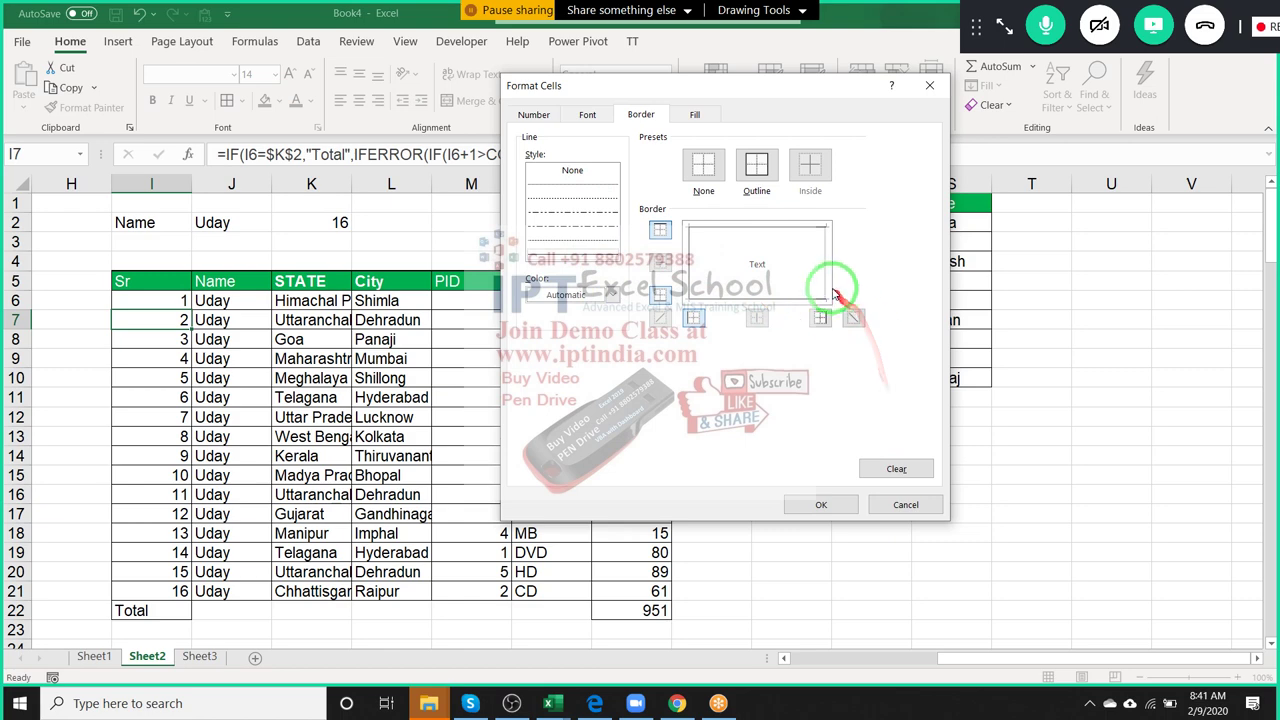
pyautogui.click(821, 504)
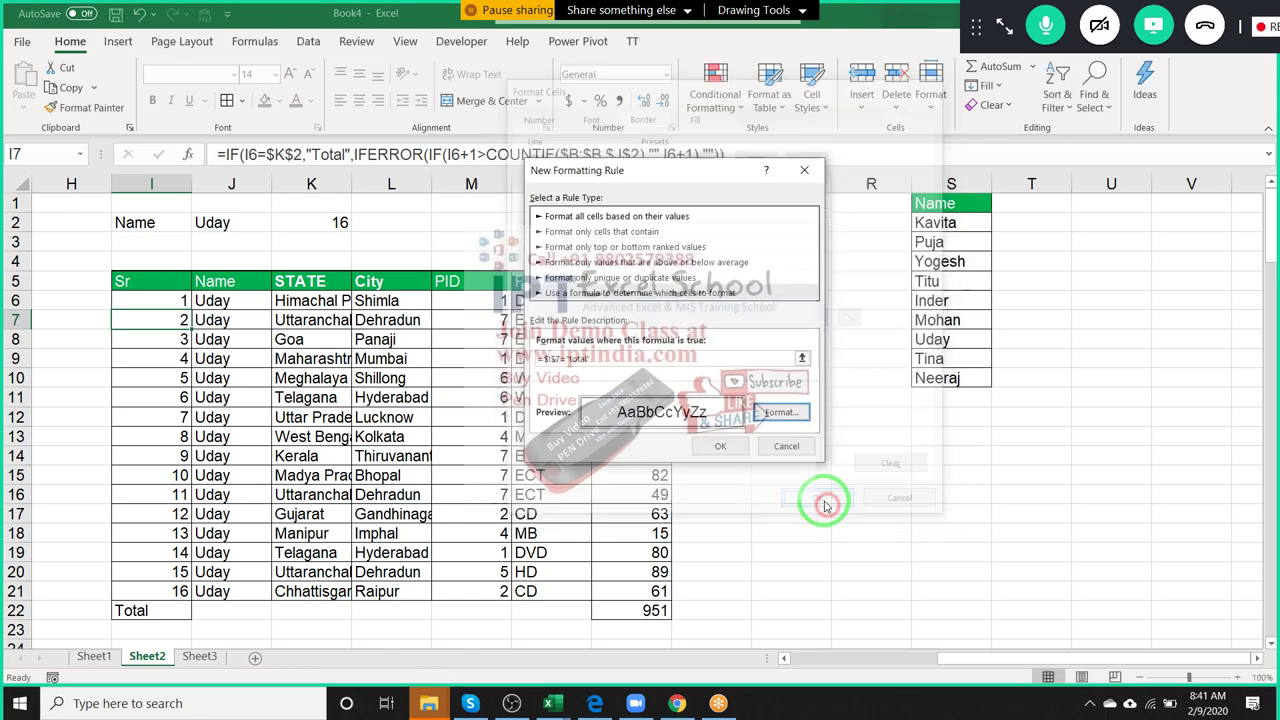
pyautogui.moveTo(821, 500); pyautogui.dragTo(150, 245)
pyautogui.click(720, 446)
# Format-paint I7's formatting onto the Total row I22:O22.
pyautogui.moveTo(465, 285); pyautogui.dragTo(55, 112)
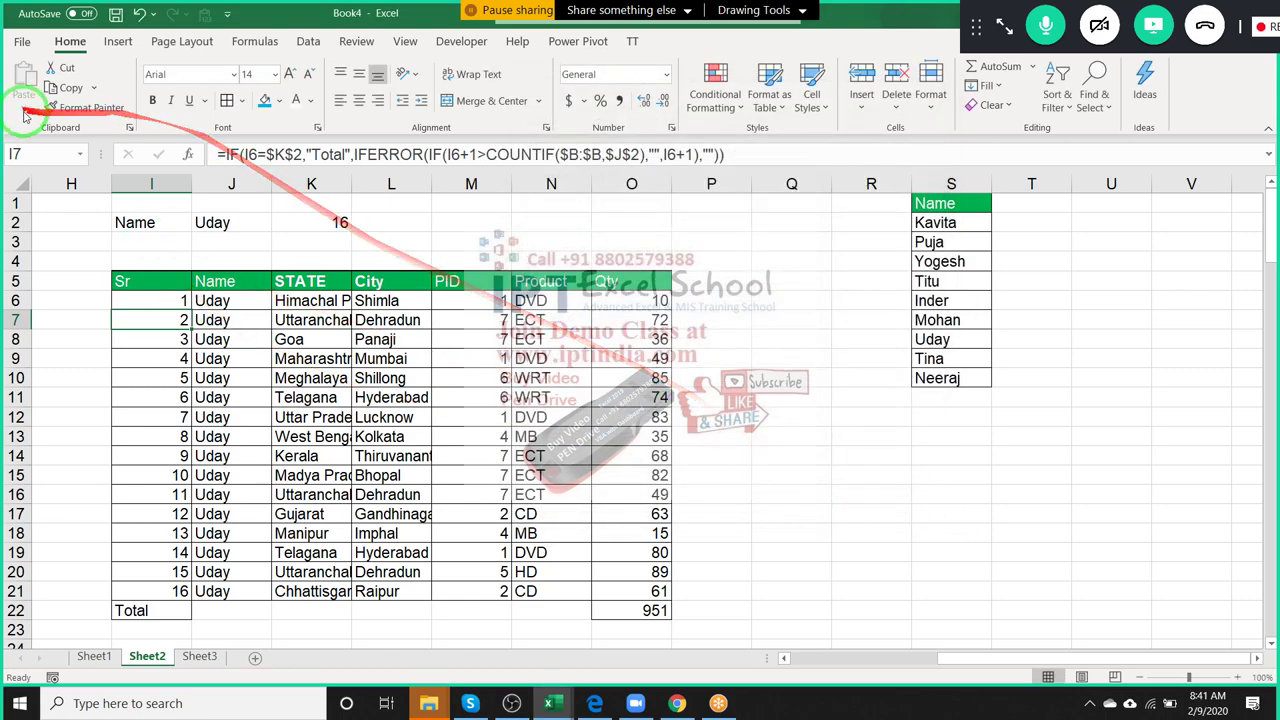
pyautogui.click(58, 108)
pyautogui.moveTo(165, 610); pyautogui.dragTo(284, 614)
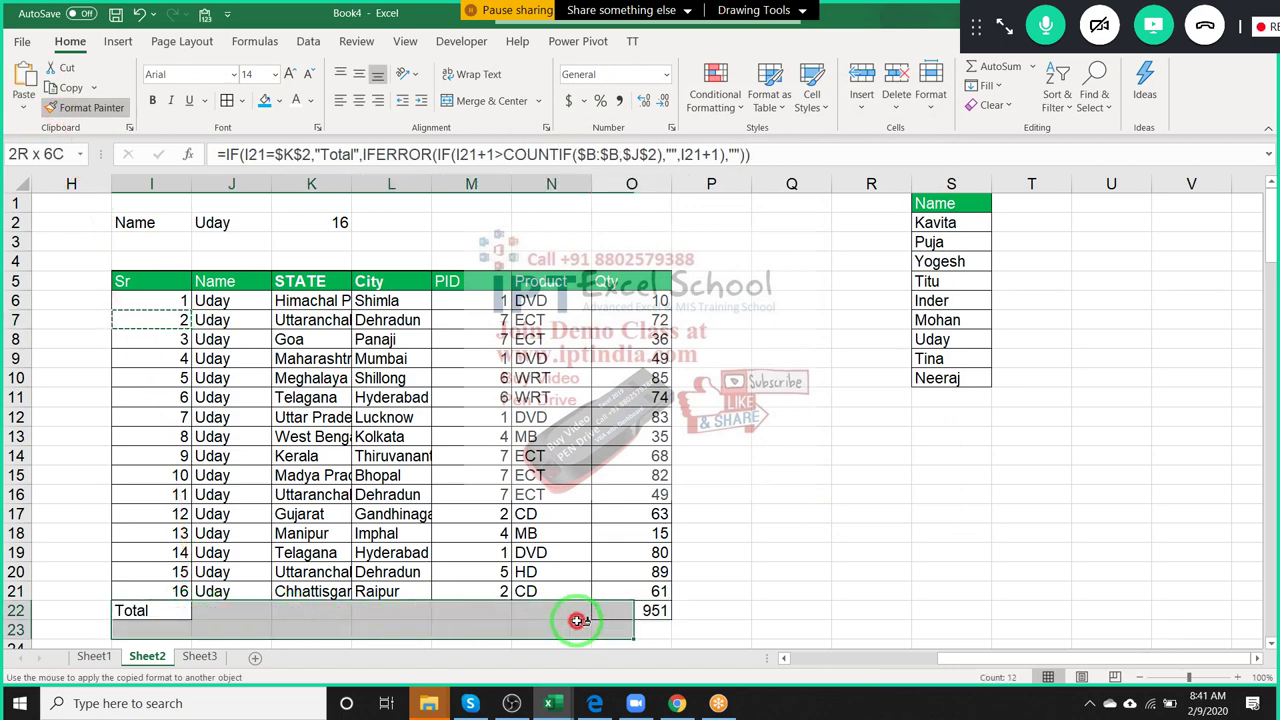
pyautogui.moveTo(284, 614); pyautogui.dragTo(628, 612)
pyautogui.click(335, 591)
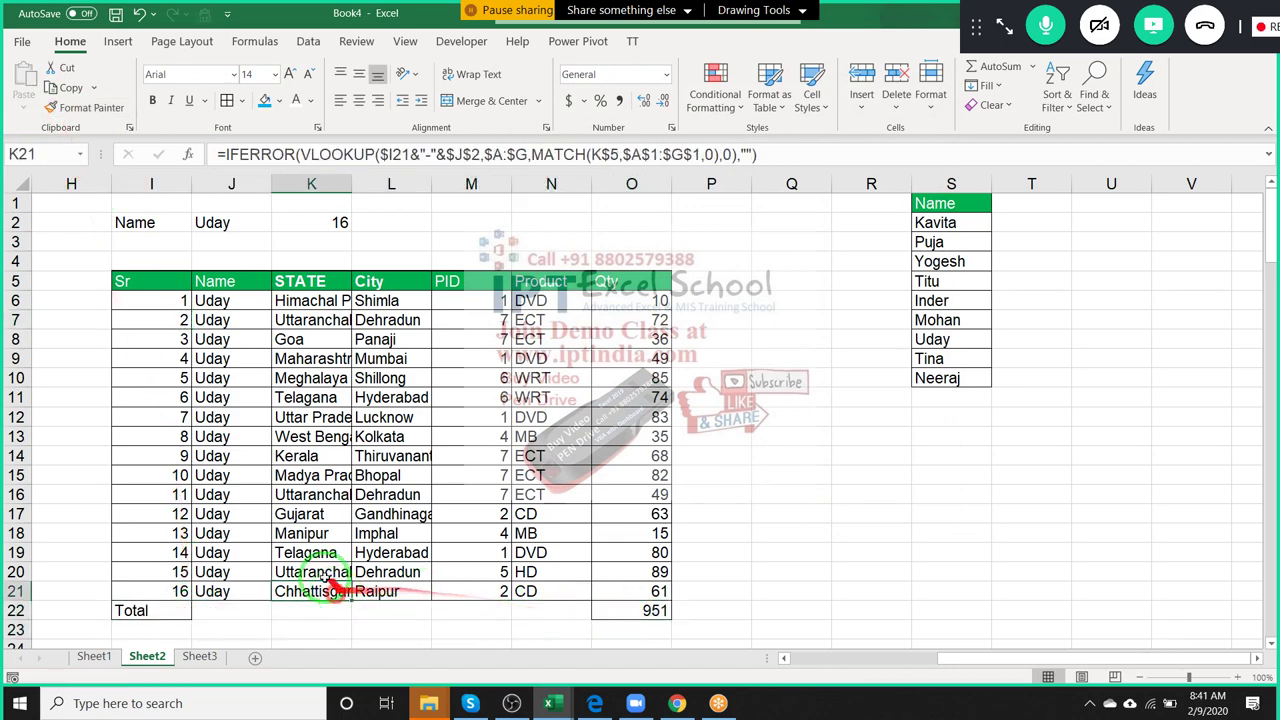
# Edit the Total conditional formatting rule to =$I7="Total" and apply it.
pyautogui.click(178, 318)
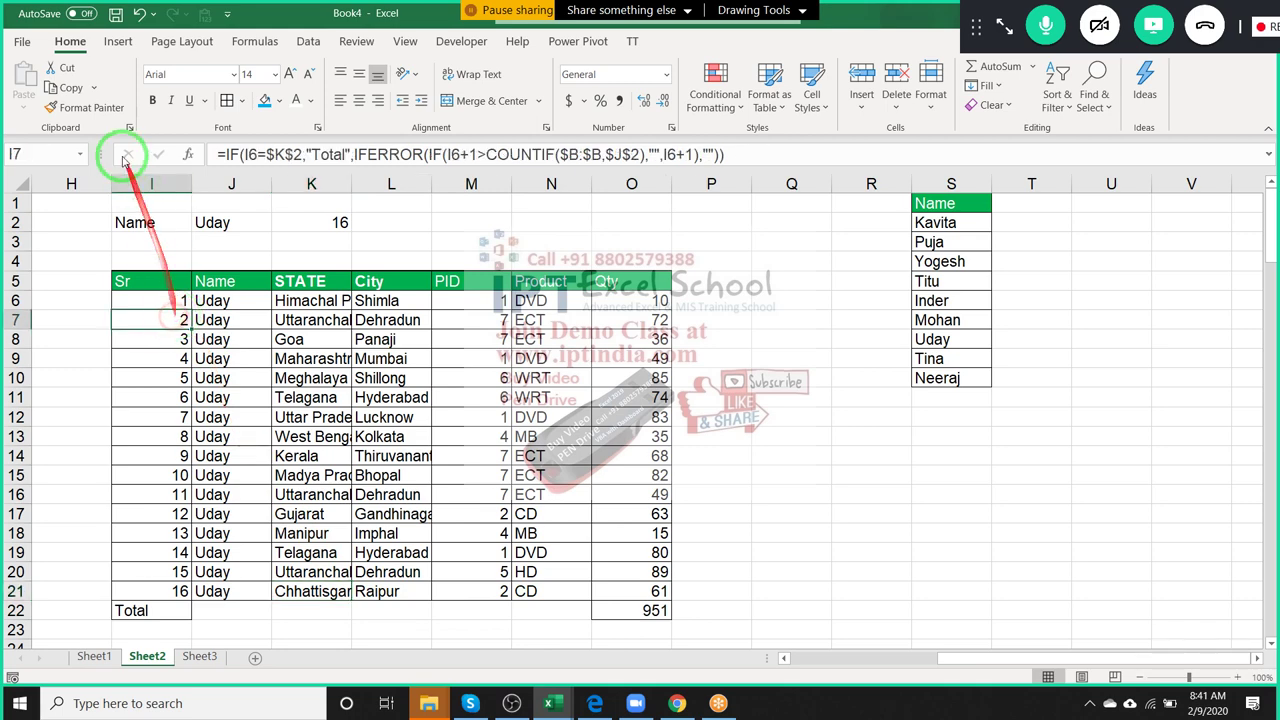
pyautogui.click(715, 95)
pyautogui.click(788, 388)
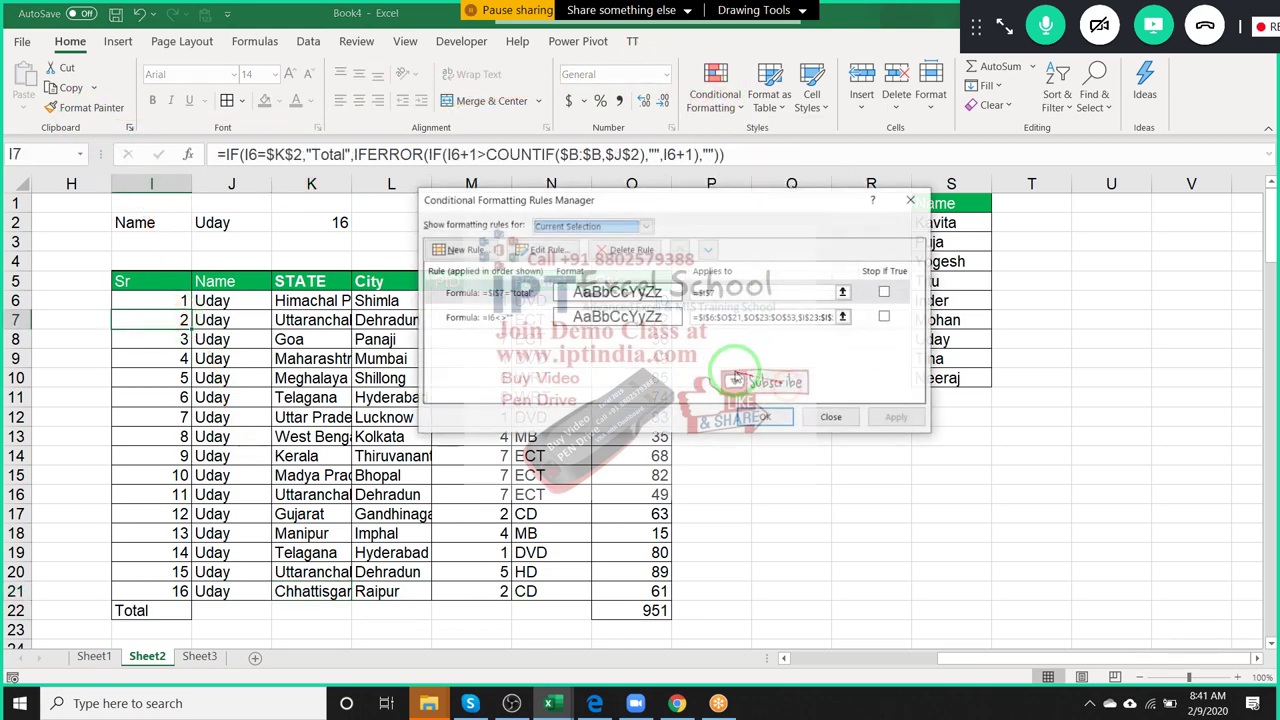
pyautogui.doubleClick(512, 293)
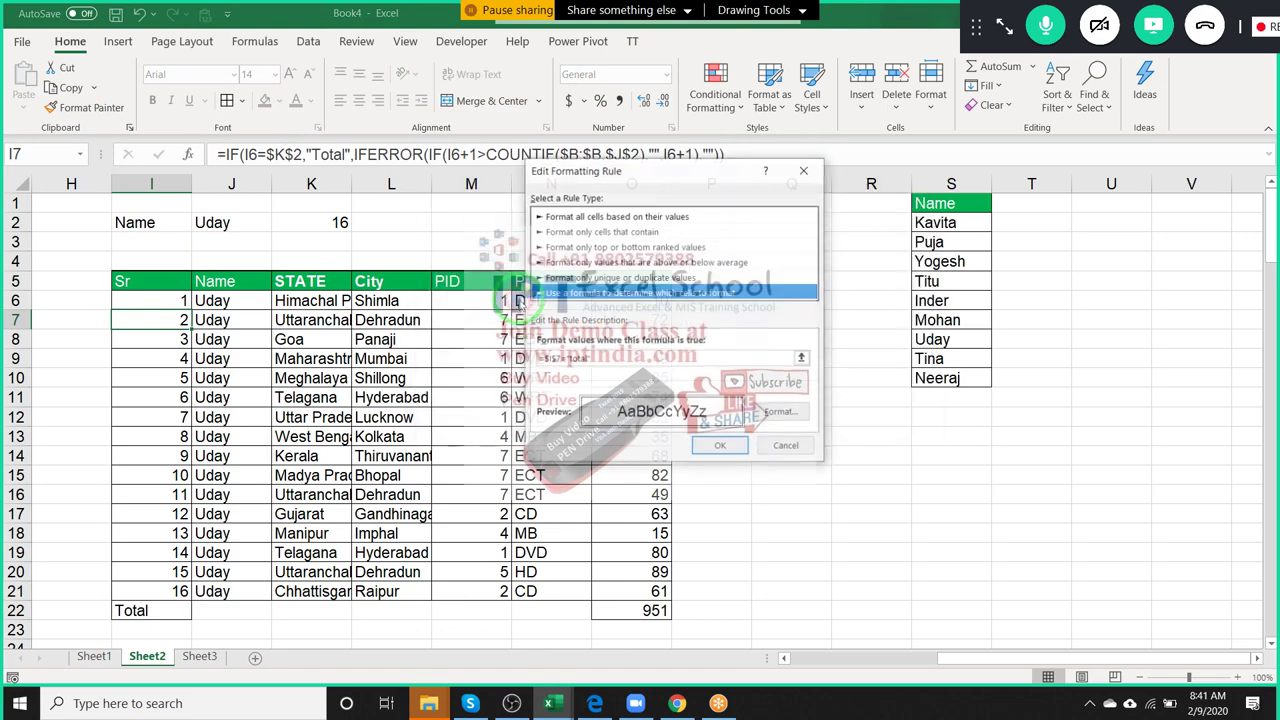
pyautogui.click(562, 359)
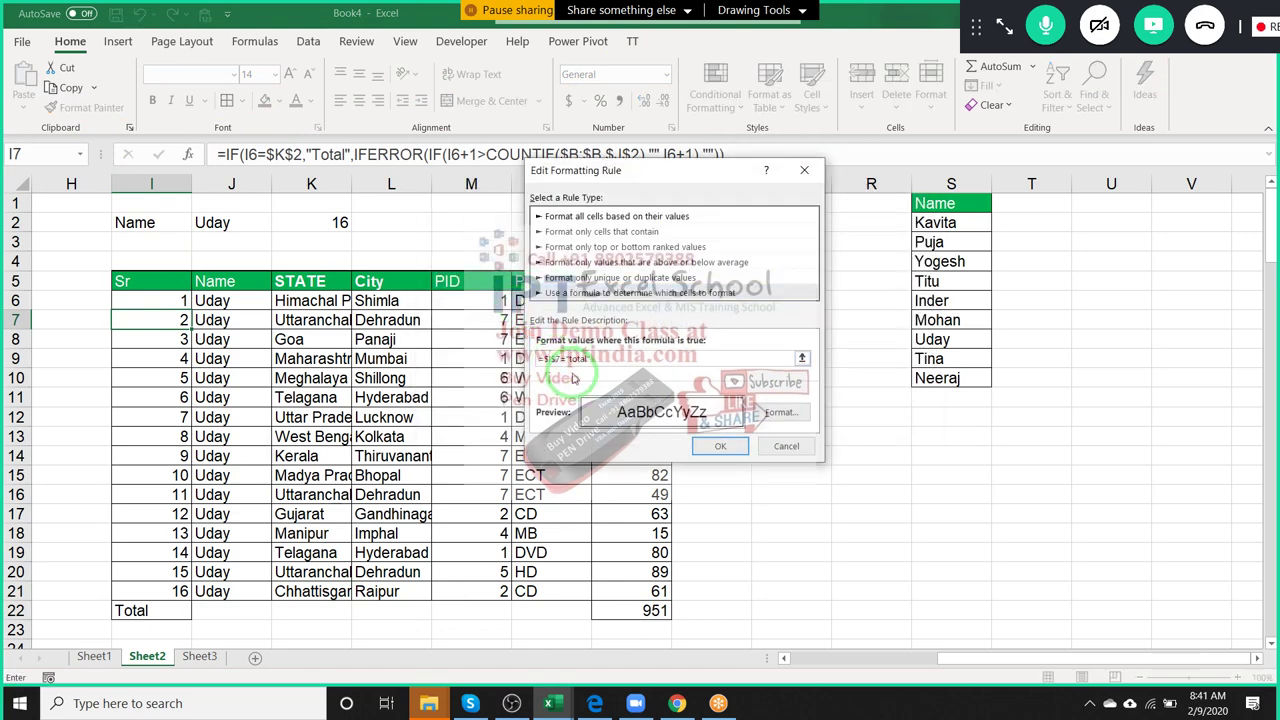
pyautogui.click(726, 449)
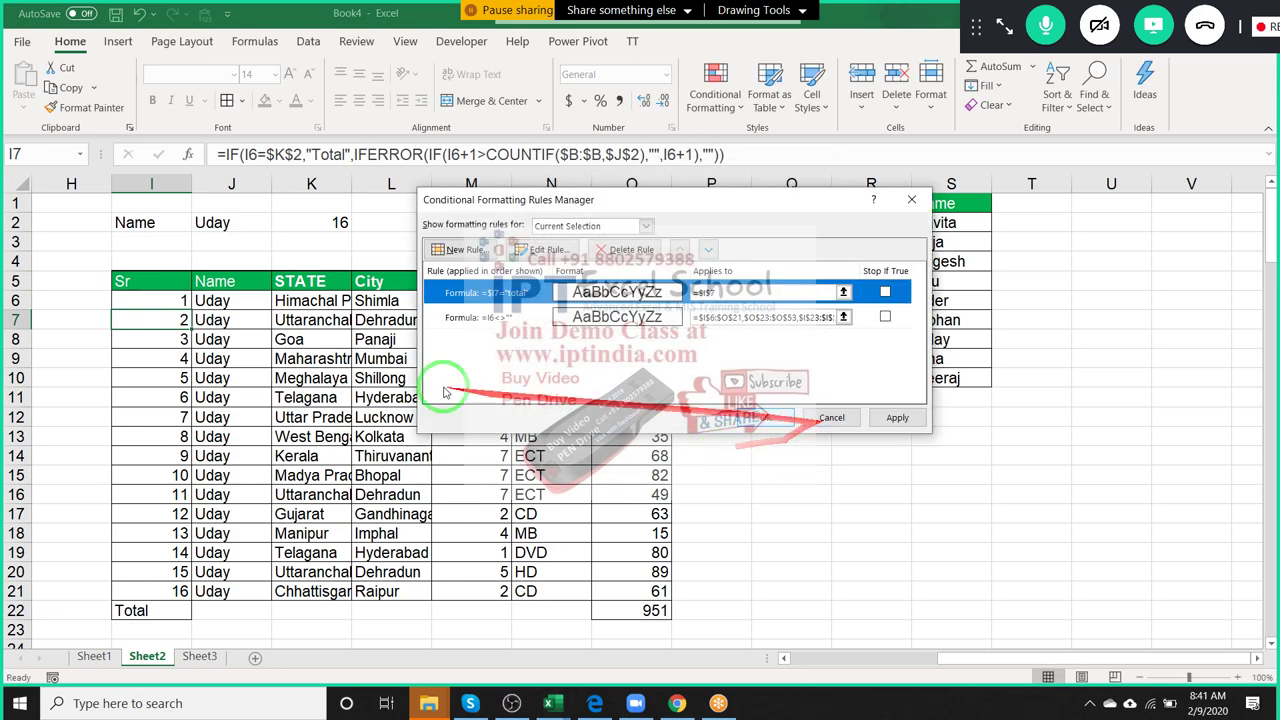
pyautogui.click(897, 417)
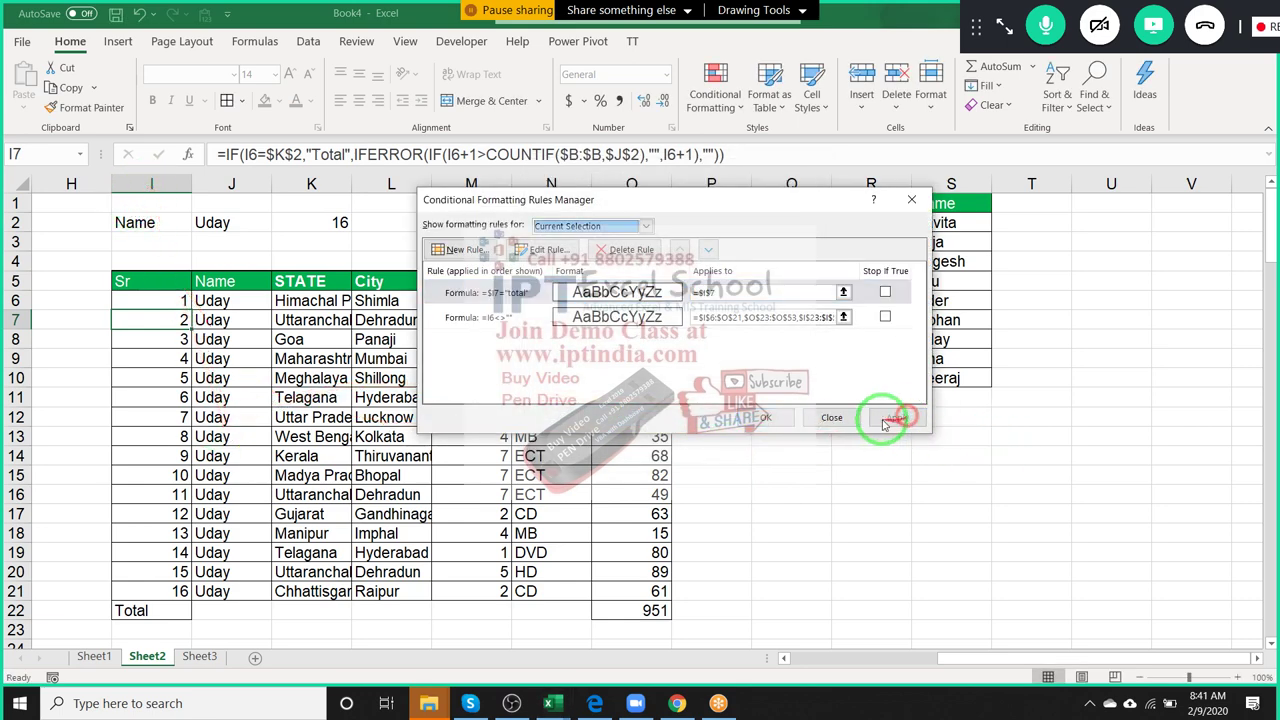
pyautogui.click(768, 418)
# Format-paint I7's formatting across columns I–O for the table rows below the header.
pyautogui.click(86, 107)
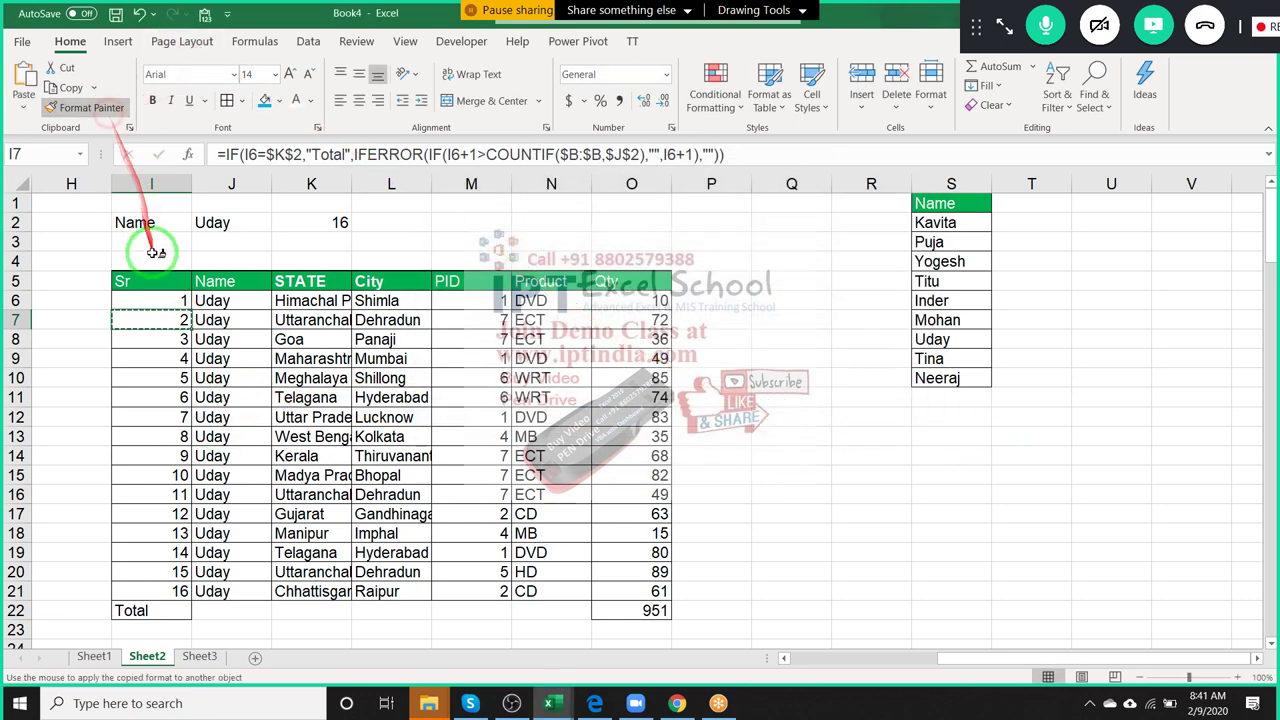
pyautogui.moveTo(175, 327); pyautogui.dragTo(630, 628)
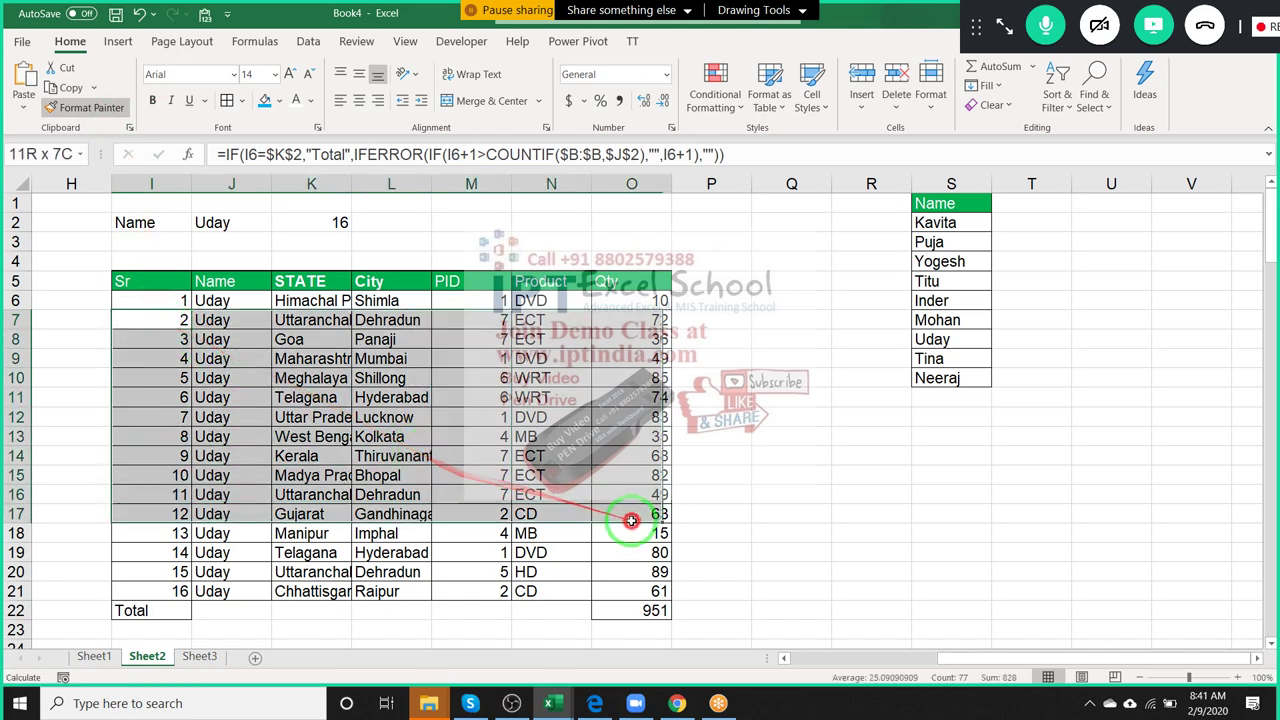
pyautogui.click(176, 322)
pyautogui.click(86, 107)
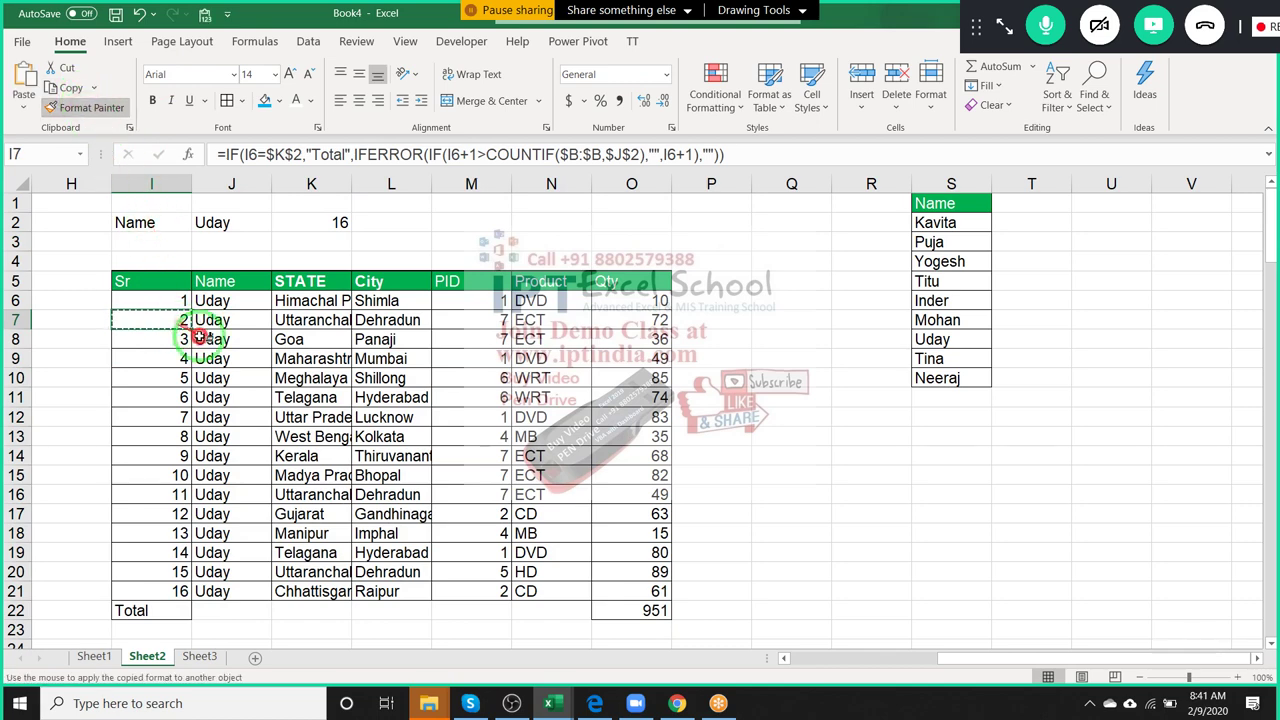
pyautogui.moveTo(178, 321)
pyautogui.mouseDown()
pyautogui.moveTo(617, 686)
pyautogui.moveTo(636, 260)
pyautogui.mouseUp()
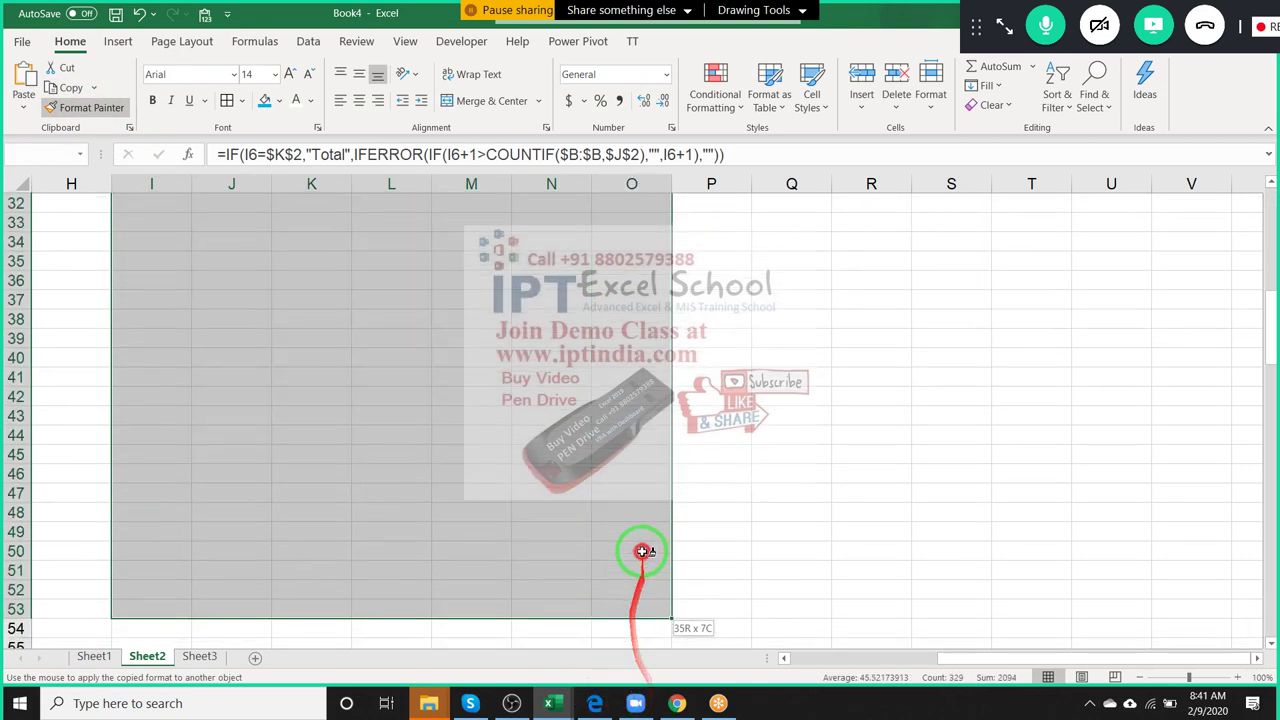
pyautogui.scroll(10, 636, 260)
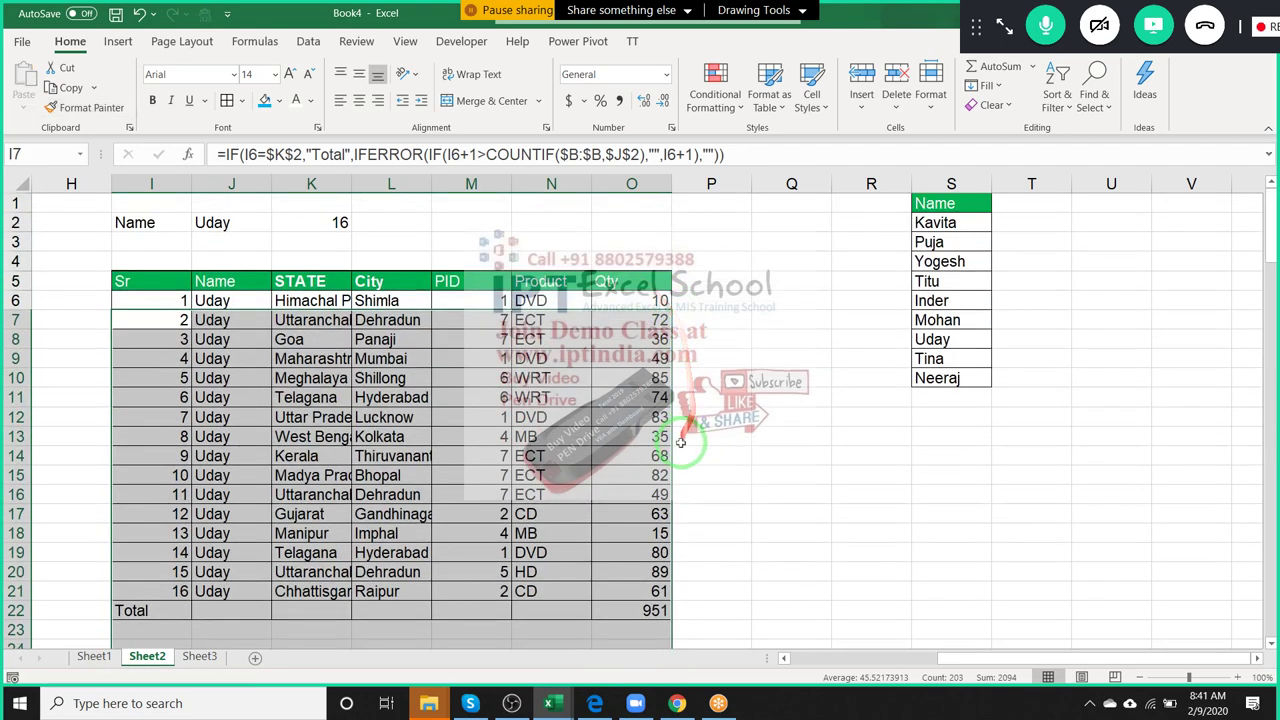
pyautogui.click(480, 514)
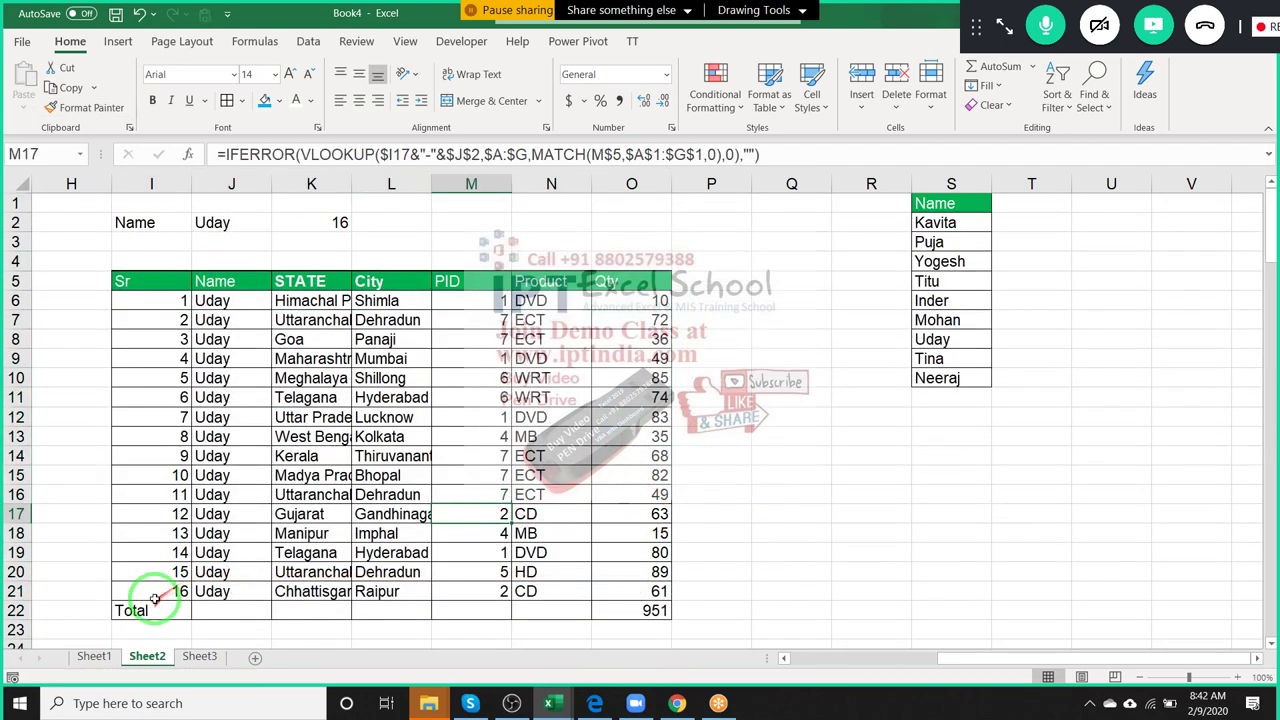
# Add Bold font to the Total-row rule's format so Total and 951 in row 22 appear bold.
pyautogui.click(231, 494)
pyautogui.click(715, 90)
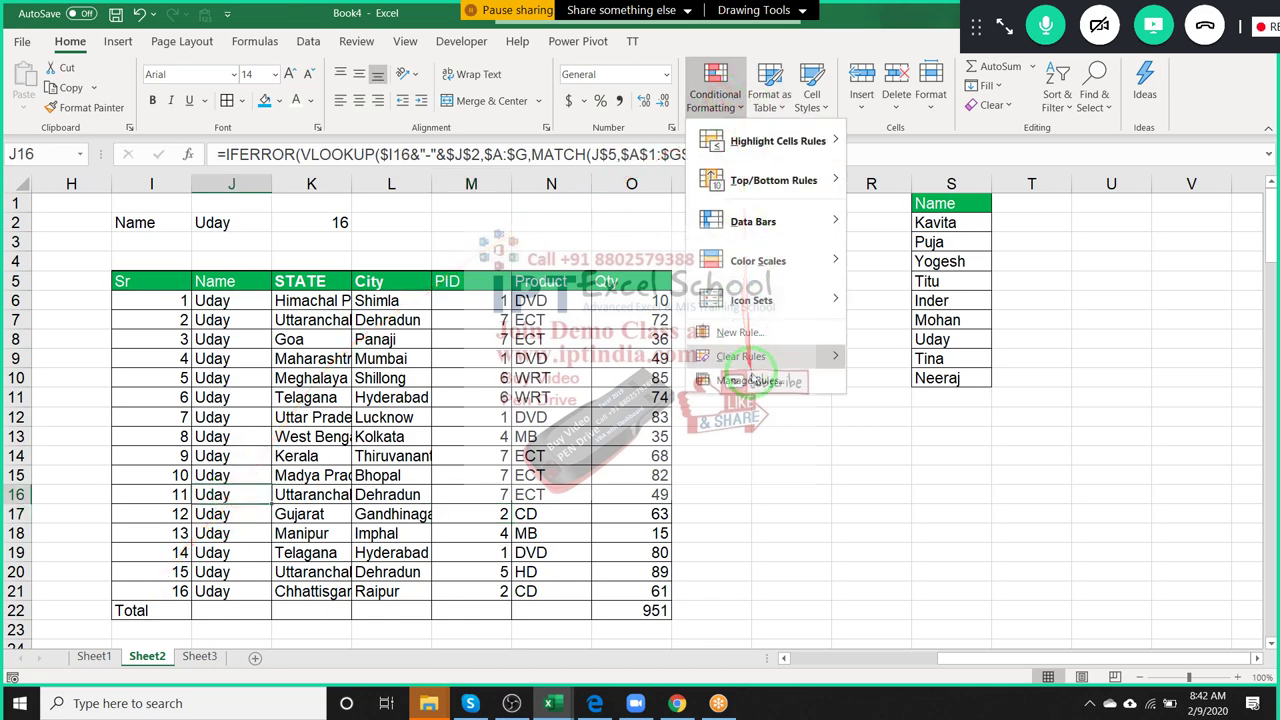
pyautogui.click(757, 380)
pyautogui.click(524, 300)
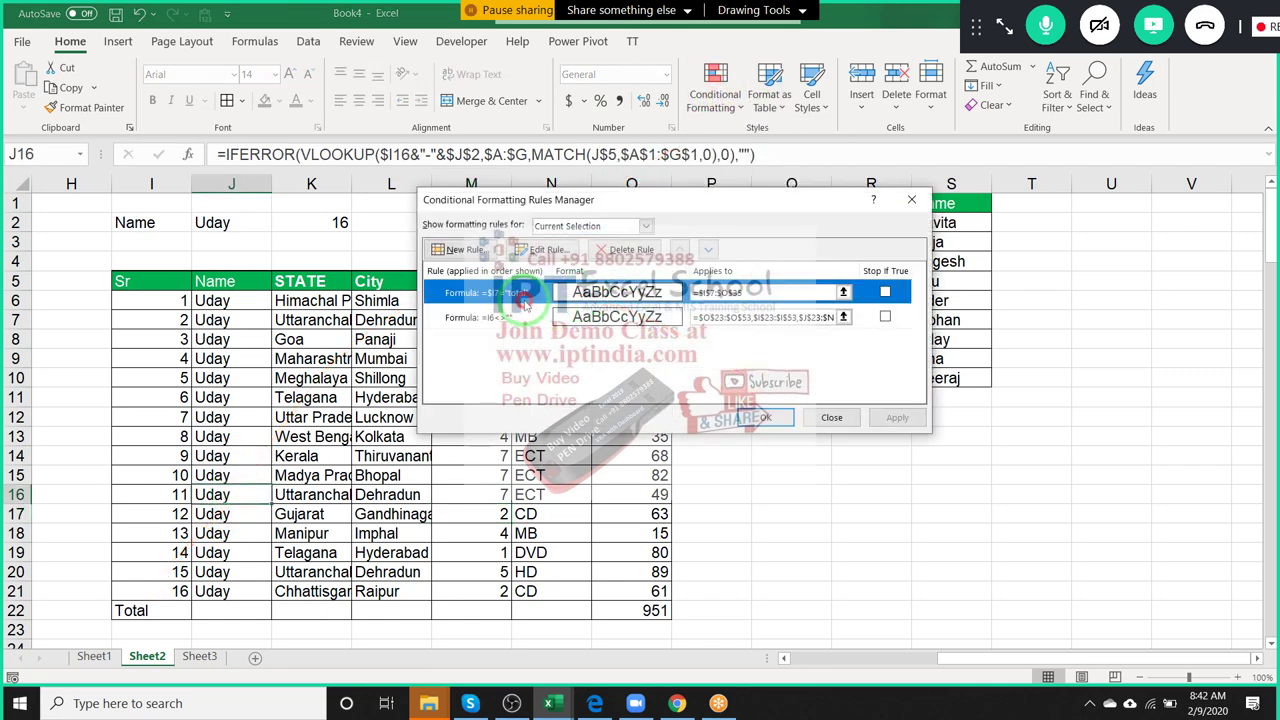
pyautogui.doubleClick(524, 300)
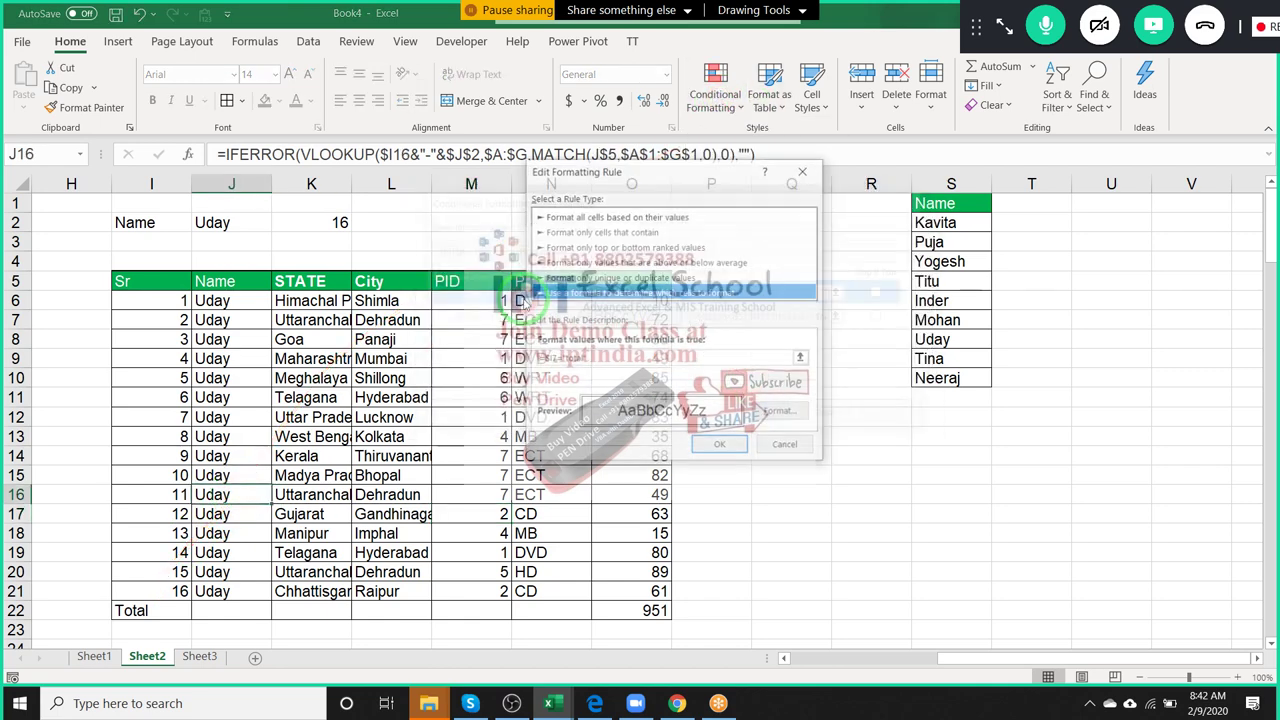
pyautogui.click(780, 412)
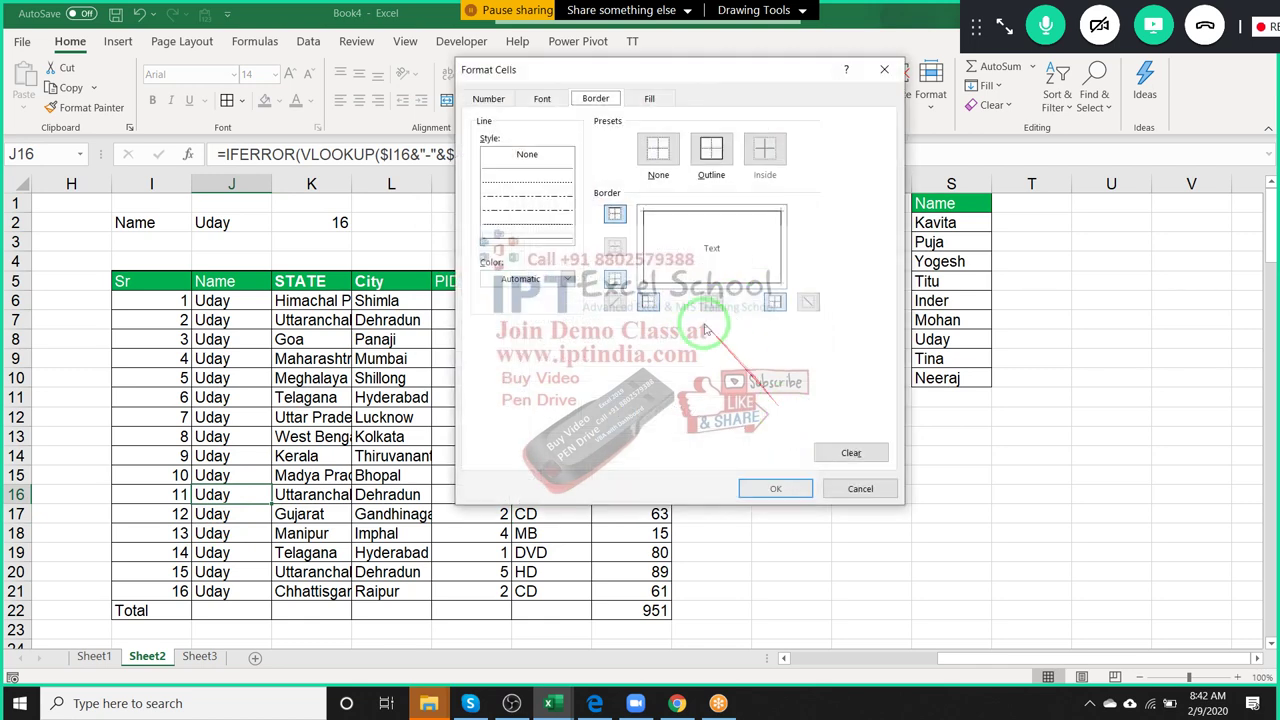
pyautogui.click(652, 99)
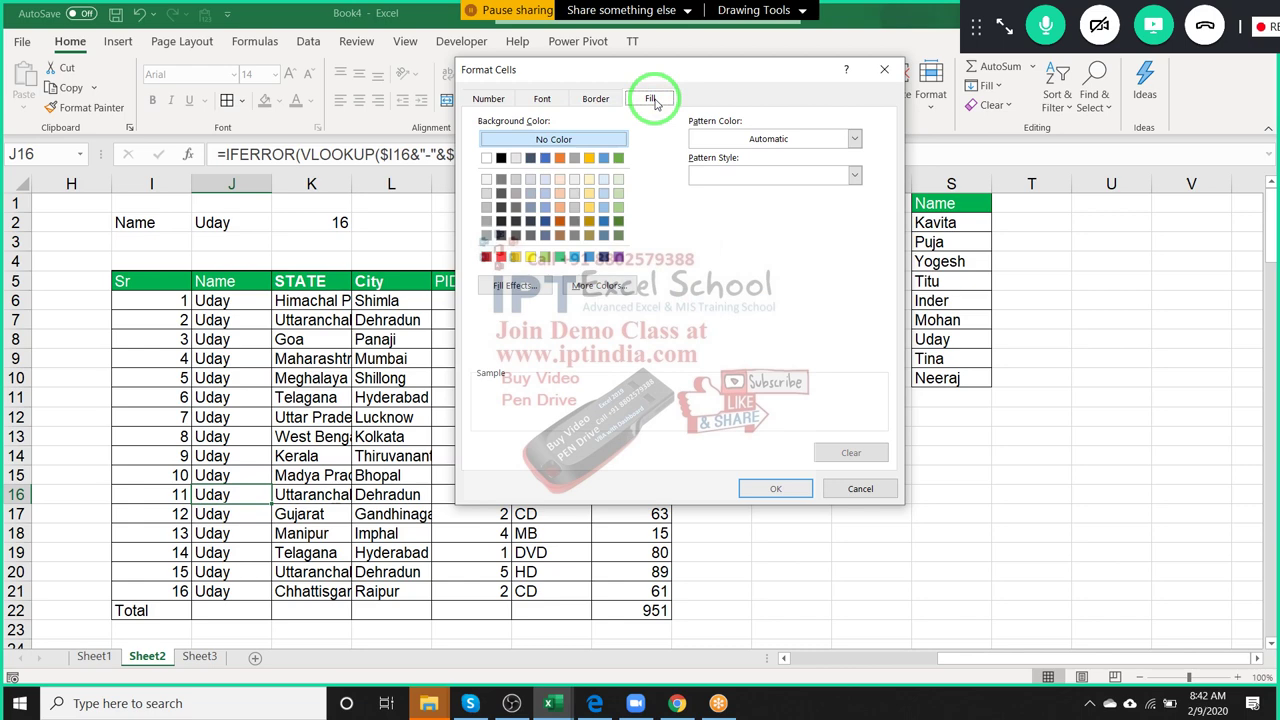
pyautogui.click(531, 100)
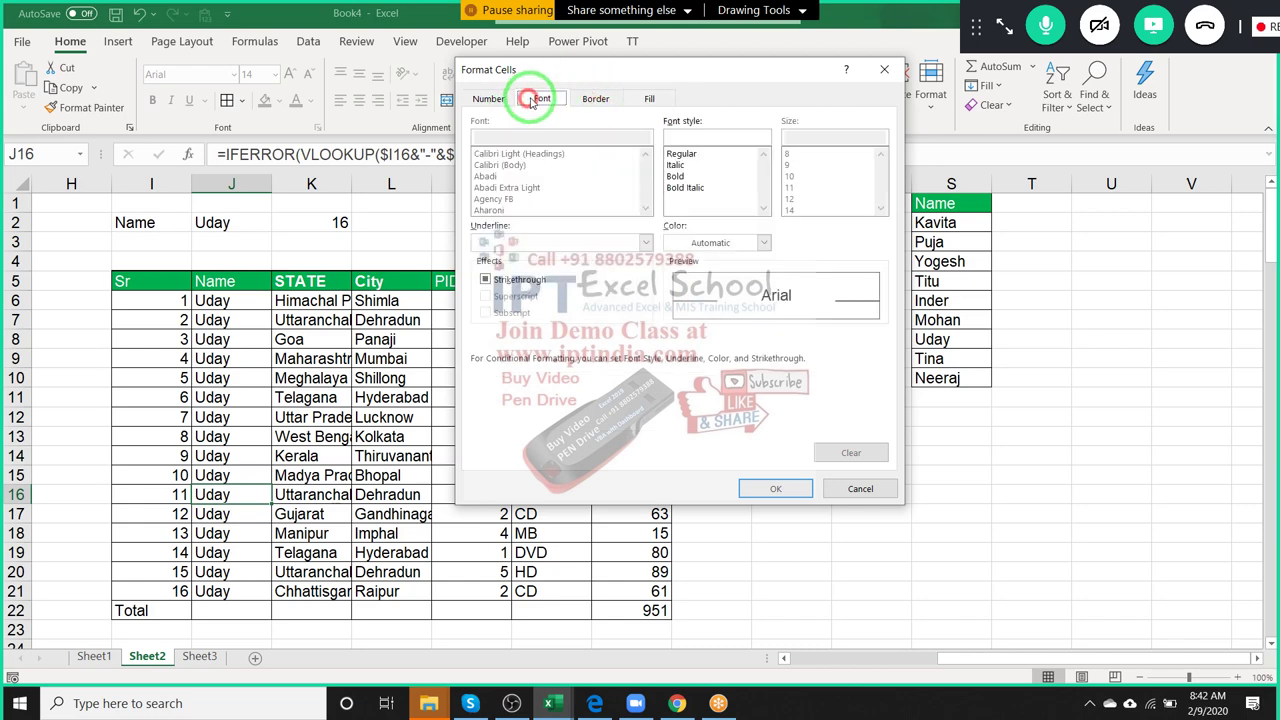
pyautogui.click(677, 177)
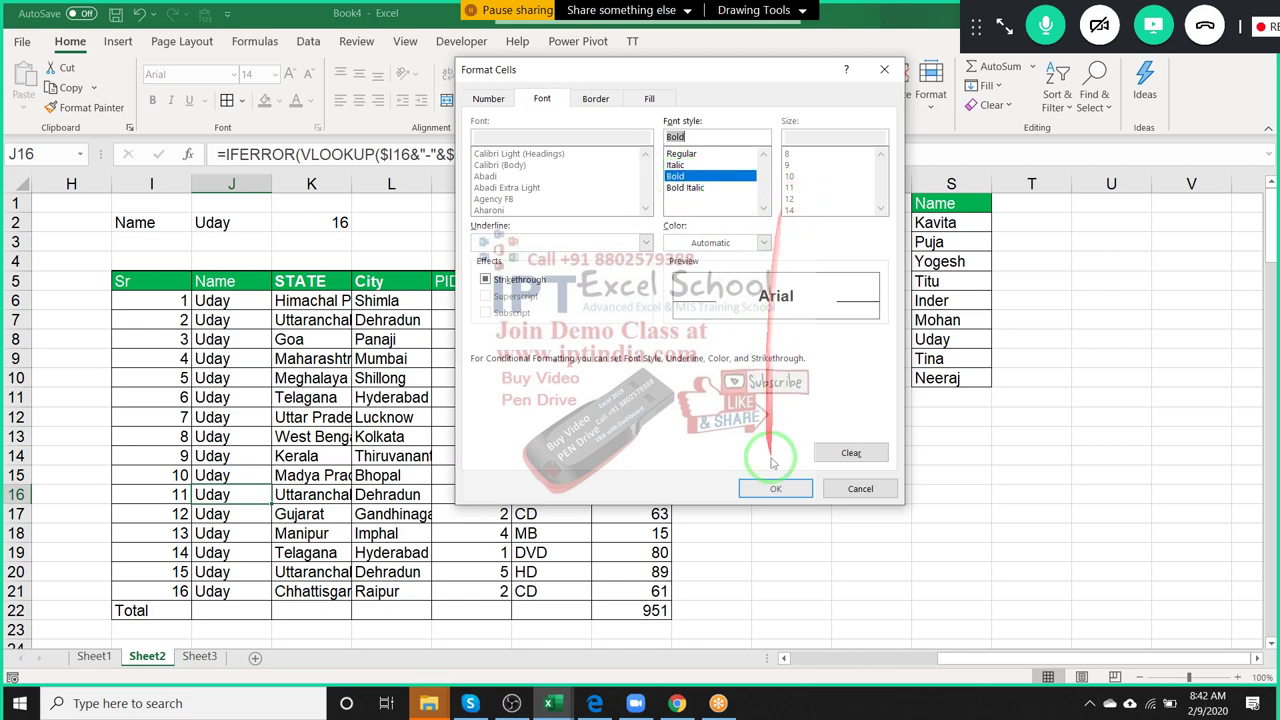
pyautogui.click(772, 488)
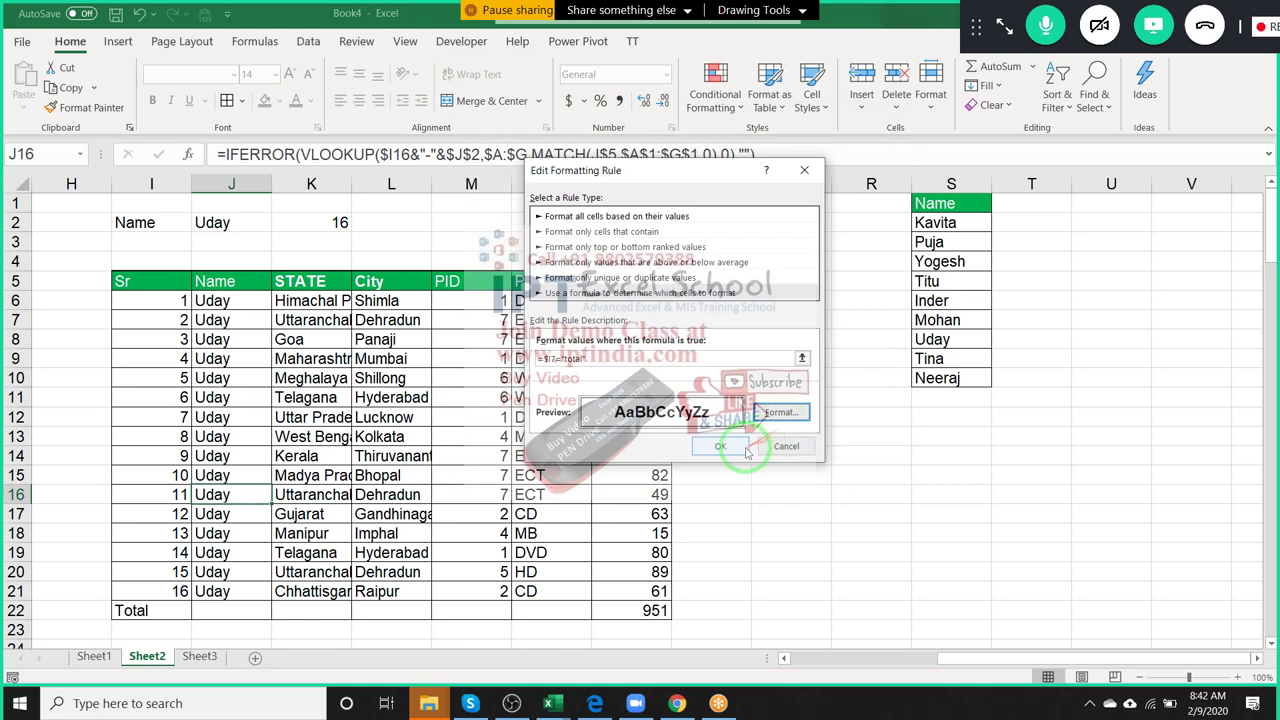
pyautogui.click(744, 446)
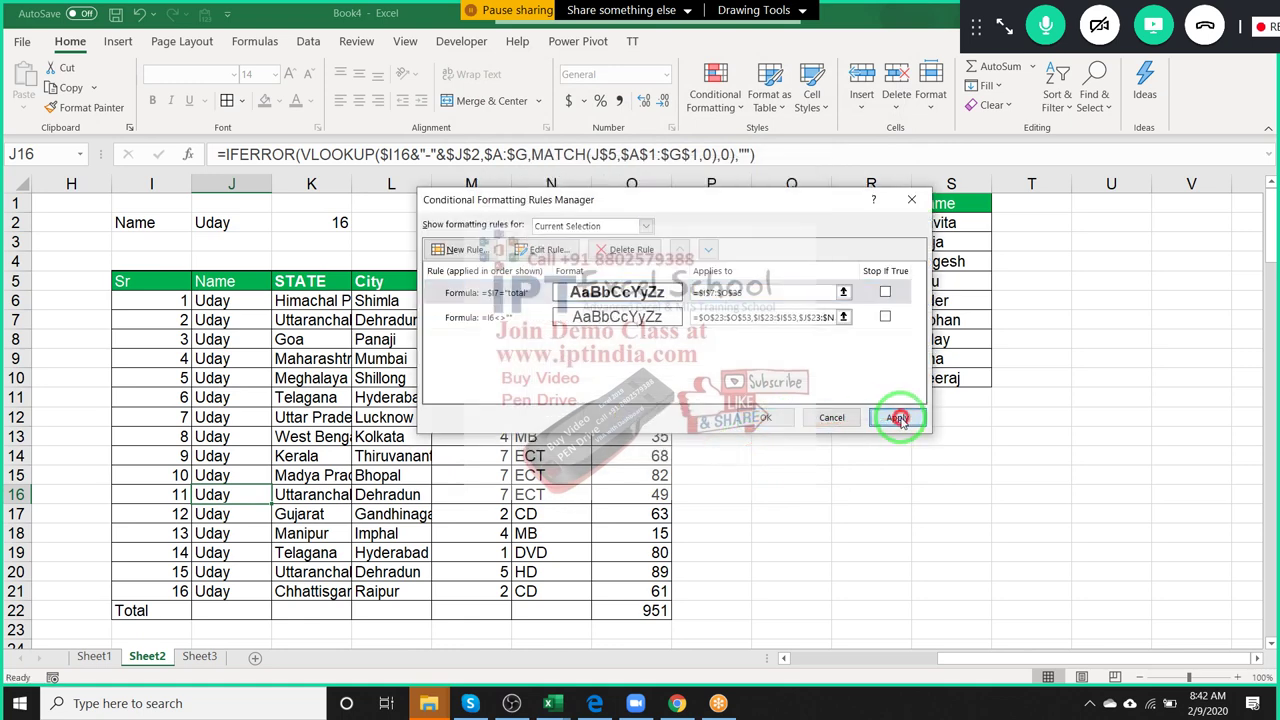
pyautogui.click(752, 419)
pyautogui.click(466, 433)
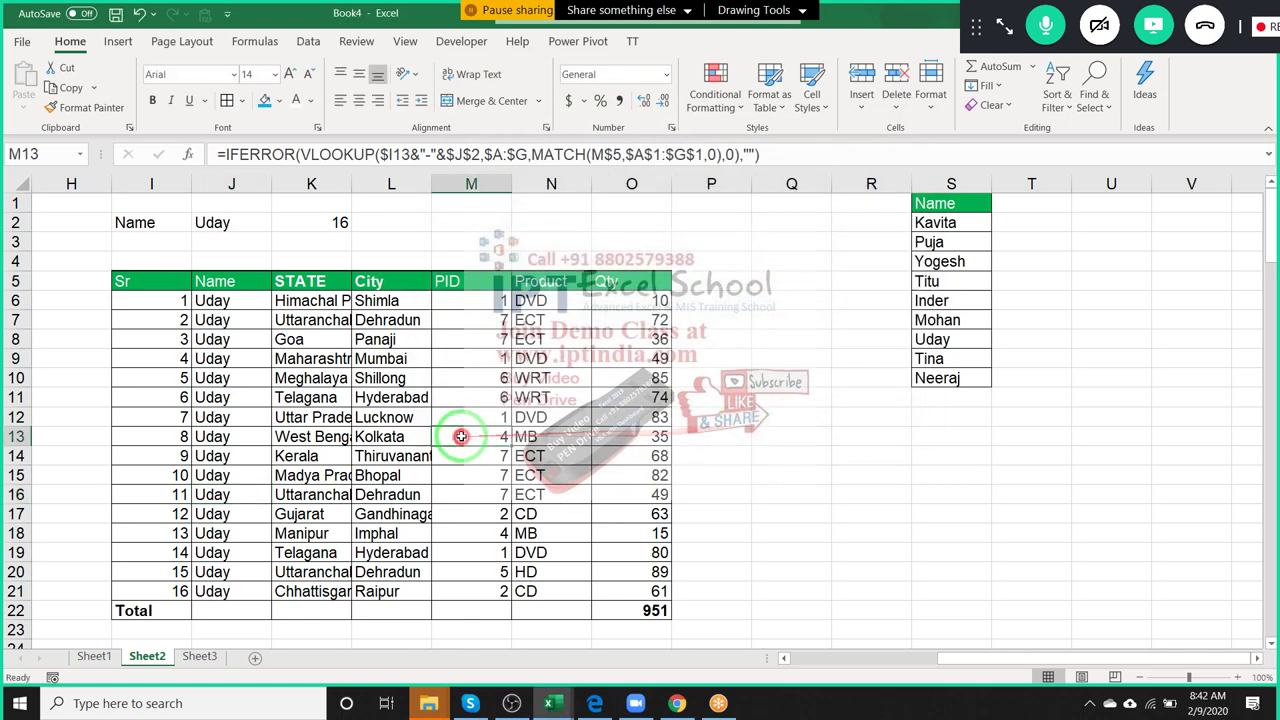
# Scroll the Sheet2 table and inspect the lookup formula in K10.
pyautogui.scroll(-7, 467, 433)
pyautogui.scroll(4, 468, 433)
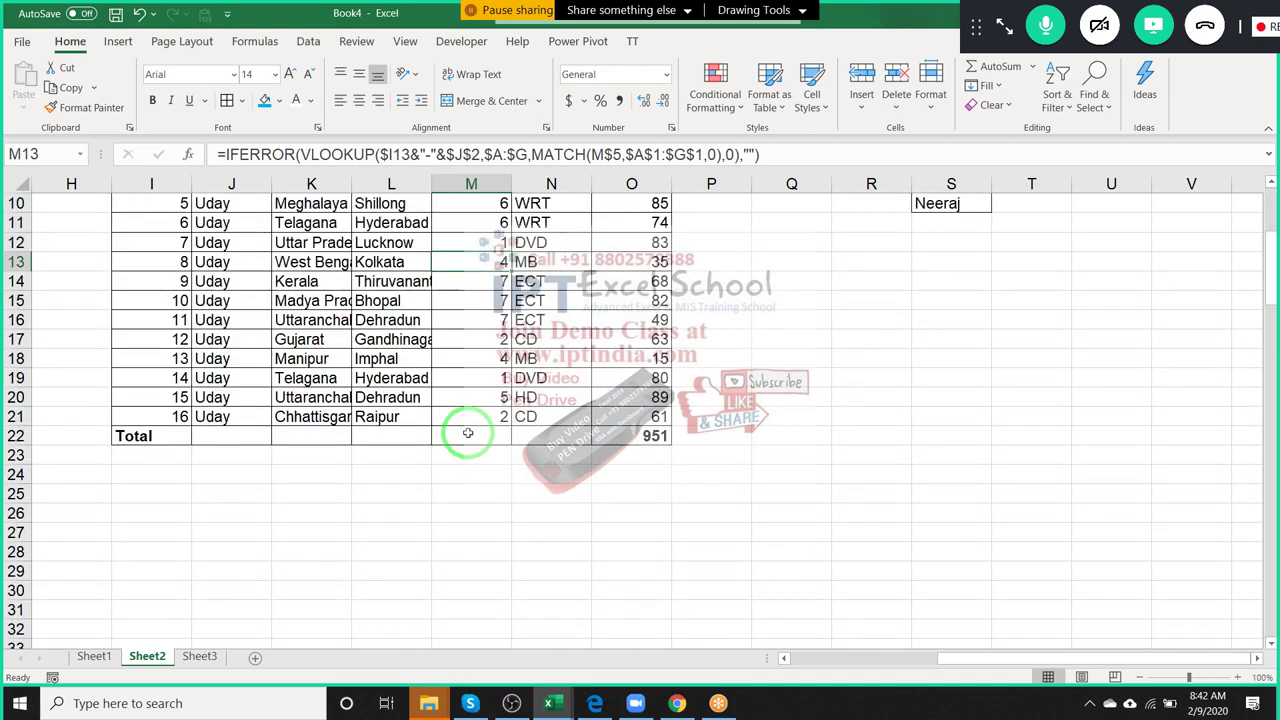
pyautogui.scroll(3, 469, 432)
pyautogui.click(335, 378)
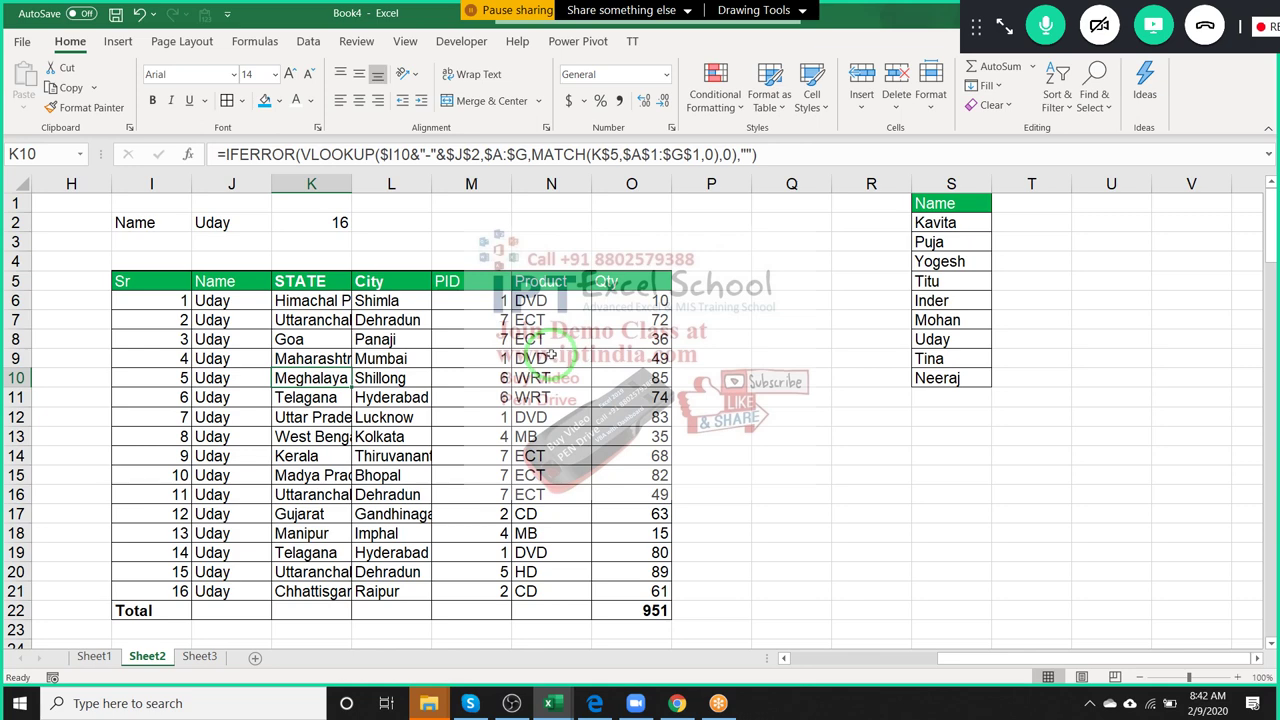
# In Sheet1 jump up the Name column to its header, then move via Sheet2 to blank Sheet3.
pyautogui.click(95, 657)
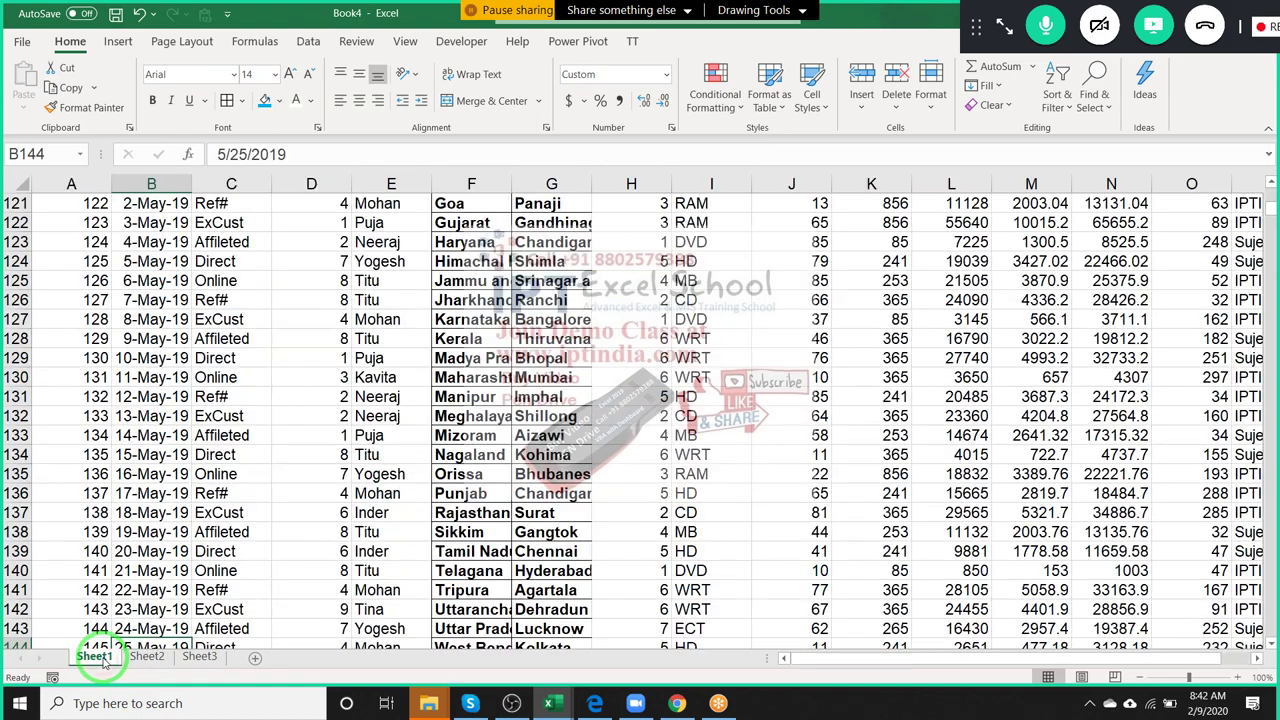
pyautogui.click(280, 380)
pyautogui.press('Up')
pyautogui.press('Right')
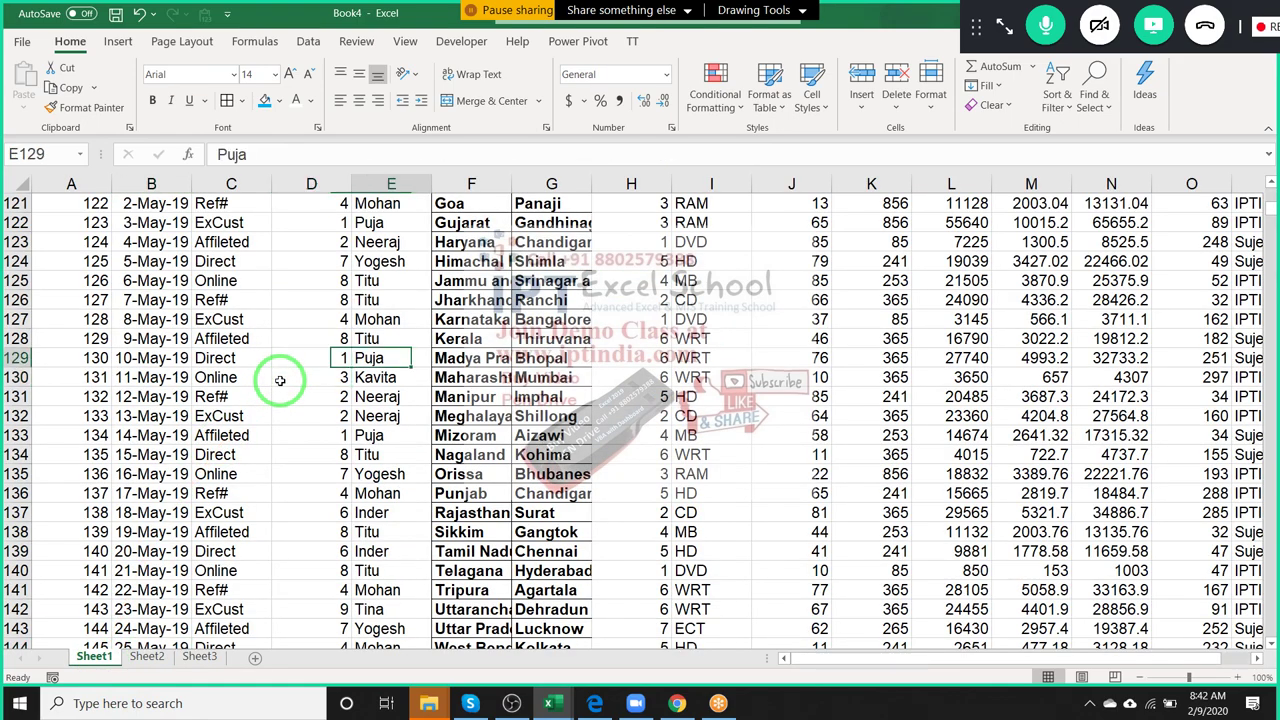
pyautogui.hotkey('ctrl', 'Up')
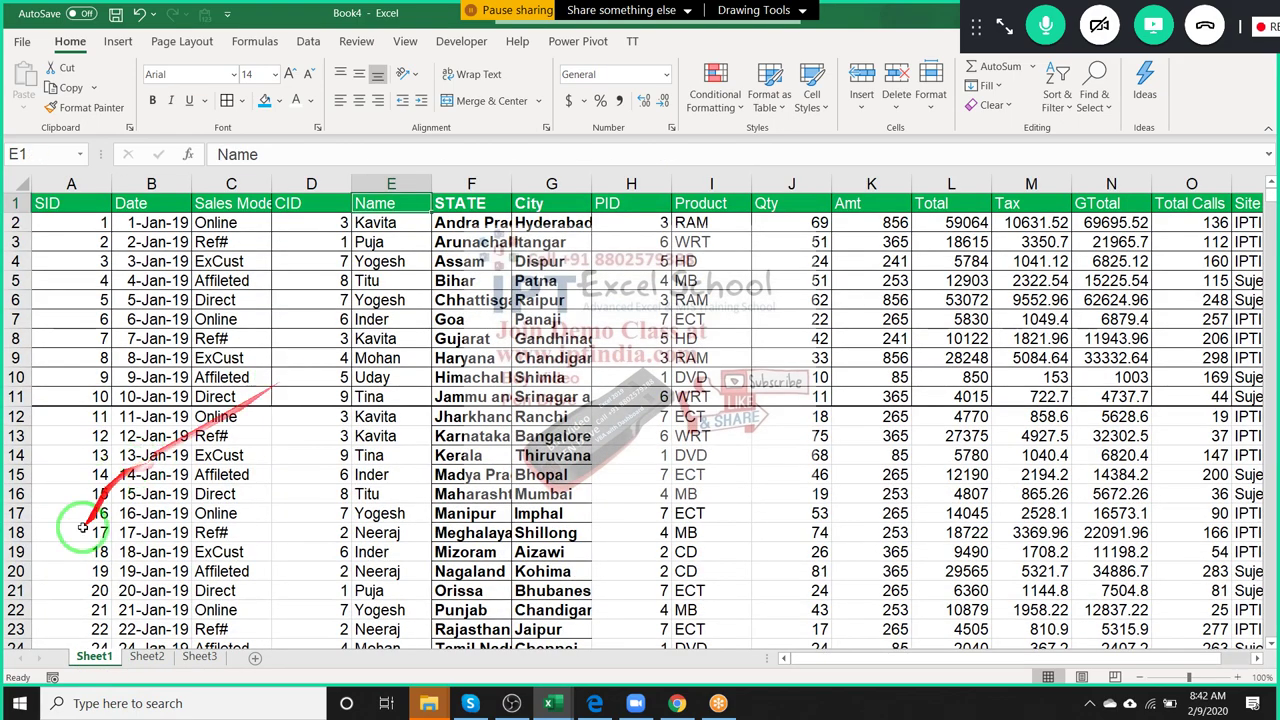
pyautogui.click(146, 656)
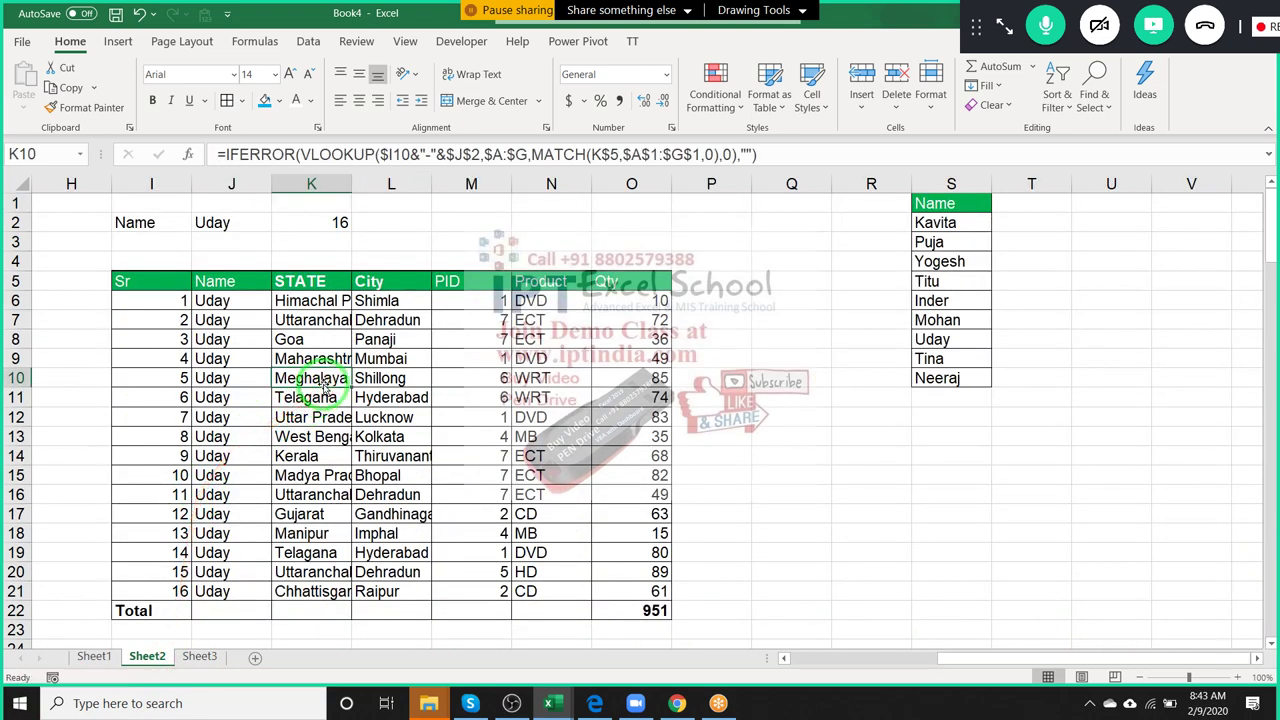
pyautogui.click(199, 656)
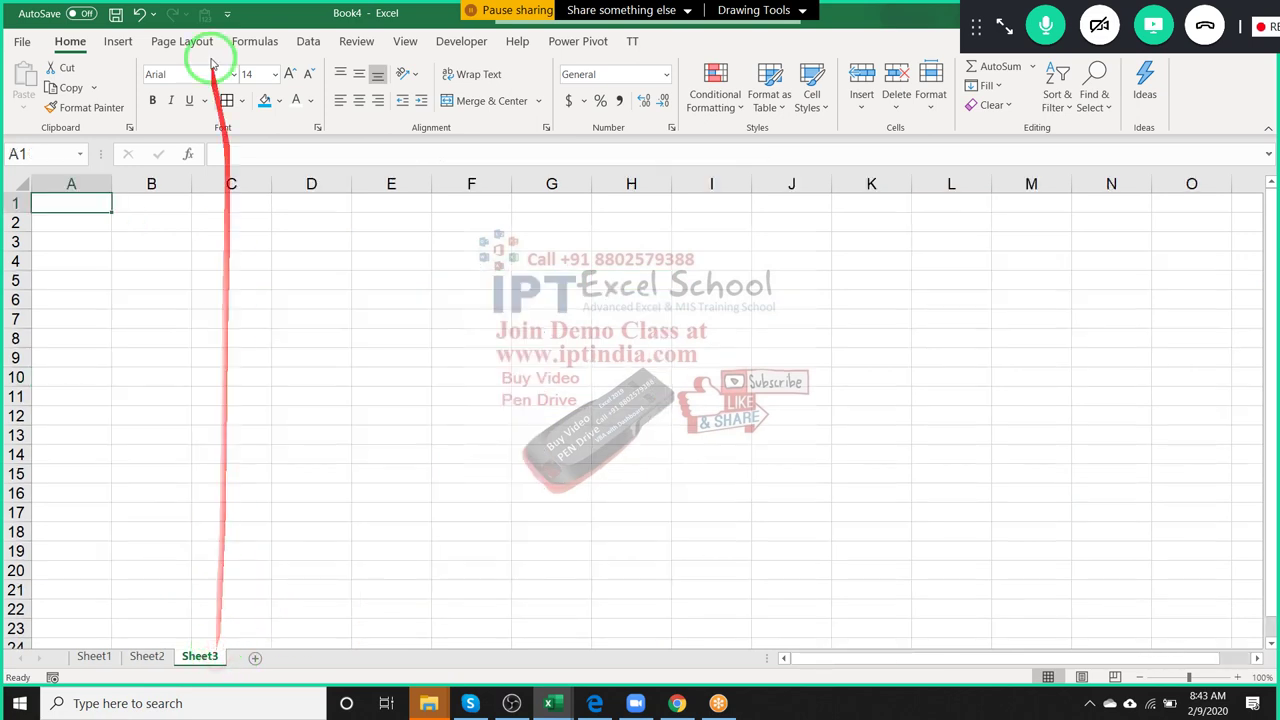
# Save the workbook as L-2.xlsm in the Documents folder.
pyautogui.click(22, 42)
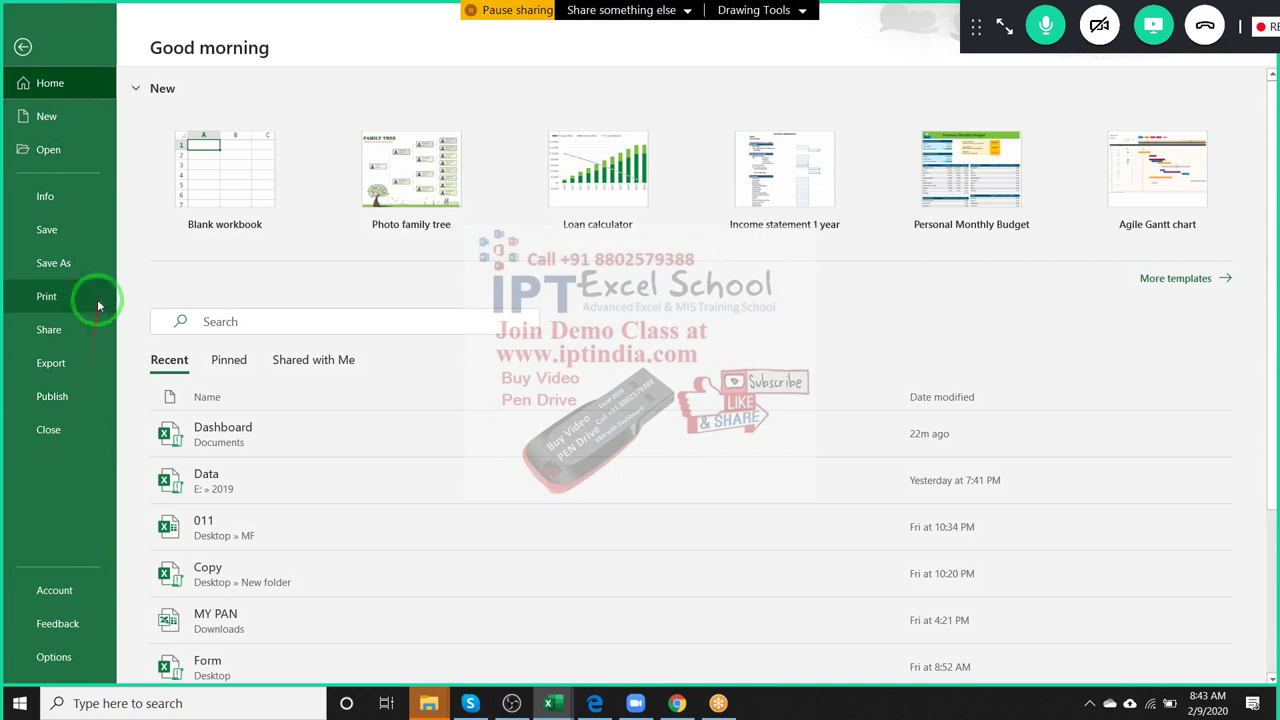
pyautogui.click(100, 270)
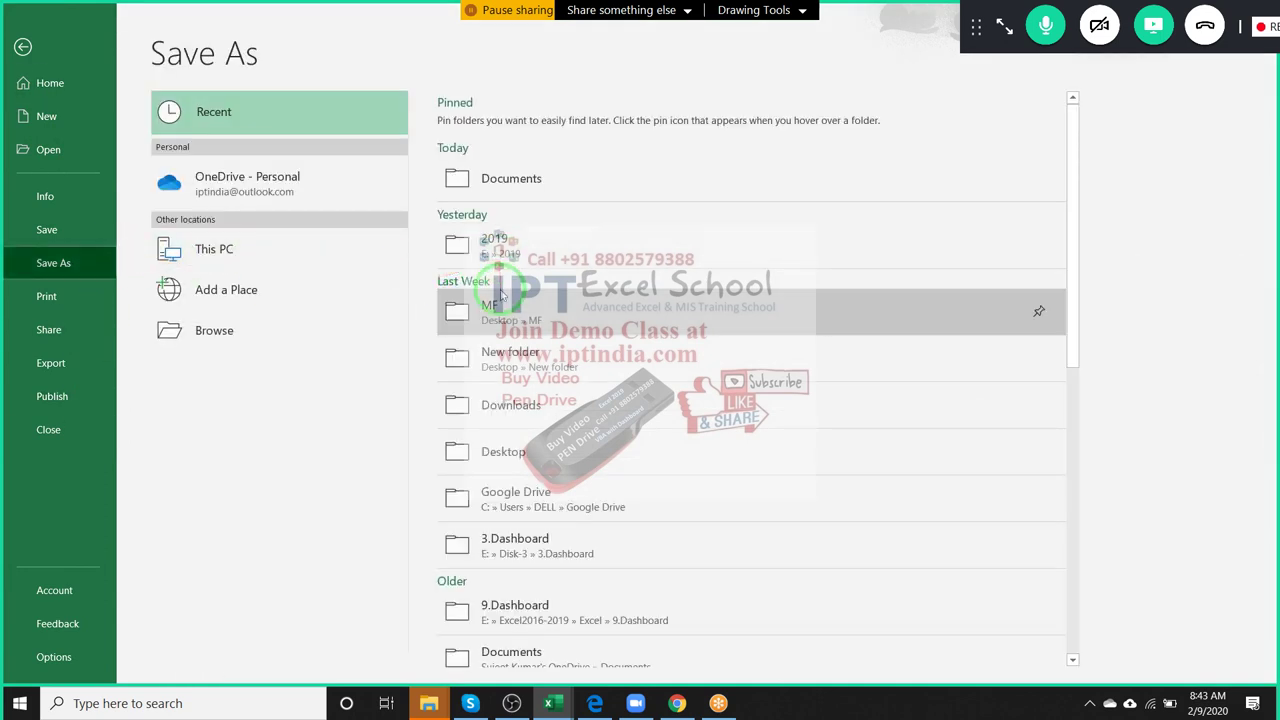
pyautogui.click(564, 327)
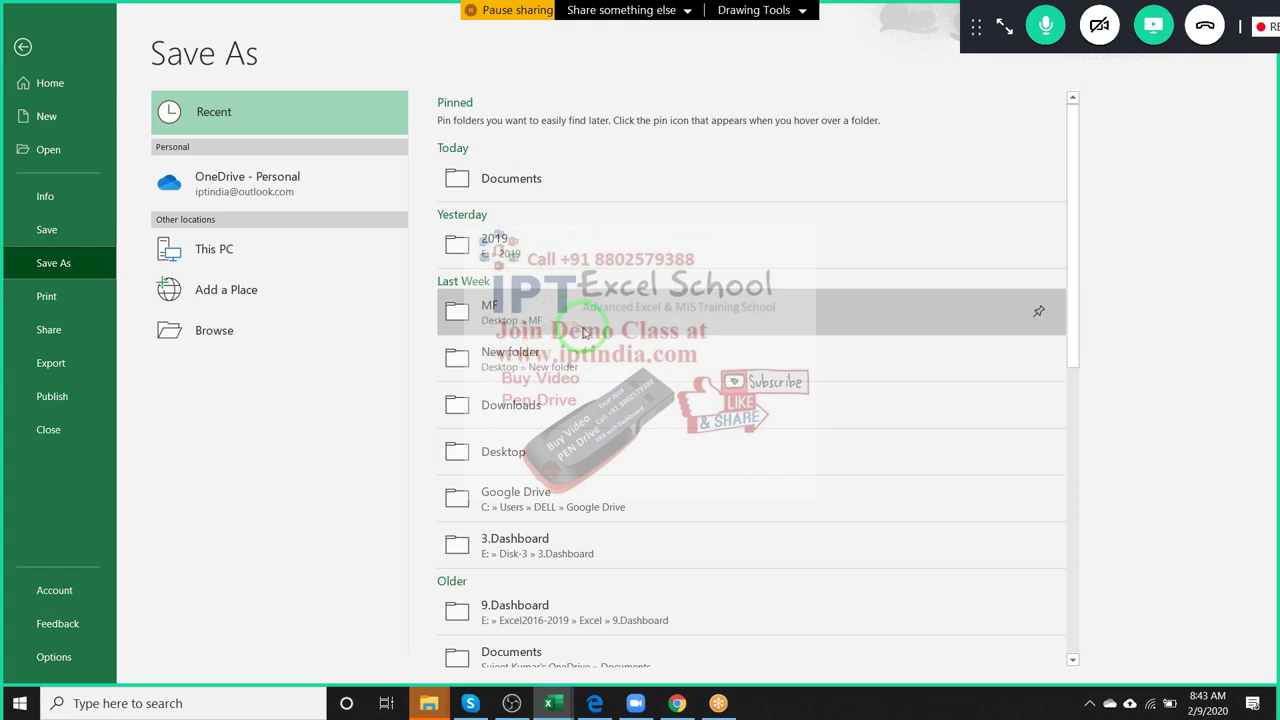
pyautogui.click(573, 193)
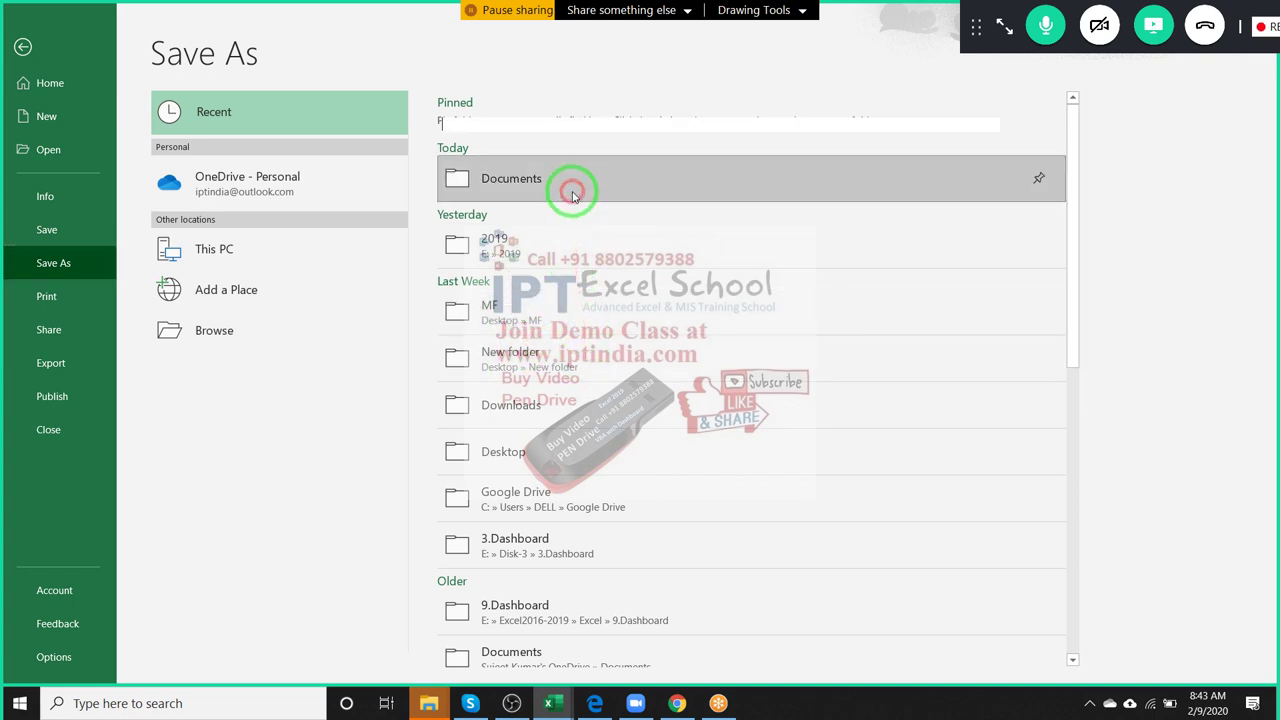
pyautogui.click(524, 121)
pyautogui.write('L-2')
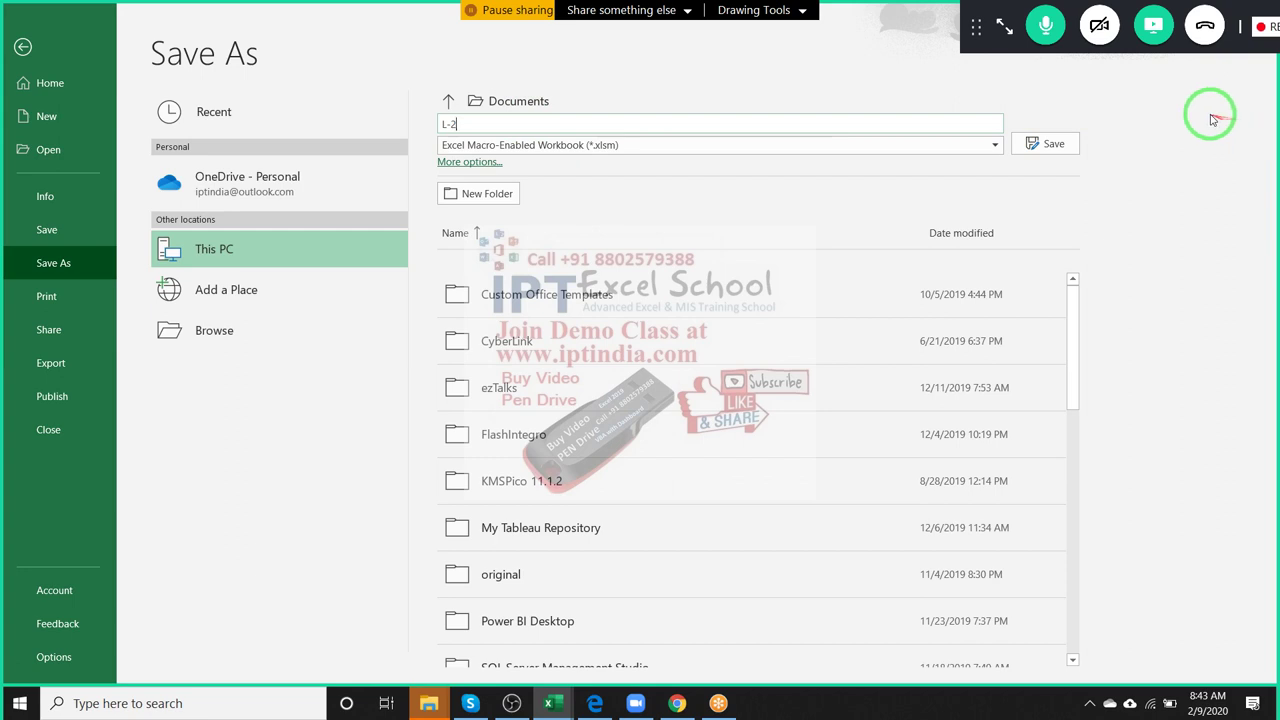
pyautogui.click(1058, 142)
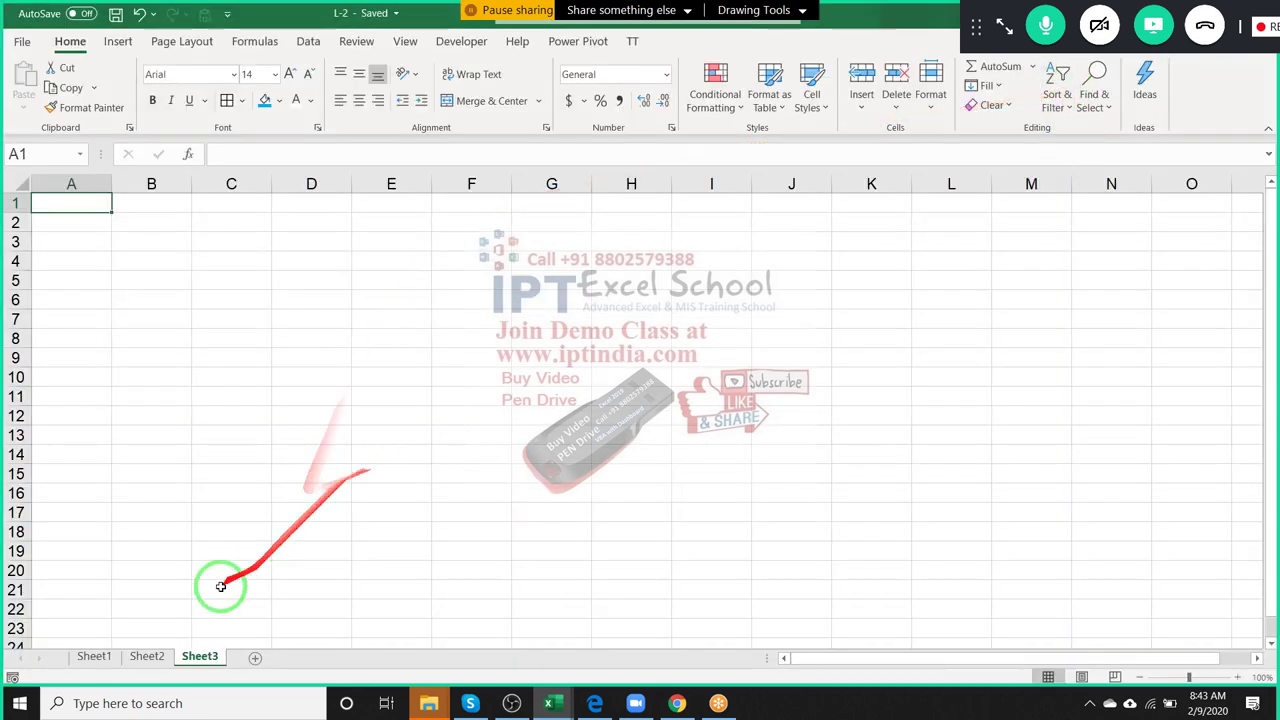
# On Sheet2, pick Inder from the J2 name dropdown.
pyautogui.click(150, 656)
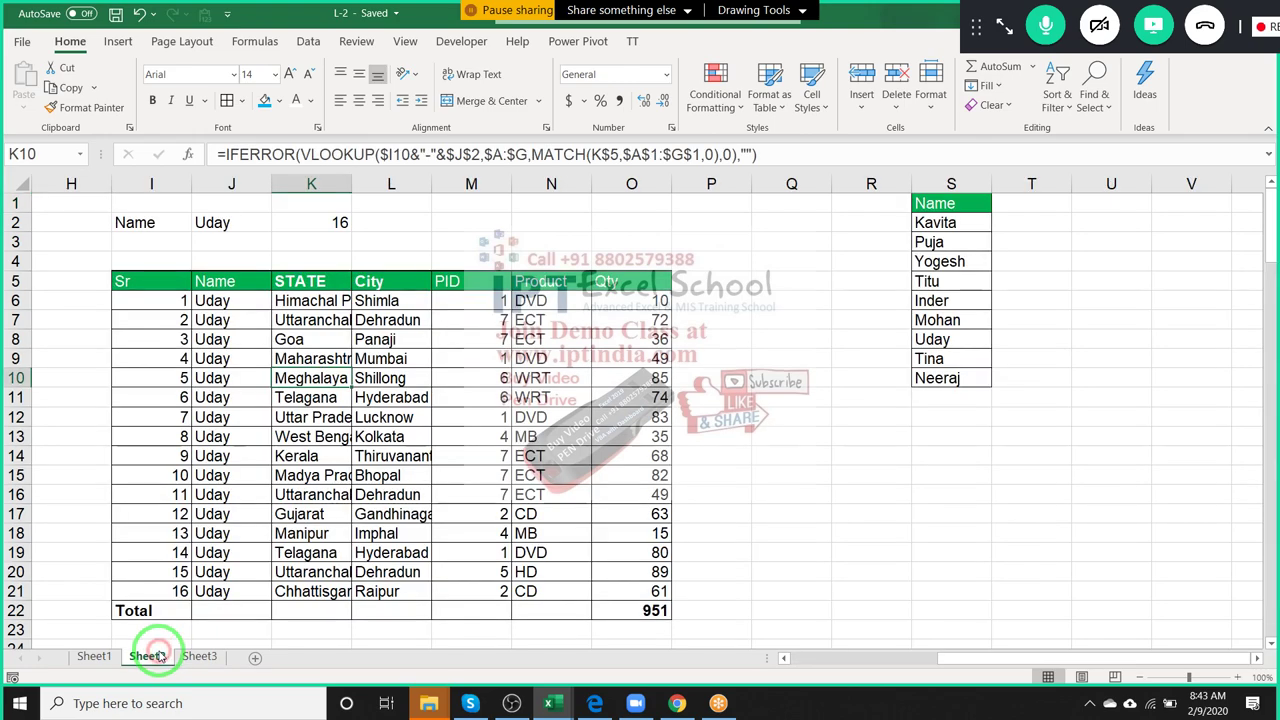
pyautogui.click(259, 224)
pyautogui.click(279, 223)
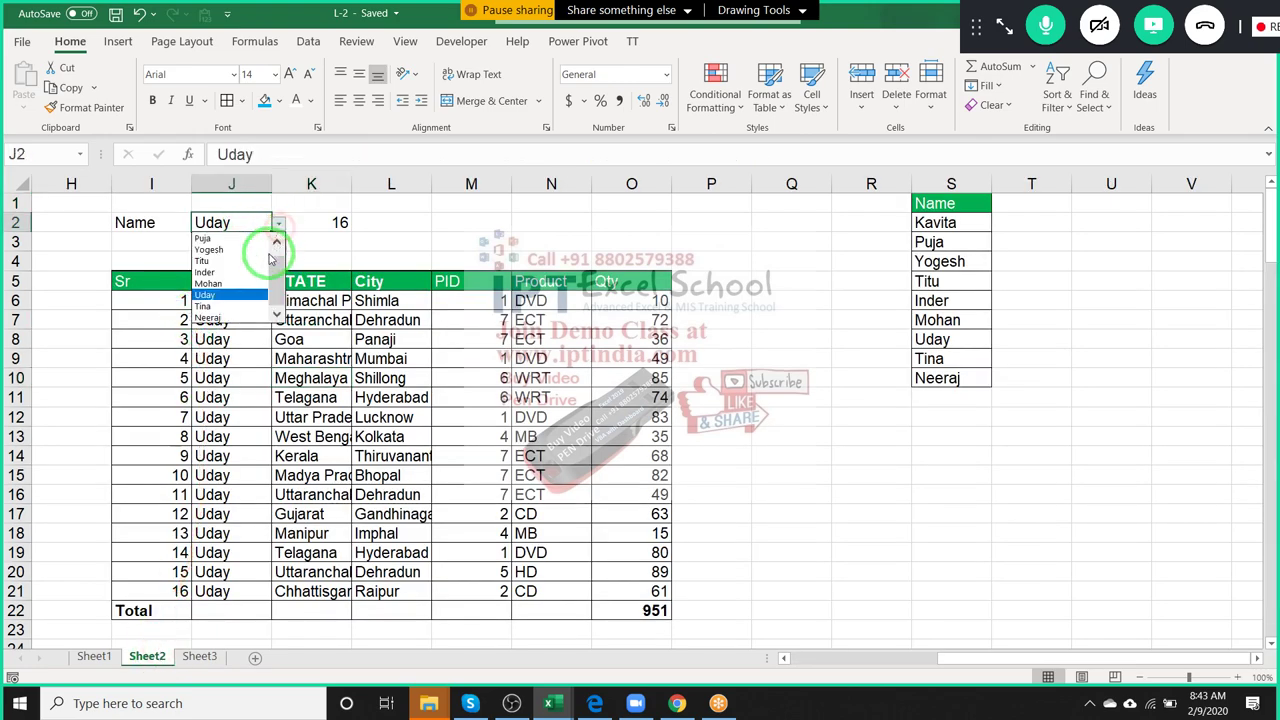
pyautogui.click(258, 272)
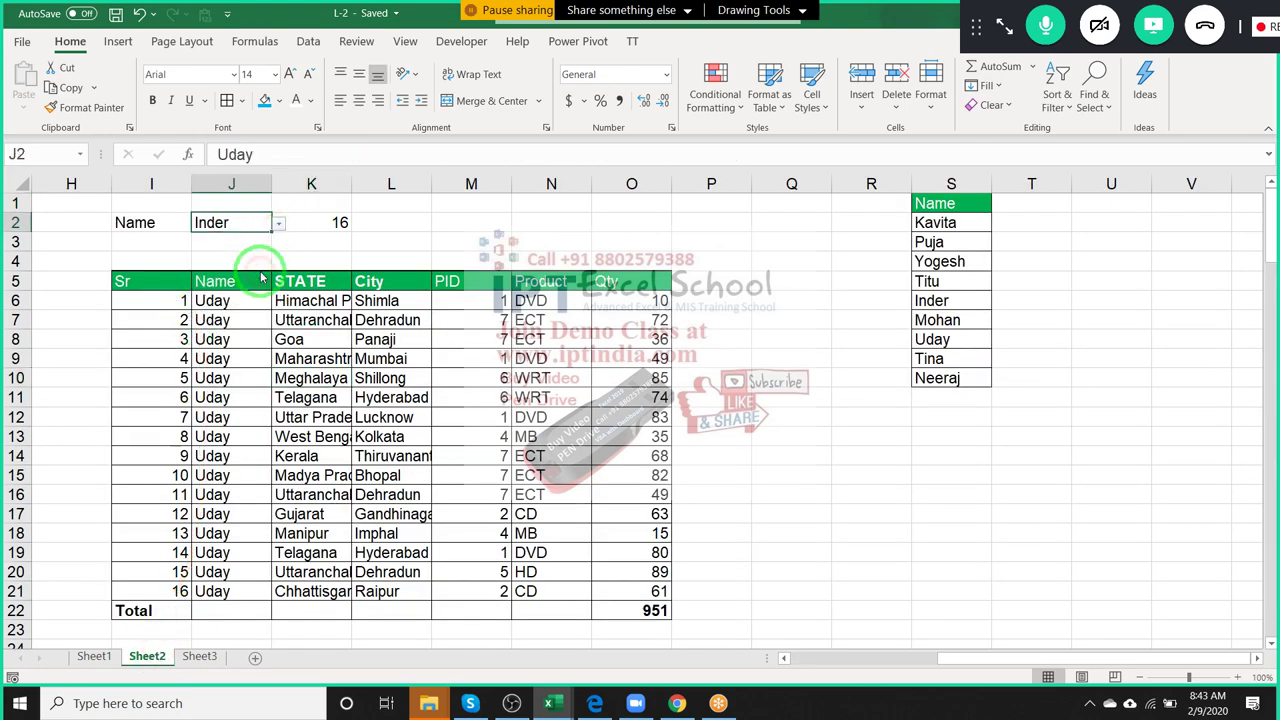
pyautogui.moveTo(288, 293)
pyautogui.mouseDown()
pyautogui.moveTo(880, 645)
pyautogui.moveTo(783, 662)
pyautogui.moveTo(160, 261)
pyautogui.mouseUp()
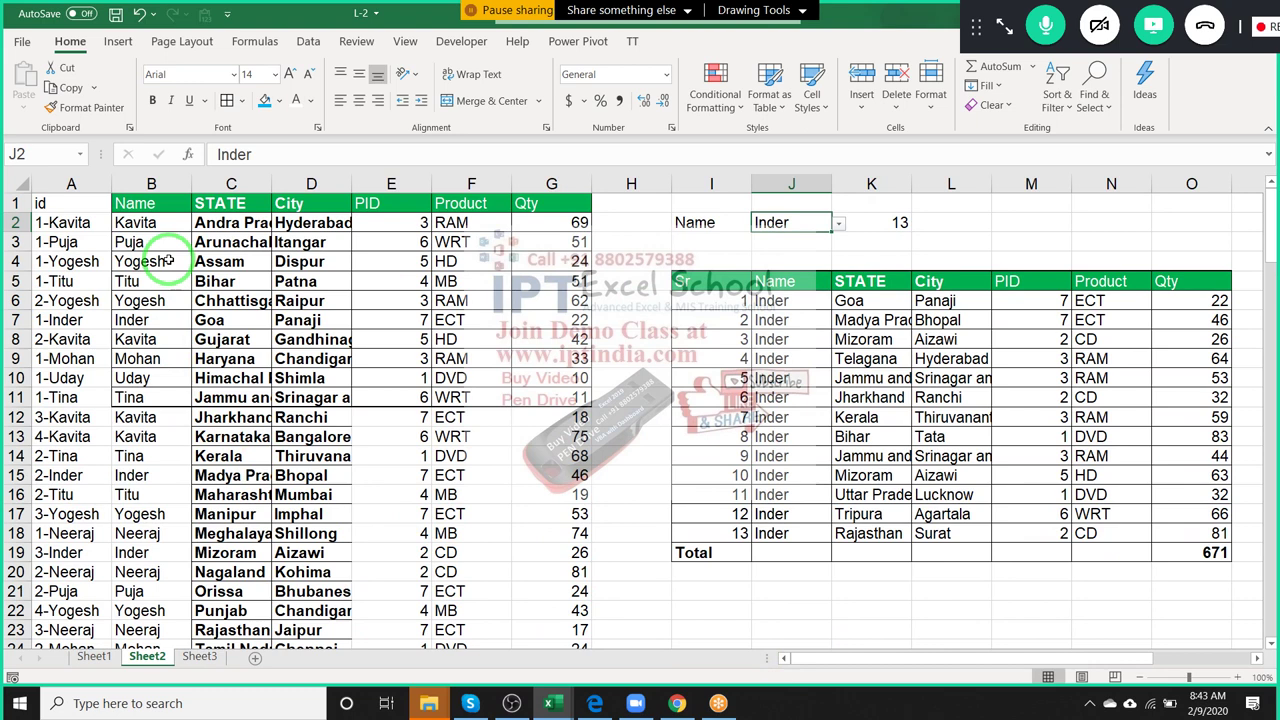
# Inspect the VLOOKUP formula in J6 against the source names in column A.
pyautogui.click(762, 302)
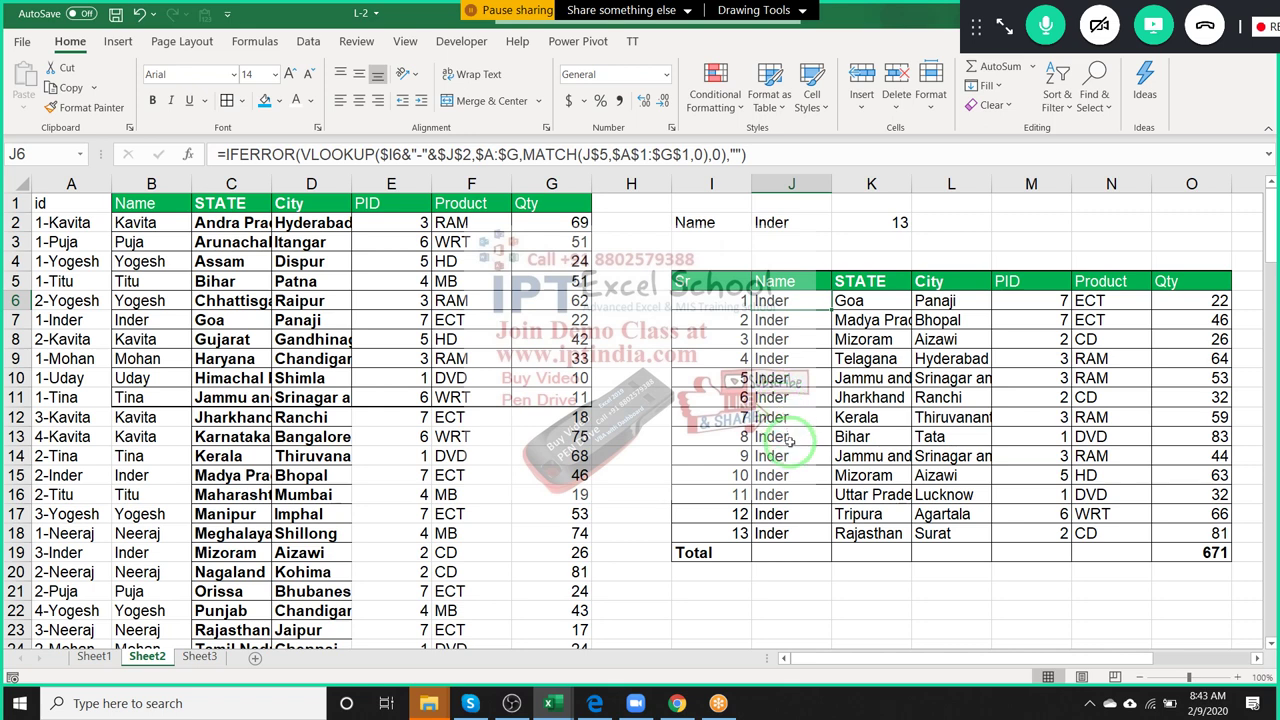
pyautogui.moveTo(789, 443); pyautogui.dragTo(184, 271)
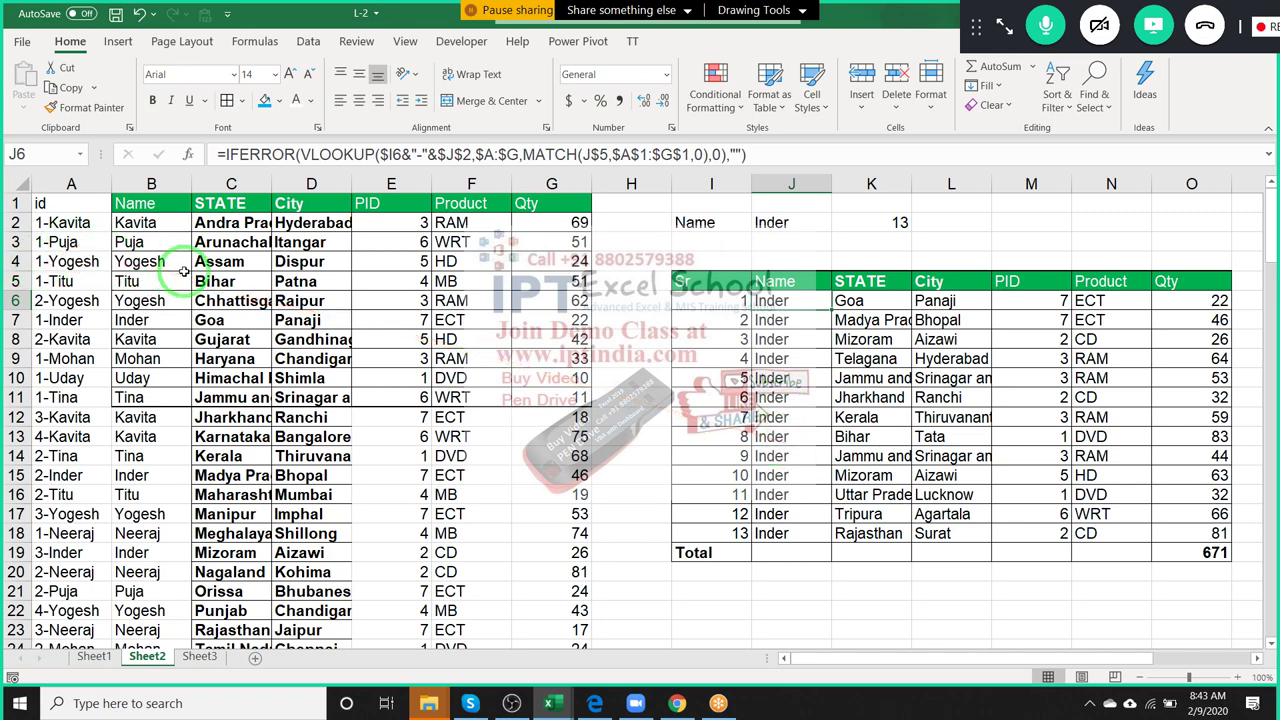
pyautogui.click(140, 242)
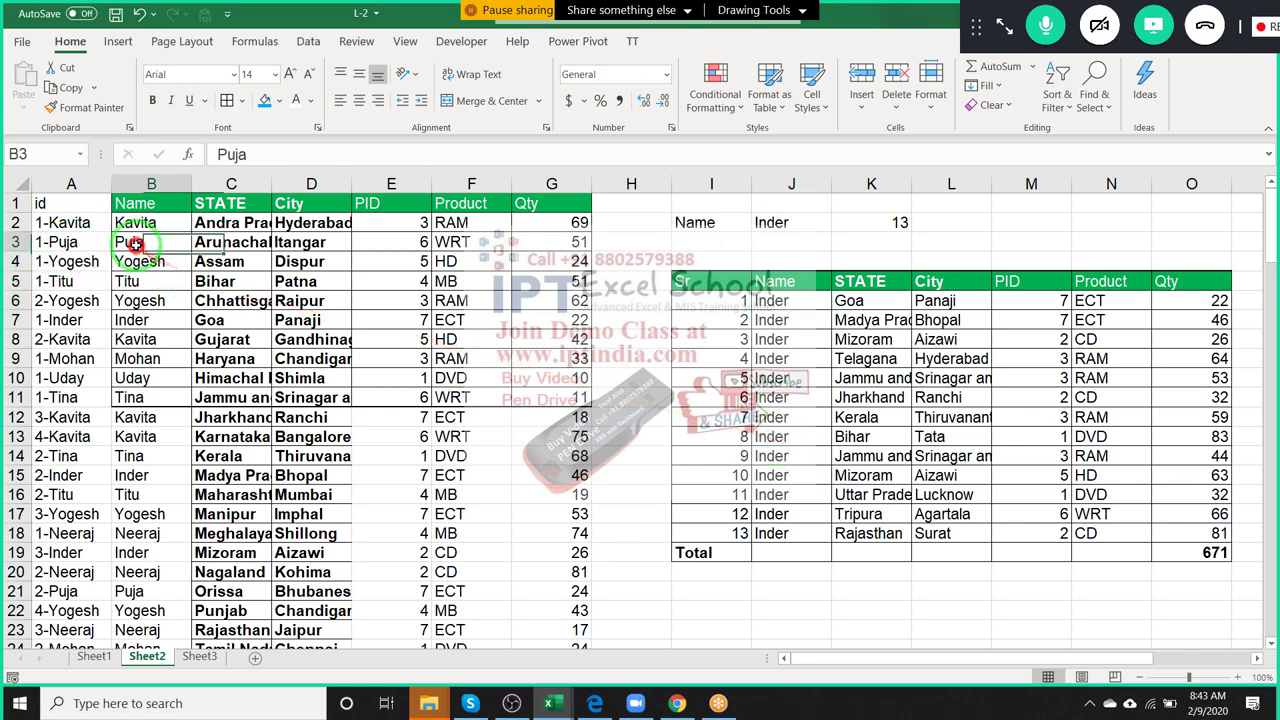
pyautogui.click(76, 186)
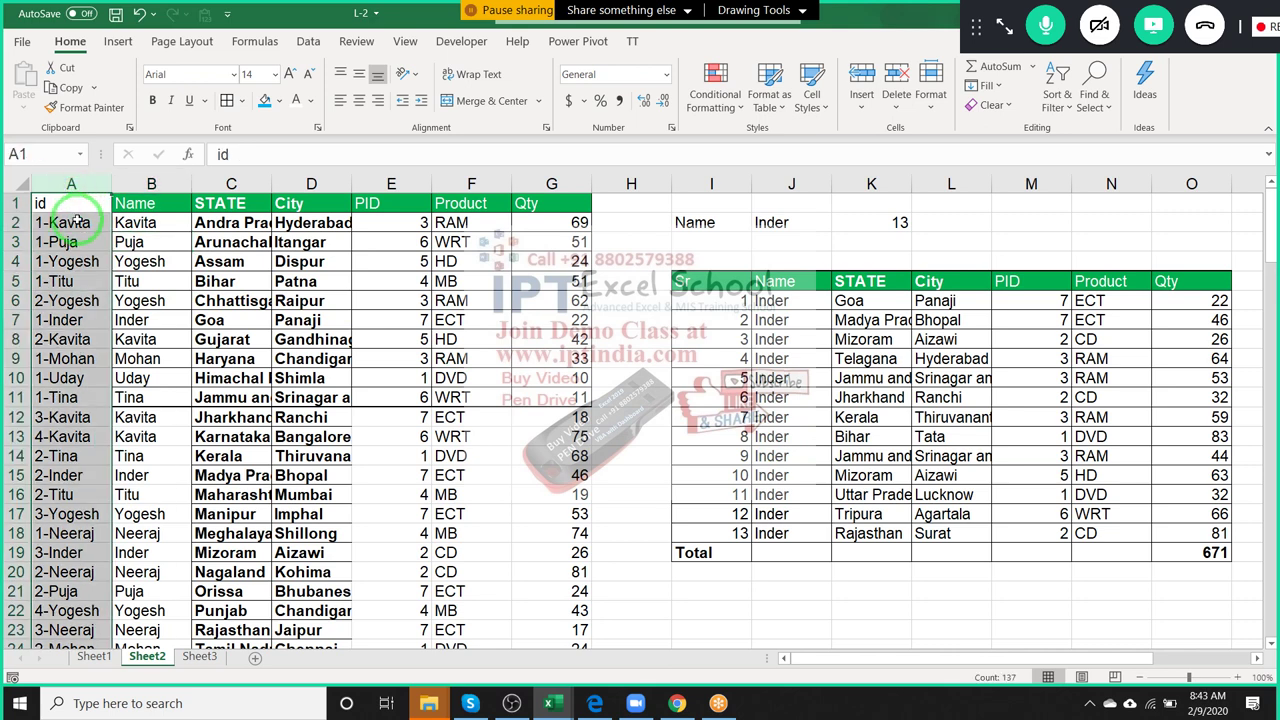
pyautogui.moveTo(790, 300); pyautogui.dragTo(791, 496)
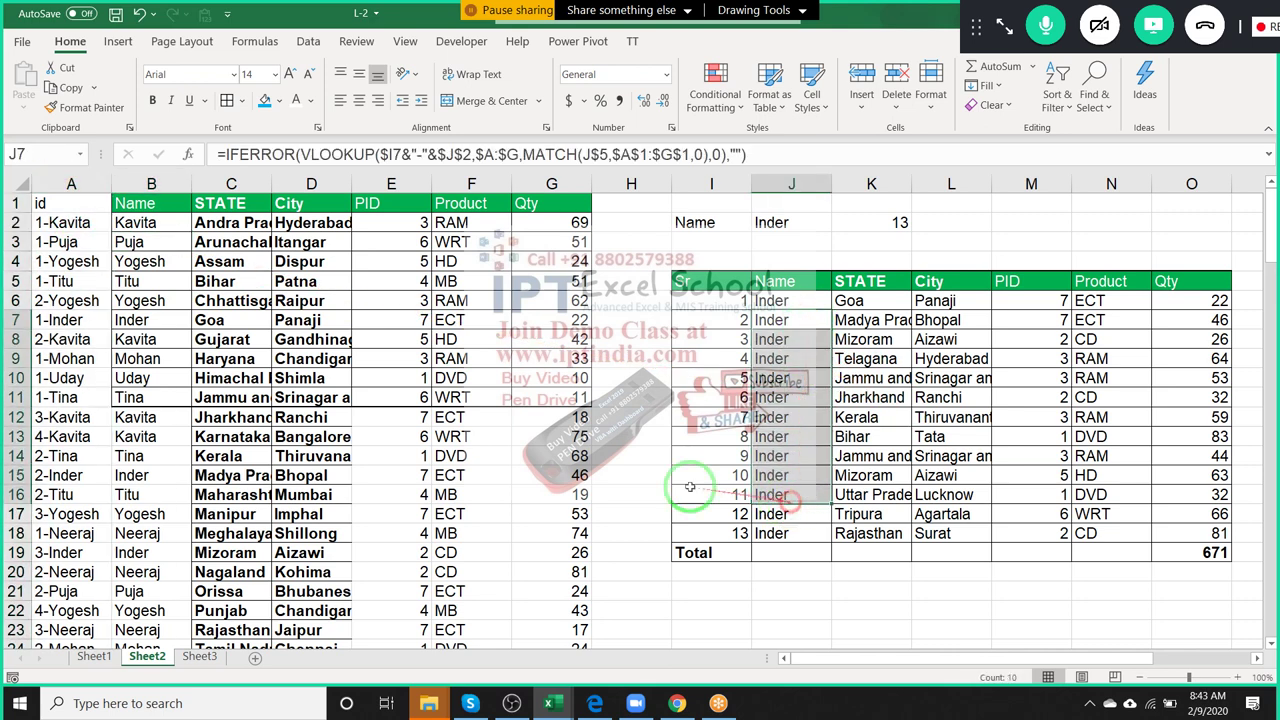
pyautogui.click(71, 196)
pyautogui.click(71, 186)
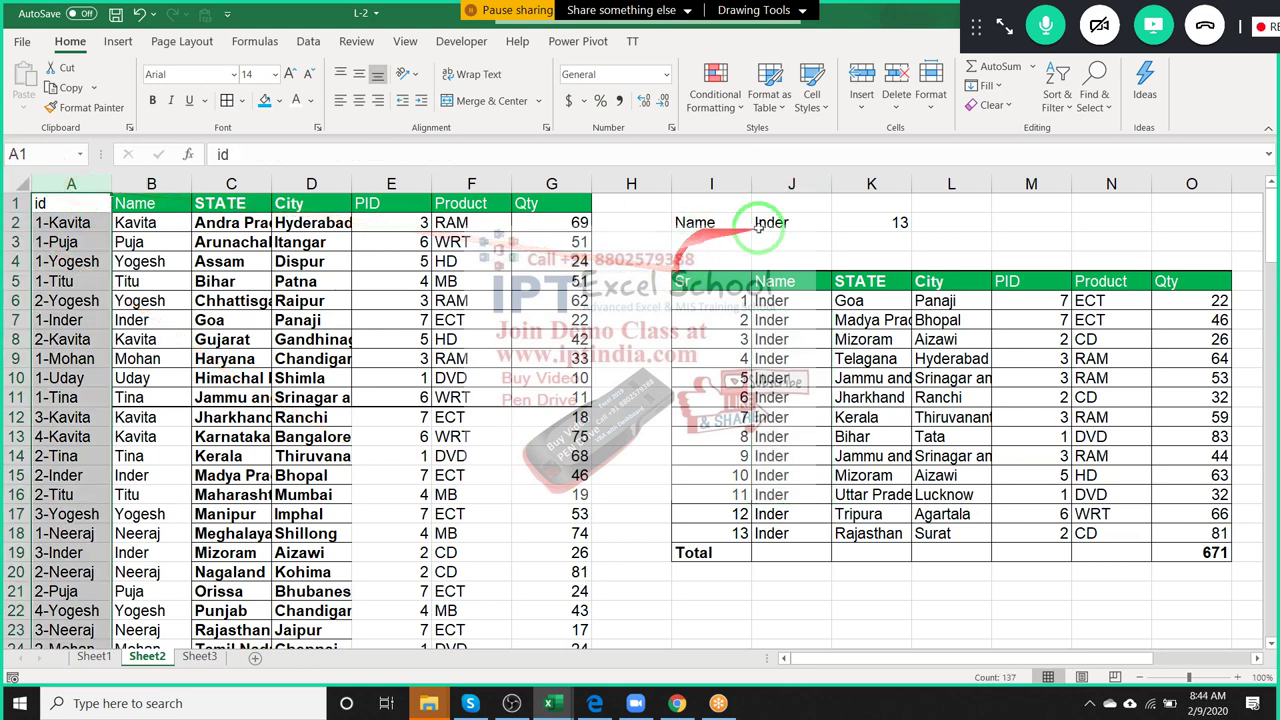
pyautogui.click(787, 301)
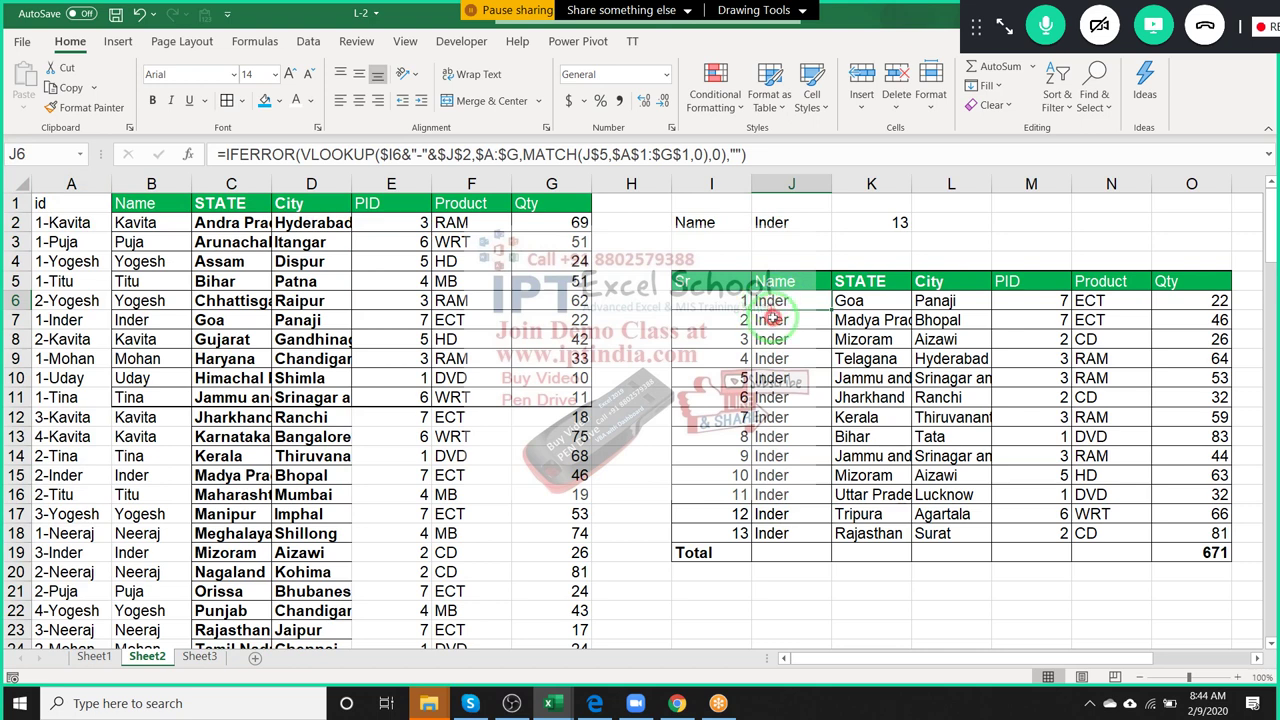
pyautogui.click(86, 182)
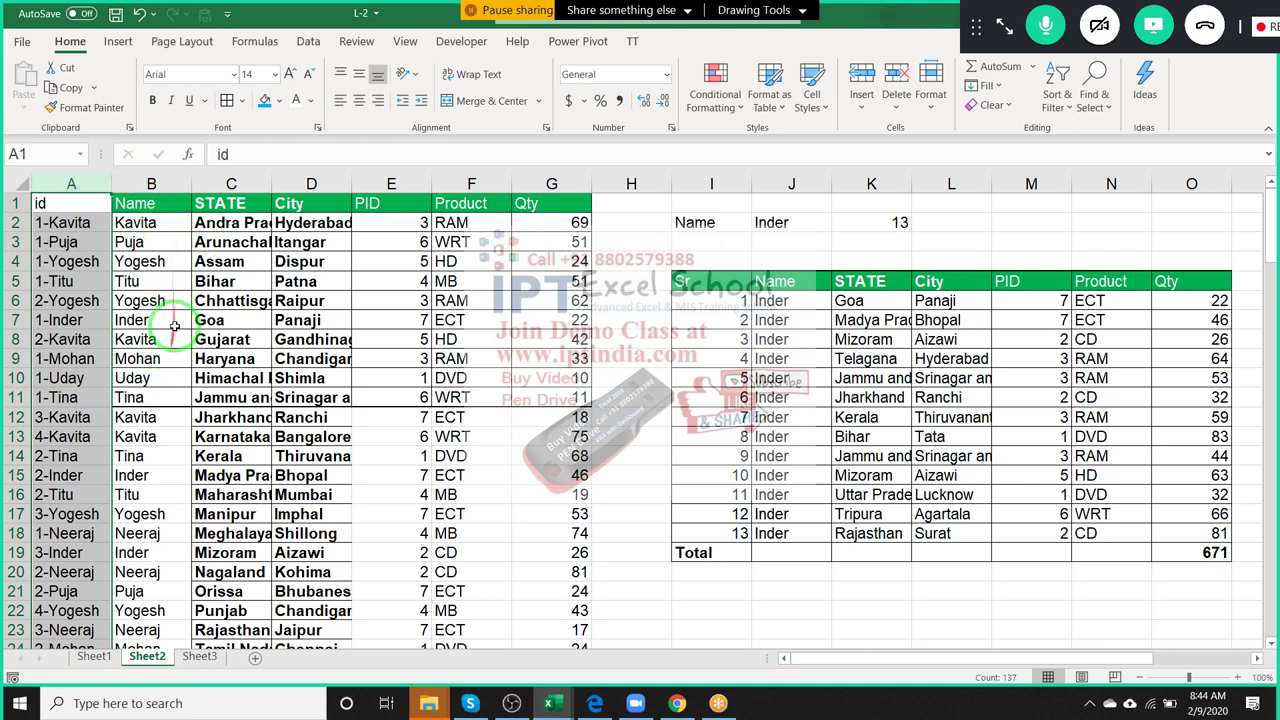
# Rename the Kavita record in B12 to Kavita1, then choose Kavita in J2.
pyautogui.click(175, 226)
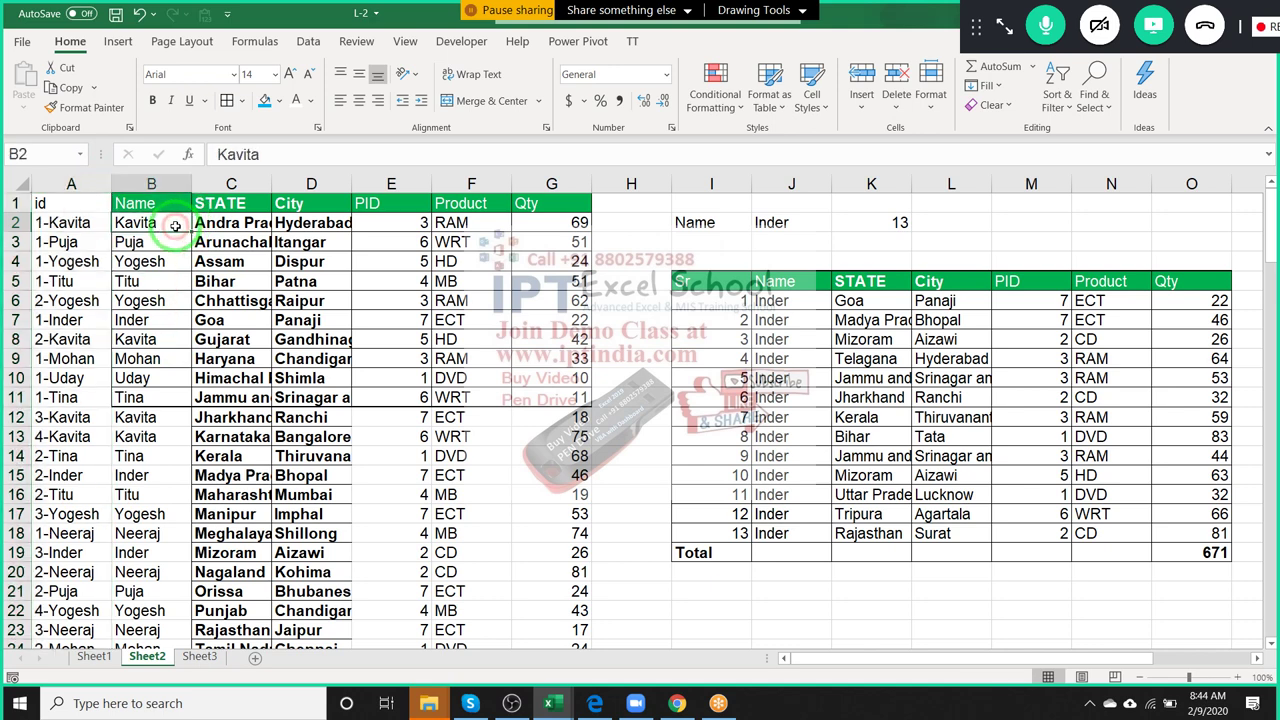
pyautogui.doubleClick(175, 420)
pyautogui.write('1')
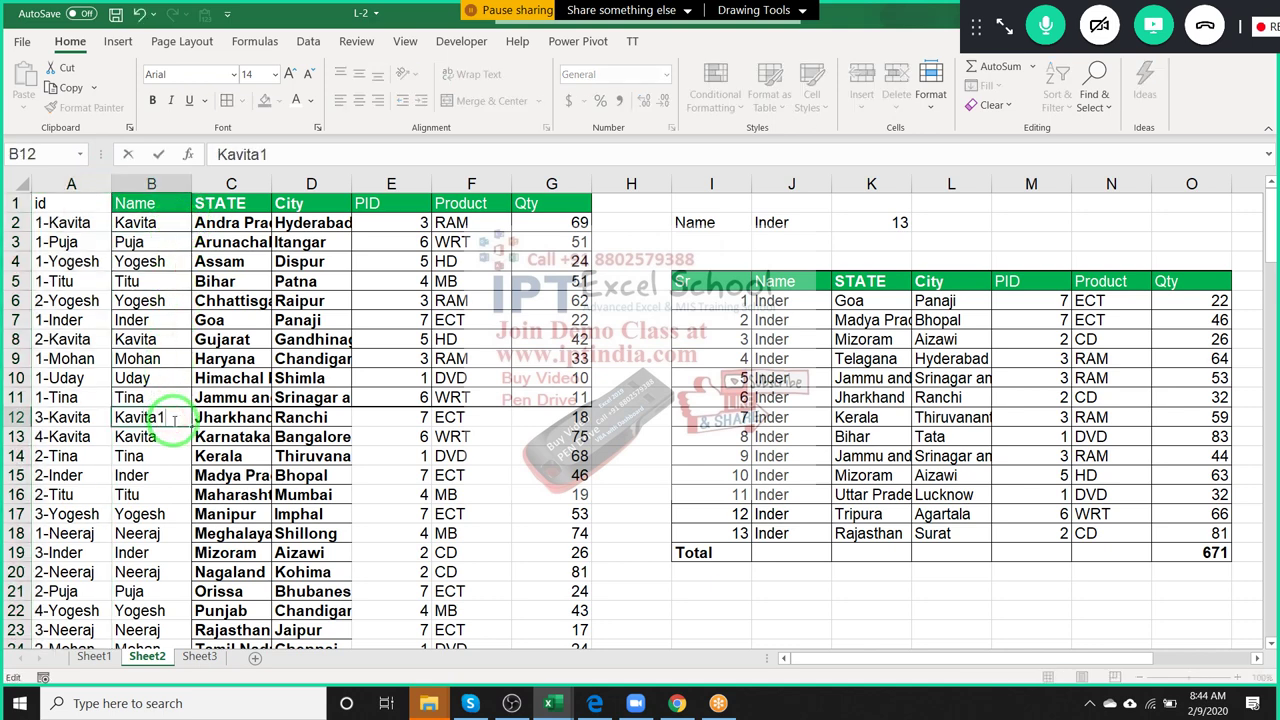
pyautogui.press('Return')
pyautogui.click(791, 222)
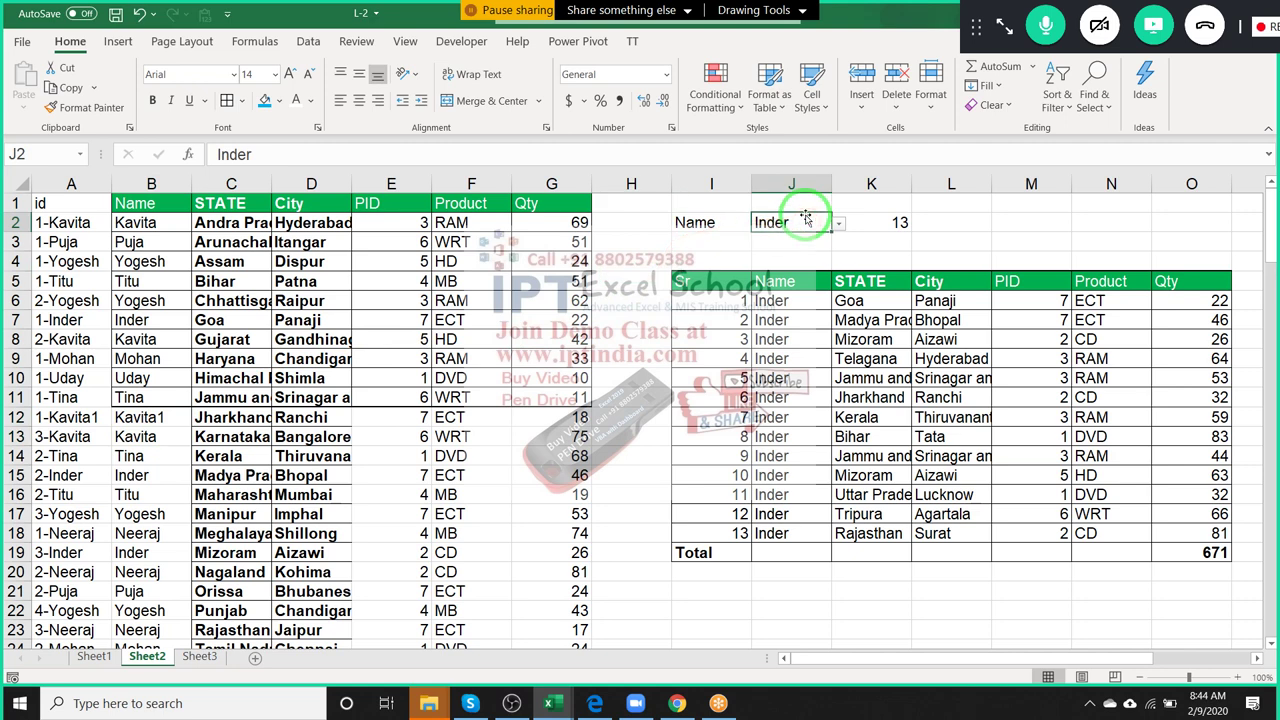
pyautogui.click(838, 223)
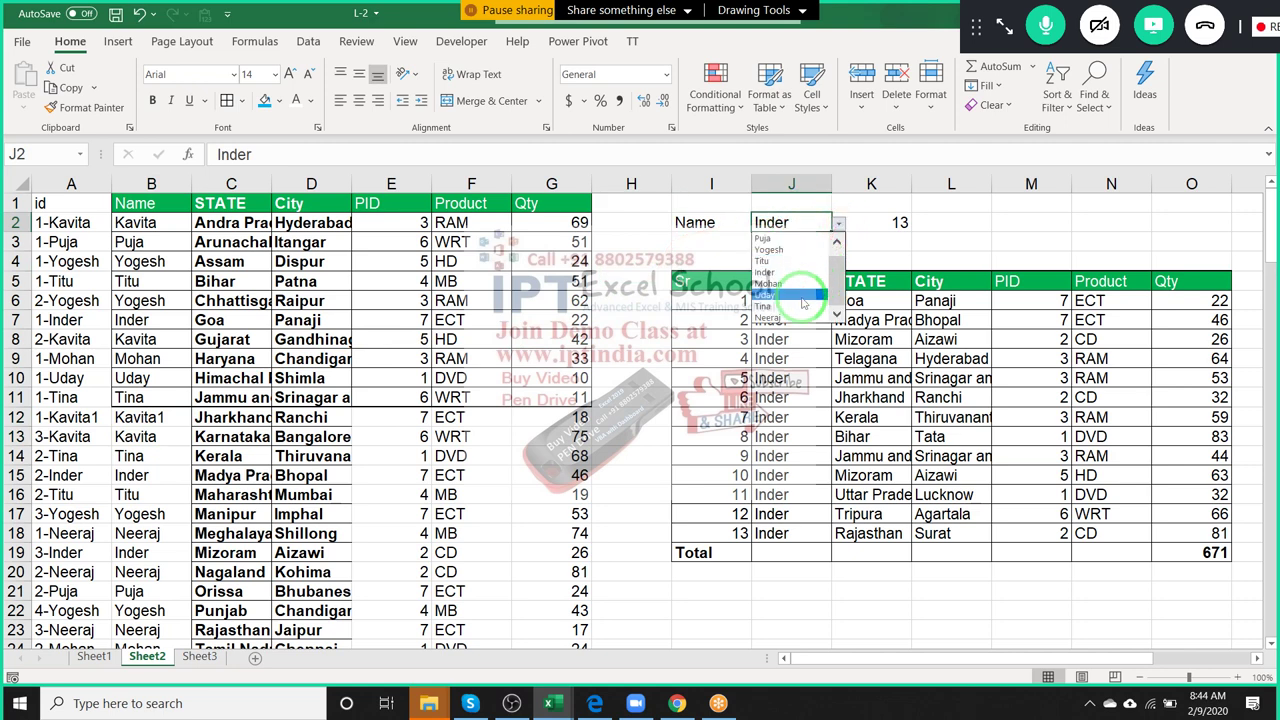
pyautogui.scroll(1, 834, 260)
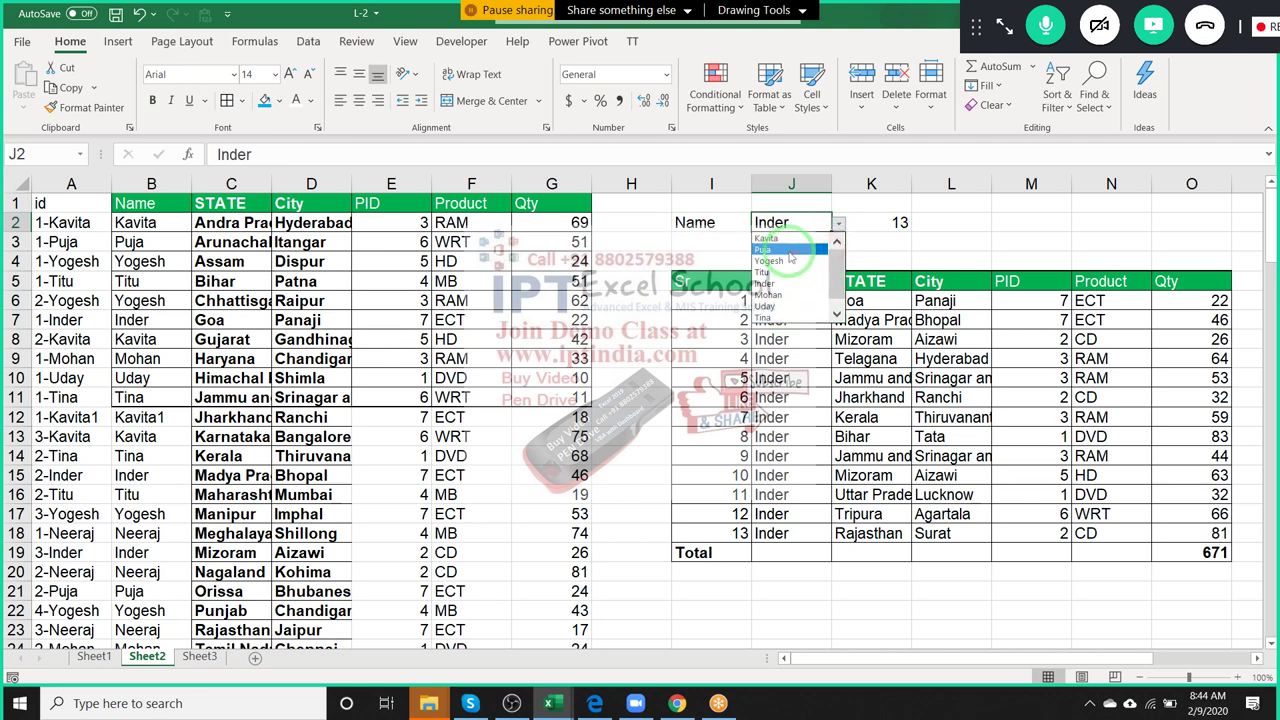
pyautogui.click(785, 240)
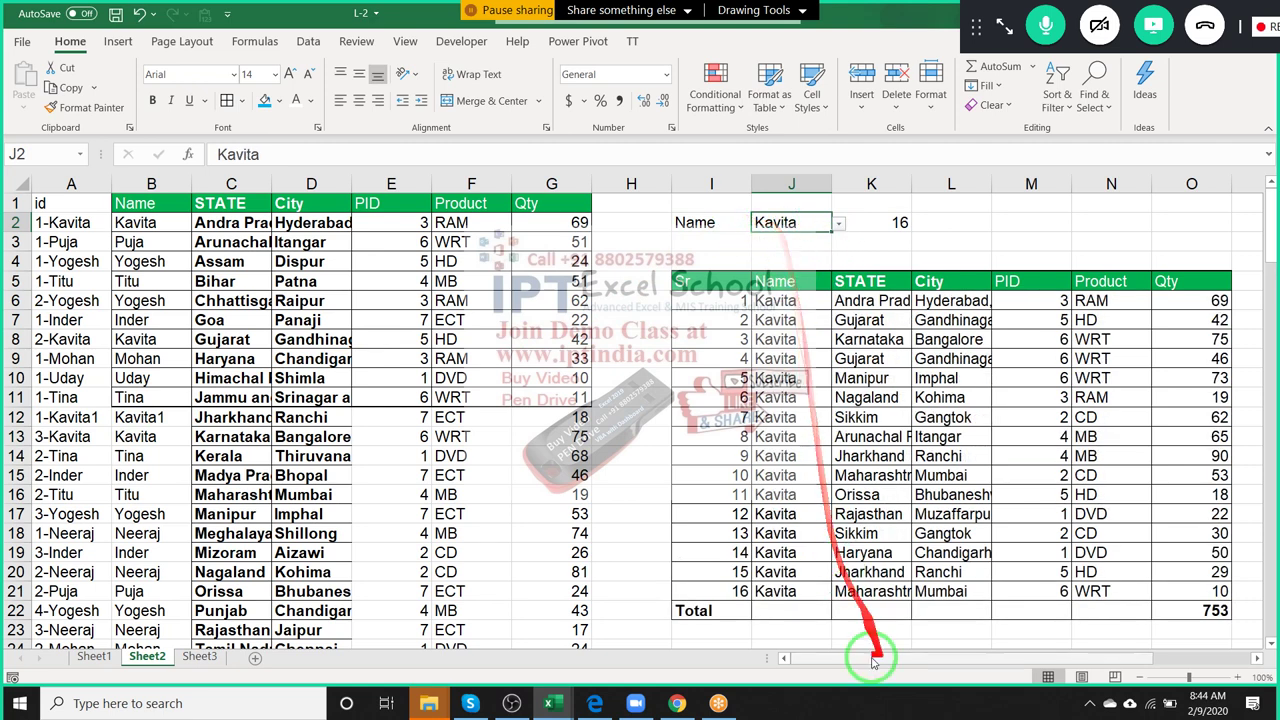
# Replace Puja in the S3 name list entry with Kavita1.
pyautogui.moveTo(850, 655)
pyautogui.mouseDown()
pyautogui.moveTo(790, 490)
pyautogui.moveTo(810, 236)
pyautogui.mouseUp()
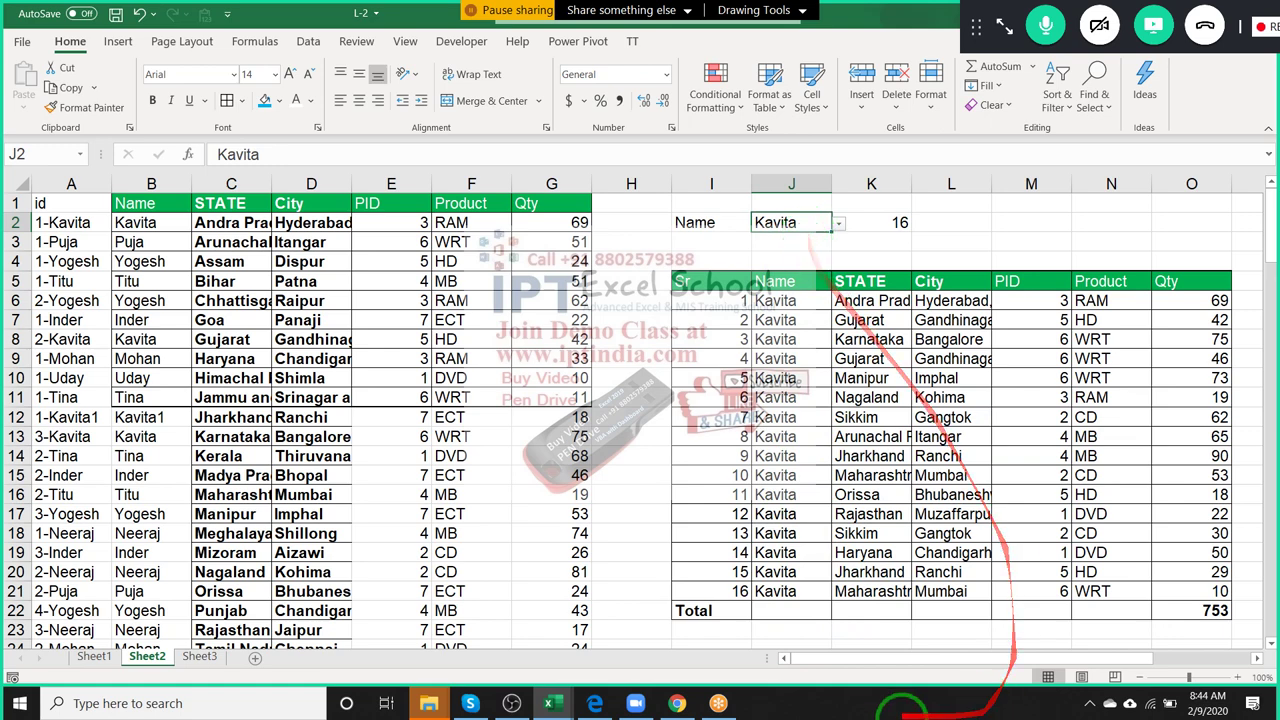
pyautogui.hscroll(4, 940, 680)
pyautogui.moveTo(1037, 663); pyautogui.dragTo(1183, 425)
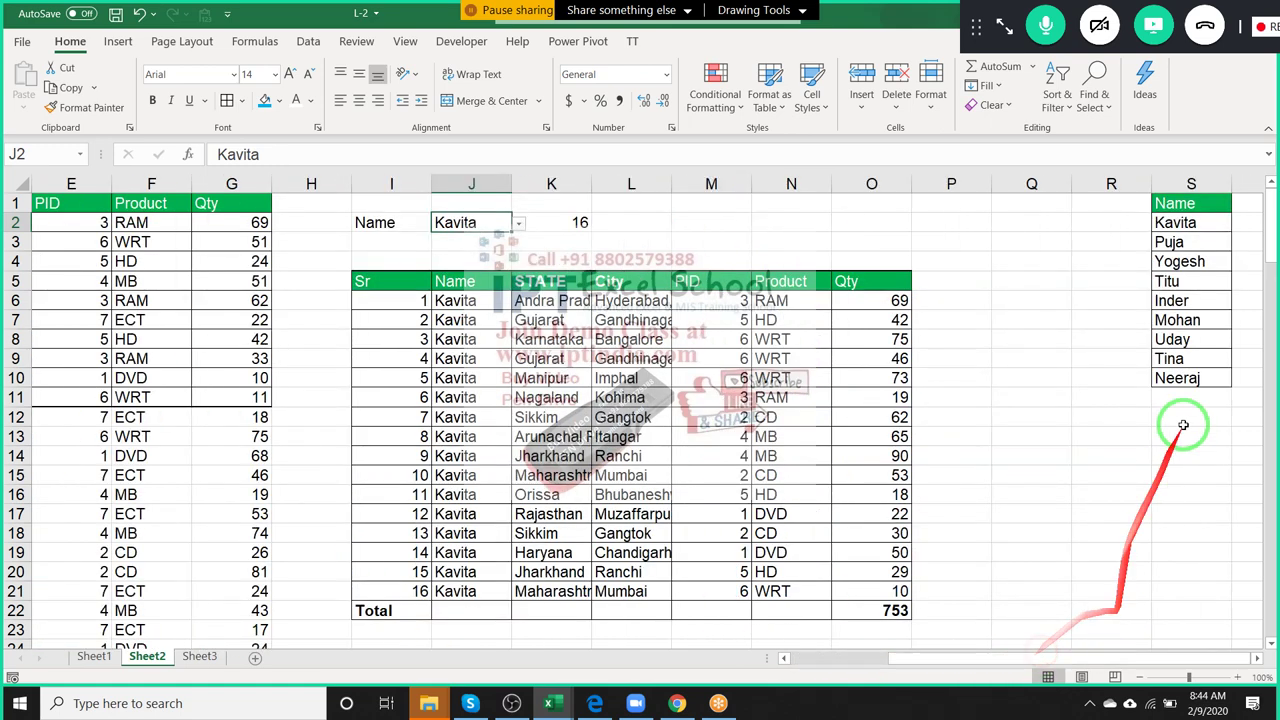
pyautogui.click(1177, 281)
pyautogui.click(1183, 244)
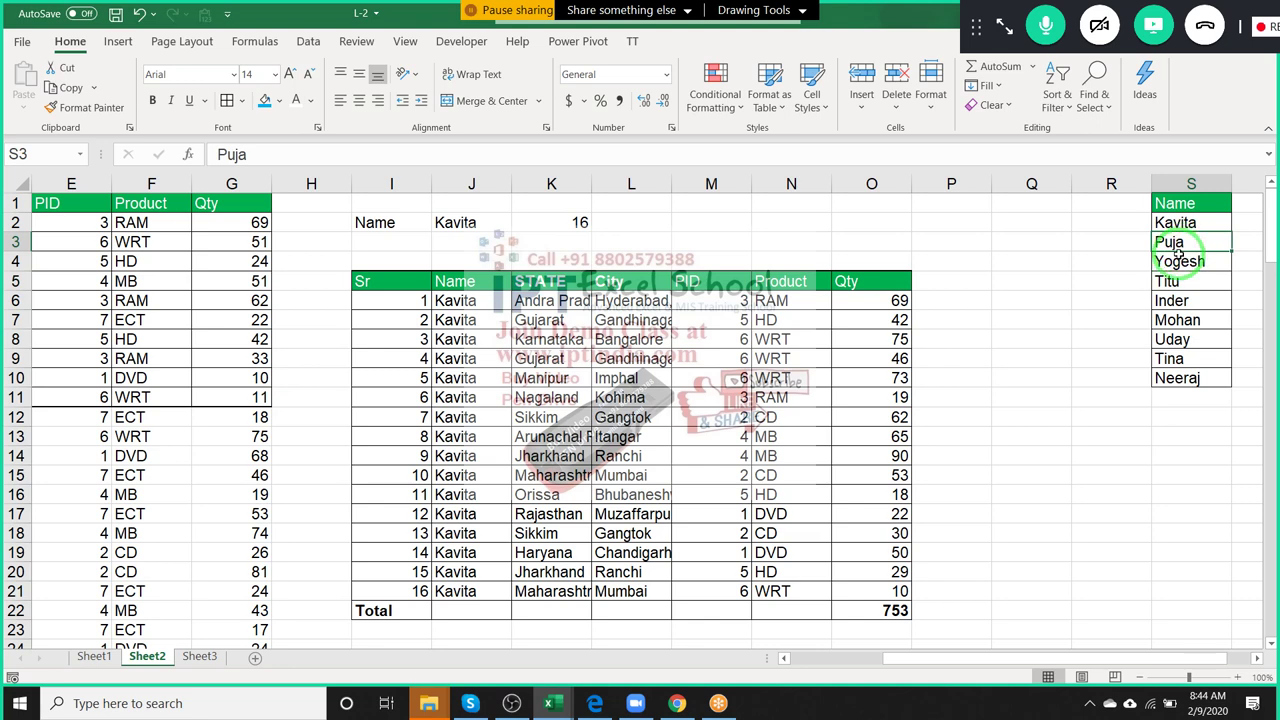
pyautogui.hotkey('ctrl', 'd')
pyautogui.write('Kavita1')
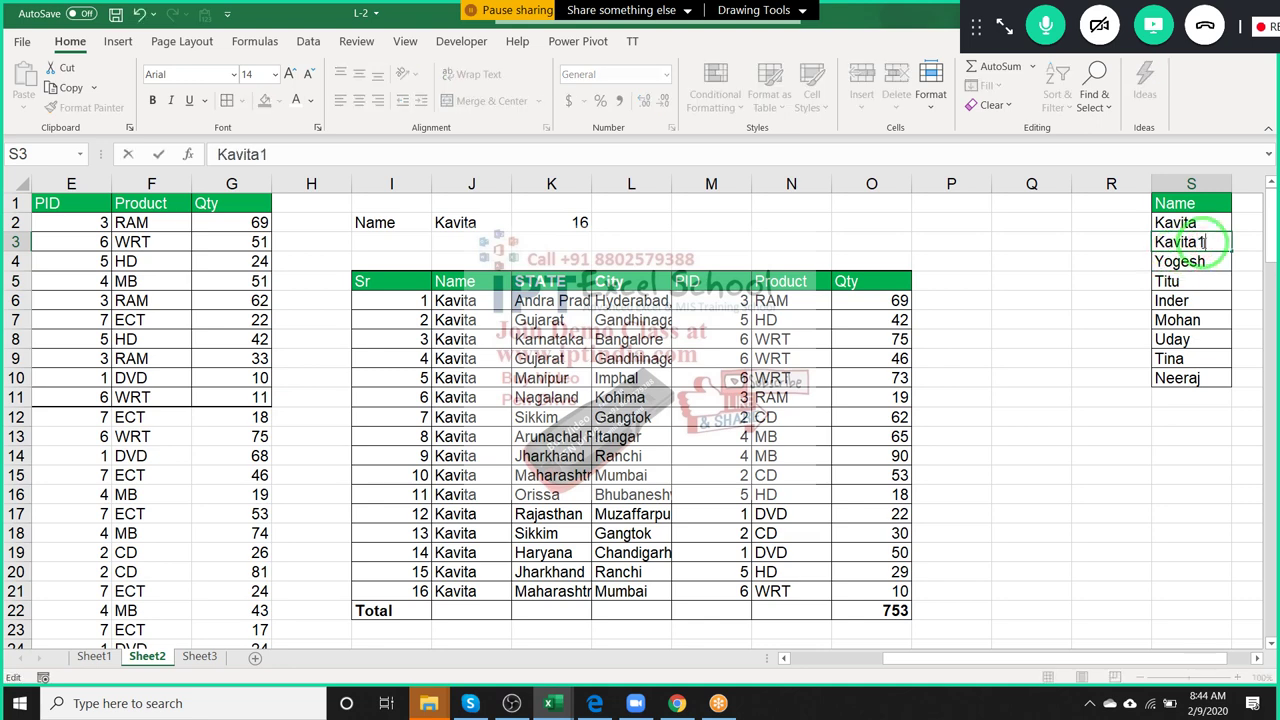
pyautogui.click(1085, 261)
# Choose Kavita1 in J2 to show its single 18-unit record.
pyautogui.click(503, 226)
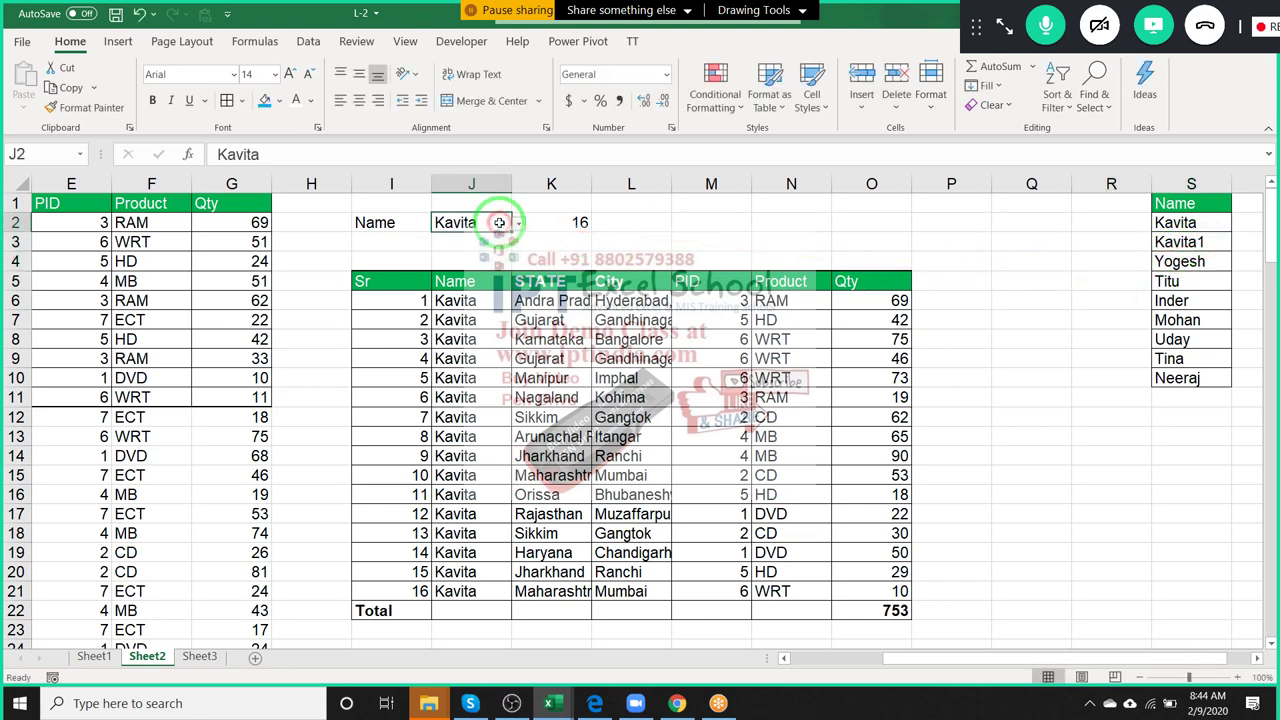
pyautogui.click(519, 223)
pyautogui.click(496, 250)
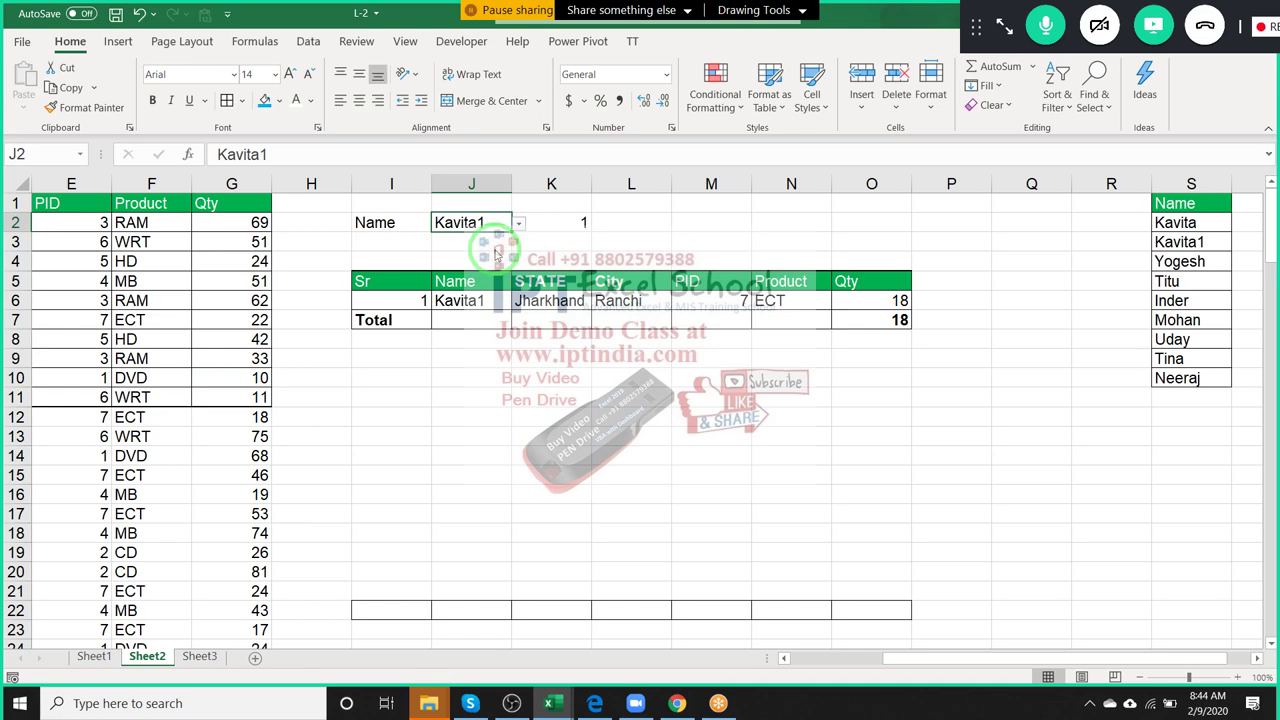
pyautogui.moveTo(908, 661); pyautogui.dragTo(747, 662)
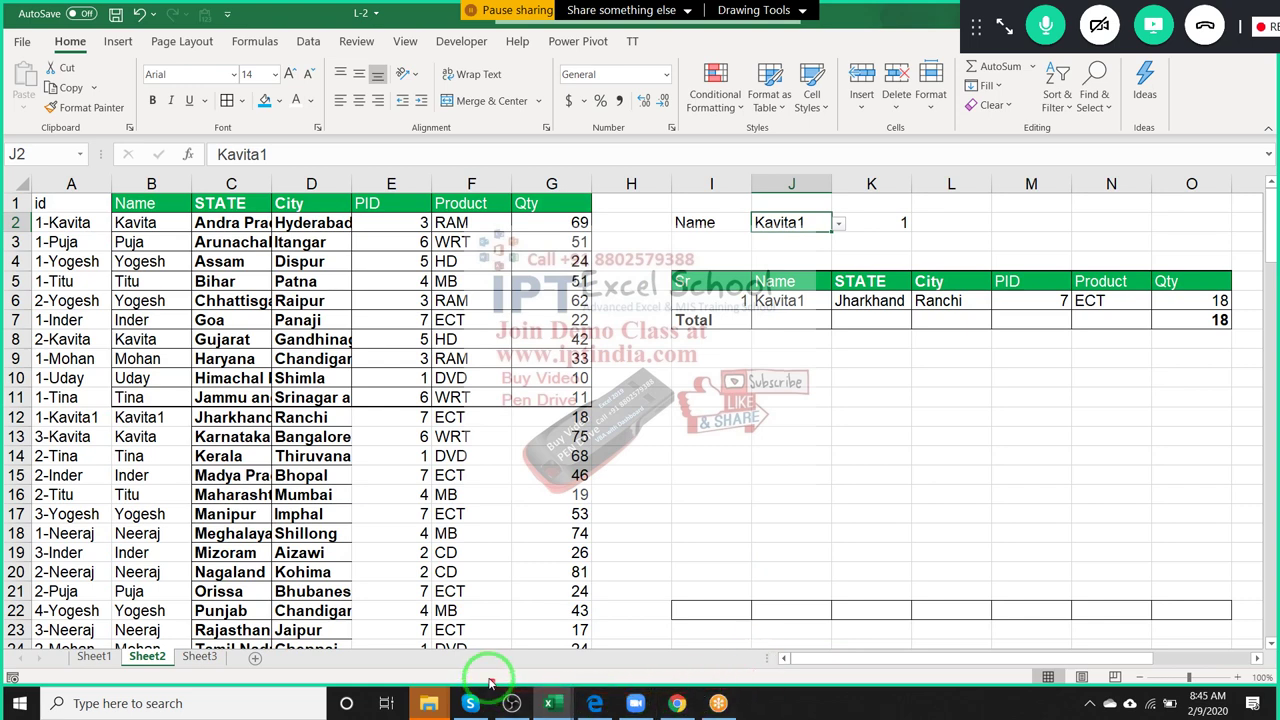
# Glance over Sheet2's lookup and Sheet1's data around D12, then return to Sheet3.
pyautogui.click(194, 657)
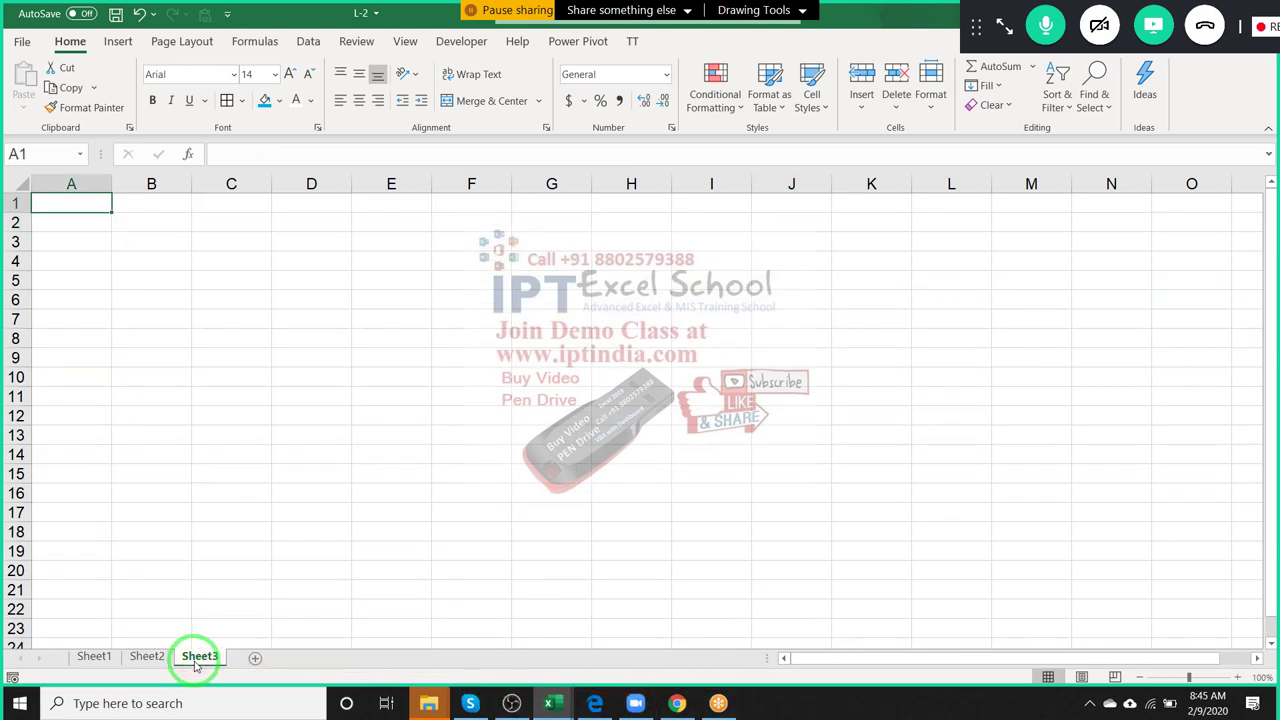
pyautogui.click(148, 657)
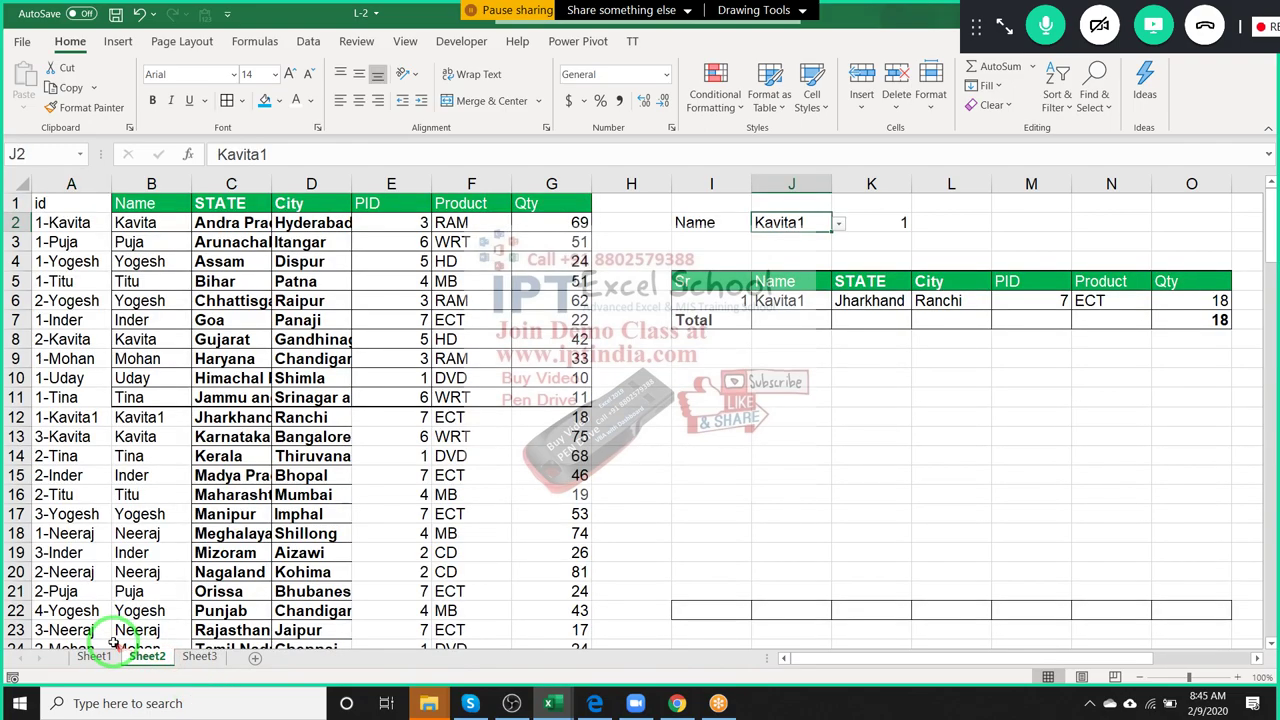
pyautogui.click(95, 657)
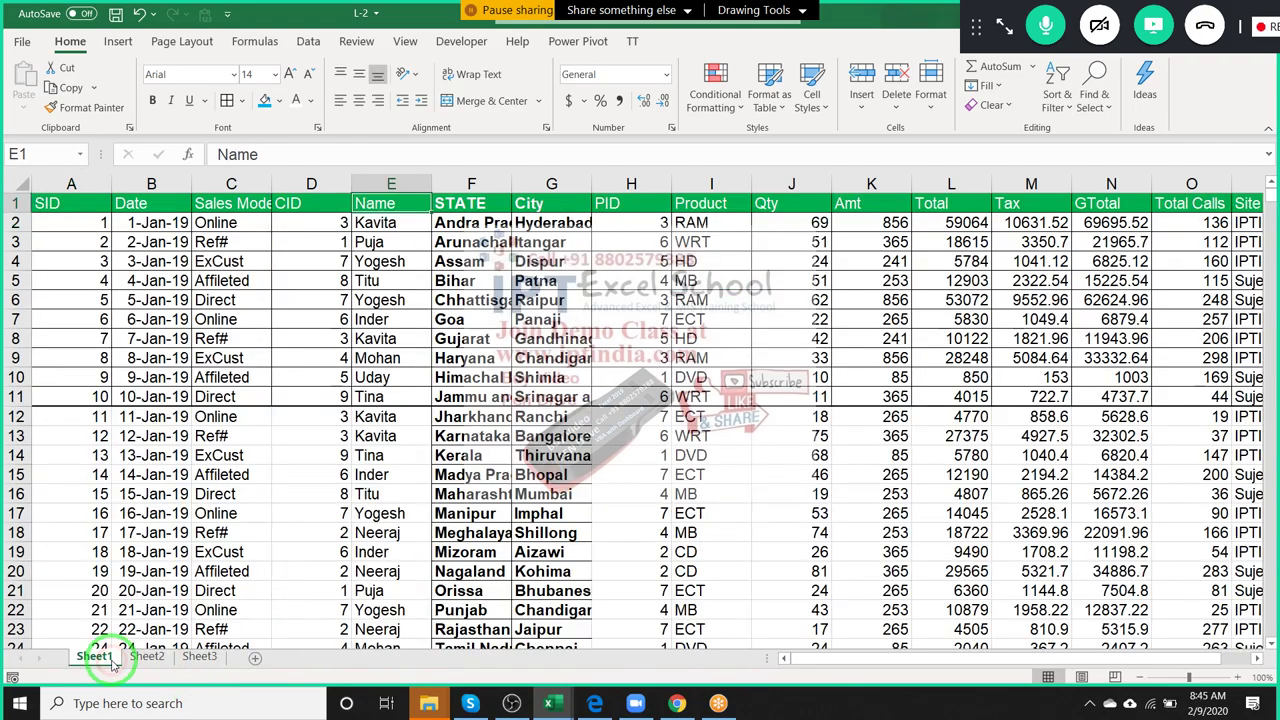
pyautogui.click(288, 417)
pyautogui.scroll(-3, 357, 366)
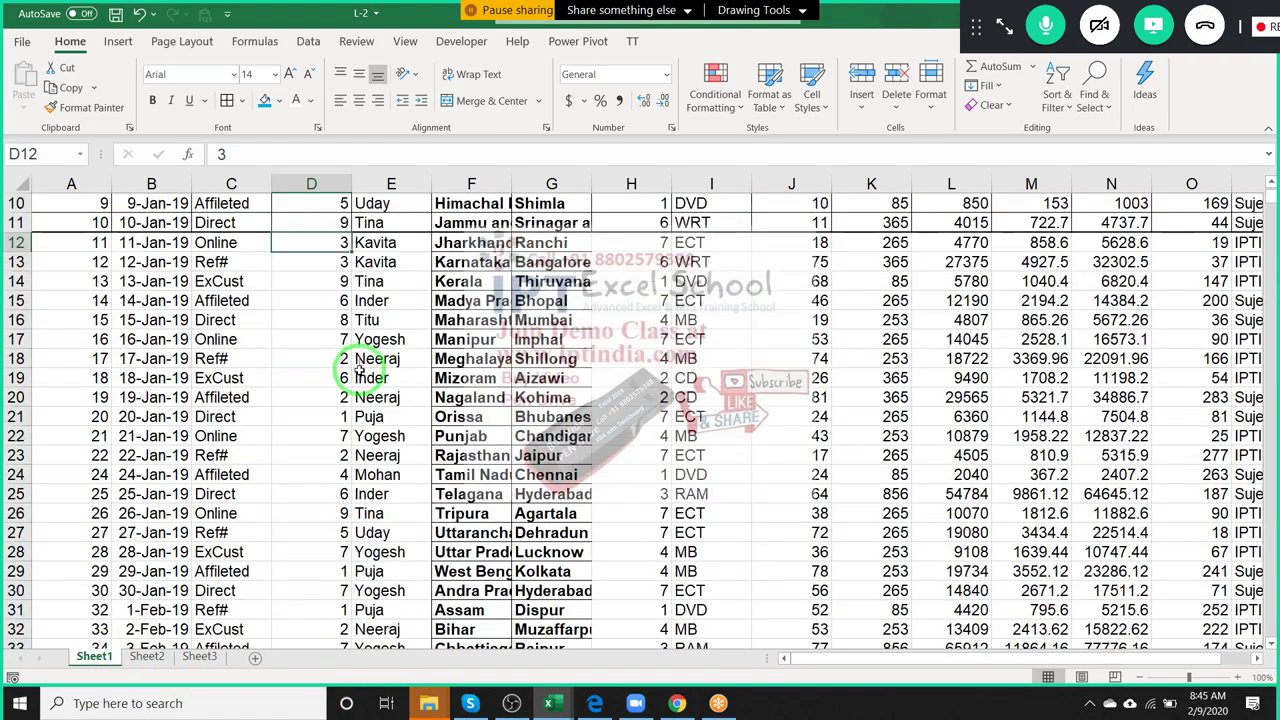
pyautogui.scroll(3, 366, 451)
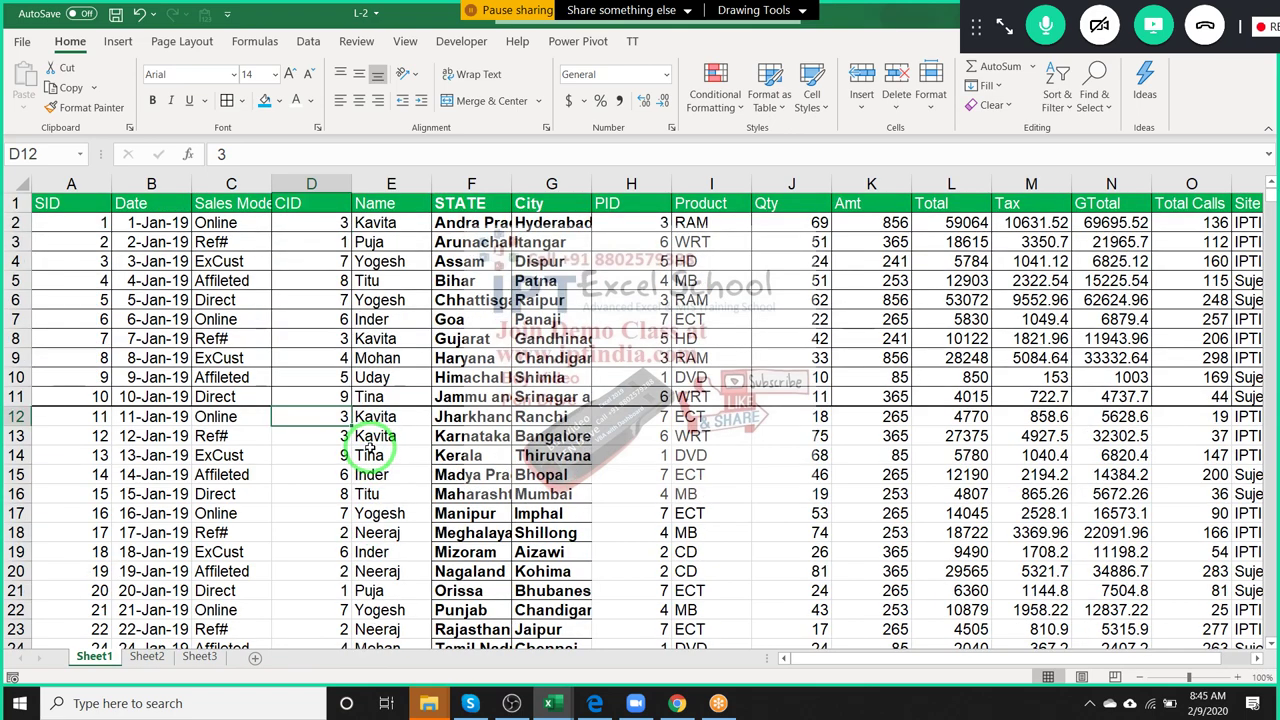
pyautogui.click(203, 656)
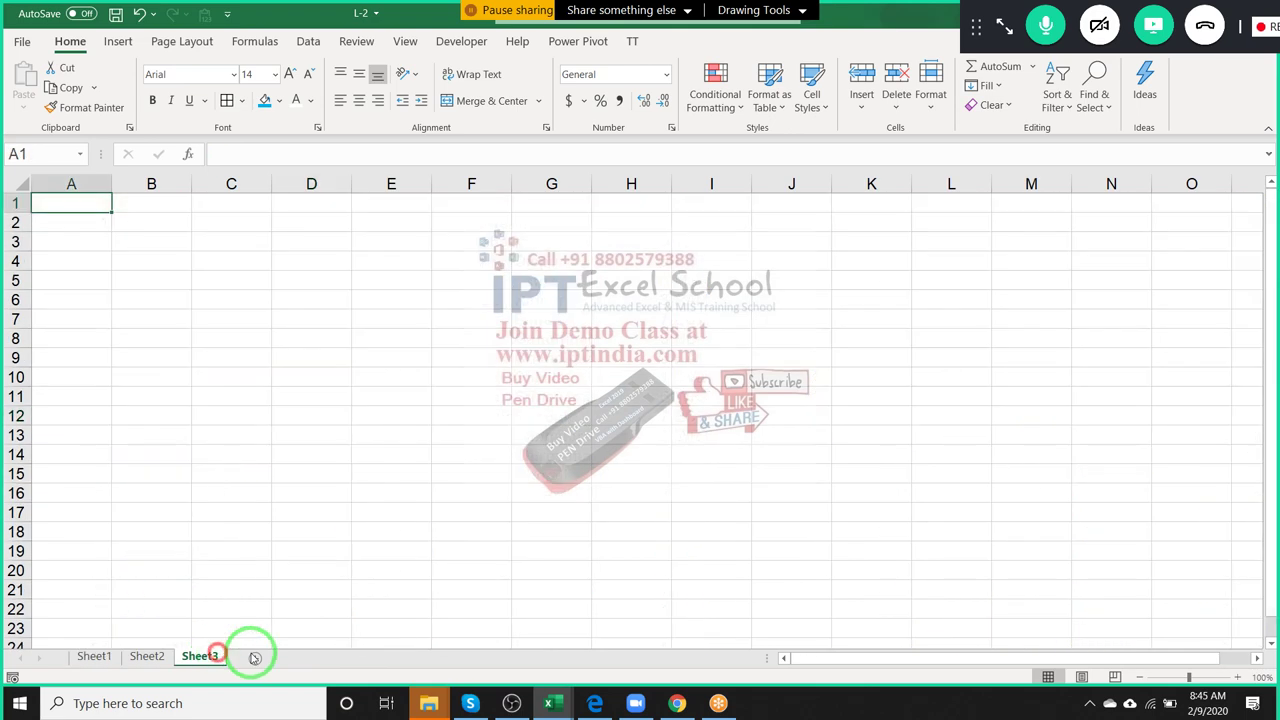
# Start a new Microsoft Query using the Excel Files* data source.
pyautogui.click(310, 43)
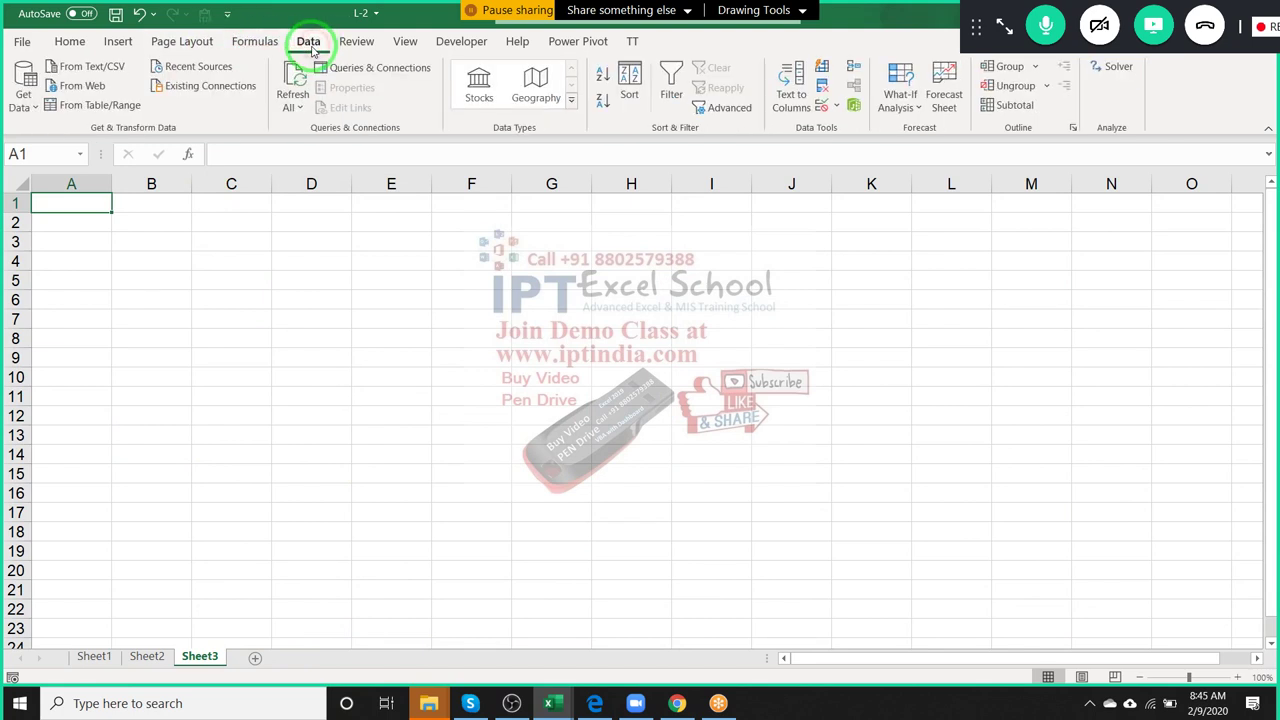
pyautogui.click(37, 107)
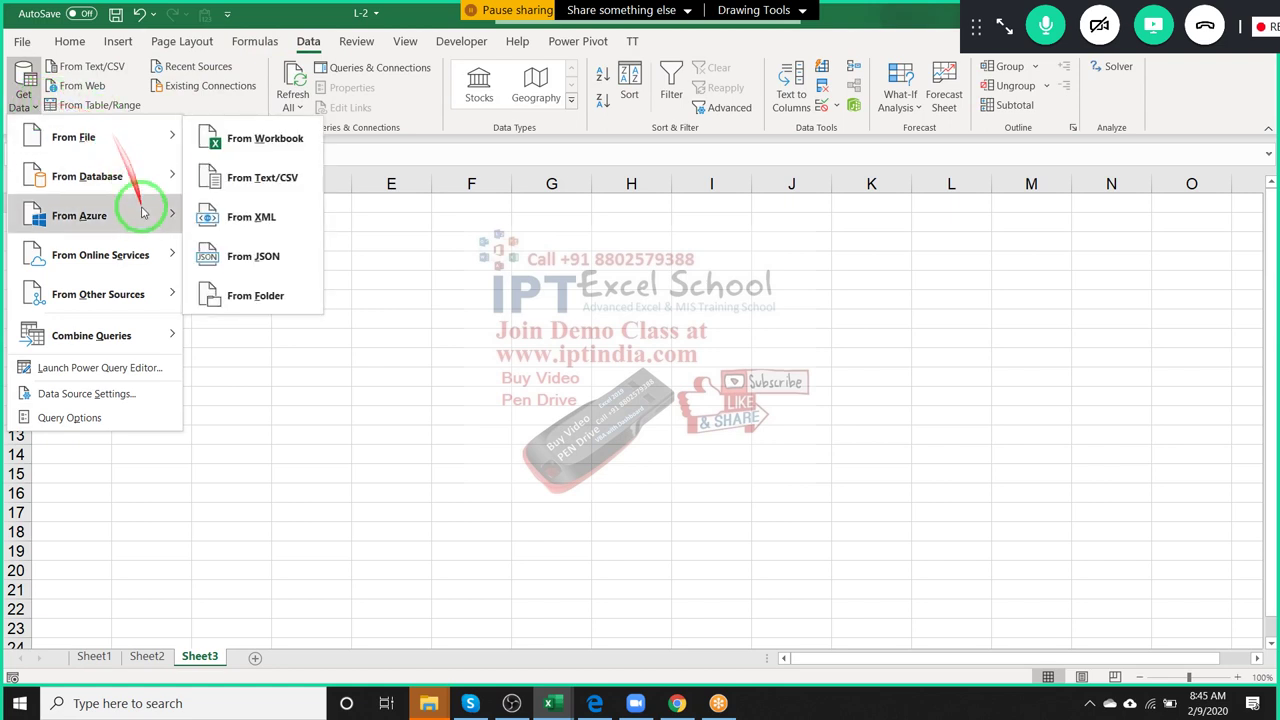
pyautogui.moveTo(98, 294)
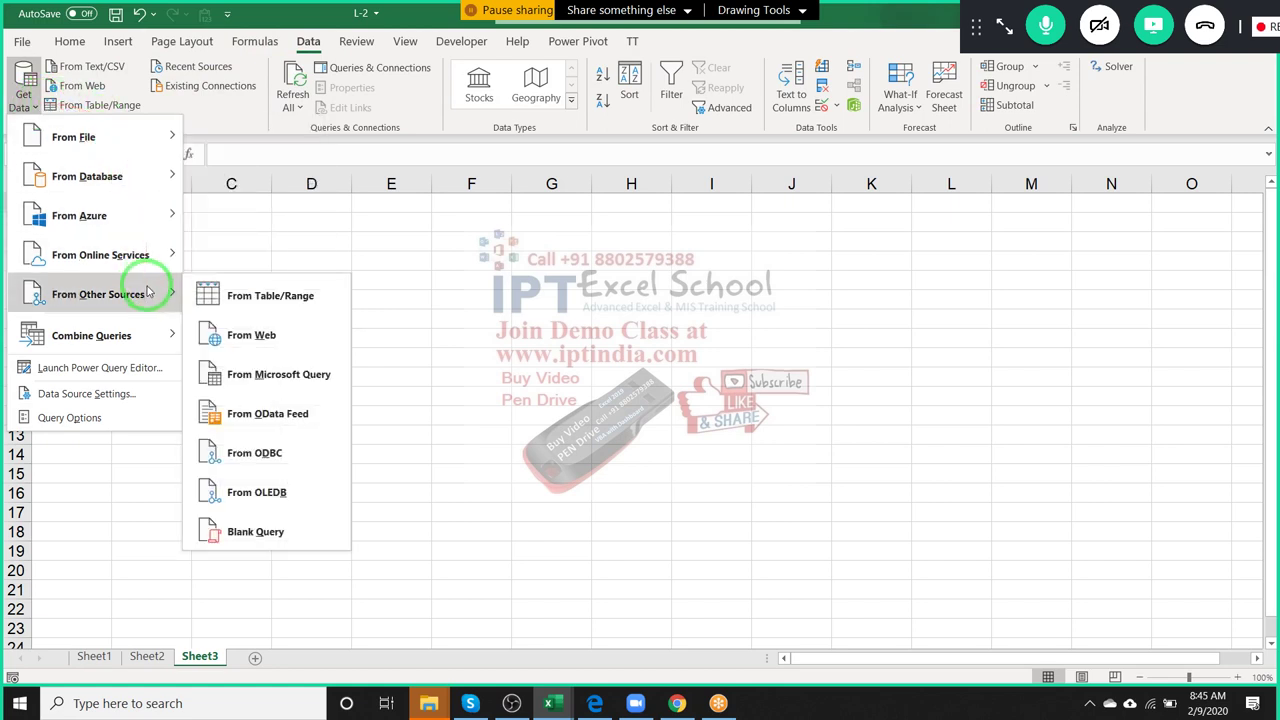
pyautogui.click(301, 376)
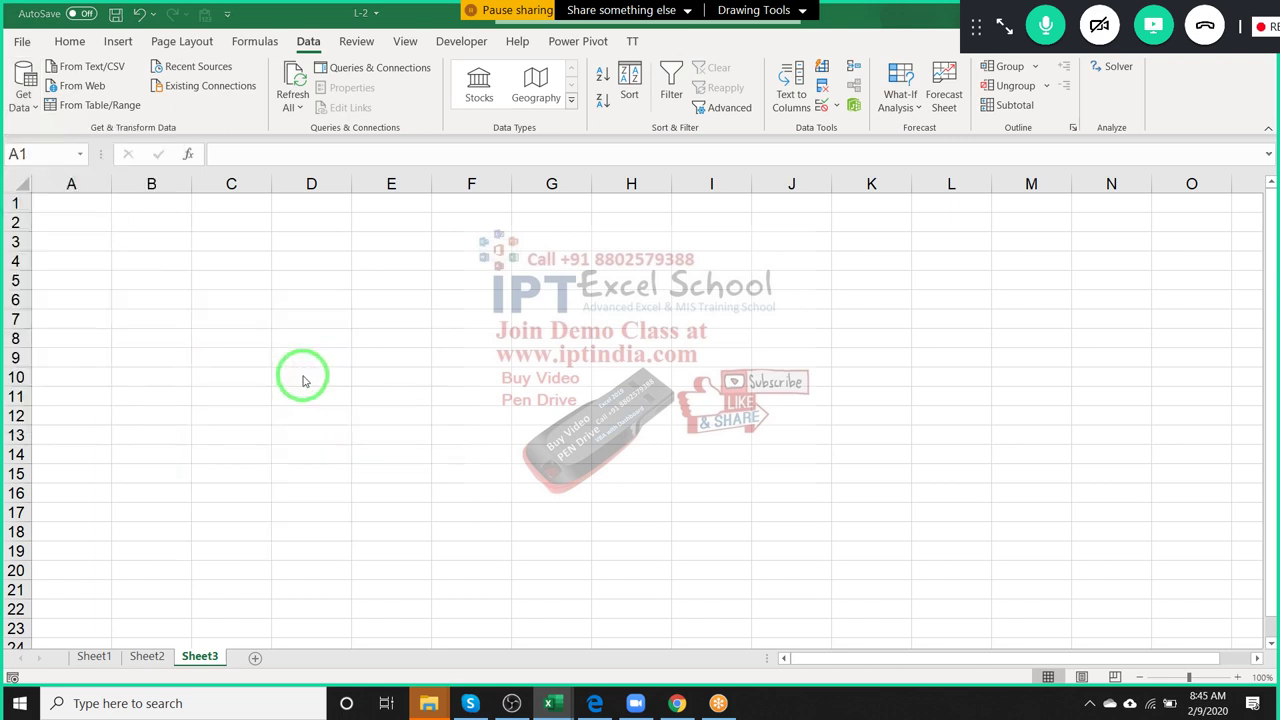
pyautogui.click(478, 331)
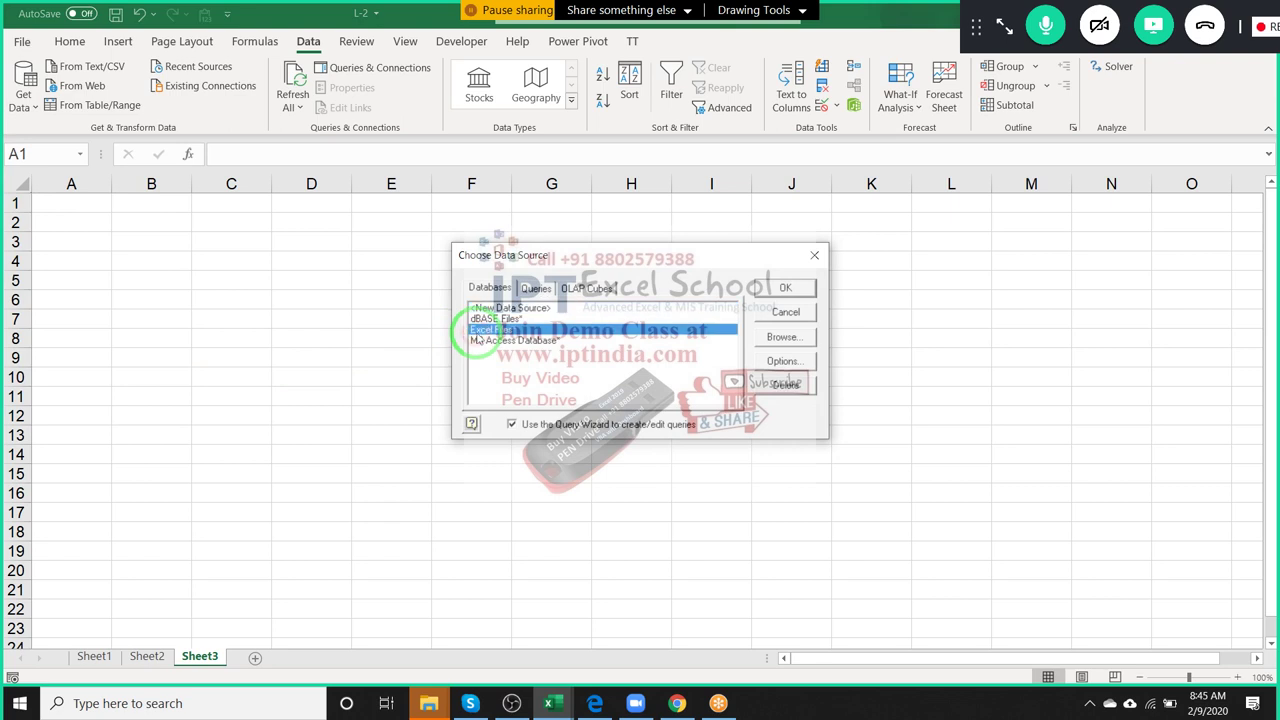
pyautogui.click(783, 289)
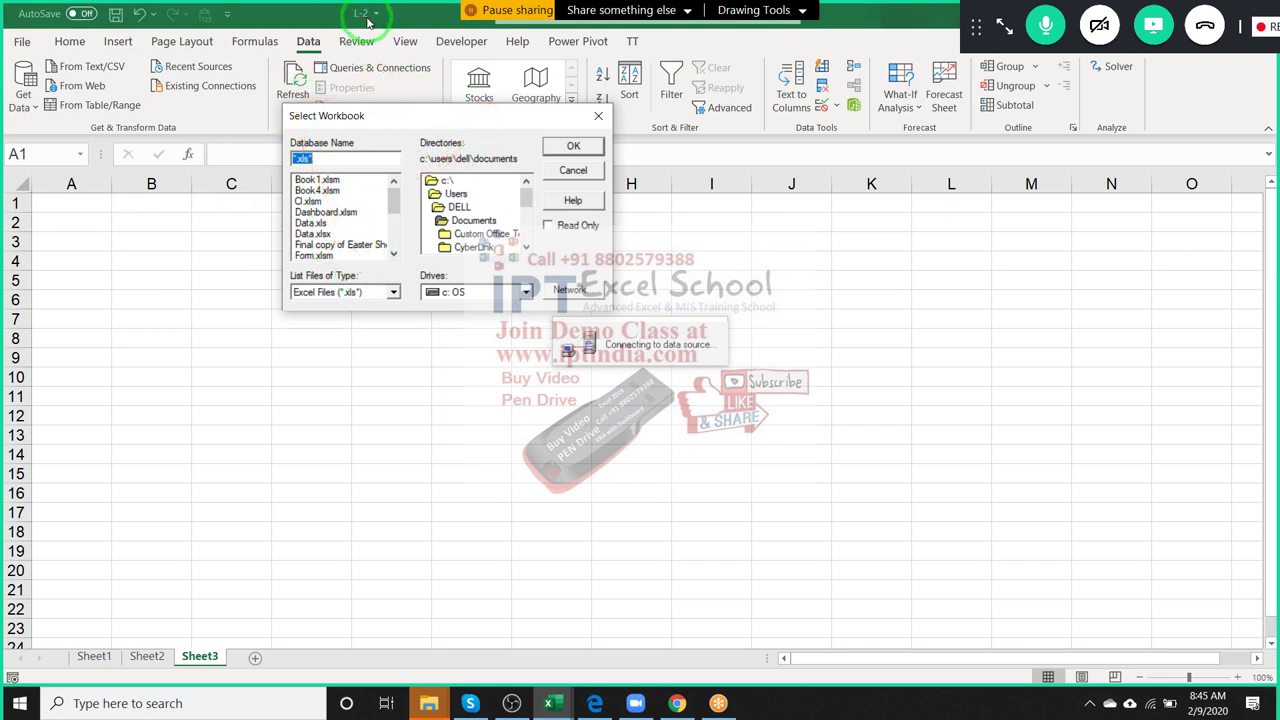
# Select L-2.xlsm as the source workbook for the query.
pyautogui.click(325, 212)
pyautogui.click(392, 254)
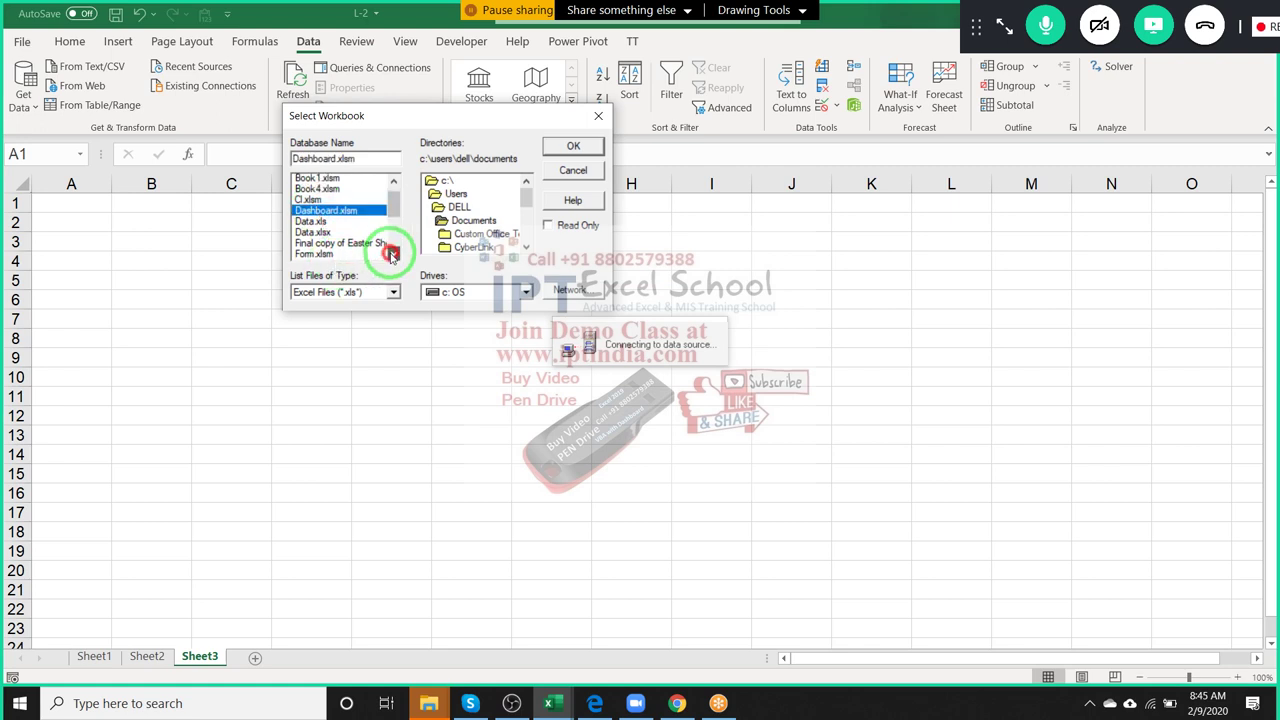
pyautogui.click(310, 244)
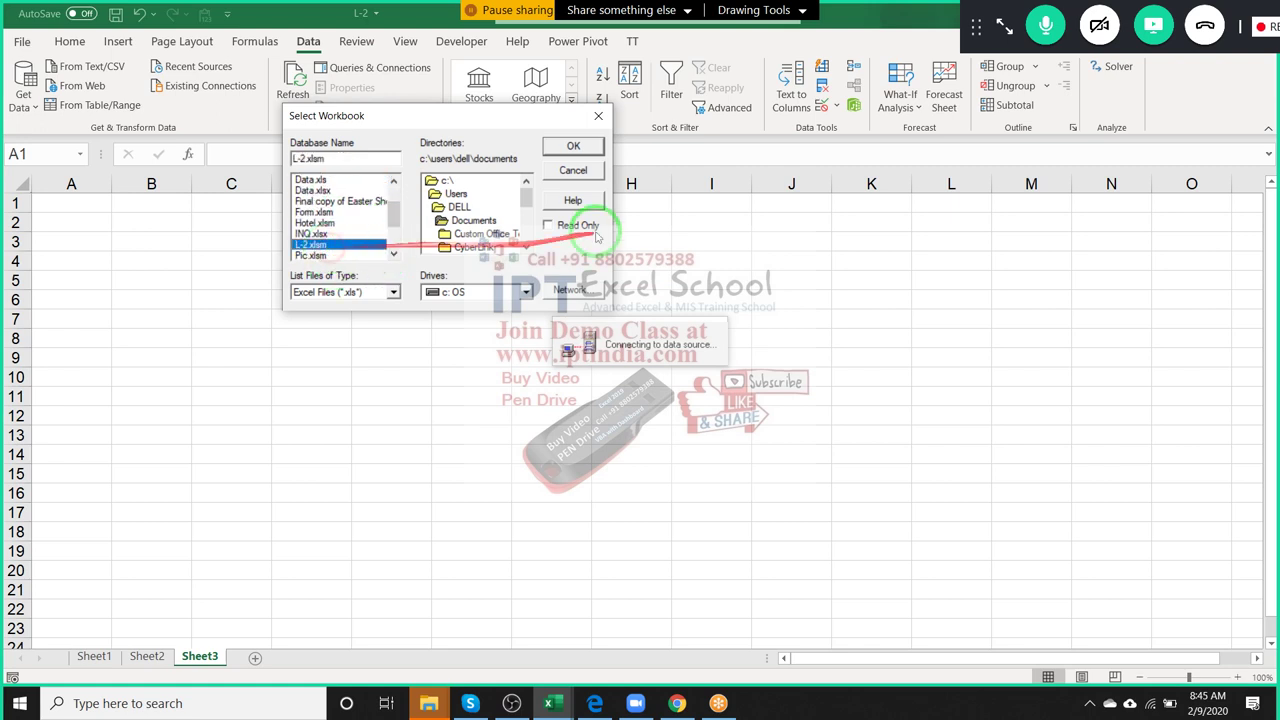
pyautogui.click(572, 147)
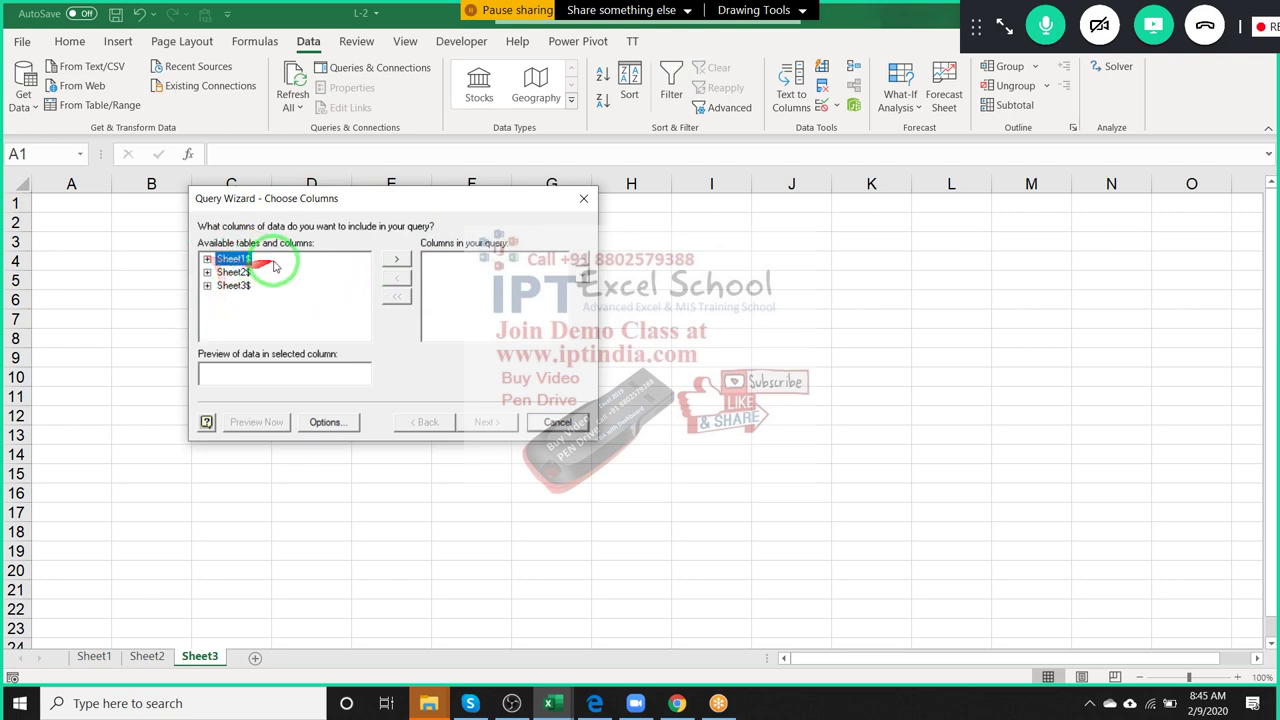
# Add all Sheet1$ columns, SID through Site, to the query and continue to filtering.
pyautogui.click(325, 420)
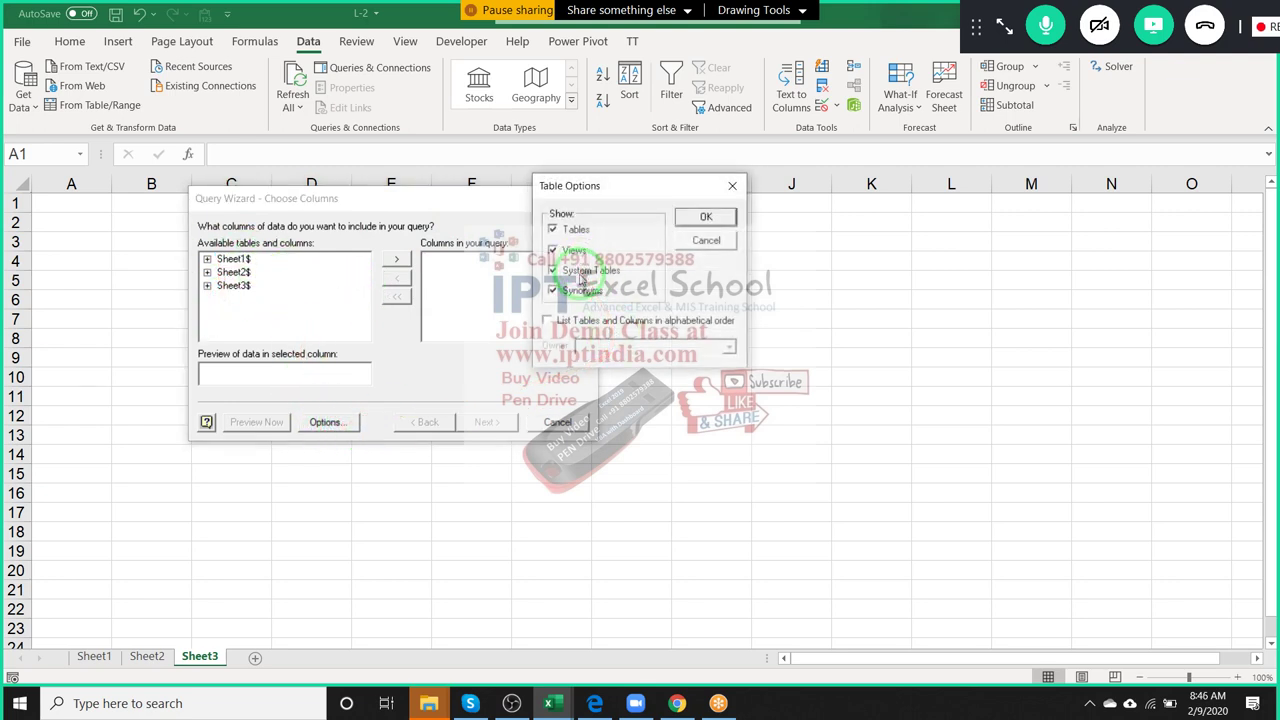
pyautogui.click(731, 222)
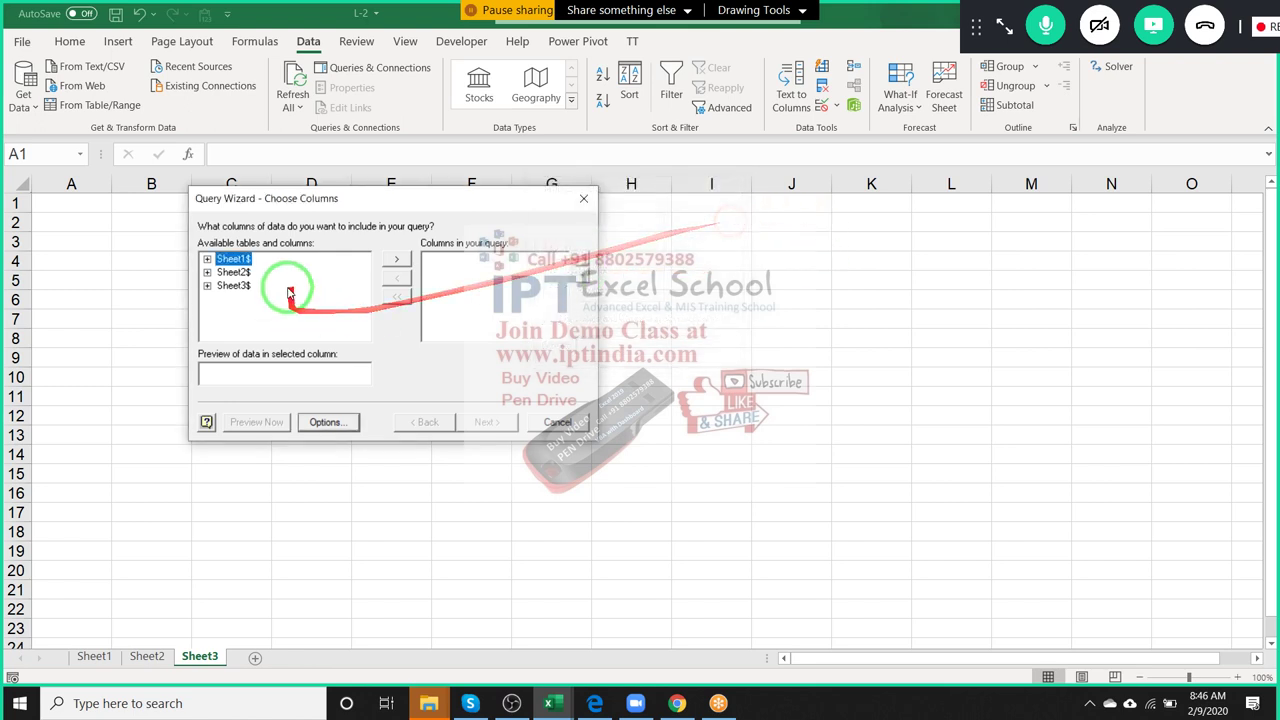
pyautogui.click(395, 262)
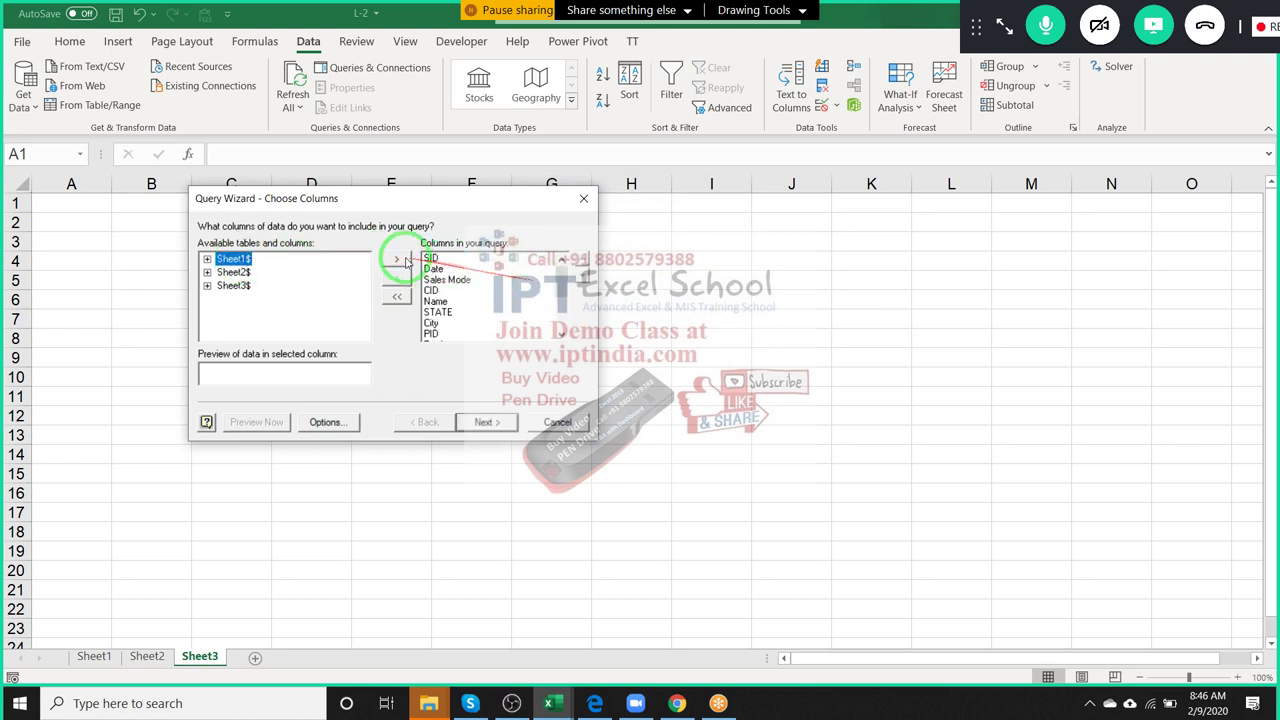
pyautogui.moveTo(562, 285)
pyautogui.mouseDown()
pyautogui.moveTo(563, 318)
pyautogui.moveTo(560, 265)
pyautogui.mouseUp()
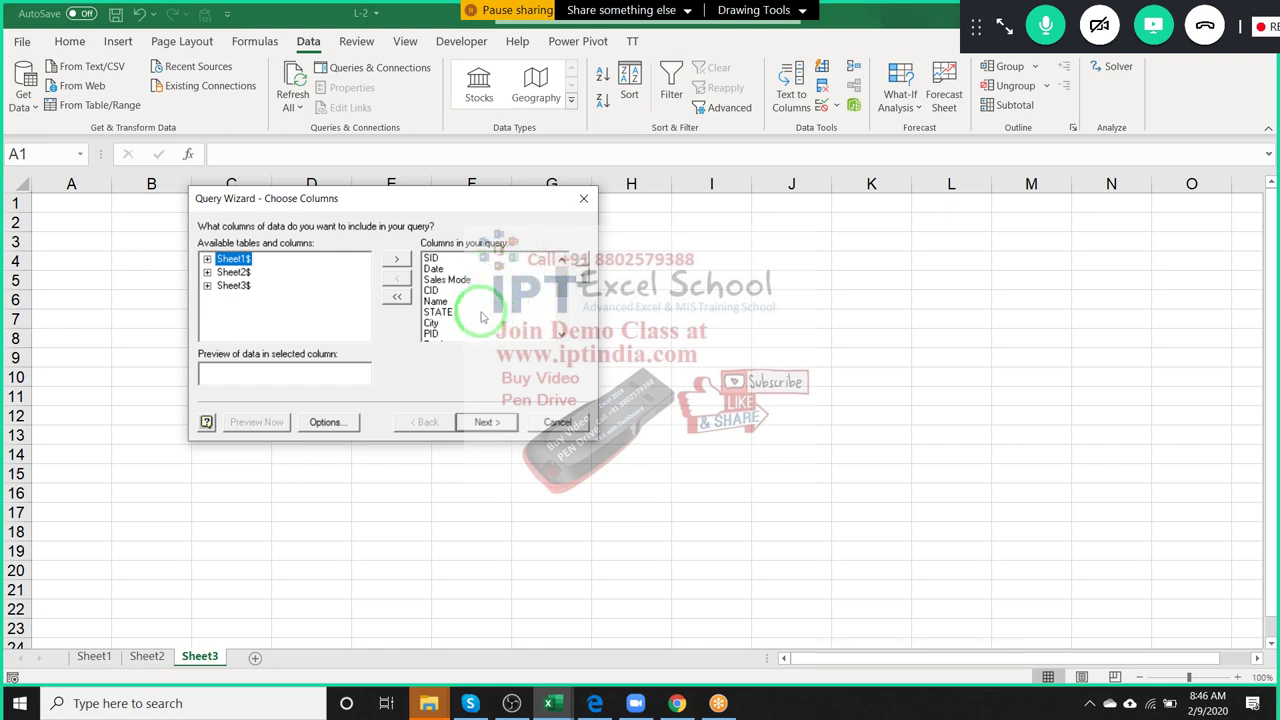
pyautogui.click(484, 422)
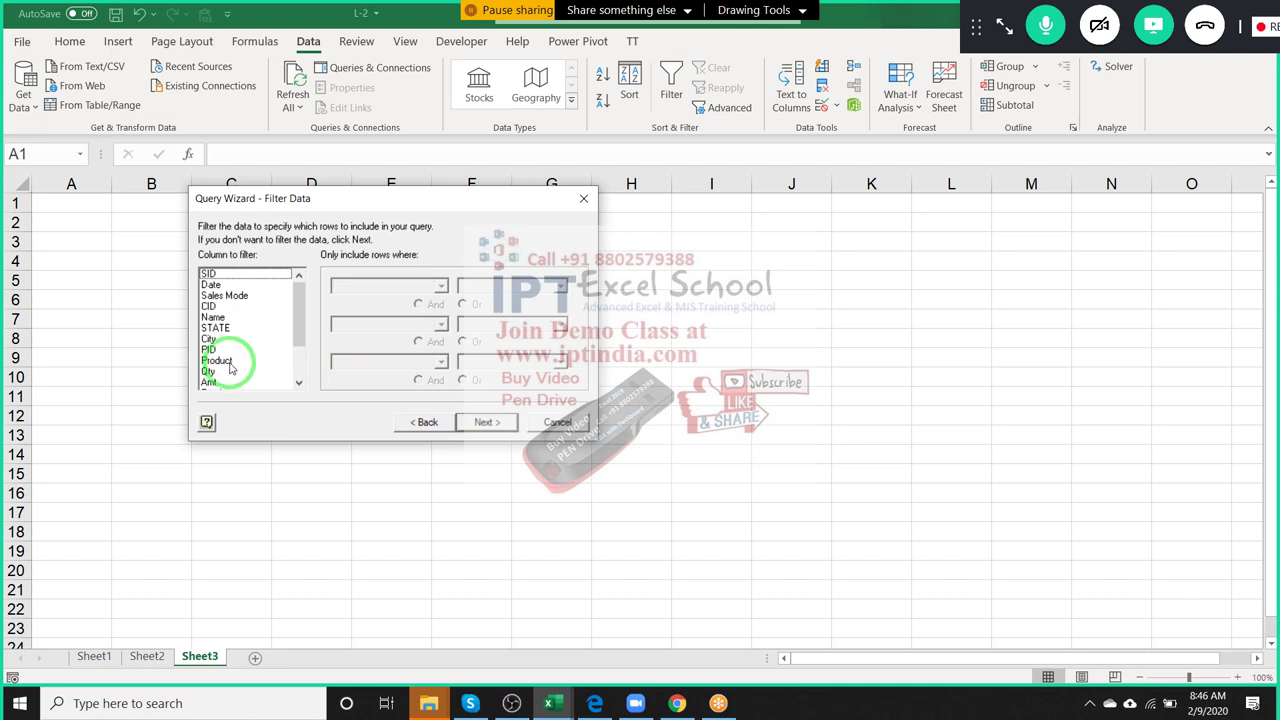
# Filter the query on Name equals Puja and continue.
pyautogui.click(214, 317)
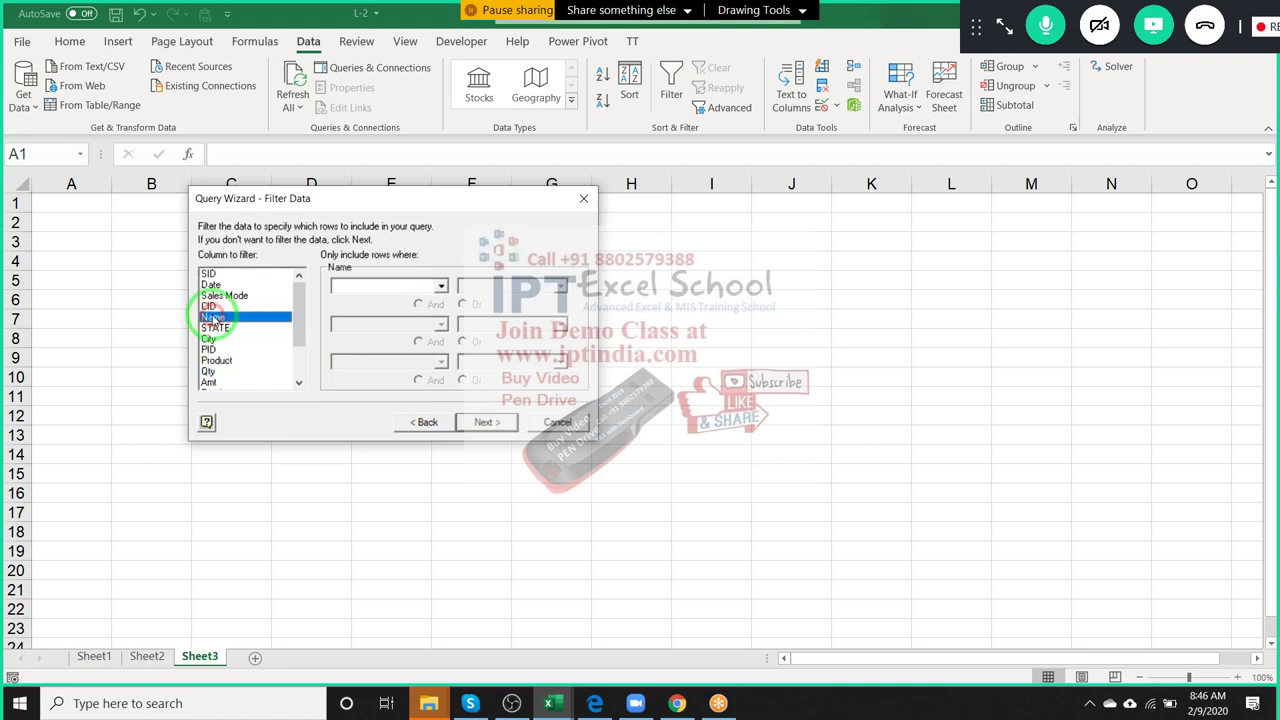
pyautogui.click(441, 287)
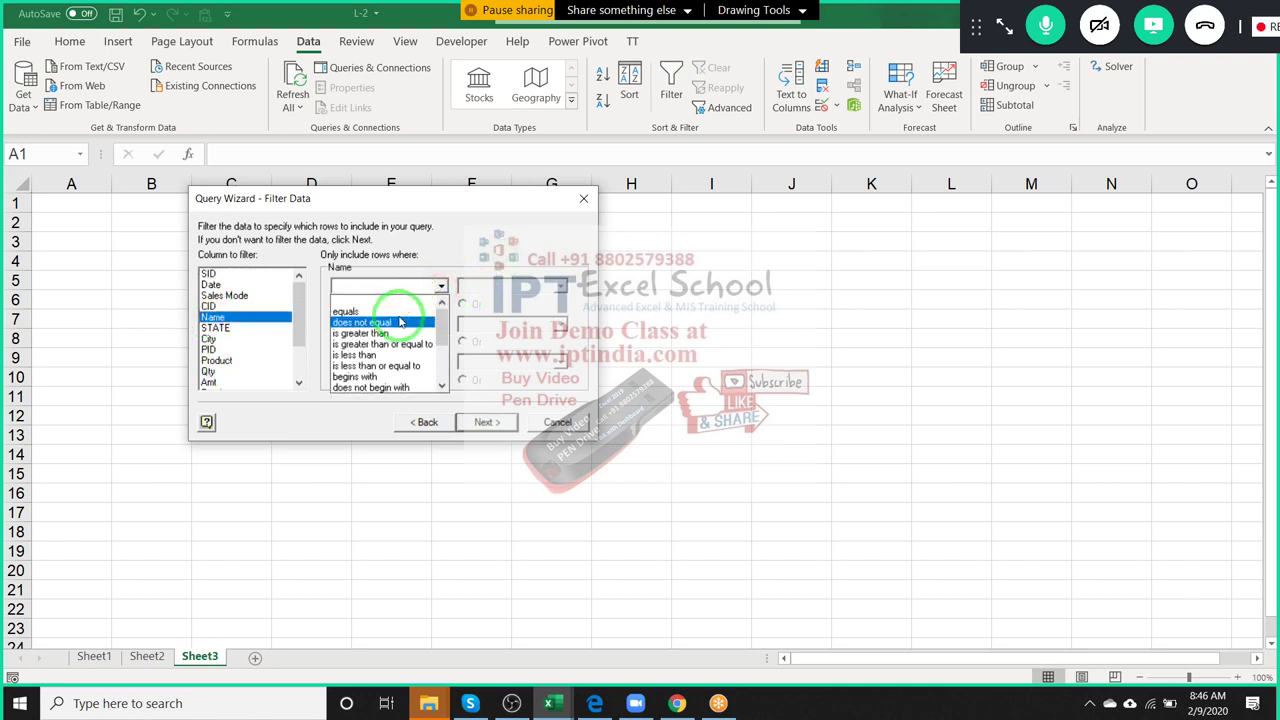
pyautogui.press('Up')
pyautogui.press('Return')
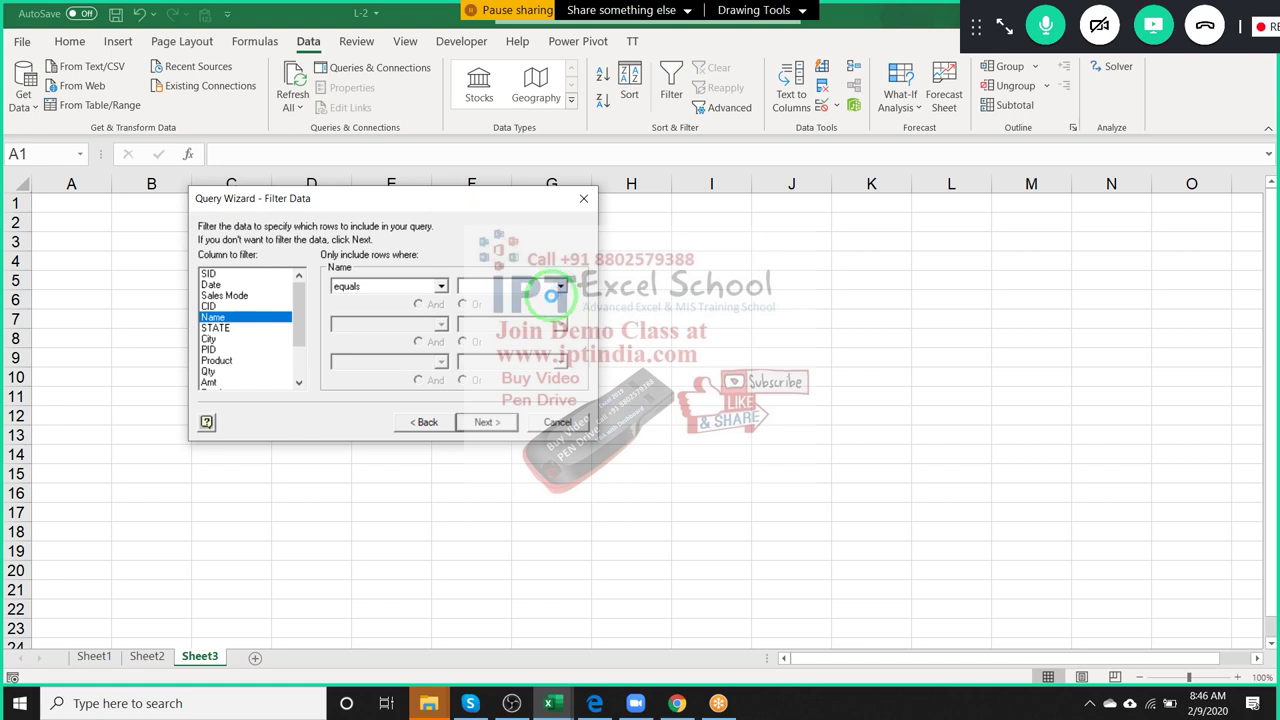
pyautogui.click(556, 288)
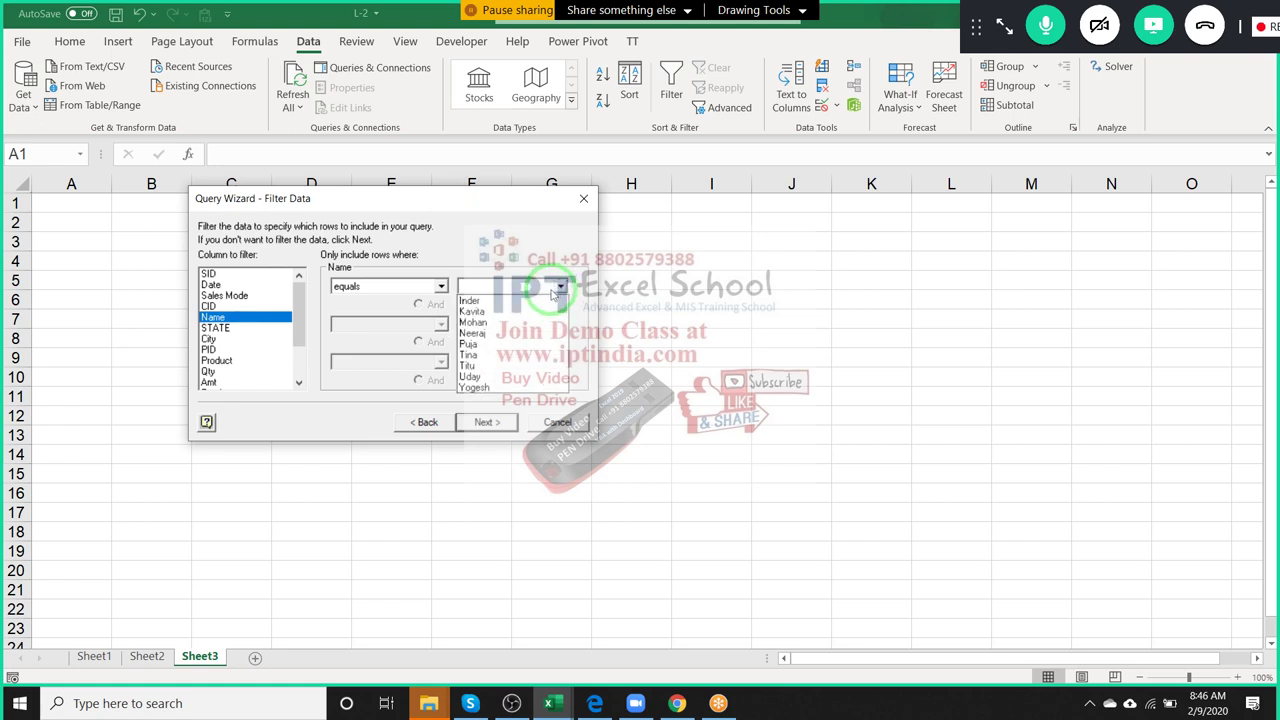
pyautogui.click(534, 344)
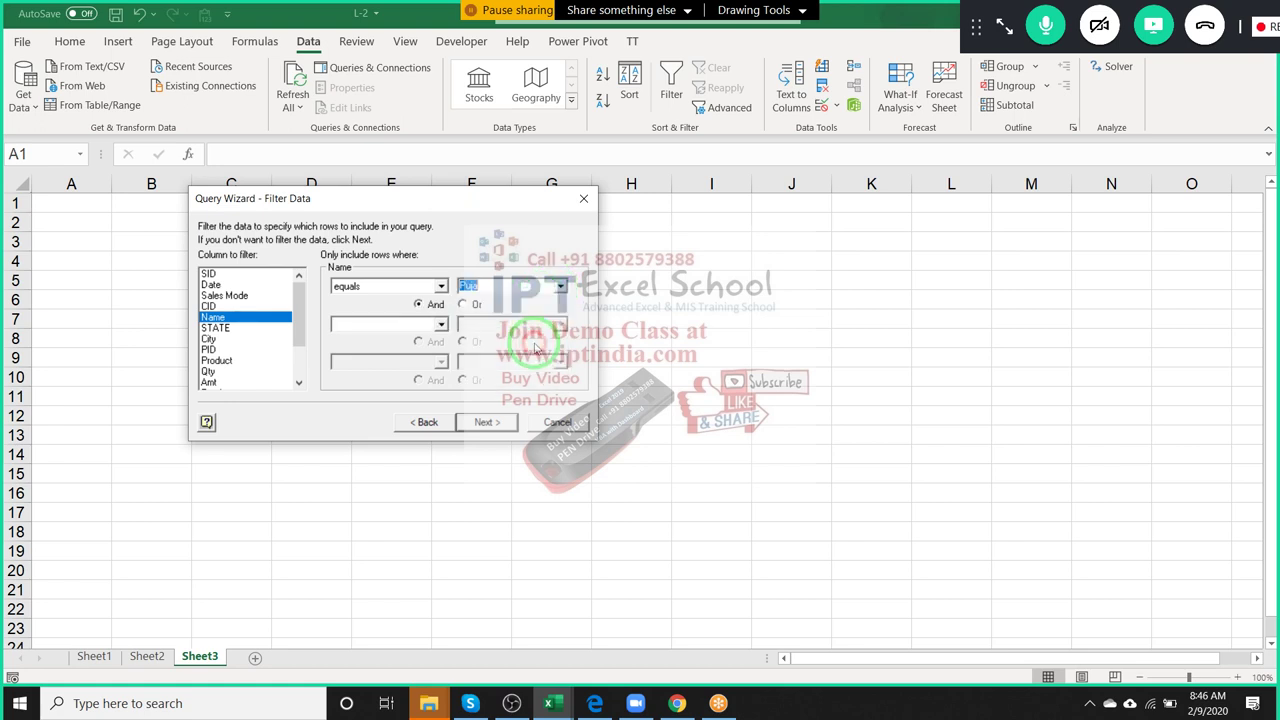
pyautogui.click(494, 423)
# Sort the query by Qty ascending and advance to Finish, returning data to Excel.
pyautogui.click(494, 423)
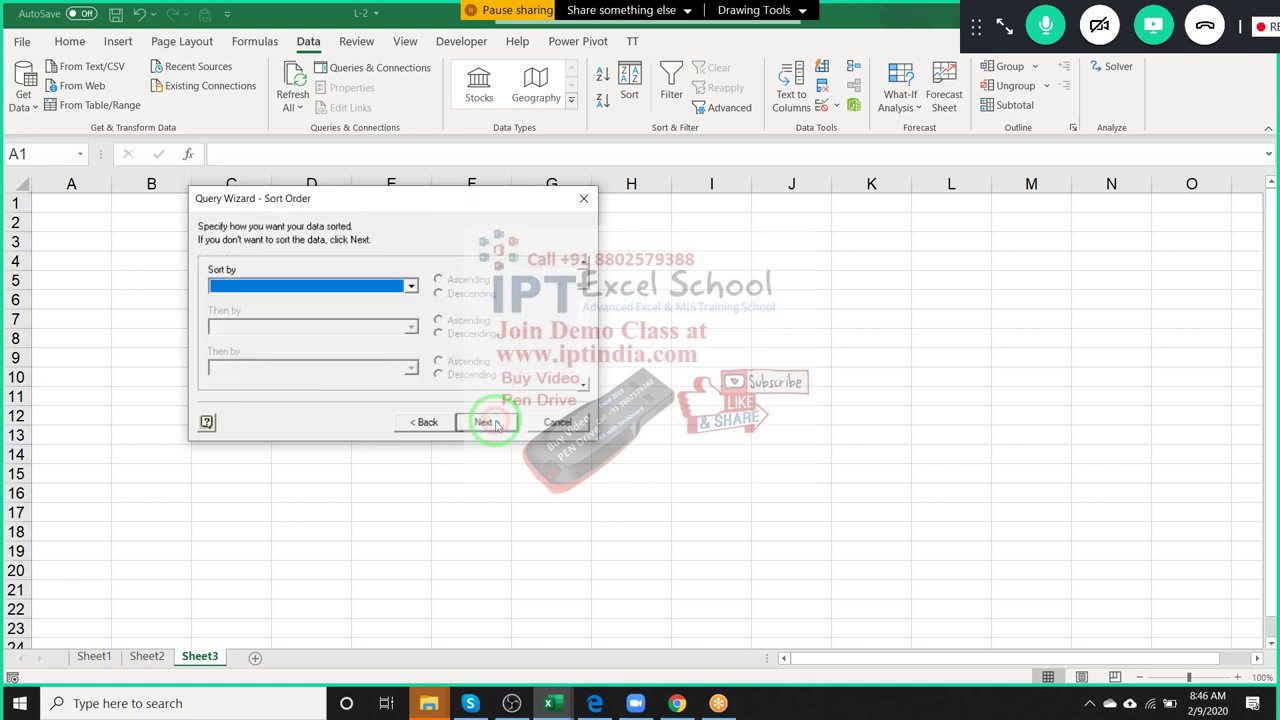
pyautogui.click(411, 287)
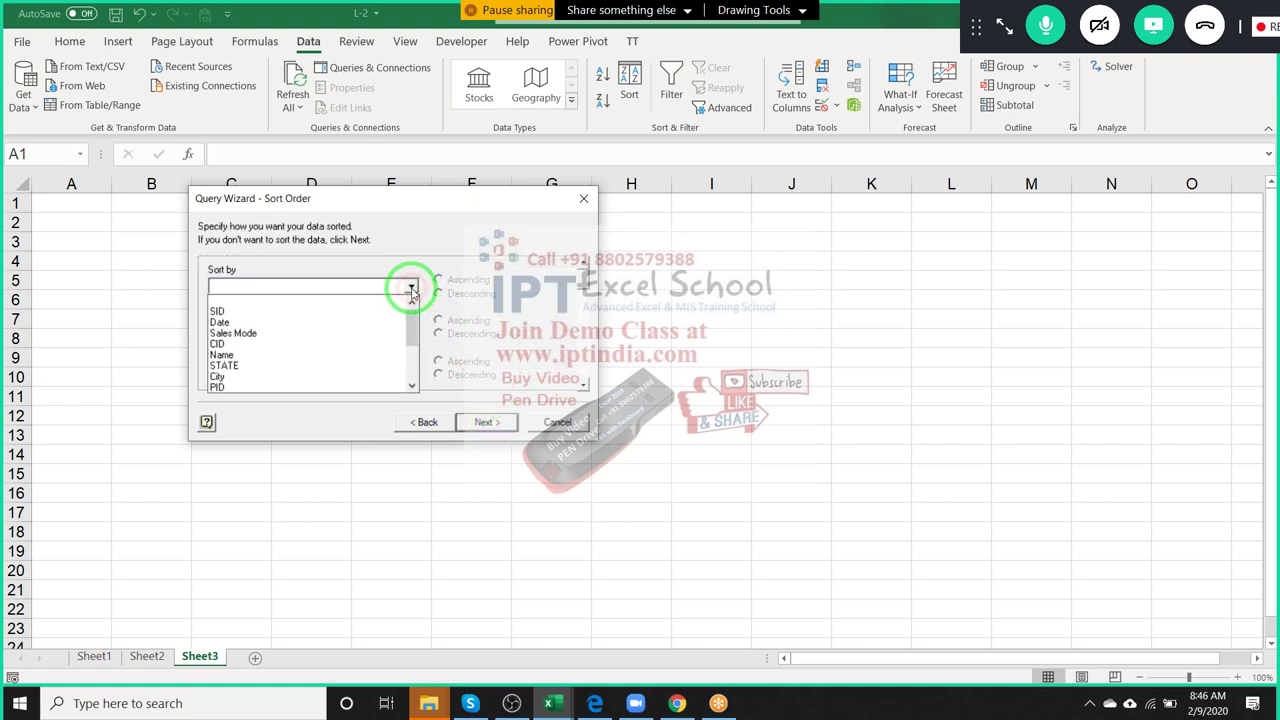
pyautogui.click(413, 338)
pyautogui.moveTo(413, 338); pyautogui.dragTo(374, 376)
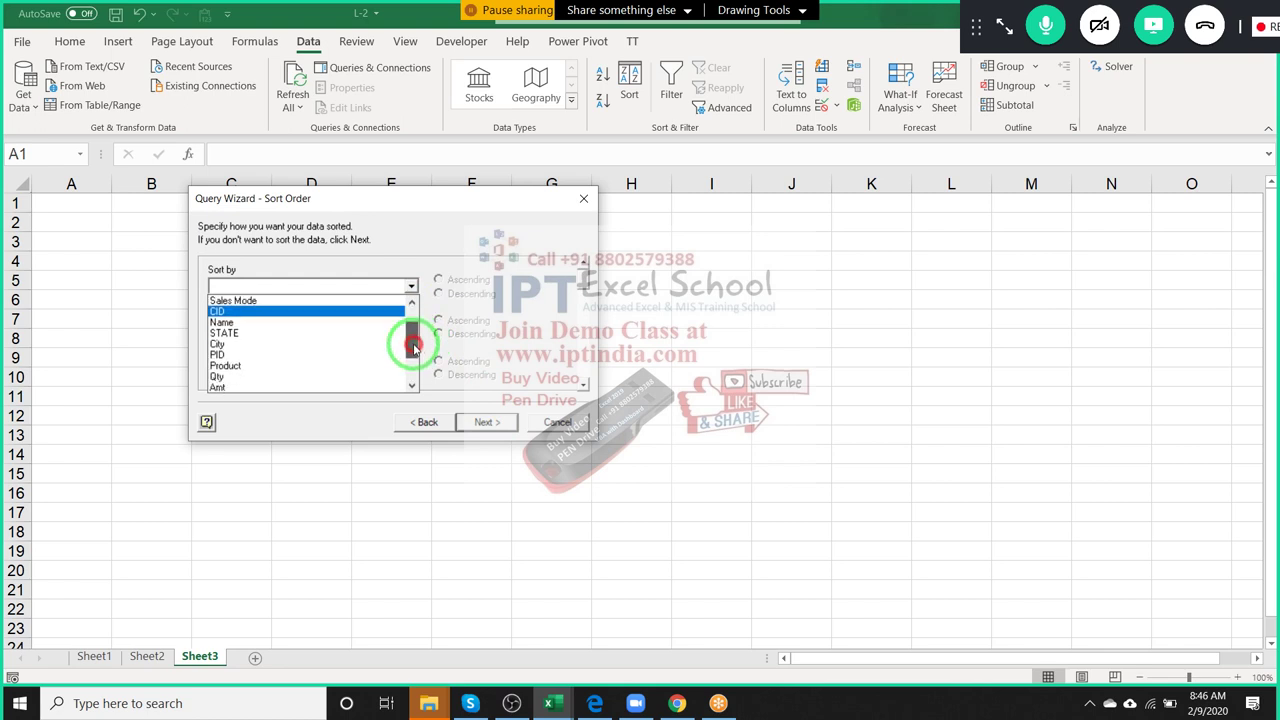
pyautogui.click(374, 377)
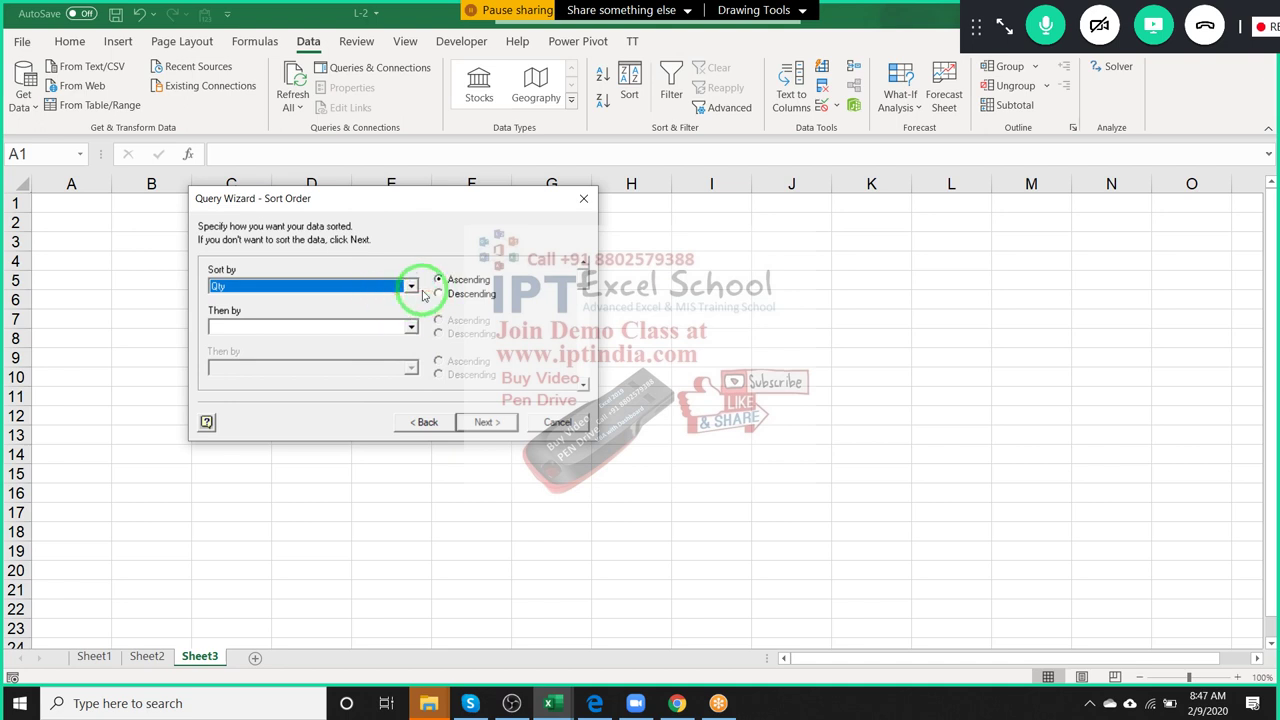
pyautogui.click(488, 425)
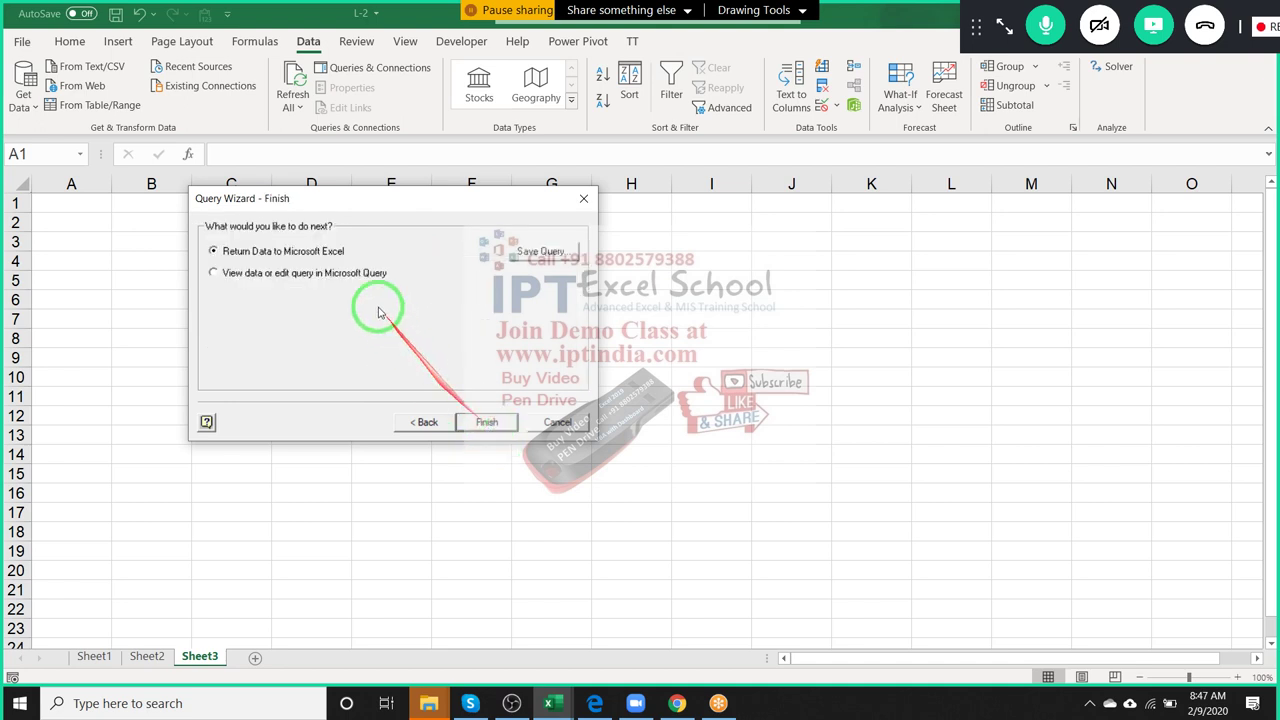
pyautogui.click(490, 424)
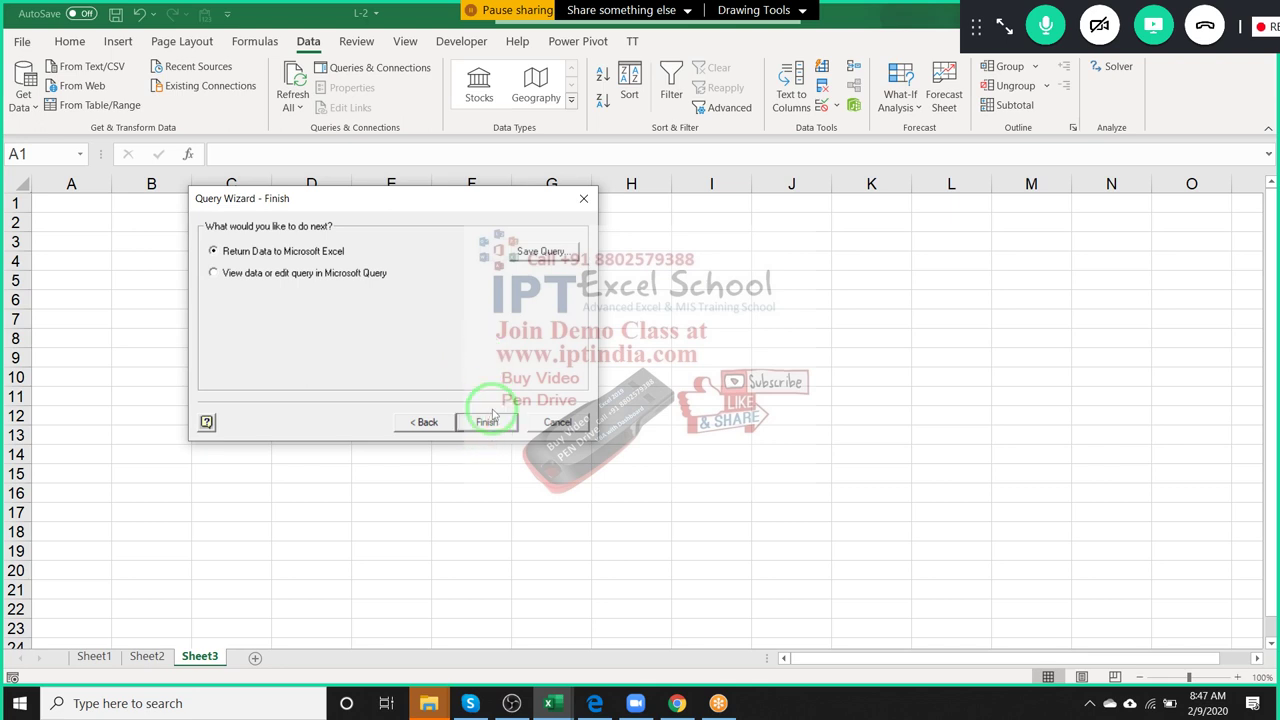
# Import the query results as a table at Sheet3!$A$1 and check the returned rows.
pyautogui.click(490, 418)
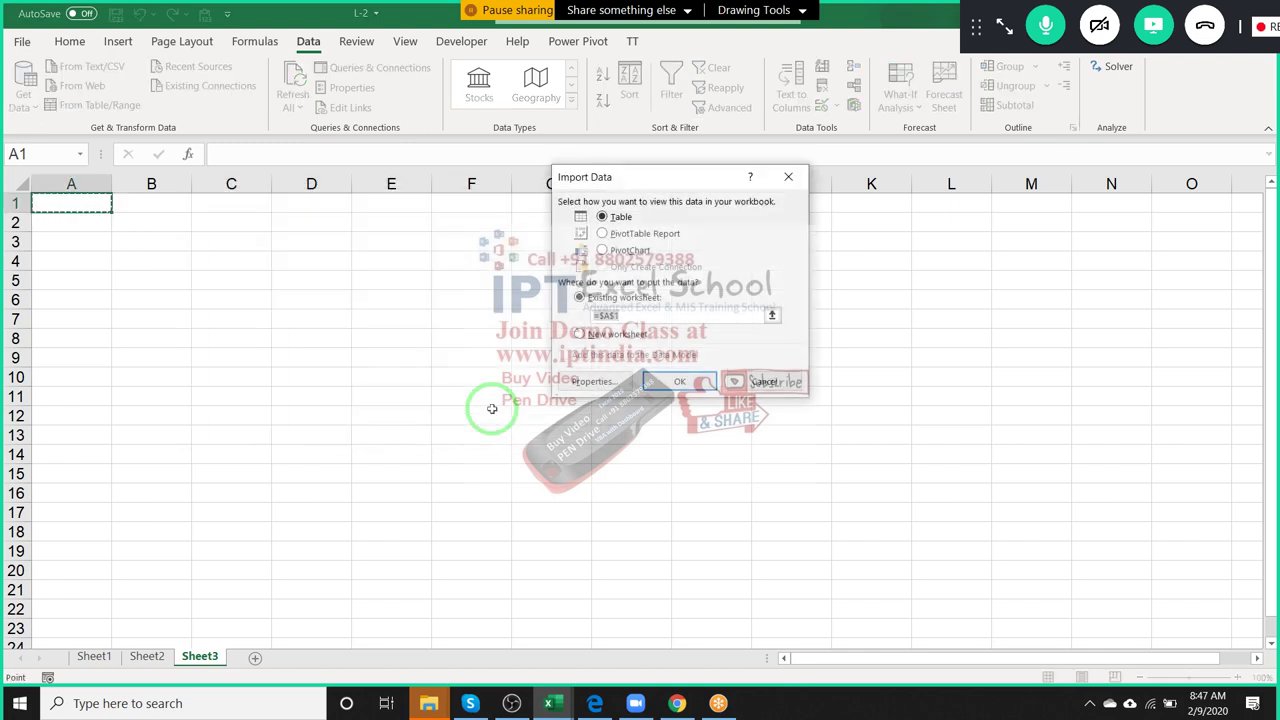
pyautogui.moveTo(680, 380)
pyautogui.mouseDown()
pyautogui.moveTo(100, 198)
pyautogui.moveTo(665, 385)
pyautogui.mouseUp()
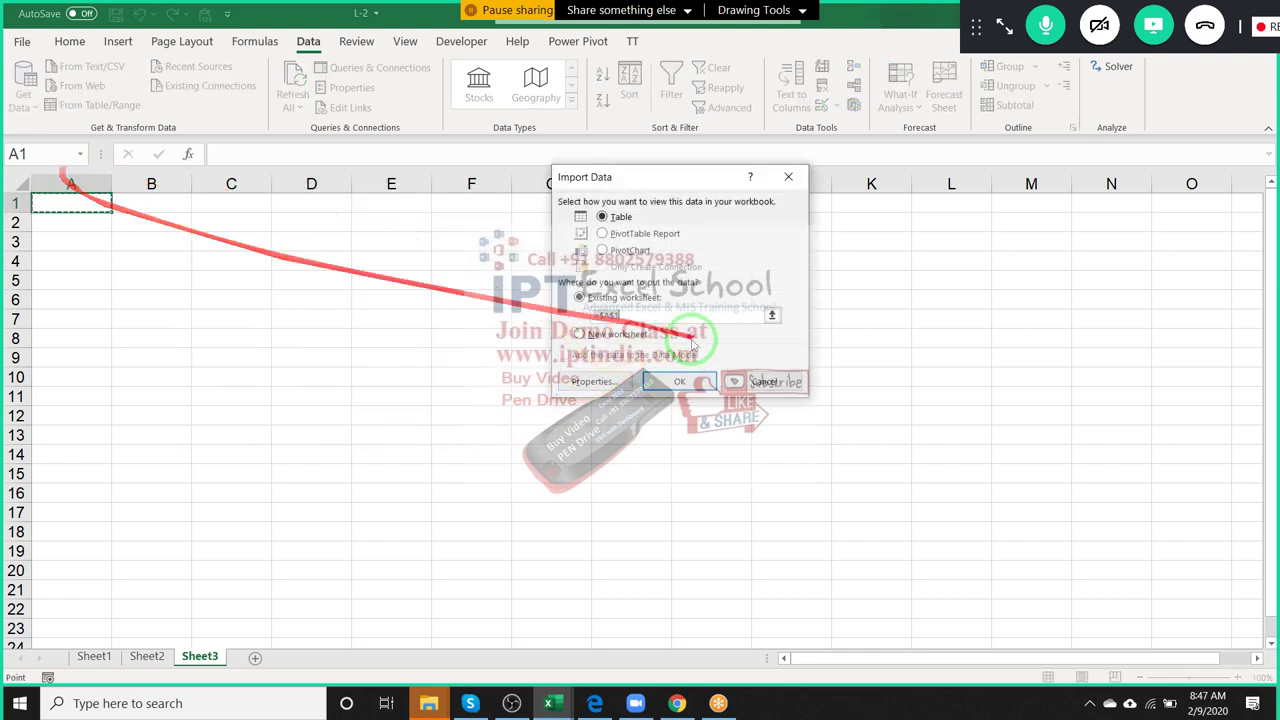
pyautogui.click(676, 383)
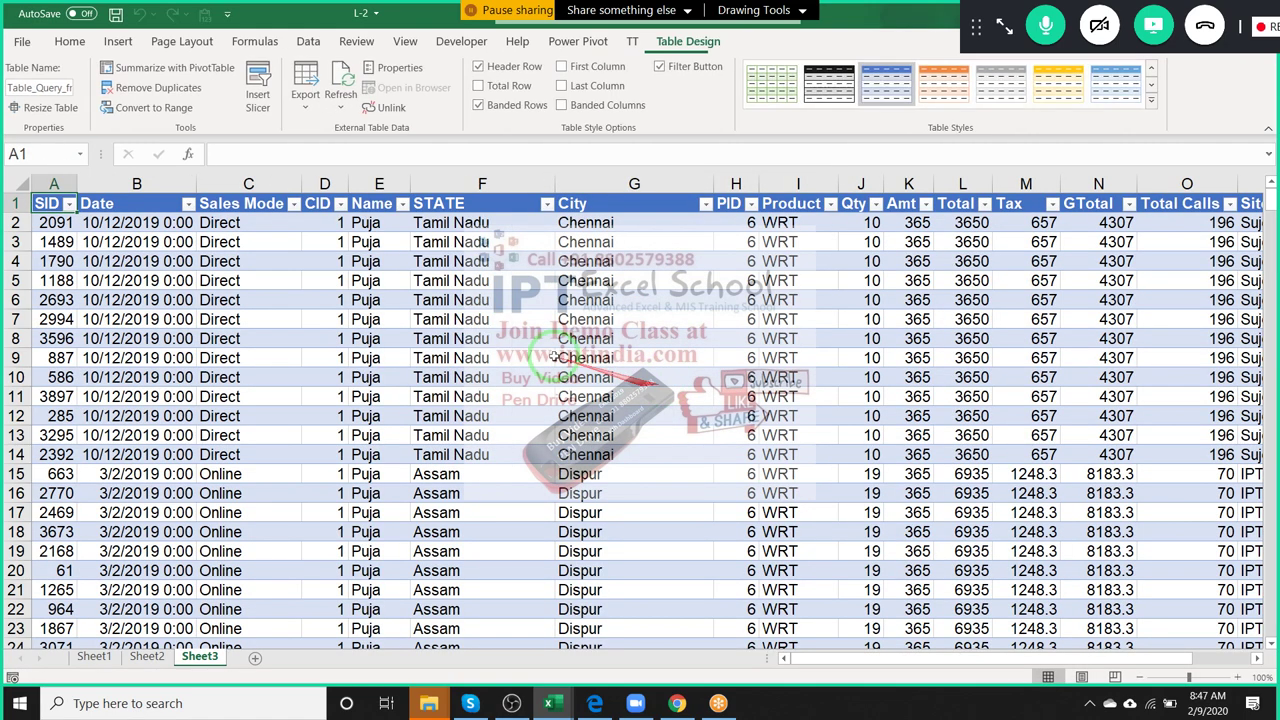
pyautogui.click(372, 242)
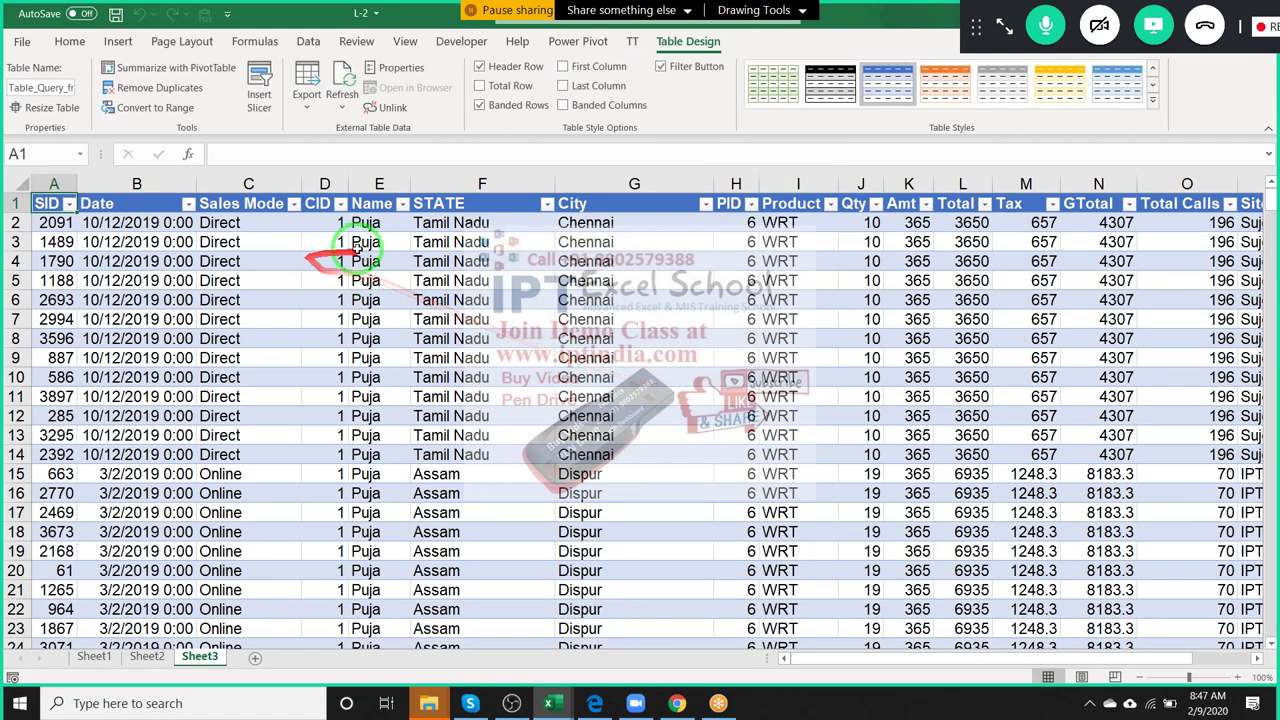
pyautogui.press('Right')
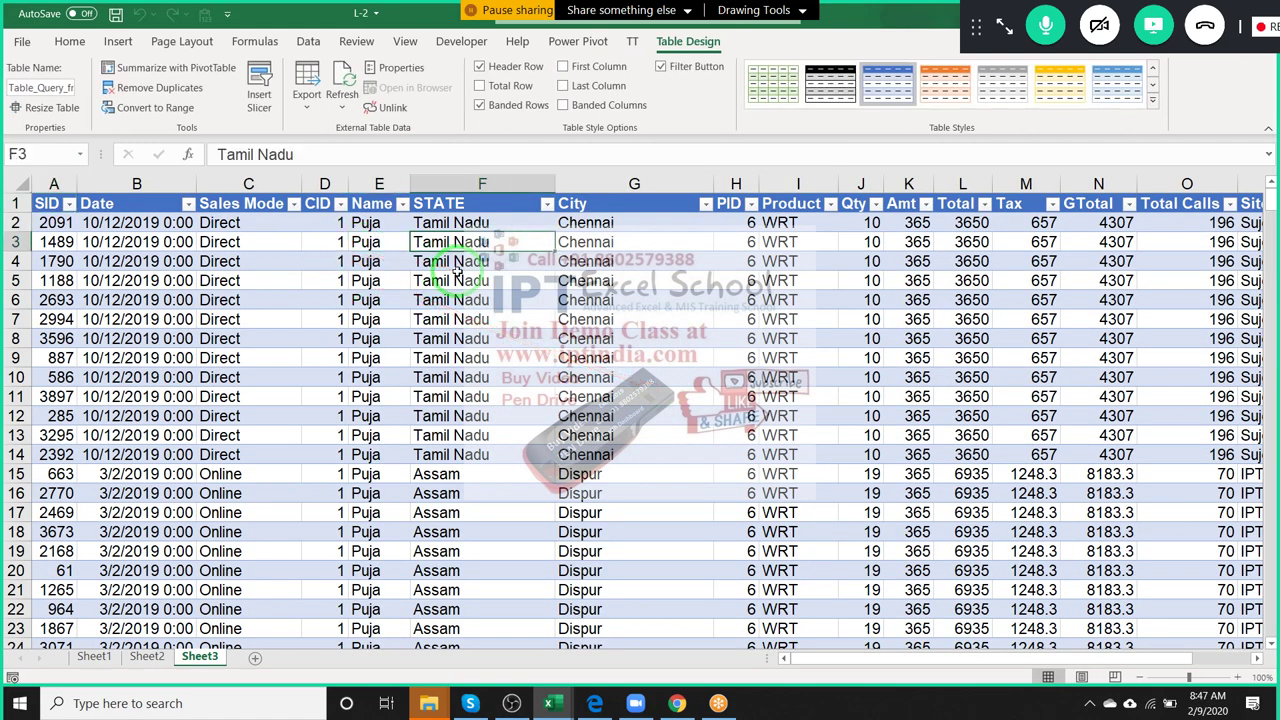
pyautogui.hotkey('ctrl', 'Right')
pyautogui.scroll(-3, 586, 287)
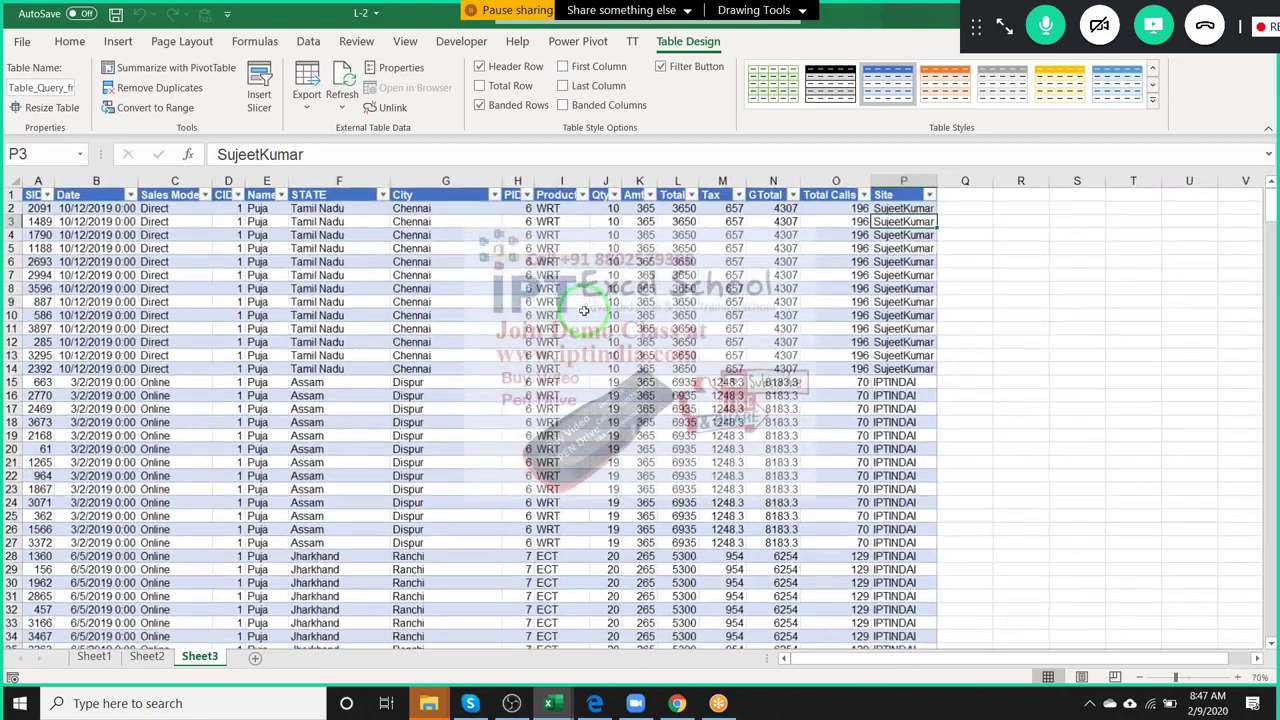
# Enter the label Name in Sheet3 cell R2.
pyautogui.click(1019, 207)
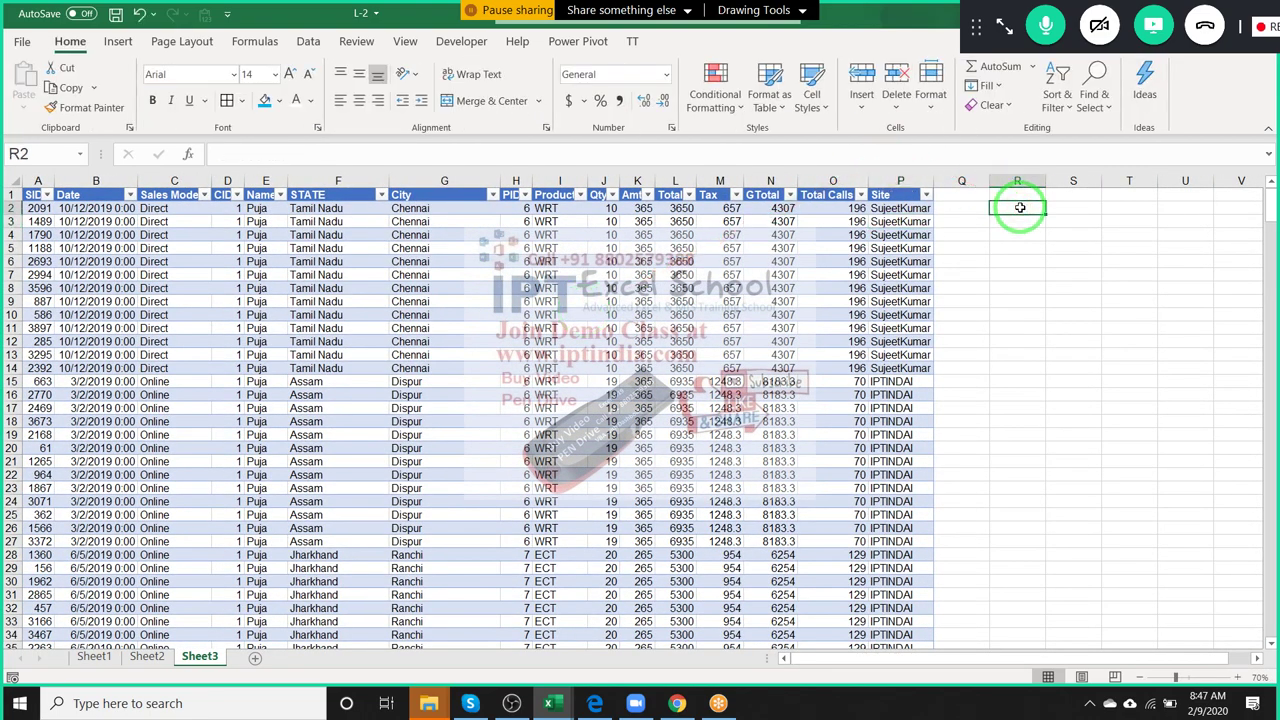
pyautogui.write('Name')
pyautogui.press('Tab')
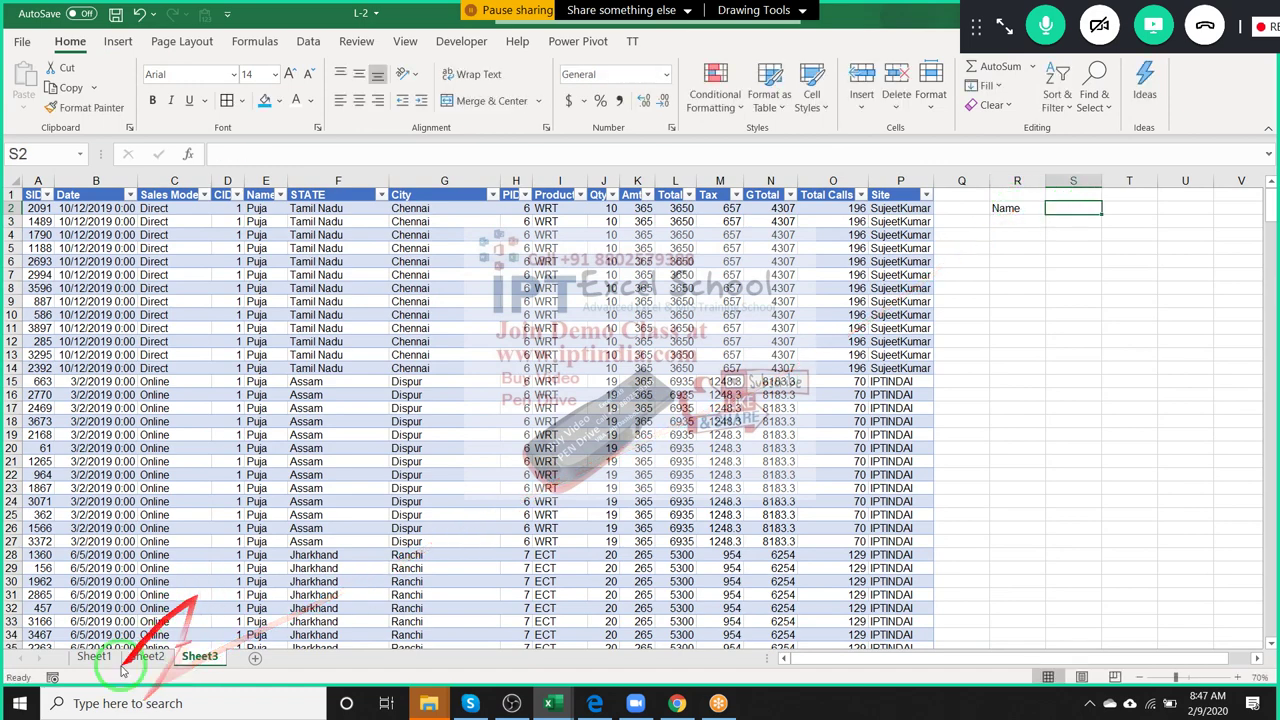
# Change Sheet2's S3 entry from Kavita1 to Ravi and return to Sheet3.
pyautogui.click(150, 657)
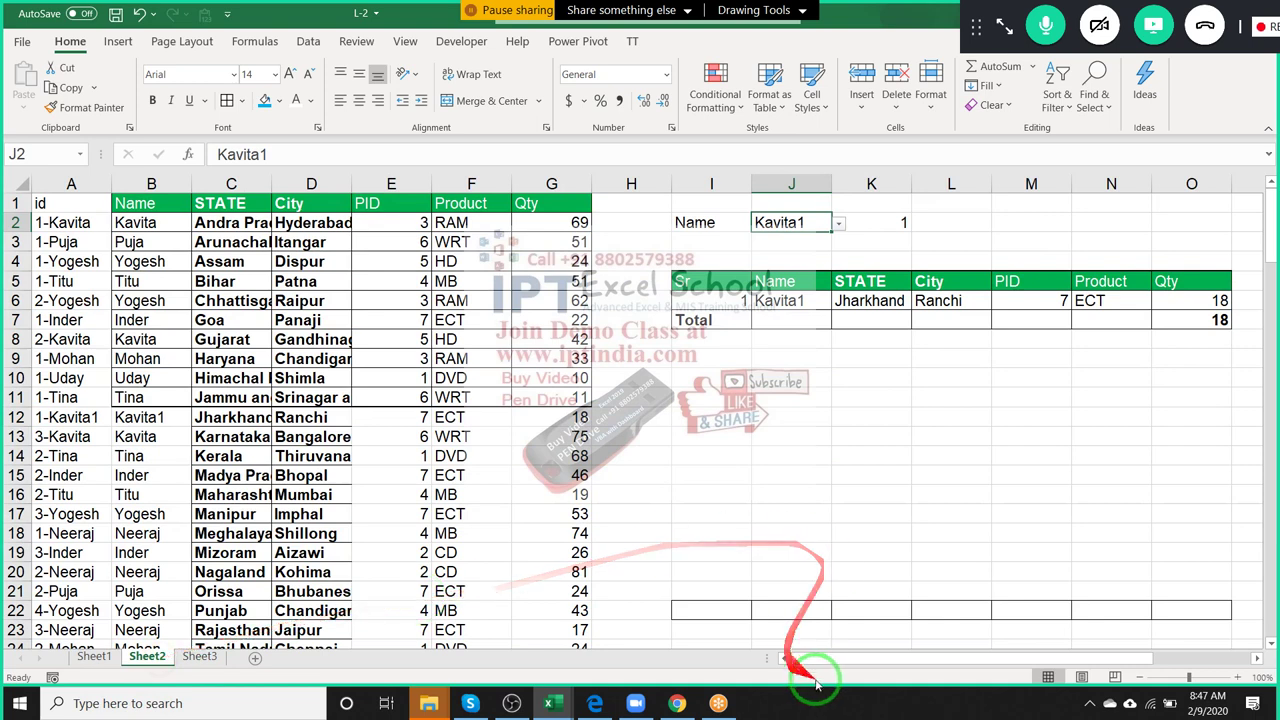
pyautogui.moveTo(814, 660); pyautogui.dragTo(1037, 650)
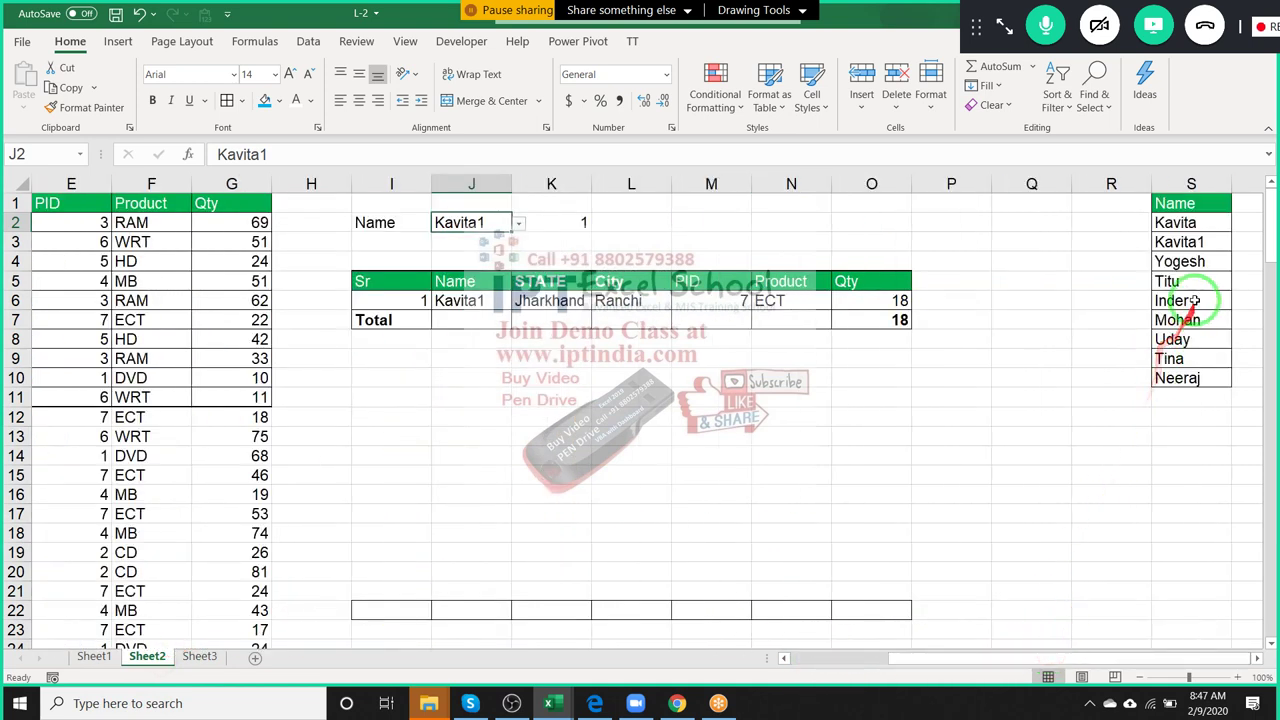
pyautogui.click(1193, 242)
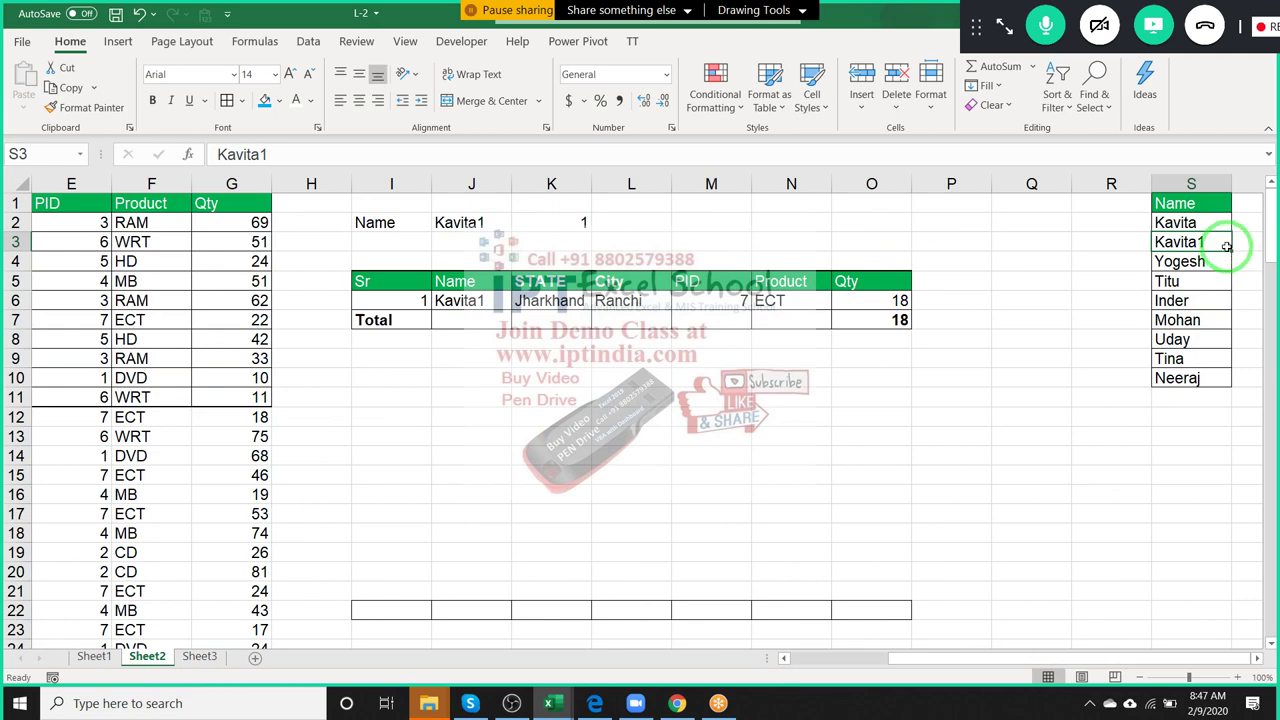
pyautogui.write('Ravi')
pyautogui.press('Return')
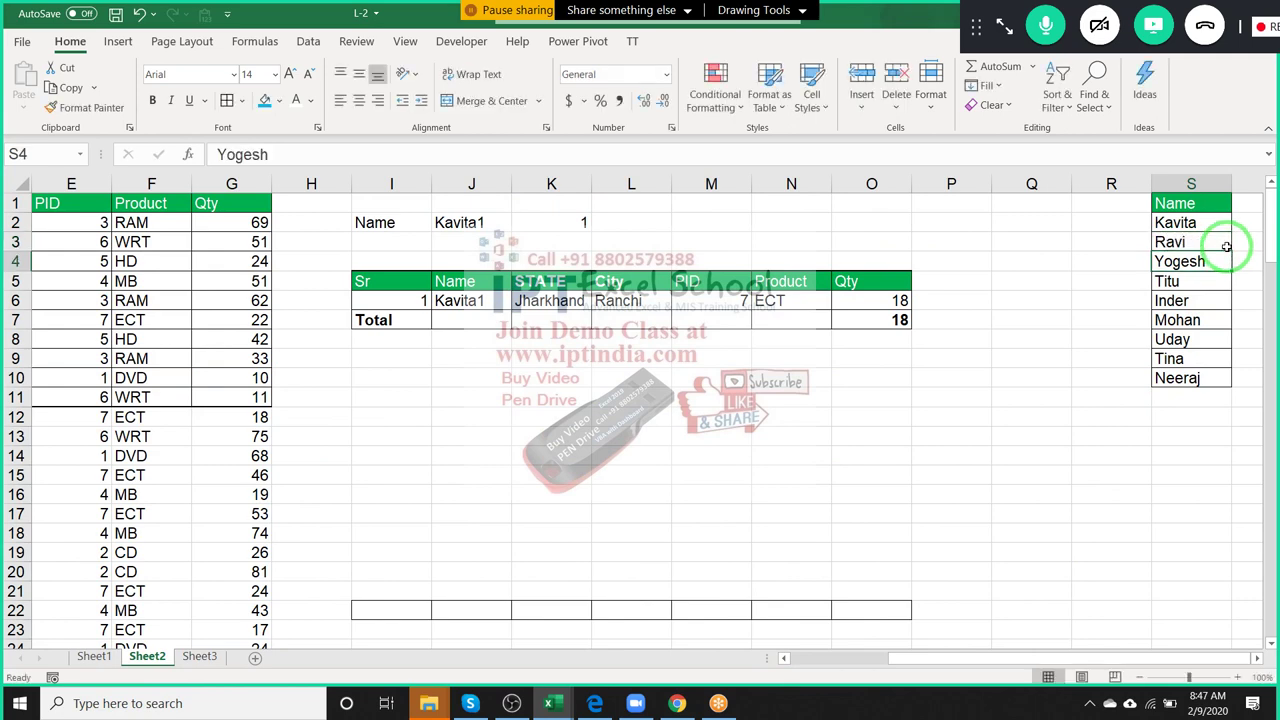
pyautogui.click(1201, 207)
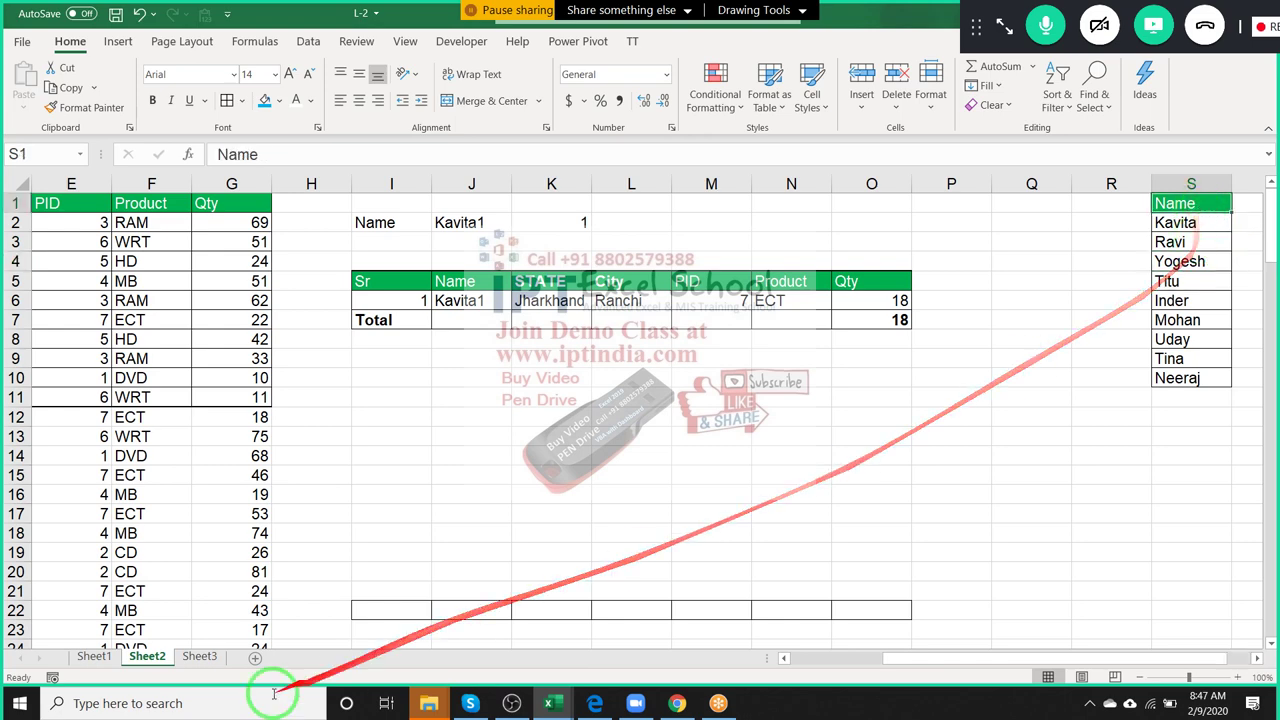
pyautogui.click(198, 660)
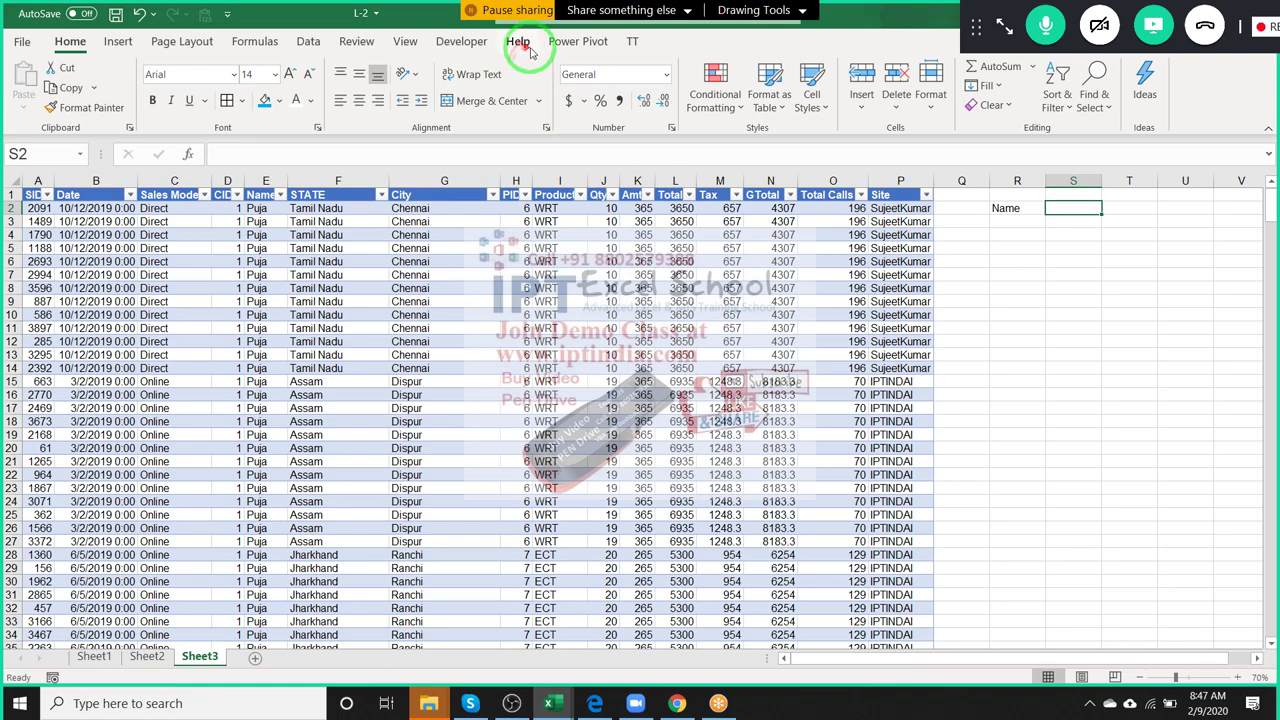
# Give S2 a List data validation sourced from =Sheet2!$S$2:$S$10.
pyautogui.click(461, 41)
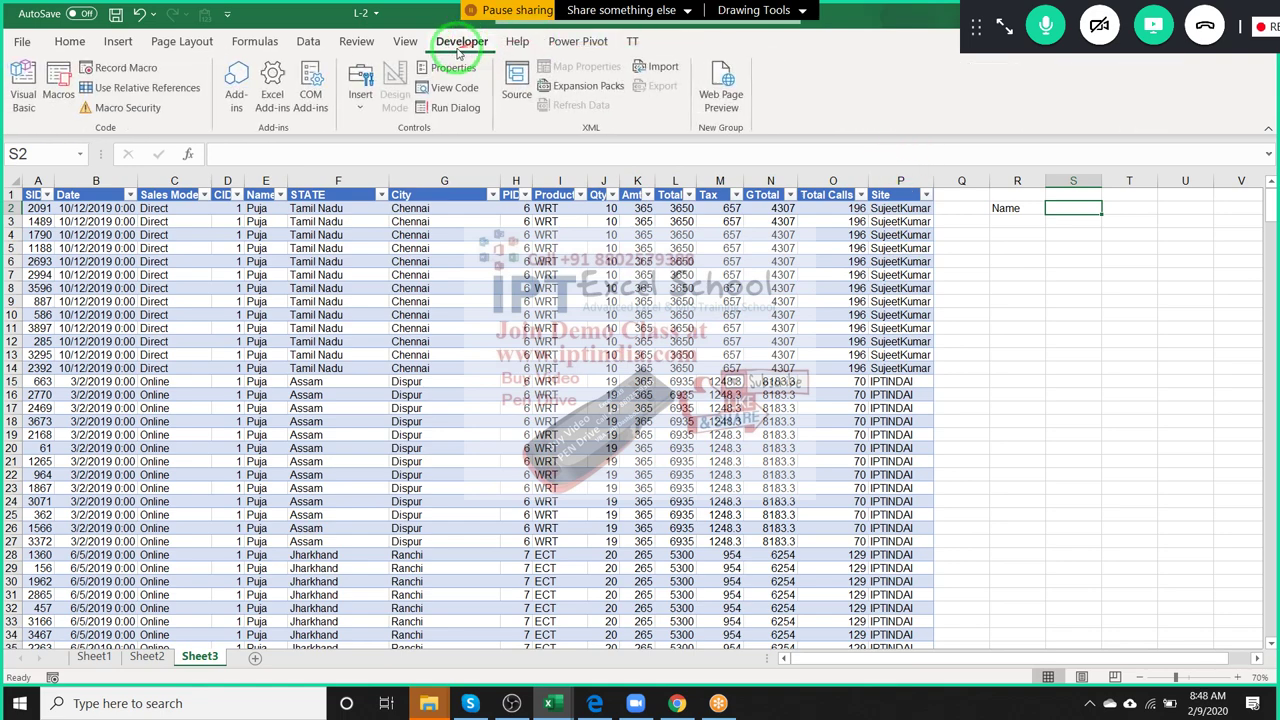
pyautogui.click(310, 41)
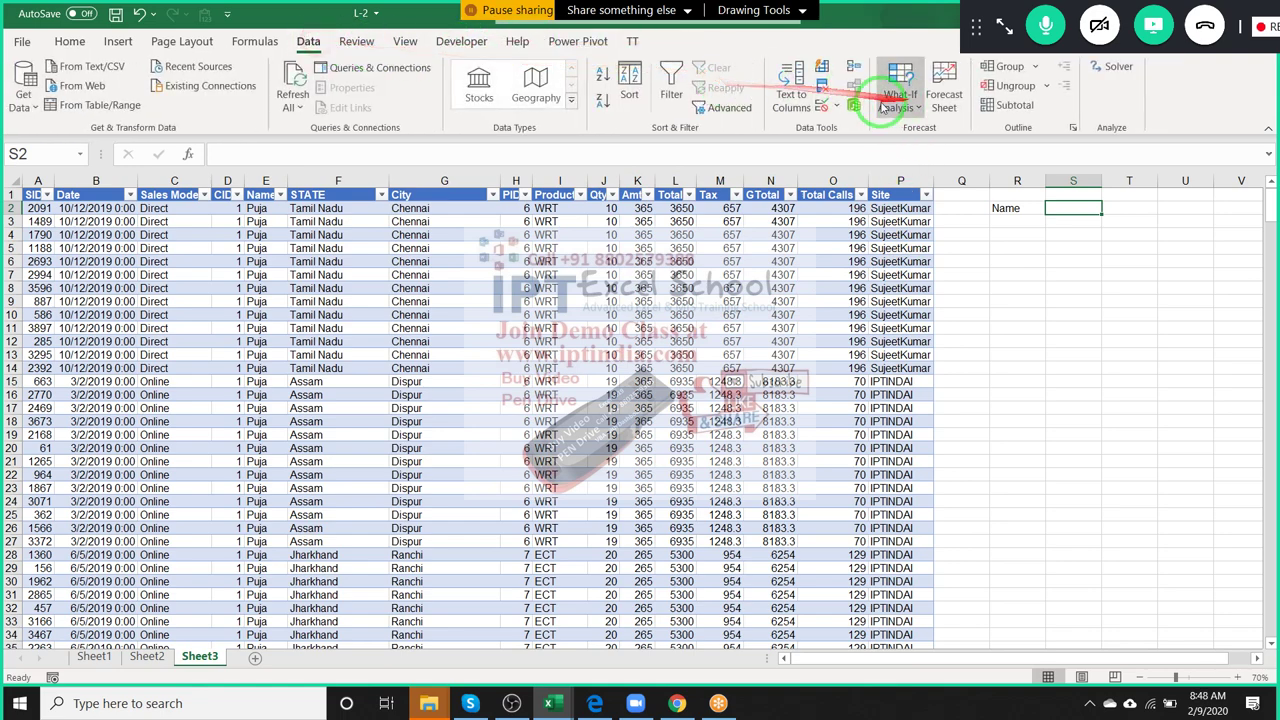
pyautogui.click(824, 108)
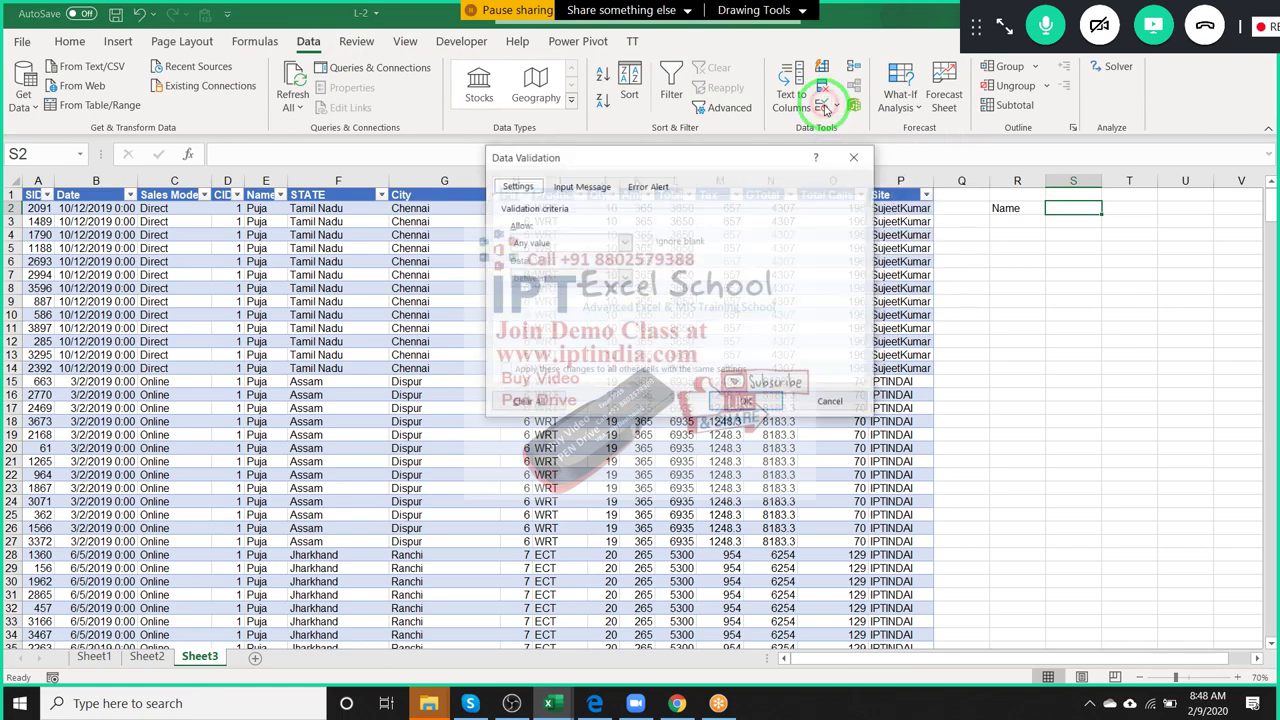
pyautogui.click(575, 243)
pyautogui.click(518, 292)
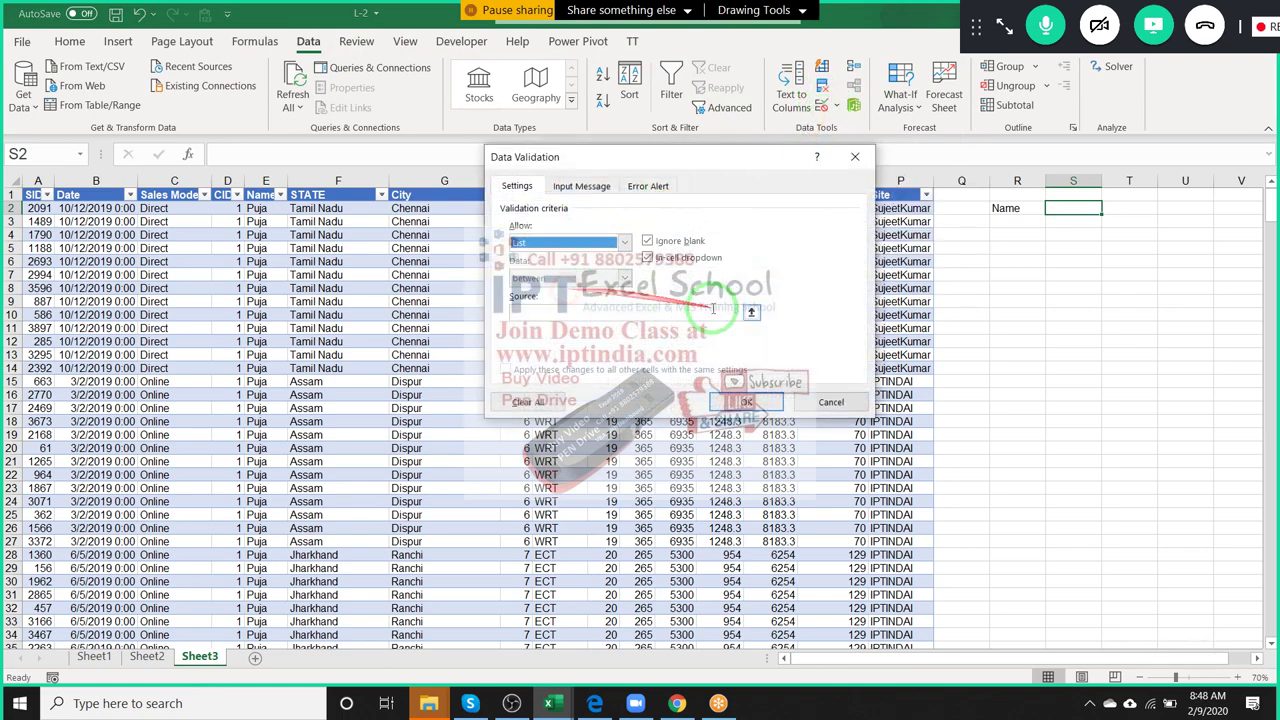
pyautogui.click(758, 314)
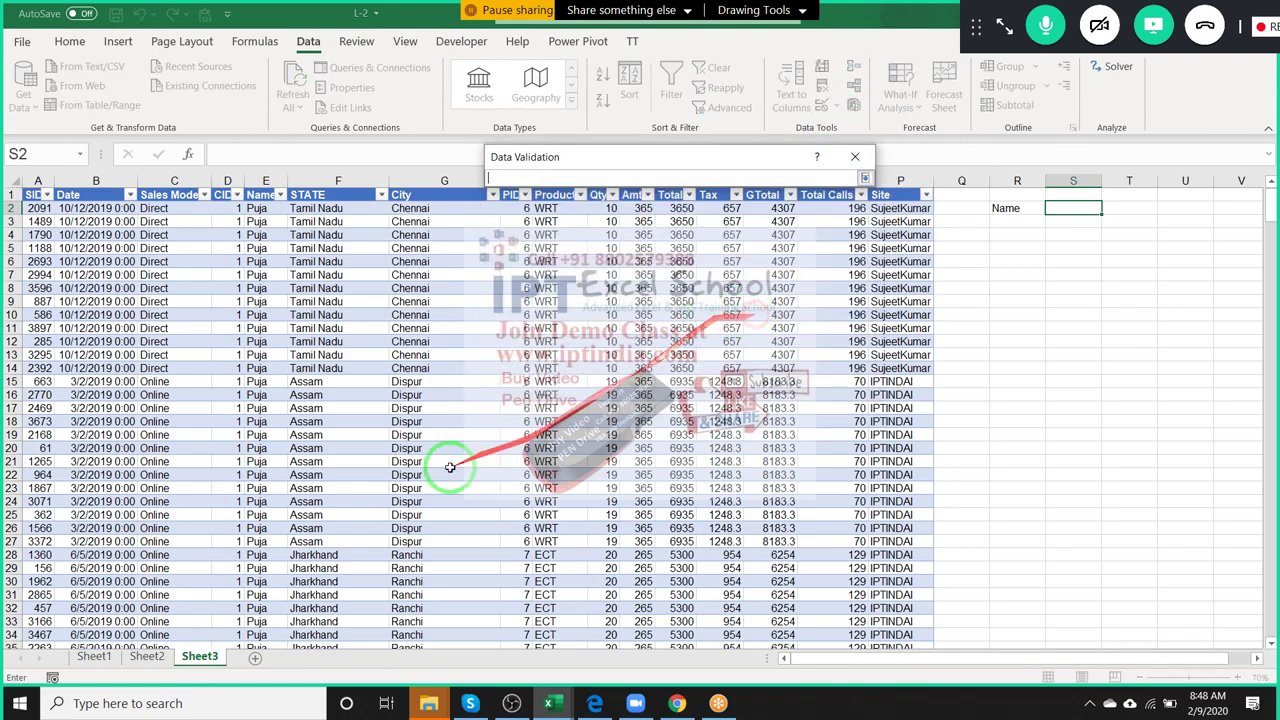
pyautogui.click(147, 656)
pyautogui.moveTo(1203, 223); pyautogui.dragTo(1190, 372)
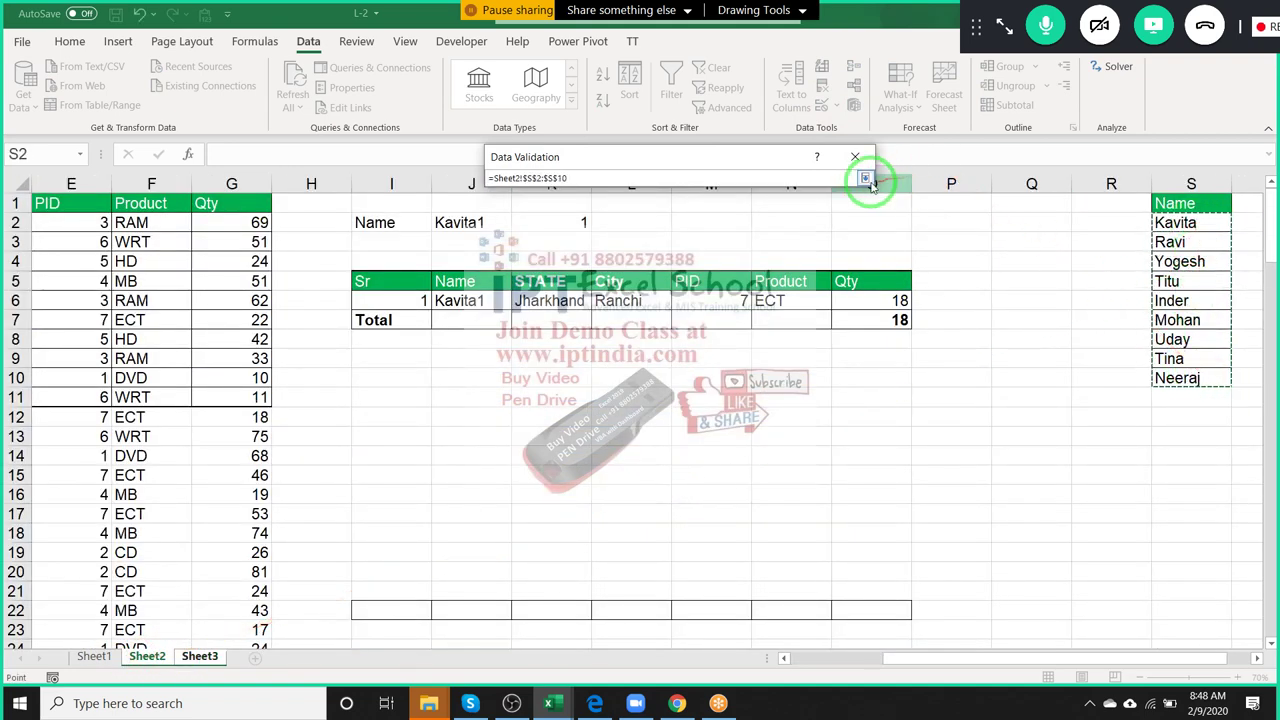
pyautogui.click(865, 178)
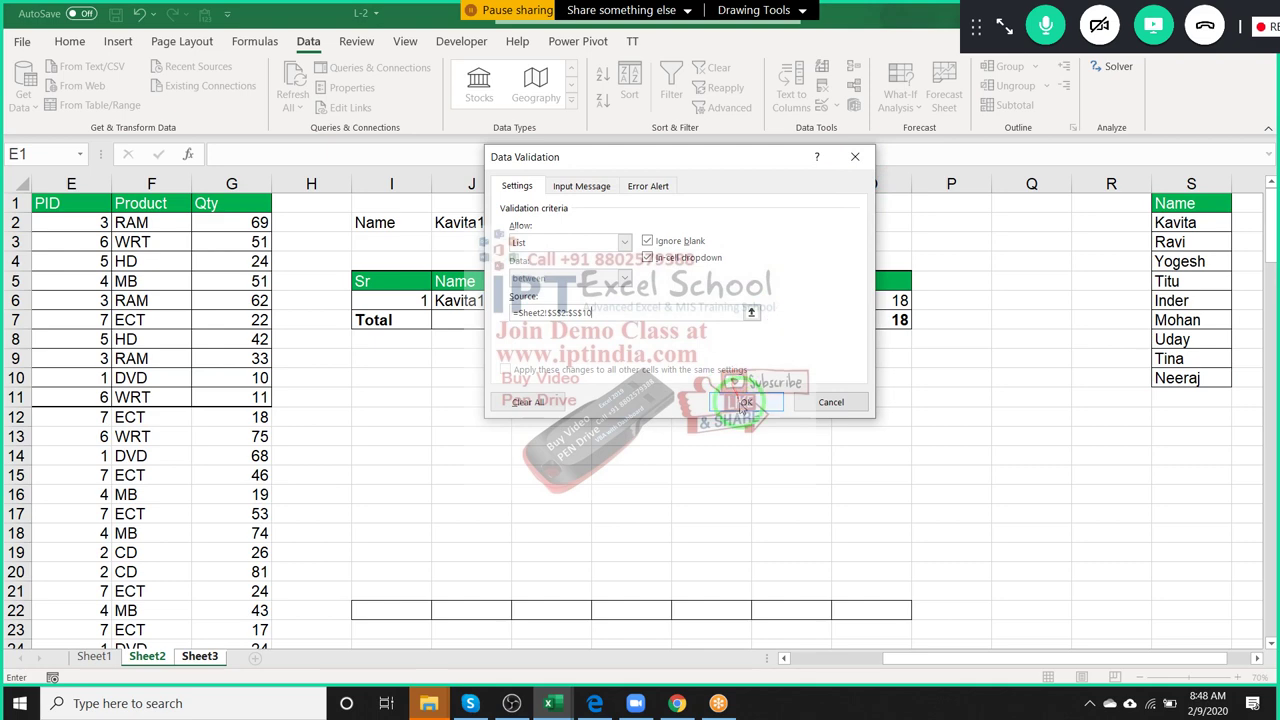
pyautogui.click(746, 401)
# Choose Kavita from the S2 name dropdown.
pyautogui.click(1108, 208)
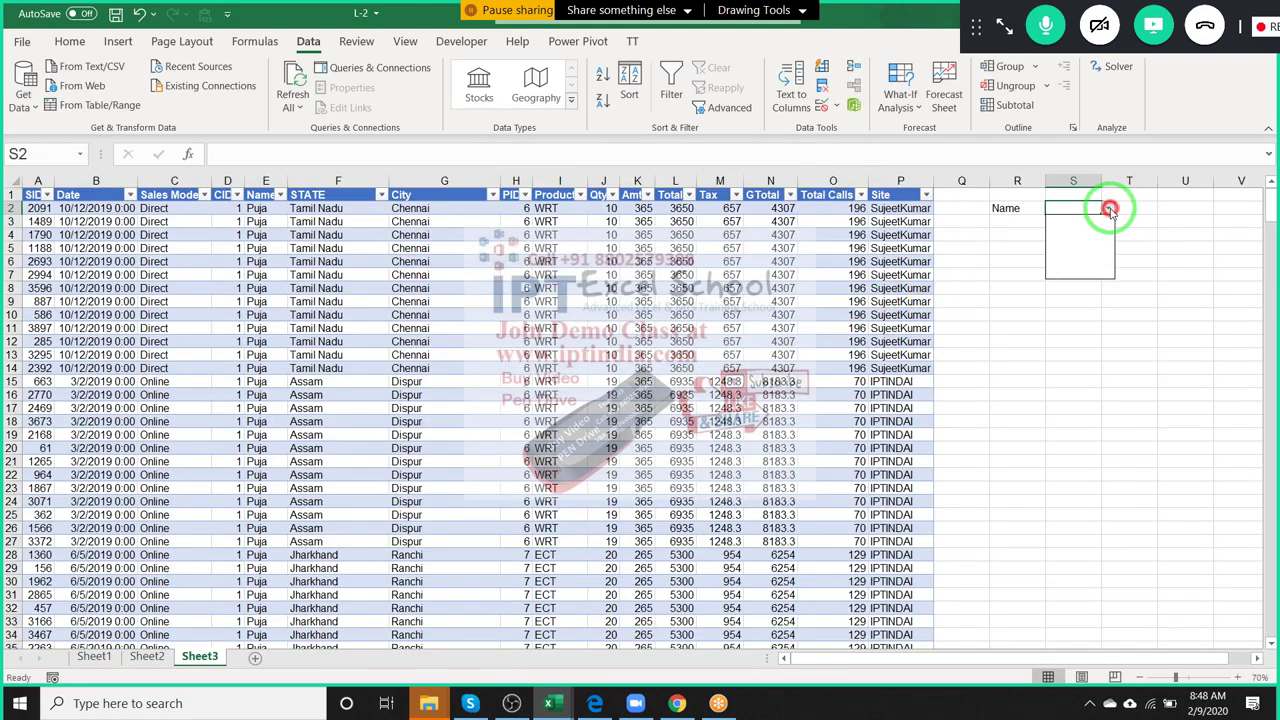
pyautogui.click(1090, 219)
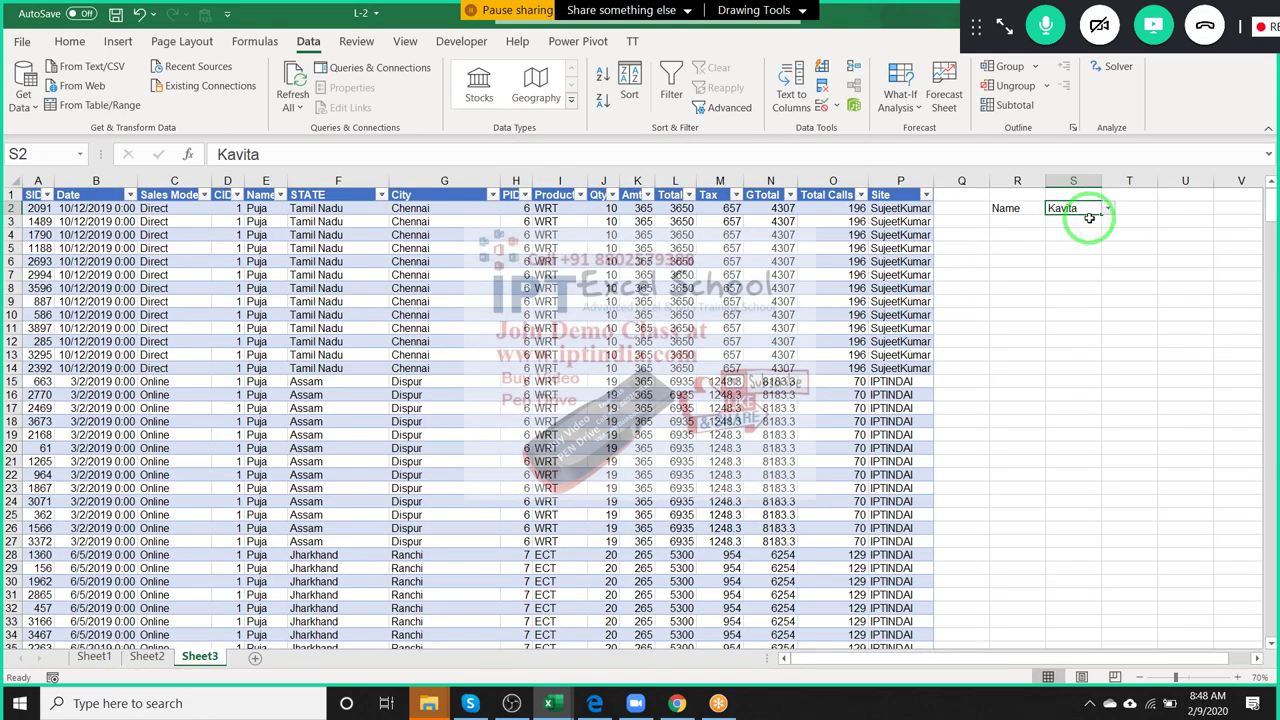
pyautogui.click(643, 220)
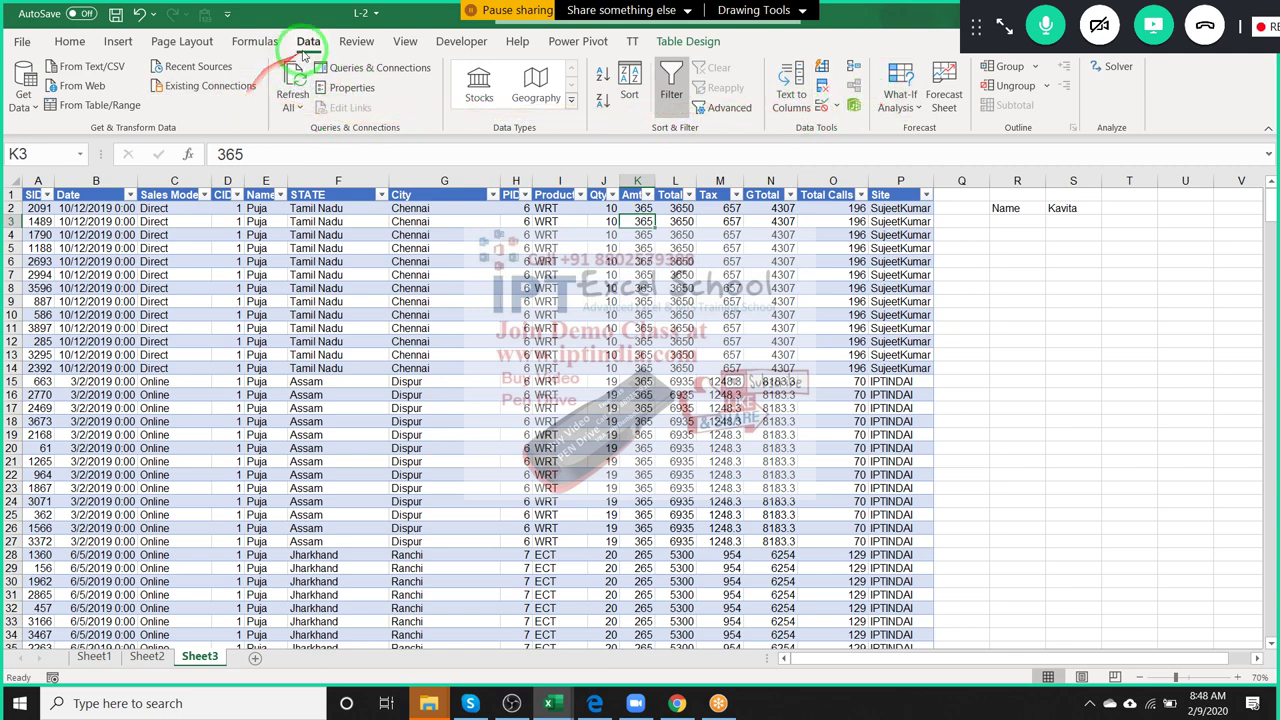
# Open Connection Properties for the 'Query from Excel Files' connection from Queries & Connections.
pyautogui.click(362, 72)
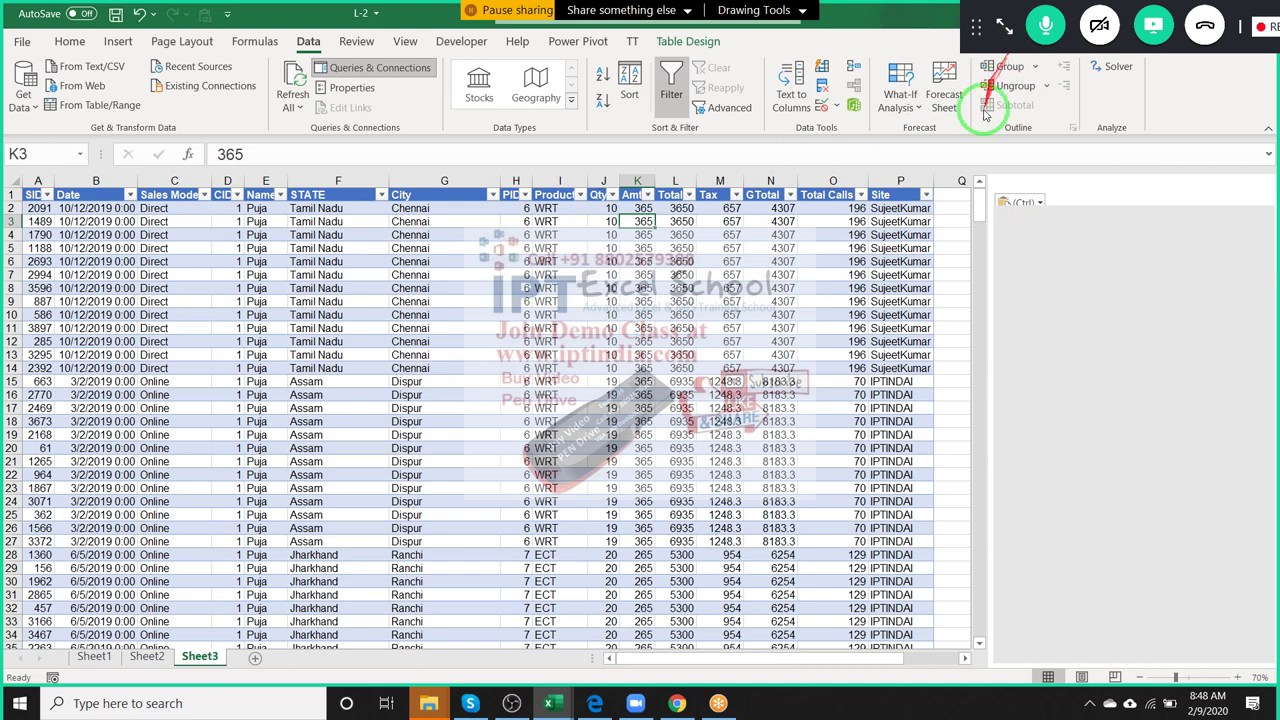
pyautogui.click(1047, 295)
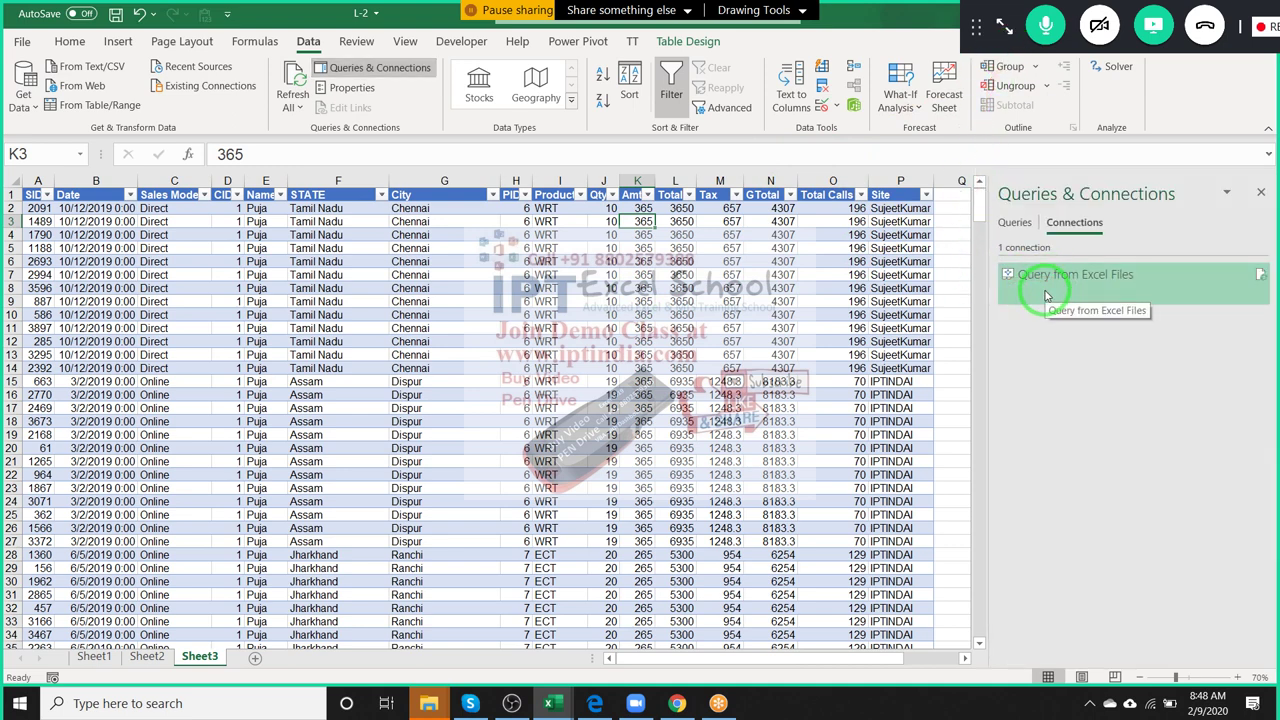
pyautogui.doubleClick(1047, 295)
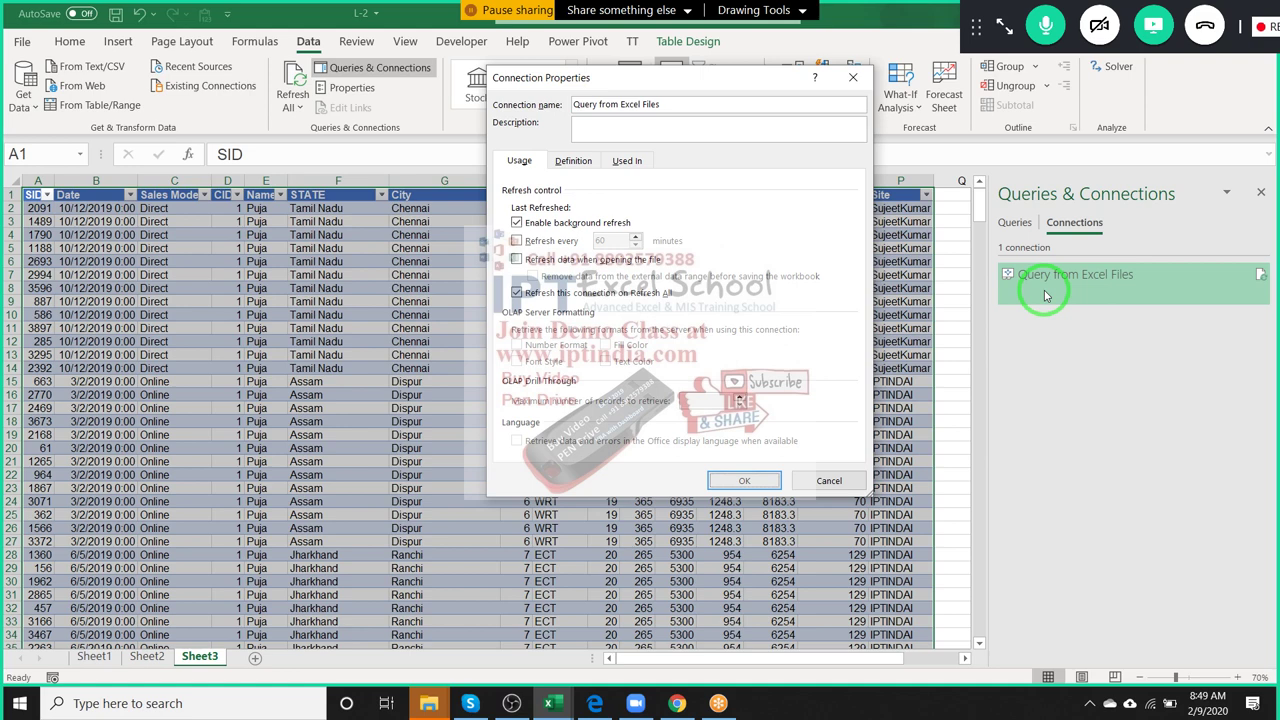
# Change the query's command text filter from Name='Puja' to Name=? and apply it.
pyautogui.click(573, 160)
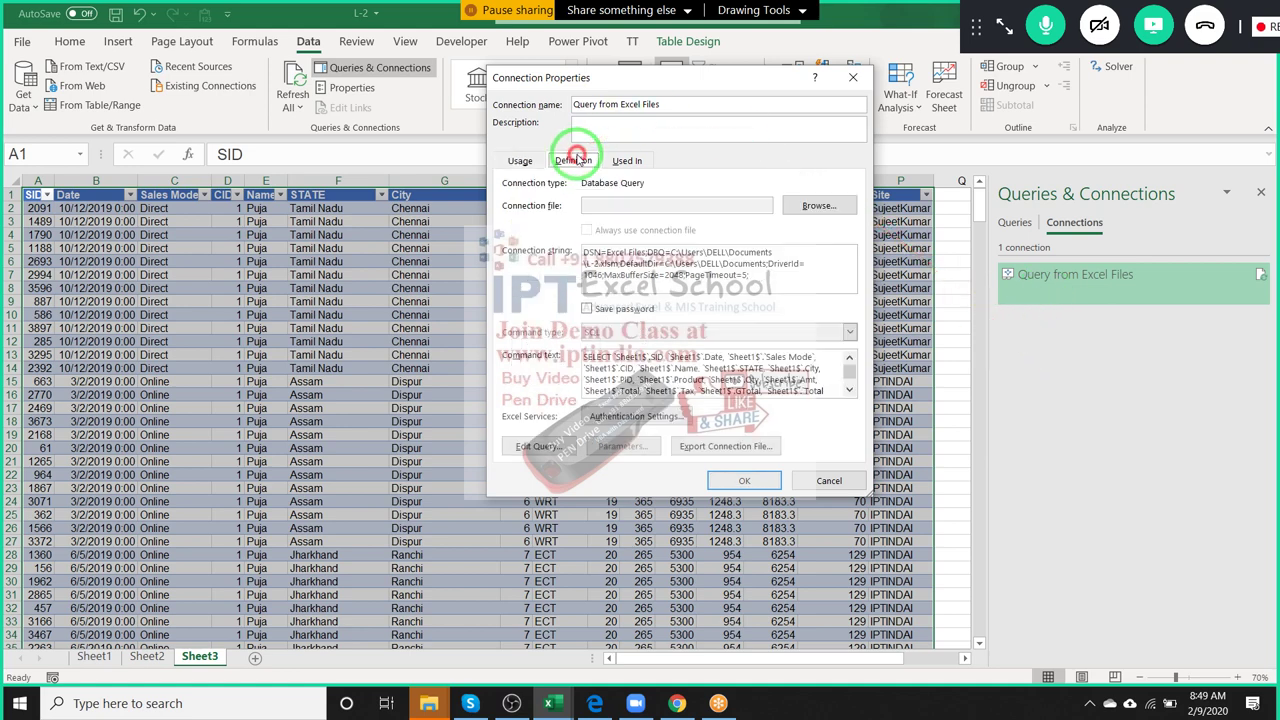
pyautogui.scroll(-1, 672, 355)
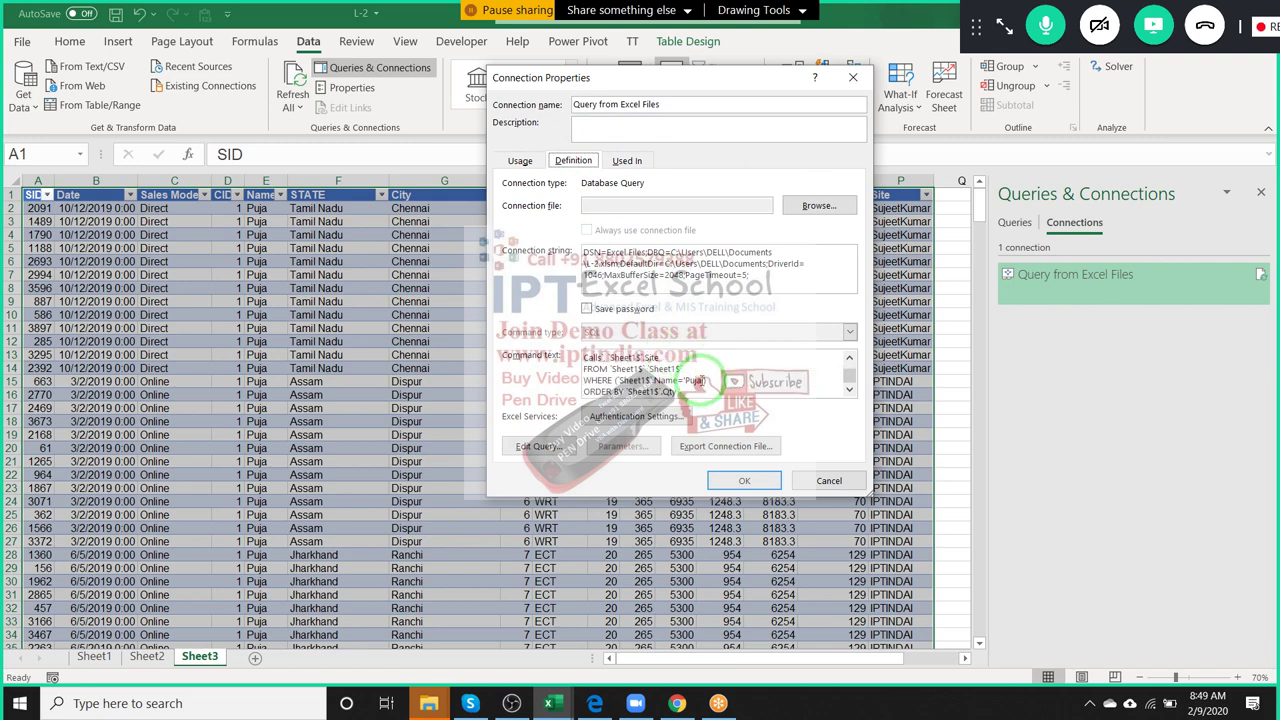
pyautogui.click(700, 380)
pyautogui.write('?')
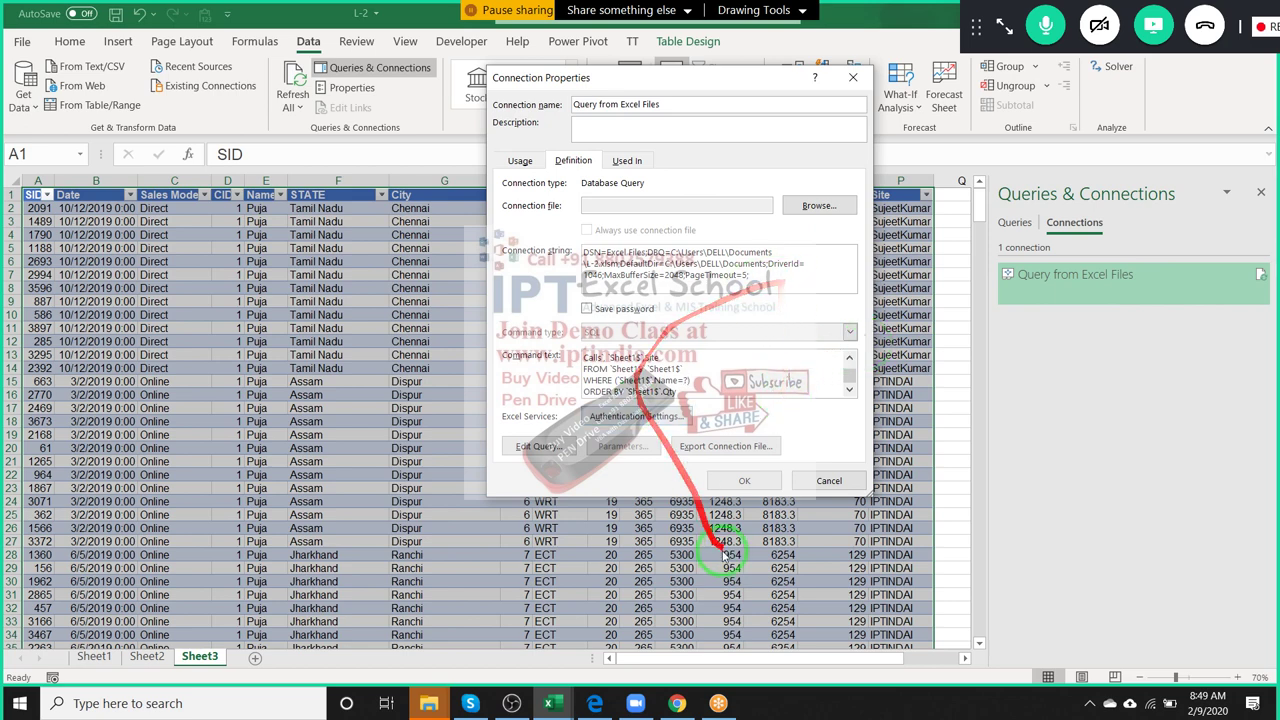
pyautogui.click(758, 484)
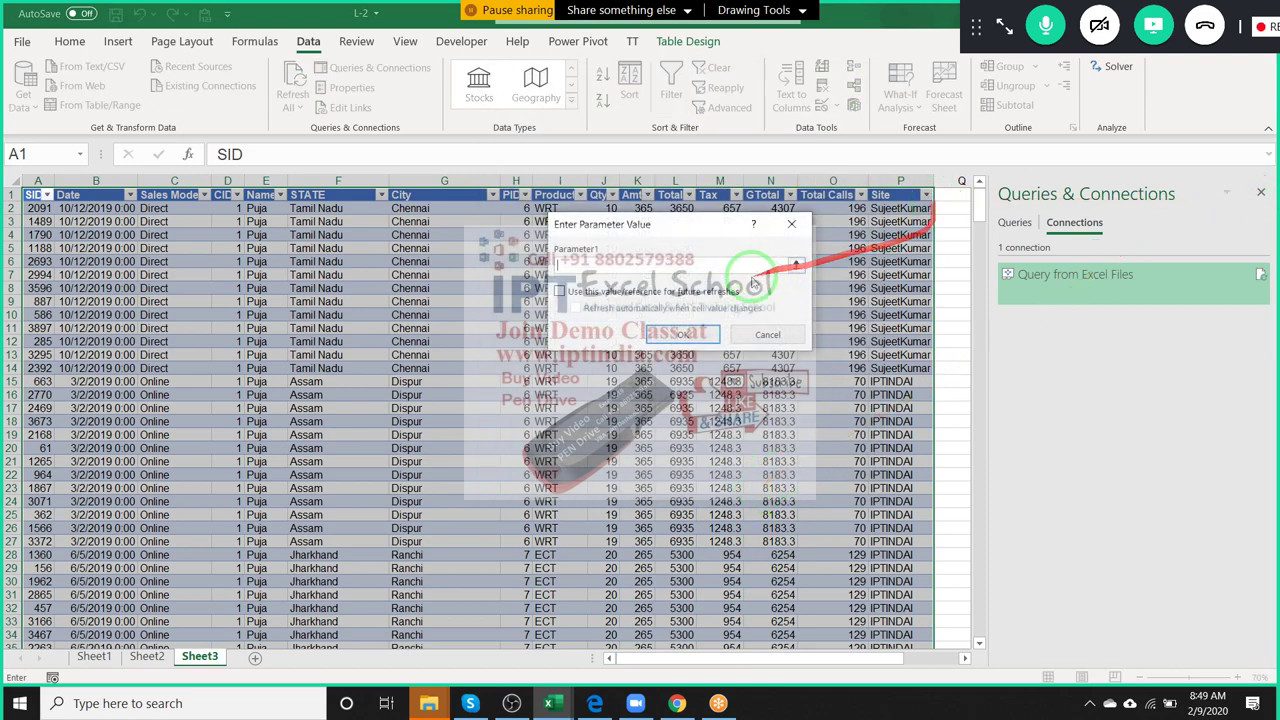
# Link Parameter1 to =Sheet3!$S$2, saving the value and refreshing automatically when it changes.
pyautogui.click(615, 292)
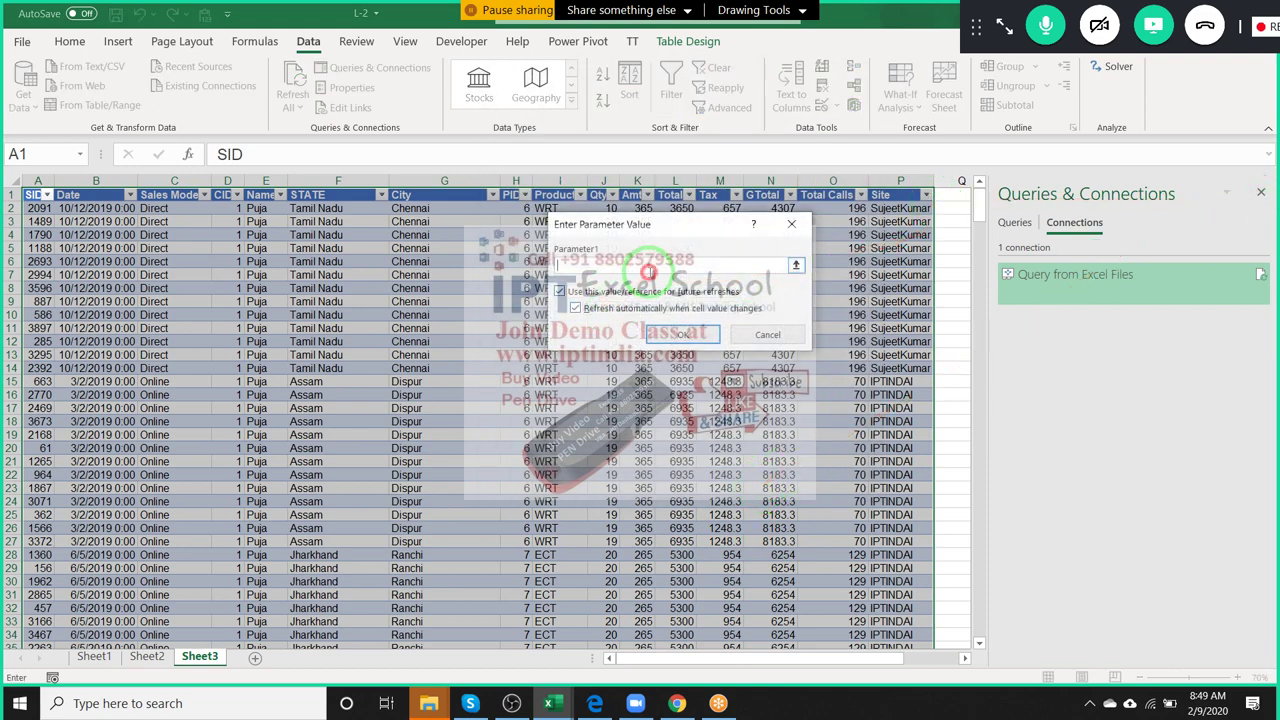
pyautogui.click(795, 266)
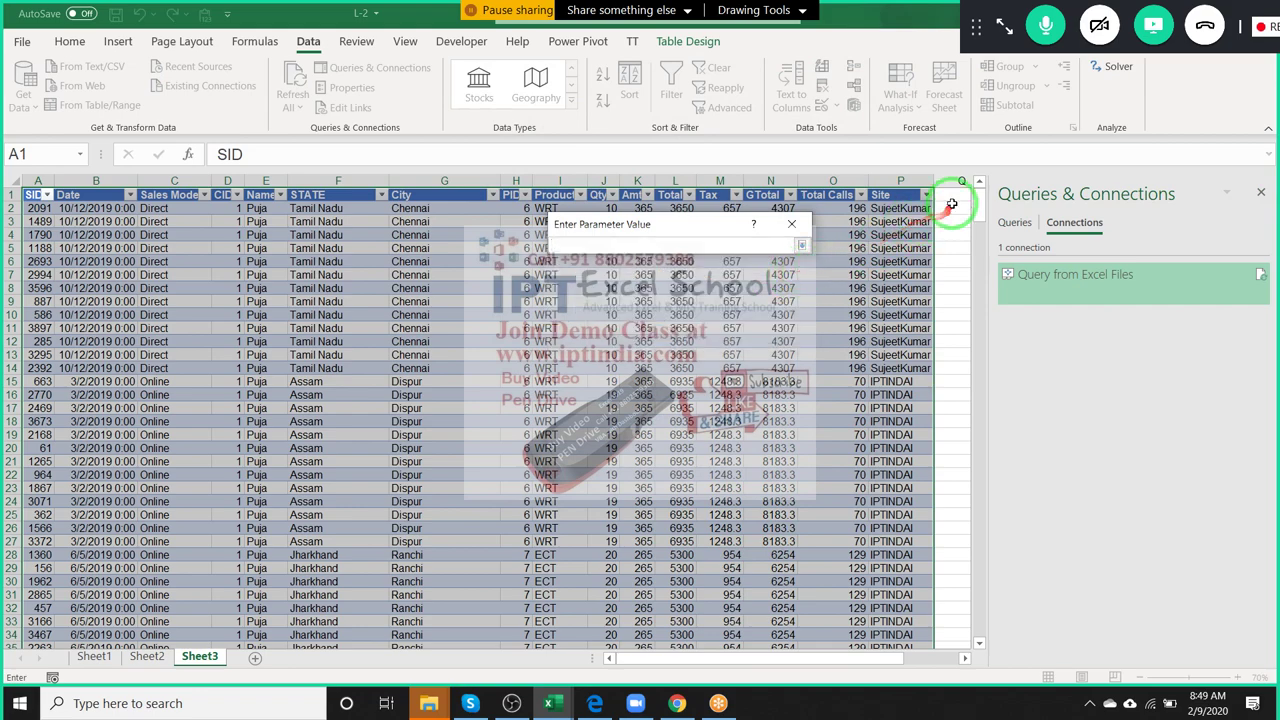
pyautogui.press('Right')
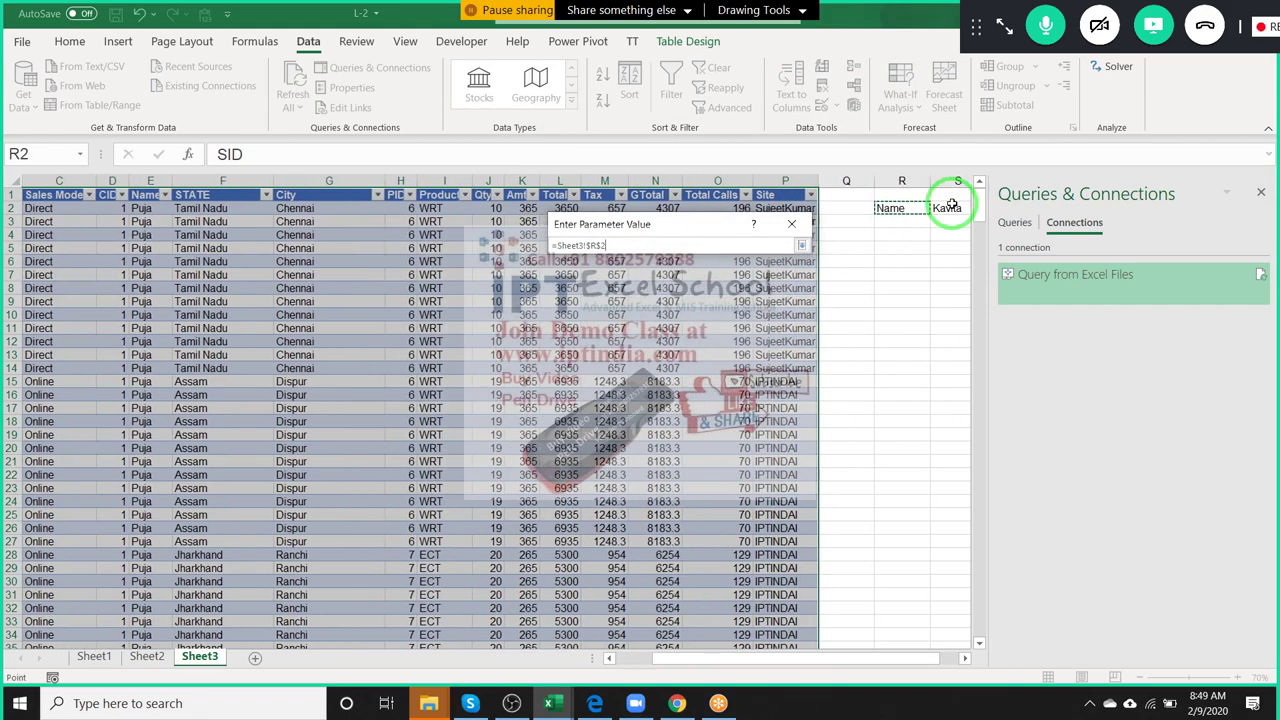
pyautogui.press('Right')
pyautogui.moveTo(952, 204); pyautogui.dragTo(831, 227)
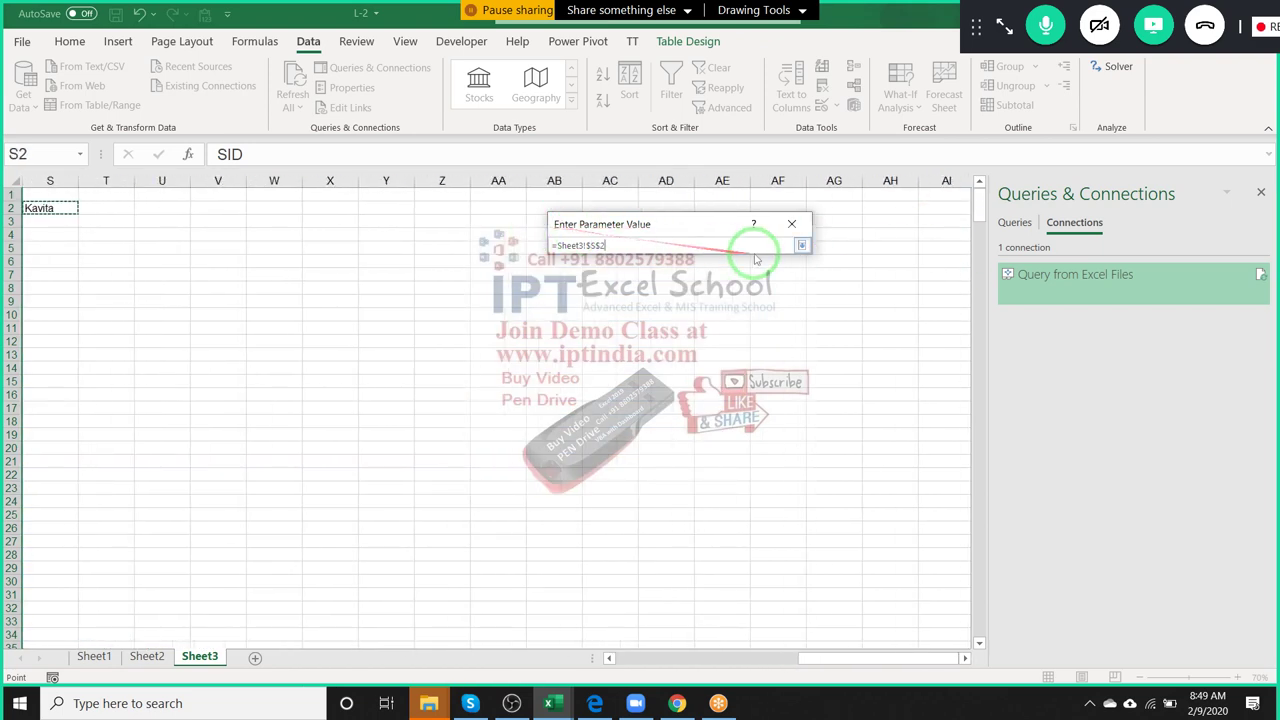
pyautogui.click(803, 247)
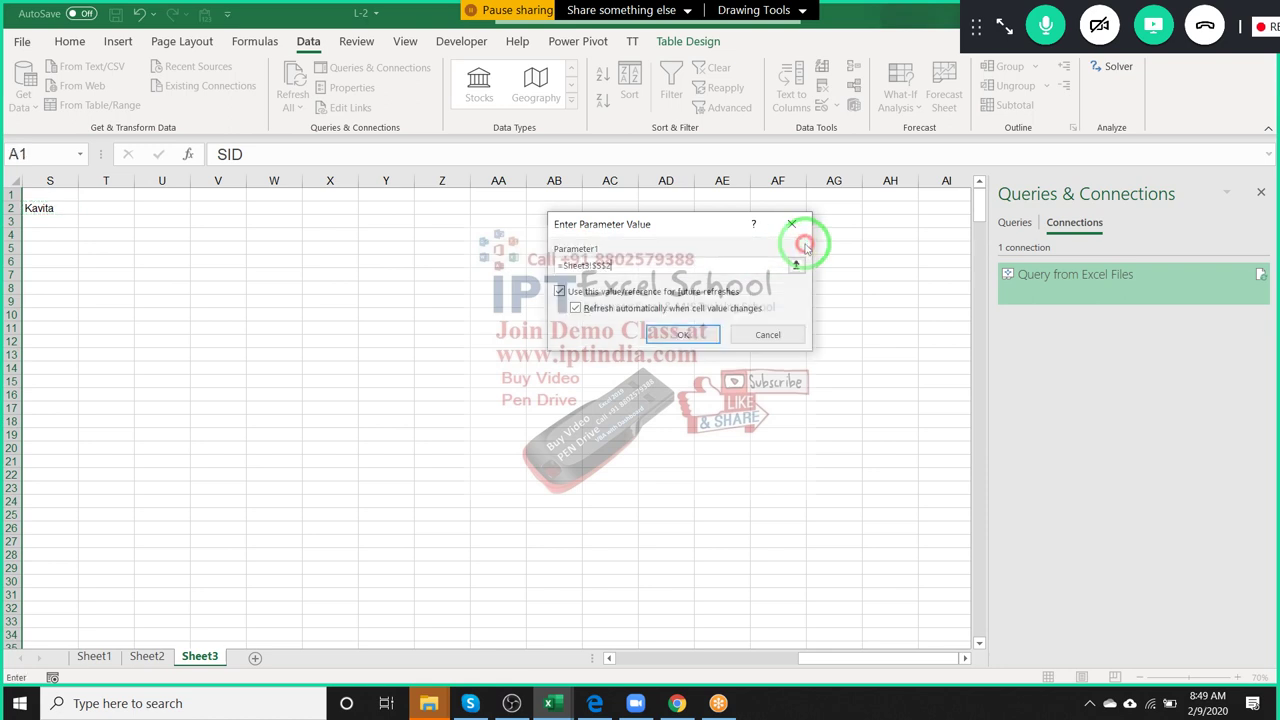
pyautogui.click(672, 334)
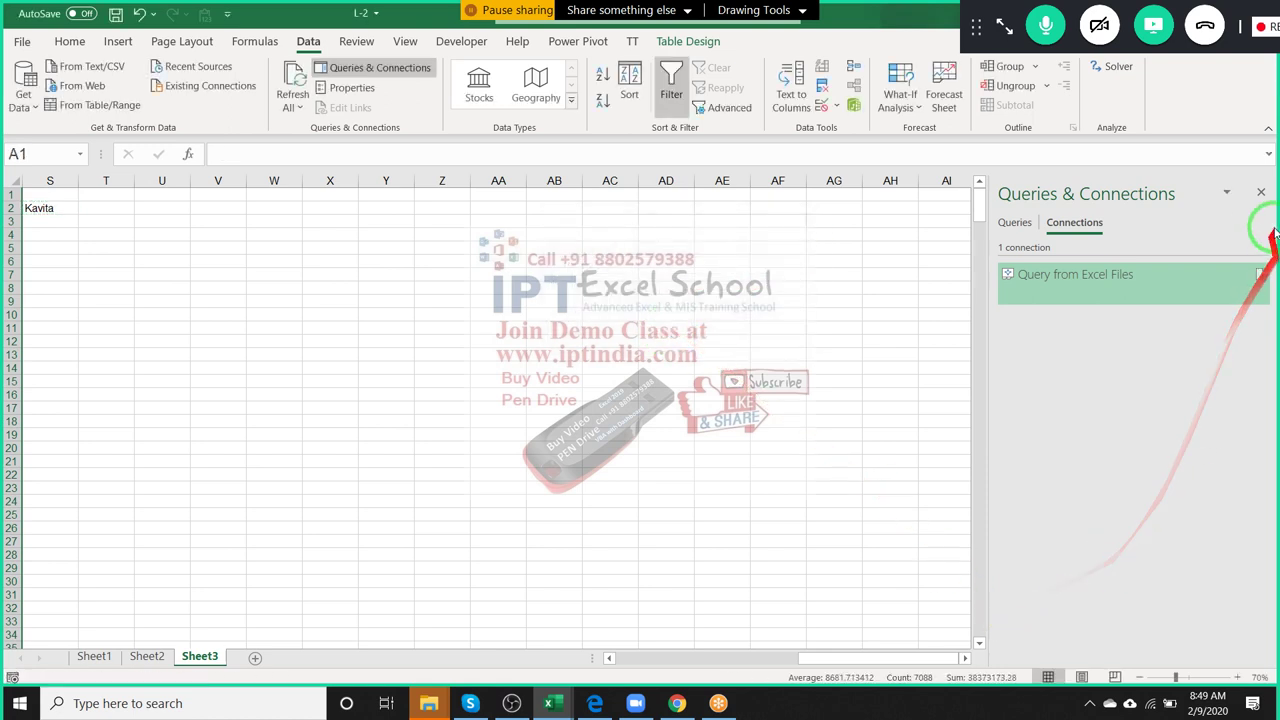
# Close the Queries & Connections pane and choose Ravi in Sheet3's S2 dropdown.
pyautogui.click(1260, 193)
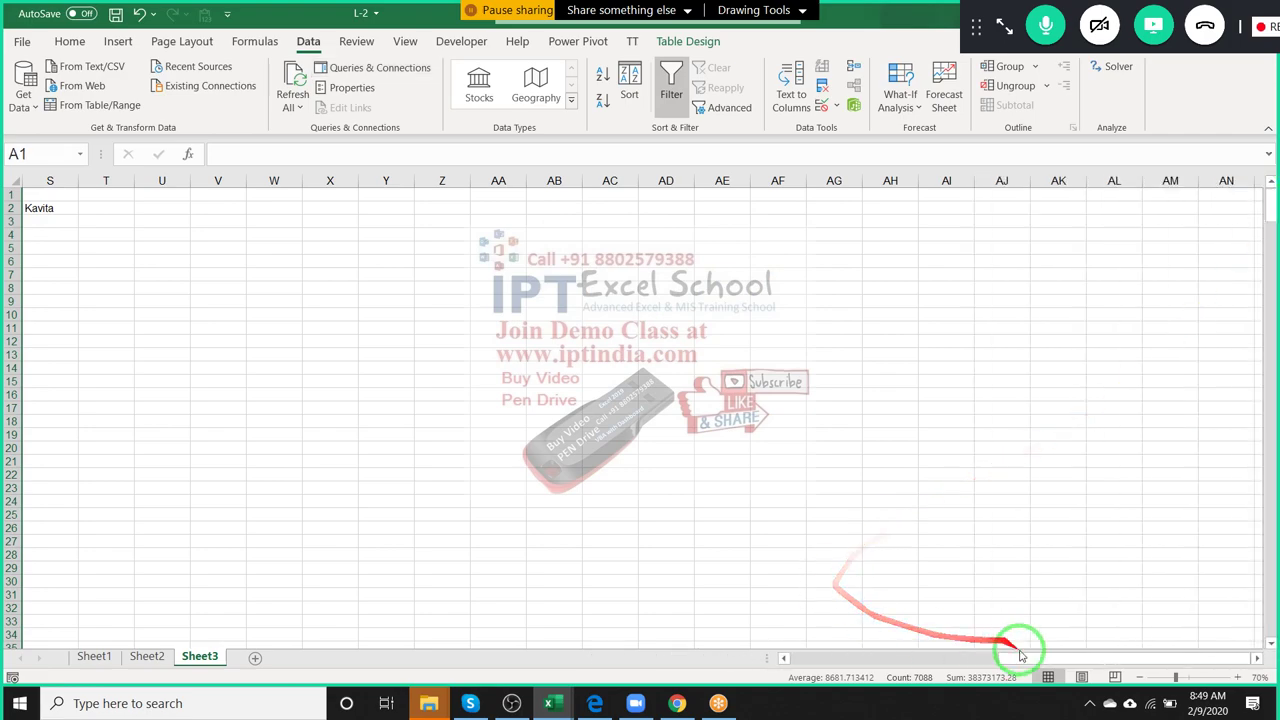
pyautogui.moveTo(1023, 660)
pyautogui.mouseDown()
pyautogui.moveTo(875, 658)
pyautogui.moveTo(978, 360)
pyautogui.mouseUp()
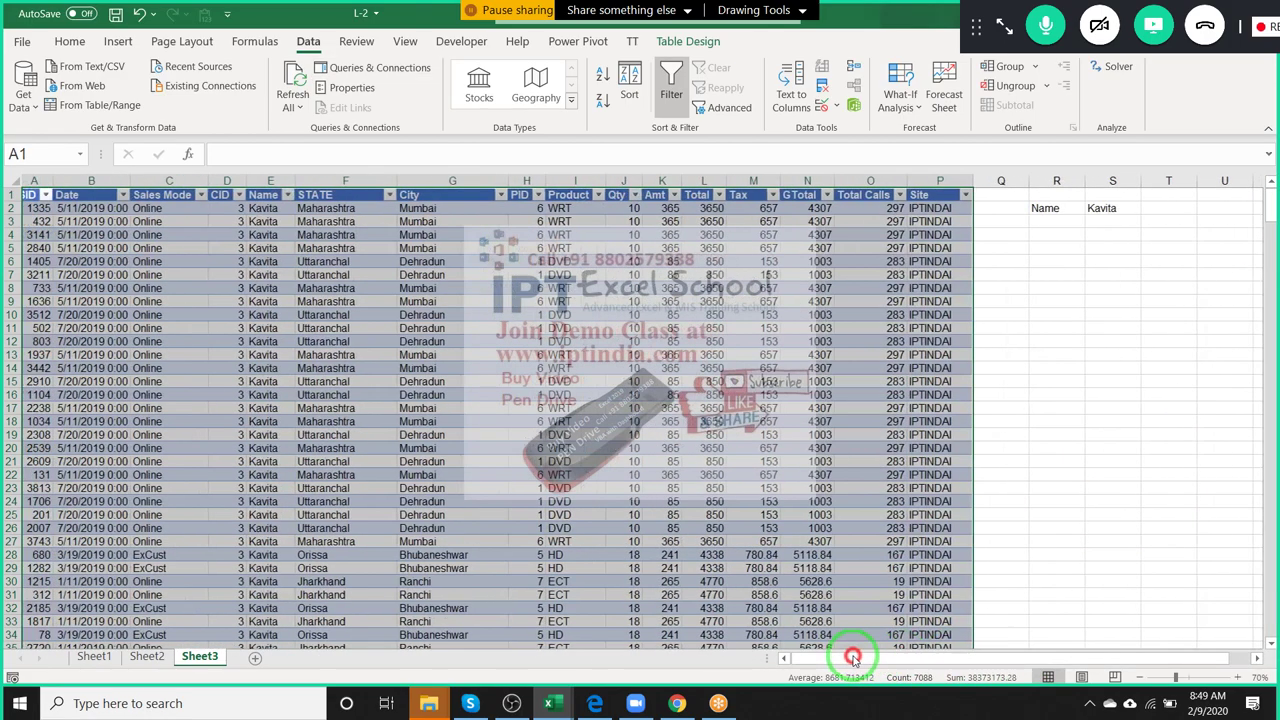
pyautogui.click(1112, 208)
pyautogui.click(1152, 209)
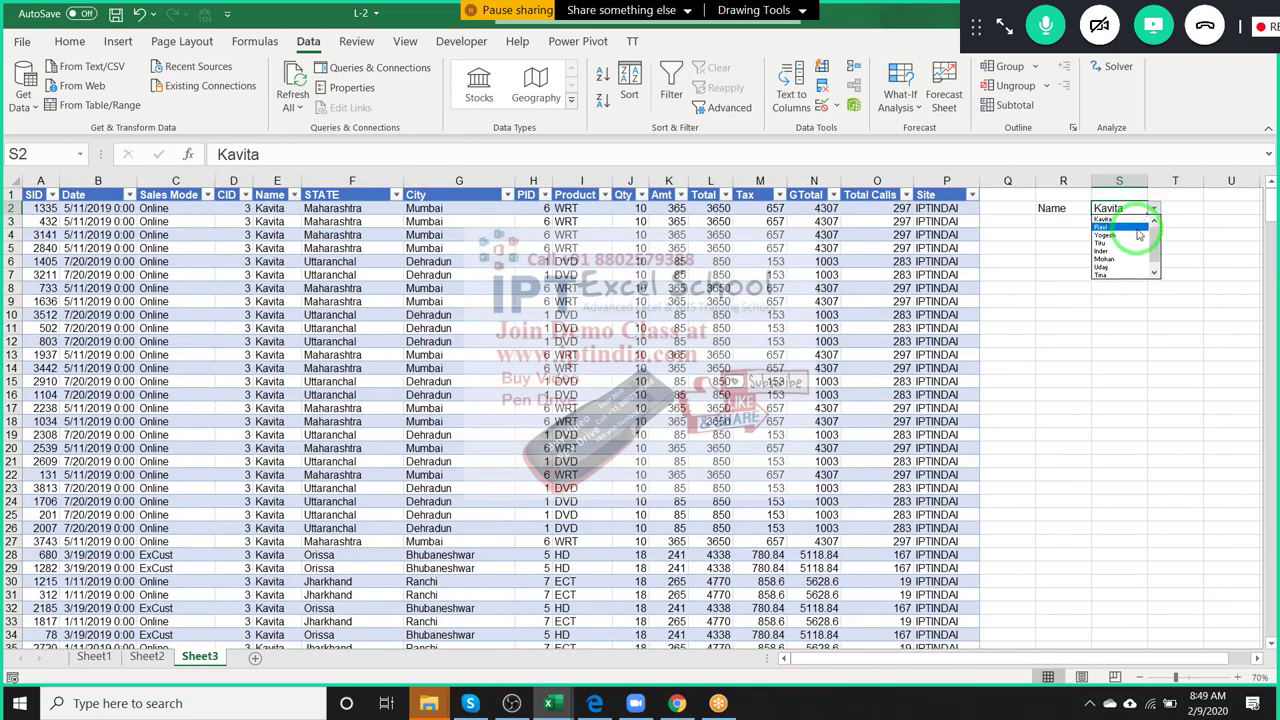
pyautogui.click(1137, 229)
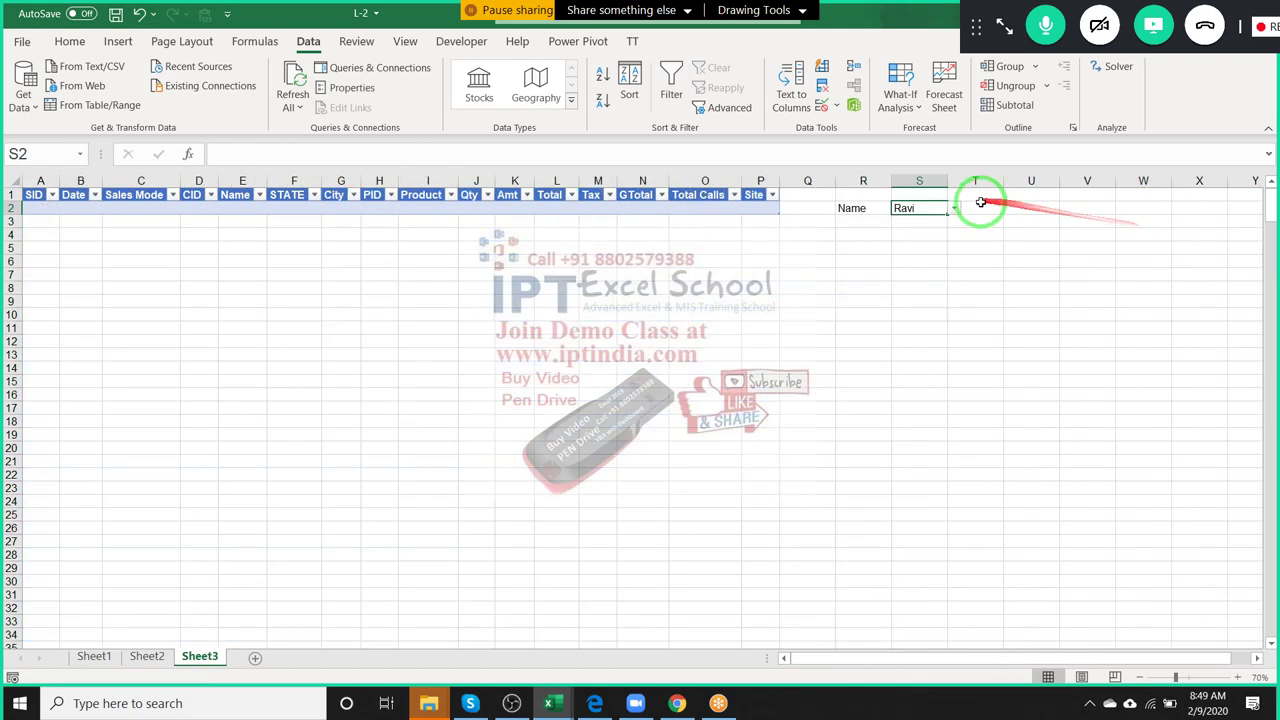
# On Sheet2, overwrite the Ravi list entry with Puja, then return to Sheet3.
pyautogui.click(94, 656)
pyautogui.click(137, 658)
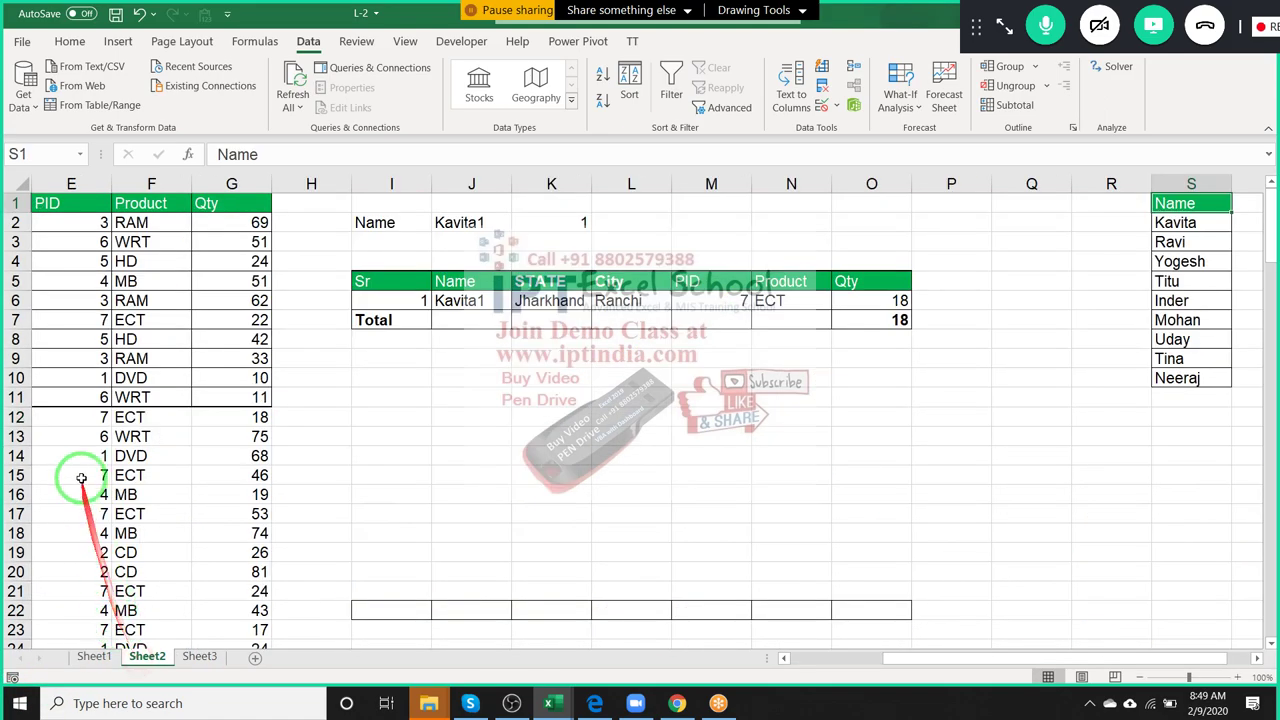
pyautogui.click(80, 472)
pyautogui.press('Home')
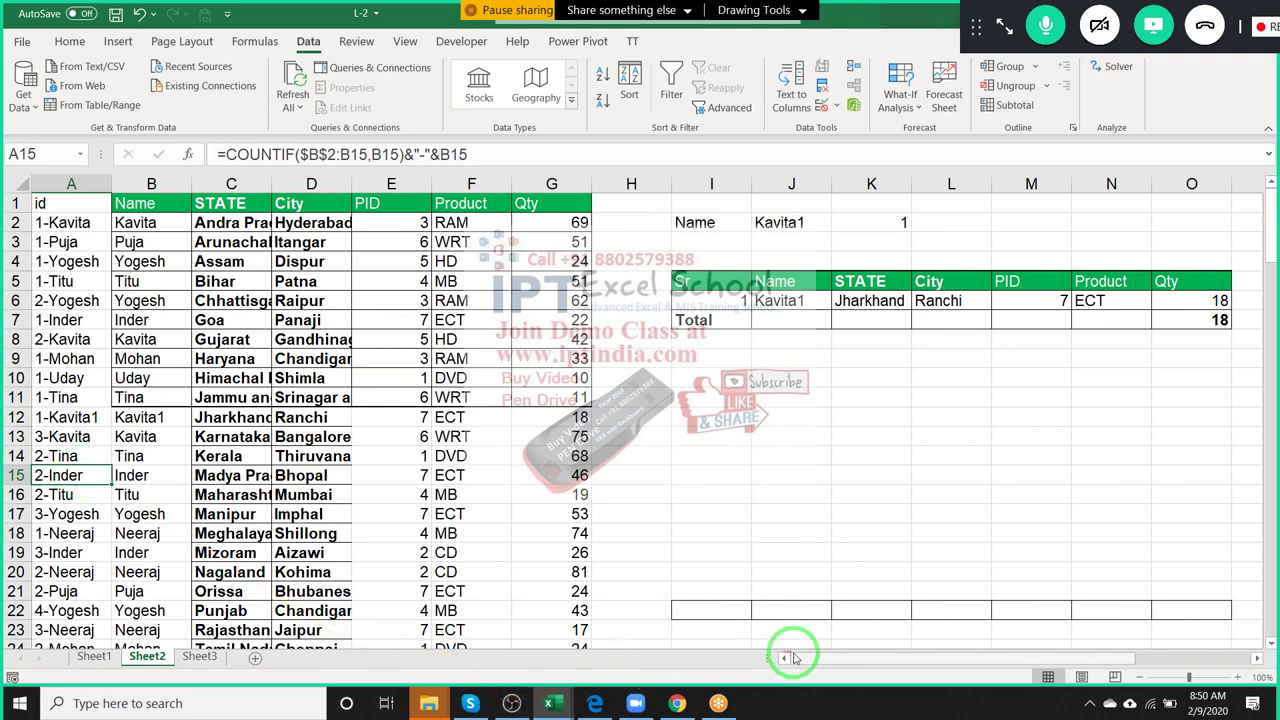
pyautogui.moveTo(810, 660); pyautogui.dragTo(957, 640)
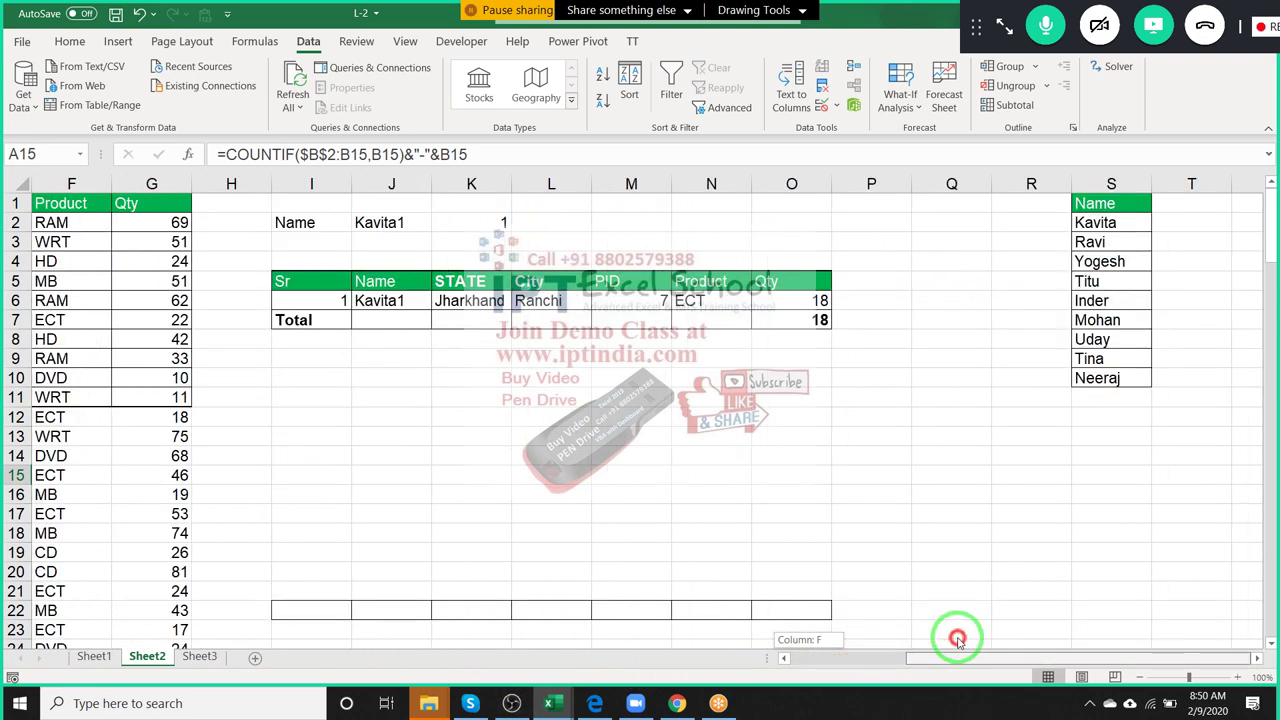
pyautogui.click(1092, 245)
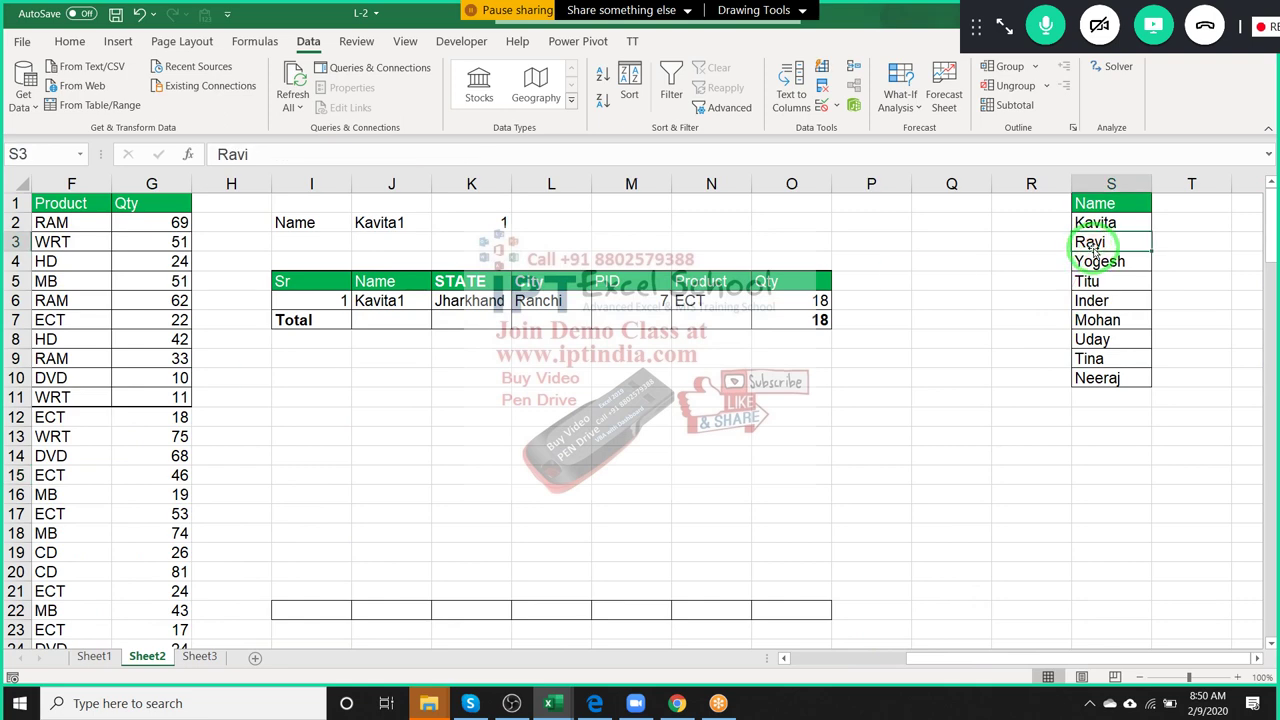
pyautogui.write('Puja')
pyautogui.press('Return')
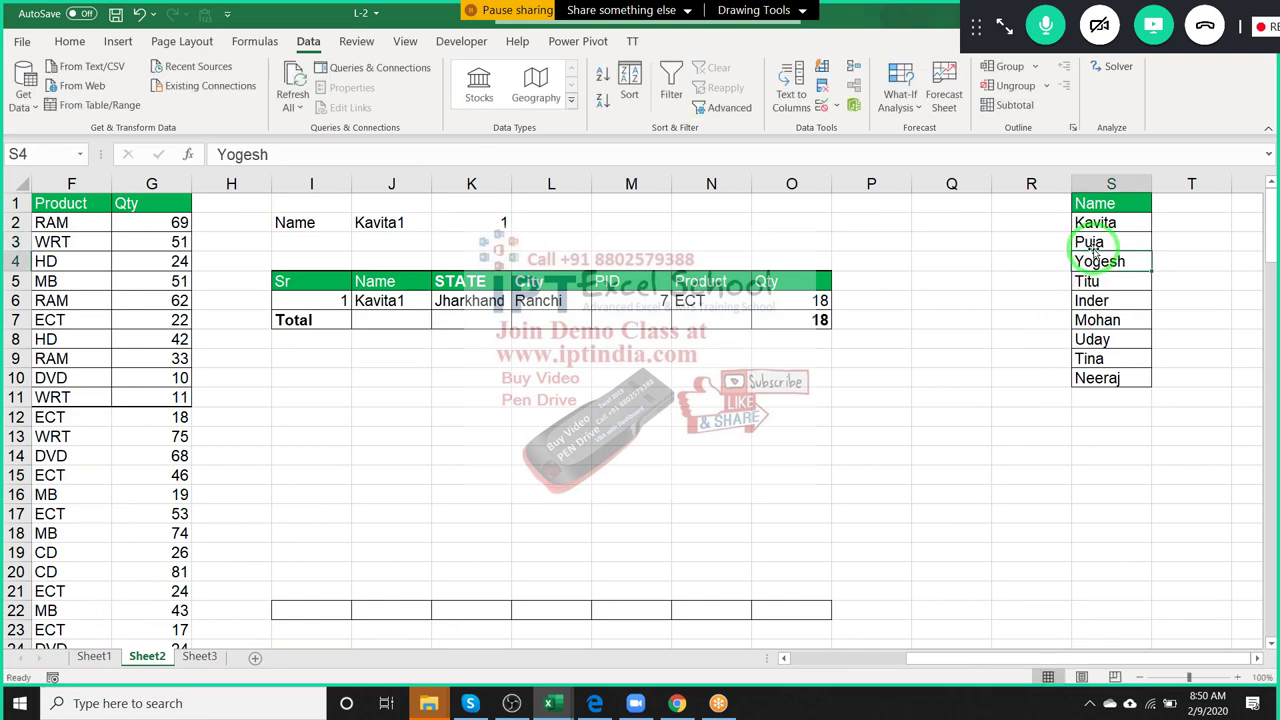
pyautogui.click(200, 657)
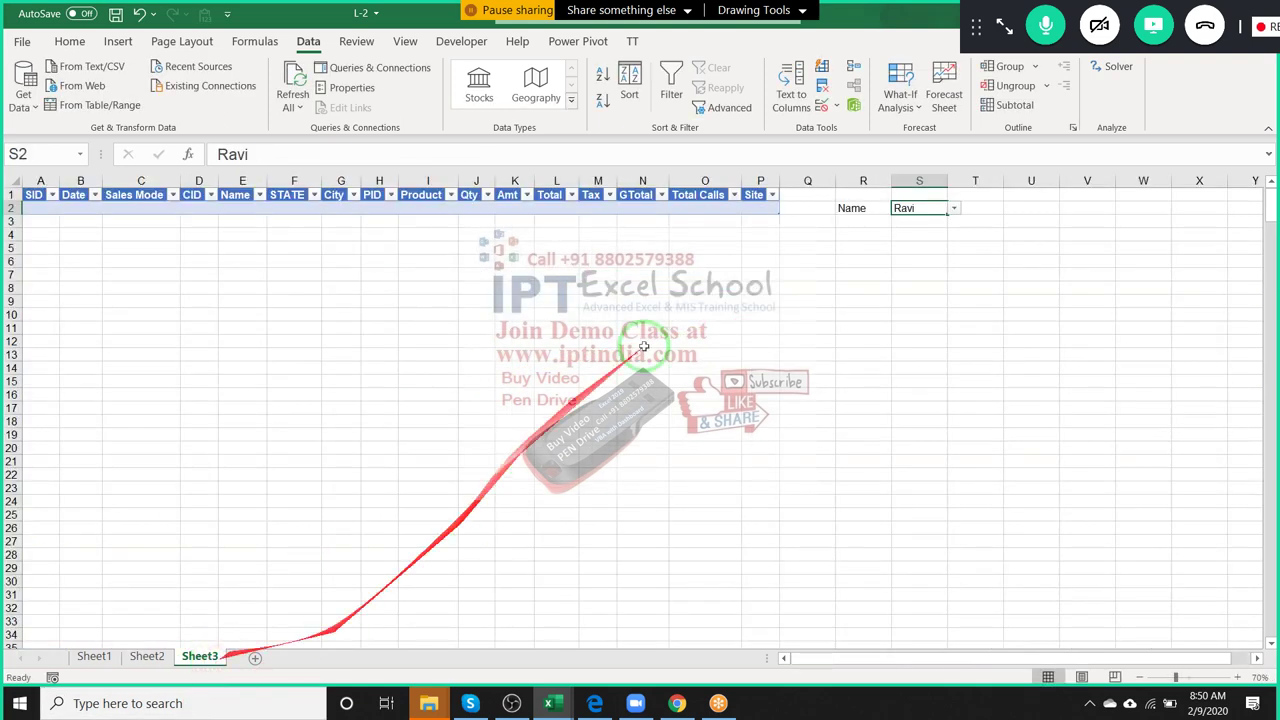
# Choose Puja, then Yogesh, in S2's dropdown so the query table refreshes.
pyautogui.click(955, 209)
pyautogui.click(910, 227)
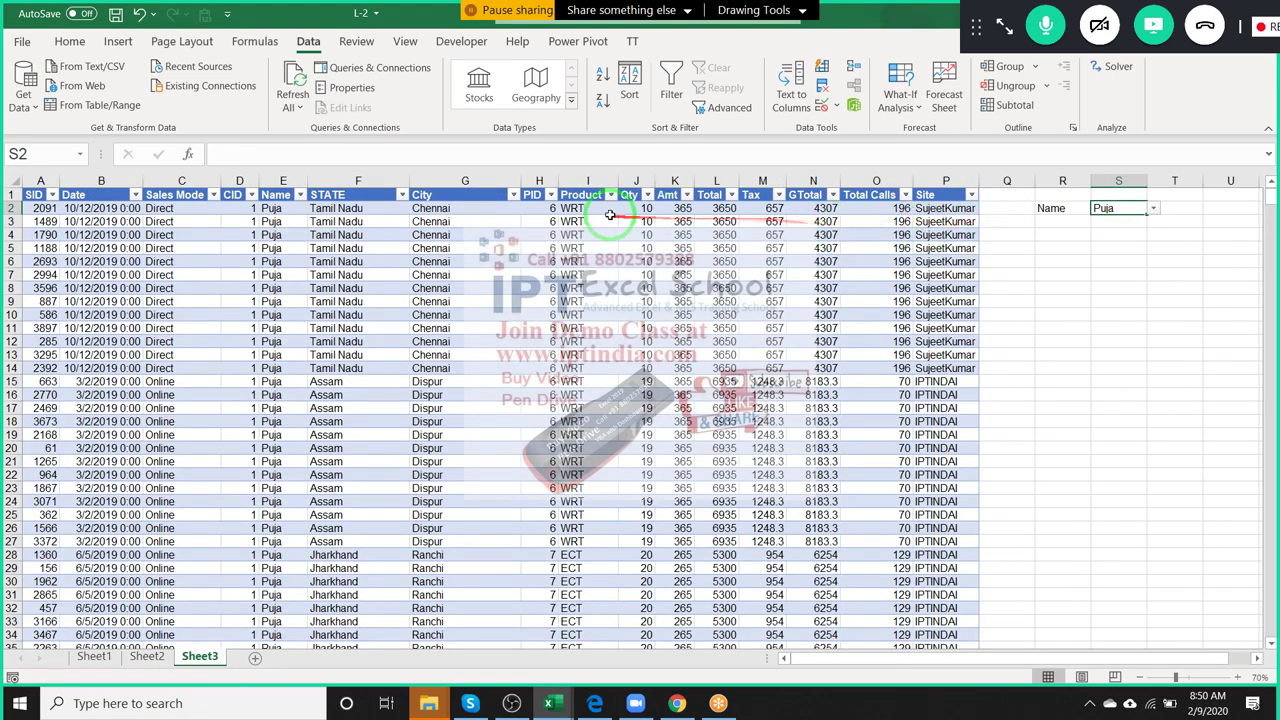
pyautogui.moveTo(630, 197); pyautogui.dragTo(638, 262)
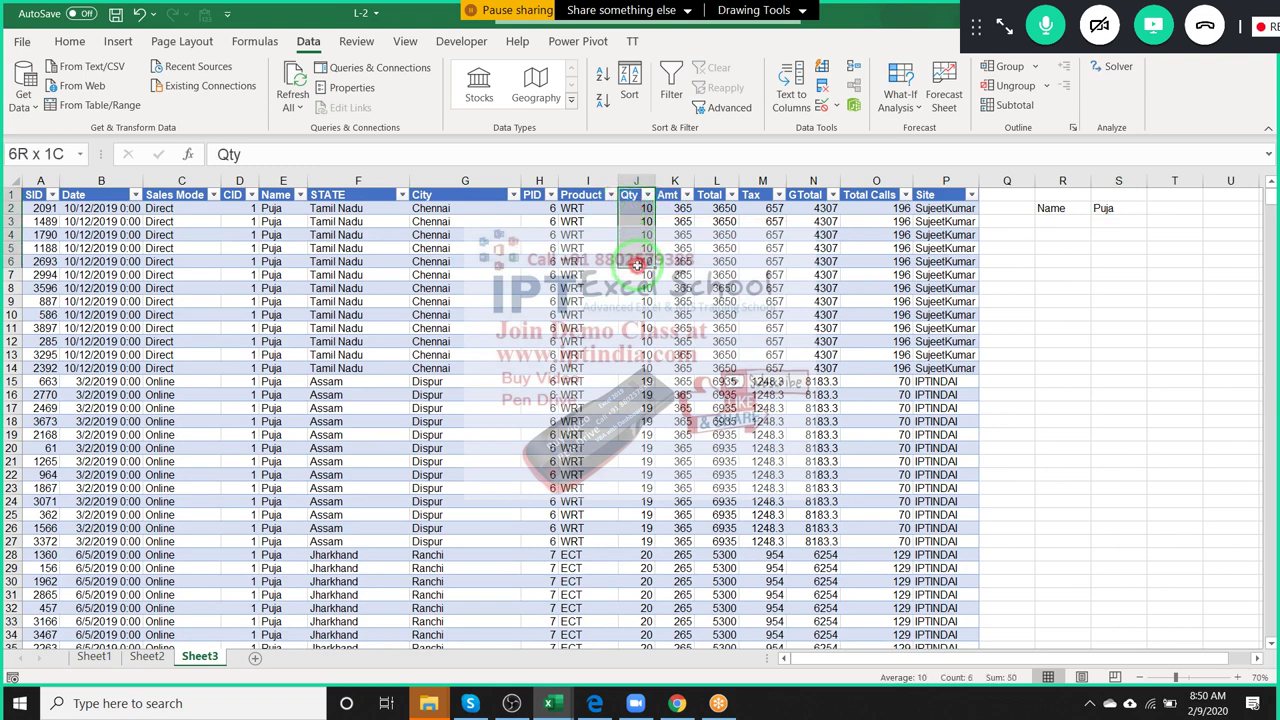
pyautogui.click(1122, 208)
pyautogui.click(1154, 209)
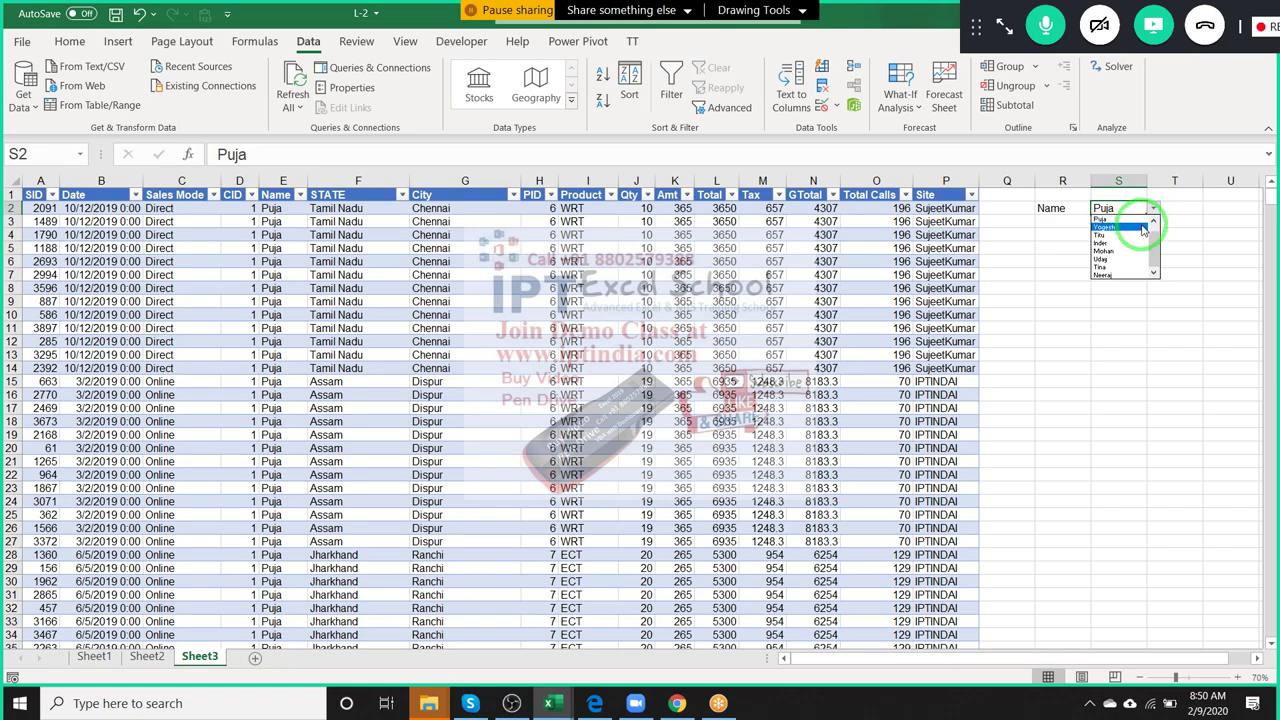
pyautogui.click(1140, 224)
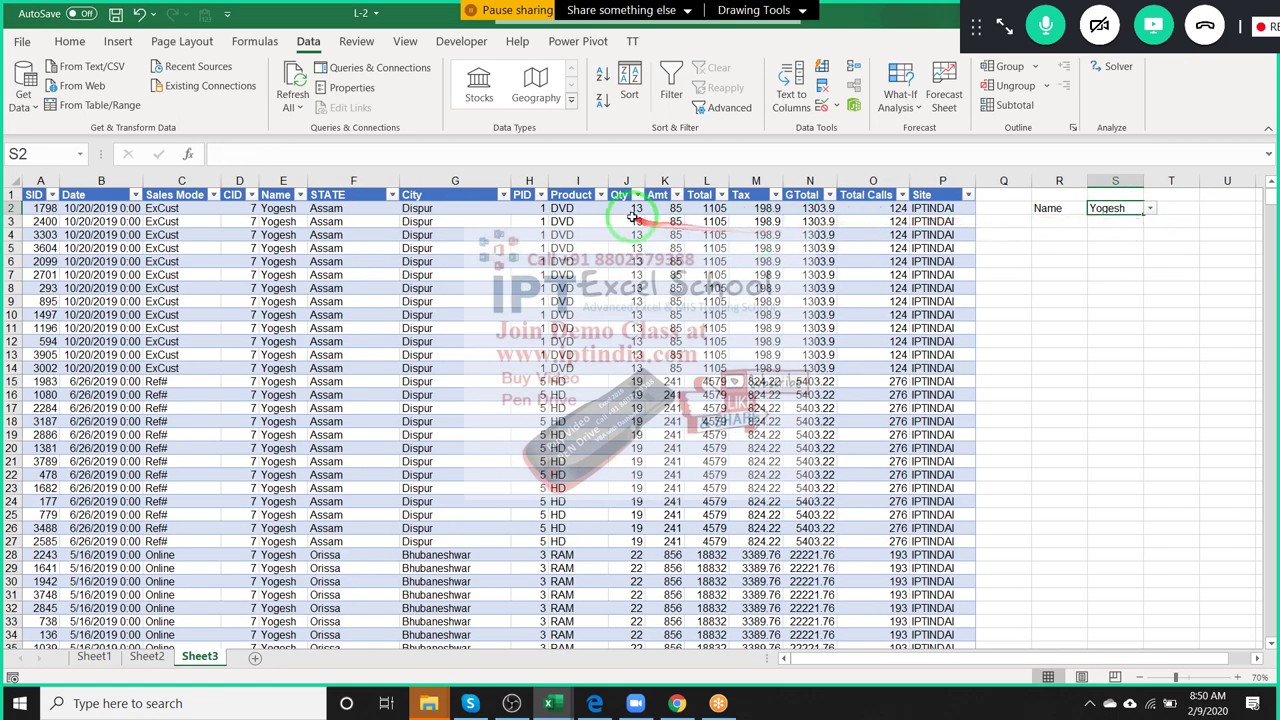
pyautogui.click(634, 221)
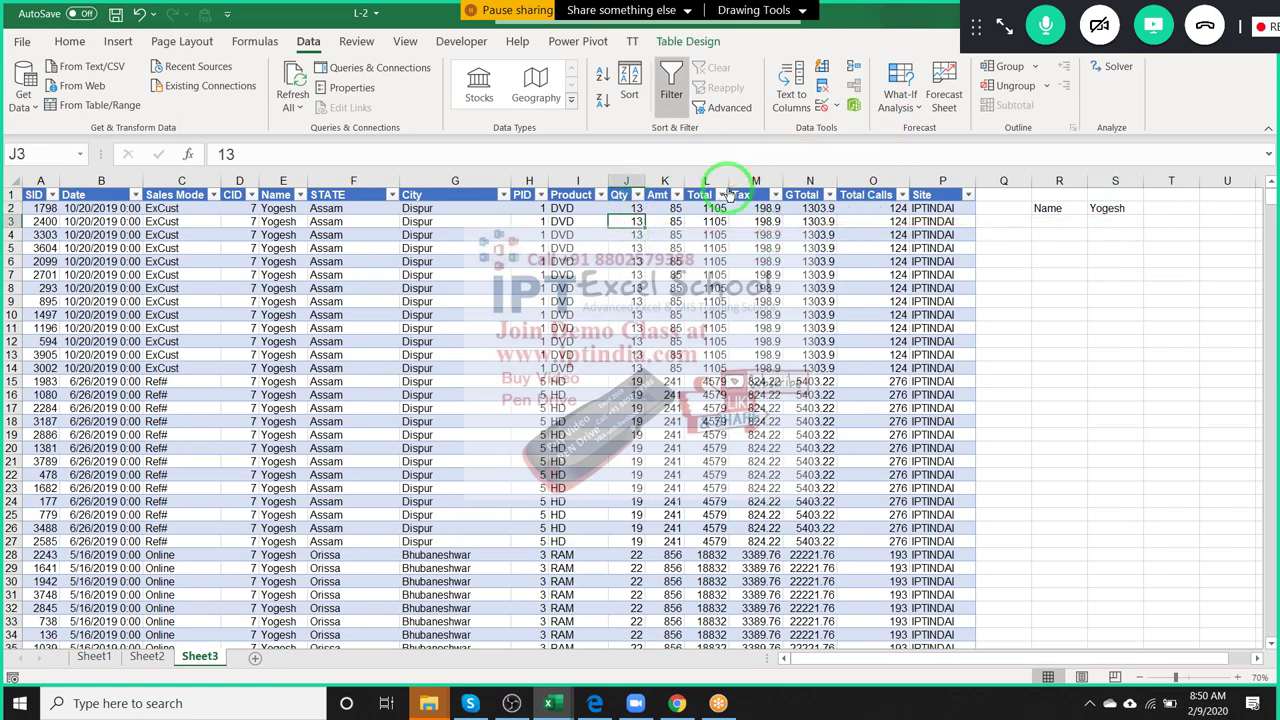
# Annotate the Qty column and the refresh feature, then show Queries & Connections.
pyautogui.moveTo(632, 182); pyautogui.dragTo(643, 232)
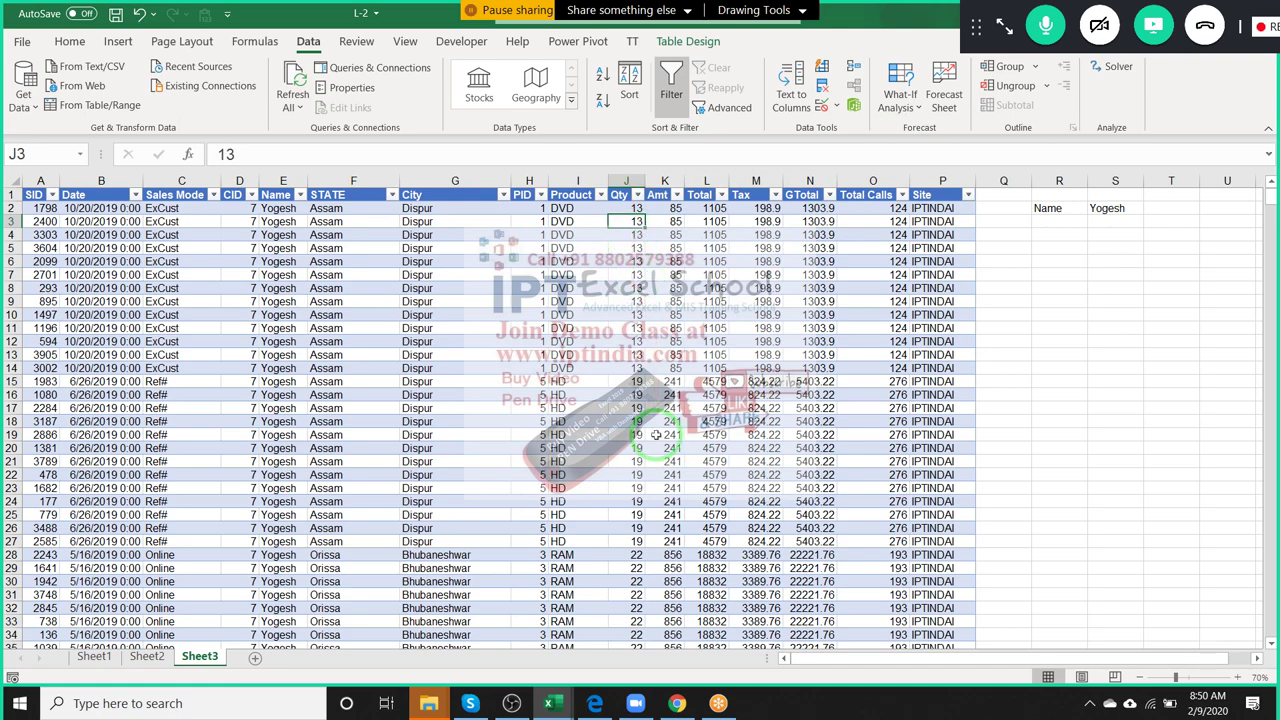
pyautogui.scroll(-4, 654, 437)
pyautogui.scroll(4, 654, 437)
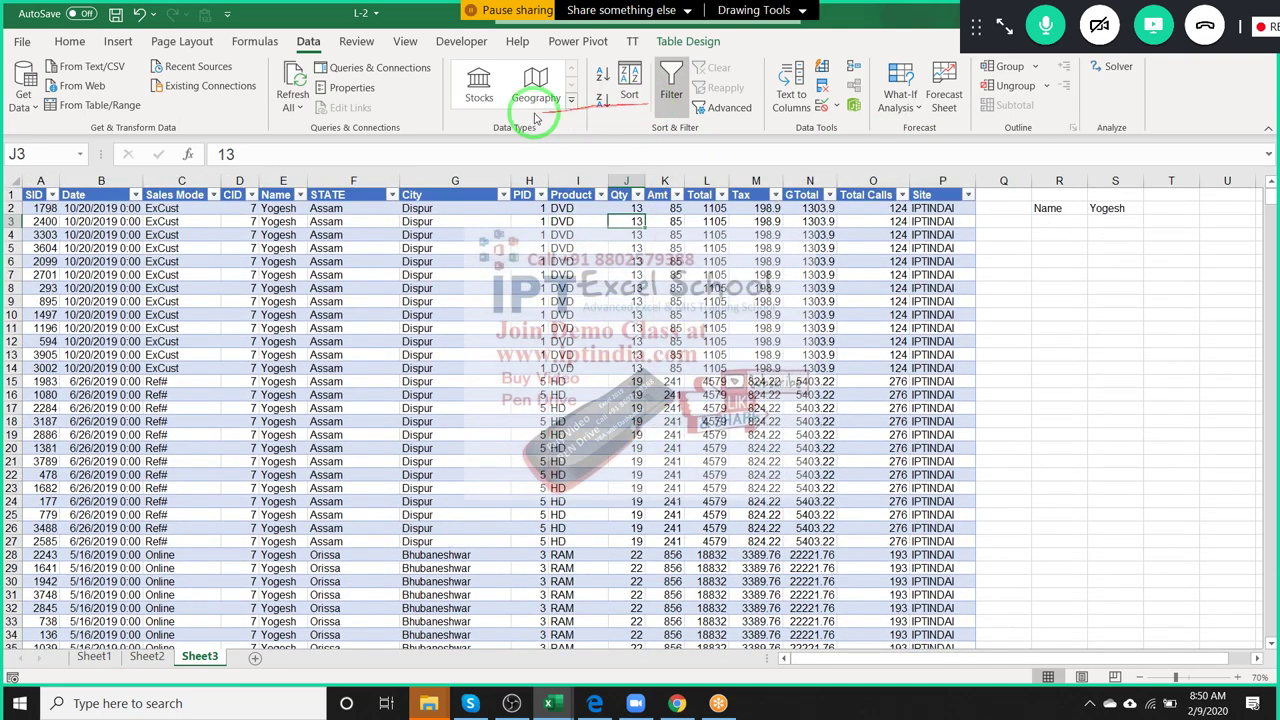
pyautogui.moveTo(440, 100)
pyautogui.mouseDown()
pyautogui.moveTo(290, 68)
pyautogui.moveTo(297, 47)
pyautogui.mouseUp()
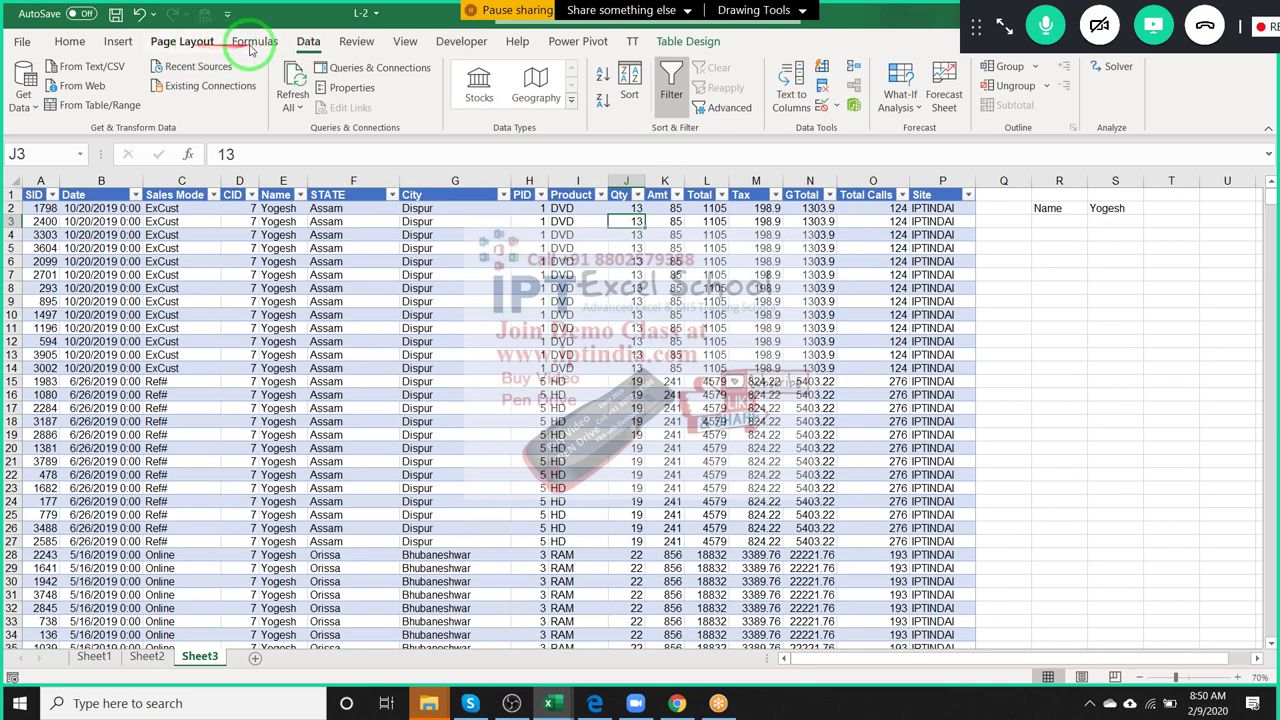
pyautogui.moveTo(360, 84); pyautogui.dragTo(1180, 288)
pyautogui.click(368, 68)
pyautogui.click(1180, 288)
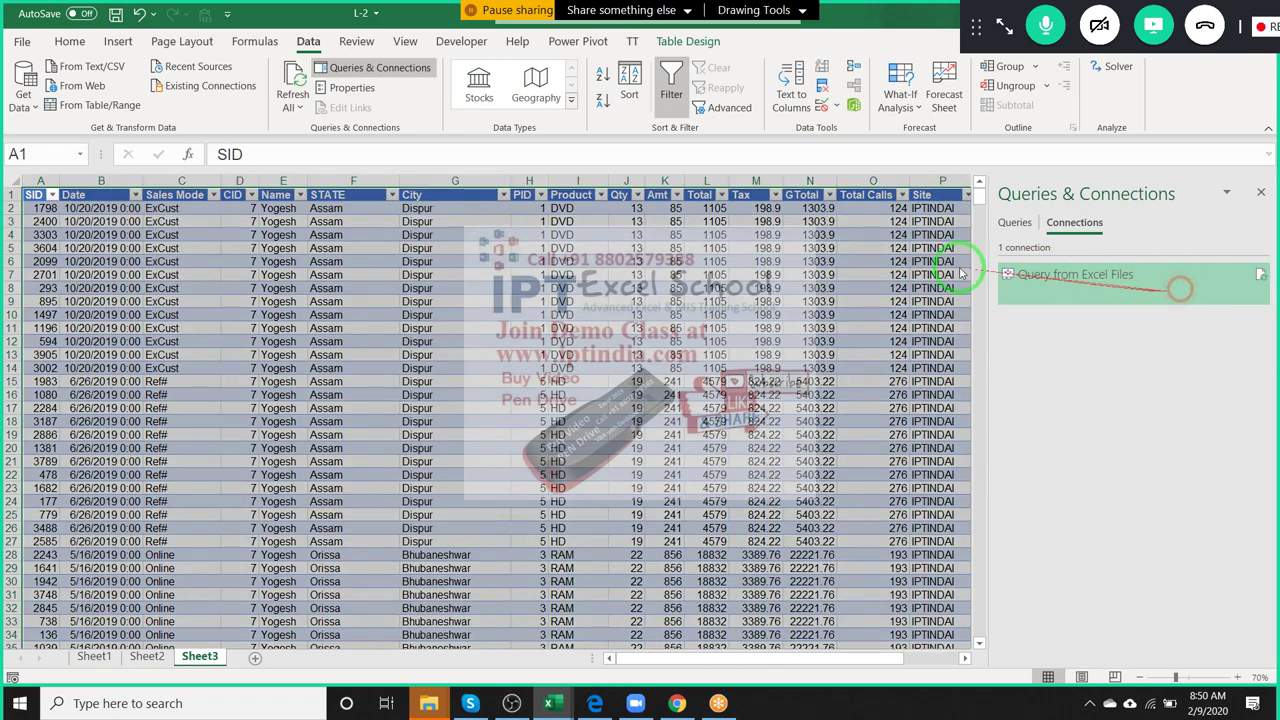
pyautogui.click(1257, 277)
pyautogui.click(580, 163)
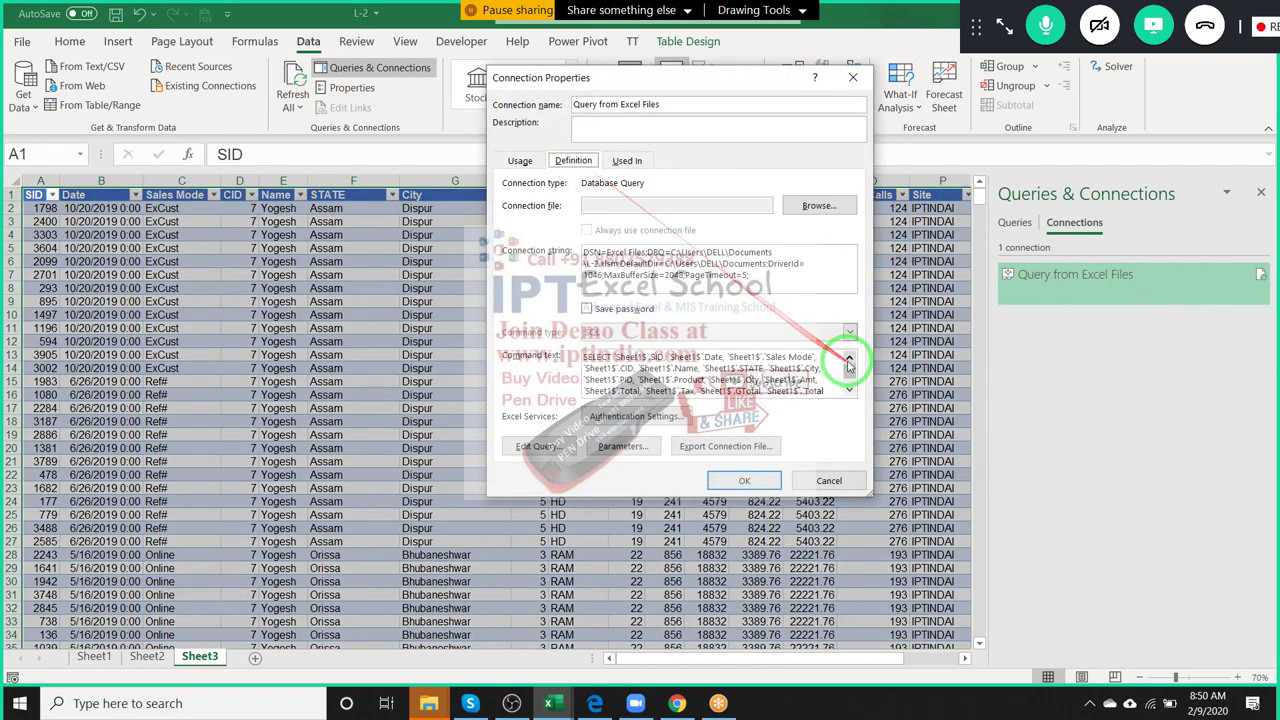
pyautogui.scroll(-3, 849, 394)
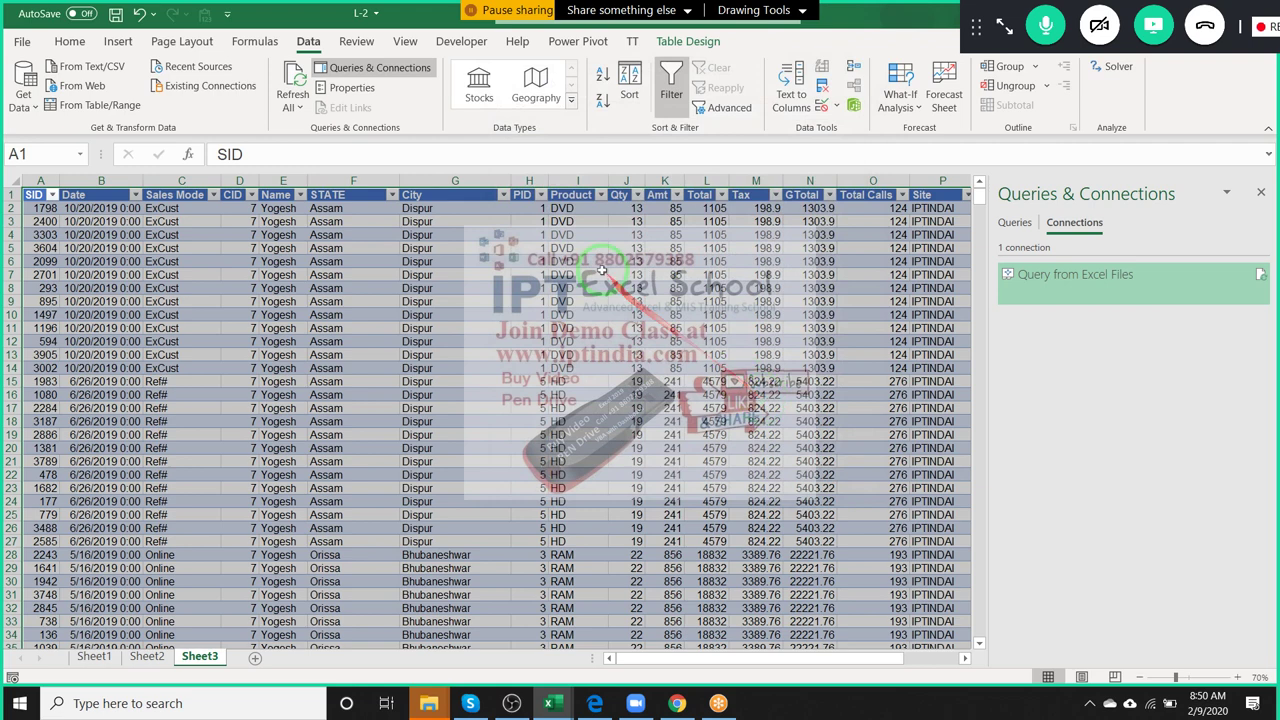
pyautogui.click(602, 271)
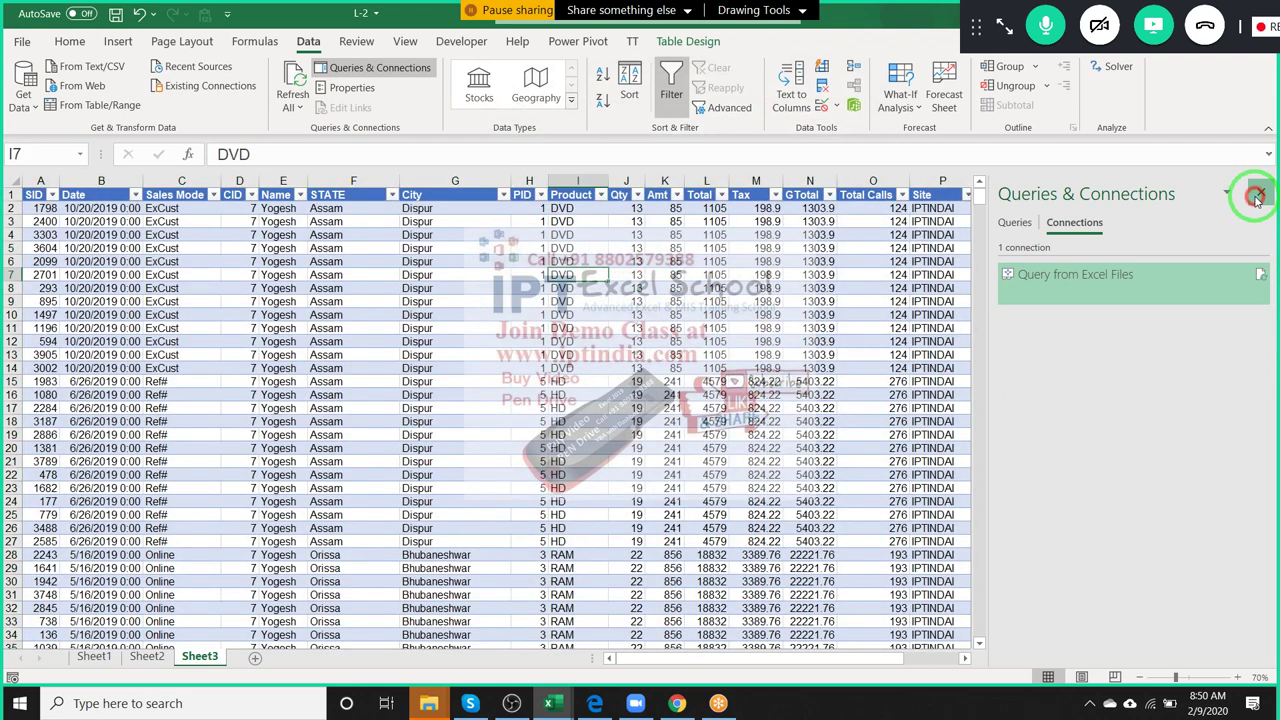
# Close the Queries & Connections pane and select the table's rows down to row 7.
pyautogui.click(1257, 195)
pyautogui.click(742, 271)
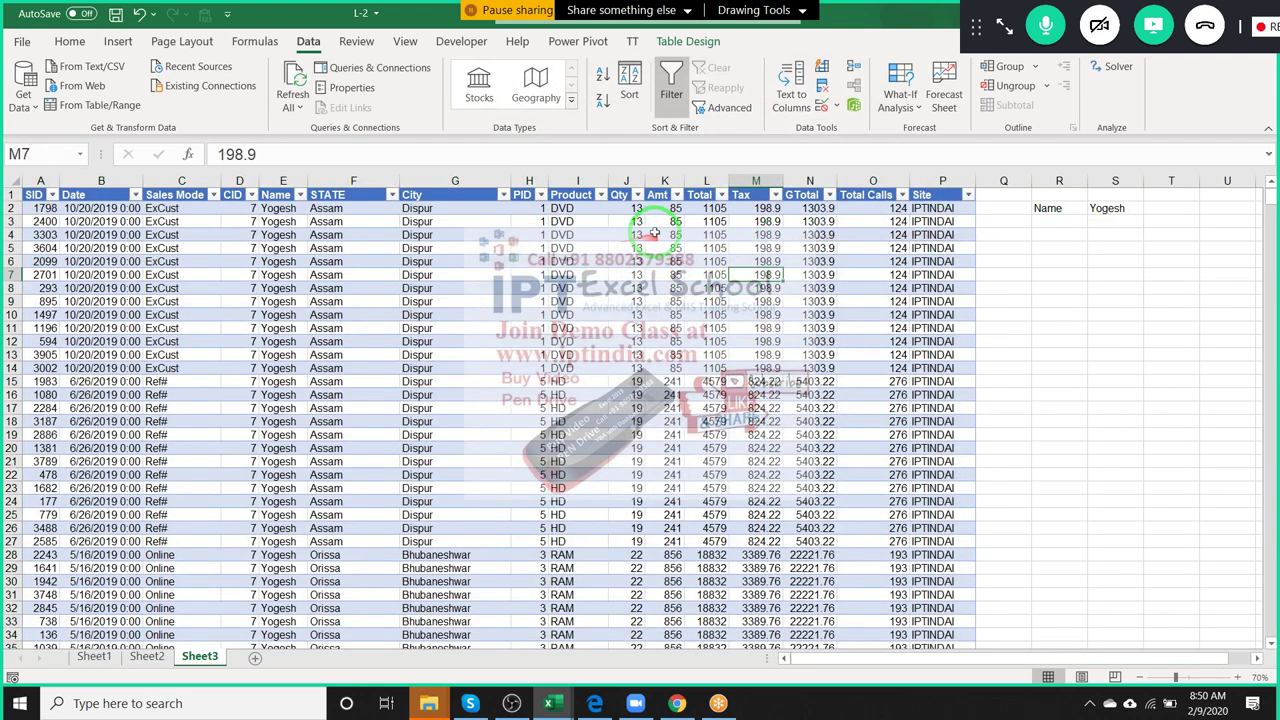
pyautogui.click(24, 194)
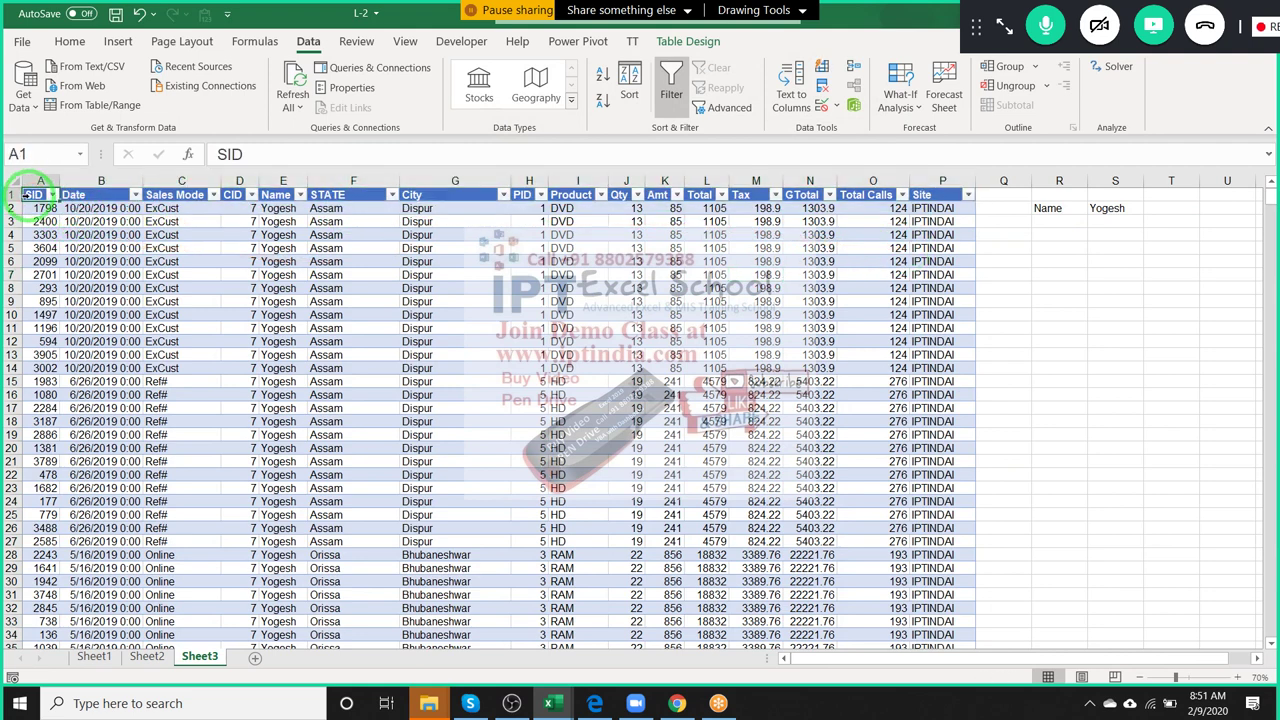
pyautogui.hotkey('shift', 'Down')
pyautogui.hotkey('shift', 'Down')
pyautogui.hotkey('shift', 'Down')
pyautogui.hotkey('shift', 'Down')
pyautogui.hotkey('shift', 'Down')
pyautogui.hotkey('shift', 'Down')
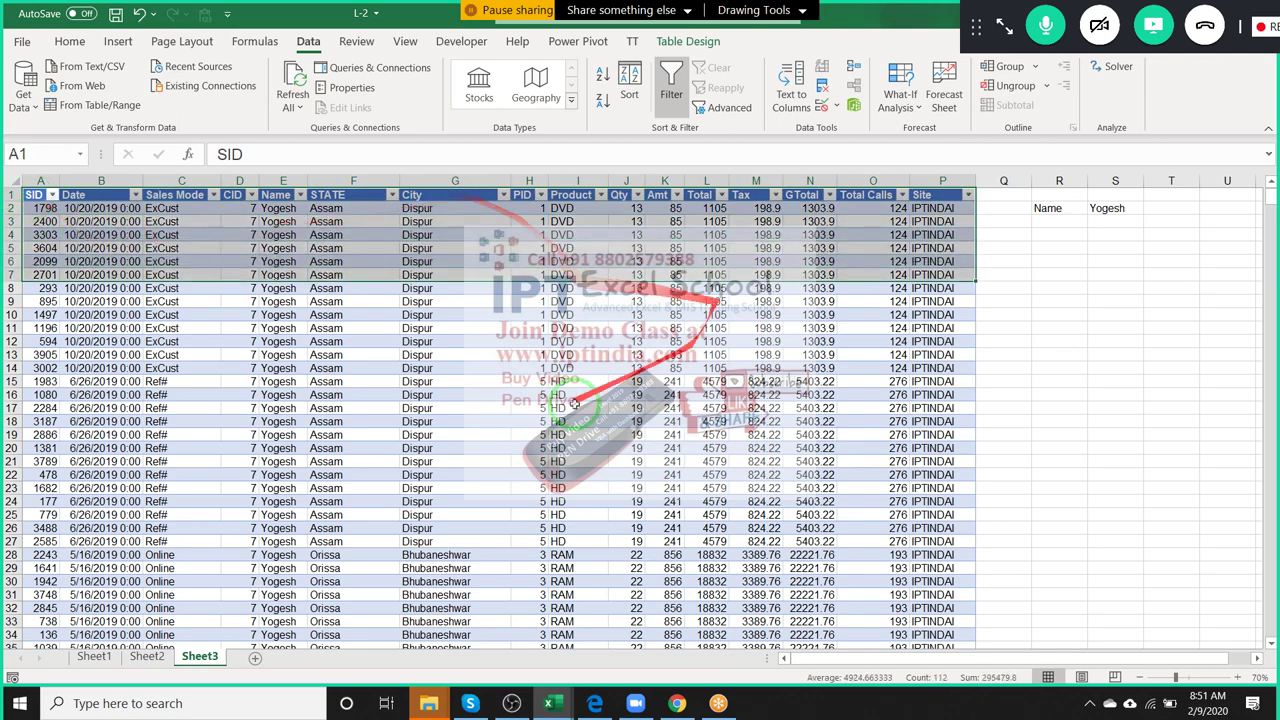
# Review Sheet2's lookup formula in L7 and the refreshed Sheet3 query table.
pyautogui.click(150, 657)
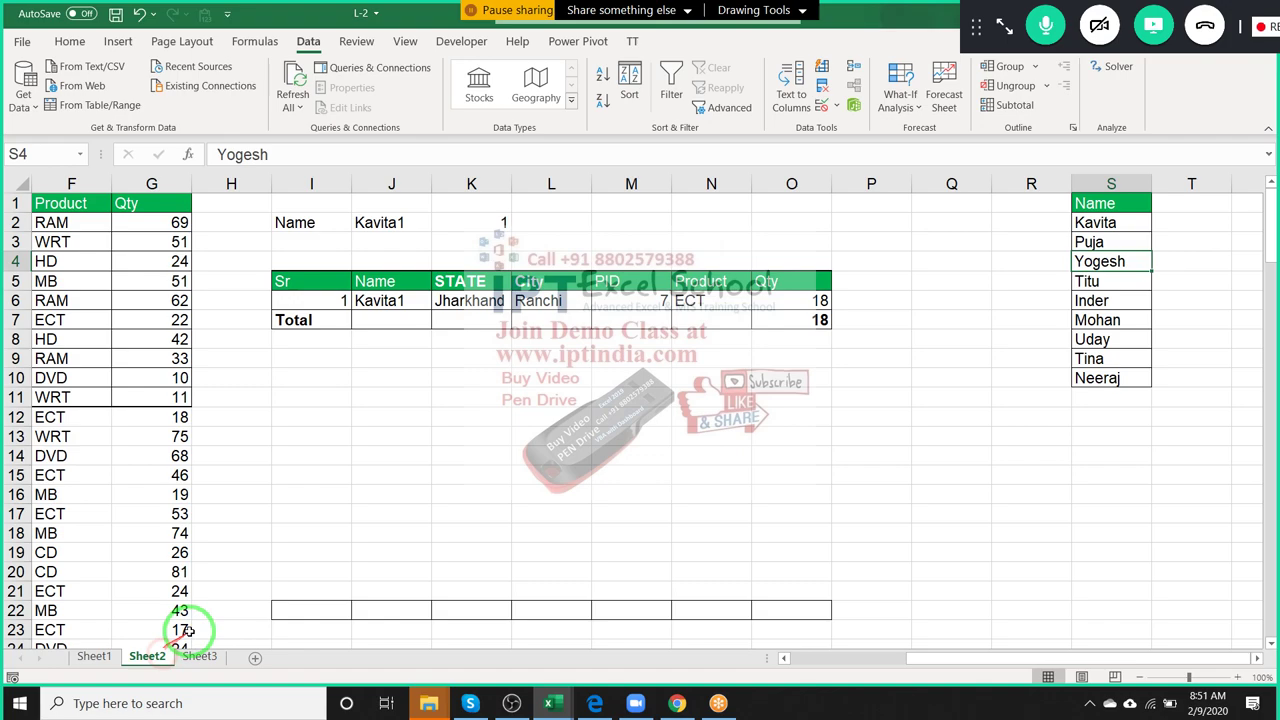
pyautogui.click(550, 320)
pyautogui.click(199, 657)
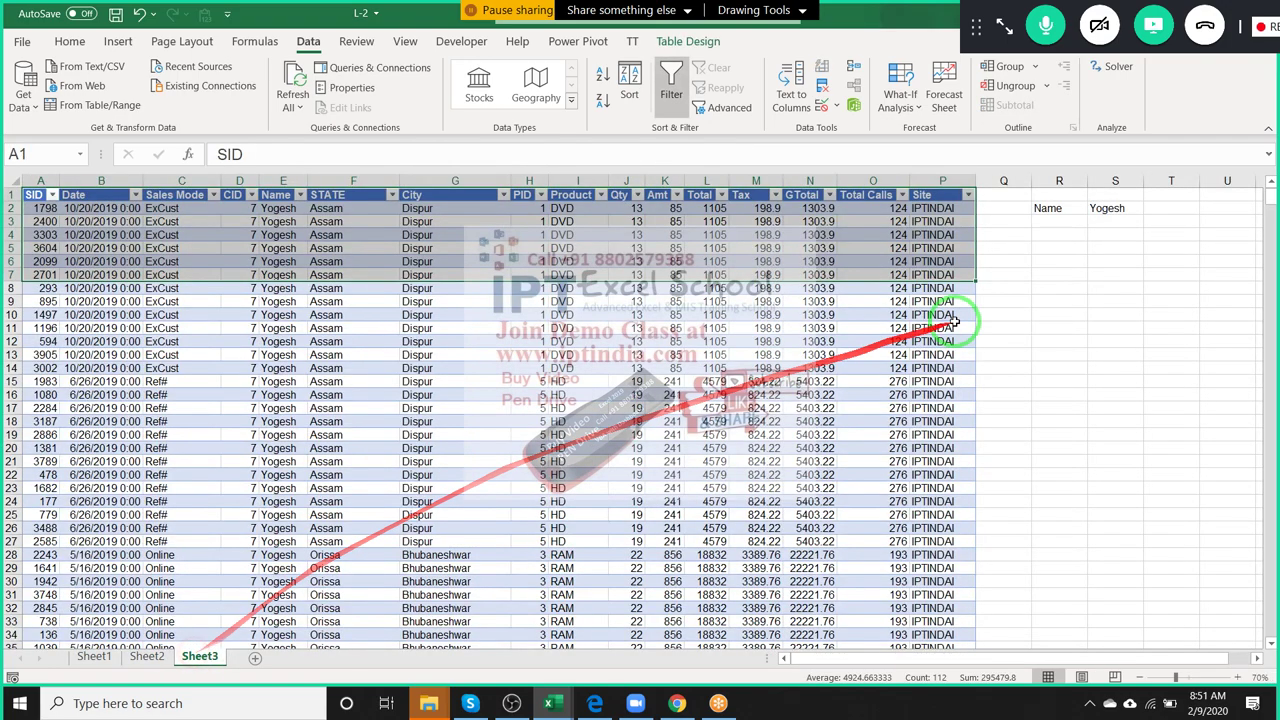
pyautogui.click(945, 301)
pyautogui.scroll(-6, 1031, 460)
pyautogui.scroll(-3, 1031, 460)
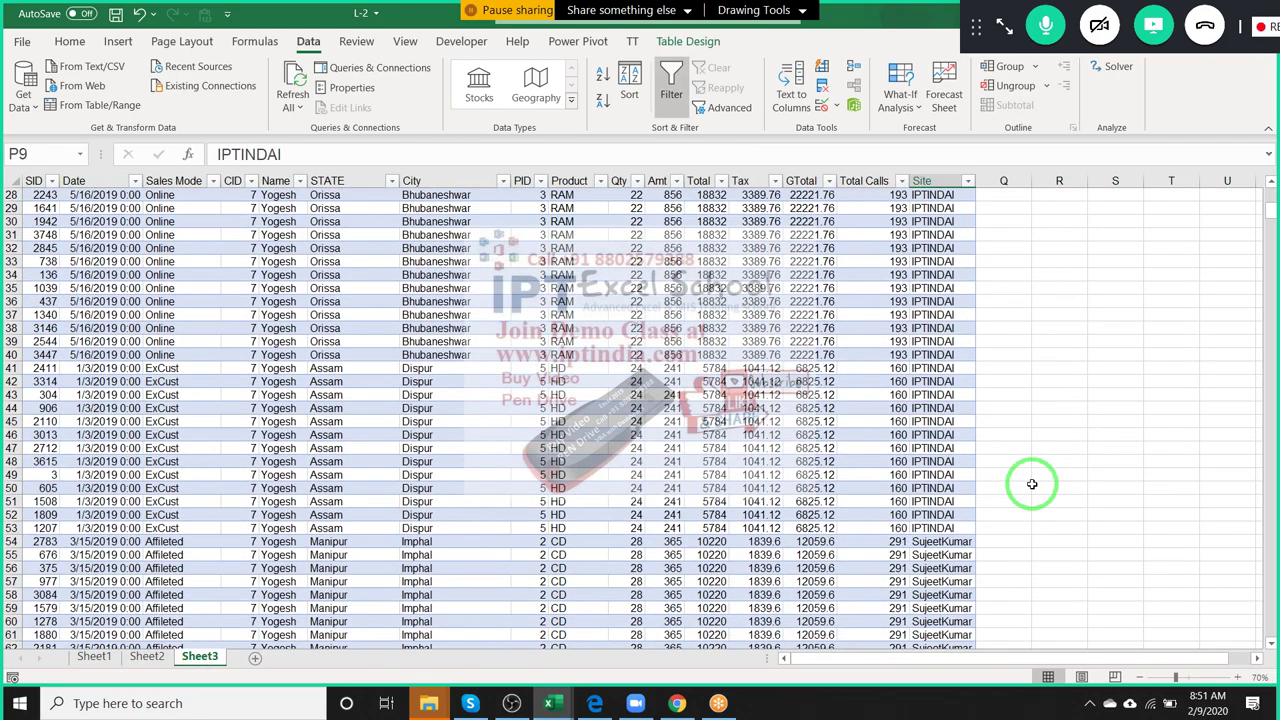
pyautogui.click(147, 657)
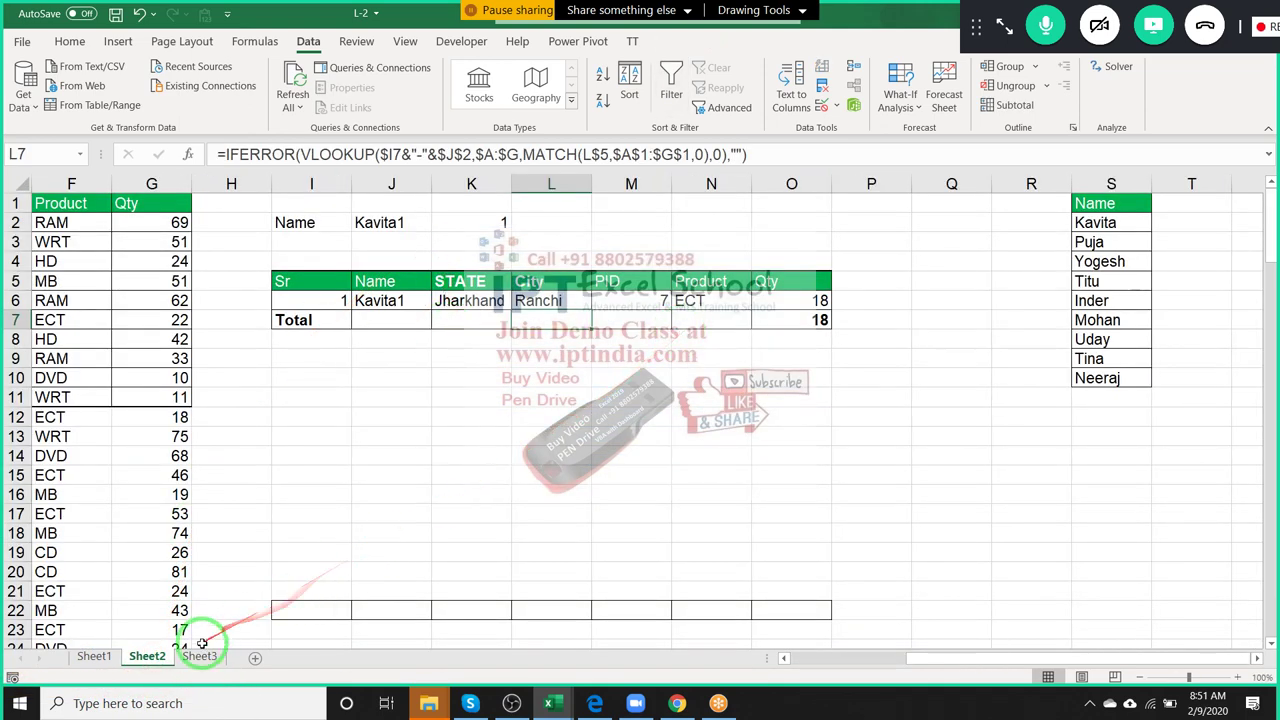
pyautogui.click(200, 657)
pyautogui.scroll(9, 688, 432)
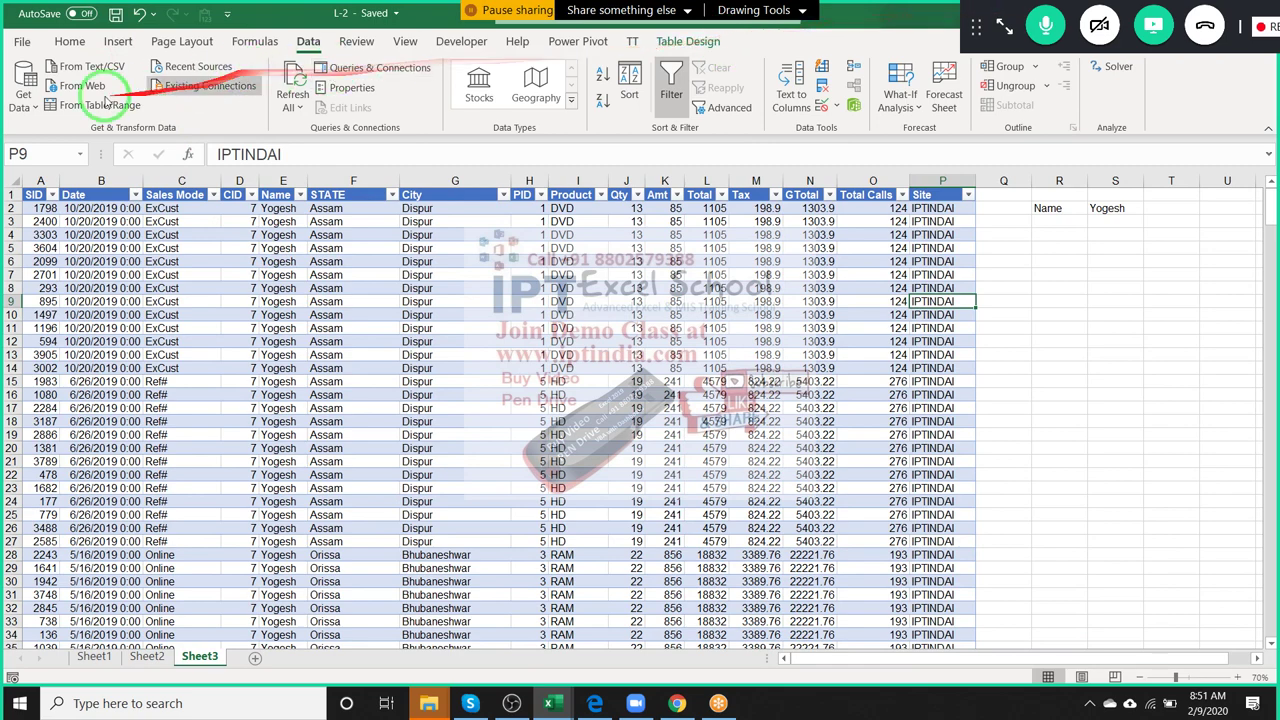
# Close the L-2 workbook and exit Excel from the File page.
pyautogui.click(22, 42)
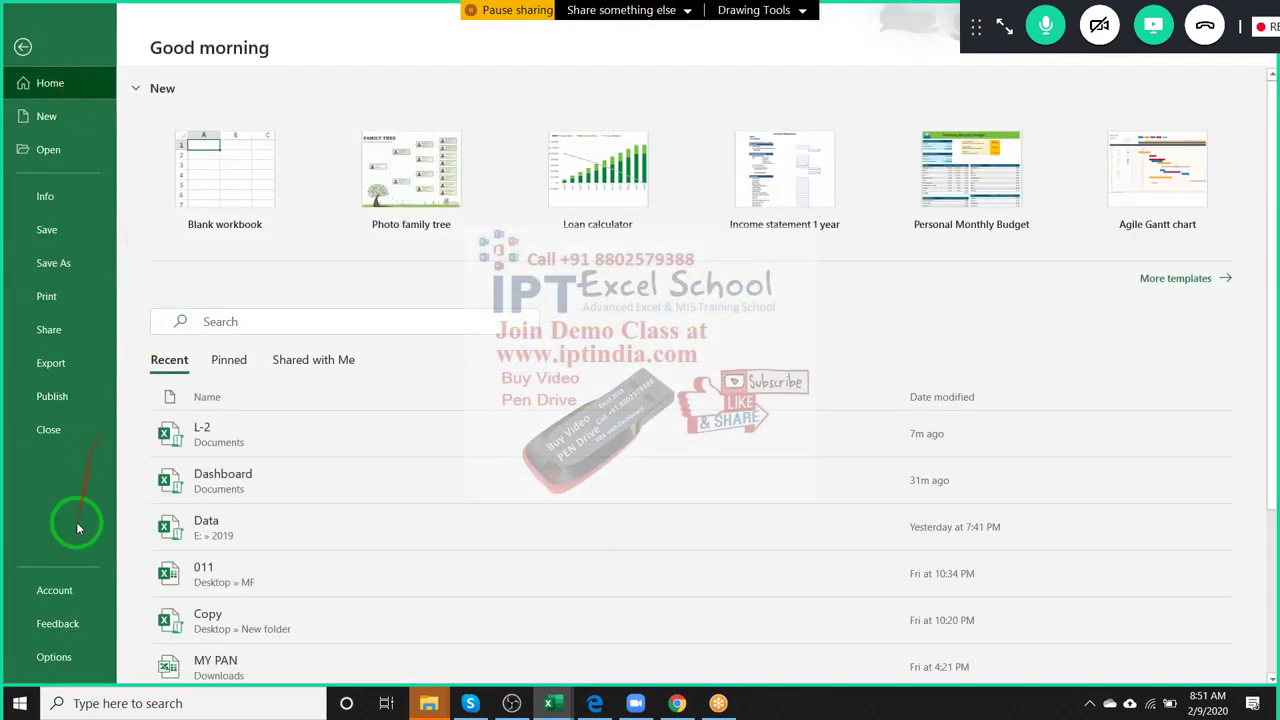
pyautogui.click(77, 438)
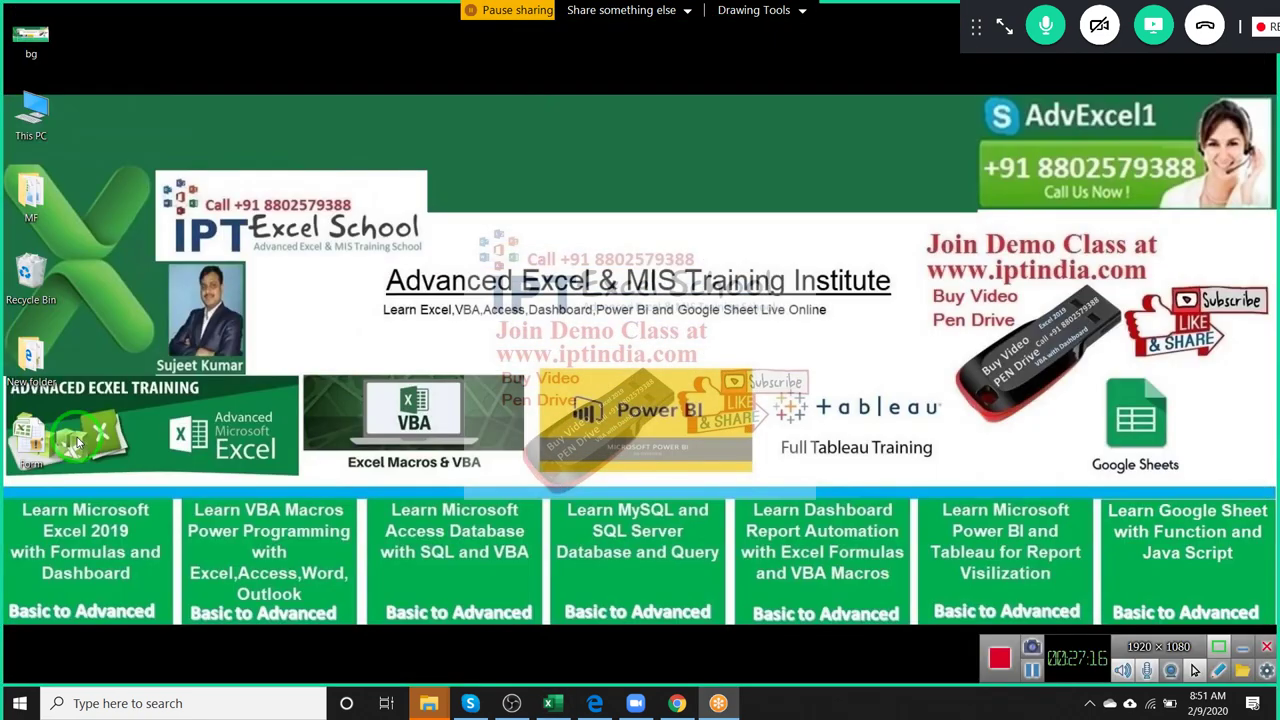
pyautogui.click(1262, 27)
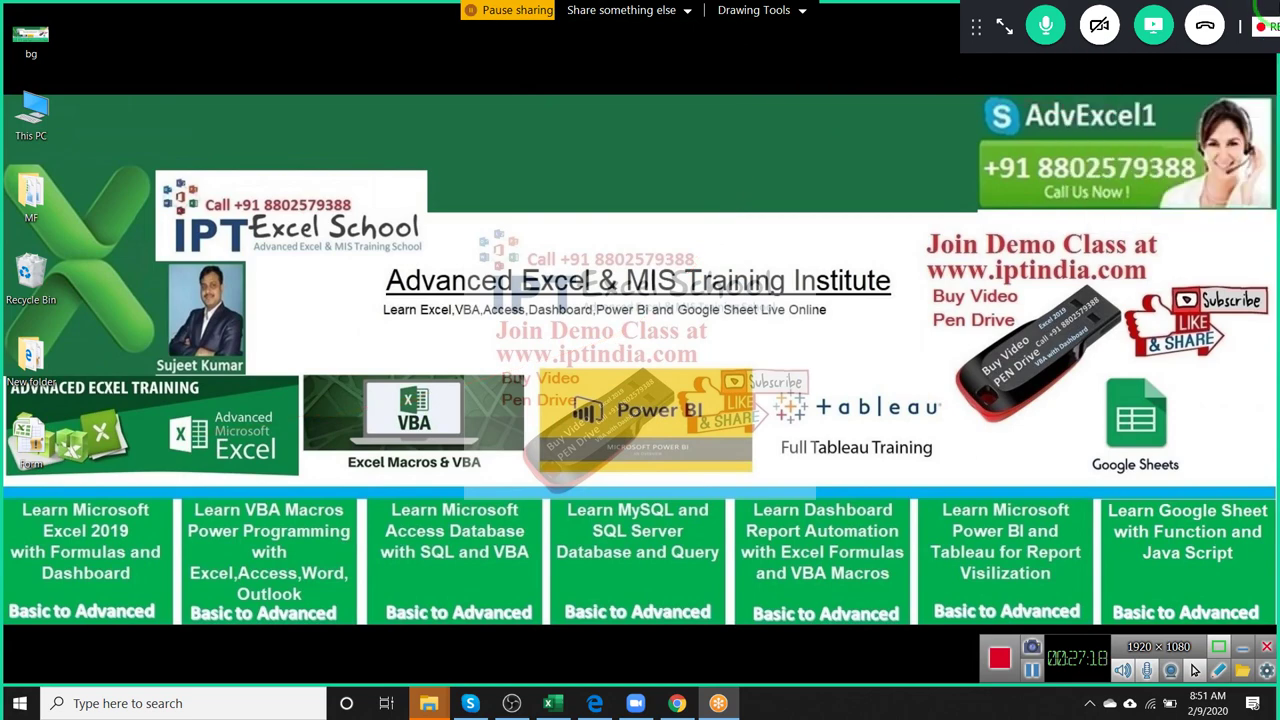